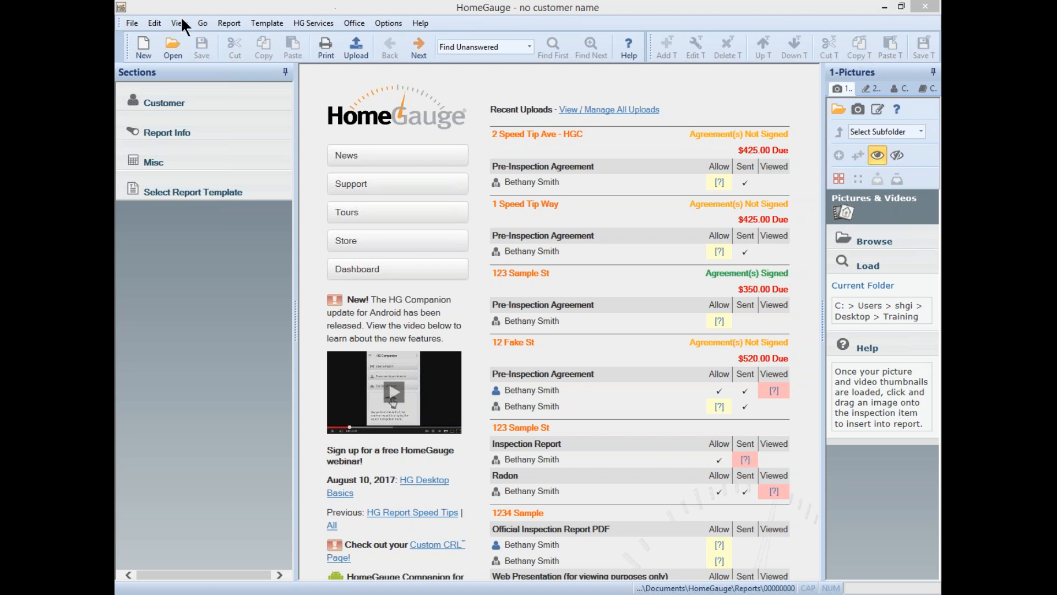
- Browse the File, Edit, View, Go, Report and Template menus, ending on HG Services
click(133, 20)
click(132, 23)
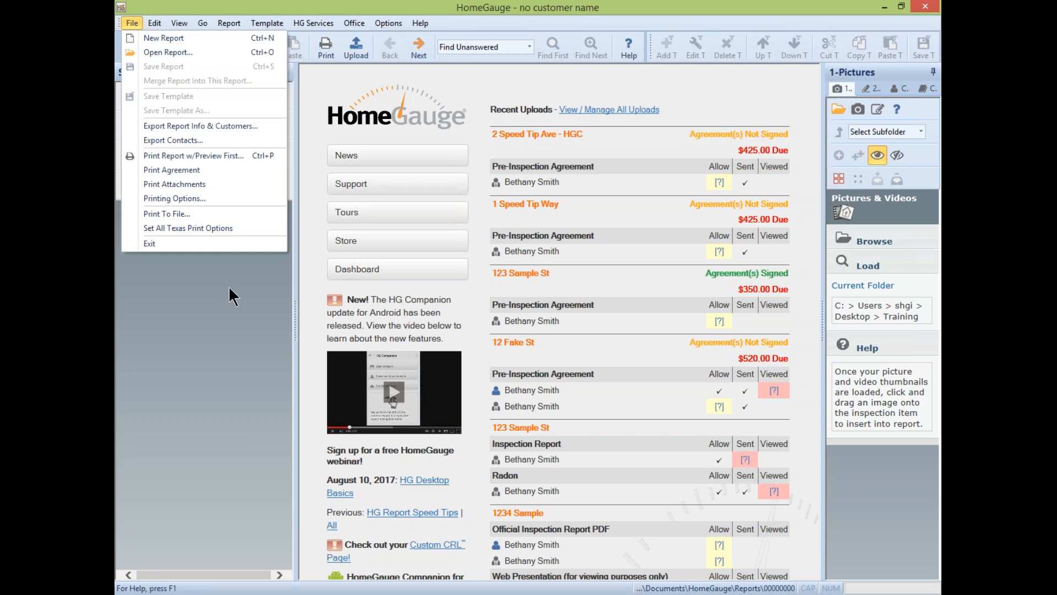
mouse_move(146, 24)
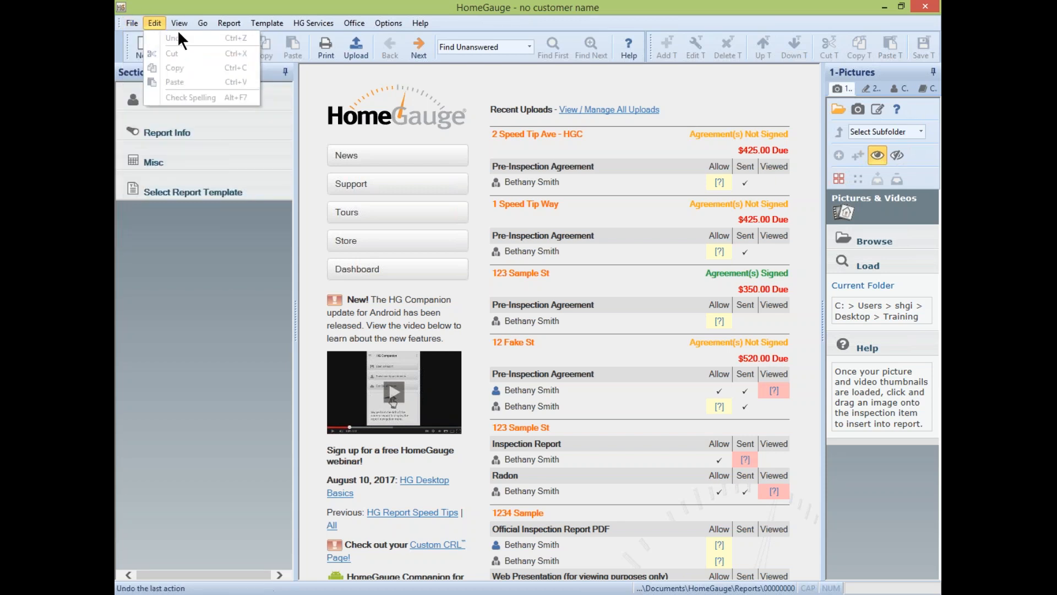
mouse_move(179, 22)
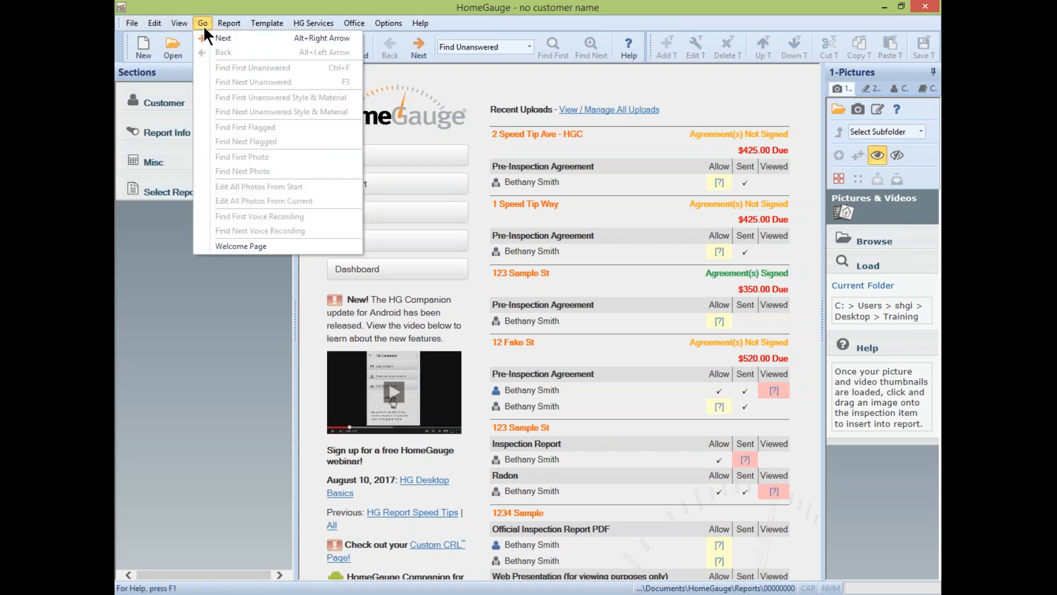
mouse_move(226, 23)
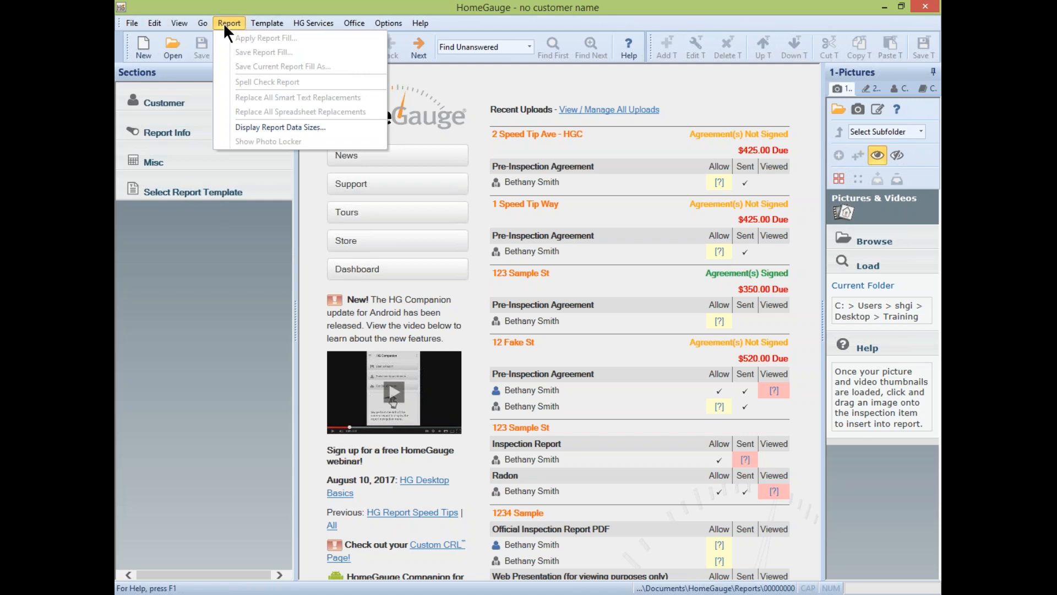
mouse_move(264, 22)
mouse_move(305, 25)
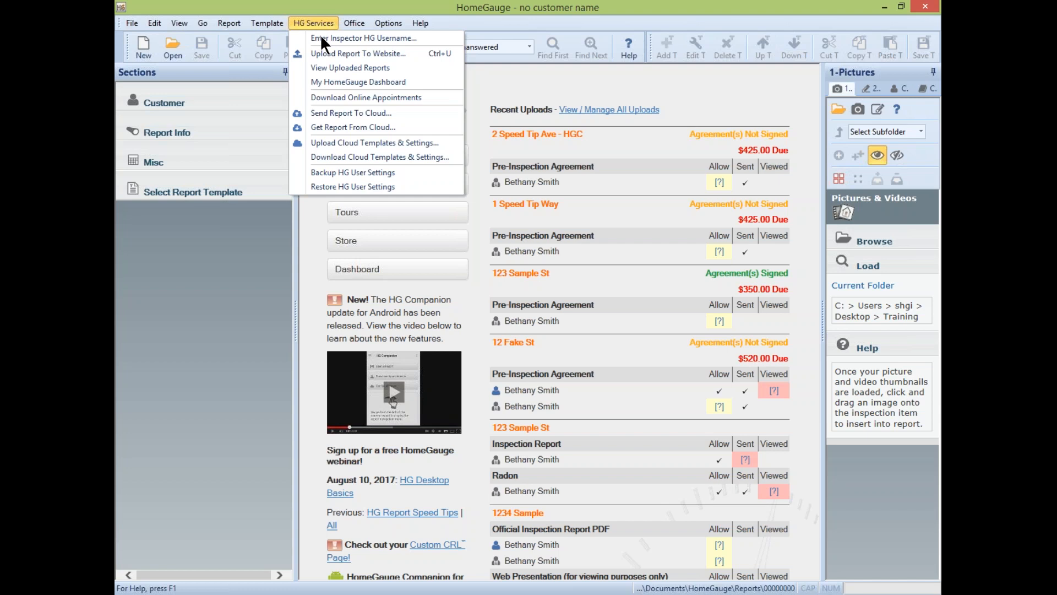
- Sign in with the inspector's HG username and password, with Always Remember Password ticked
click(368, 37)
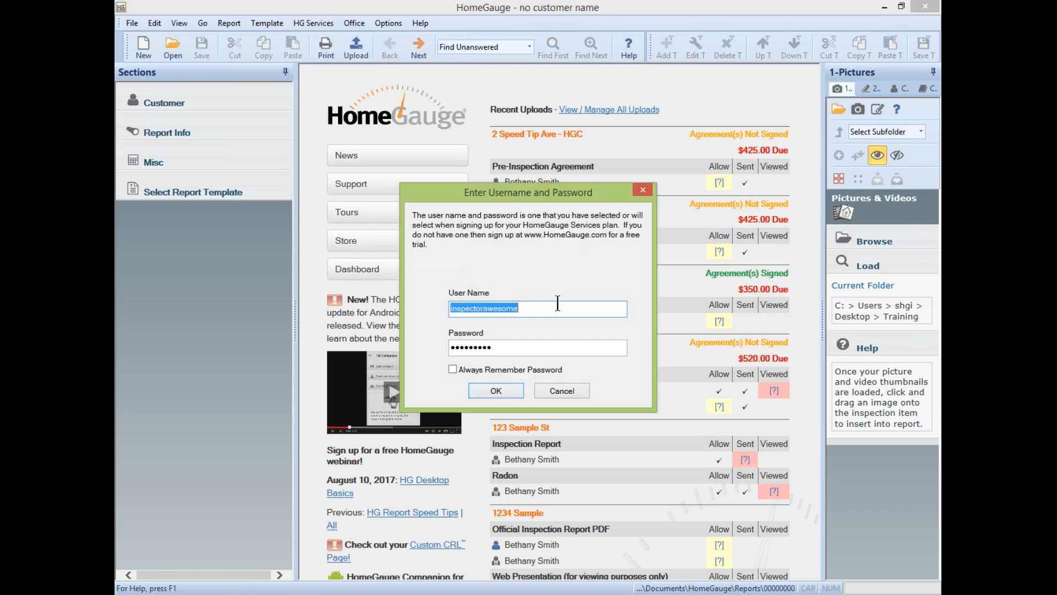
click(450, 368)
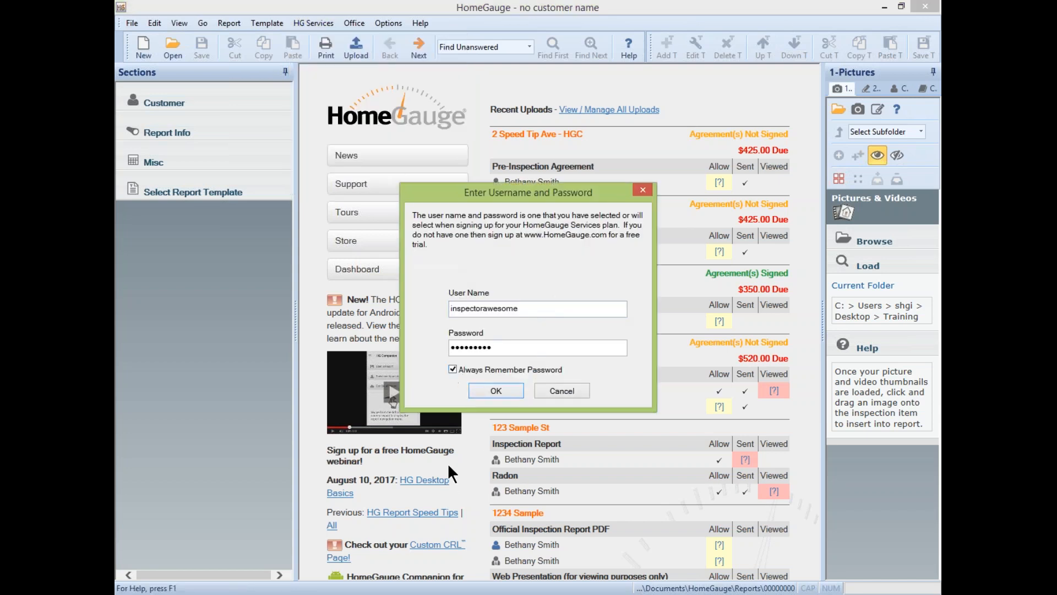
click(496, 390)
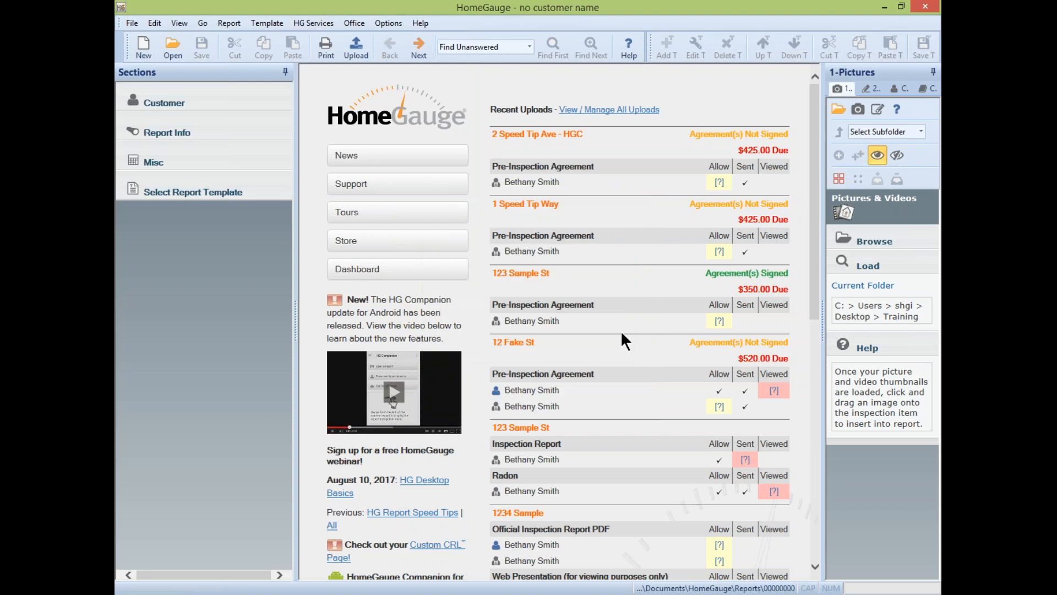
click(319, 20)
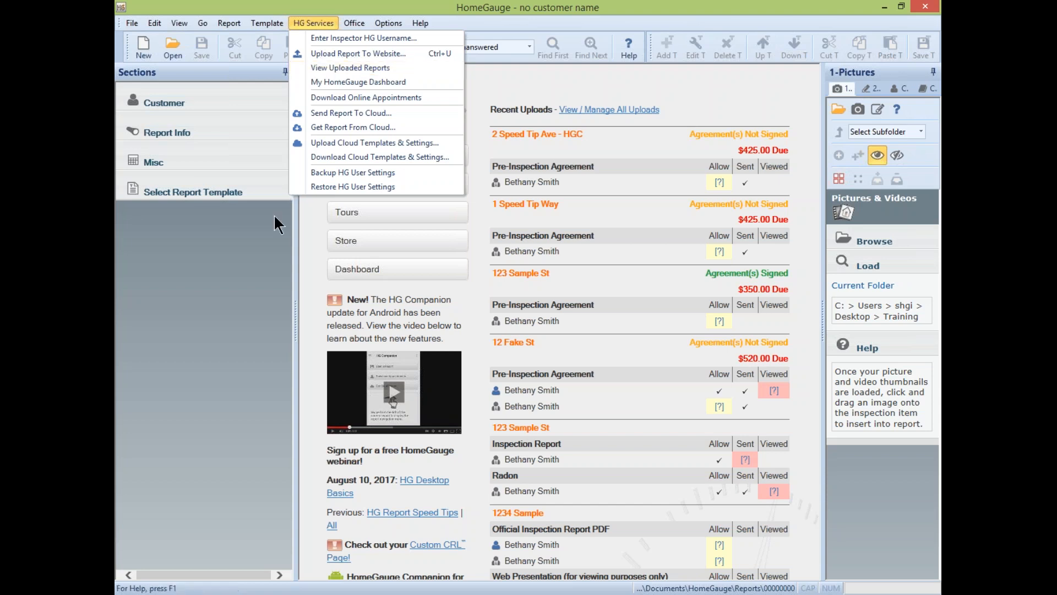
mouse_move(348, 25)
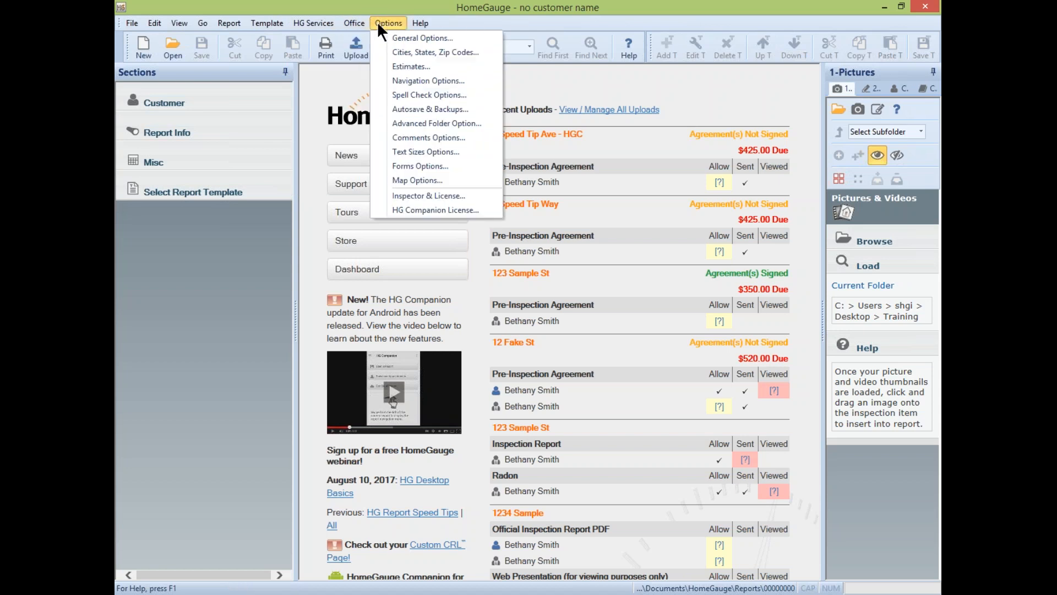
mouse_move(421, 22)
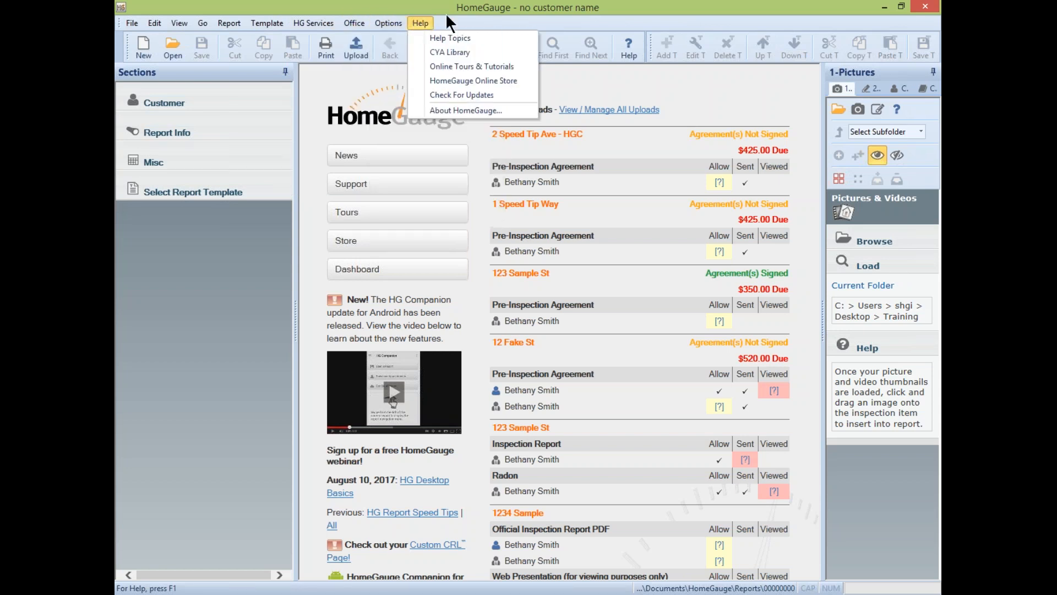
click(691, 7)
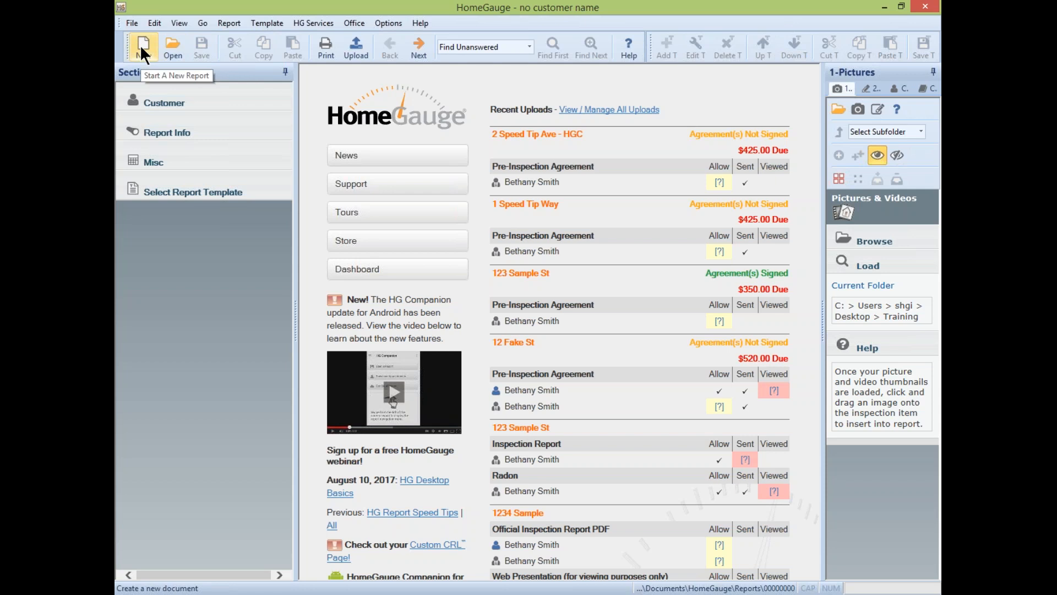
click(169, 45)
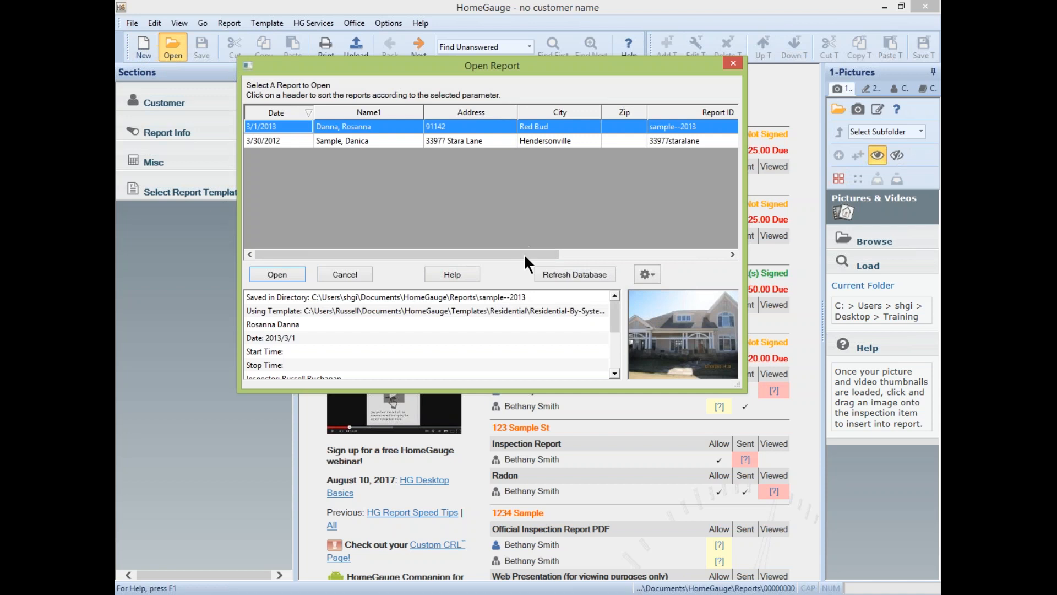
click(645, 274)
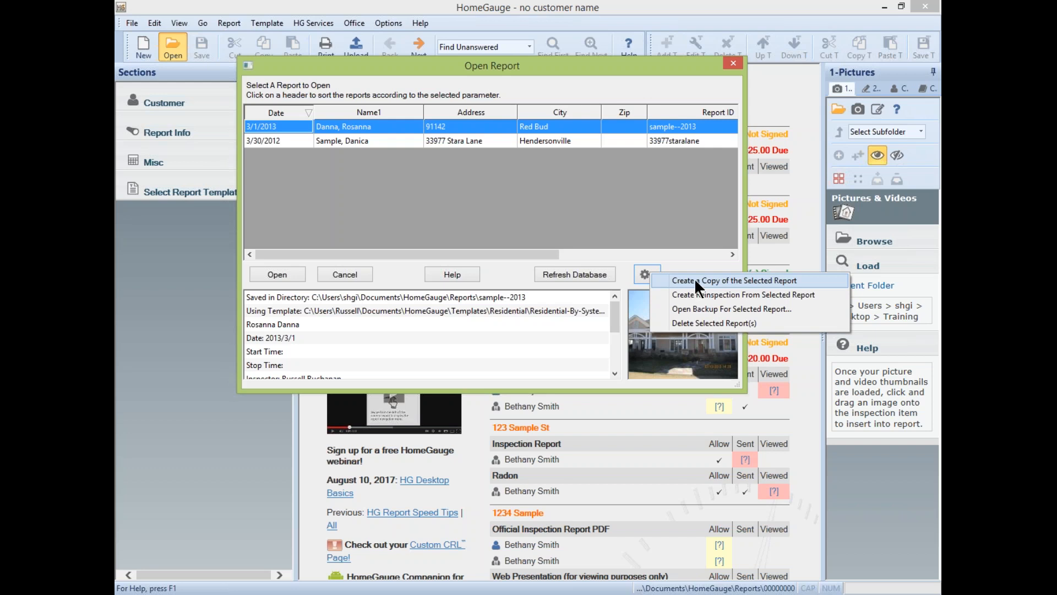
click(713, 206)
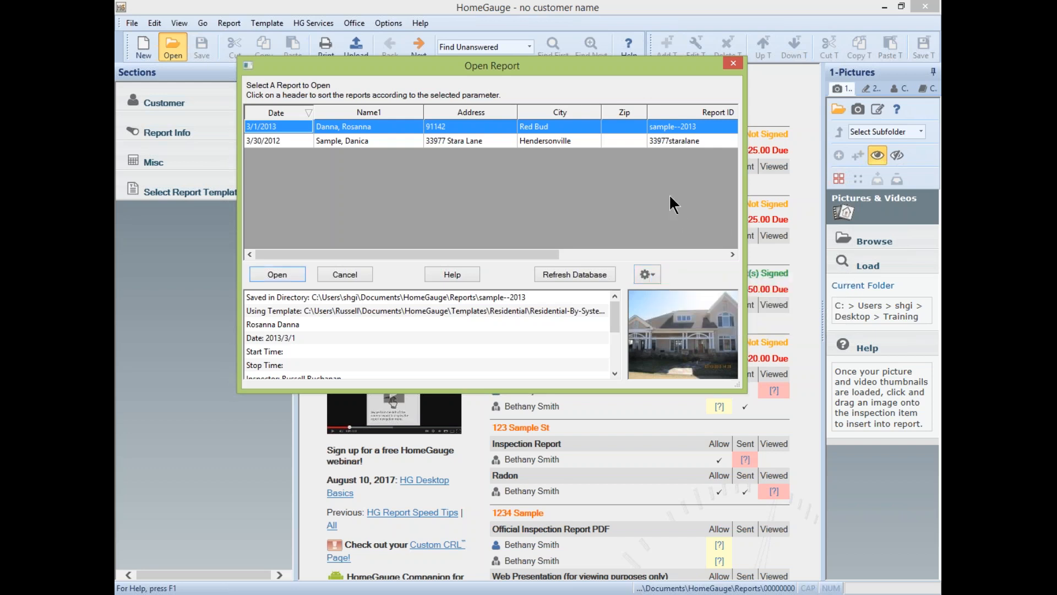
click(736, 62)
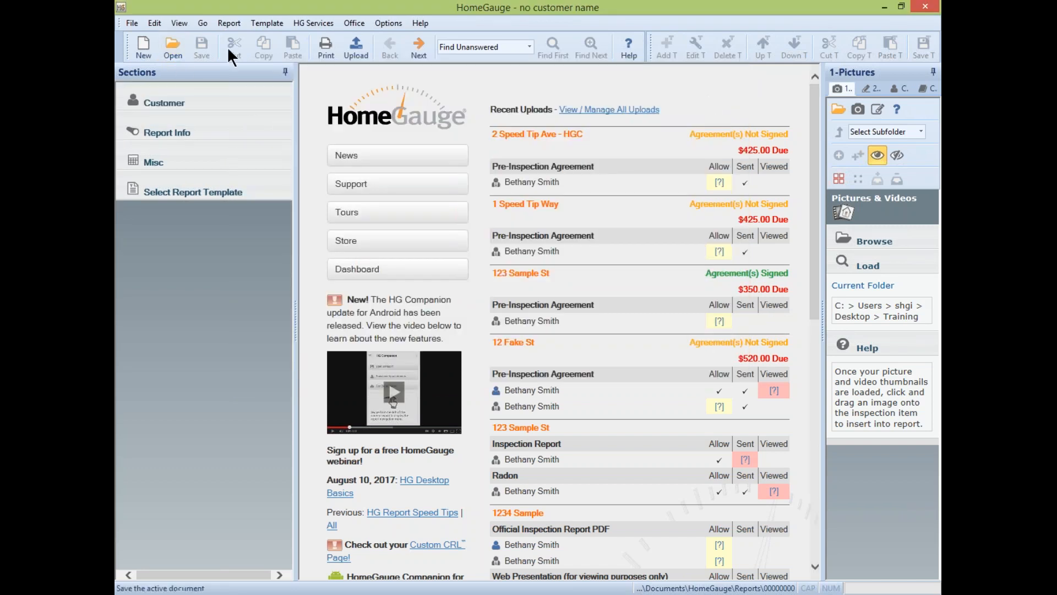
click(325, 45)
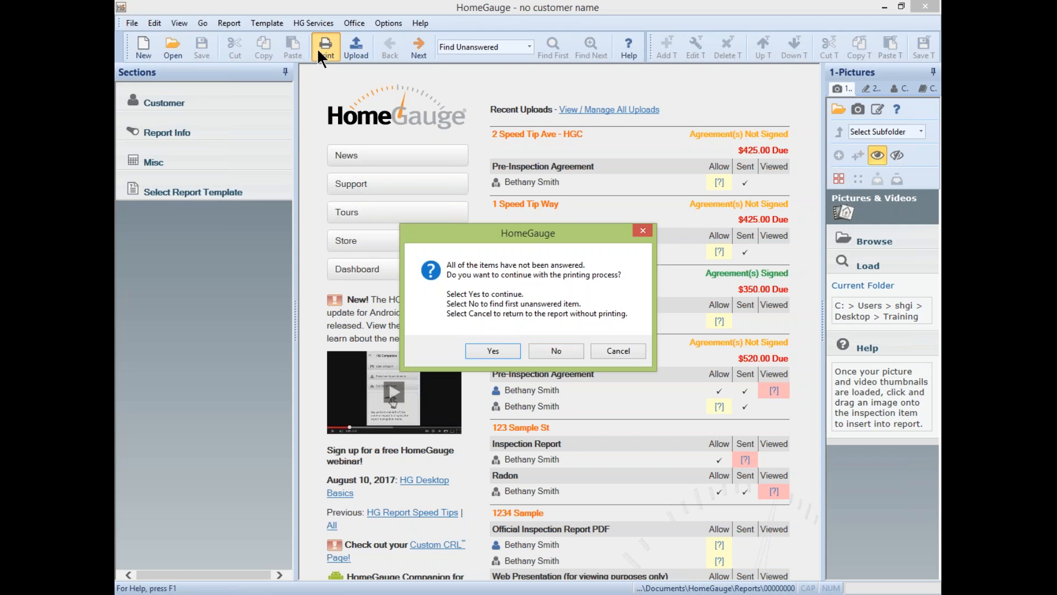
click(643, 230)
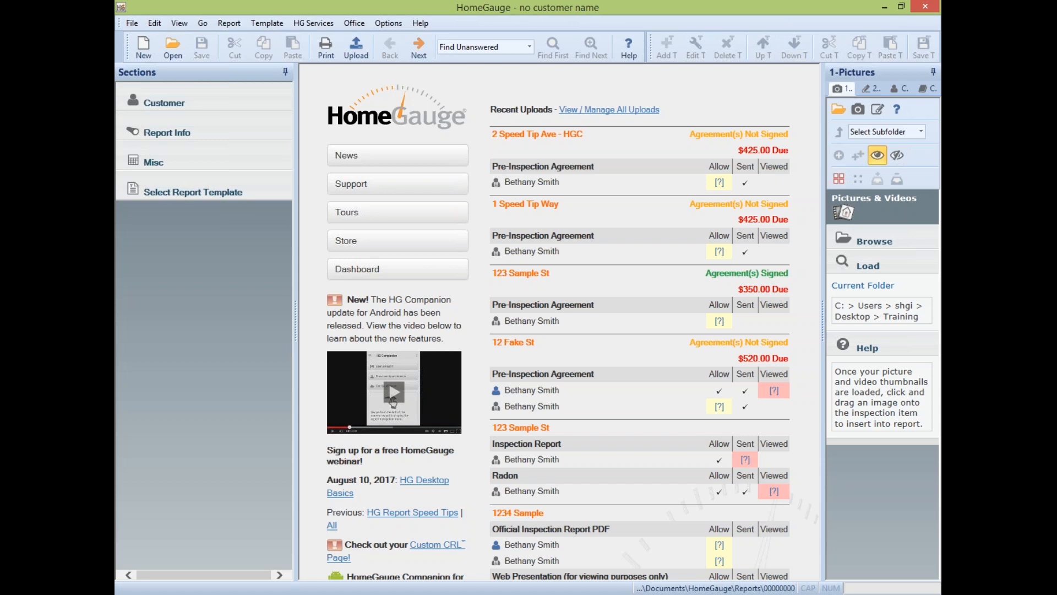
- Pick the Desktop's Webinar Pics folder in the Select Folder dialog
click(838, 107)
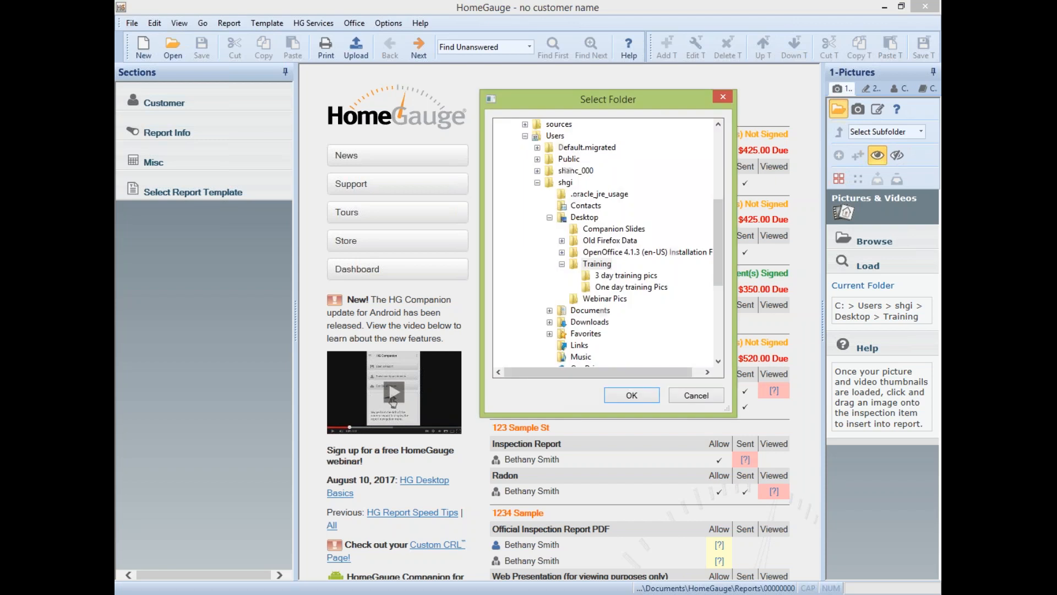
mouse_move(721, 242)
mouse_down()
mouse_move(722, 269)
mouse_move(718, 196)
mouse_move(718, 239)
mouse_up()
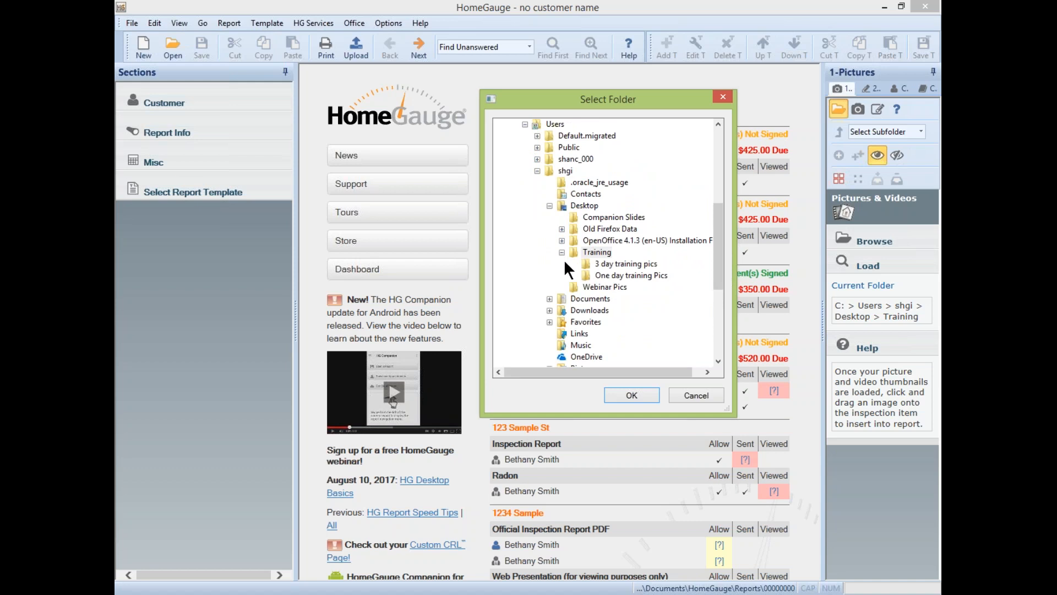
click(605, 286)
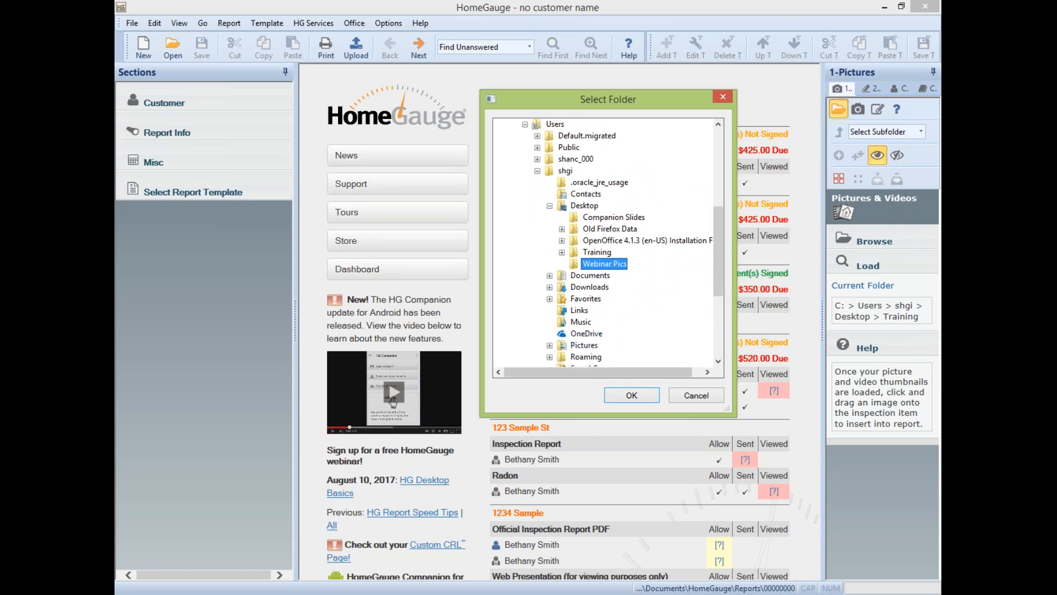
- Confirm Webinar Pics as the picture folder, loading its 23 thumbnails
click(633, 394)
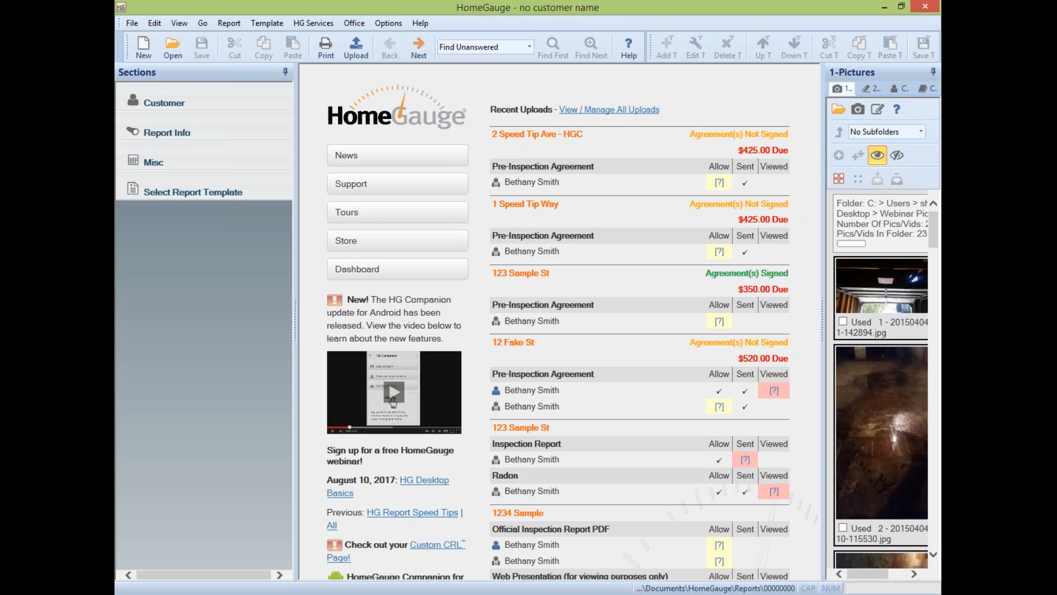
click(879, 107)
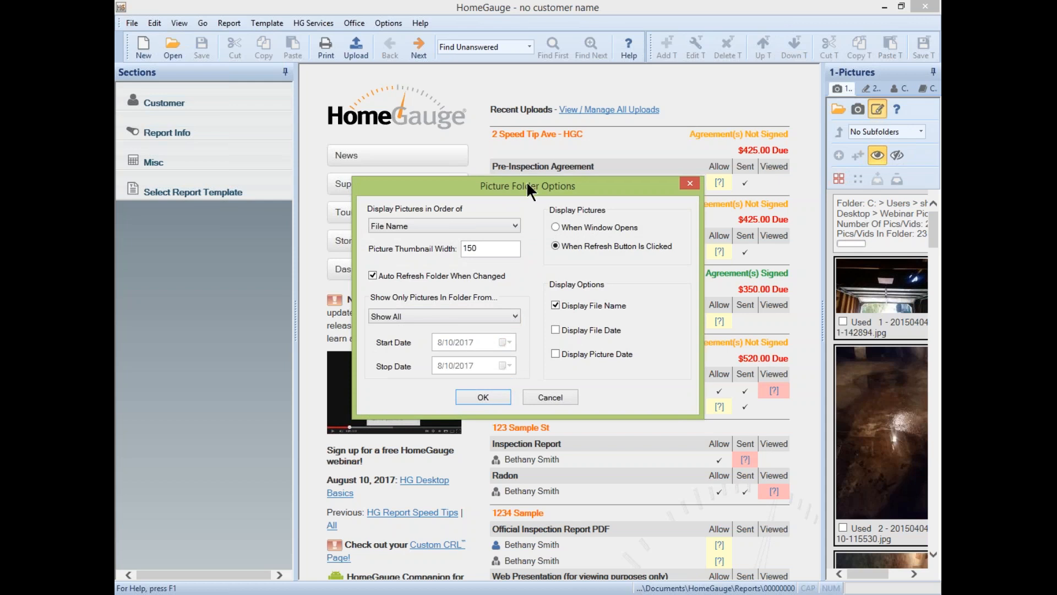
drag(528, 182, 623, 91)
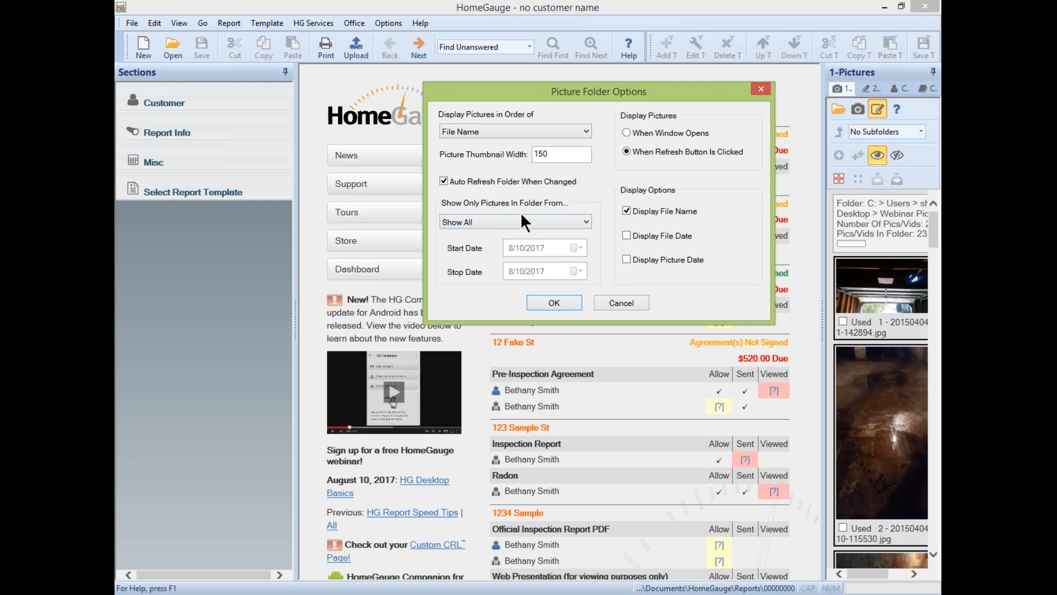
click(576, 222)
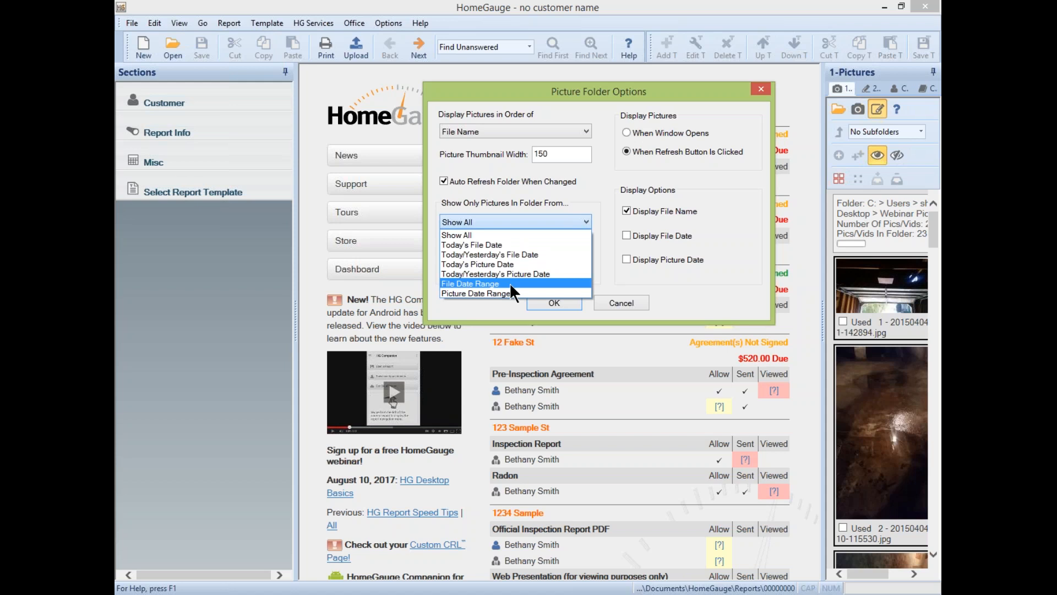
click(554, 148)
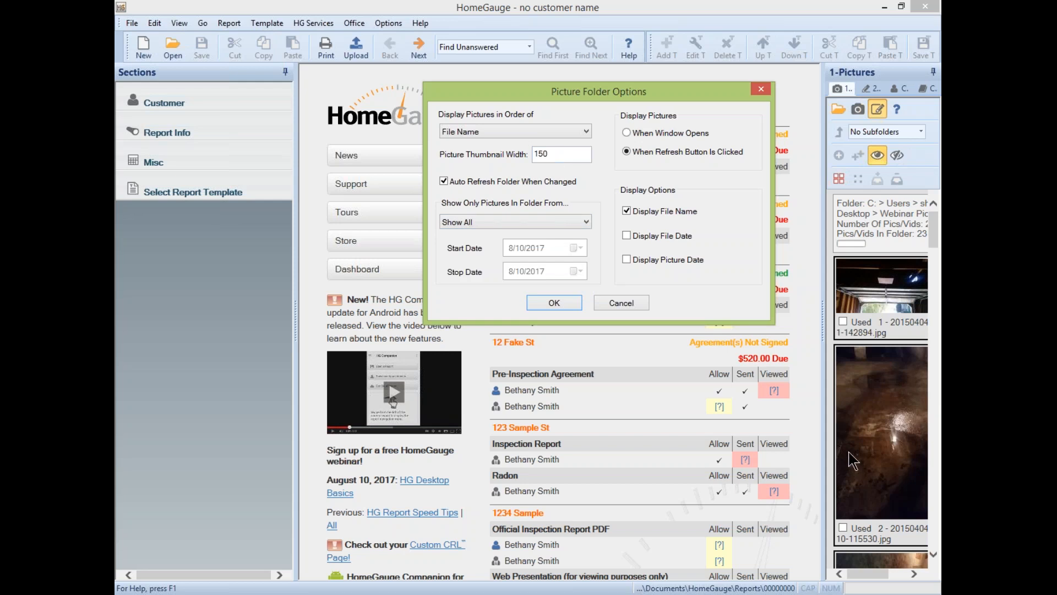
drag(554, 154, 482, 154)
click(479, 131)
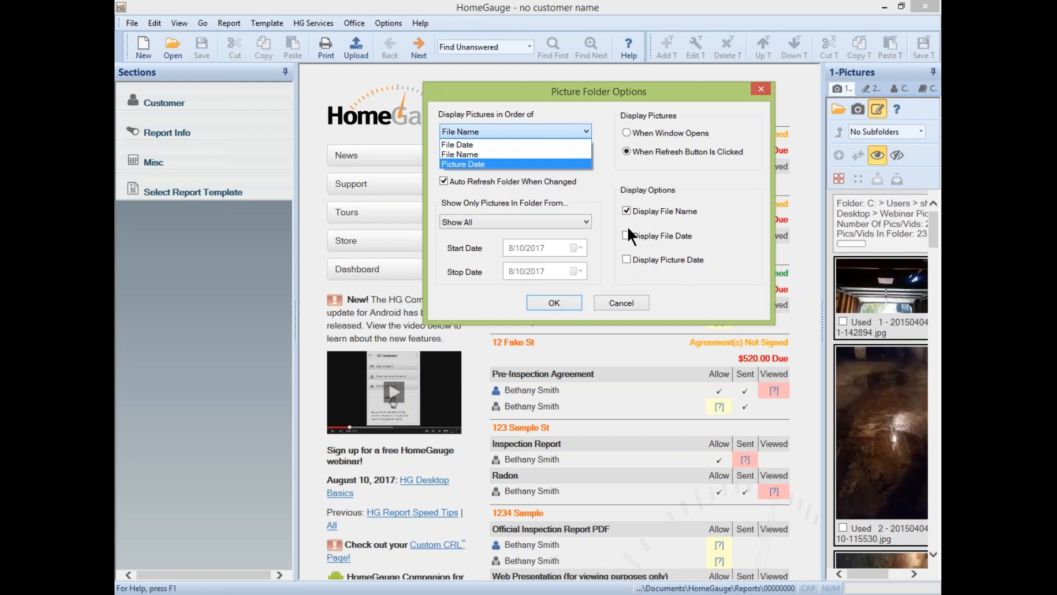
click(748, 228)
click(554, 302)
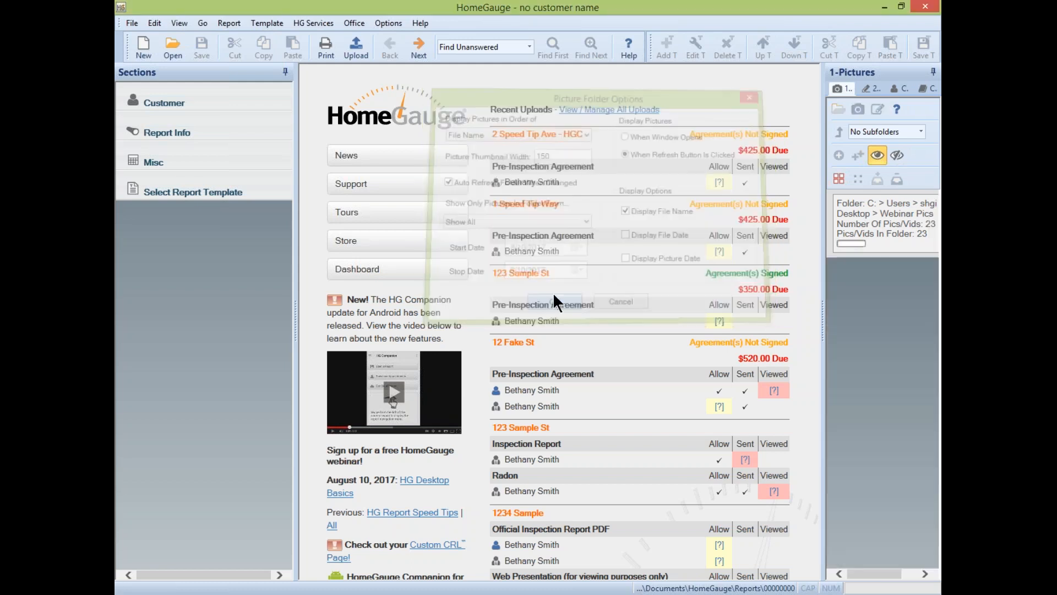
click(896, 106)
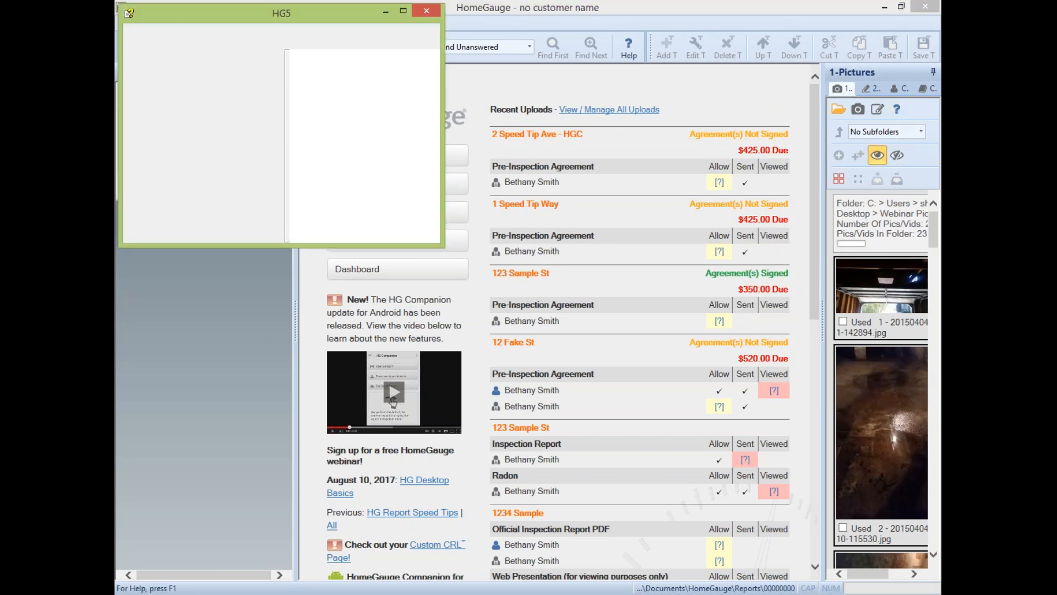
click(422, 12)
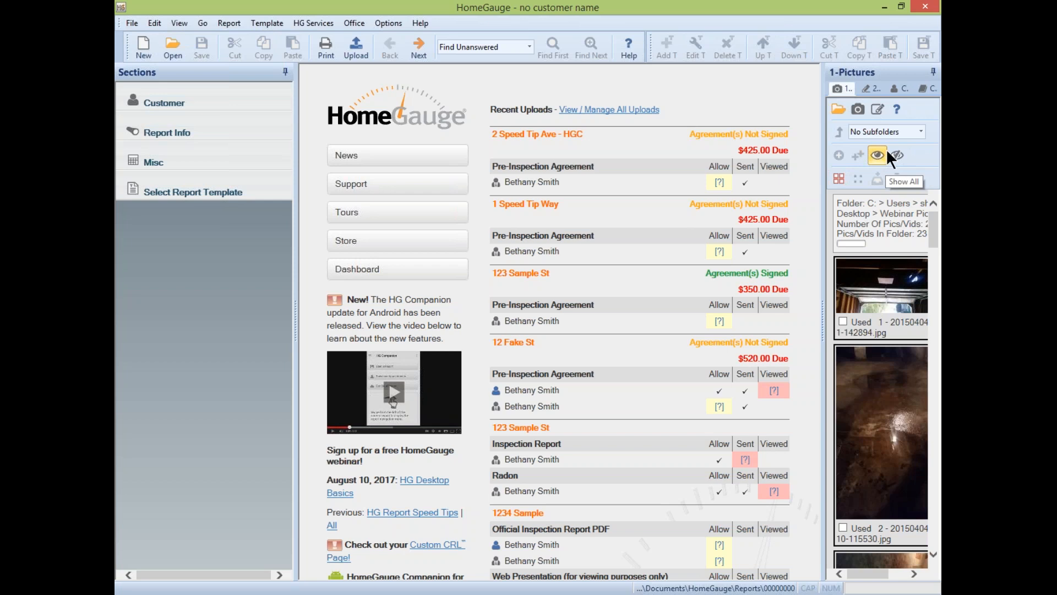
click(841, 315)
click(841, 320)
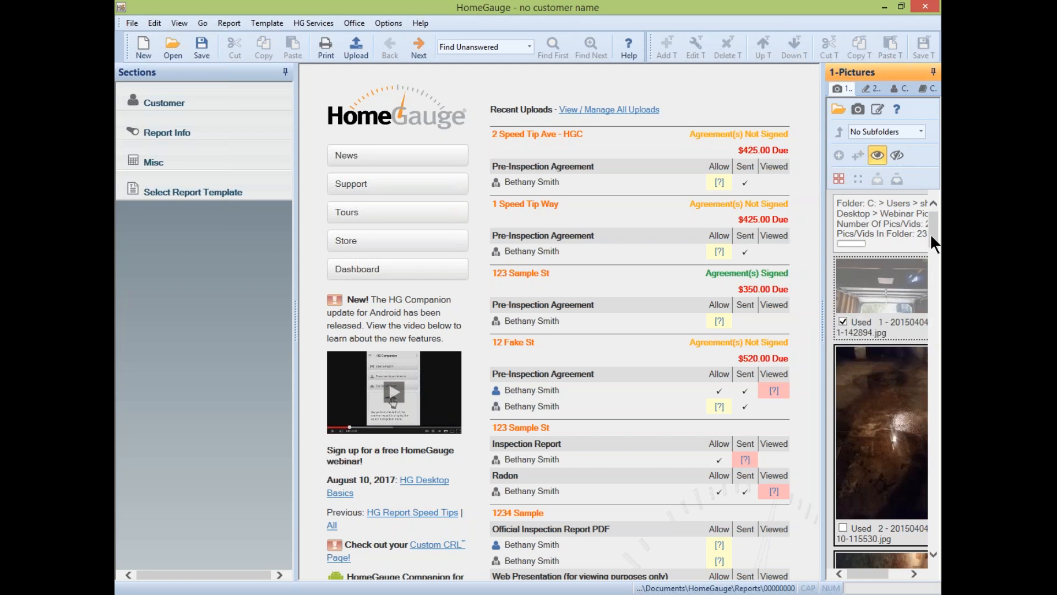
mouse_move(932, 236)
mouse_down()
mouse_move(935, 253)
mouse_move(936, 231)
mouse_up()
mouse_move(932, 224)
mouse_down()
mouse_move(936, 232)
mouse_move(935, 220)
mouse_up()
click(901, 154)
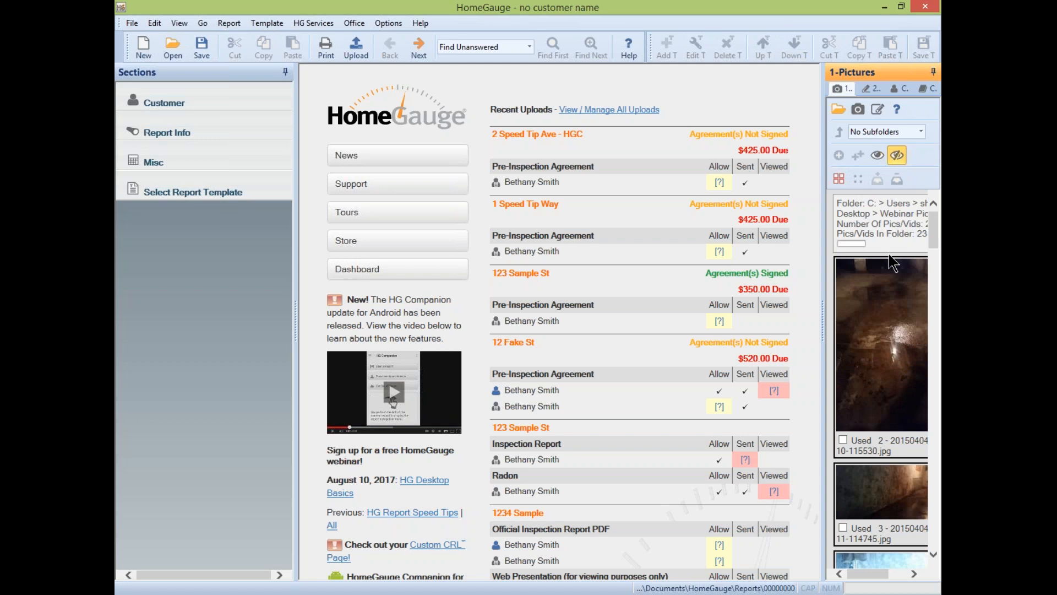
click(879, 155)
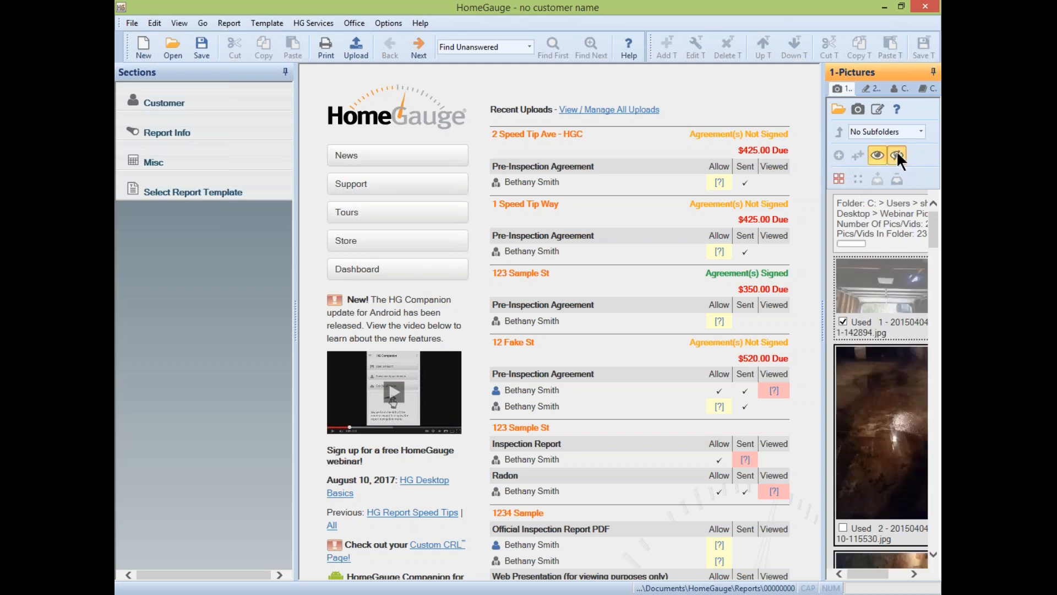
click(843, 321)
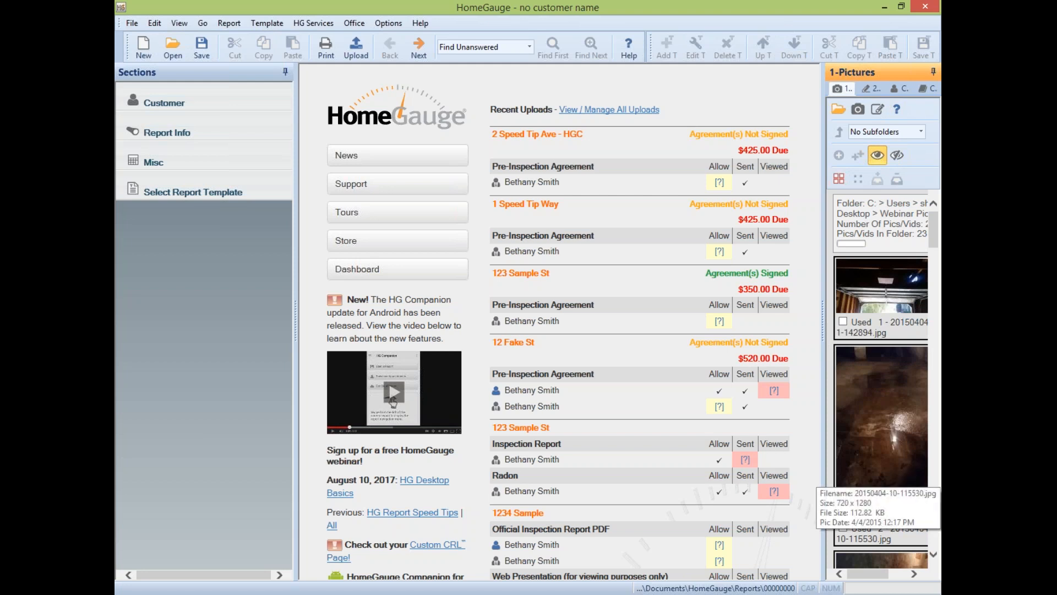
- Select all Webinar Pics pictures, scroll through them, and switch to the 2-Drawings panel
click(838, 176)
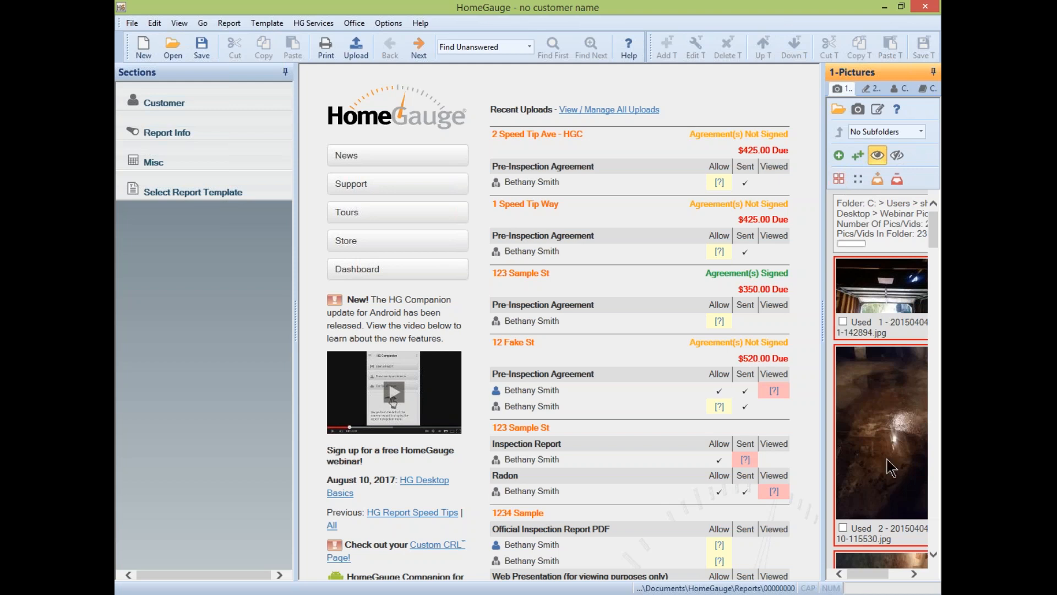
scroll(938, 258, down, 1)
drag(938, 251, 938, 183)
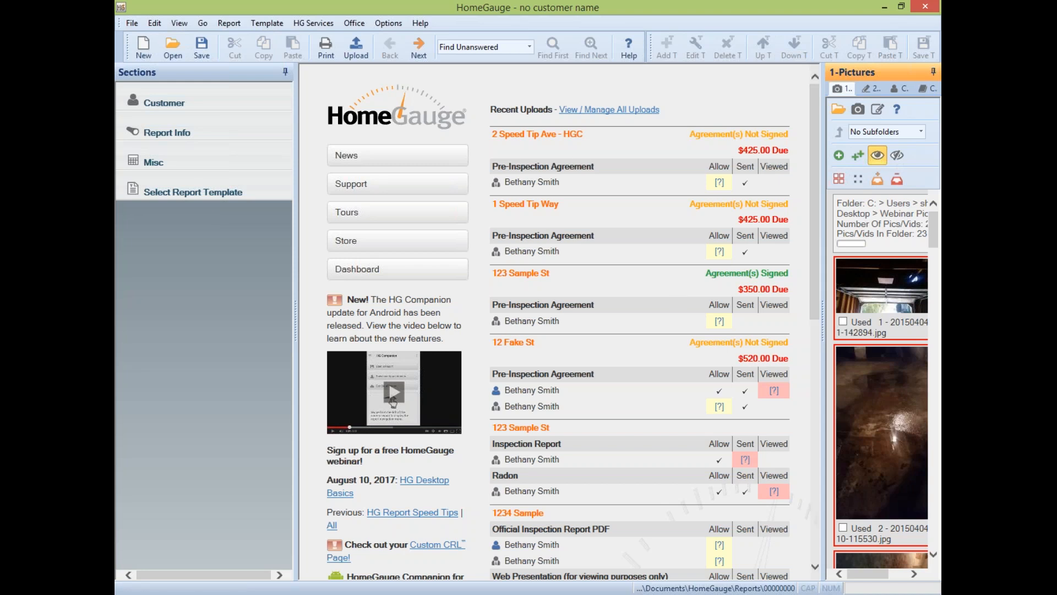
click(868, 89)
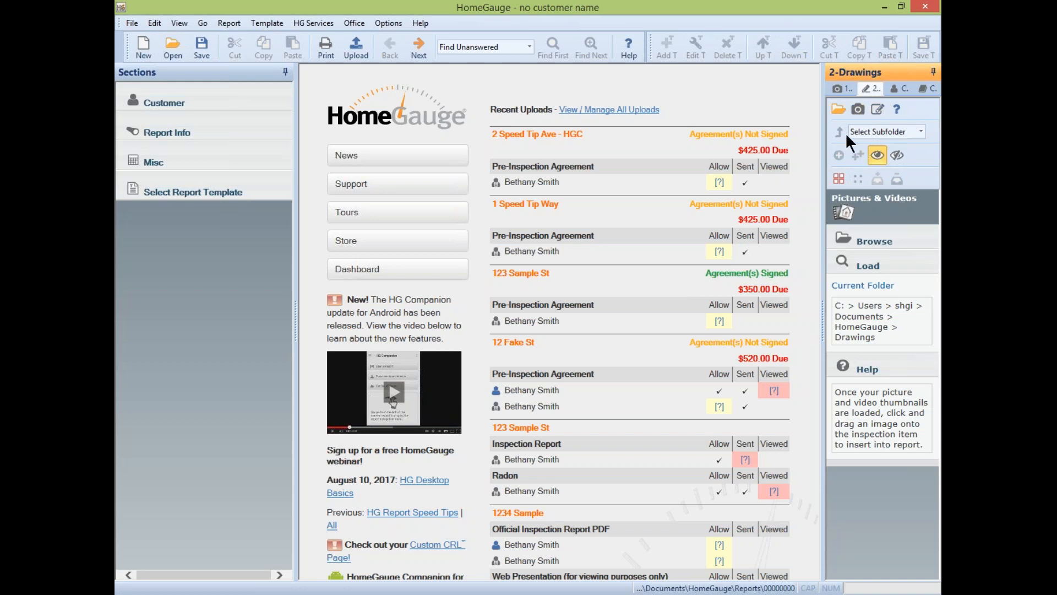
- View the Electrical line drawings from the drawing subfolder list
click(919, 131)
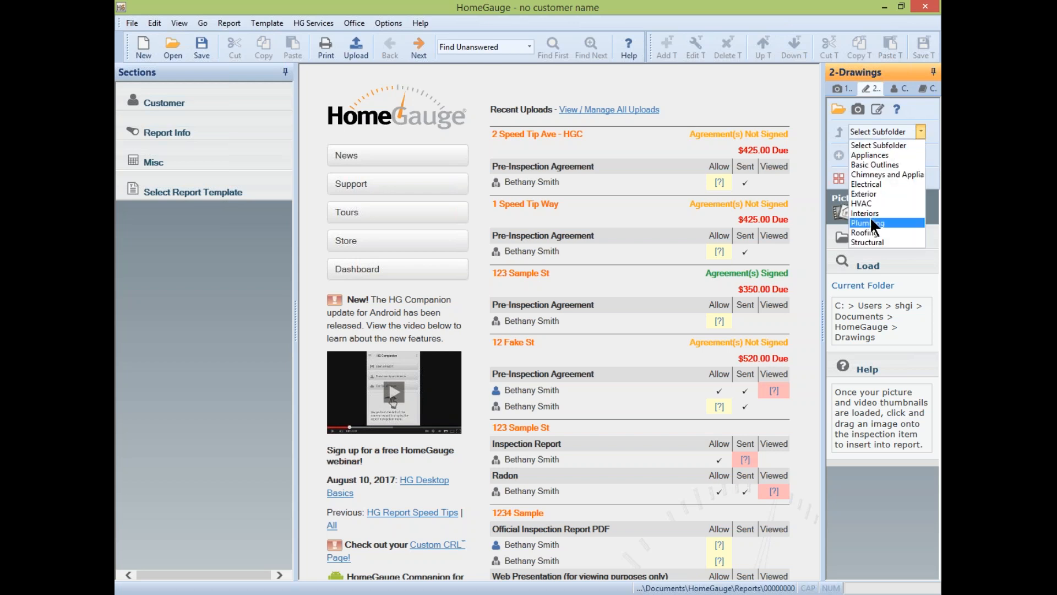
click(881, 187)
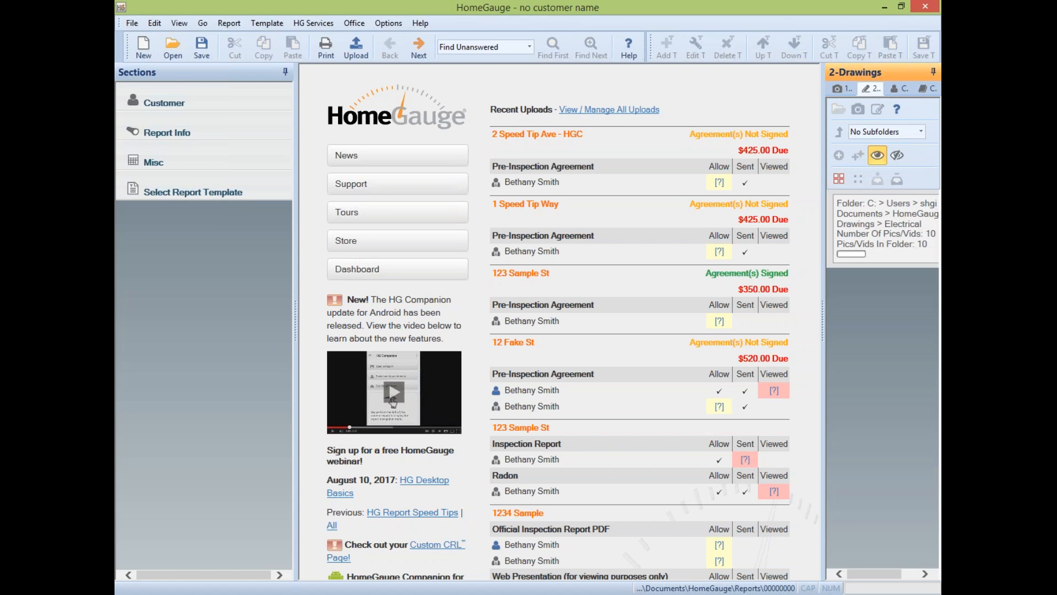
drag(932, 269, 880, 147)
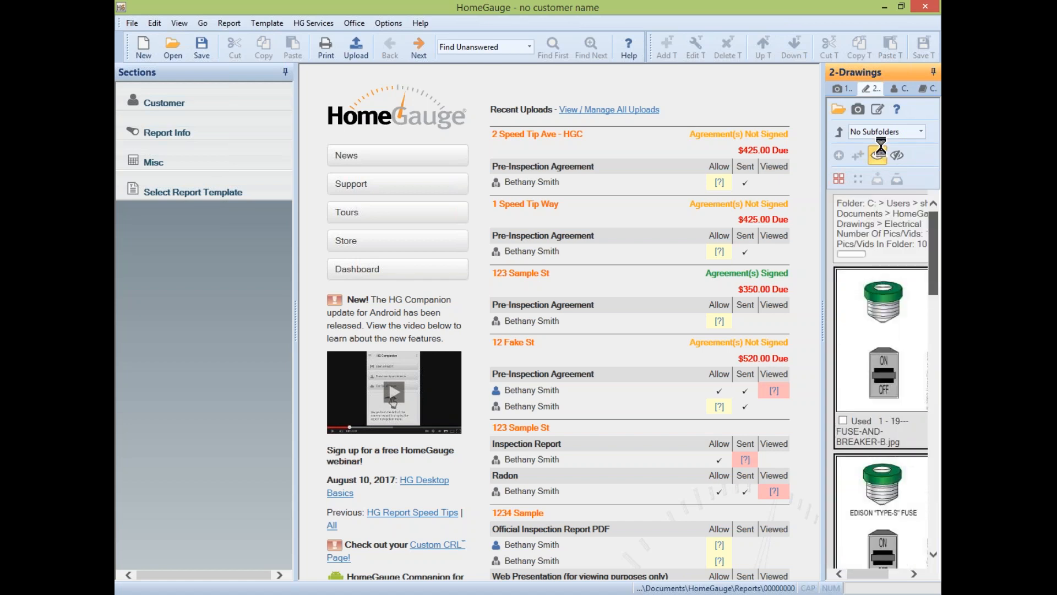
- Show the 14 Chimneys and Appliances drawings and move the This PC window higher
click(838, 131)
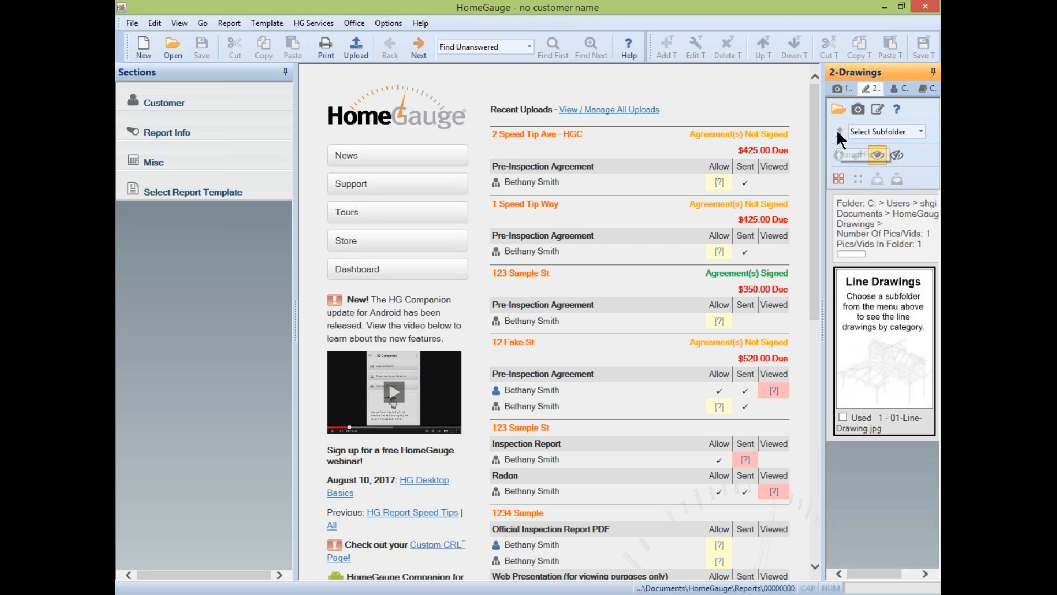
click(919, 132)
click(887, 170)
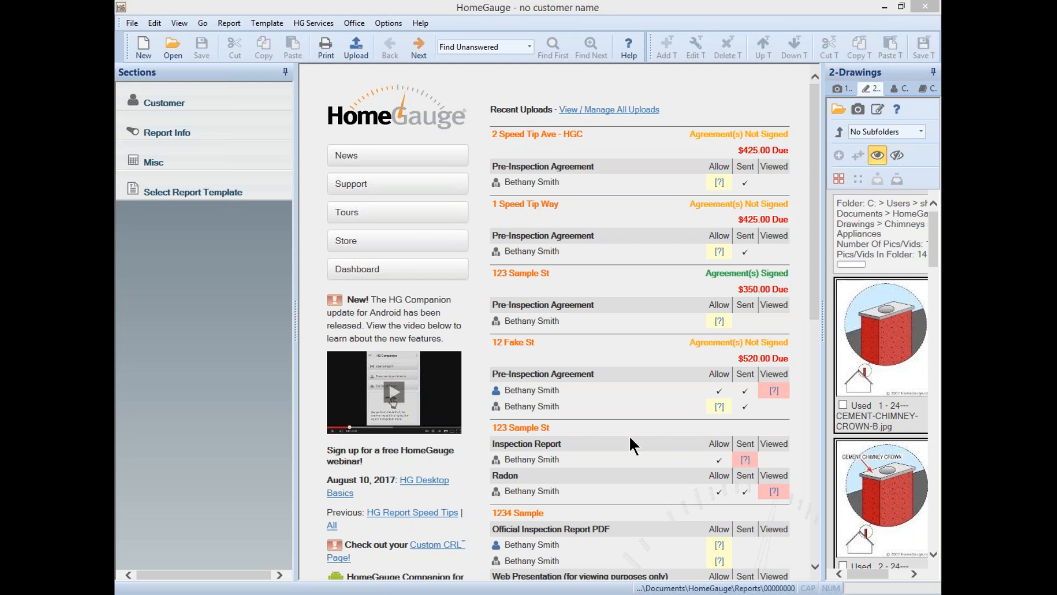
drag(487, 197, 545, 89)
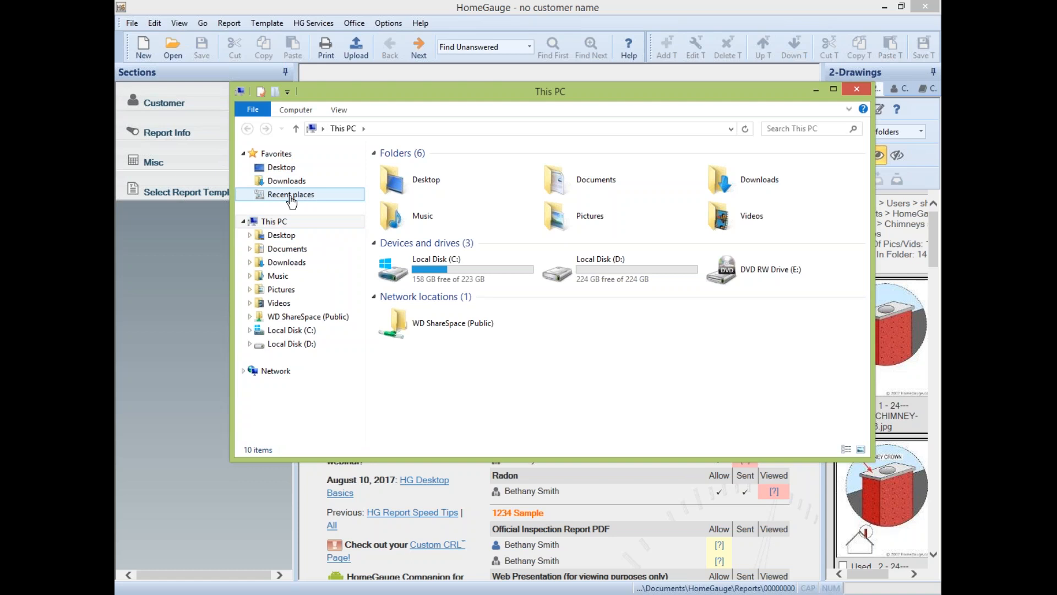
- Browse Documents > HomeGauge > Drawings in File Explorer, then close the window
click(271, 250)
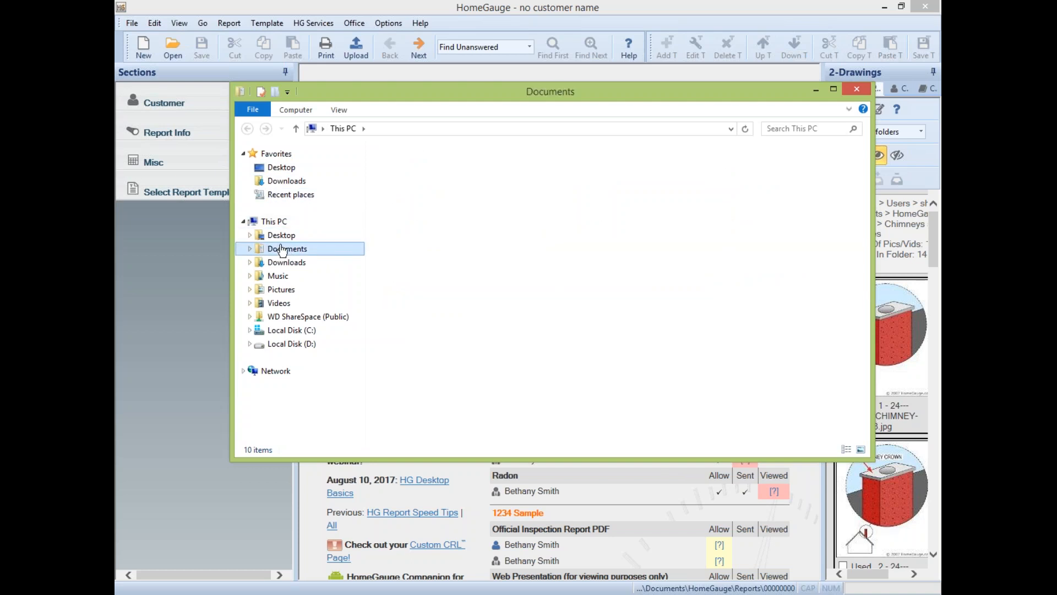
double_click(430, 236)
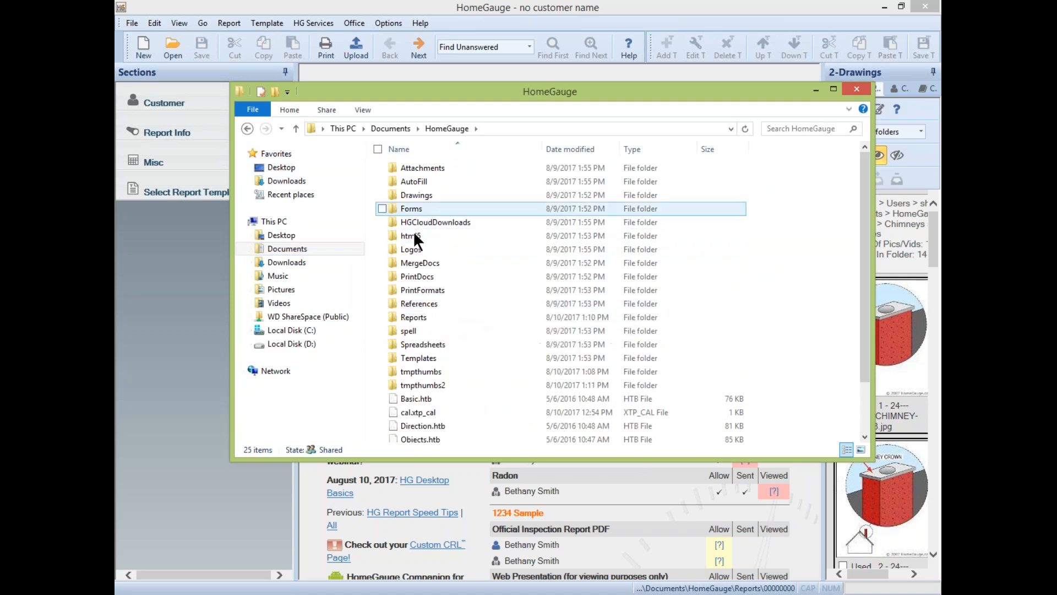
double_click(428, 196)
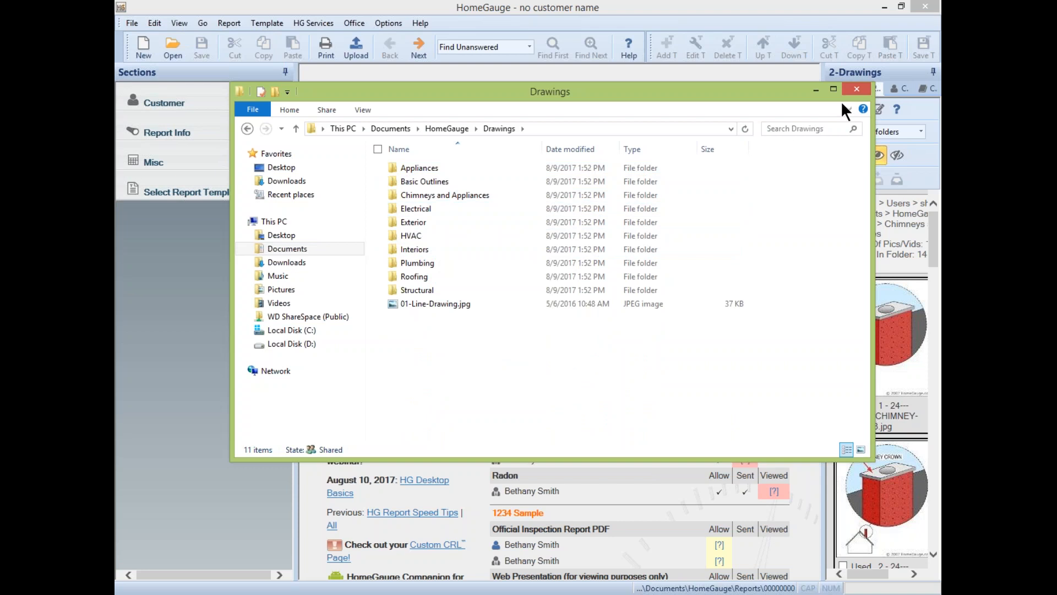
click(858, 89)
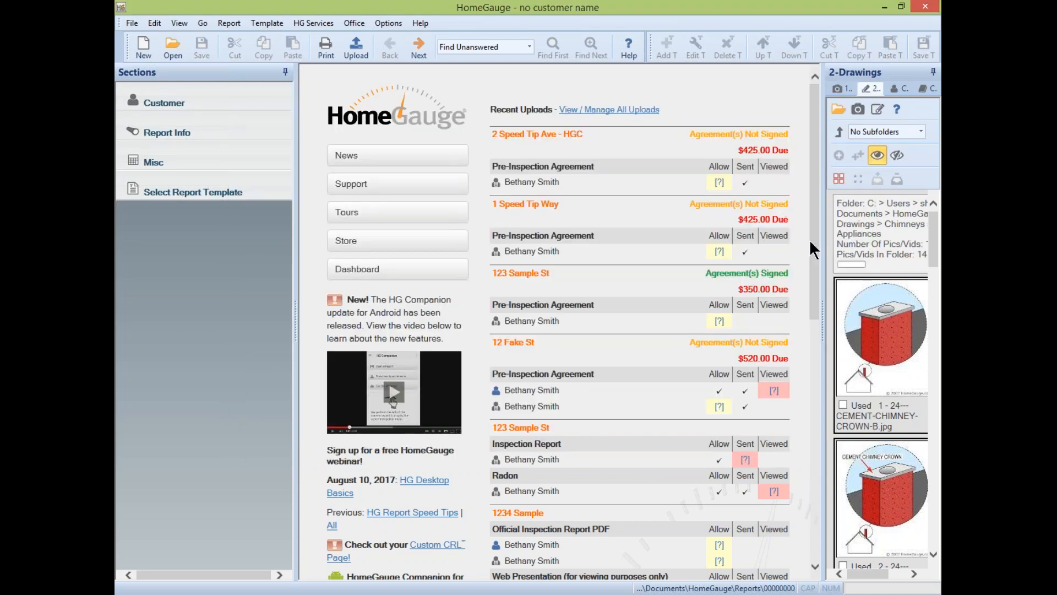
- Flip through the Pictures and Drawings tabs, then add a new contact from Contacts
click(861, 87)
click(853, 88)
click(858, 88)
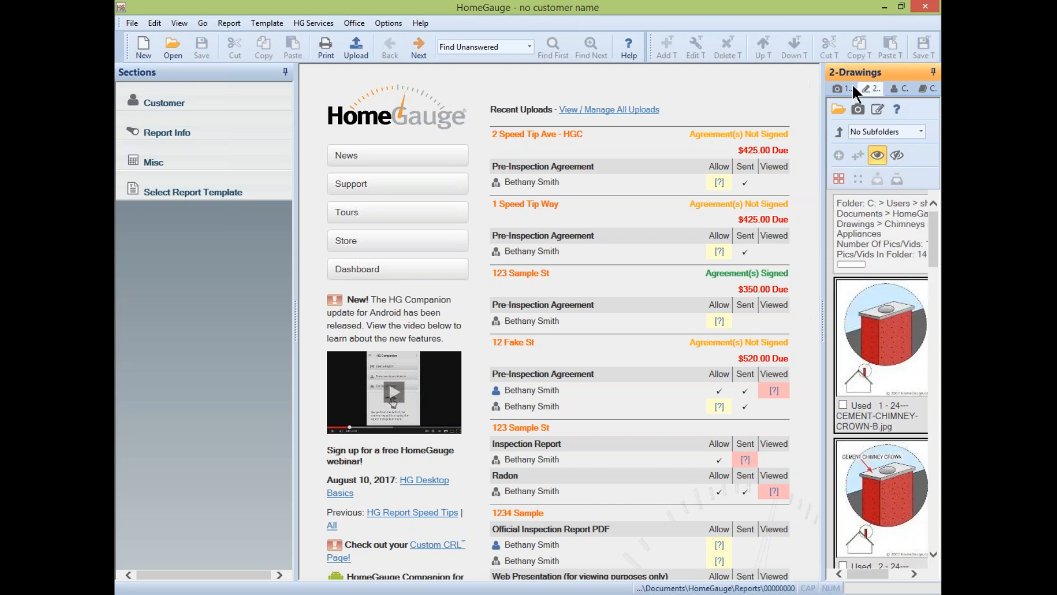
click(899, 87)
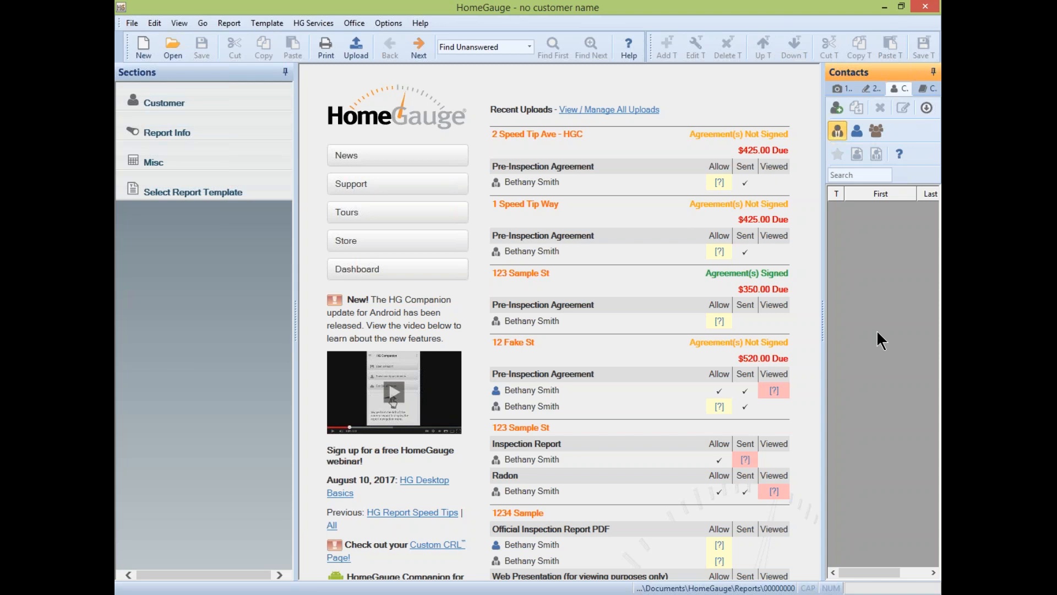
click(834, 106)
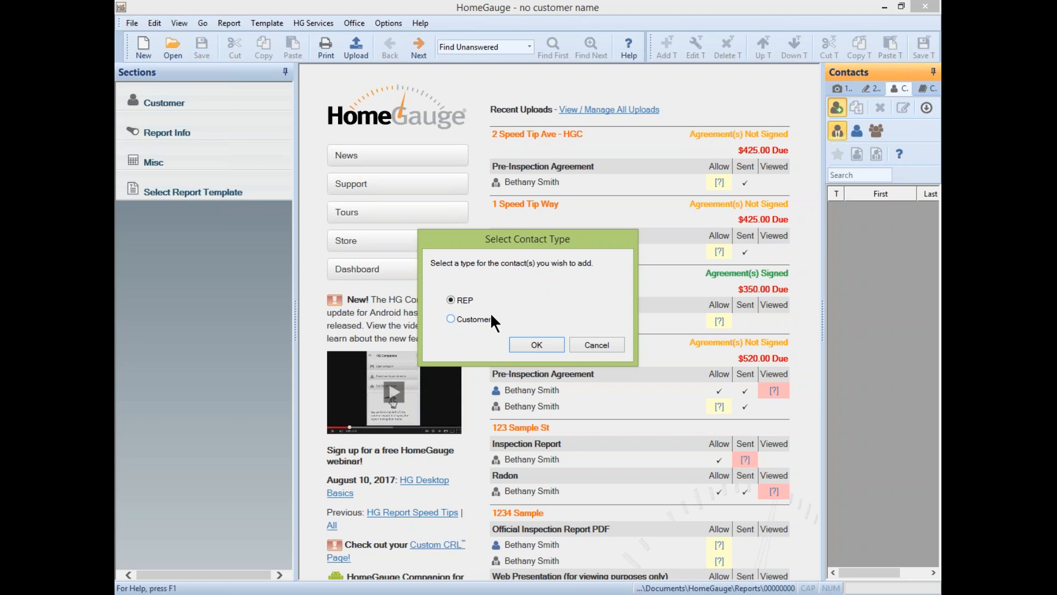
- Add a REP contact with the person's first and last name, company HomeGauge and work phone
click(520, 345)
drag(519, 190, 613, 101)
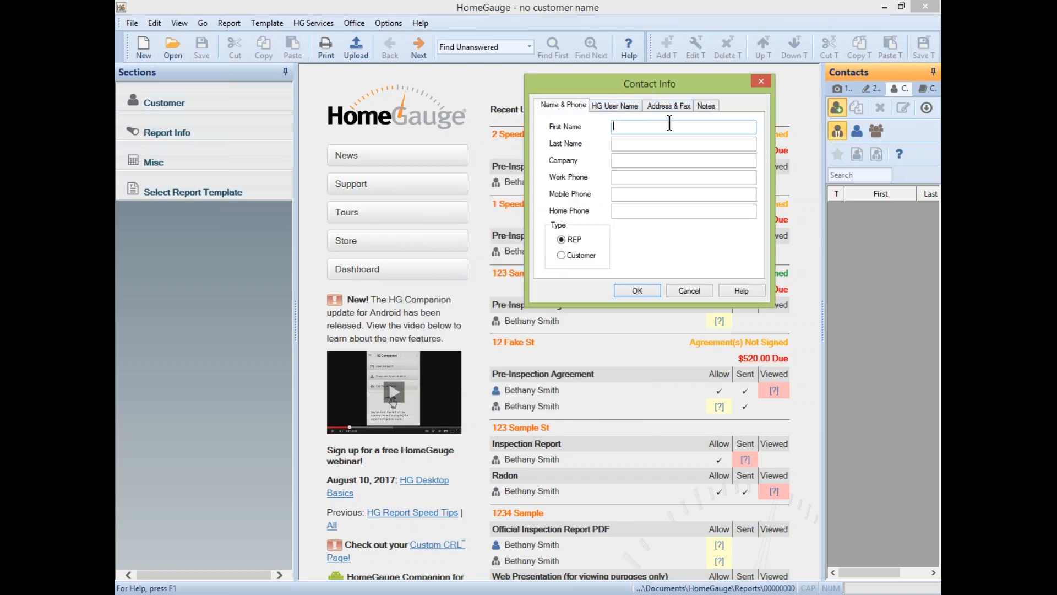
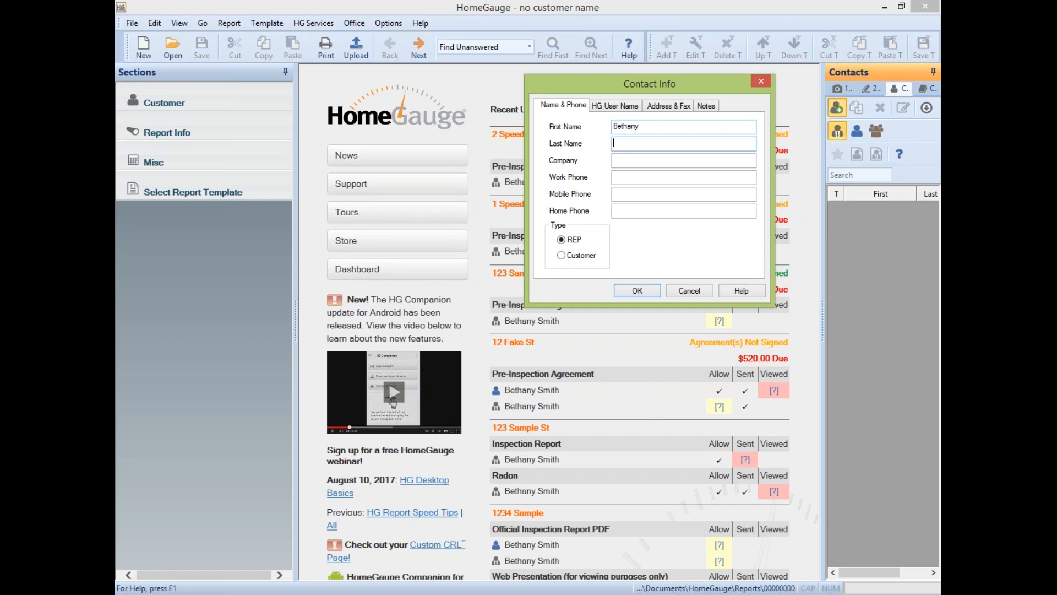
key(Tab)
text(HomeGauge)
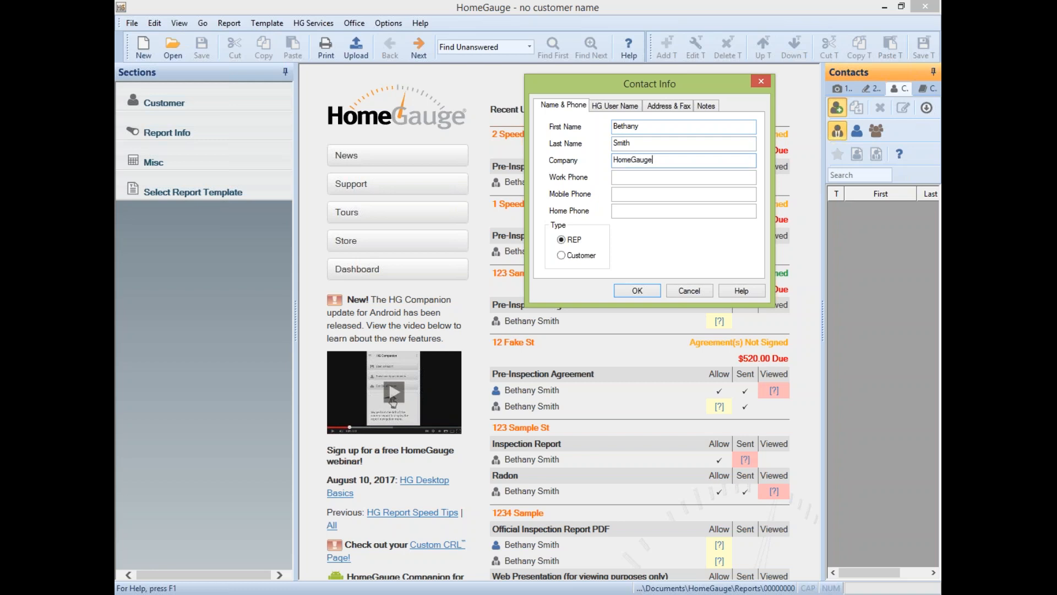
key(Tab)
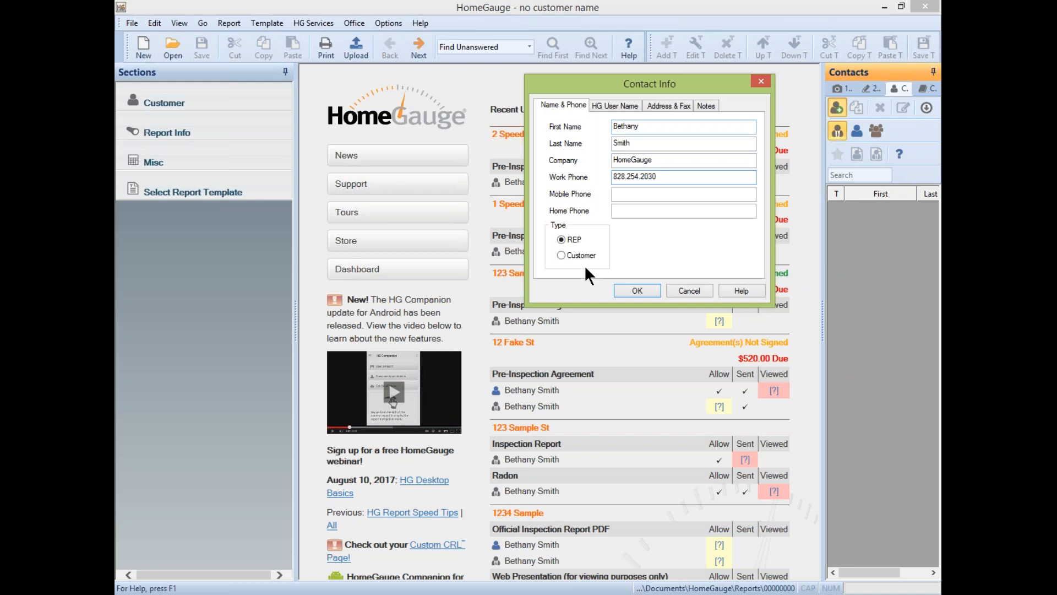
click(617, 103)
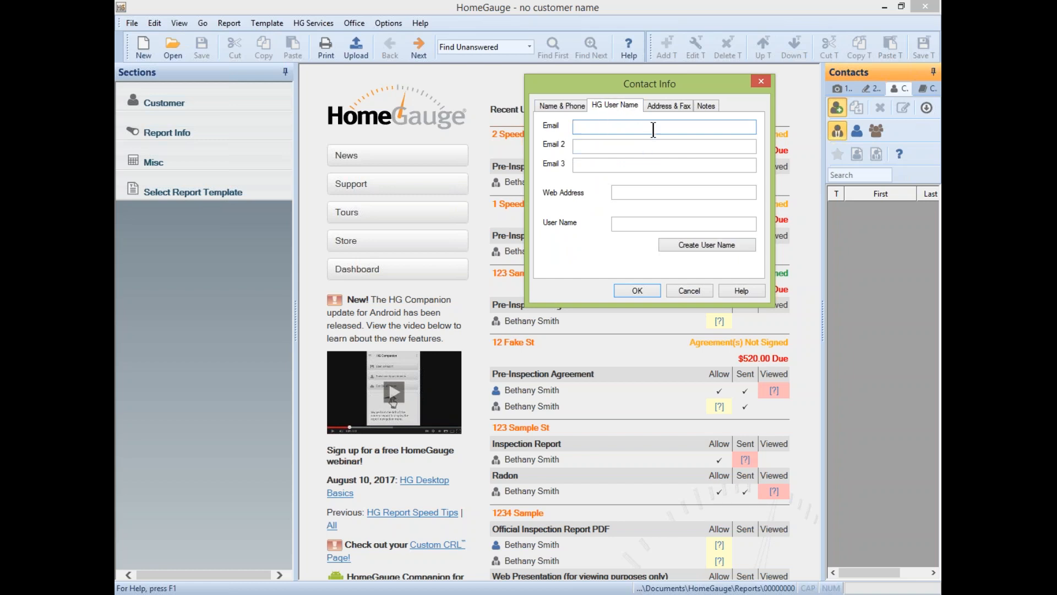
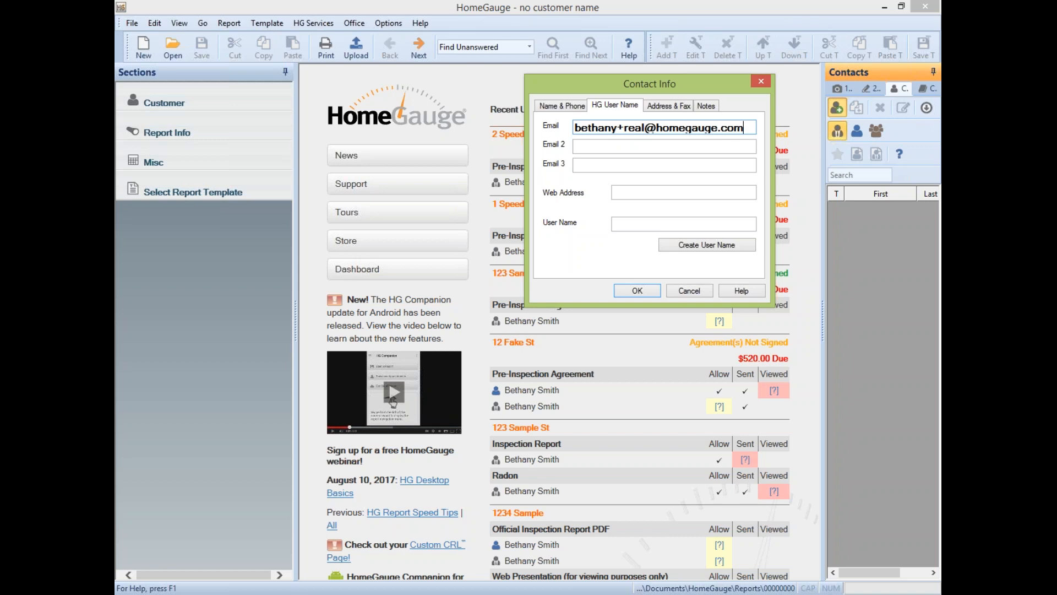
- Enter the contact's e-mail address and have HomeGauge auto-generate an HG user name
click(705, 244)
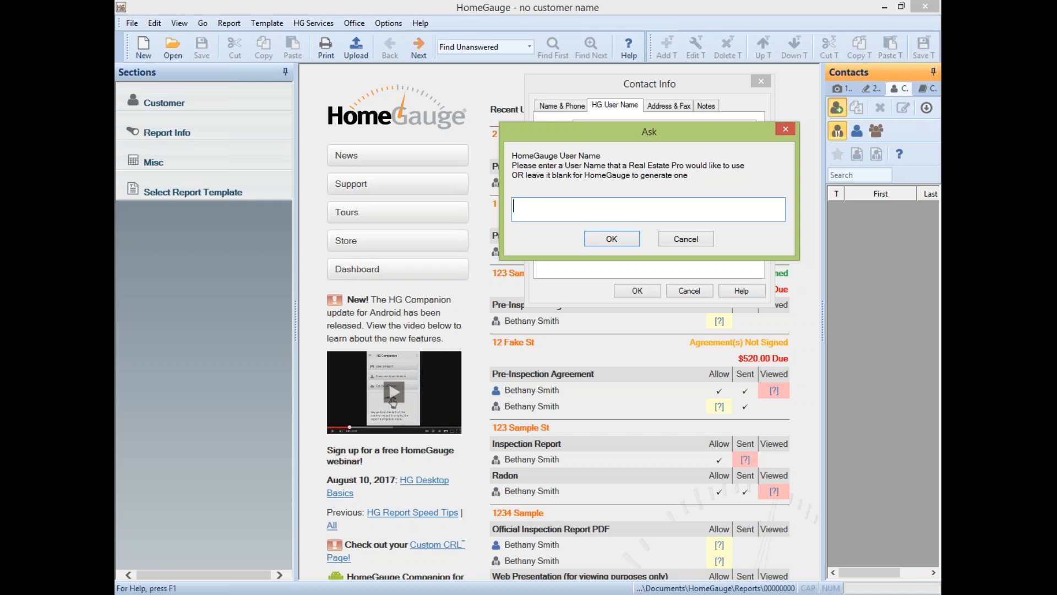
click(601, 238)
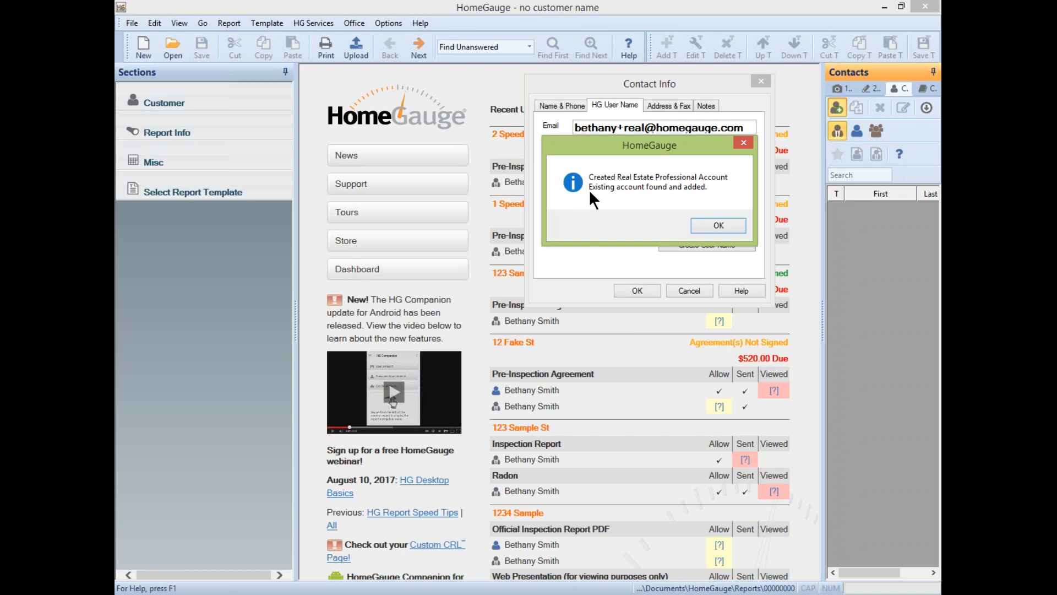
key(Return)
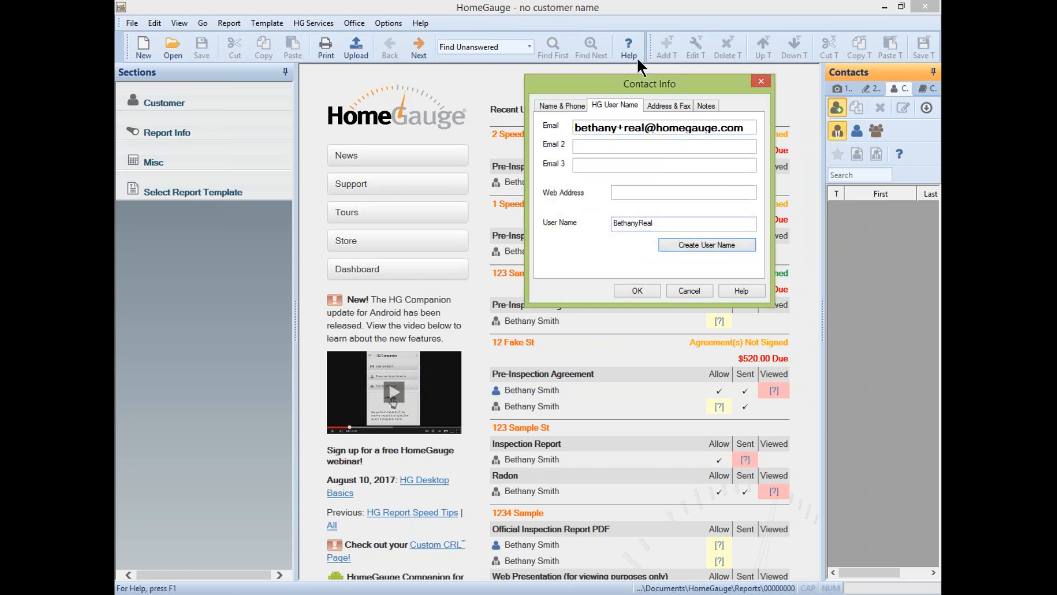
- Review the address, pager and notes details, then save the contact
click(681, 112)
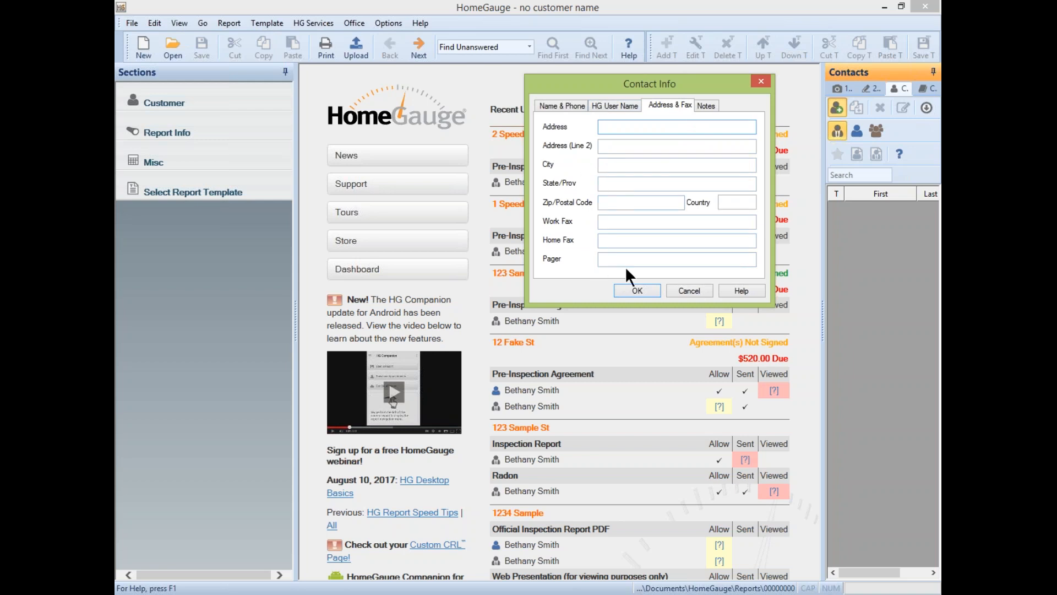
click(601, 258)
click(696, 105)
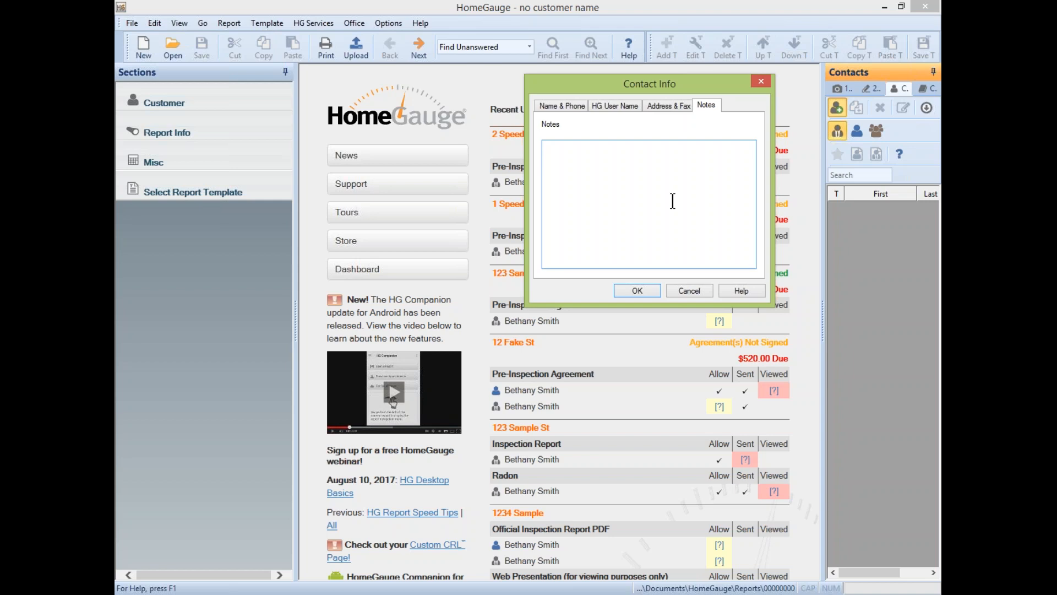
click(645, 287)
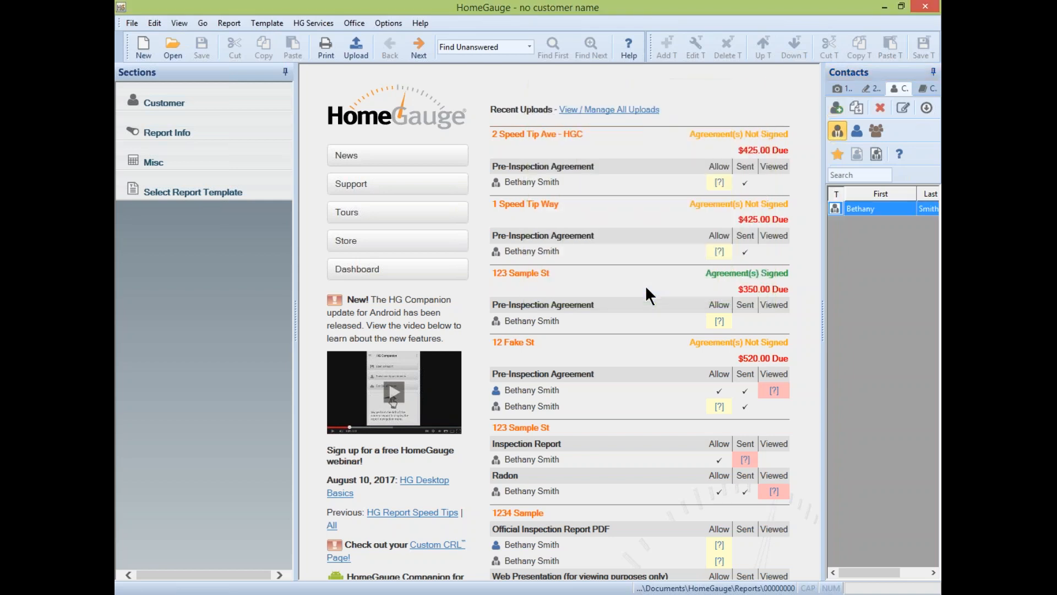
- Select the new contact and switch the side panel to the CYA (Check Your Answers) tab
click(883, 209)
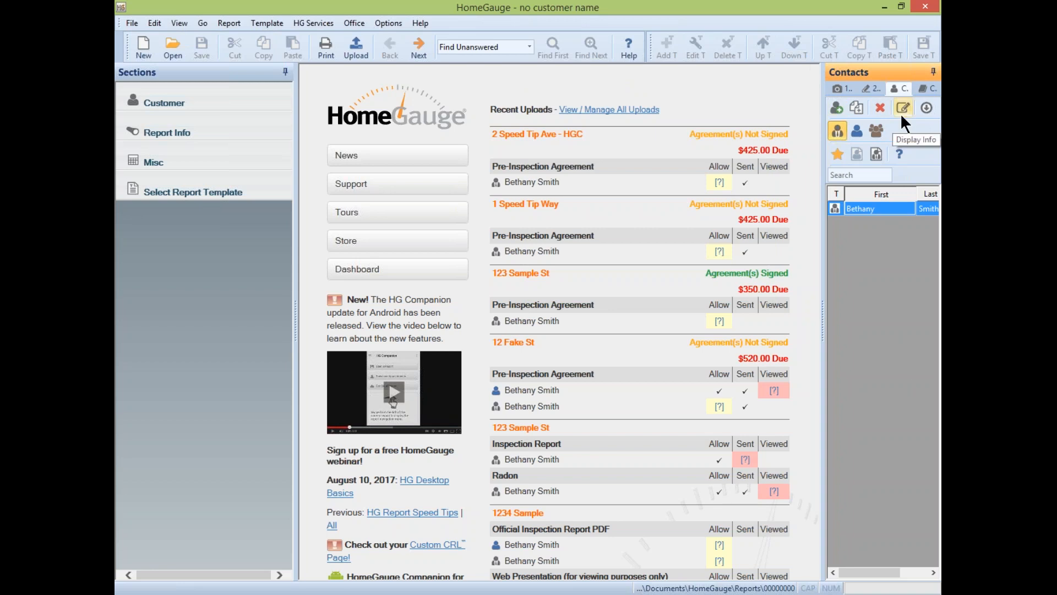
click(924, 85)
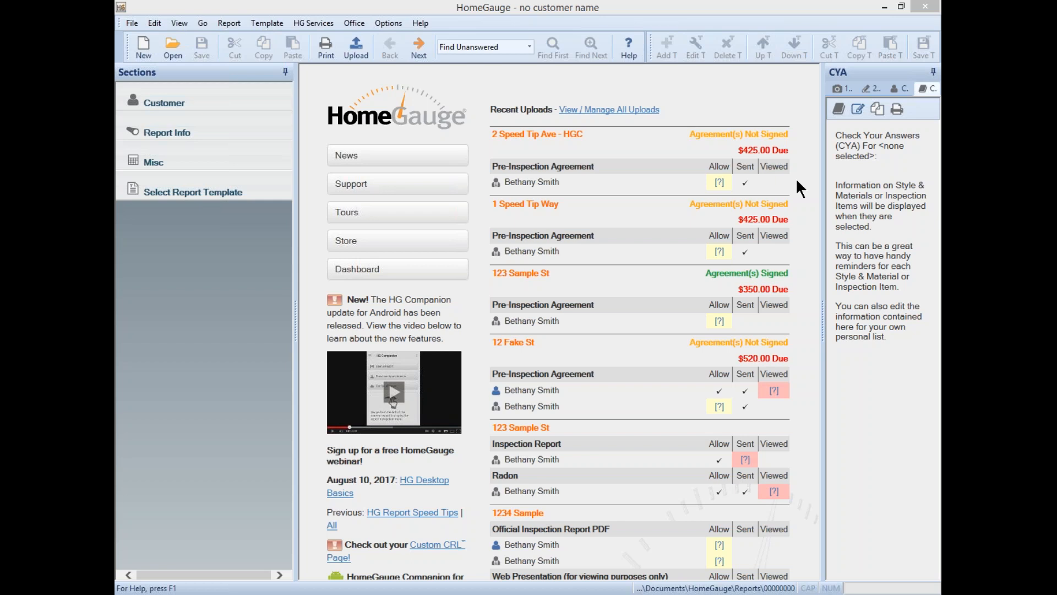
- Show the 1-Pictures panel, cancel the Select Folder change, and close HomeGauge
click(838, 90)
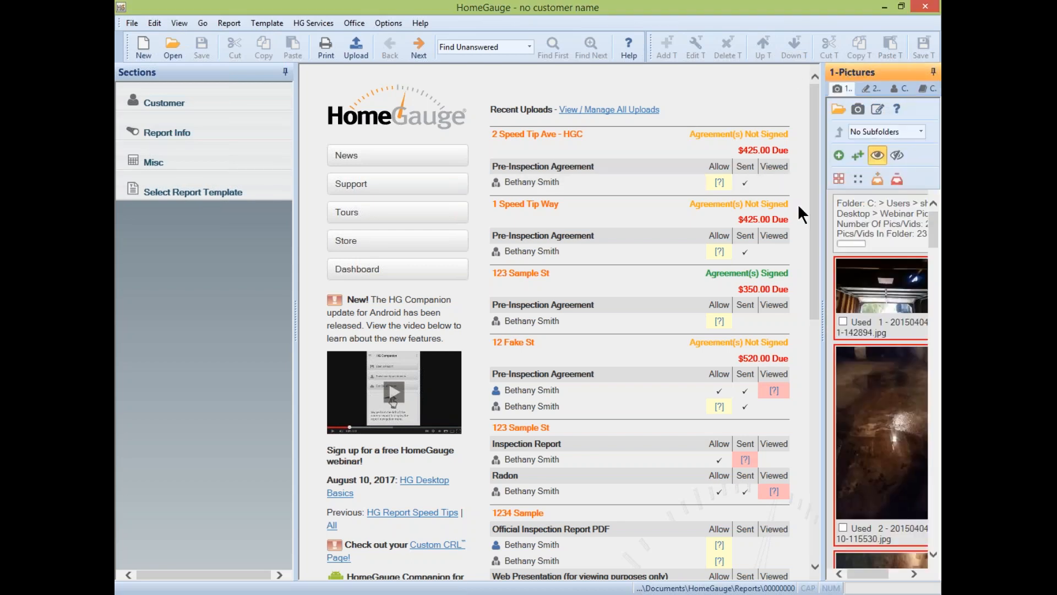
click(838, 108)
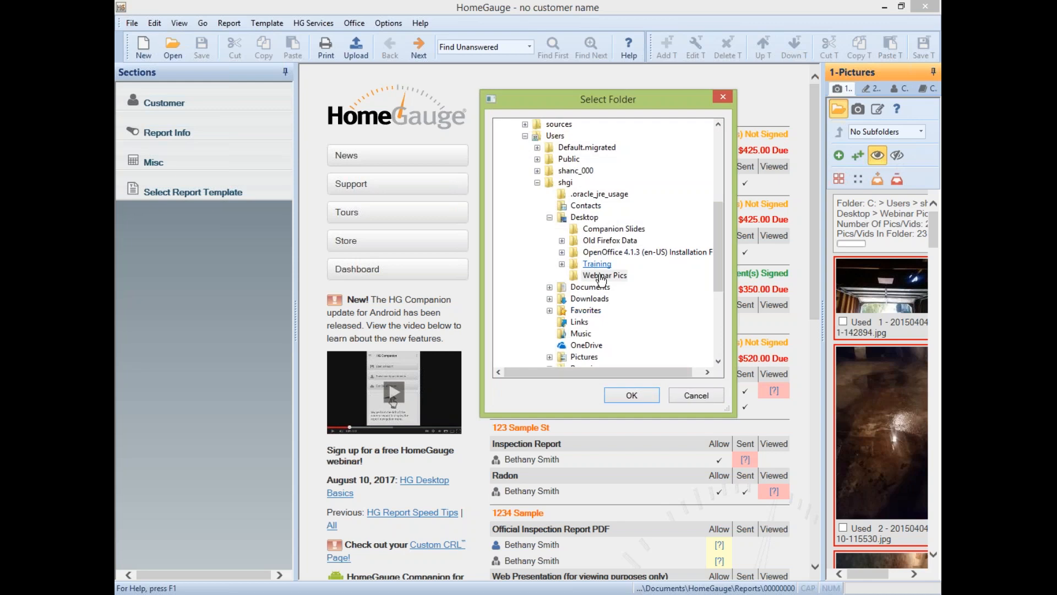
click(686, 393)
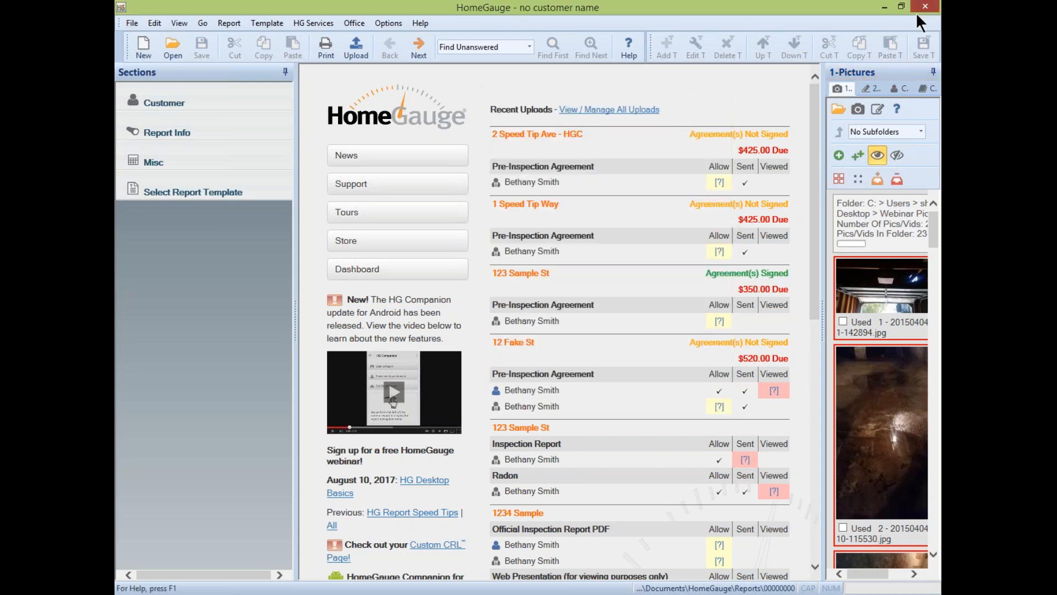
click(923, 8)
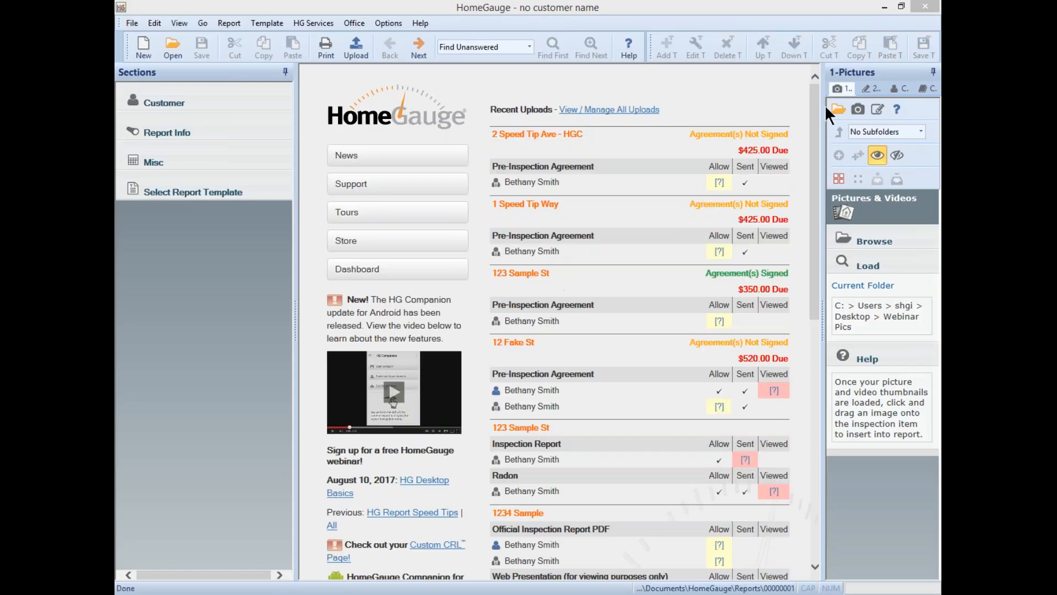
- Refresh to load the Webinar Pics thumbnails, then switch to the 2-Drawings panel
click(856, 107)
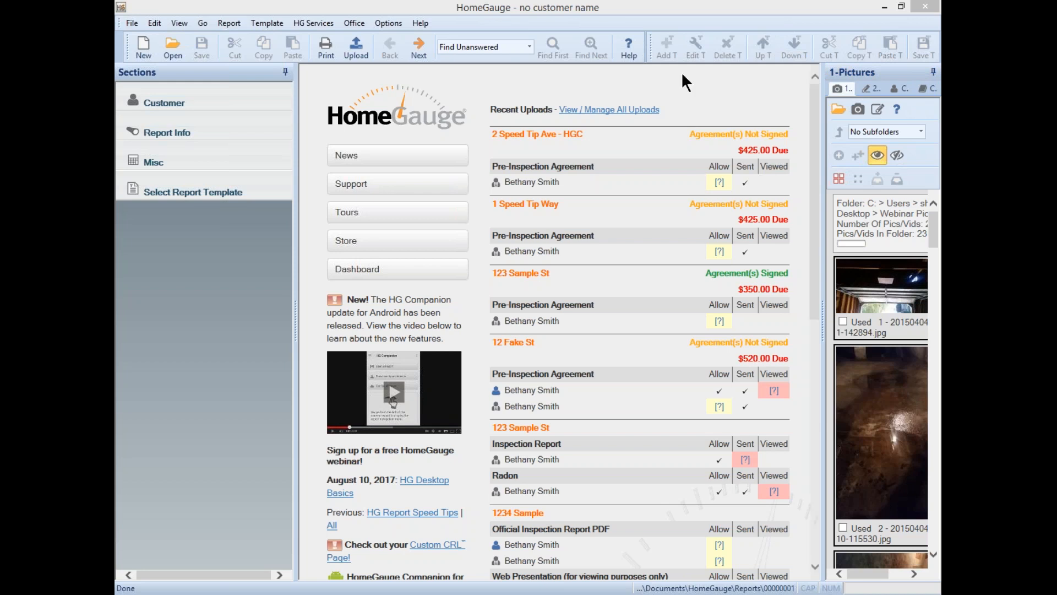
click(870, 89)
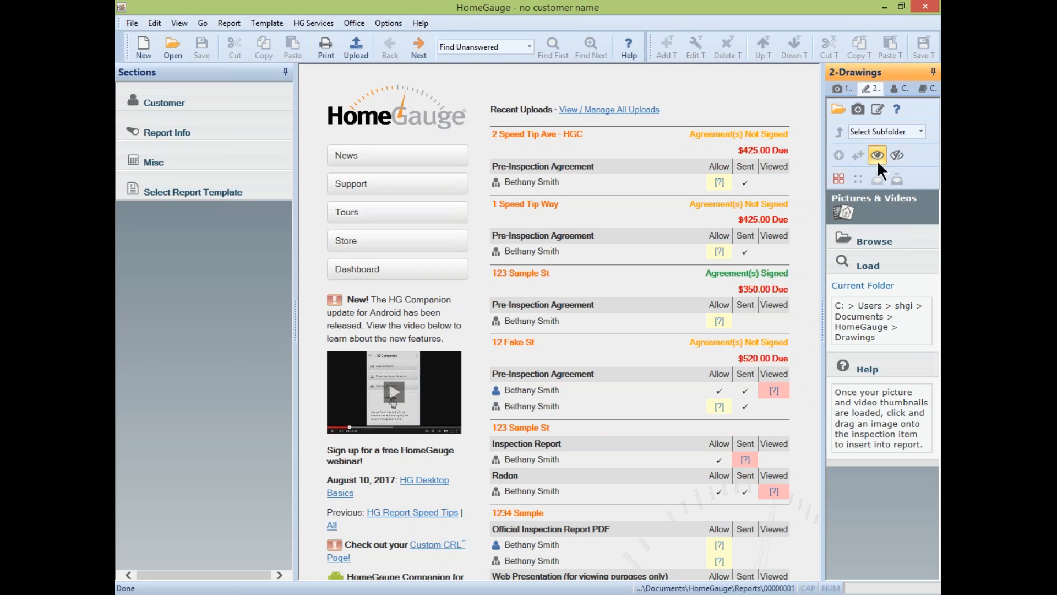
- Select all Webinar Pics thumbnails on 1-Pictures and save them to the Photo Locker
click(848, 92)
click(839, 179)
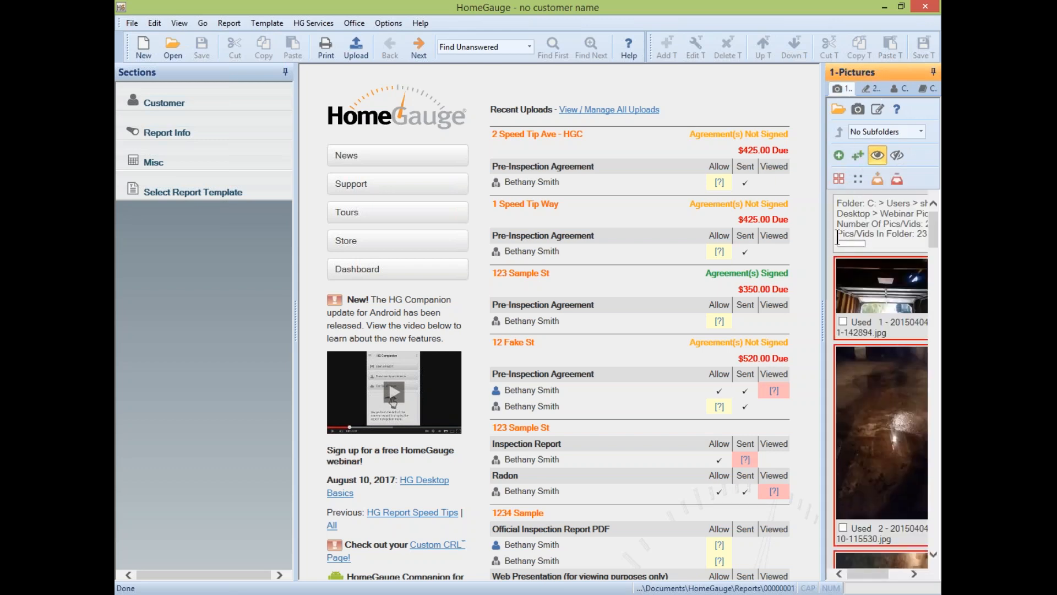
click(877, 178)
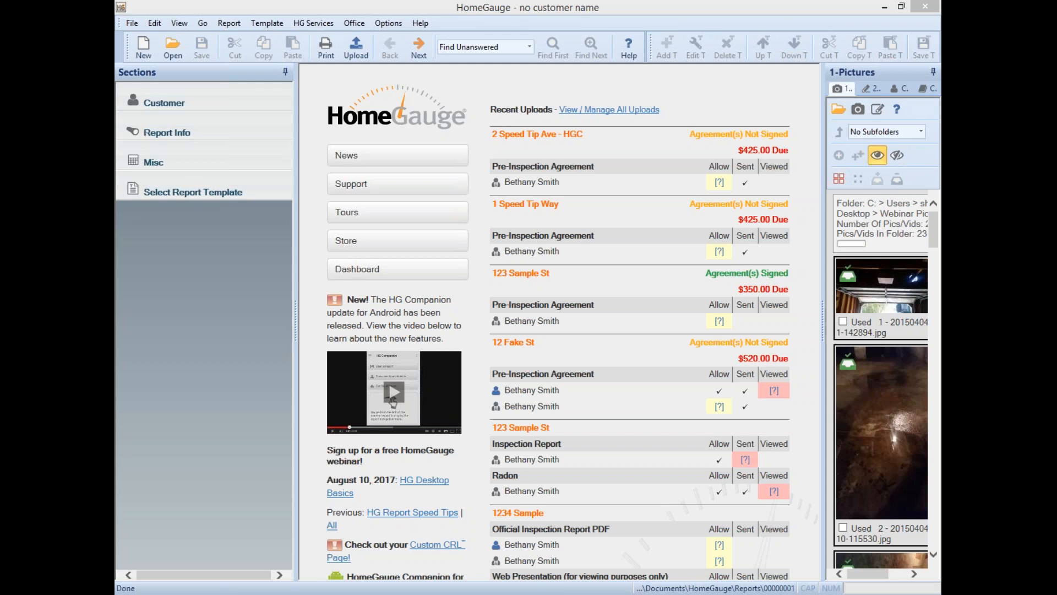
click(323, 26)
click(334, 36)
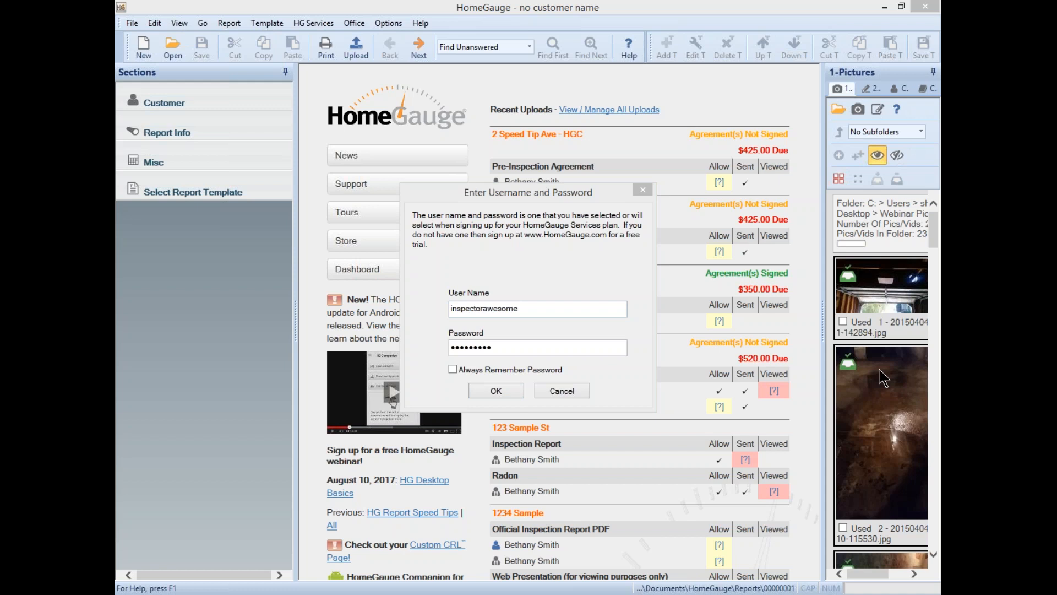
click(642, 190)
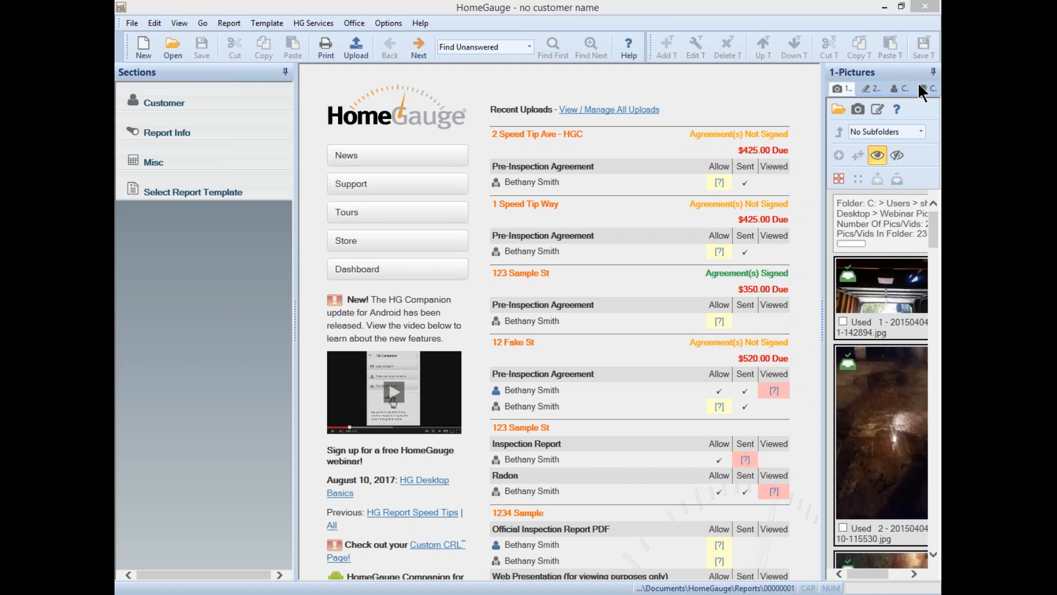
- Open the report's customer details and enter the customer's first name, last name and e-mail address
click(198, 104)
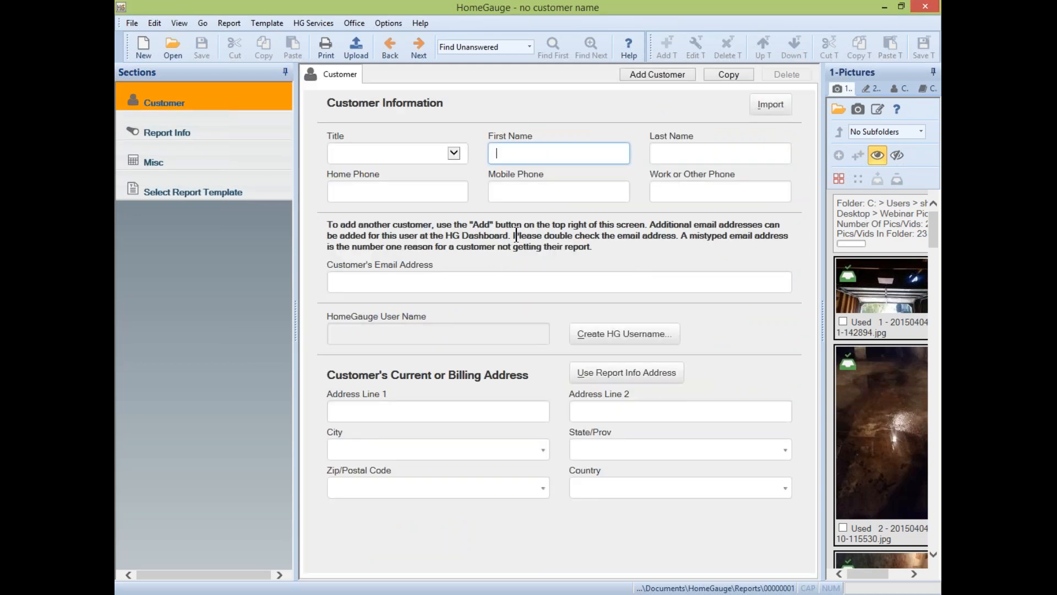
click(509, 158)
key(Tab)
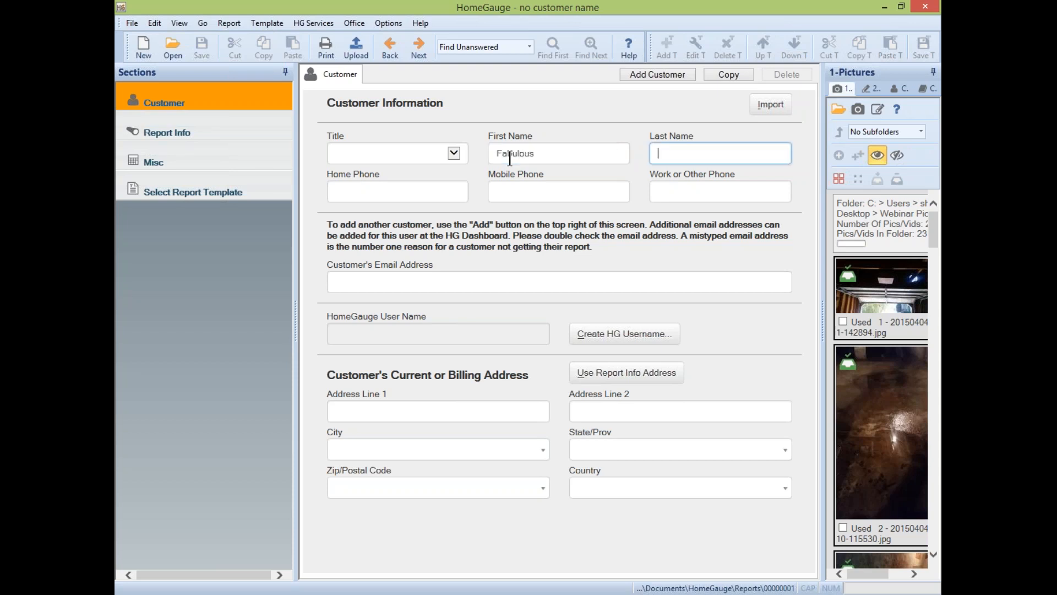
key(Tab)
key(Tab)
key(Tab)
key(Tab)
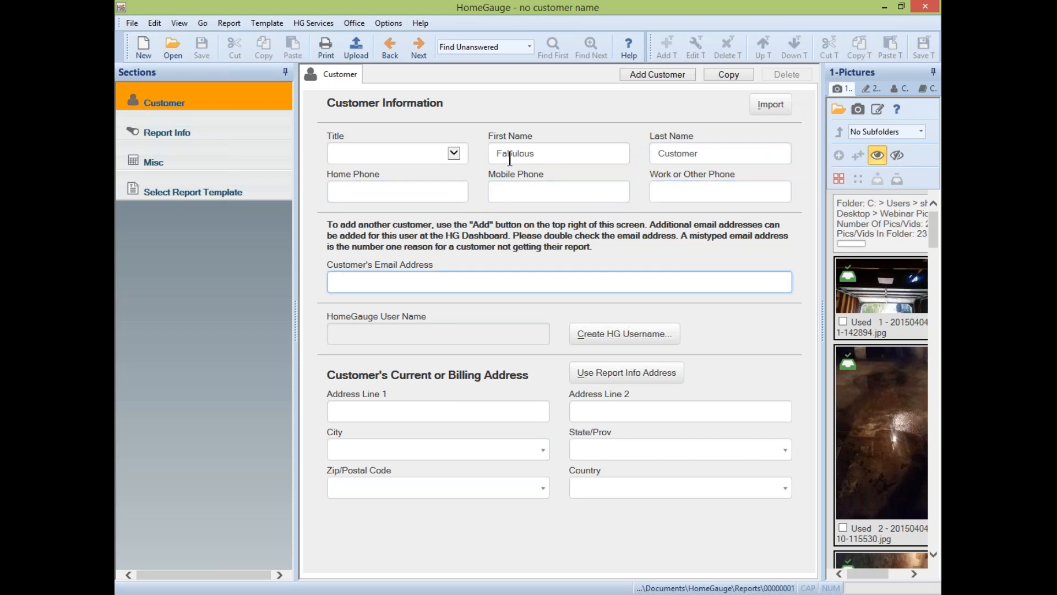
- Create the customer's HomeGauge account, matching the existing contact and auto-generating the user name
click(637, 335)
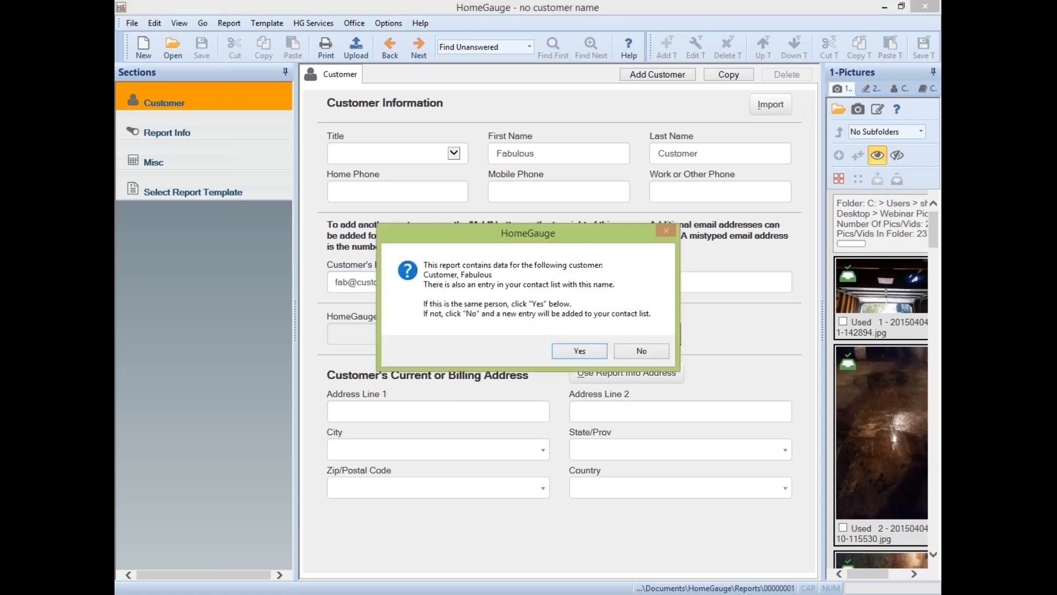
click(568, 352)
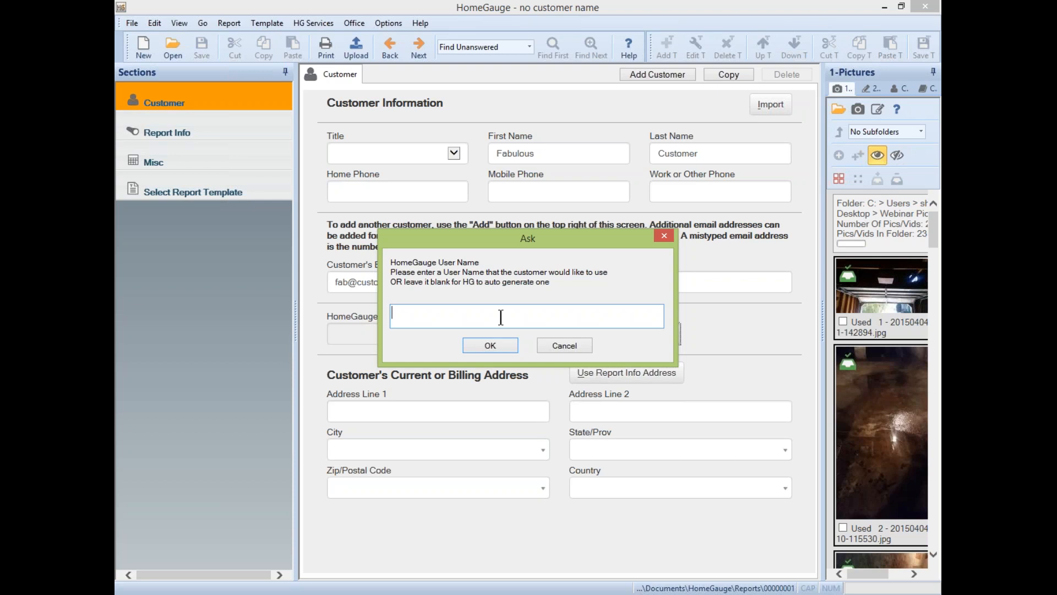
click(490, 345)
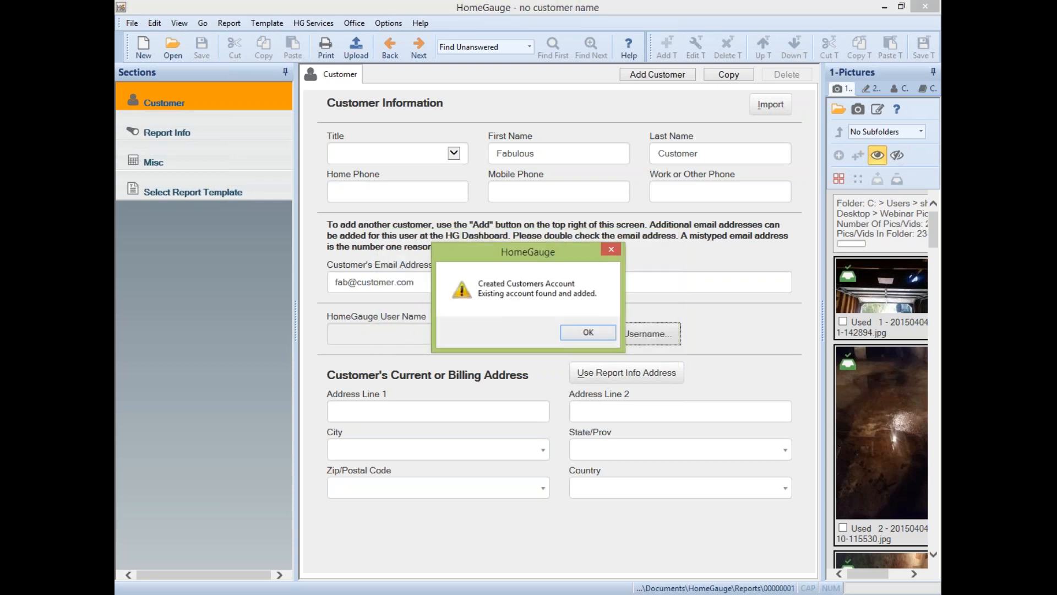
click(588, 332)
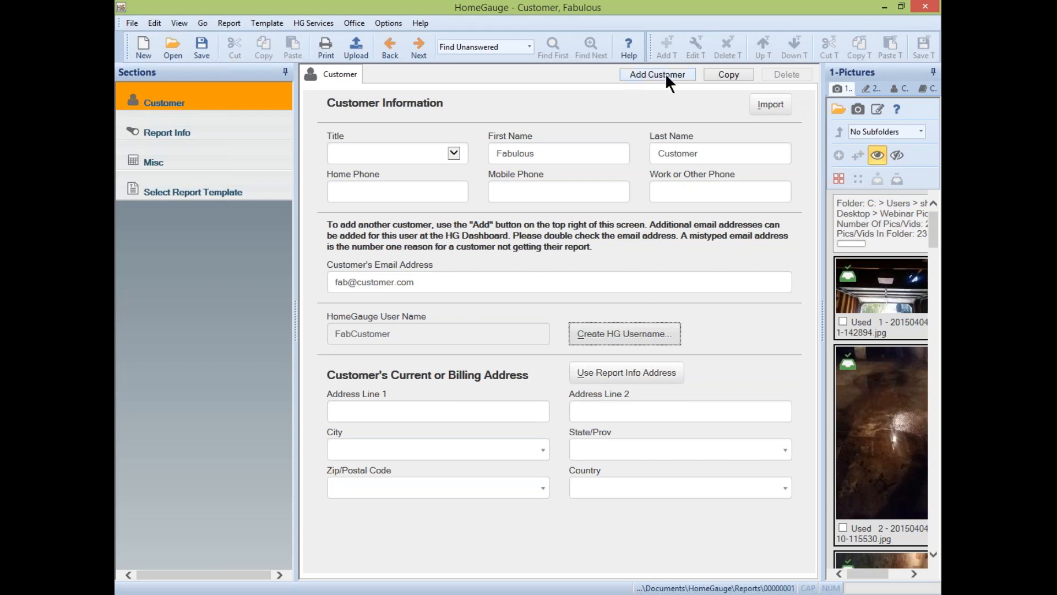
- Add a second customer record with its first and last name, then return to the first customer's tab
click(646, 75)
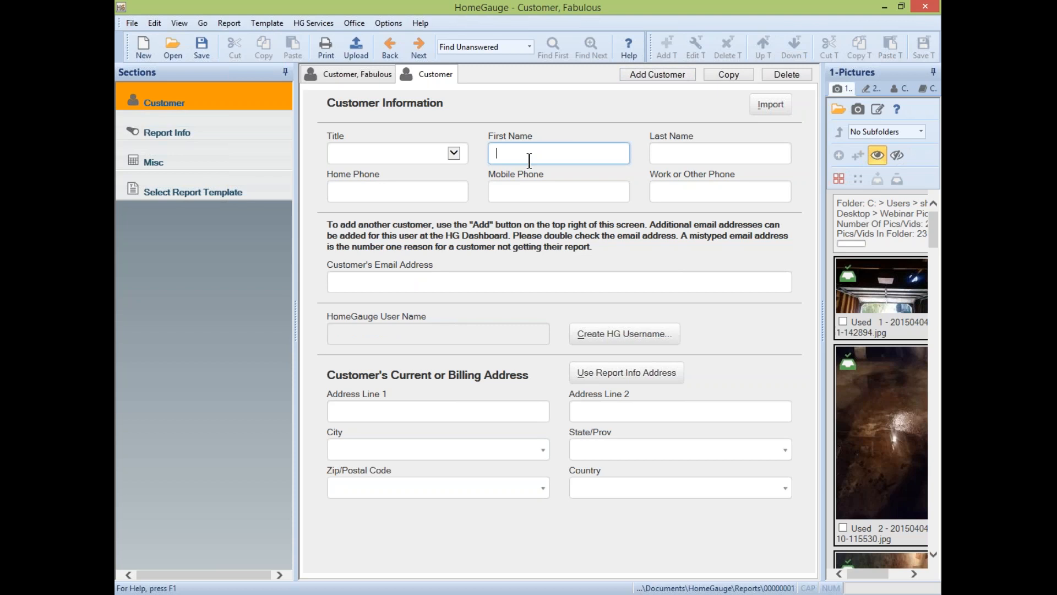
text(Bob)
key(Tab)
text(Customer)
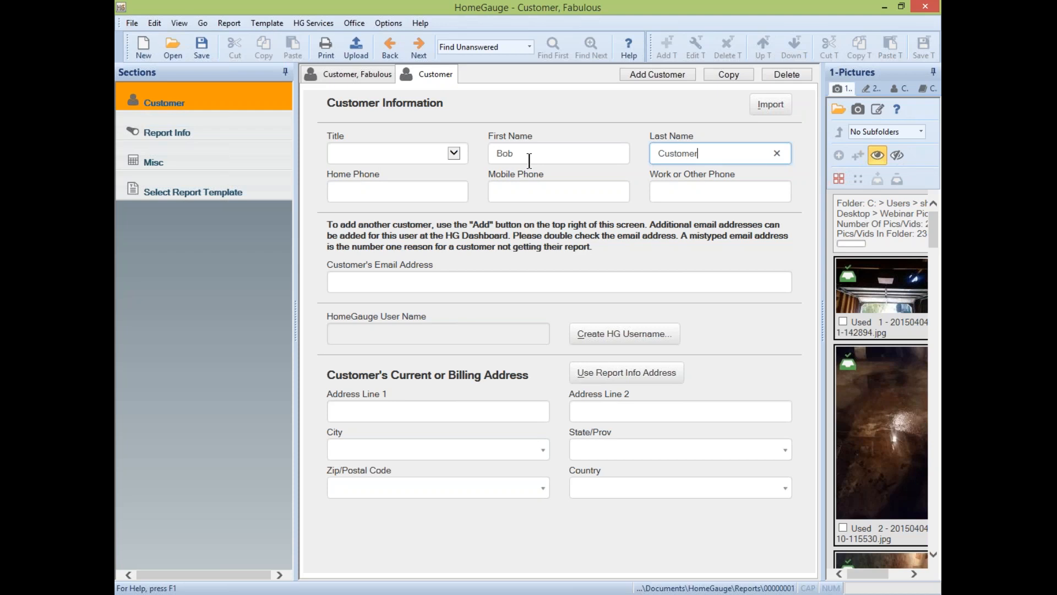
click(358, 75)
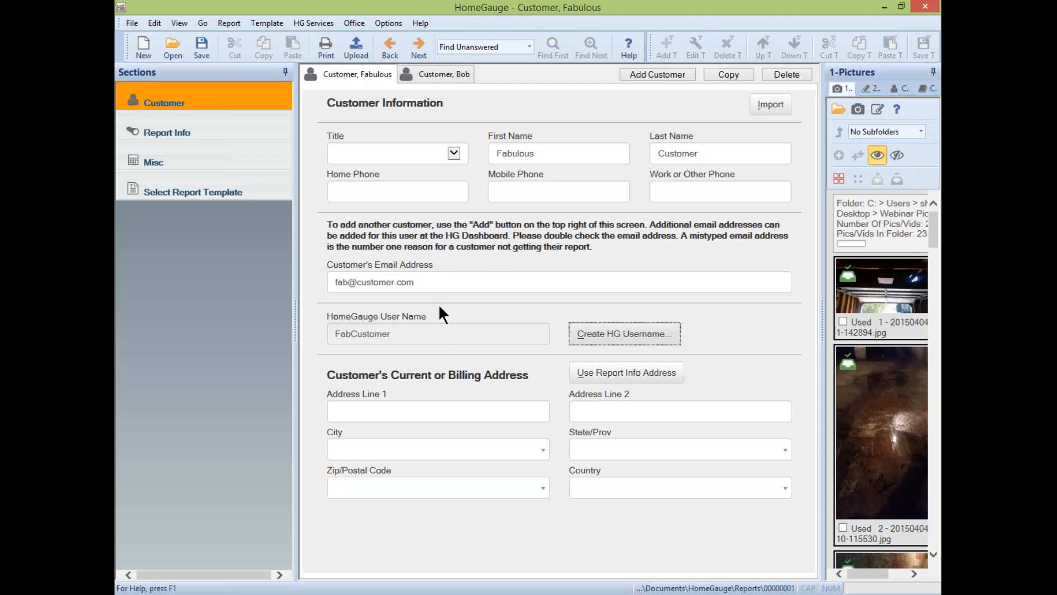
- Review the second customer's details, then open the Report Info page from Sections
click(456, 66)
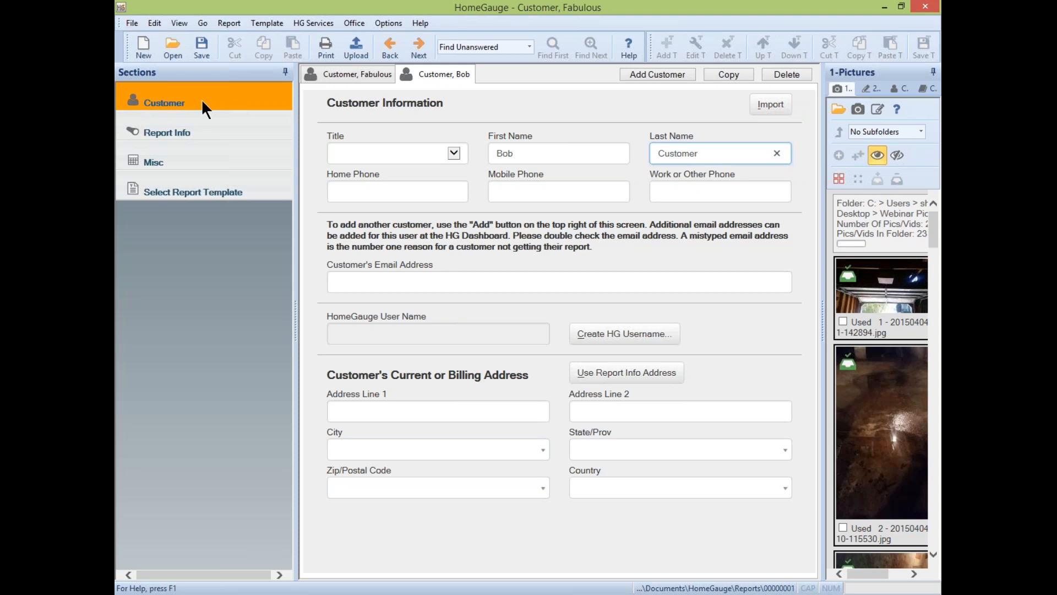
click(183, 125)
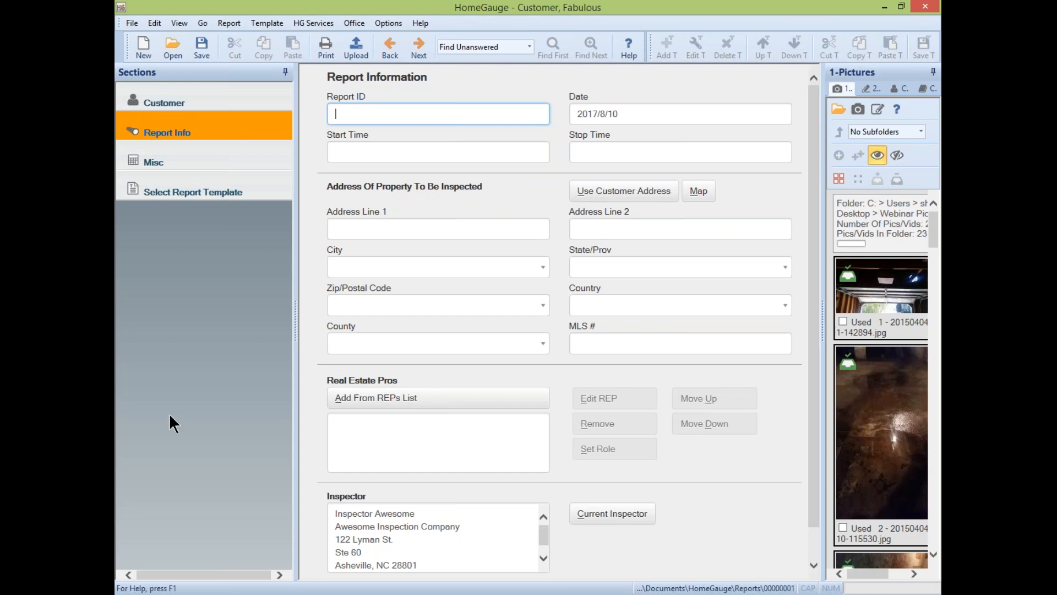
key(super+e)
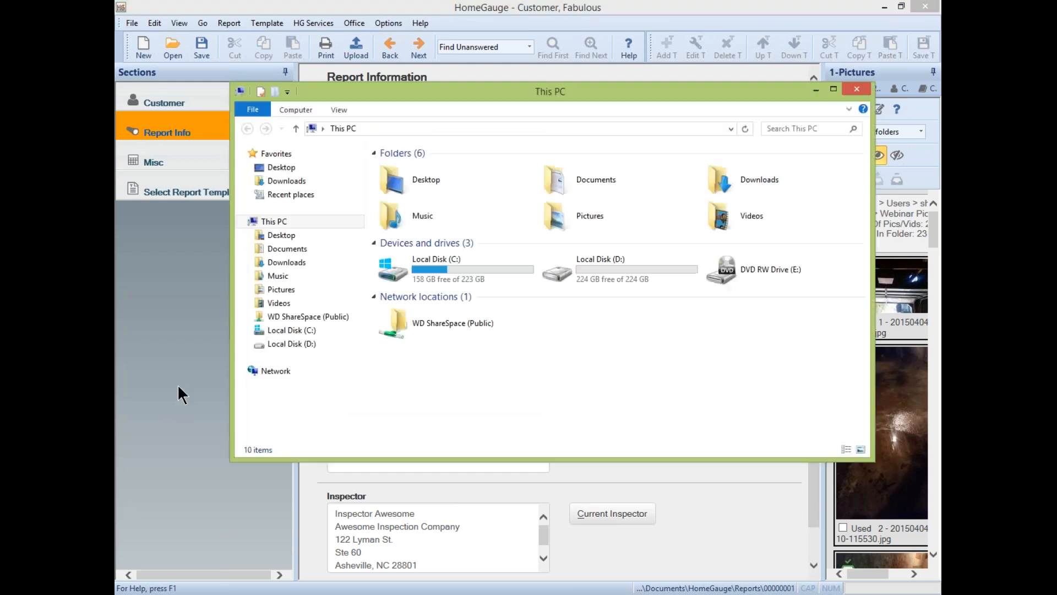
click(271, 254)
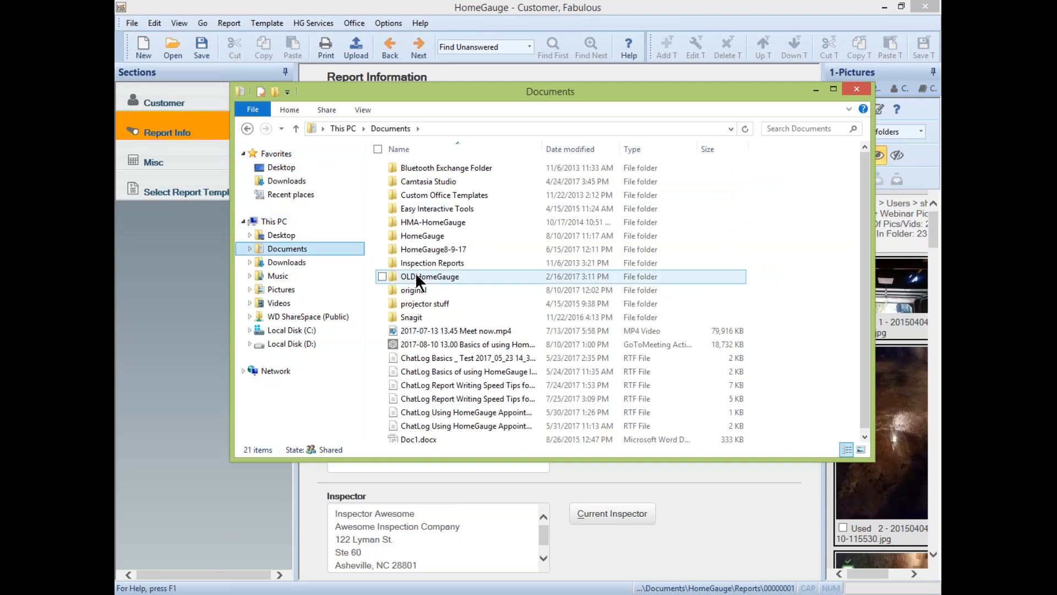
double_click(427, 230)
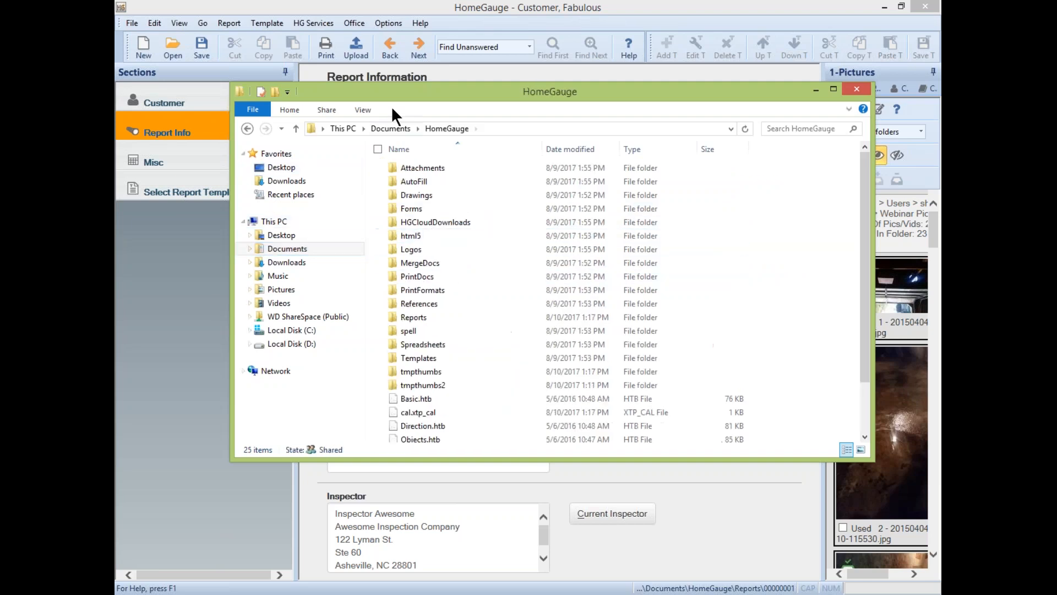
double_click(412, 317)
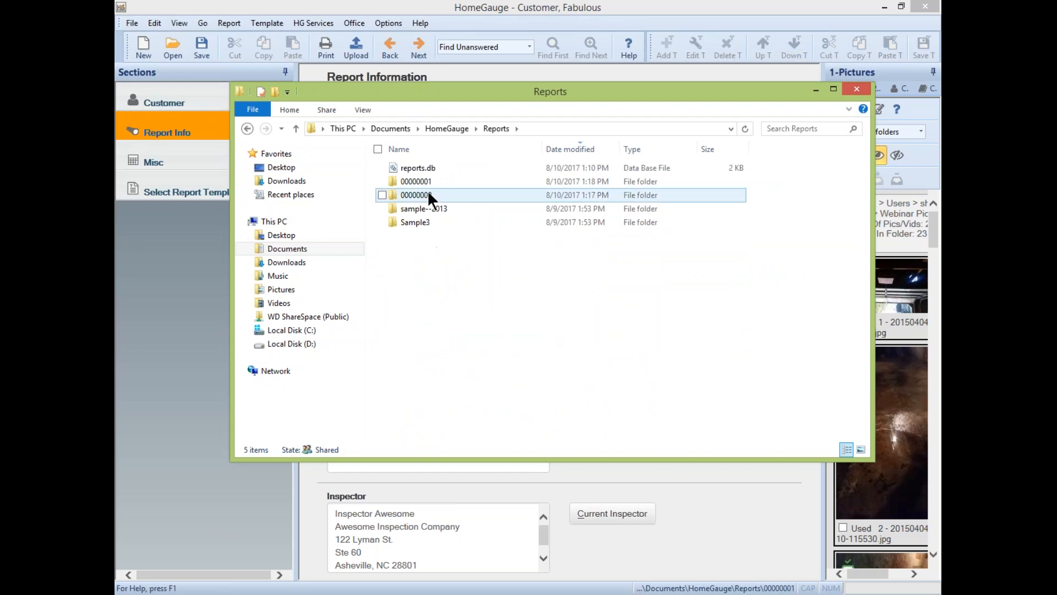
click(431, 211)
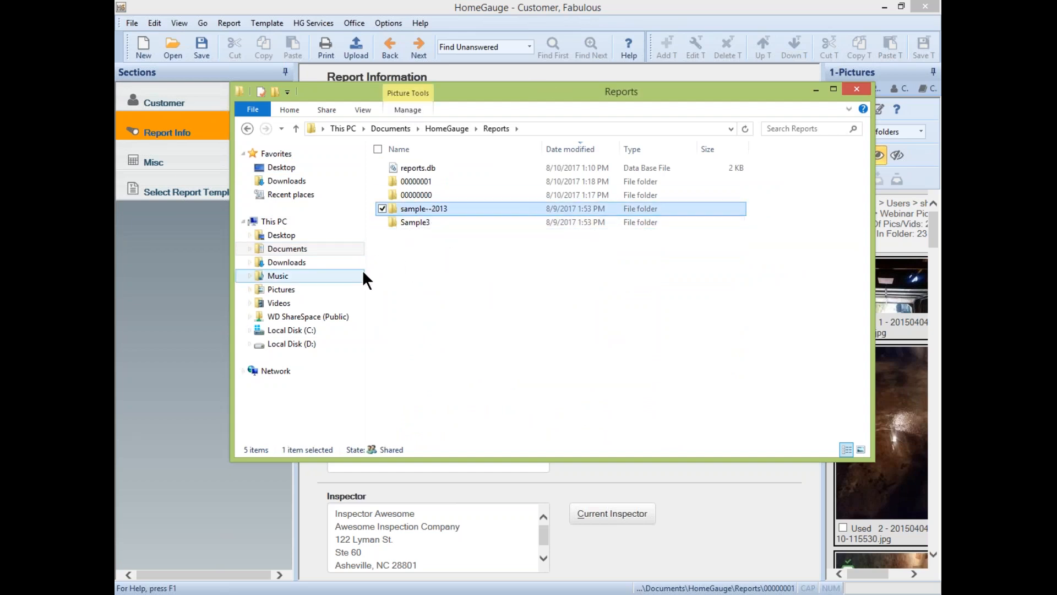
click(411, 181)
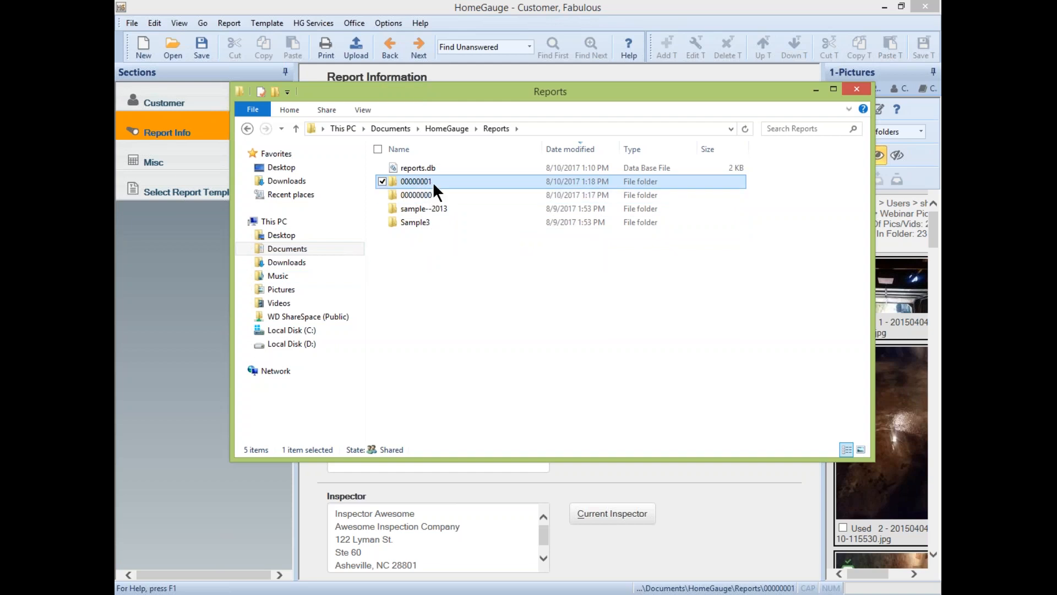
mouse_move(432, 187)
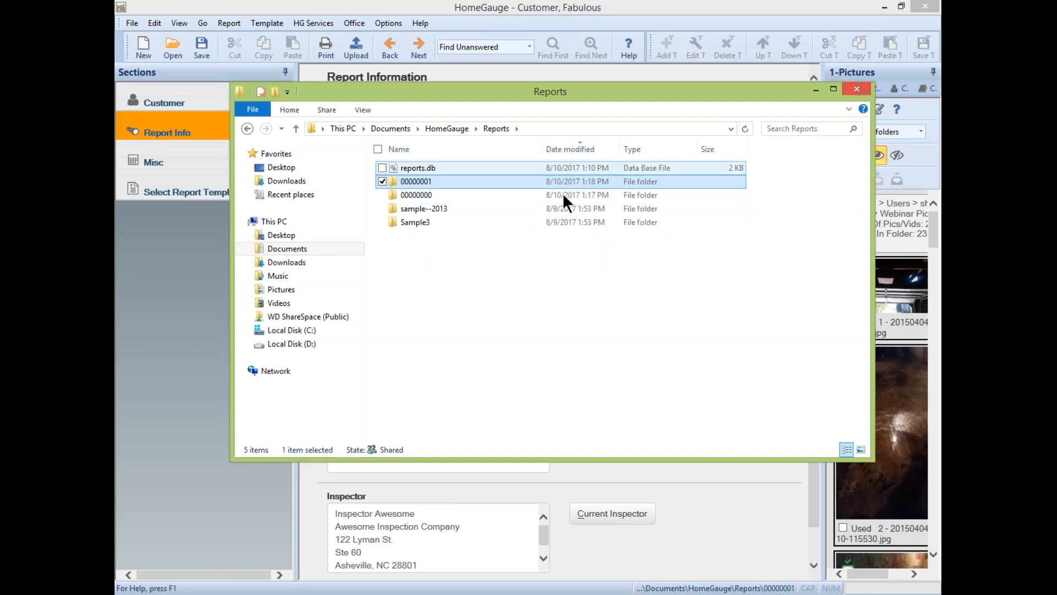
click(429, 207)
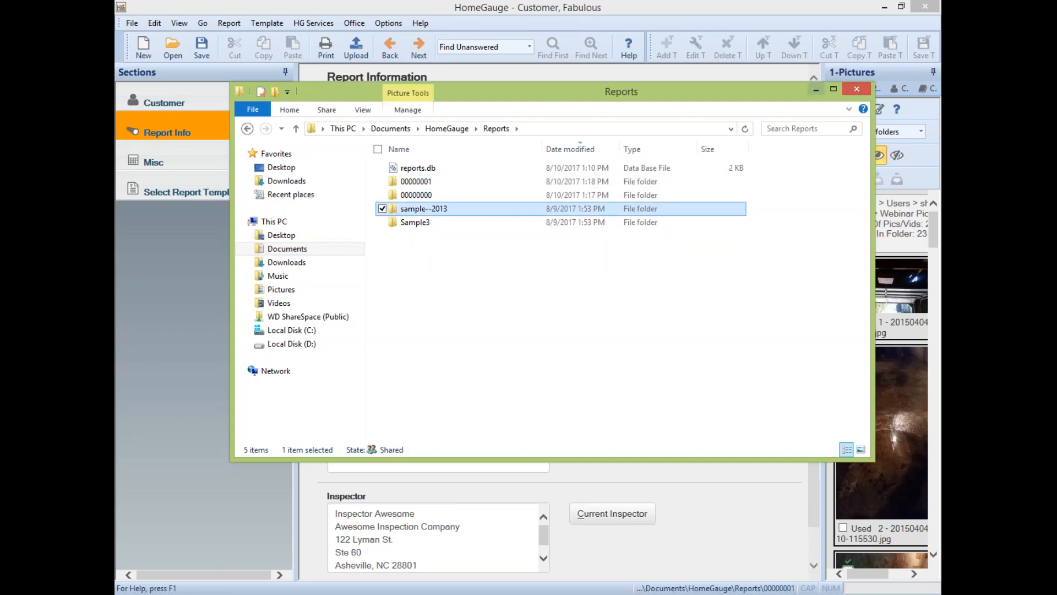
click(857, 89)
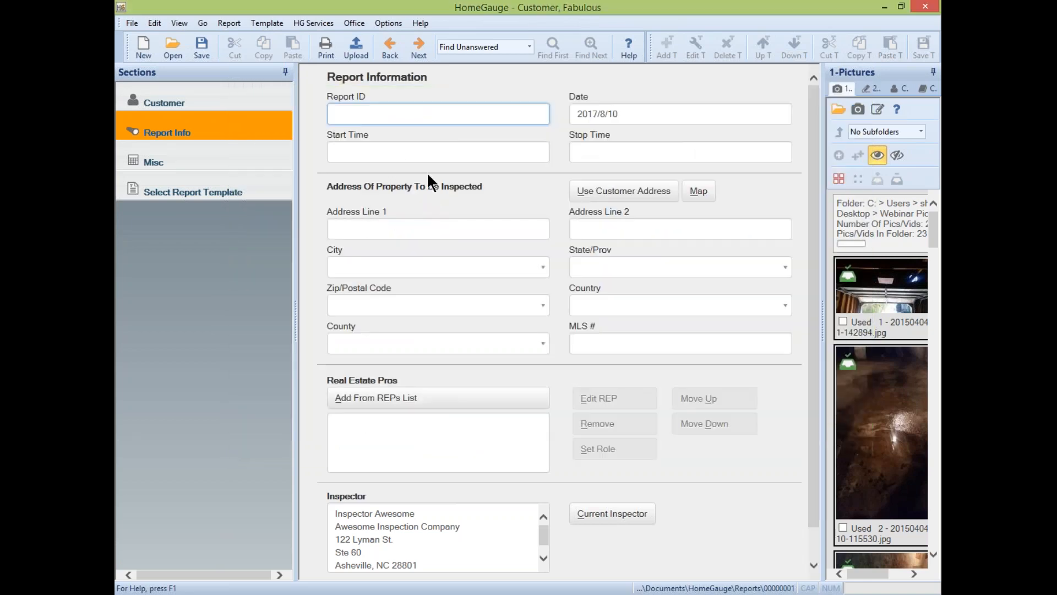
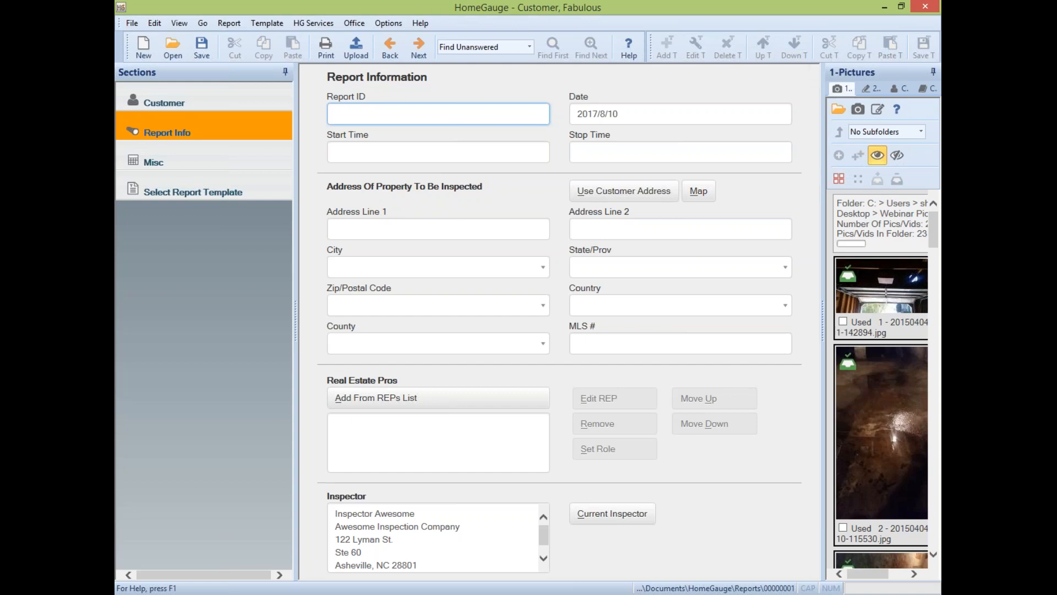
- Enter report ID 081017123SampleSt and keep the inspection date 2017/8/10
text(081017123SampleSt)
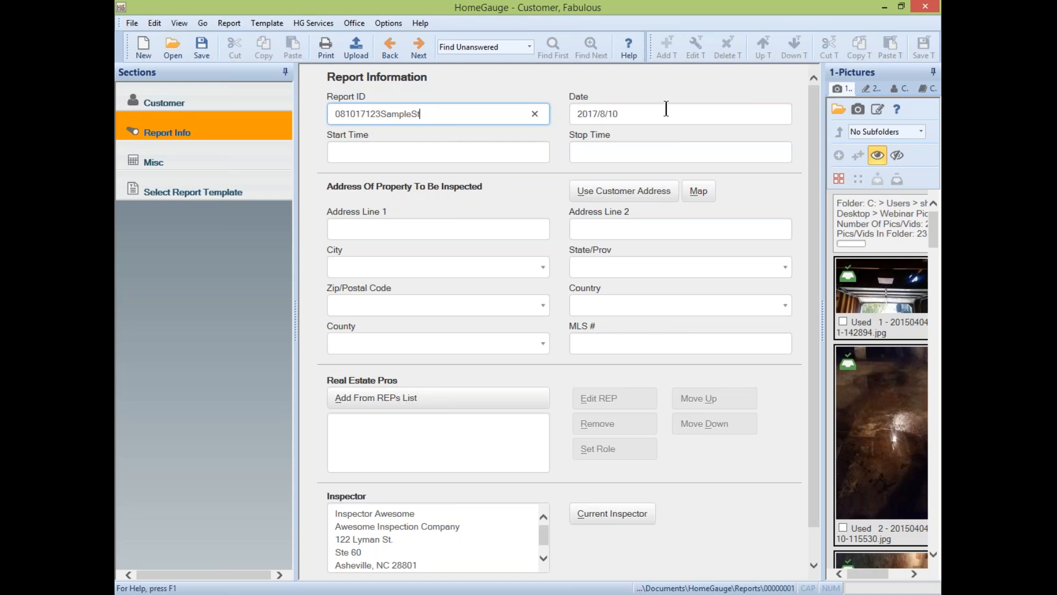
click(696, 112)
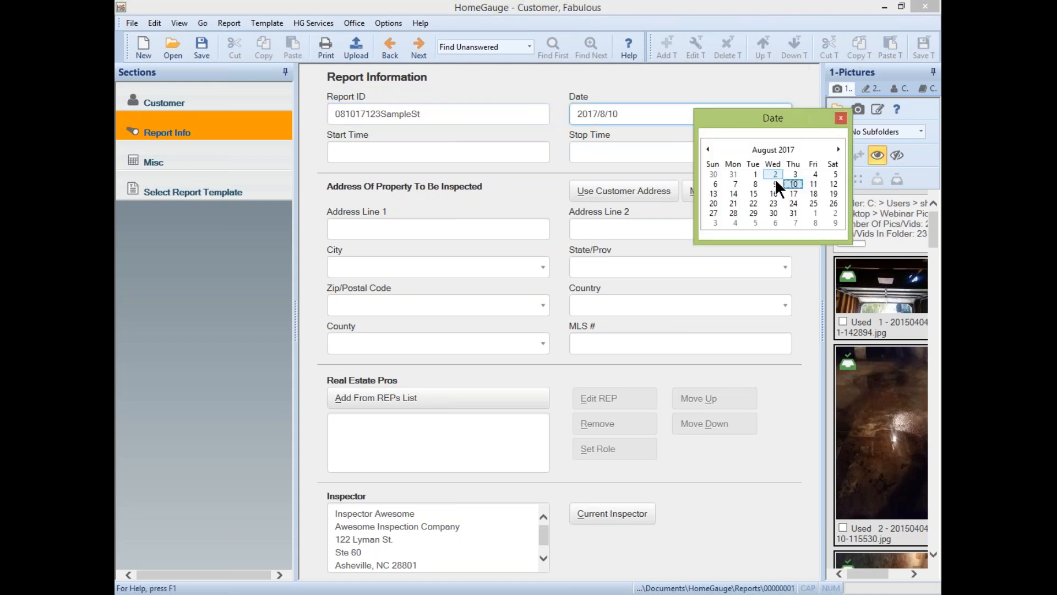
click(842, 117)
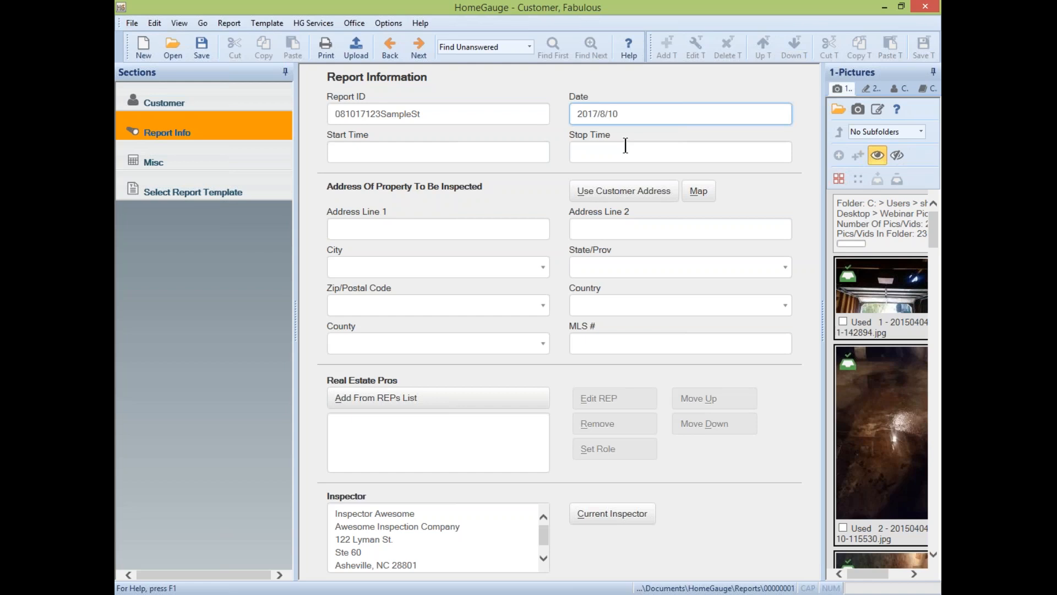
click(338, 229)
- Fill in the property address 123 Sample St, Asheville, NC, ZIP 28801
text(123 Sample St)
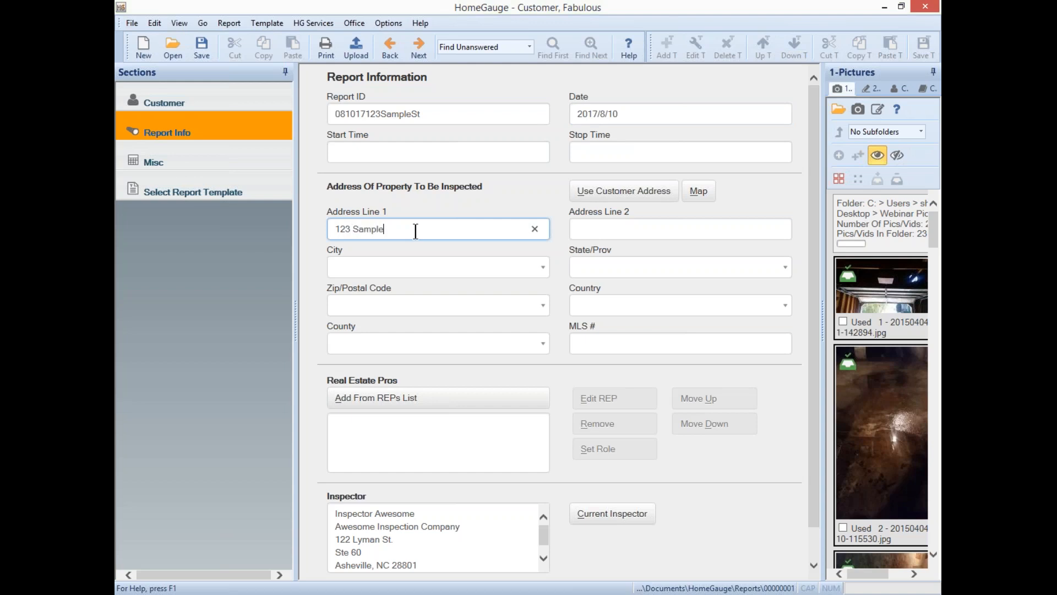
key(Tab)
key(Tab)
text(Ashevi)
key(Tab)
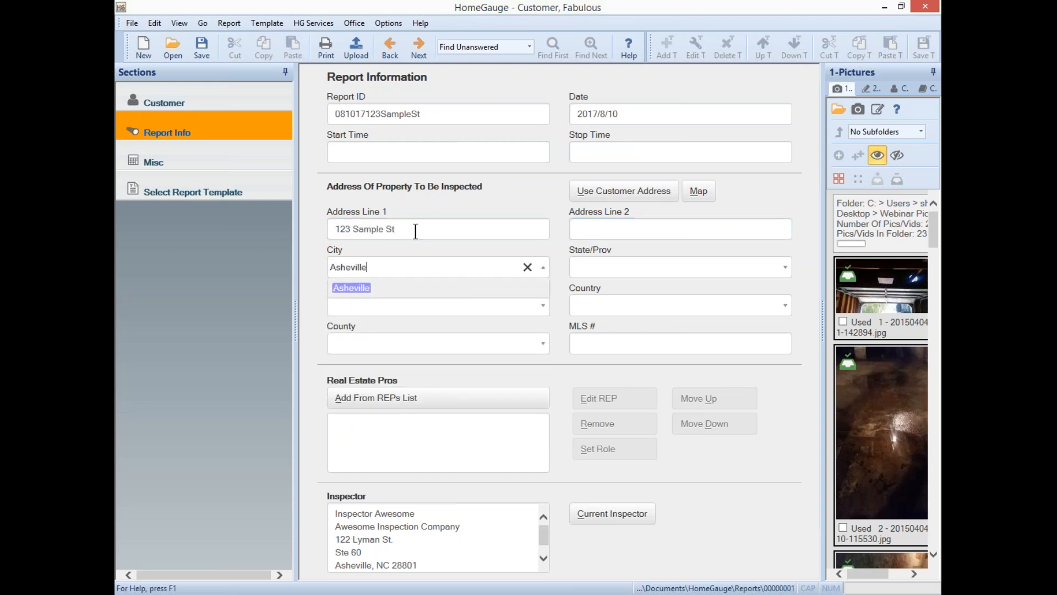
text(NC)
key(Tab)
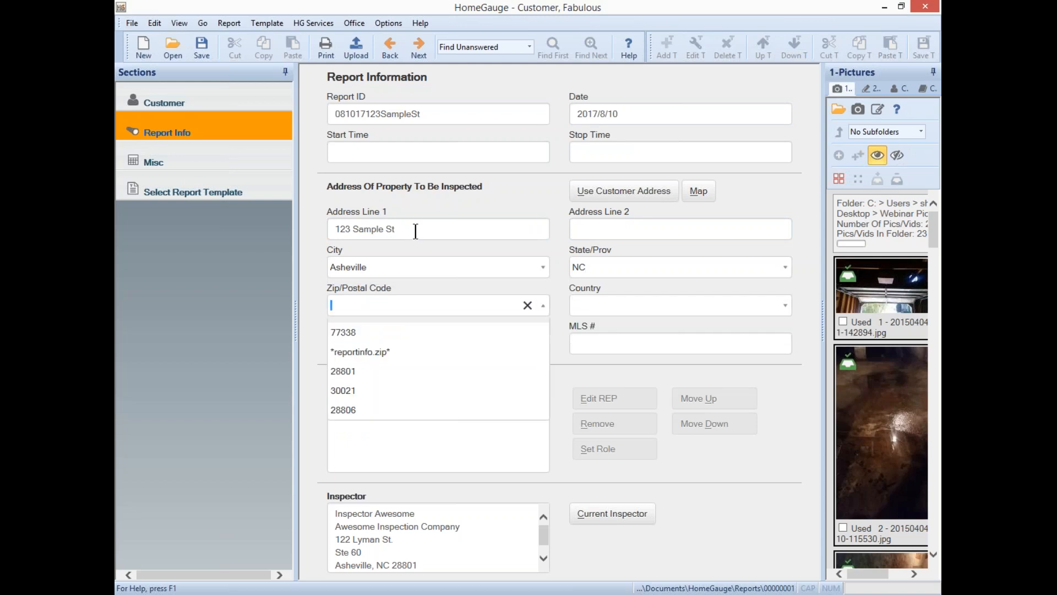
text(28801)
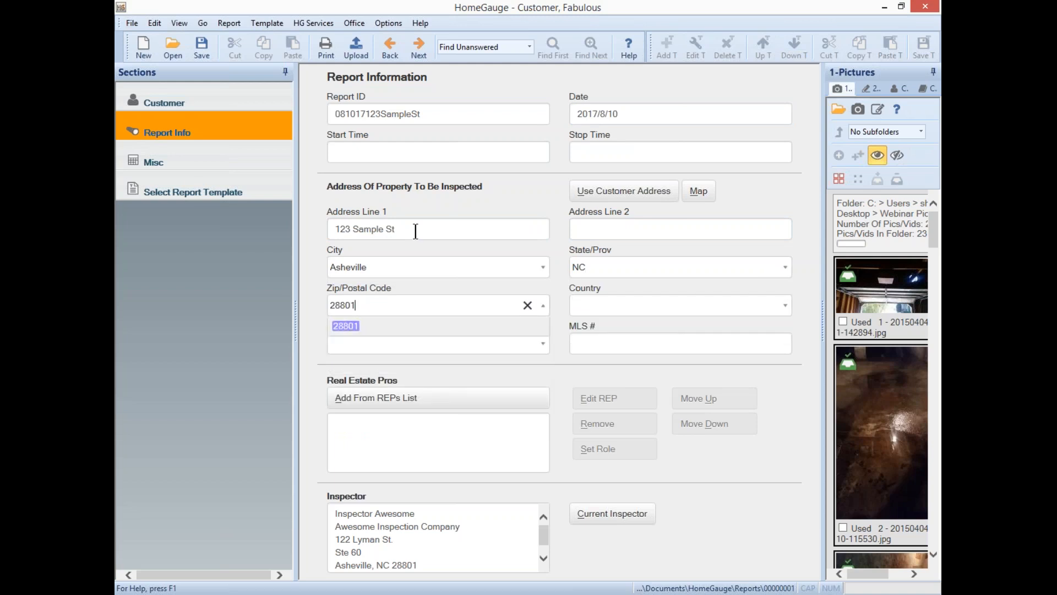
key(Return)
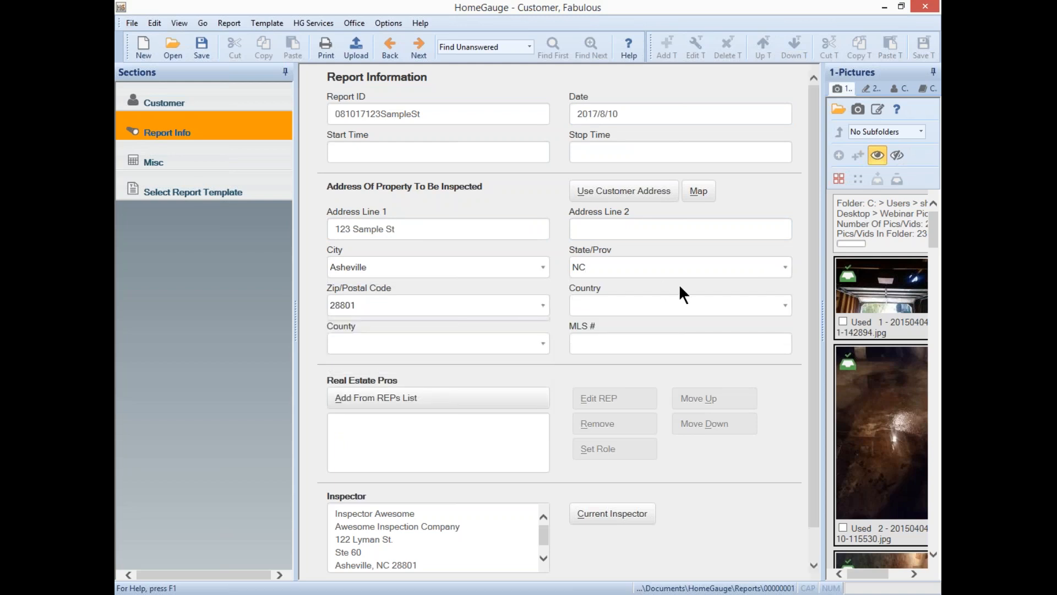
click(429, 233)
drag(428, 233, 300, 219)
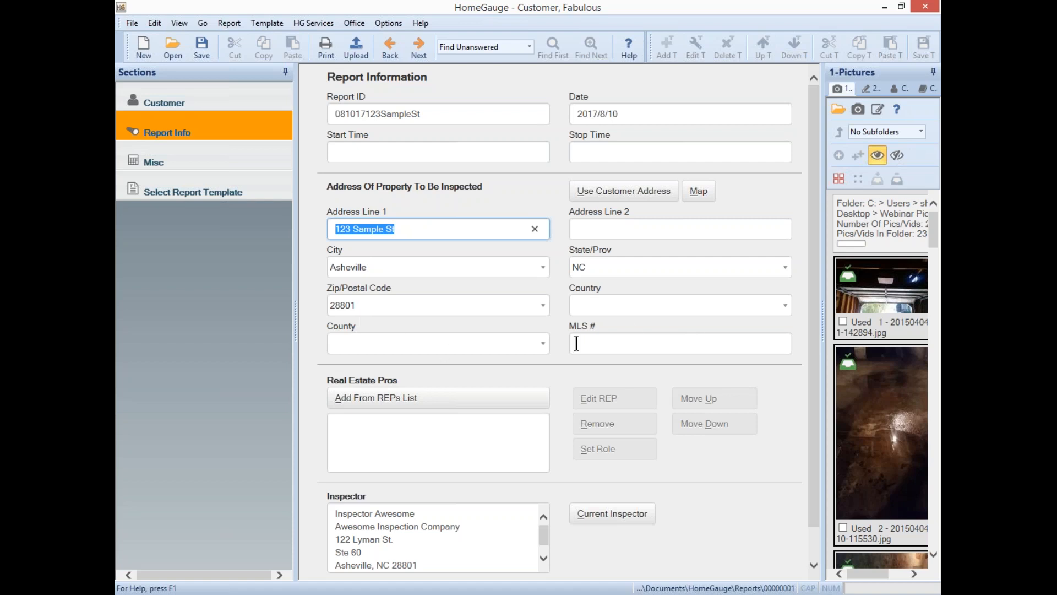
click(605, 345)
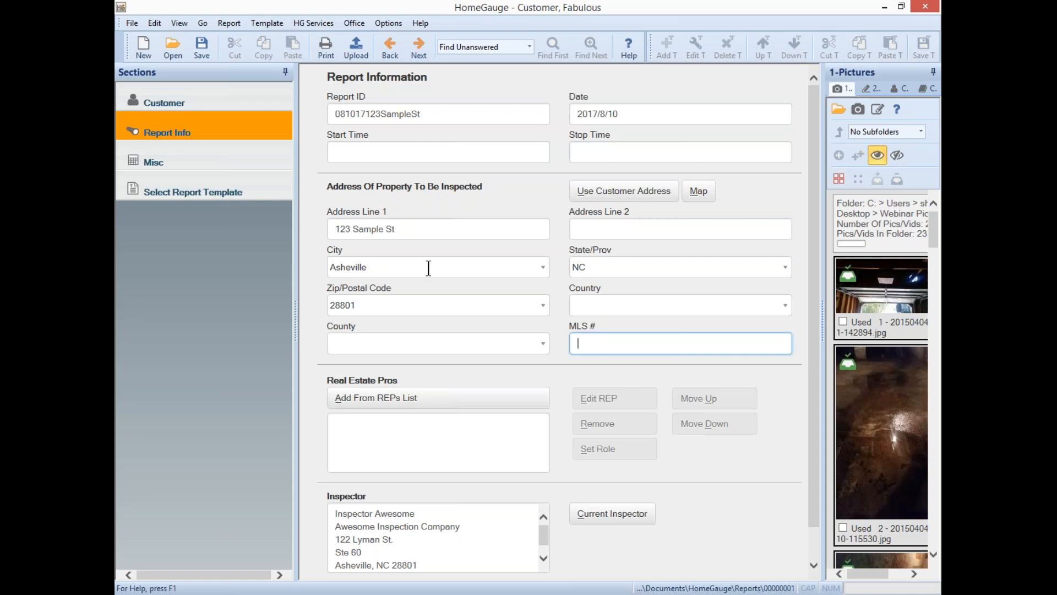
scroll(535, 270, down, 1)
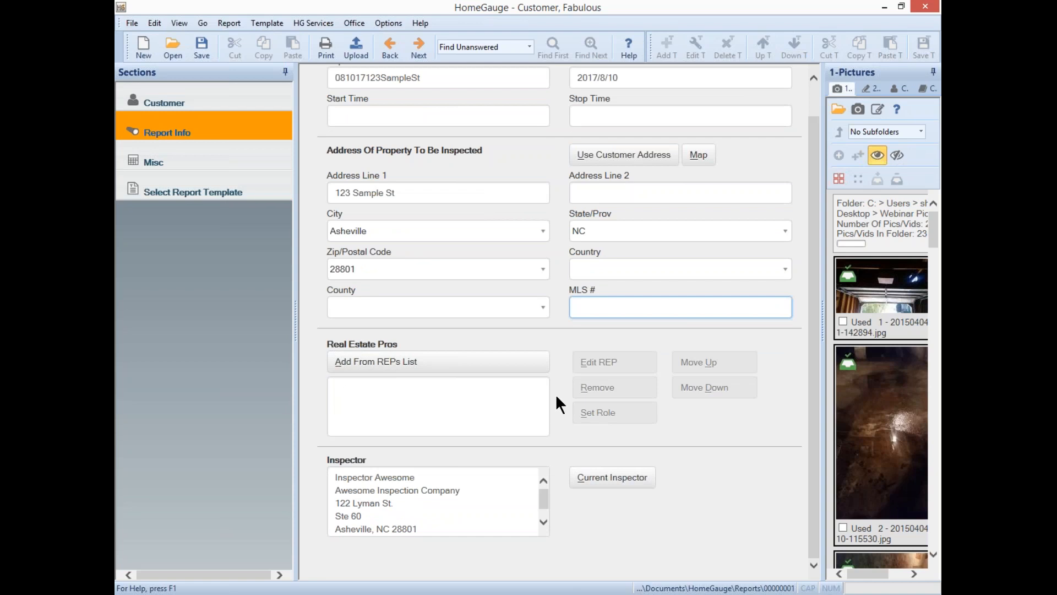
- Pick the real estate agent from the saved contacts and add them to Real Estate Pros
click(900, 90)
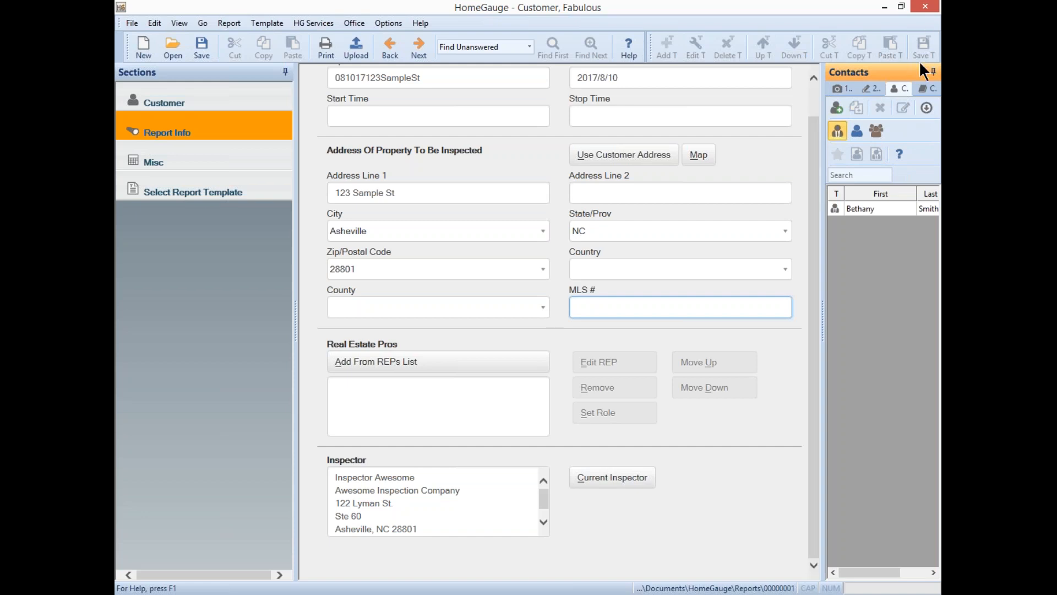
click(866, 208)
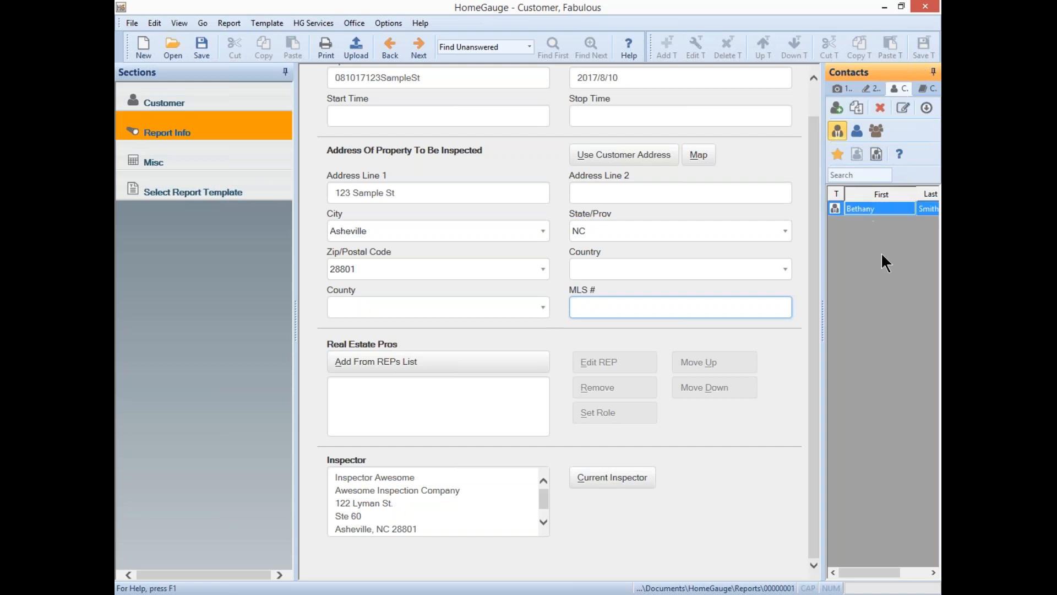
click(857, 175)
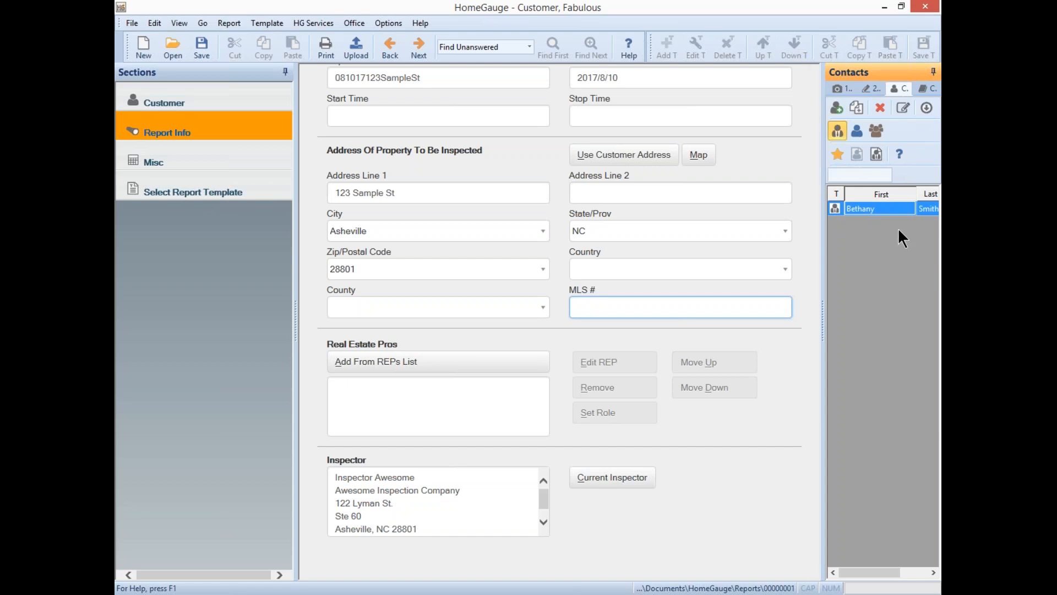
click(873, 209)
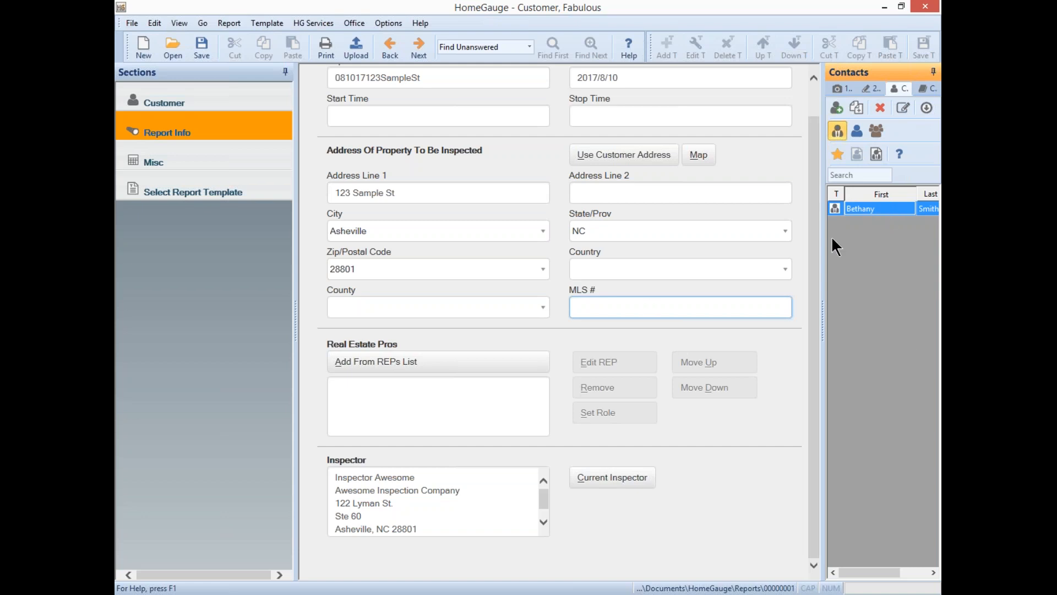
click(390, 363)
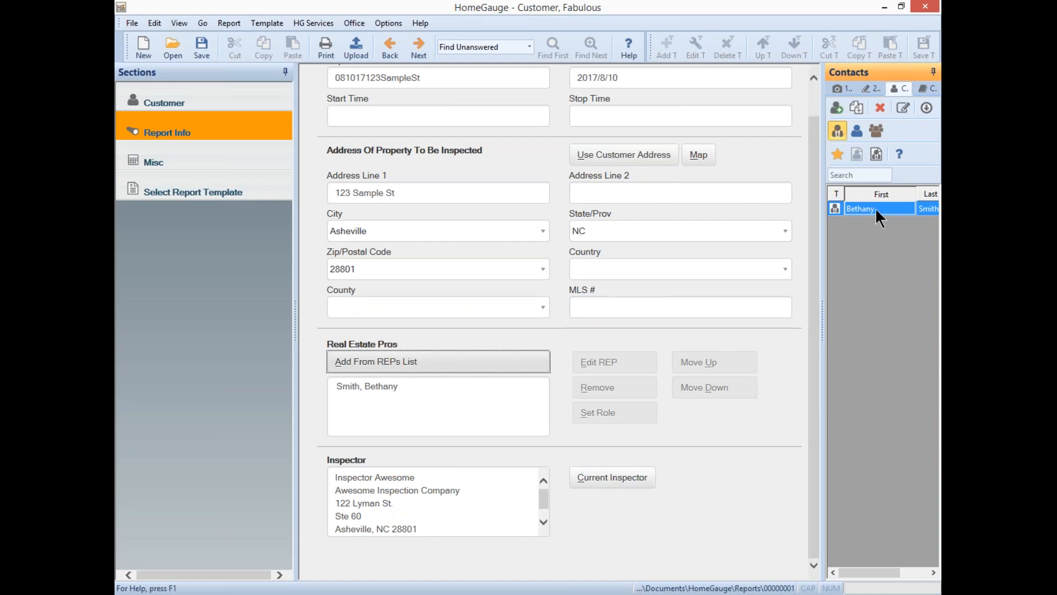
- Check the new agent's role choices, leaving the role unassigned
click(369, 385)
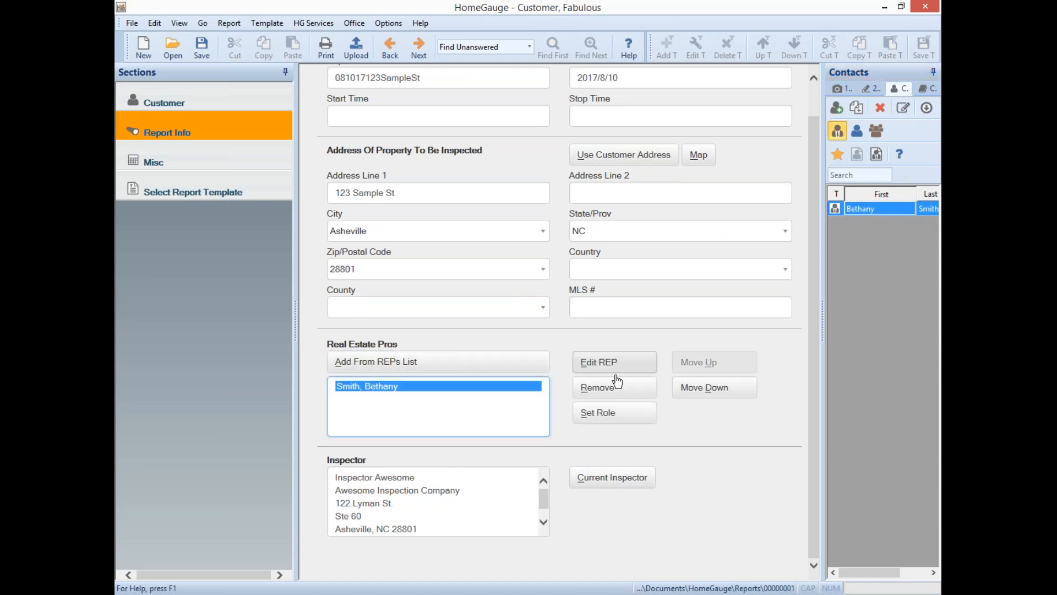
click(621, 419)
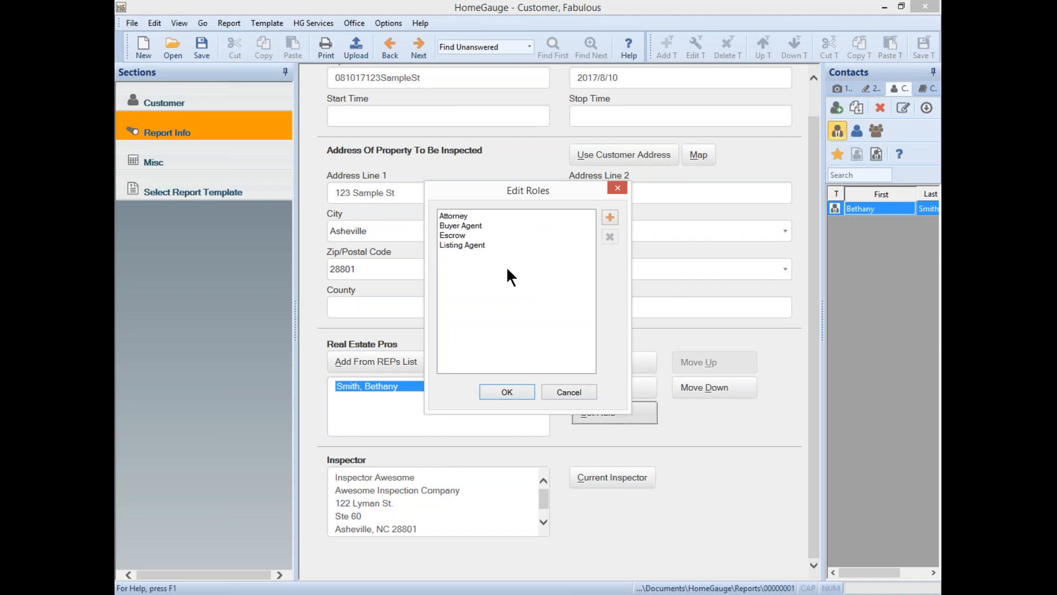
click(617, 189)
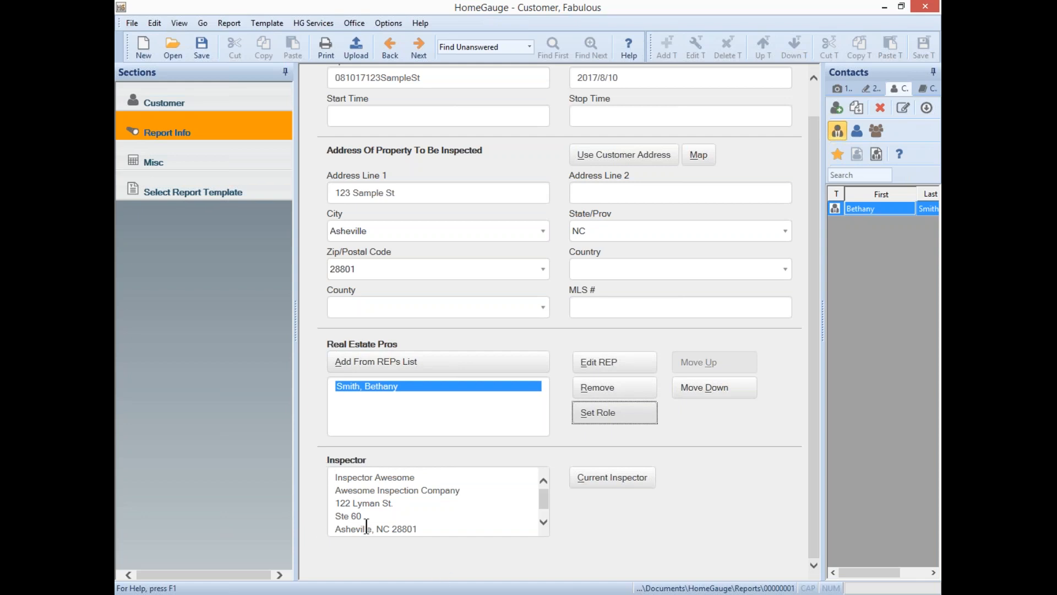
click(457, 526)
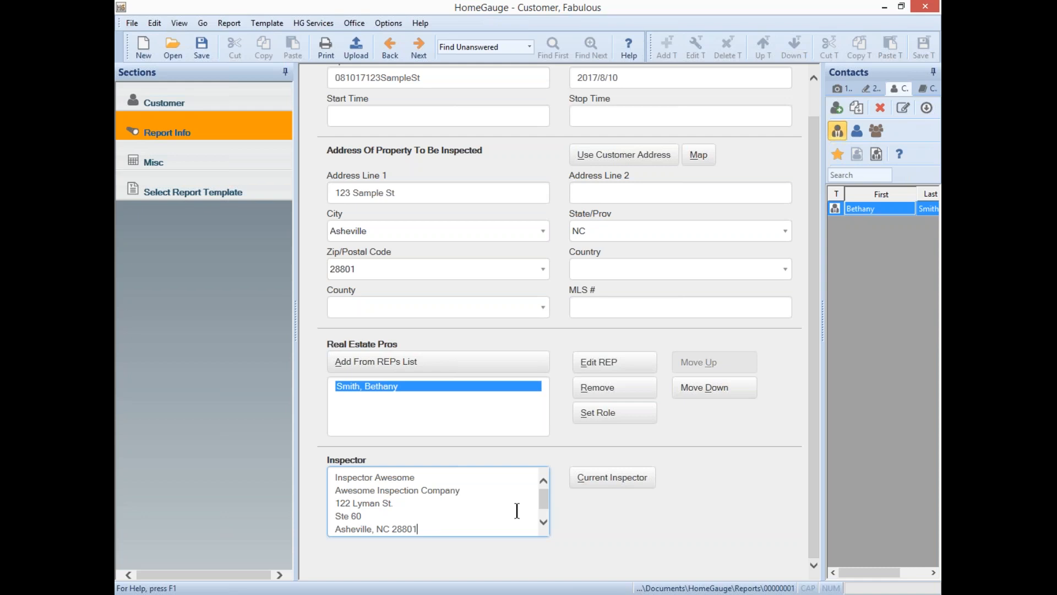
scroll(539, 507, down, 1)
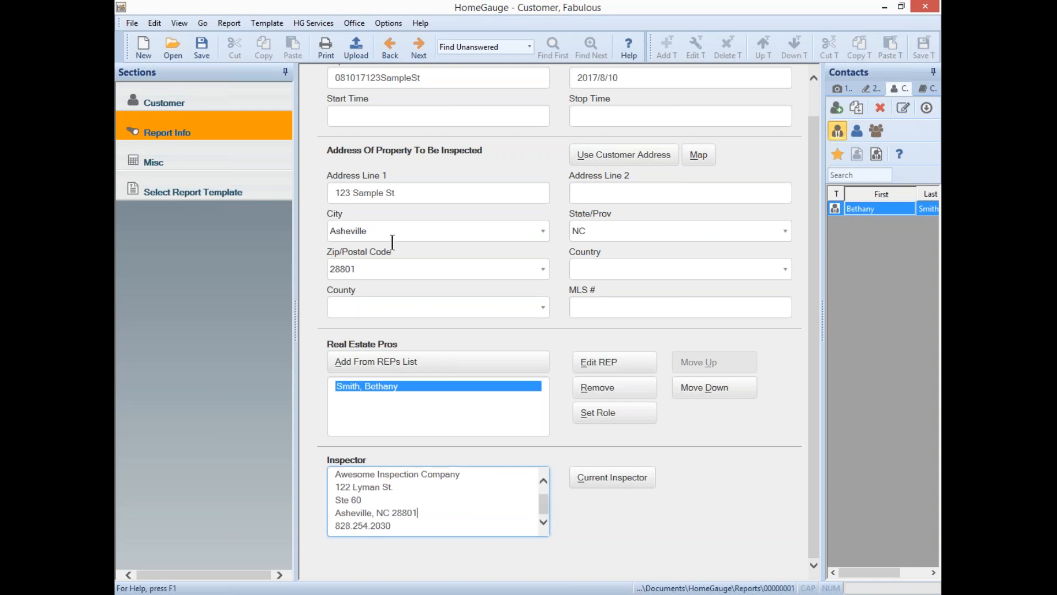
click(387, 20)
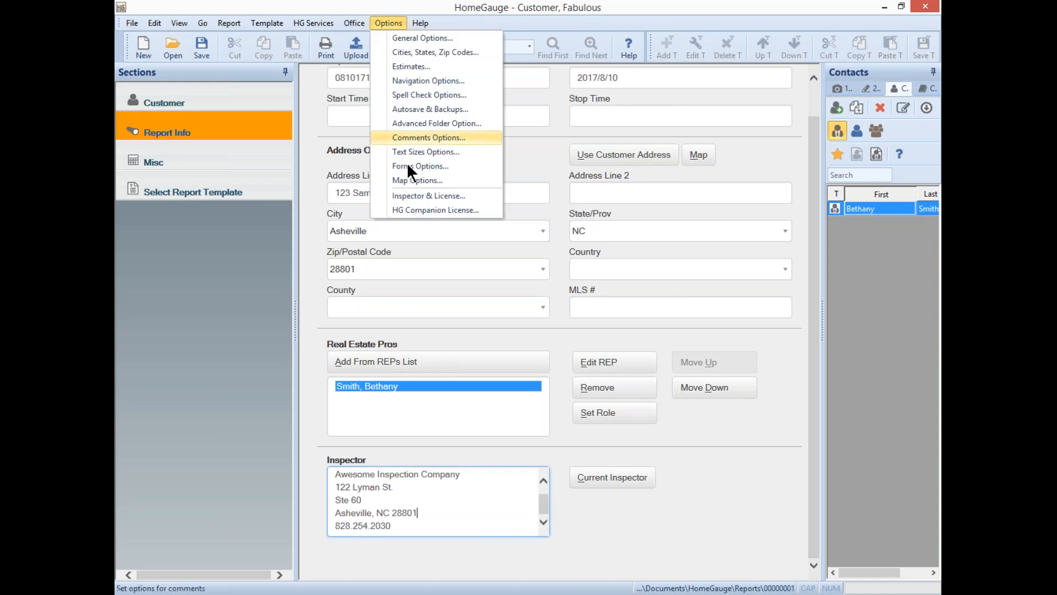
click(411, 195)
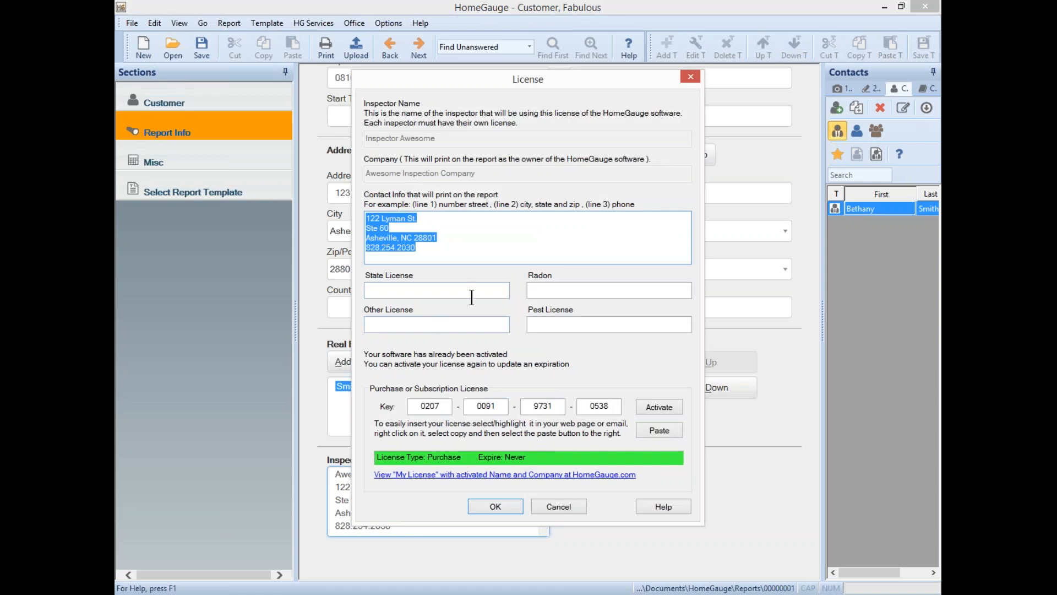
click(466, 240)
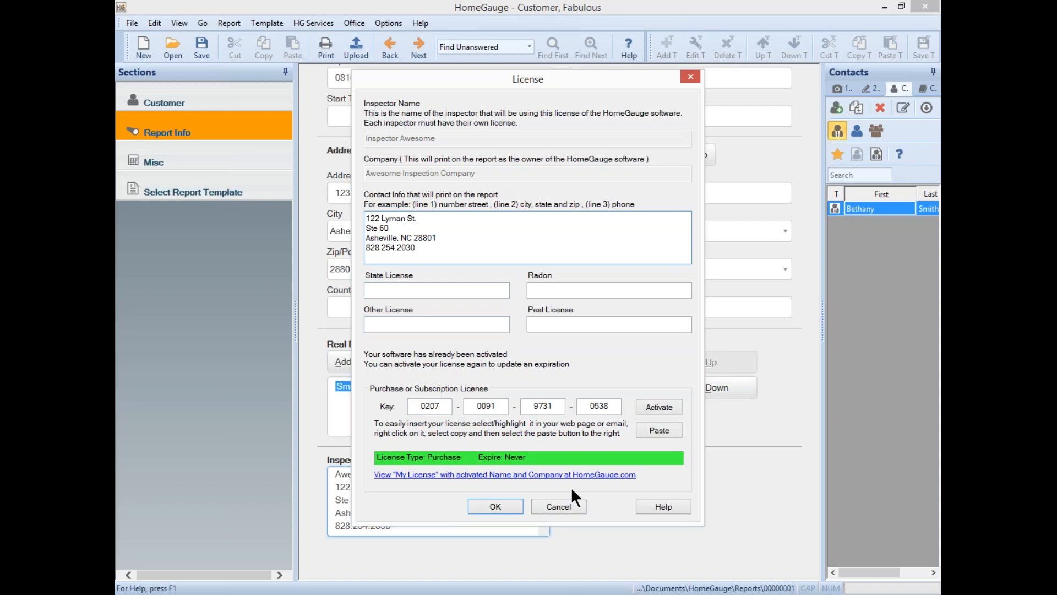
click(573, 501)
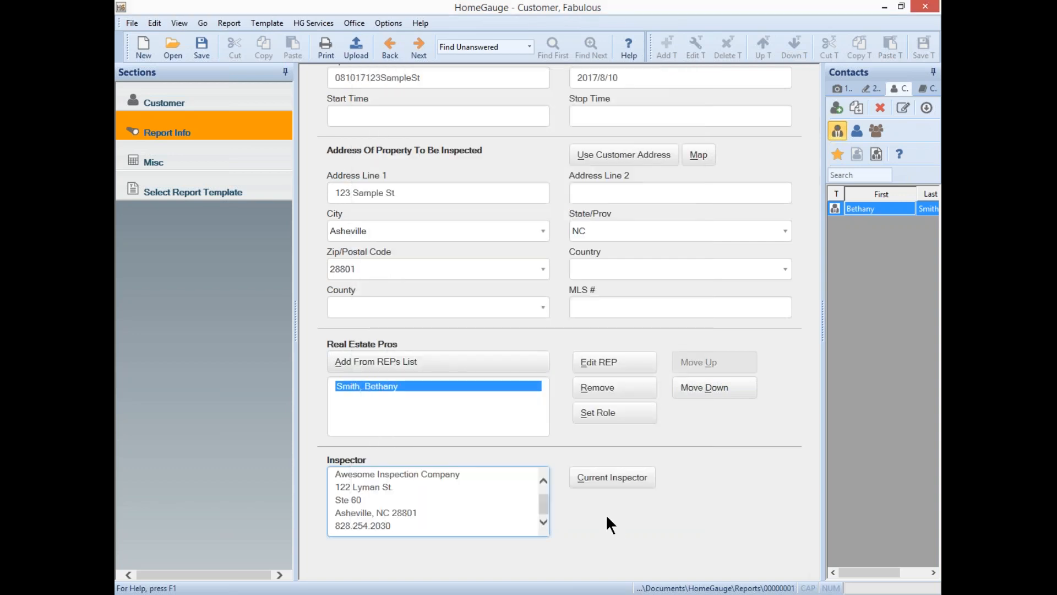
click(388, 24)
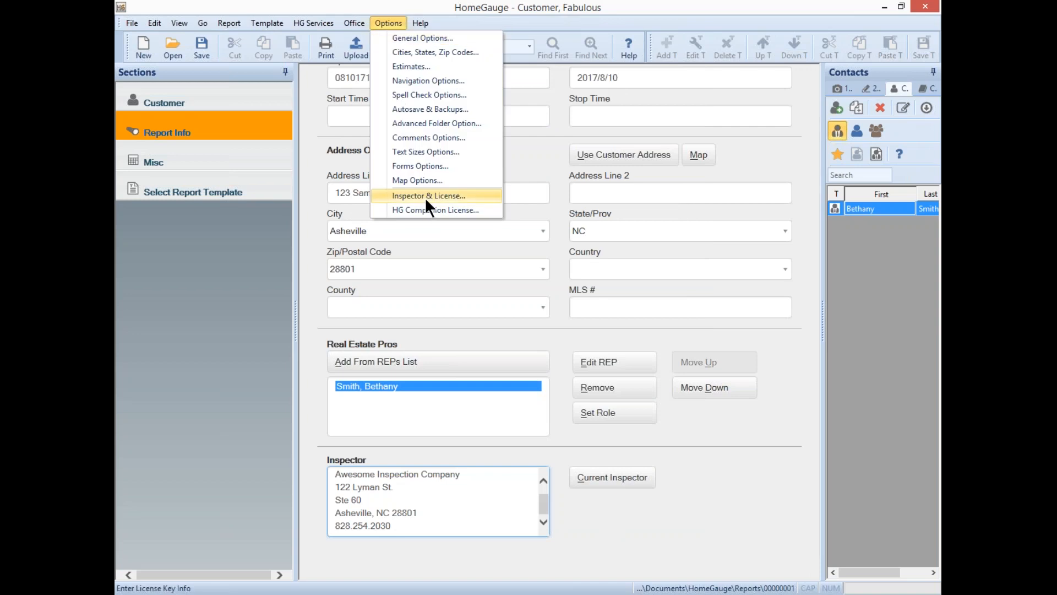
click(695, 514)
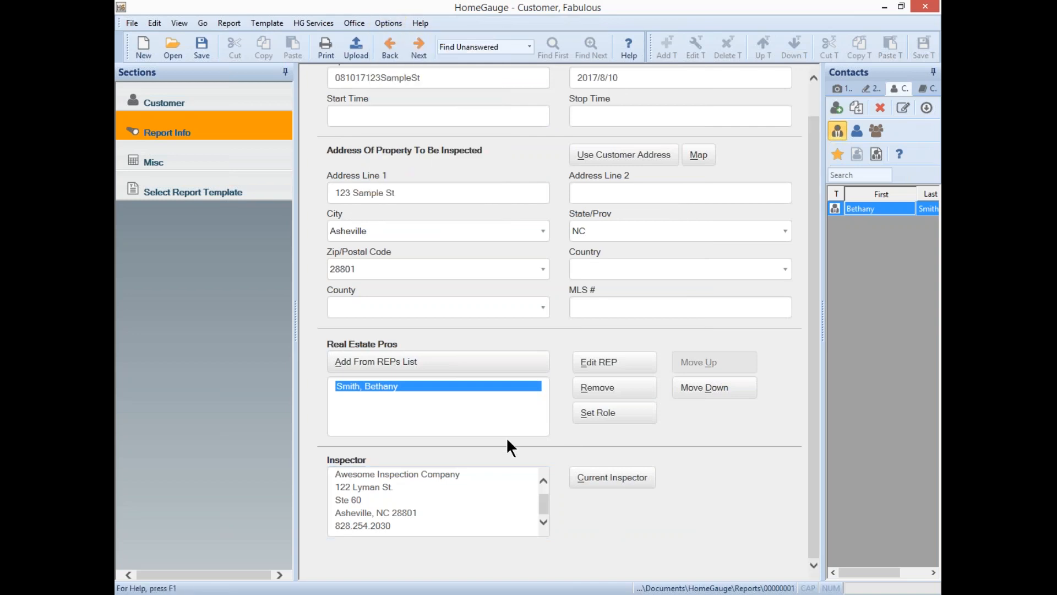
click(622, 482)
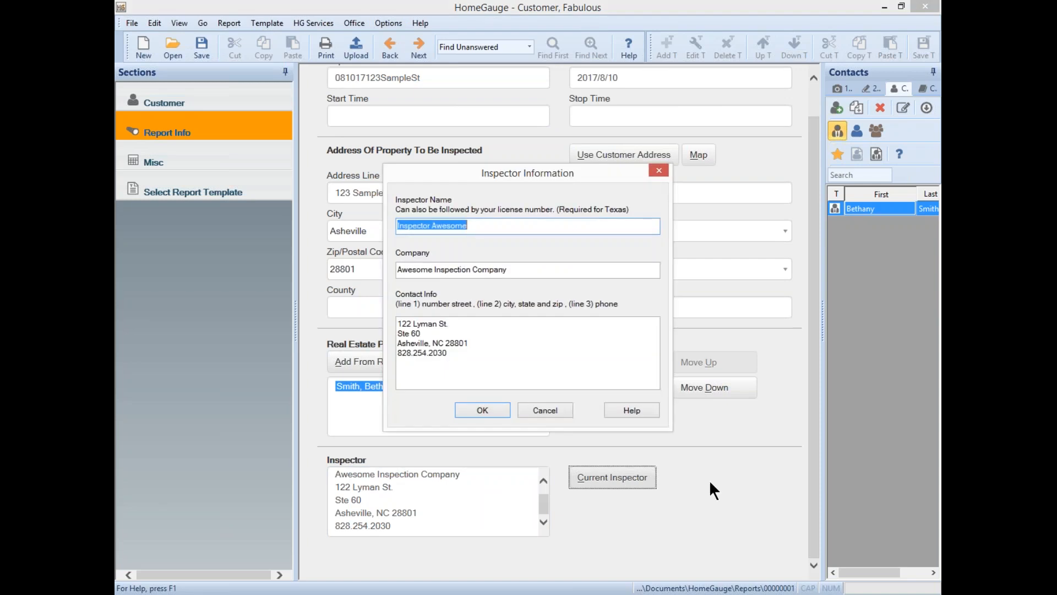
key(End)
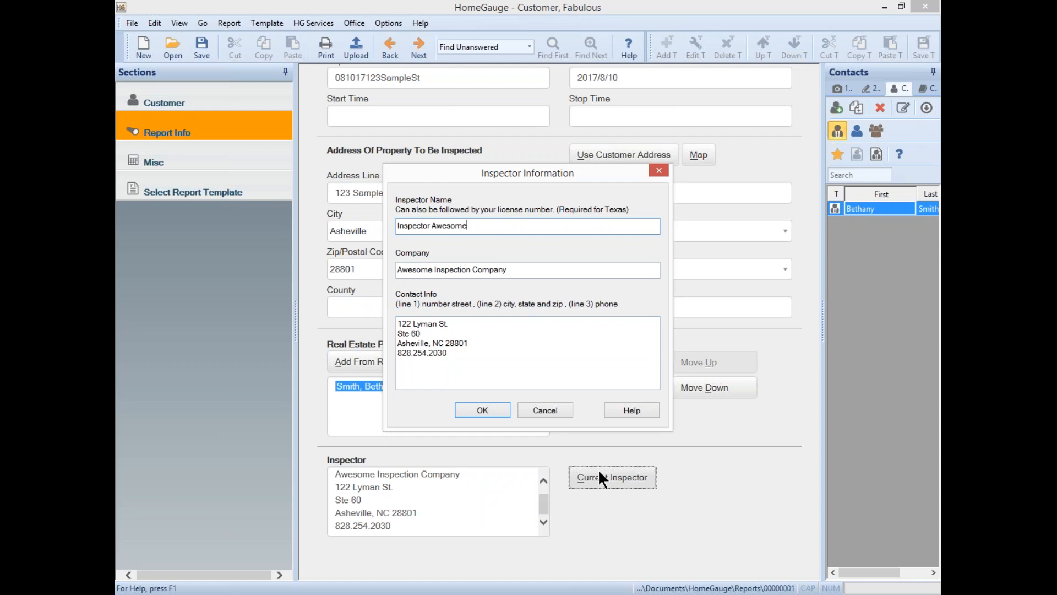
click(483, 331)
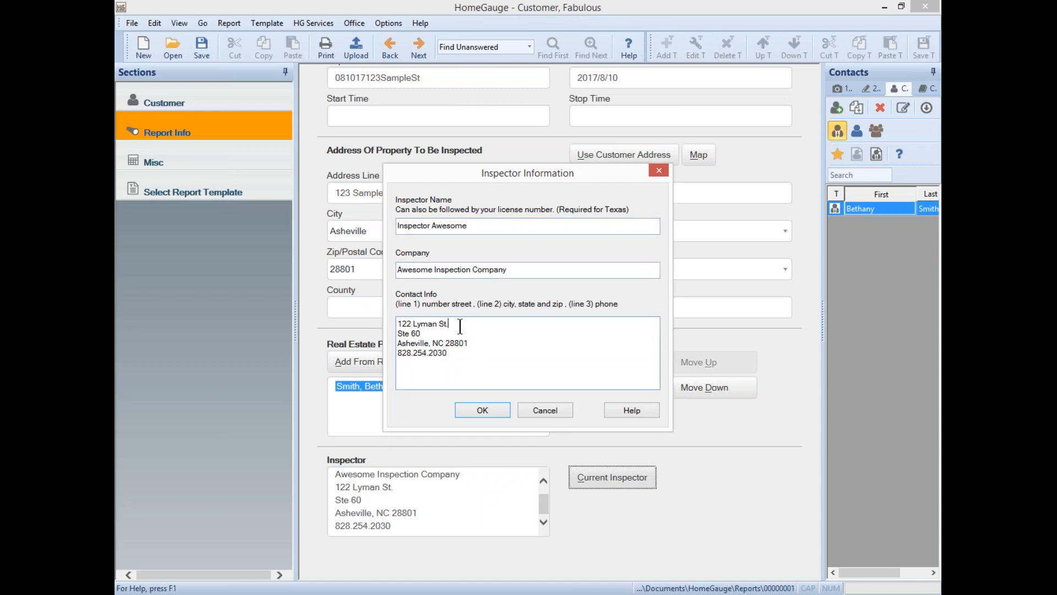
click(498, 411)
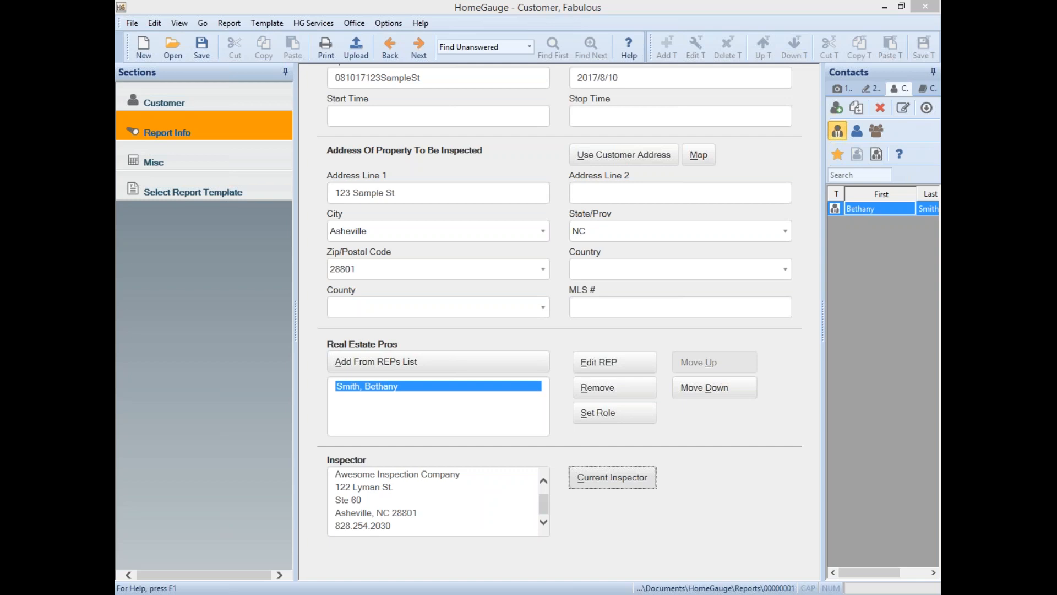
- Save the report with Ctrl+S
key(ctrl+s)
- Download online appointments from the HG Services menu
click(316, 22)
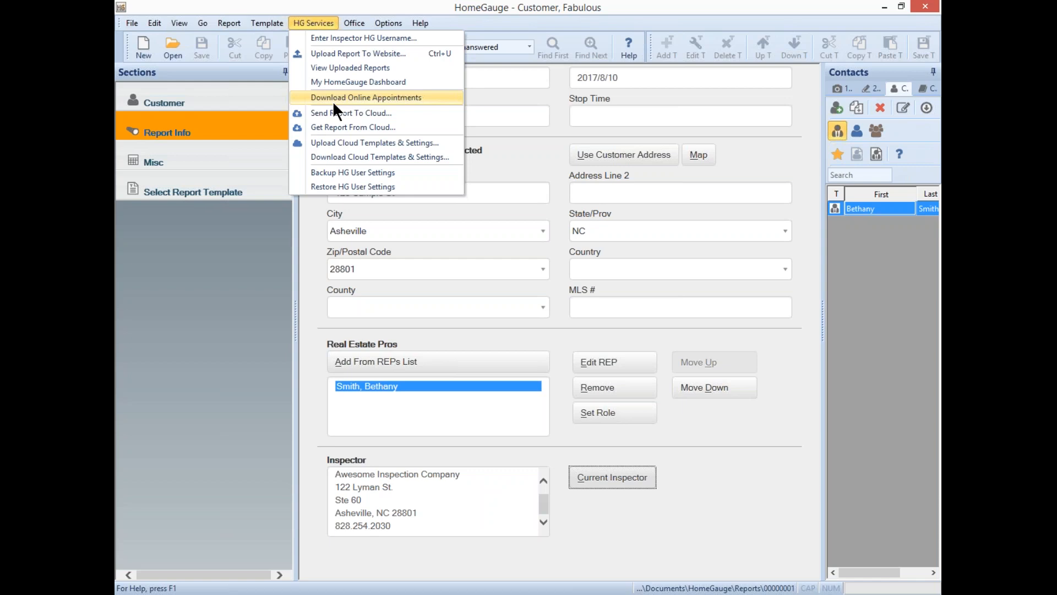
click(719, 2)
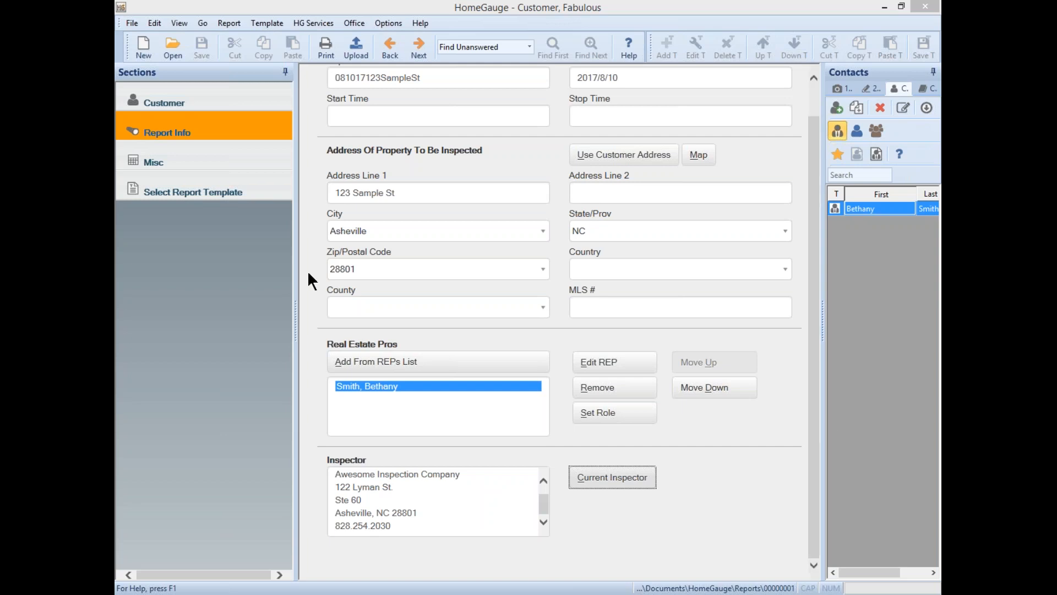
- Switch to the Misc section showing the report agreement and attachments
click(230, 160)
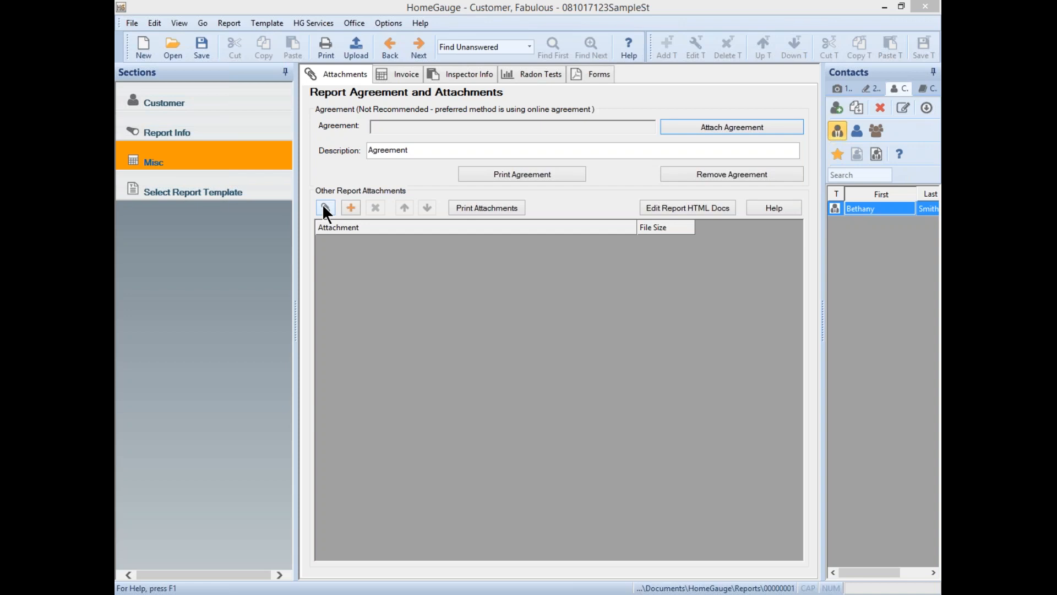
- Attach We-Use-HomeGauge.pdf from the Desktop as another report attachment
click(351, 208)
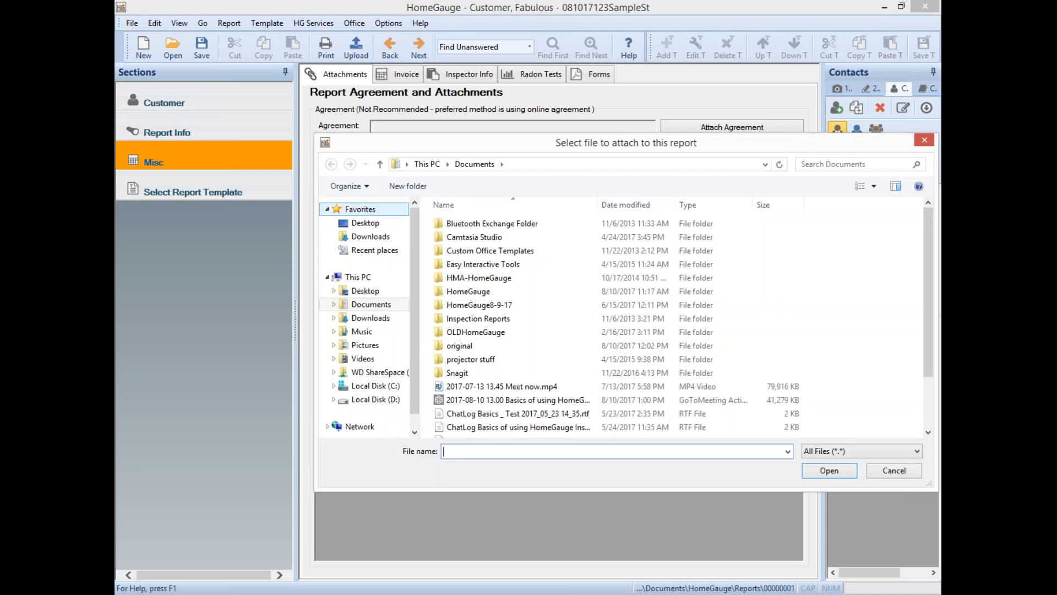
click(379, 228)
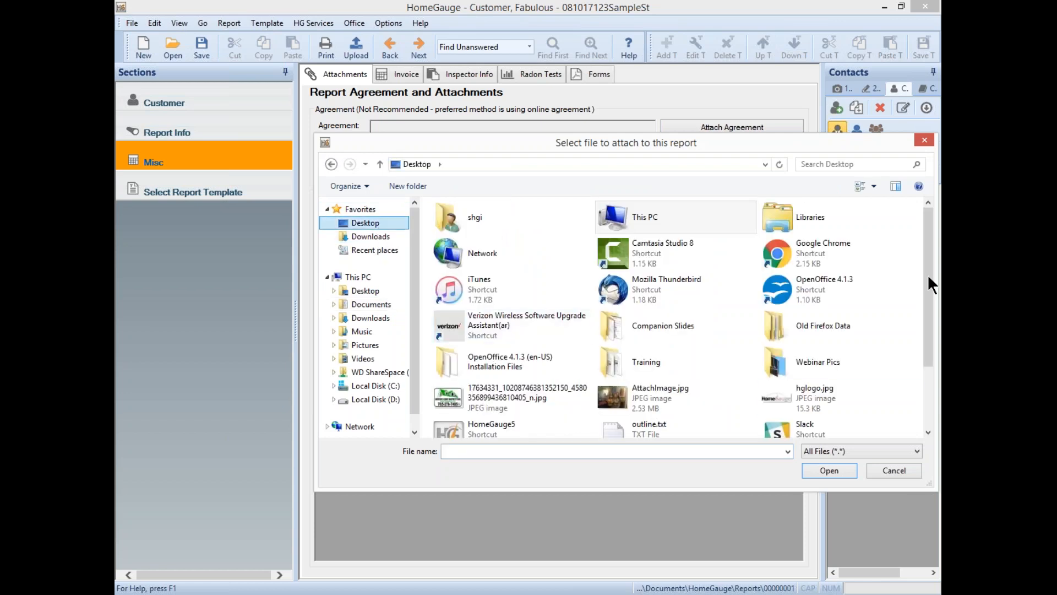
scroll(926, 246, down, 3)
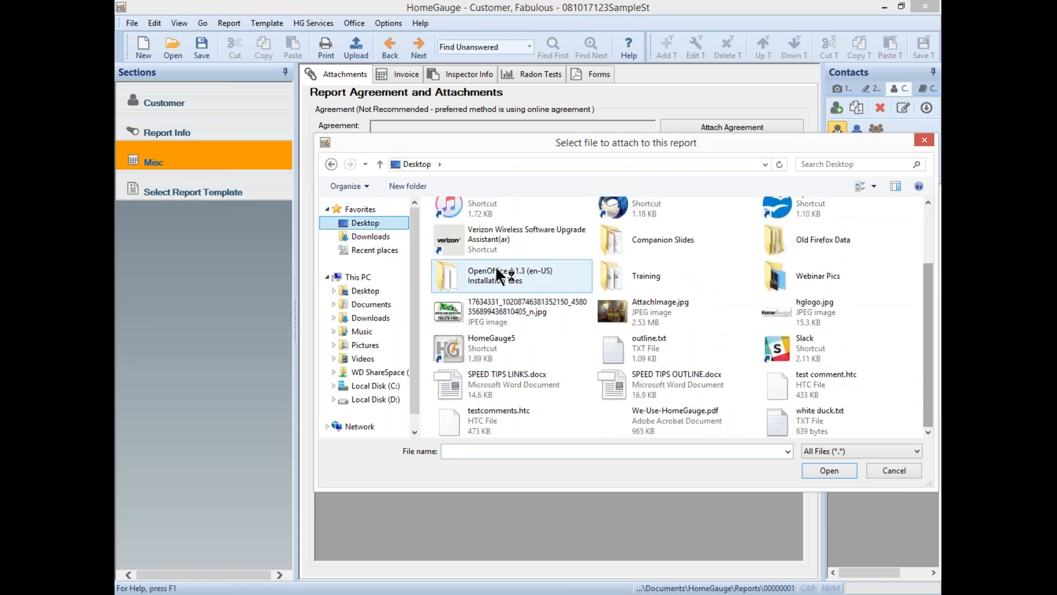
click(683, 420)
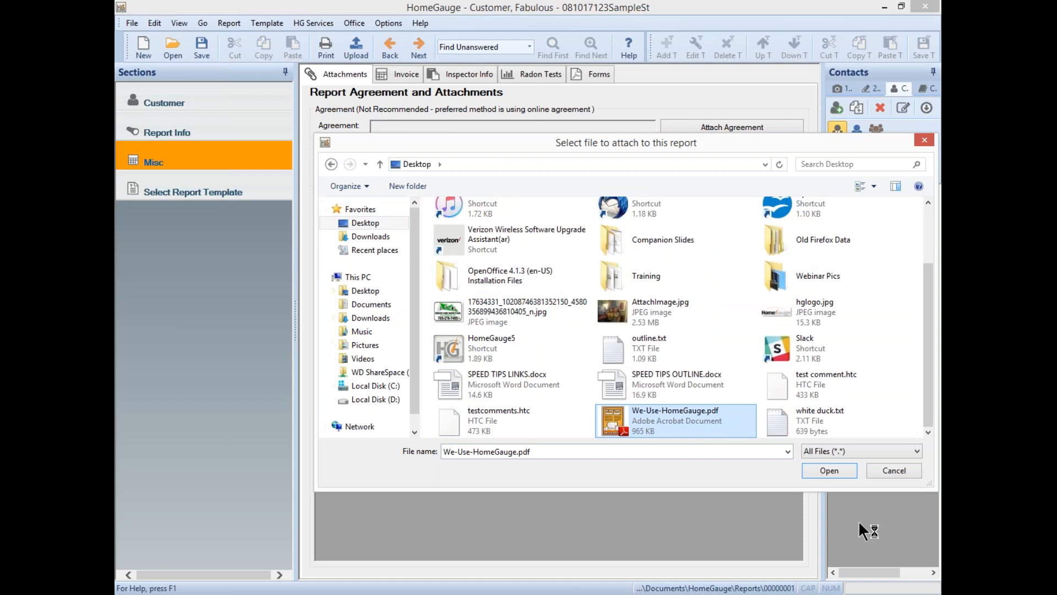
click(830, 471)
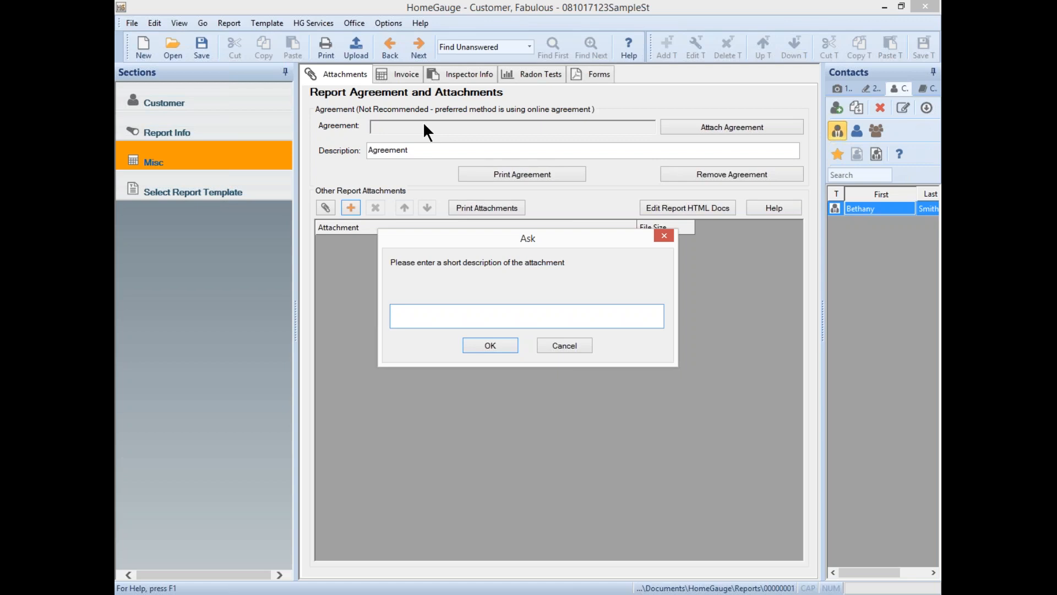
- Describe the attachment as 'HomeGauge Rocks! (CLICK HERE)' and confirm it
text(W)
key(BackSpace)
text(Hoim)
key(BackSpace)
key(BackSpace)
text(meGauge Rocks! (C)
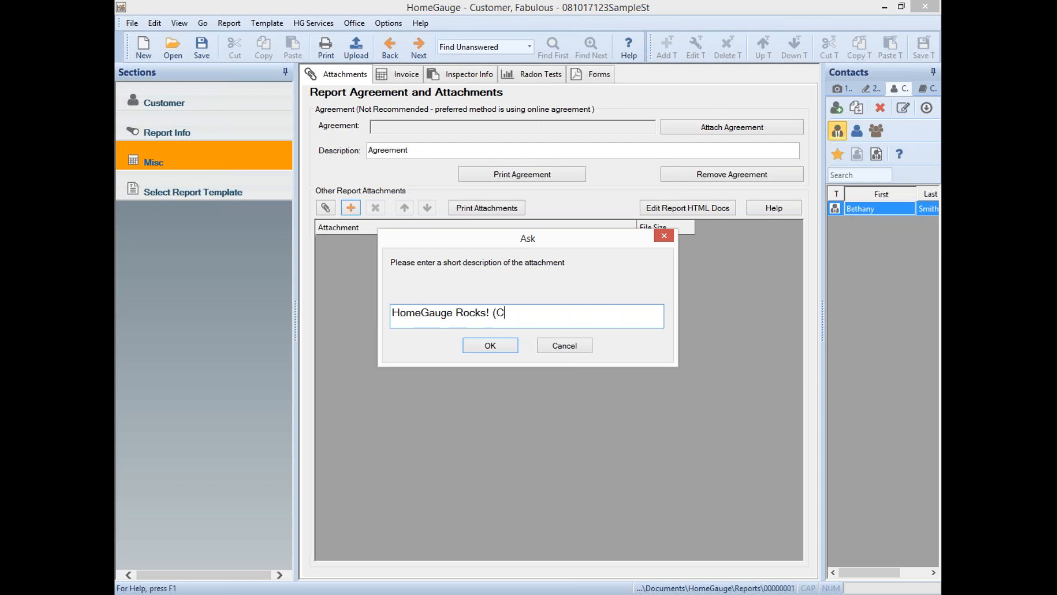
text(LICK HERE))
click(489, 345)
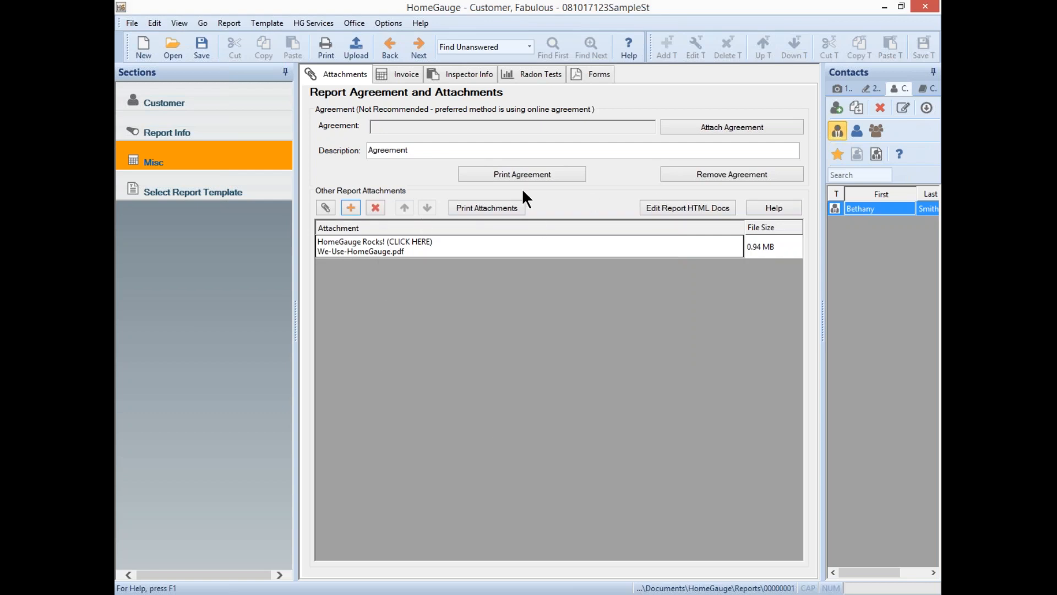
- Select the new attachment entry, then bring up the report's invoice
click(524, 251)
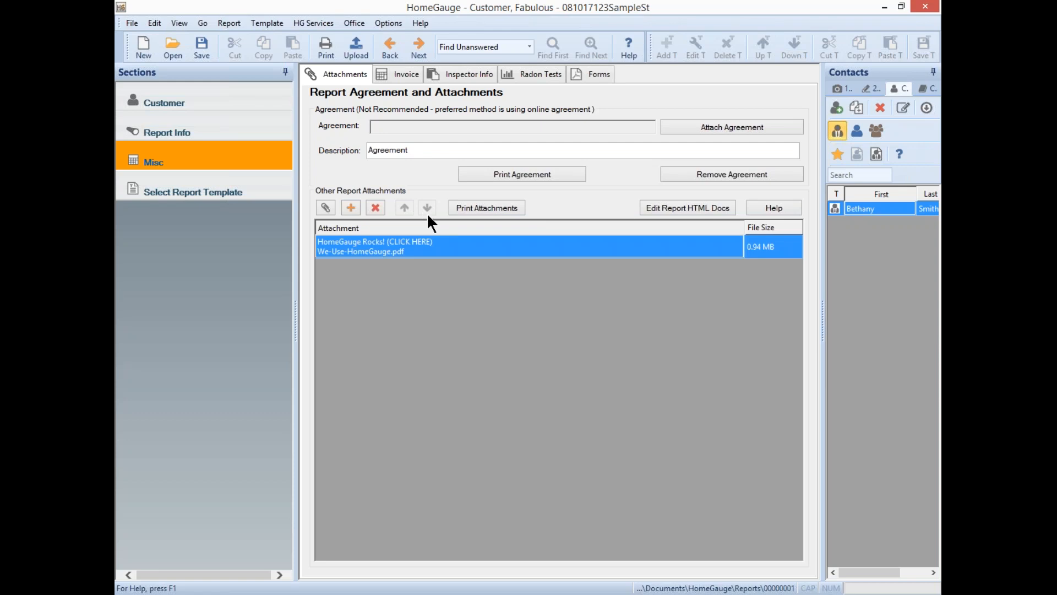
click(398, 77)
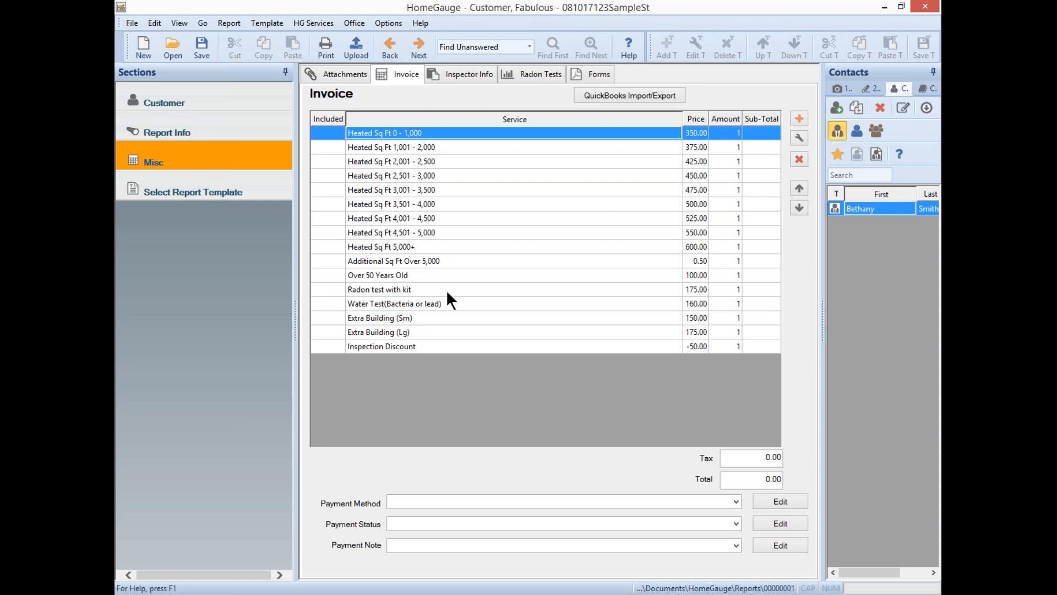
- Browse the invoice service rows, settling on Heated Sq Ft 1,001 - 2,000
click(413, 138)
click(415, 146)
click(417, 175)
click(427, 205)
click(429, 162)
click(431, 146)
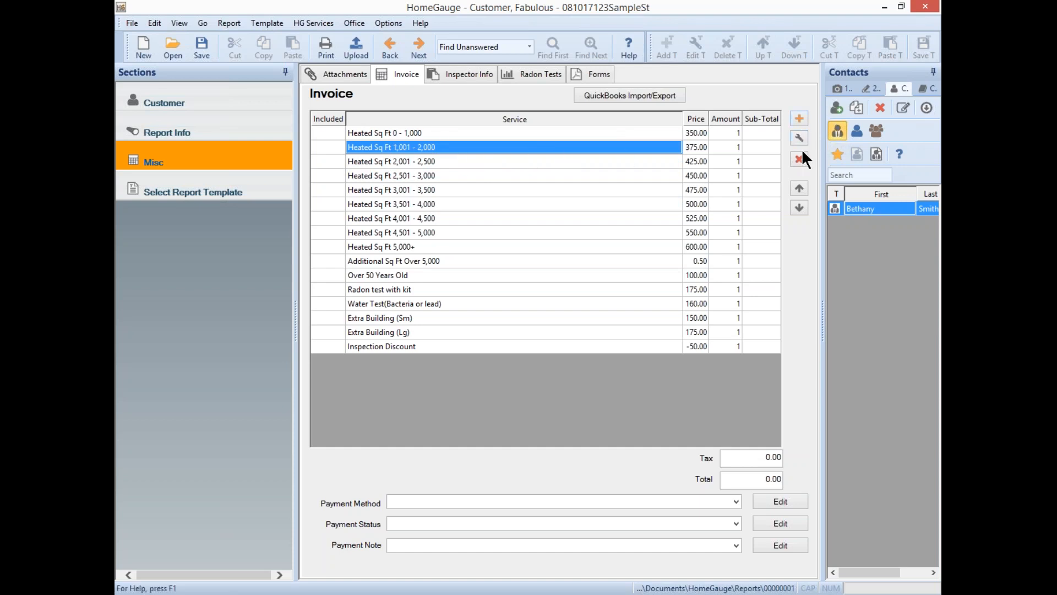
- Put Heated Sq Ft 1,001 - 2,000 and Radon test with kit on the invoice
click(799, 118)
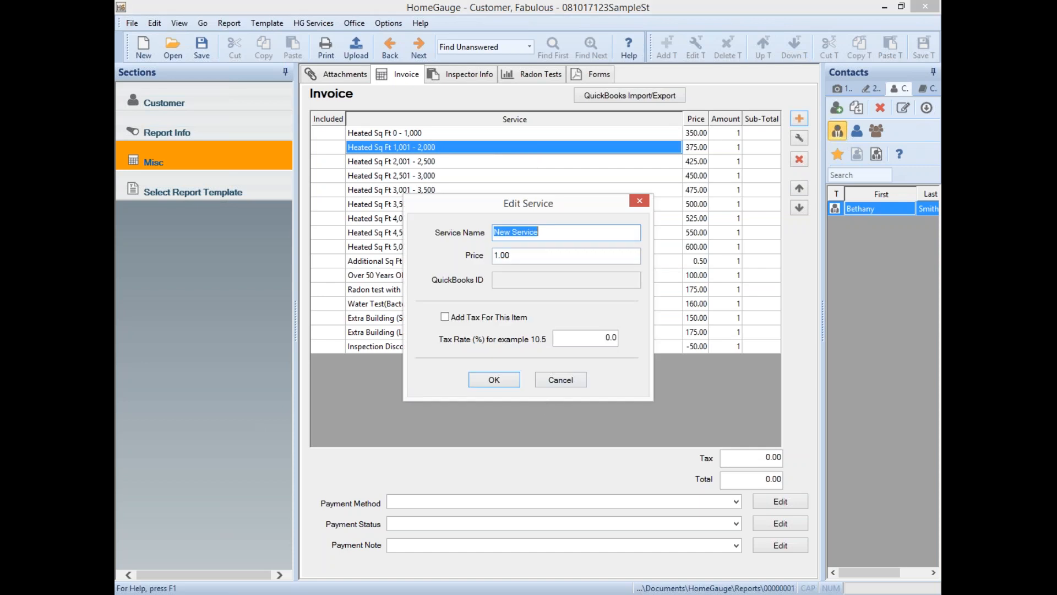
click(546, 378)
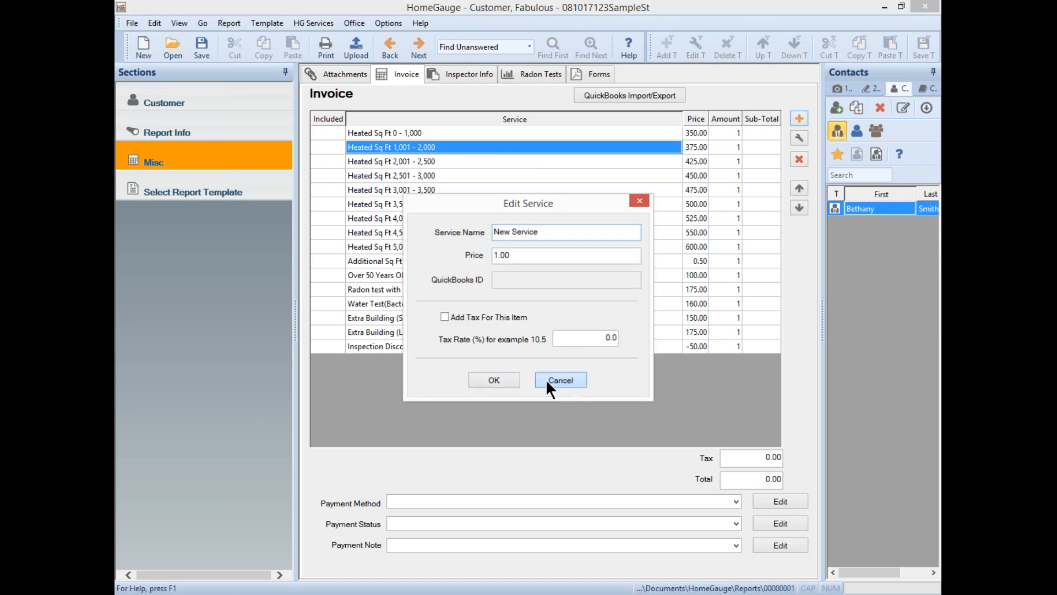
click(799, 134)
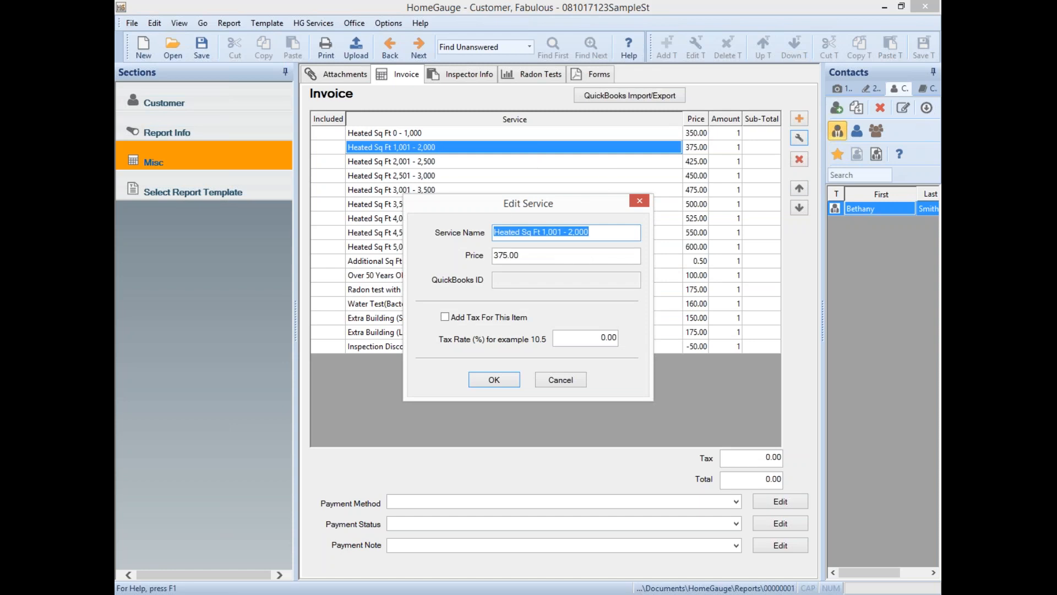
click(533, 257)
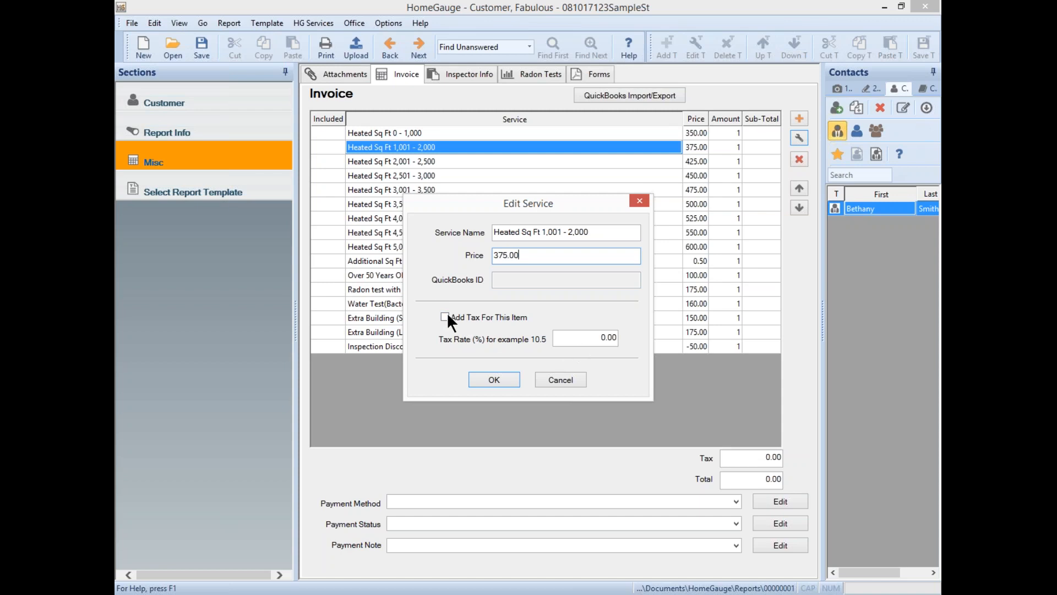
click(580, 337)
click(569, 385)
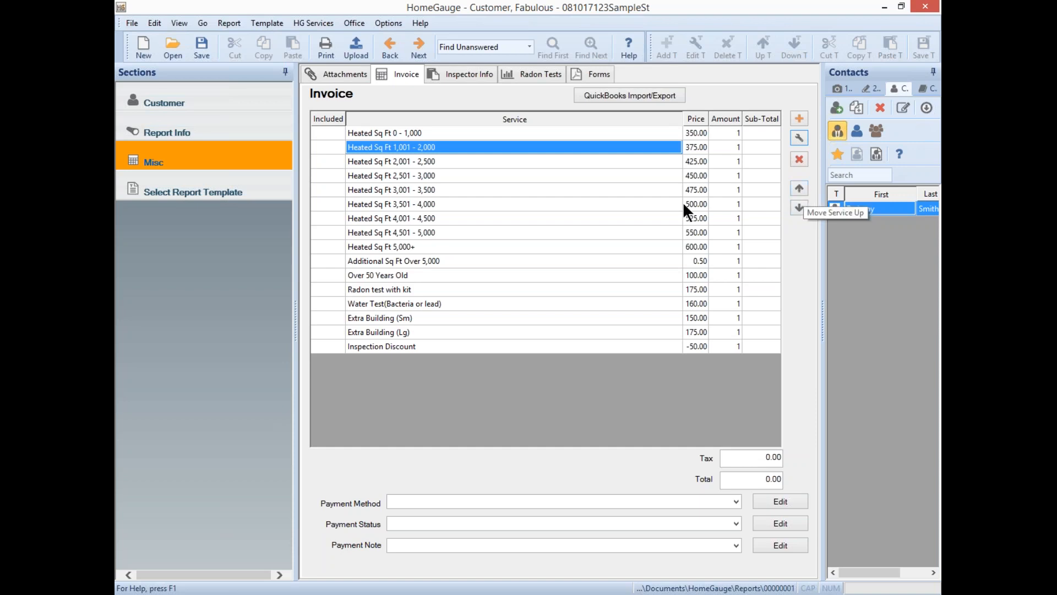
click(326, 145)
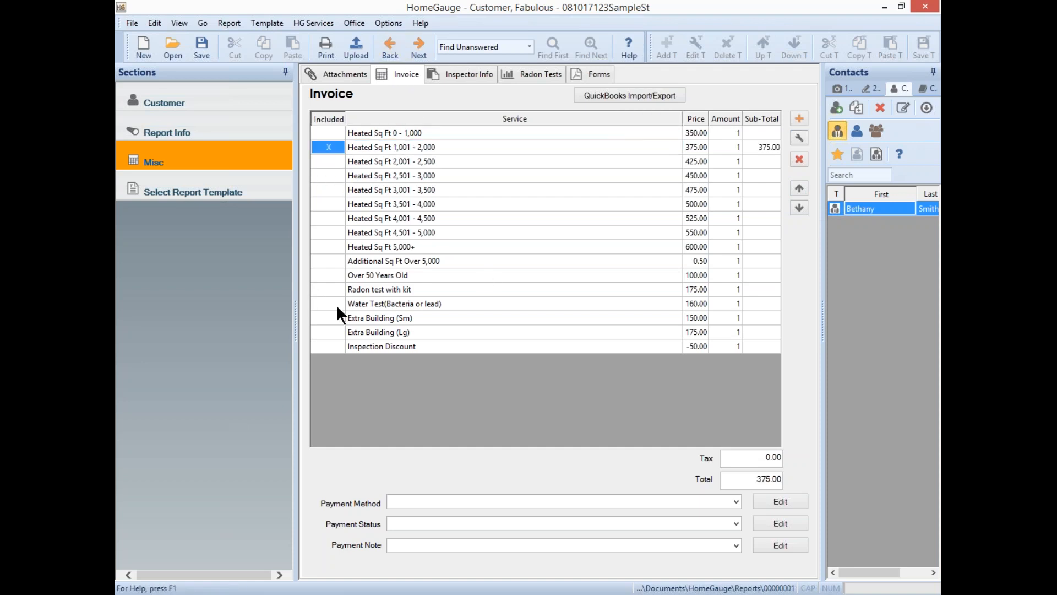
click(333, 288)
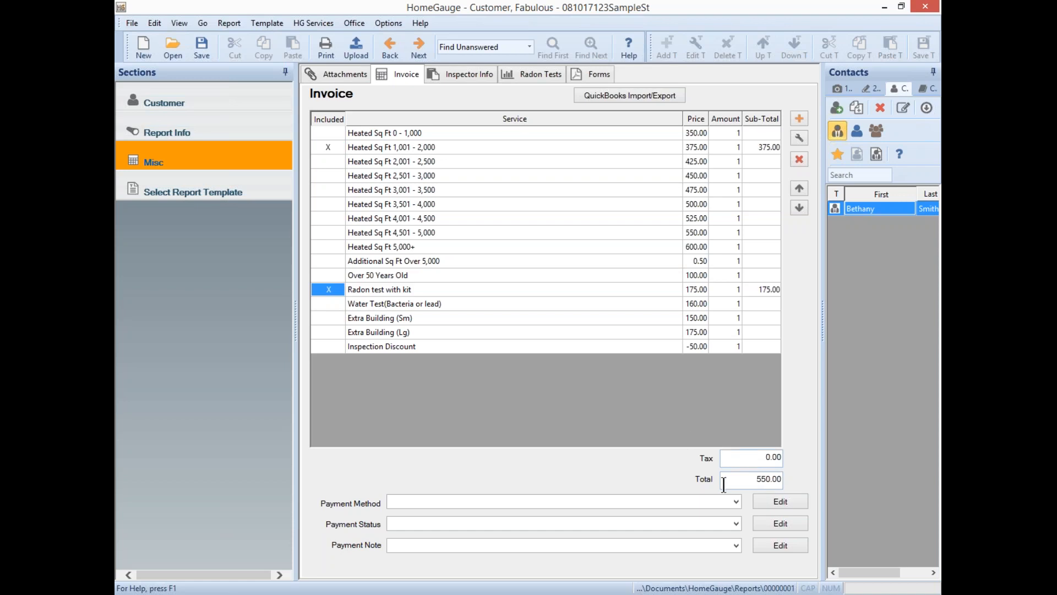
- Set payment method Check, status Paid At Time Of Inspection, and note Mailed Check
click(736, 502)
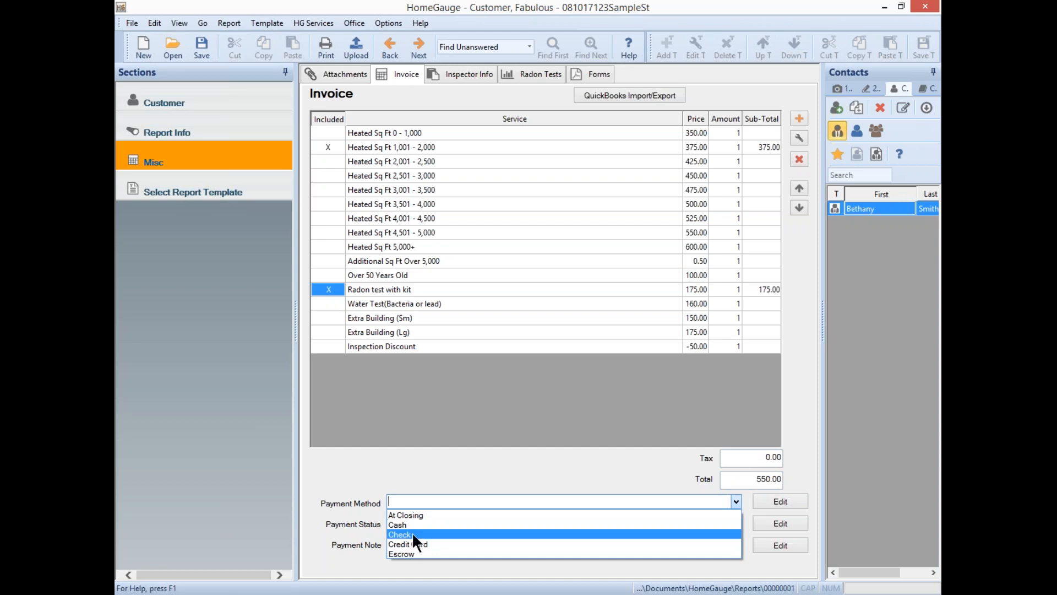
click(412, 532)
click(735, 524)
click(420, 537)
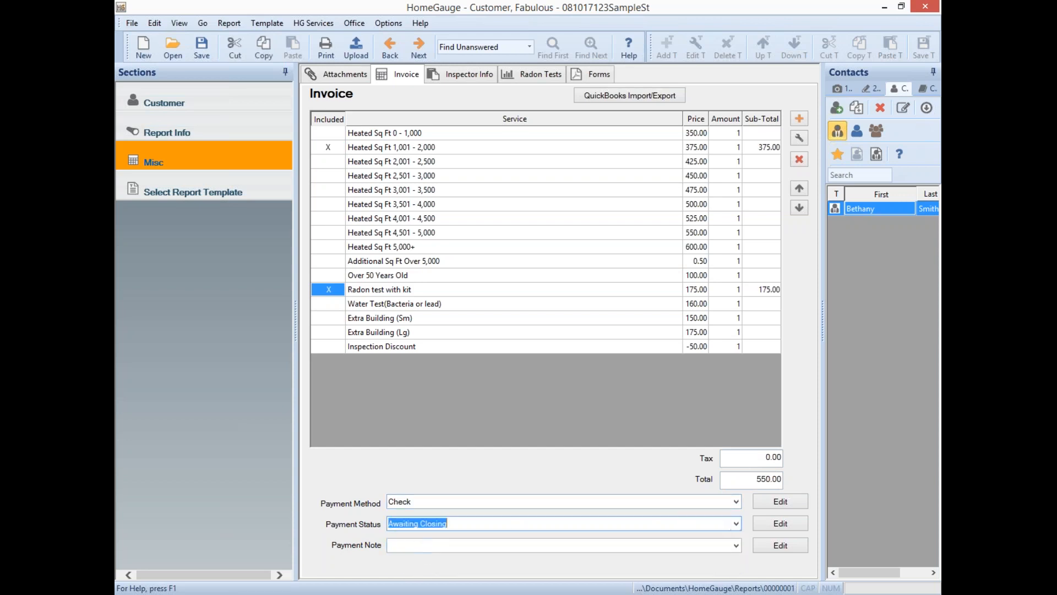
click(735, 523)
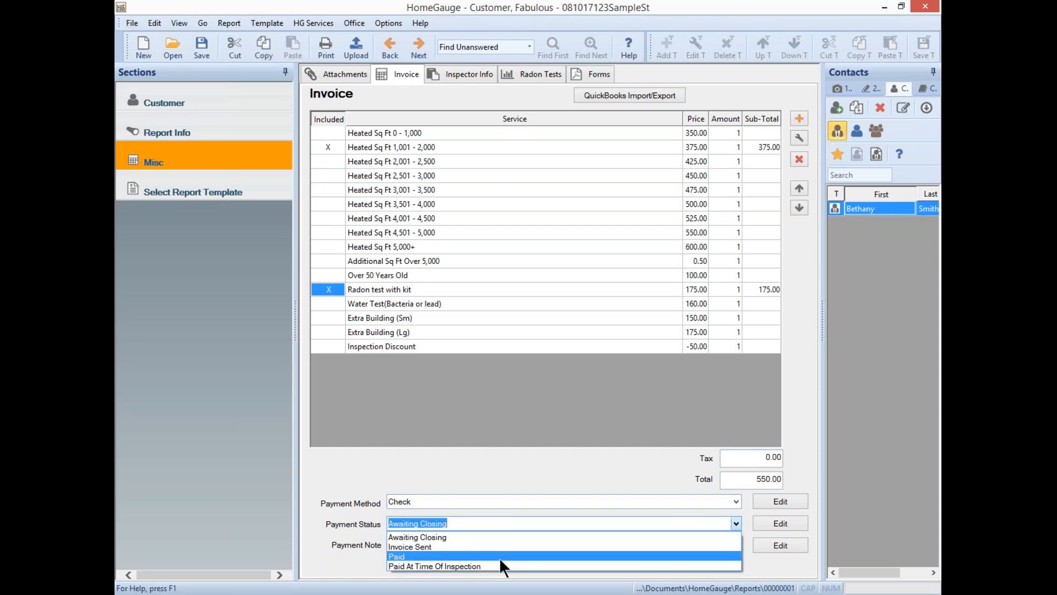
click(466, 565)
click(737, 544)
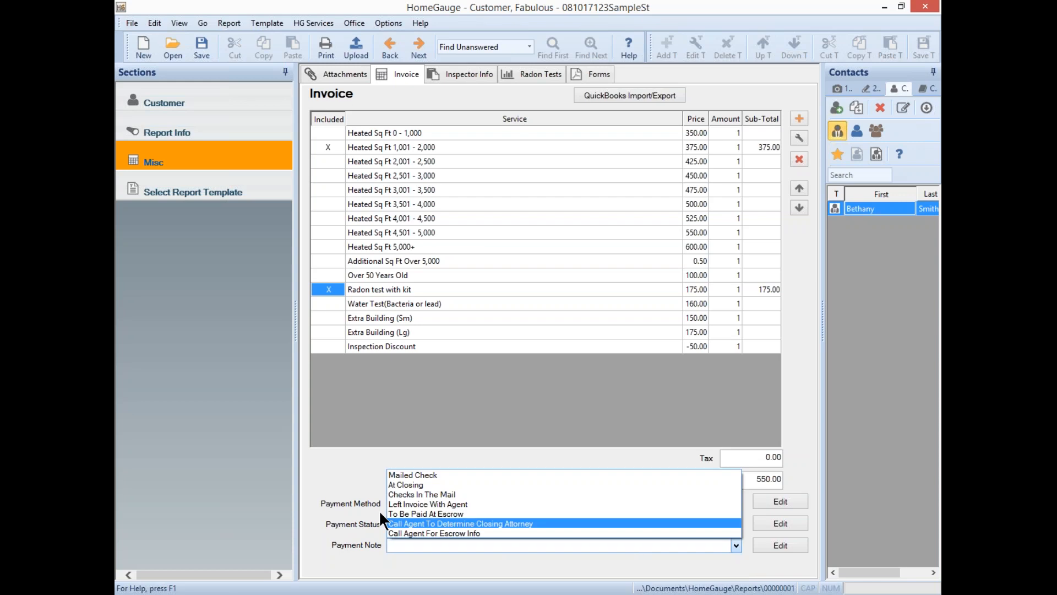
click(408, 473)
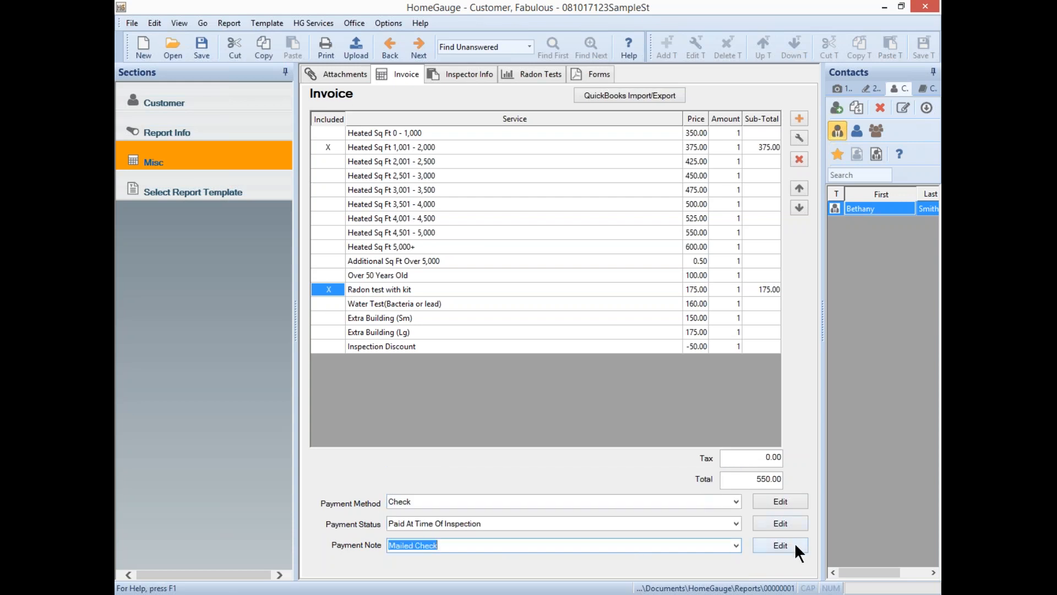
click(788, 498)
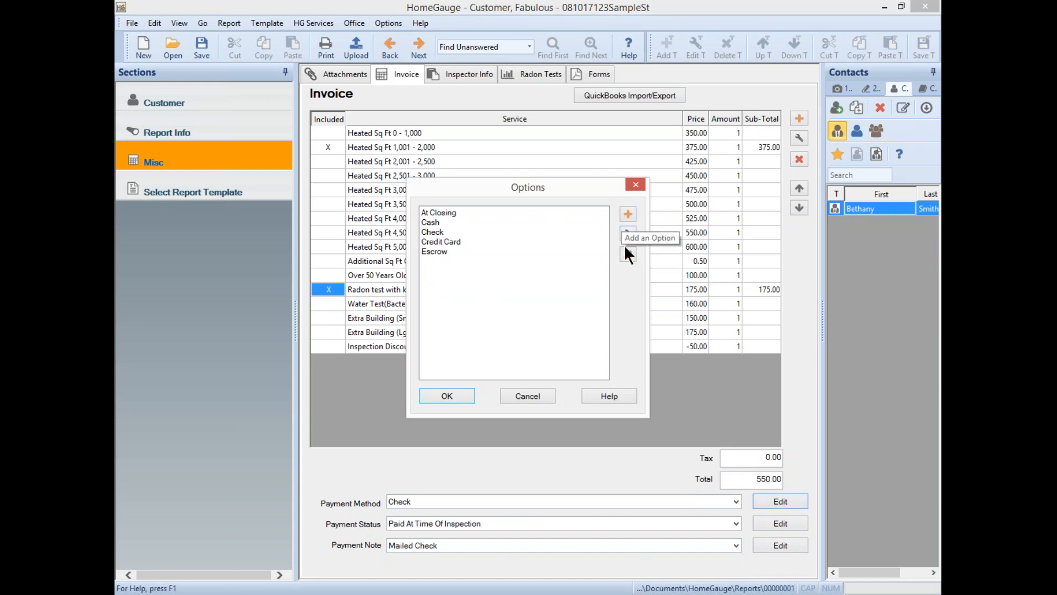
click(636, 183)
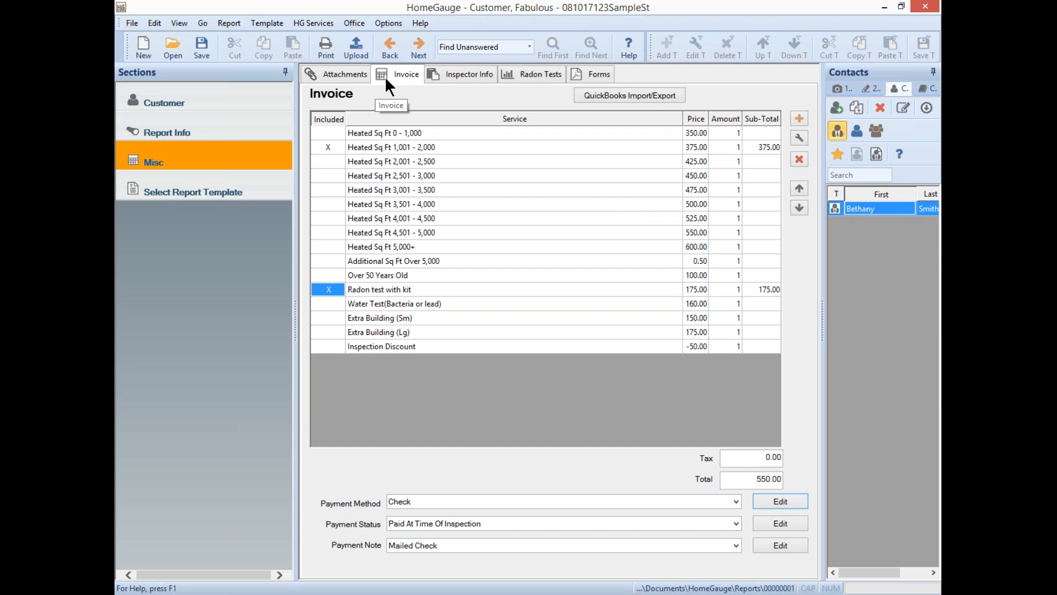
- On the Inspector Info page, check the lead source list, mileage, driving directions and comments, leaving all empty
click(468, 73)
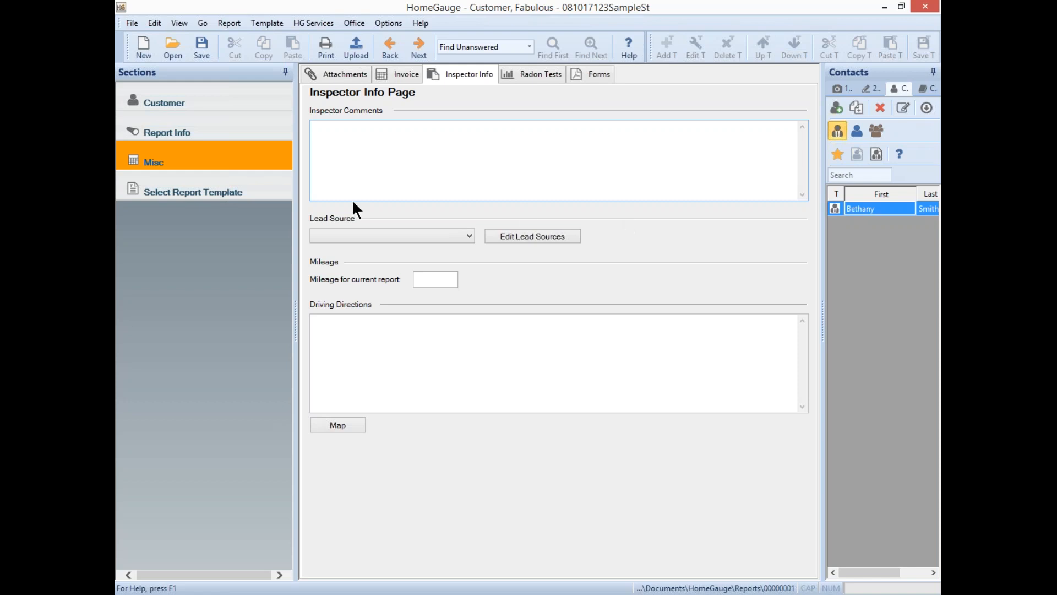
click(469, 236)
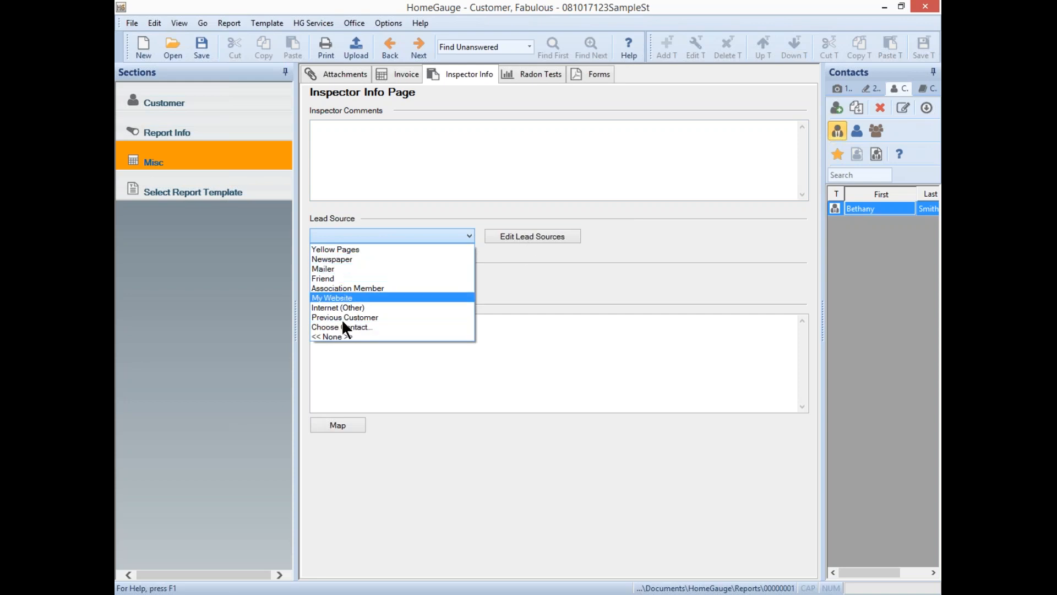
click(629, 286)
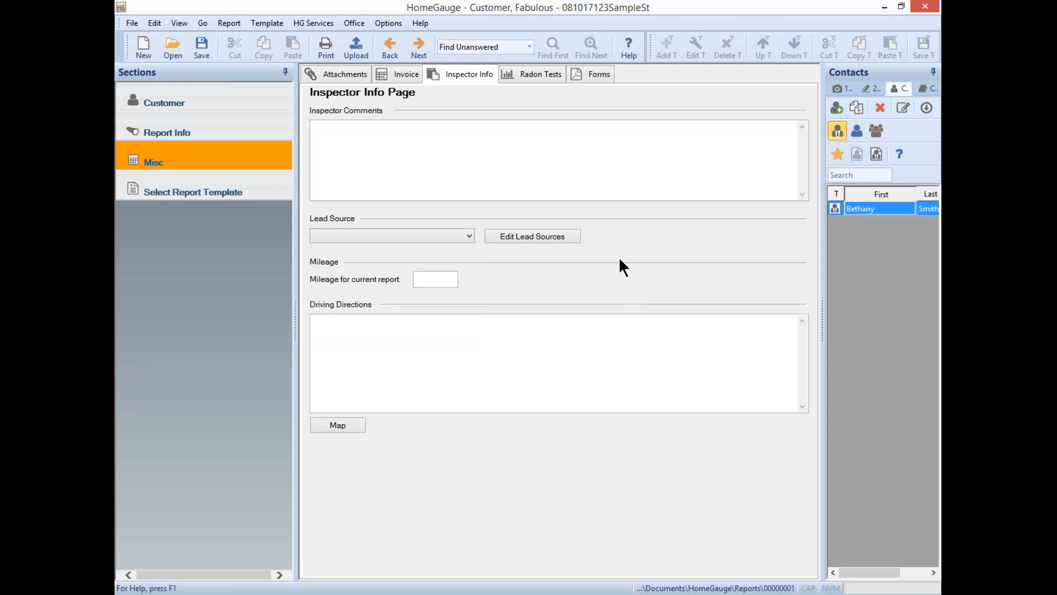
click(434, 277)
click(338, 320)
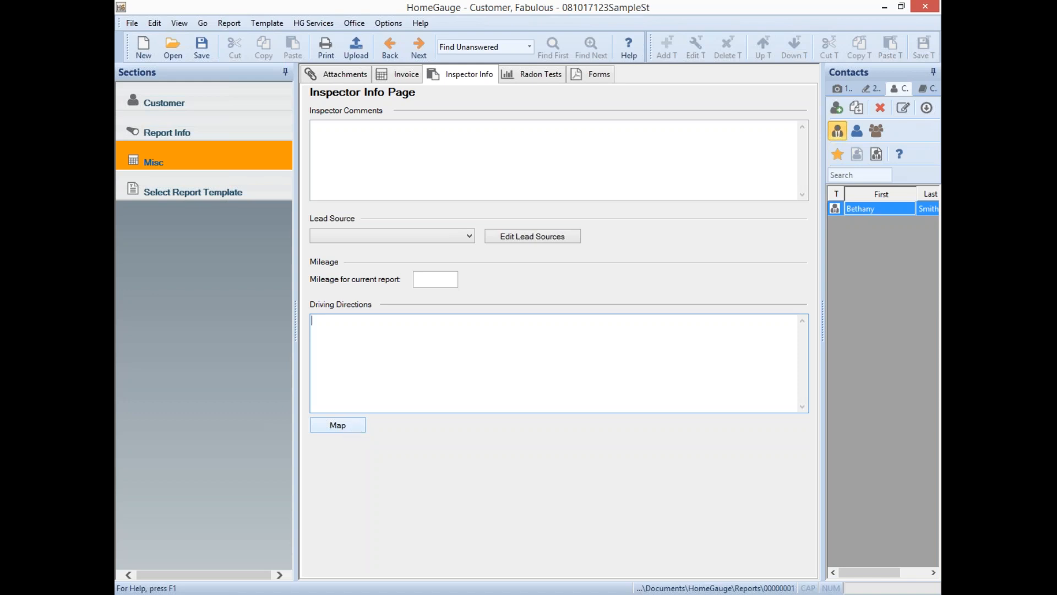
click(330, 130)
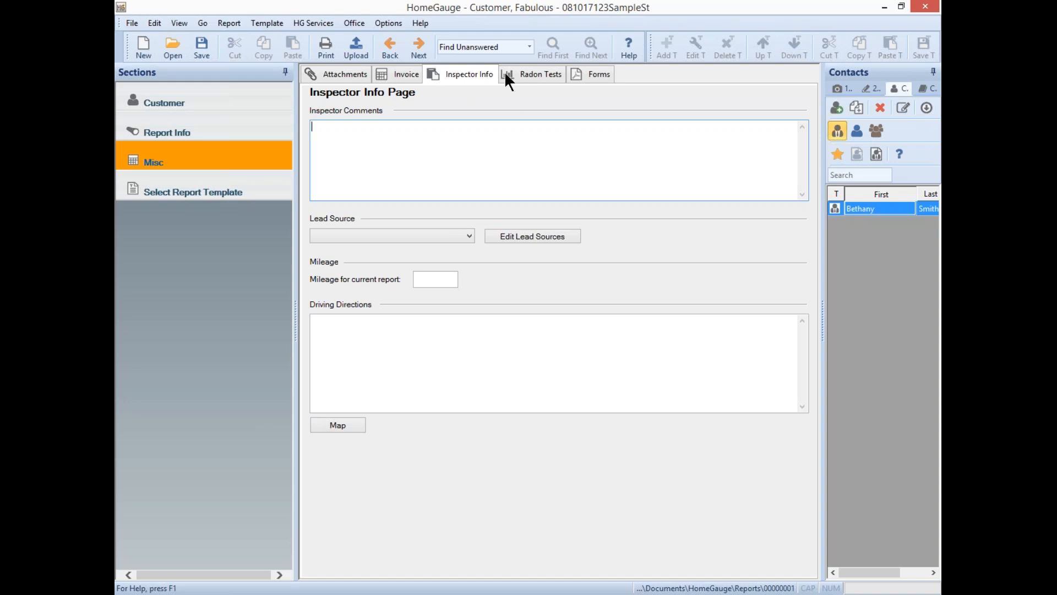
- Check the Radon Tests page's empty kit number lists and room field, then go to the empty Forms page
click(531, 77)
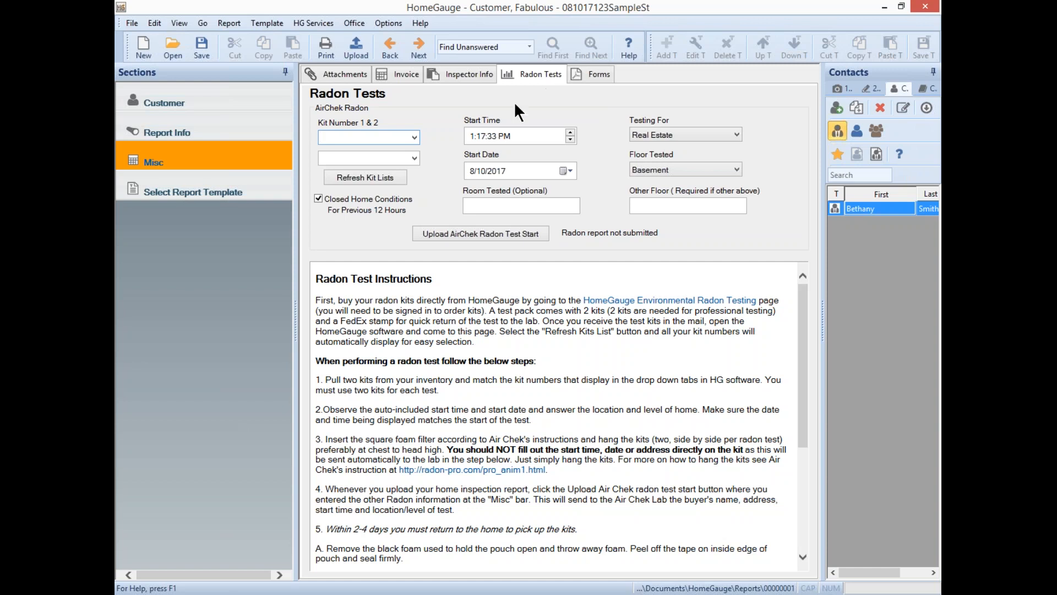
click(414, 137)
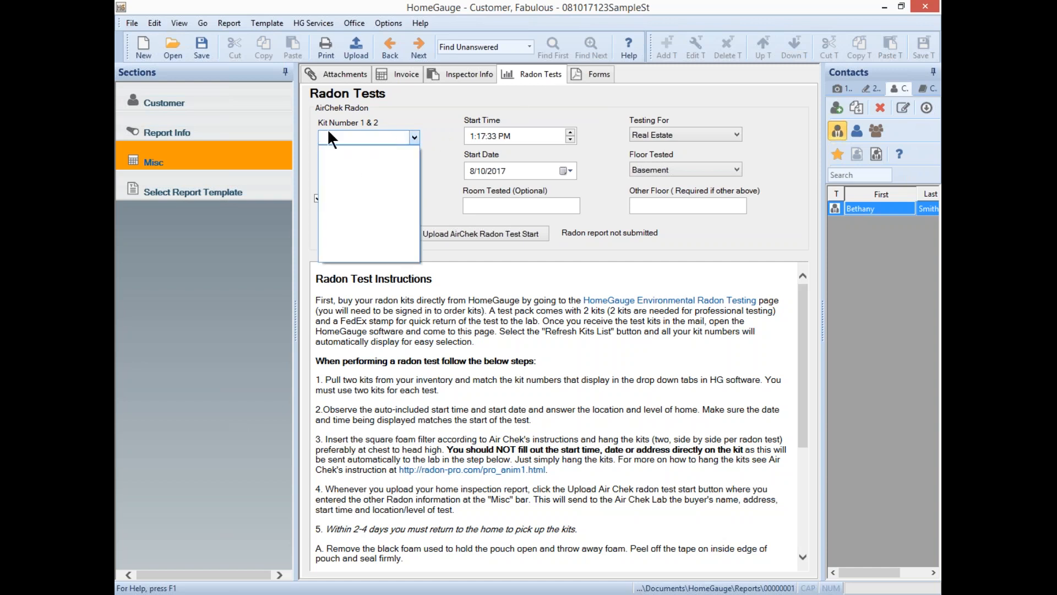
click(454, 118)
click(414, 158)
click(450, 123)
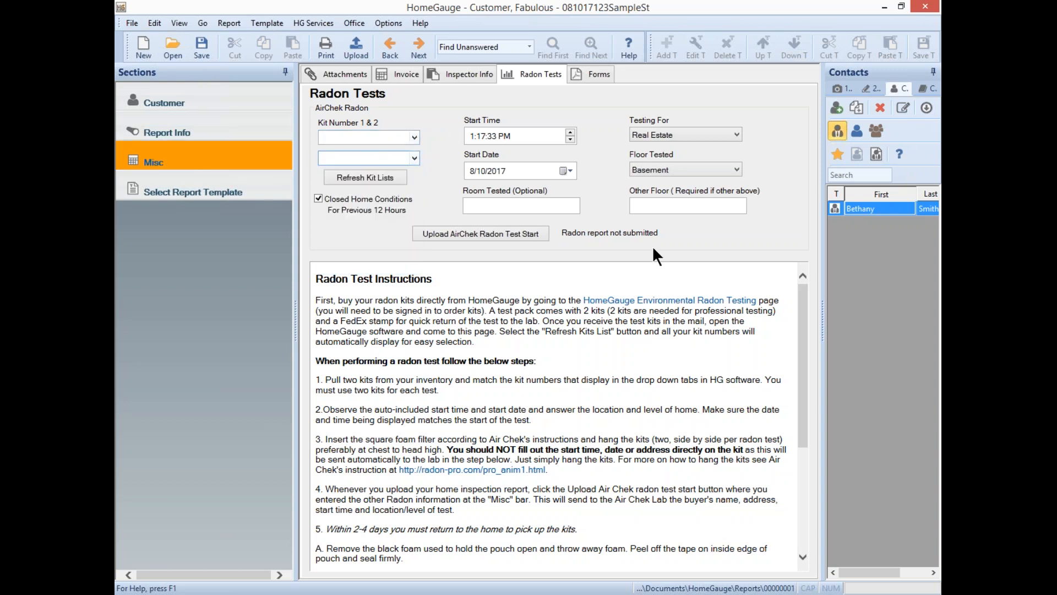
click(517, 212)
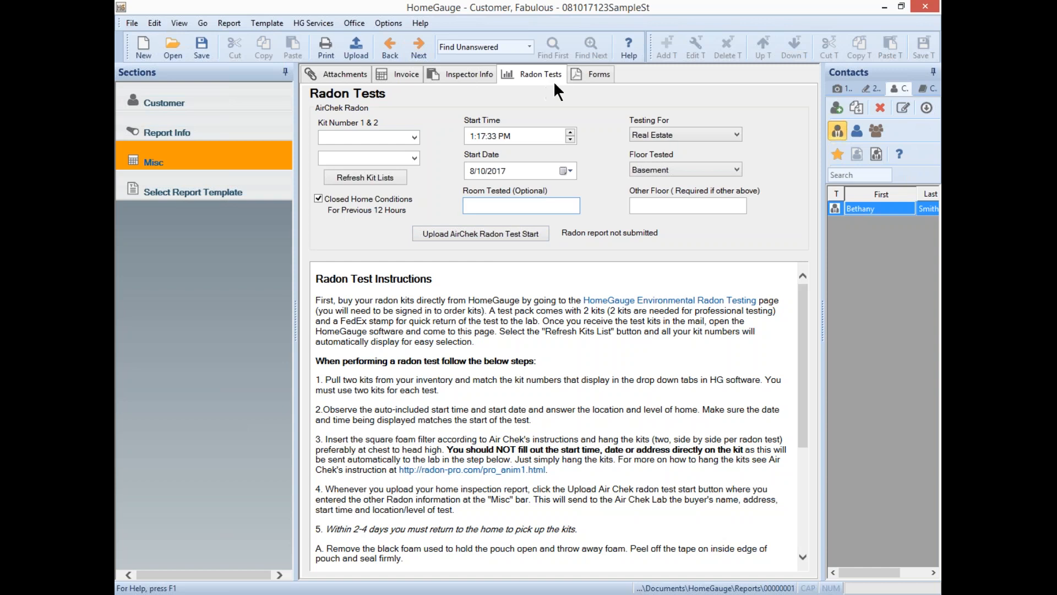
click(606, 81)
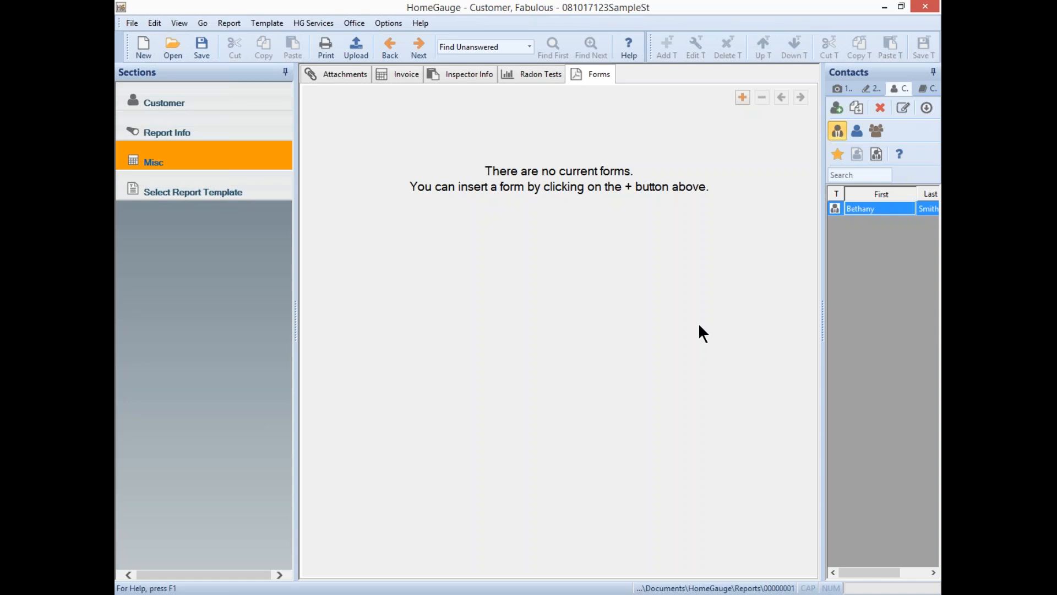
- Insert the Florida Wind Mitigation Form - 2012 into the report
click(739, 99)
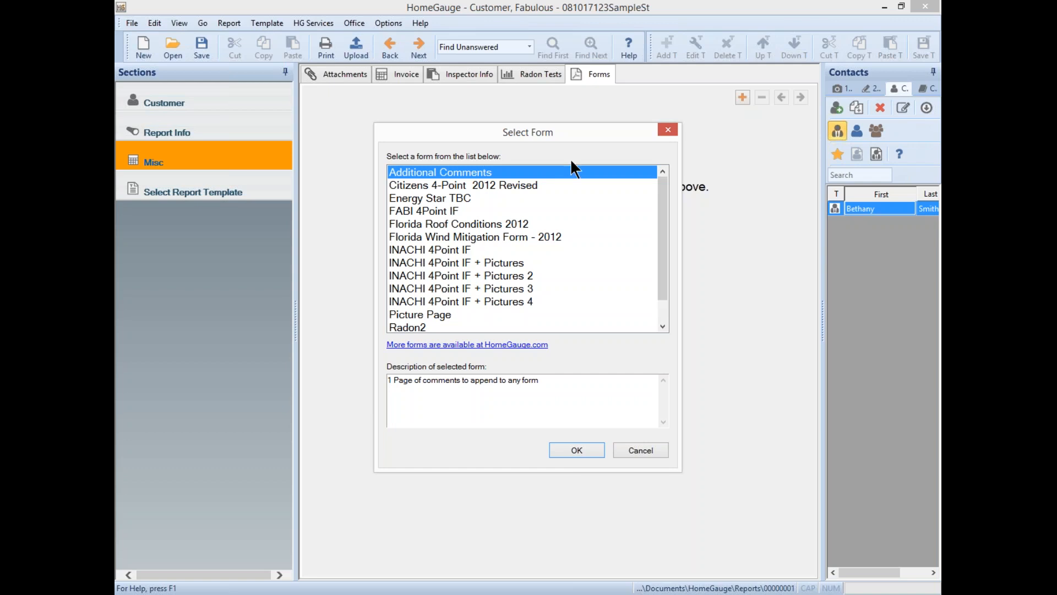
click(668, 126)
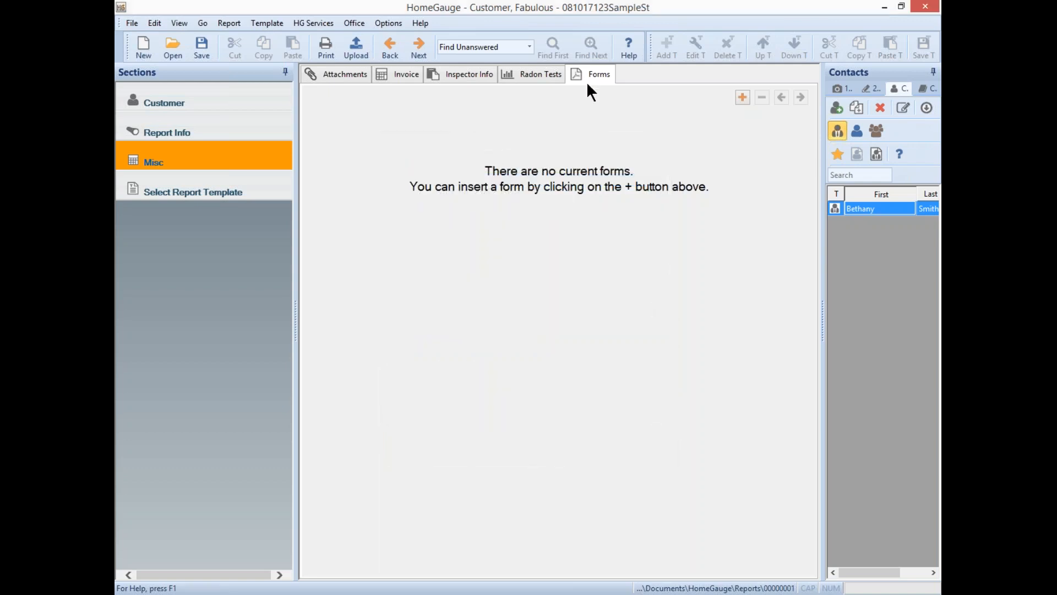
click(743, 97)
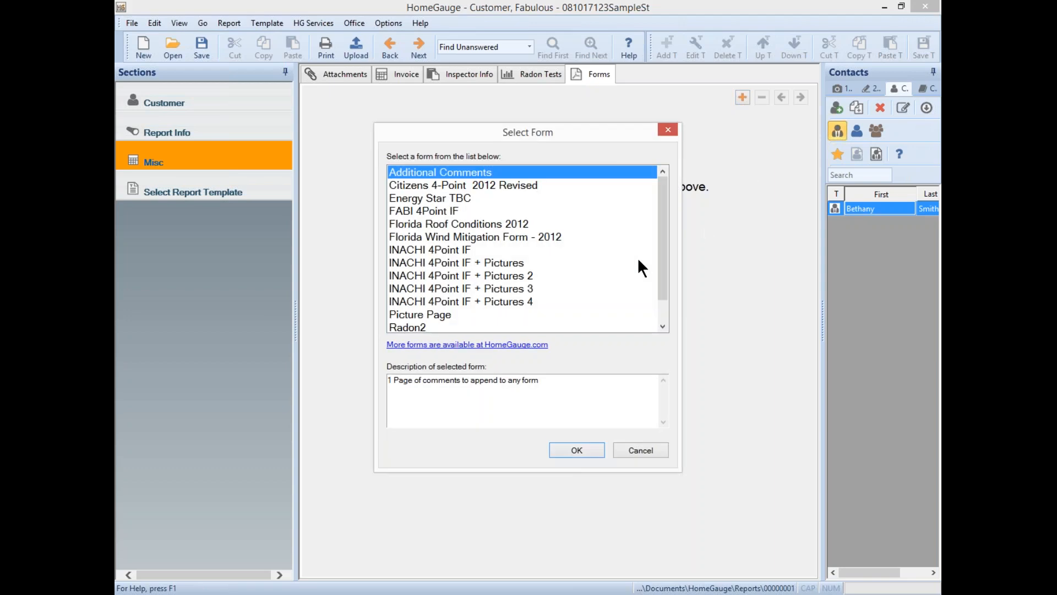
click(450, 236)
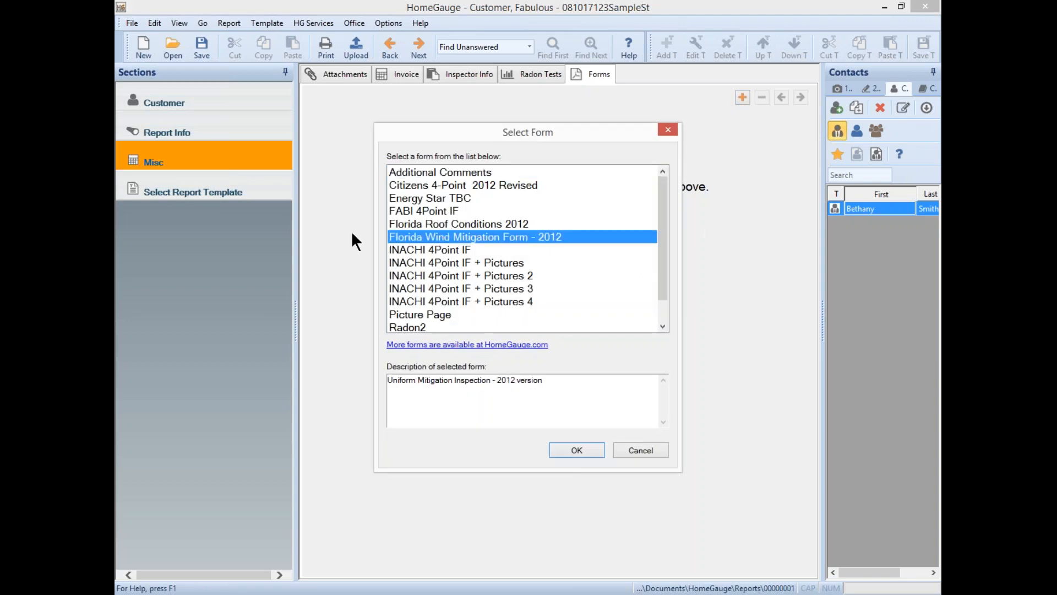
click(578, 449)
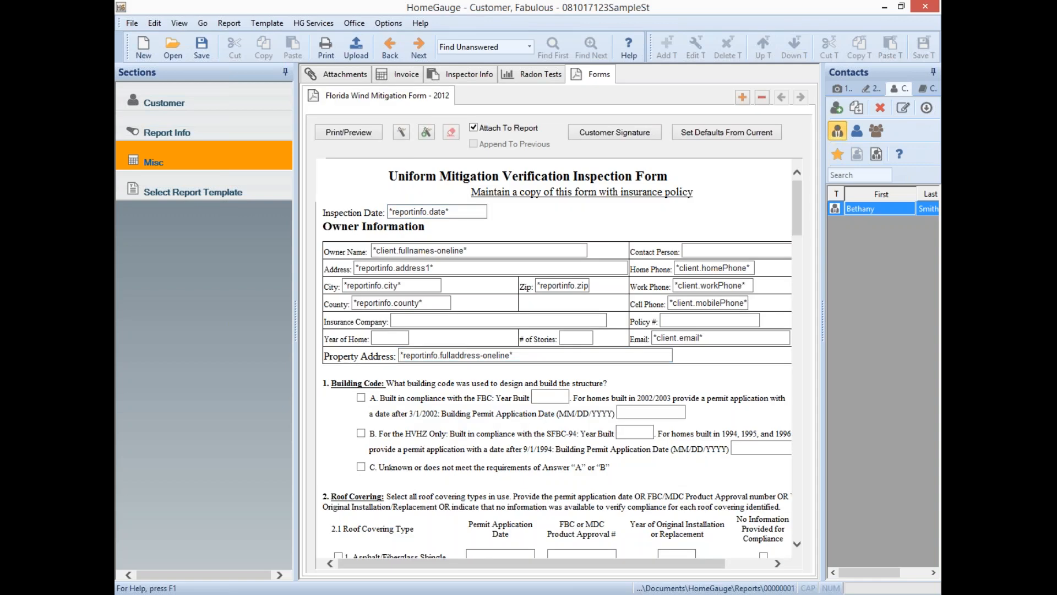
click(479, 211)
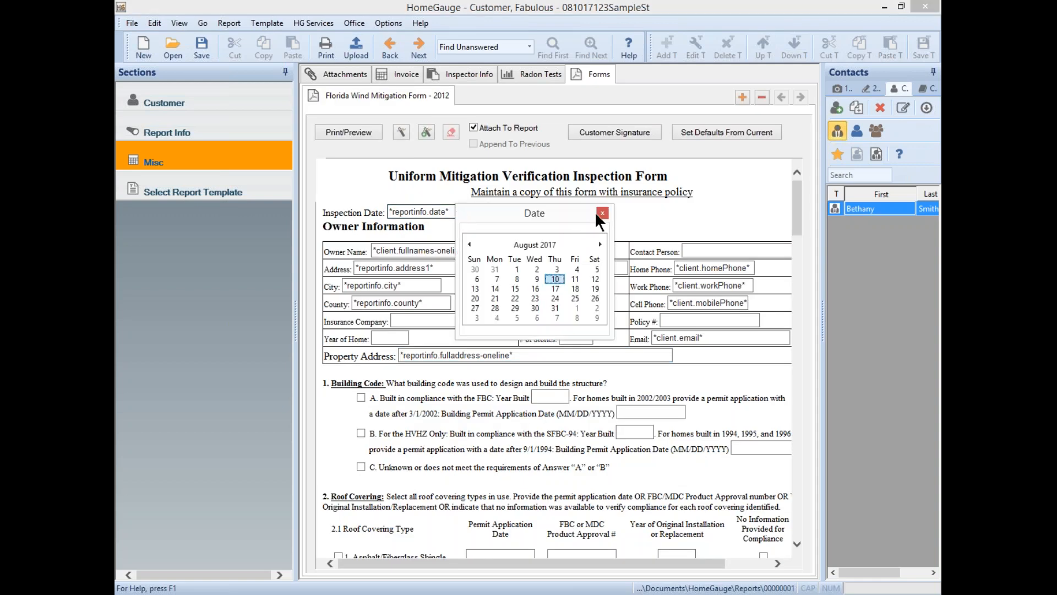
click(597, 213)
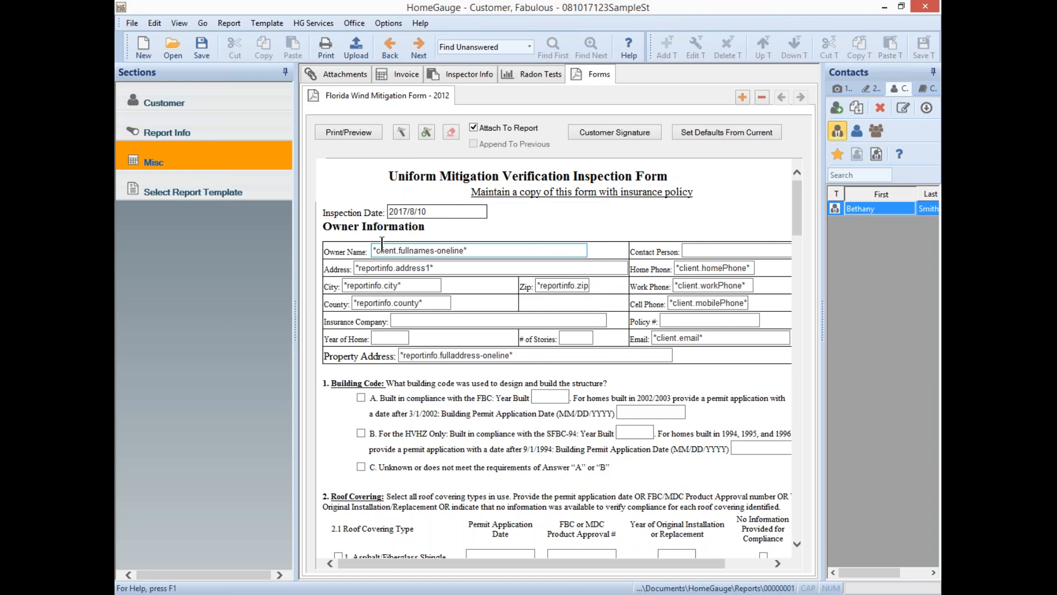
click(474, 251)
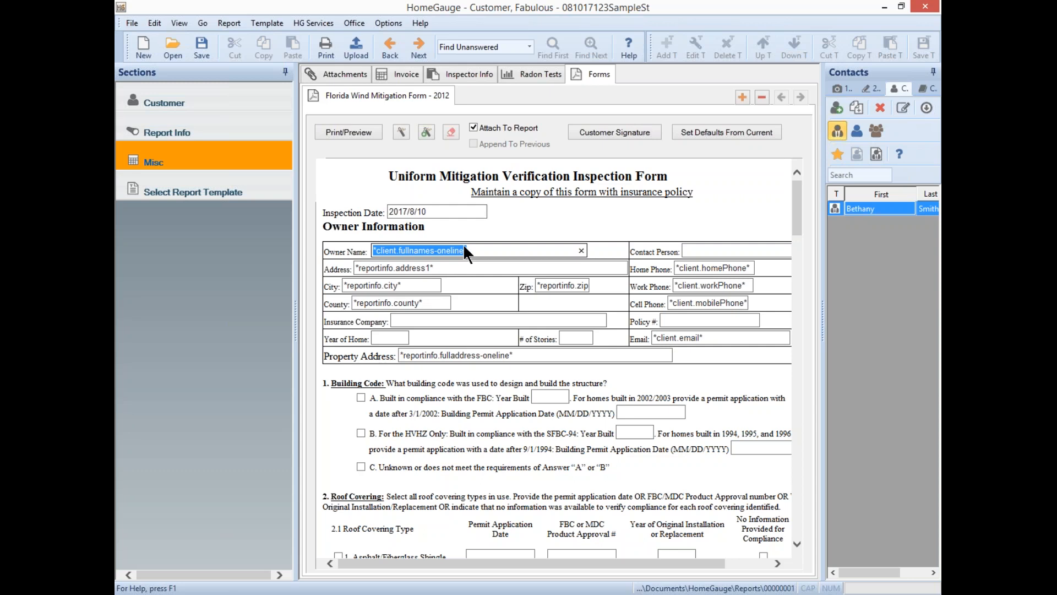
click(481, 252)
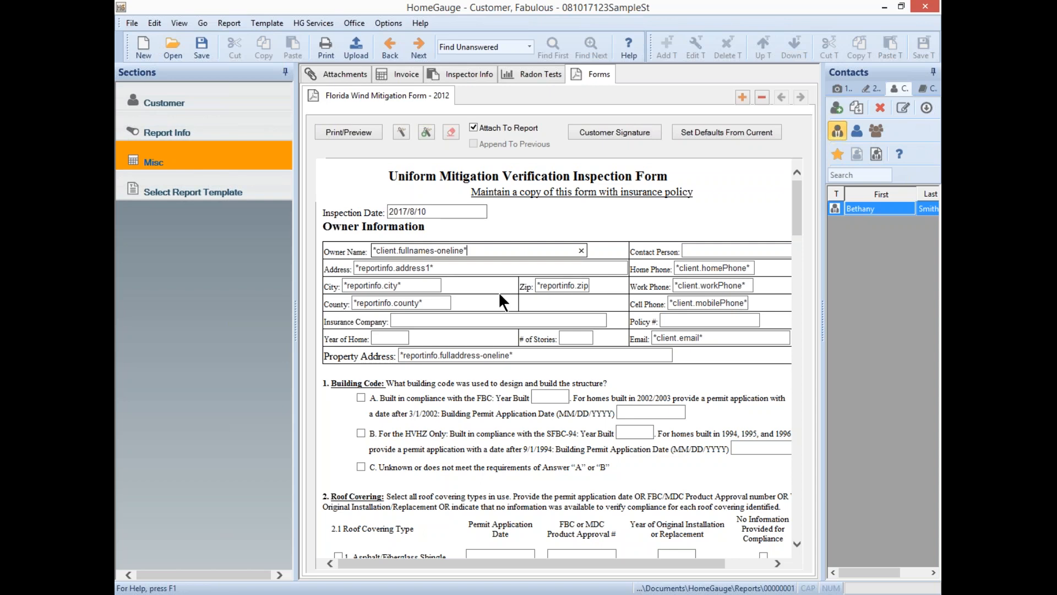
click(693, 319)
click(393, 322)
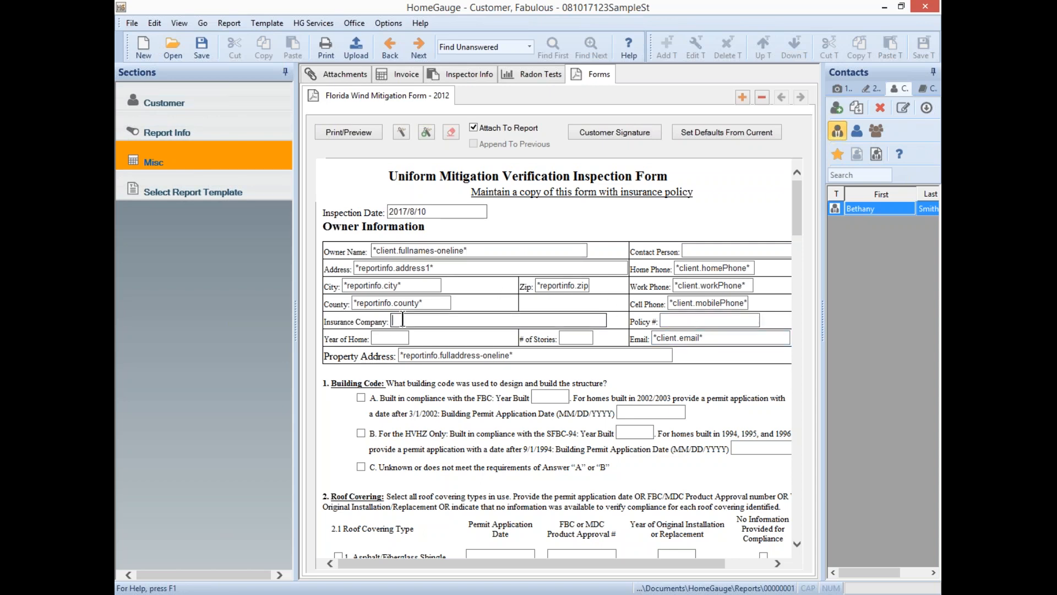
click(398, 338)
click(666, 355)
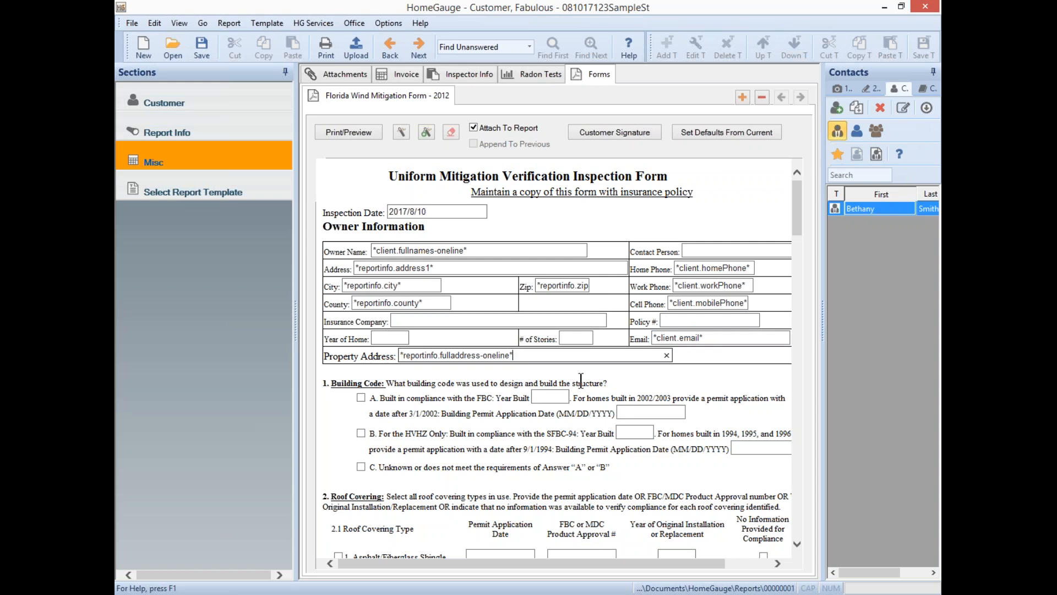
scroll(600, 416, down, 8)
scroll(592, 409, down, 15)
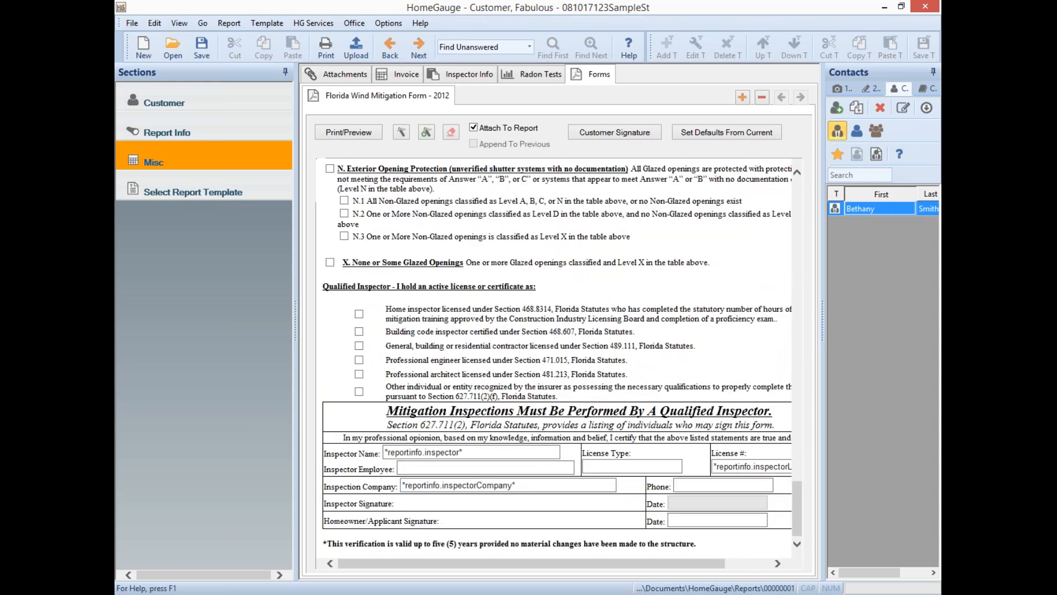
click(613, 468)
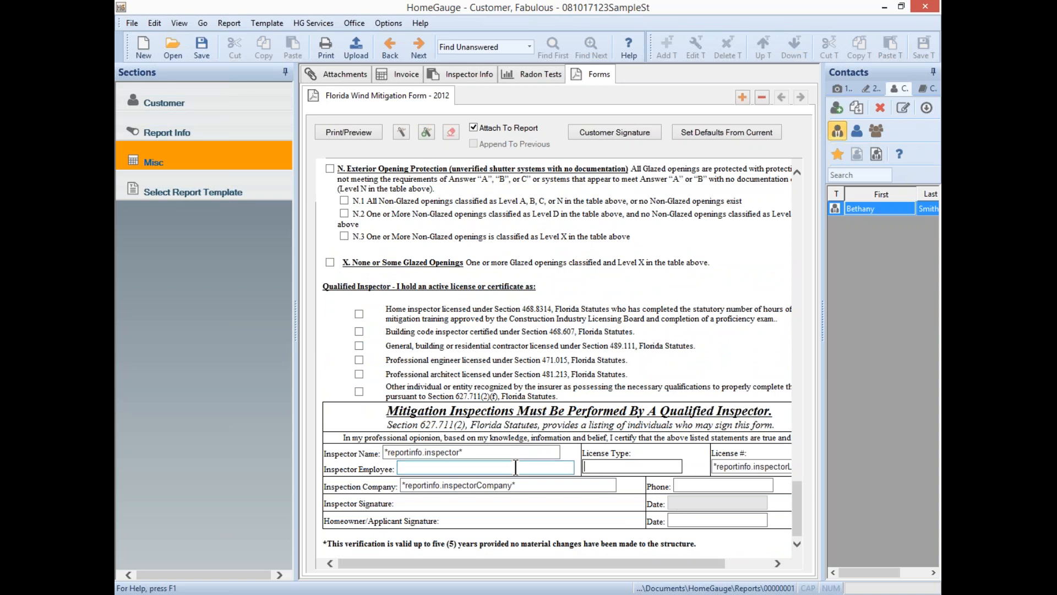
scroll(541, 247, up, 15)
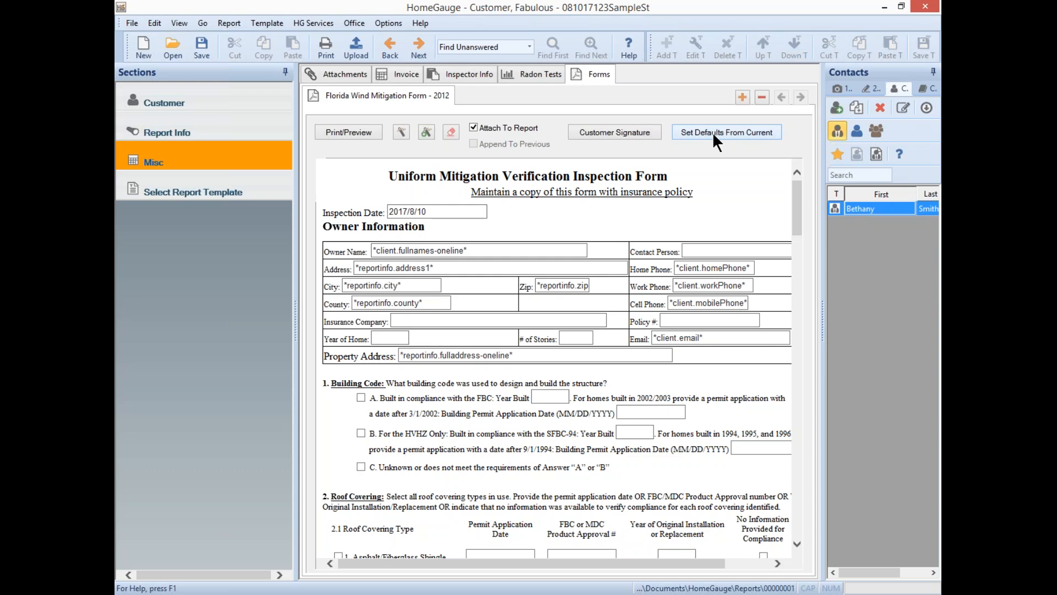
- Add a Picture Page set to Append To Previous, then go back to the Florida Wind Mitigation form
click(745, 98)
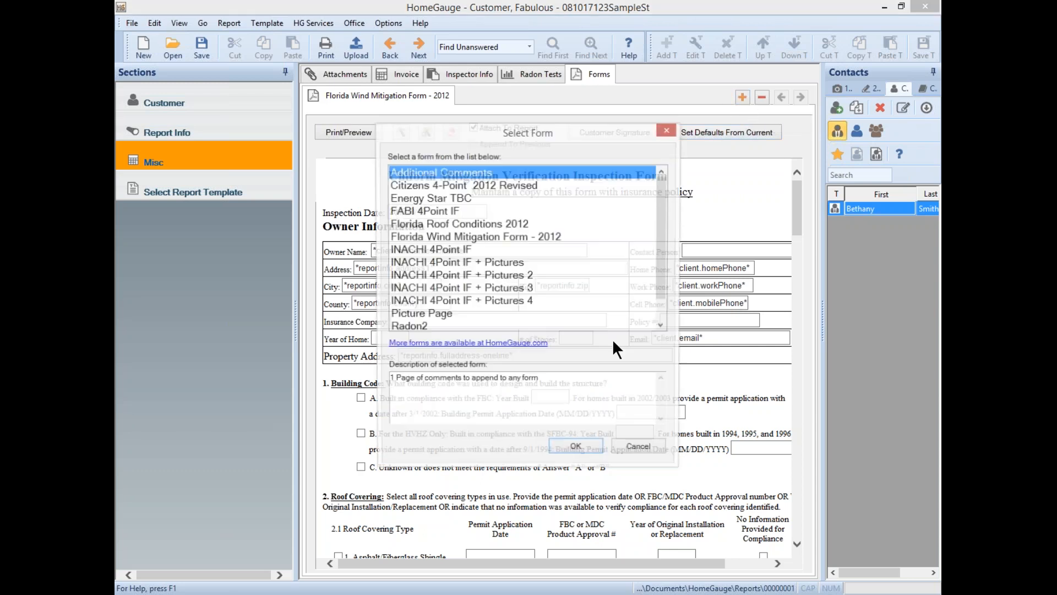
click(404, 312)
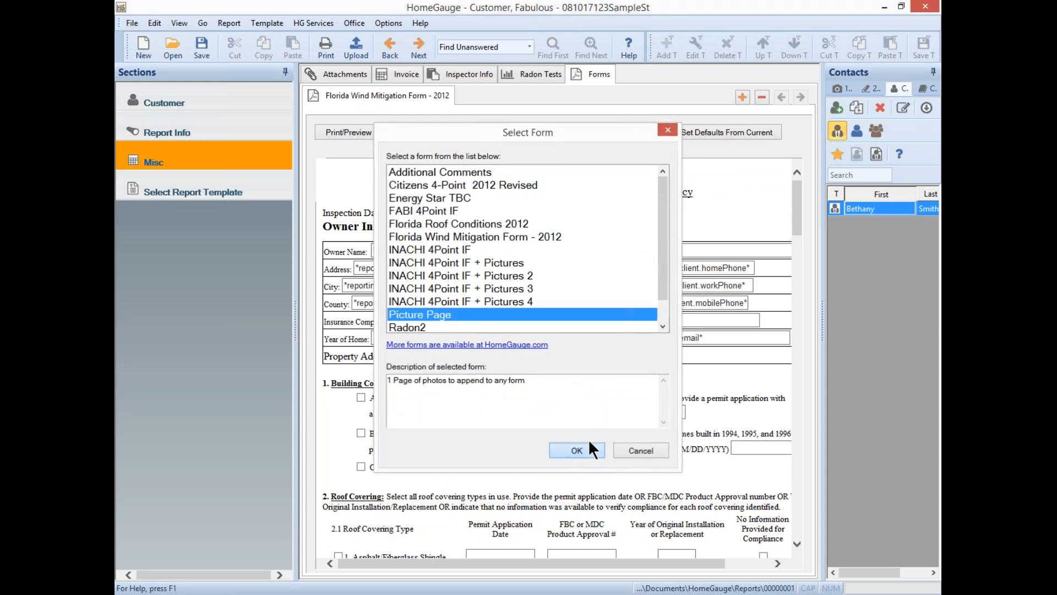
click(578, 448)
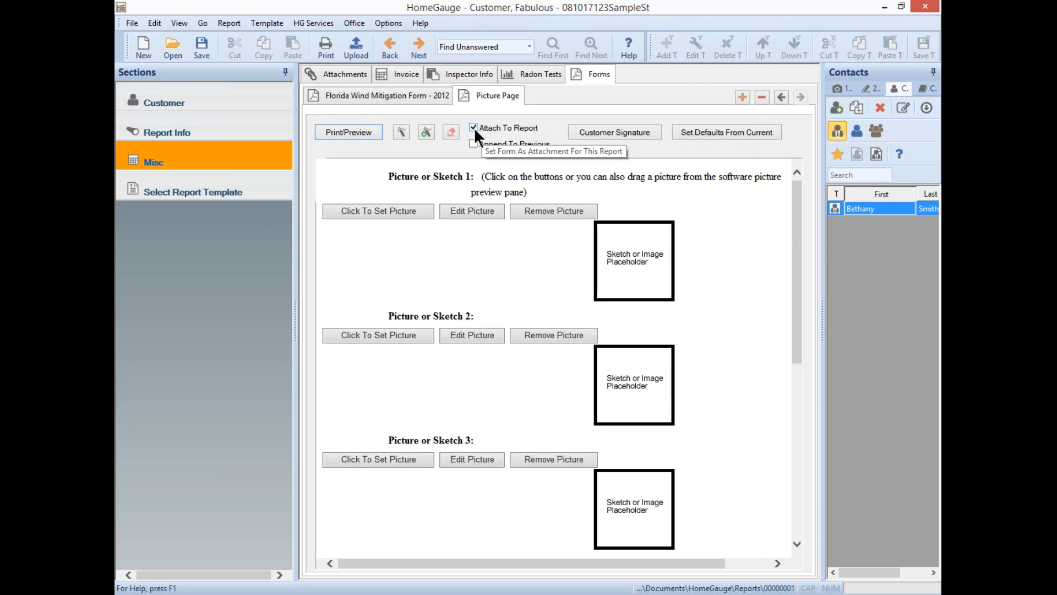
click(473, 144)
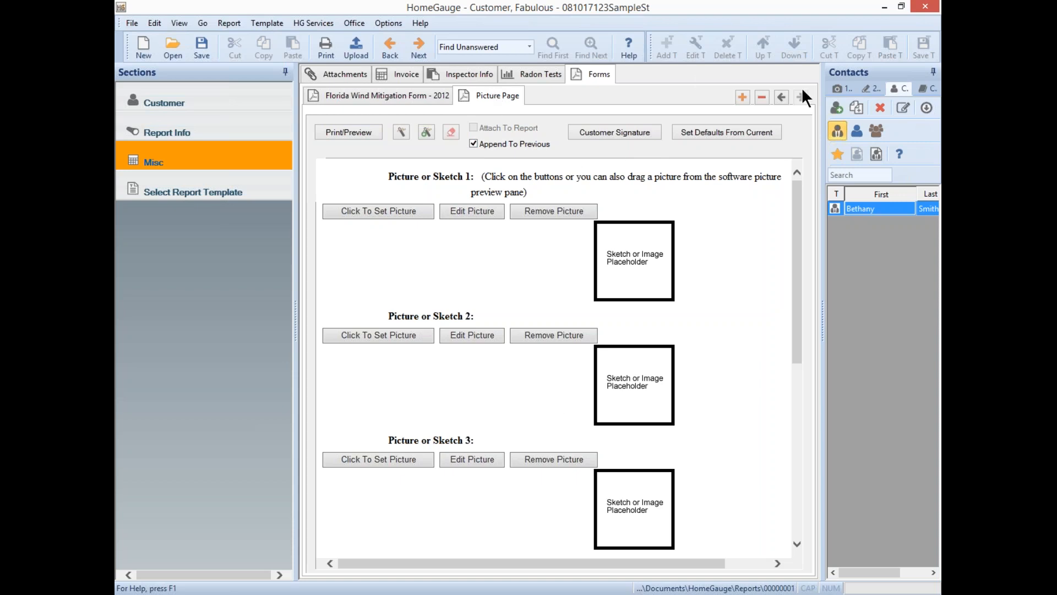
click(844, 85)
click(394, 93)
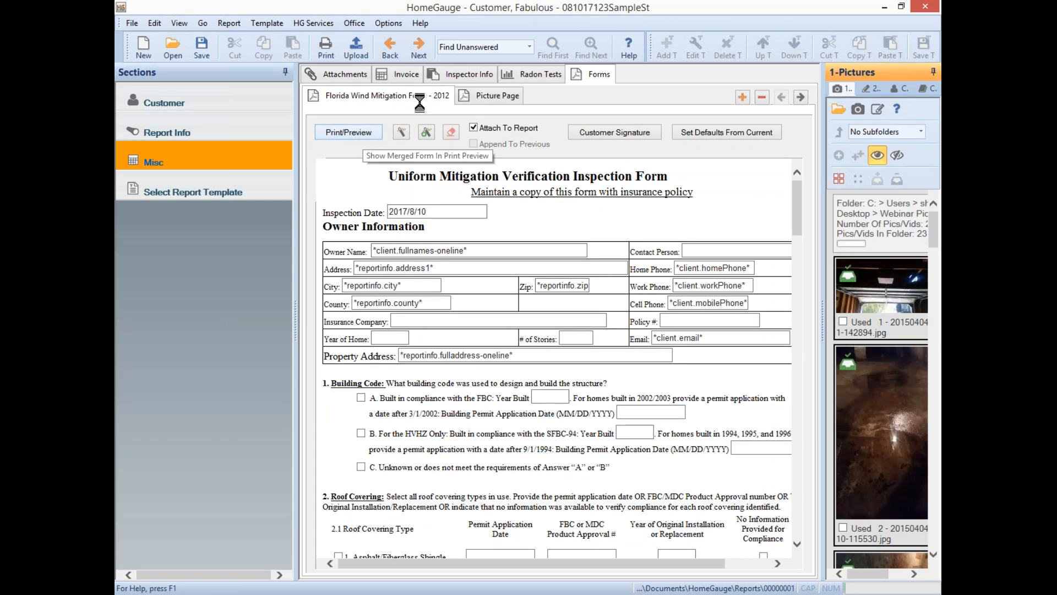
click(346, 132)
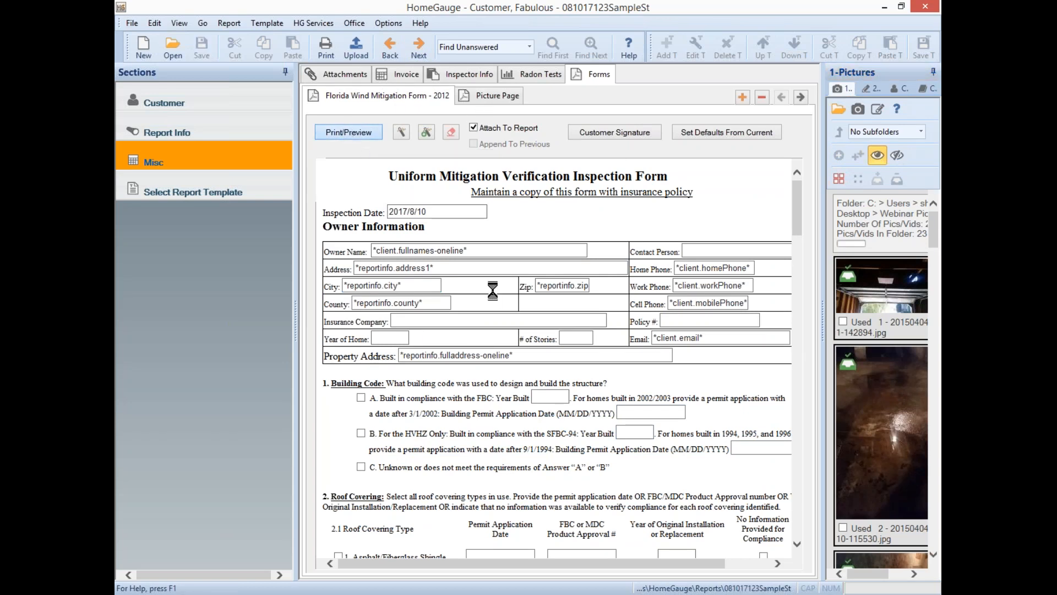
scroll(730, 413, down, 3)
scroll(720, 311, up, 4)
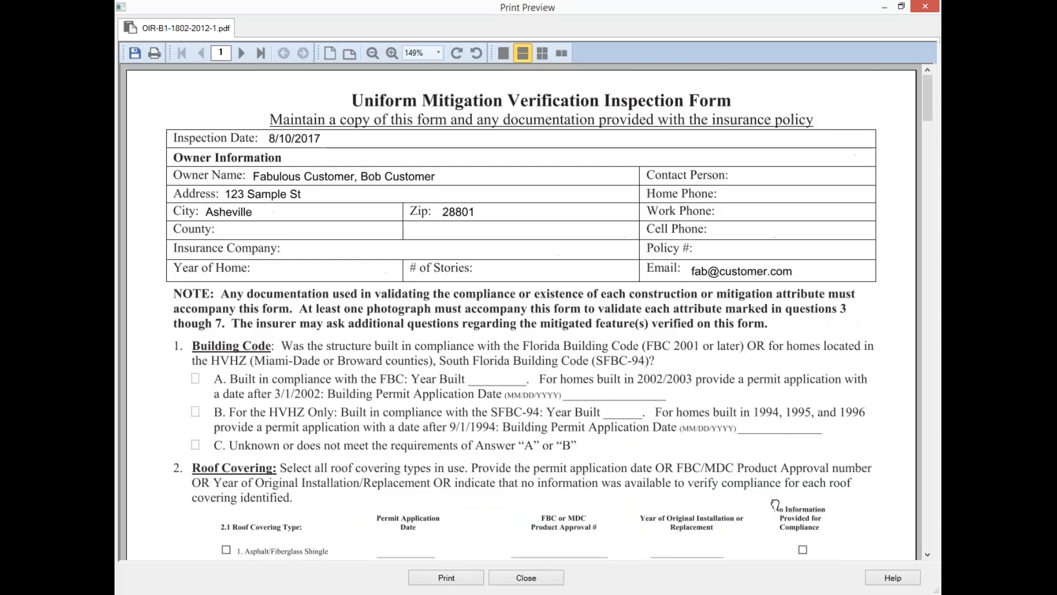
scroll(759, 432, down, 2)
scroll(760, 432, down, 12)
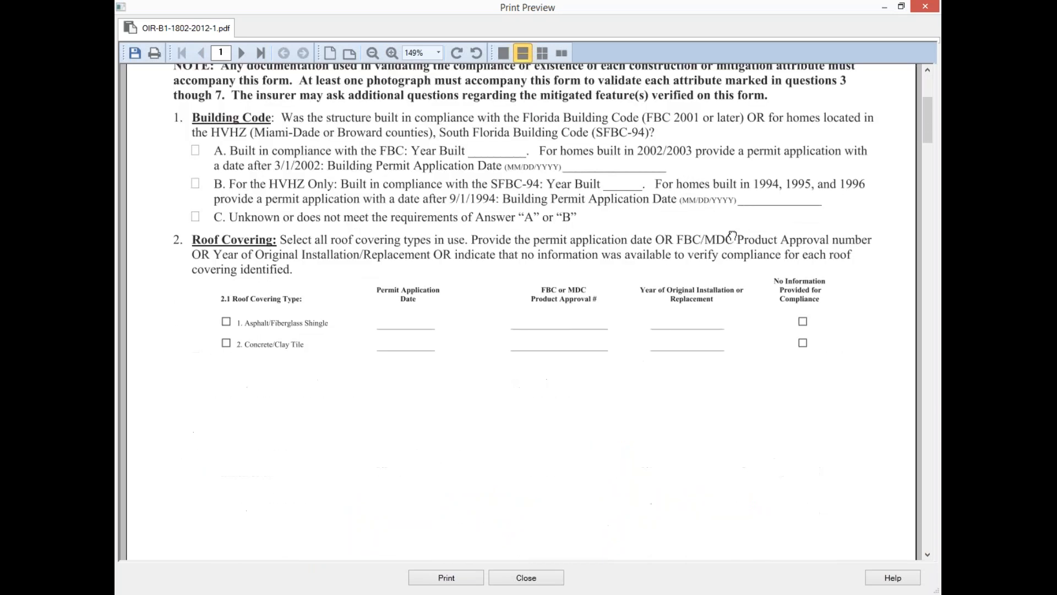
scroll(524, 311, down, 18)
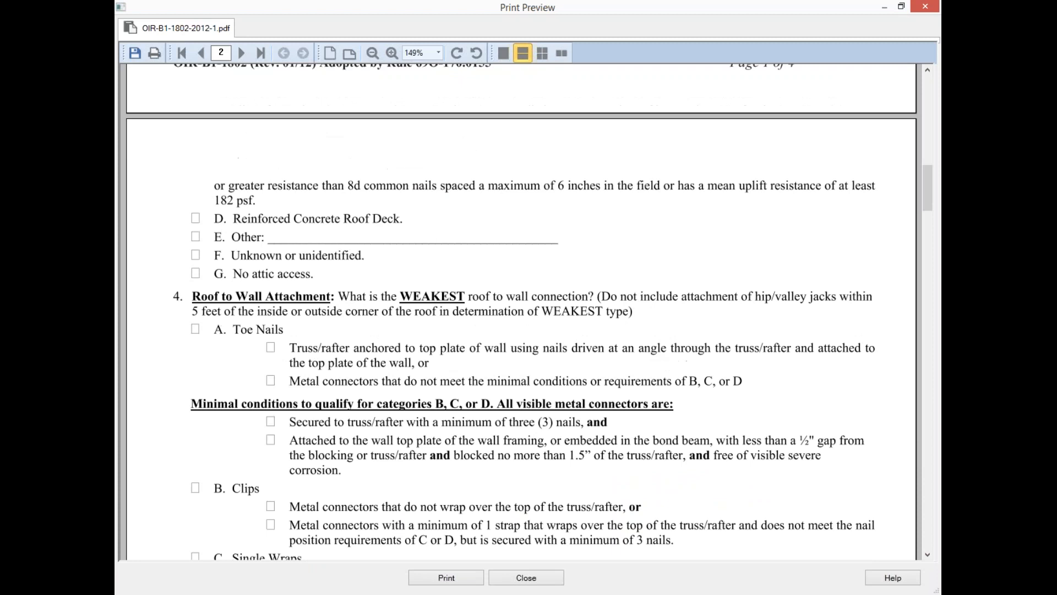
scroll(522, 311, down, 18)
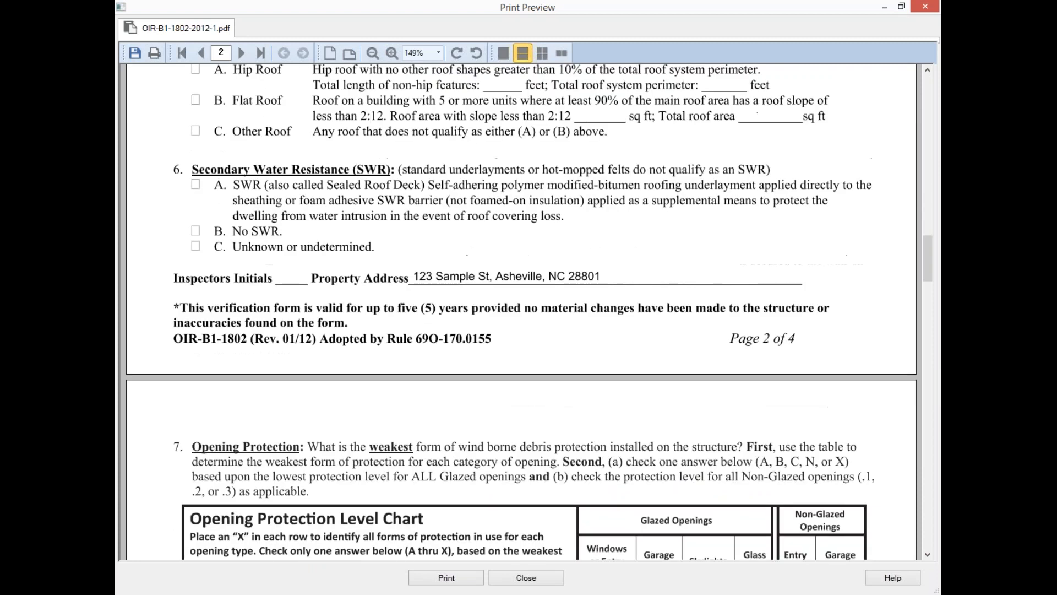
scroll(719, 212, down, 18)
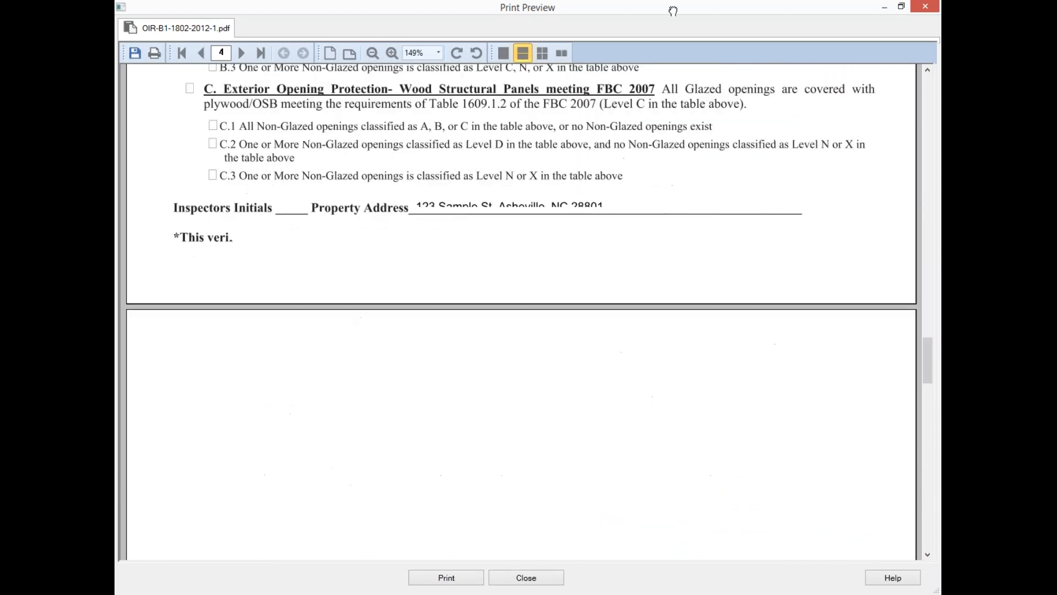
scroll(719, 212, down, 10)
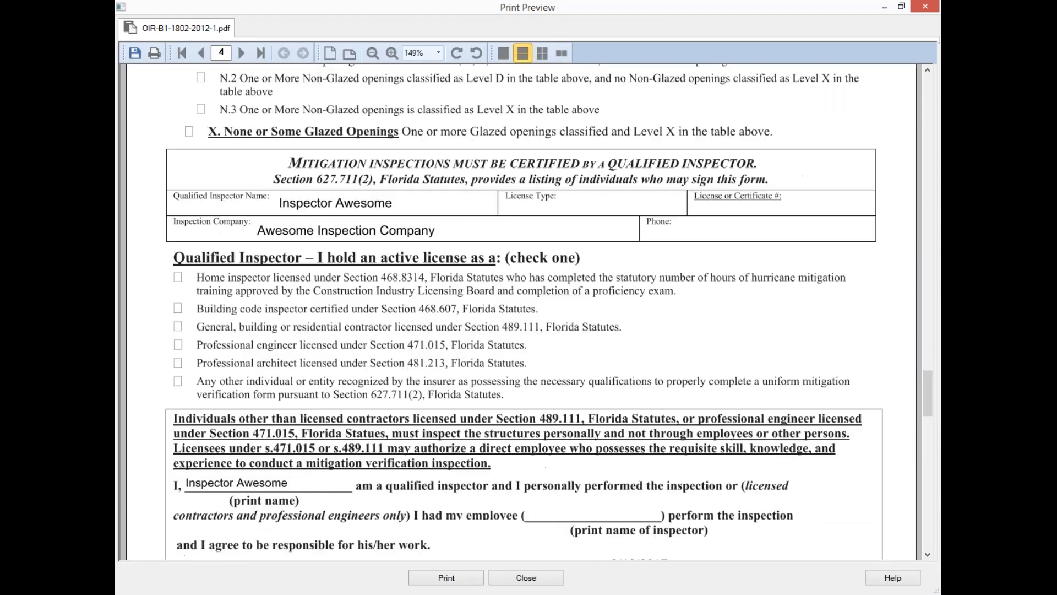
scroll(717, 456, down, 12)
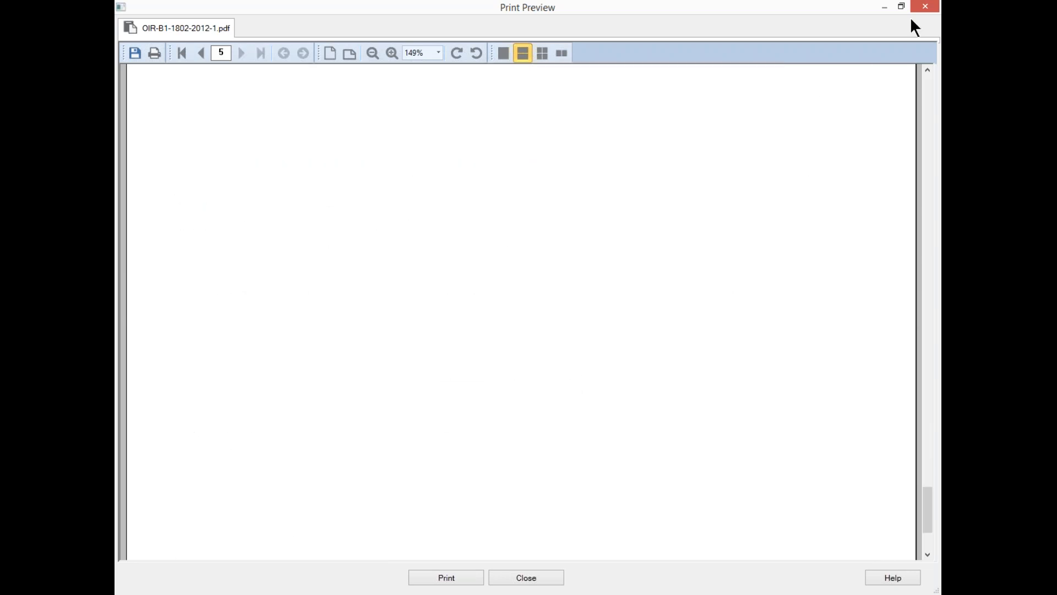
click(925, 7)
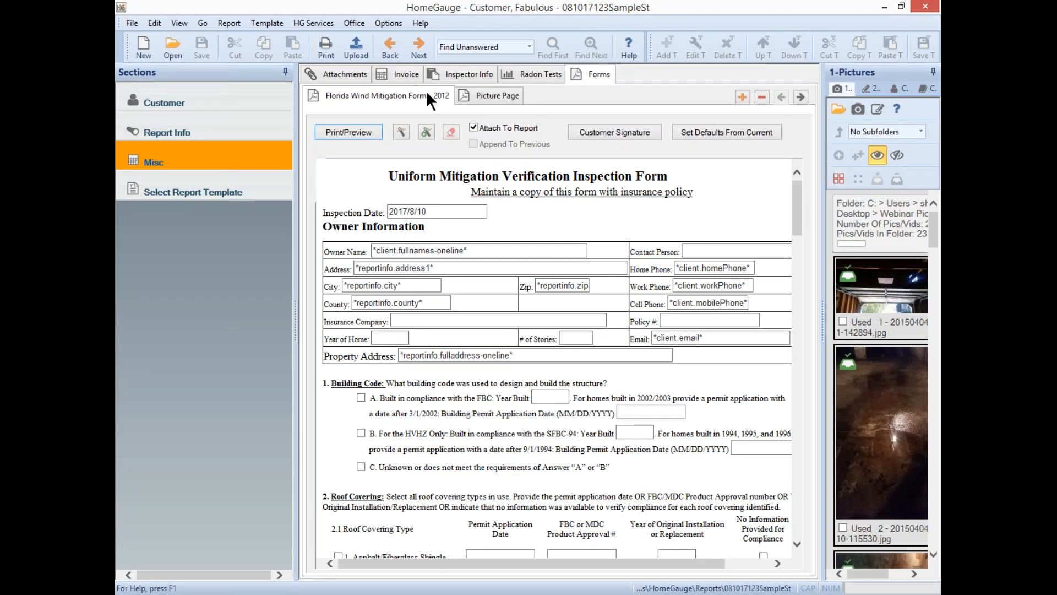
- Insert the Radon2 form, showing its Radon Screening sheet
click(743, 98)
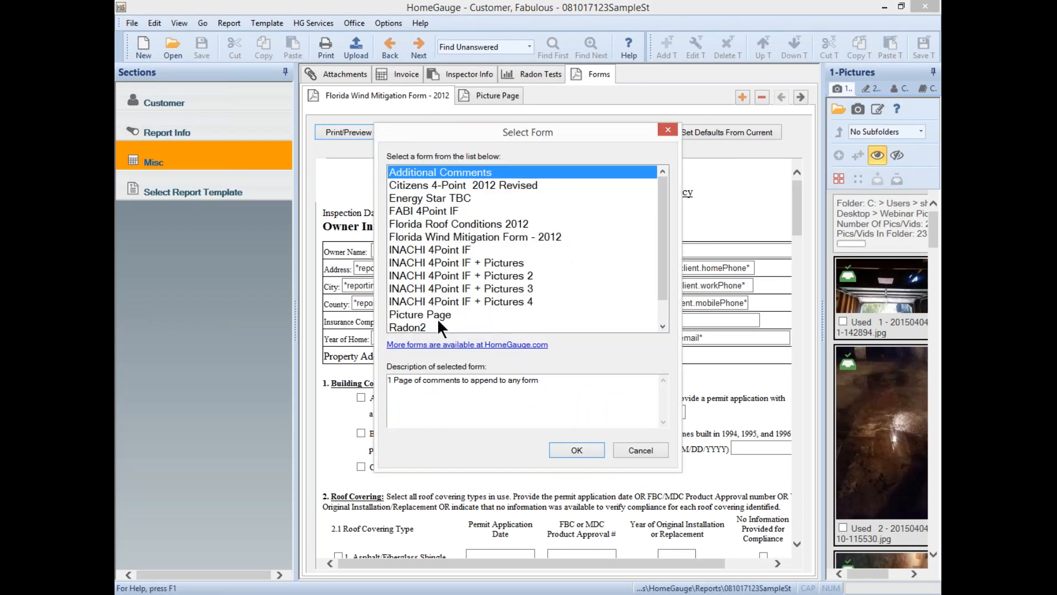
click(413, 325)
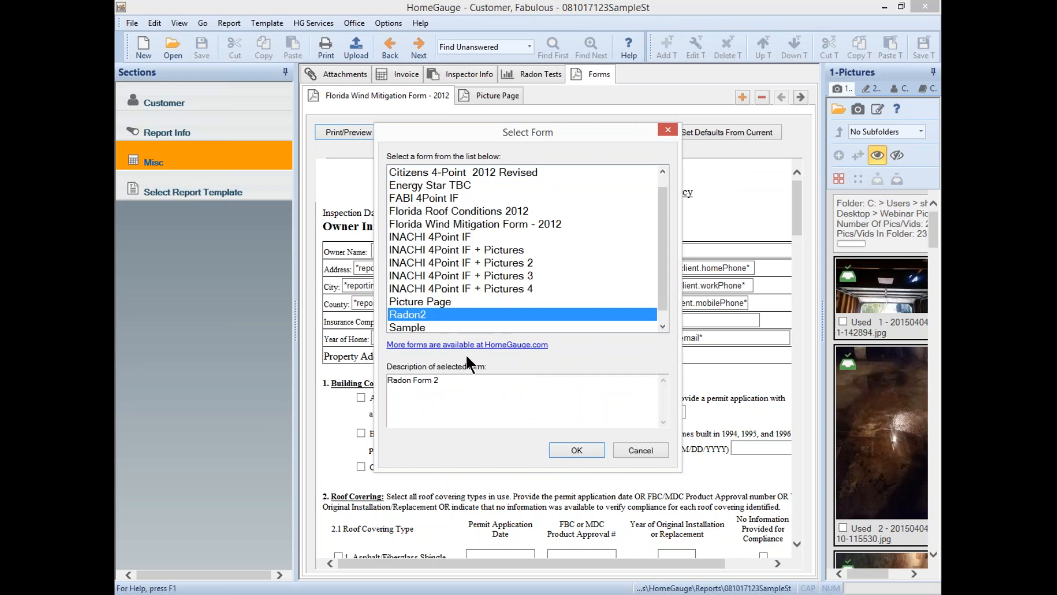
click(575, 449)
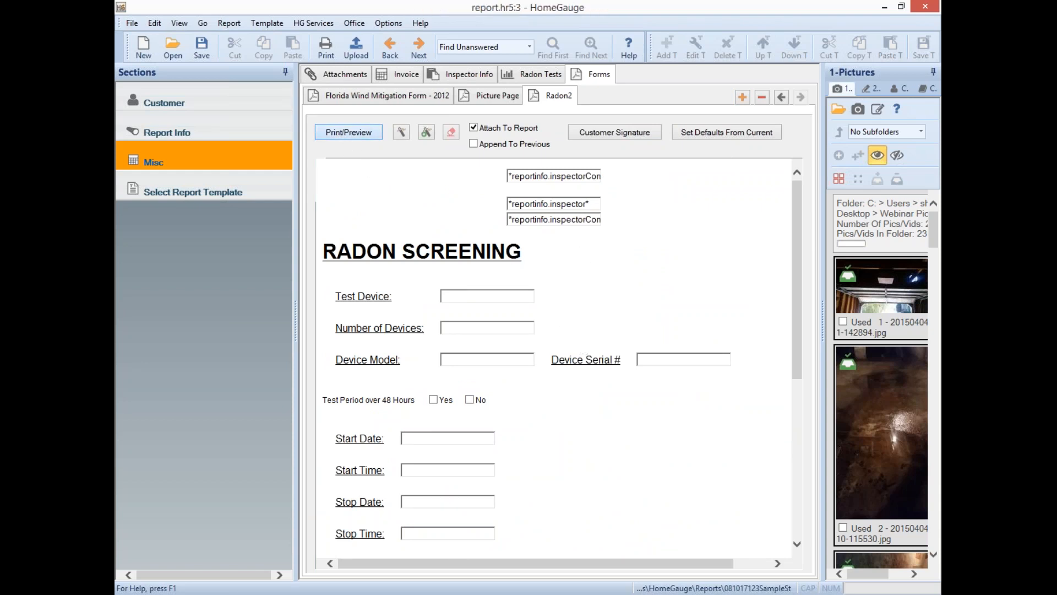
- Review the Radon2 print preview, close it, and return to the invoice with its 550.00 total
scroll(723, 439, down, 5)
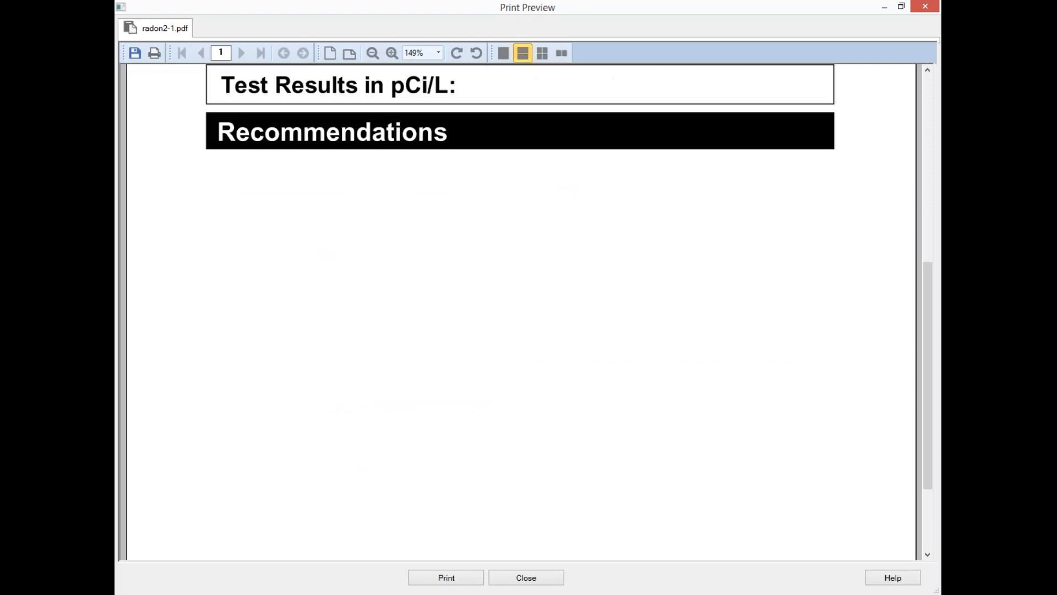
scroll(699, 523, up, 5)
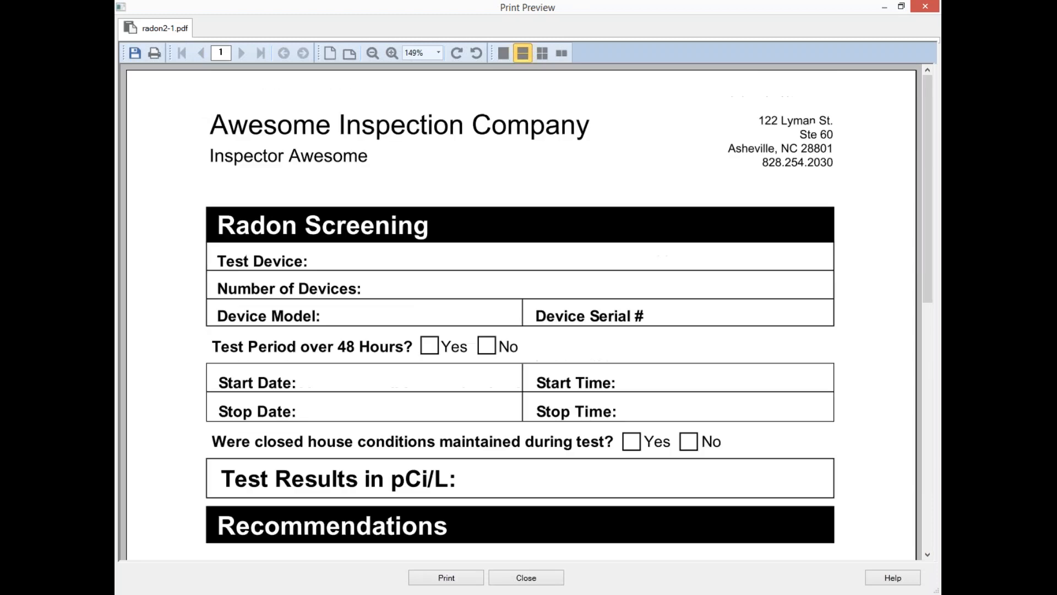
click(930, 5)
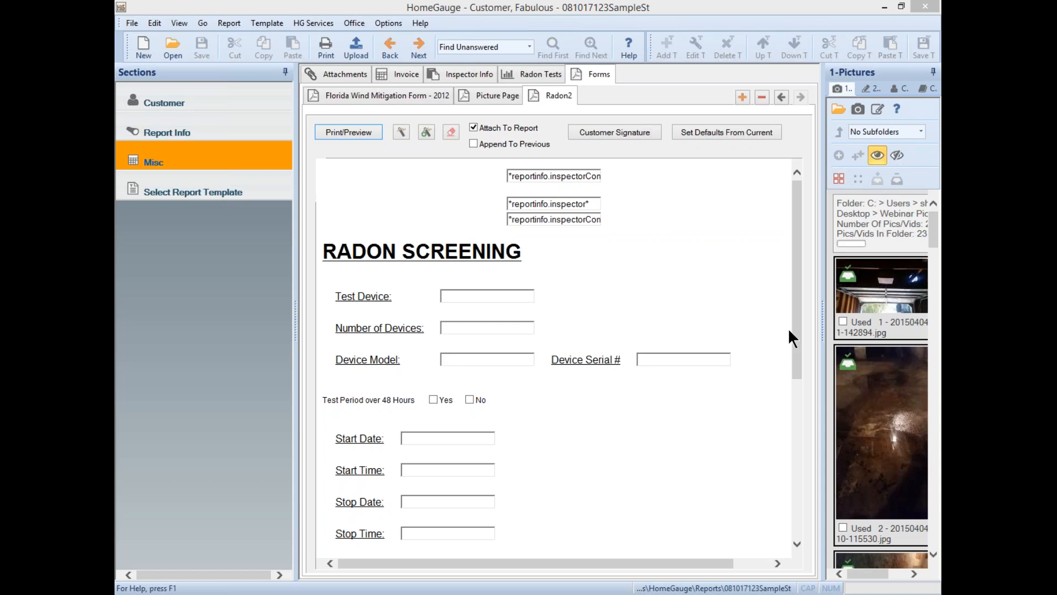
click(406, 75)
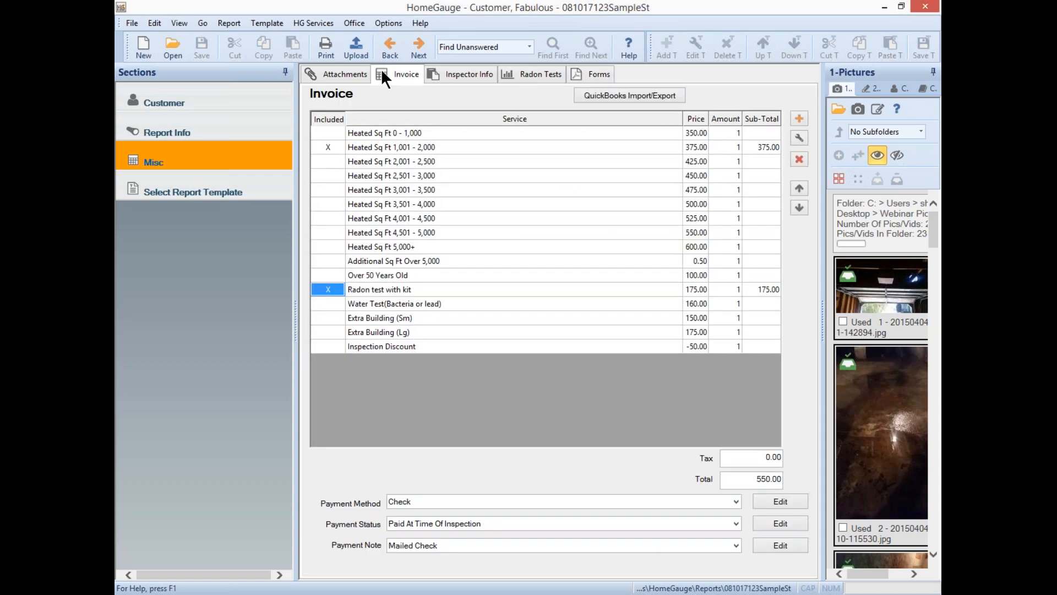
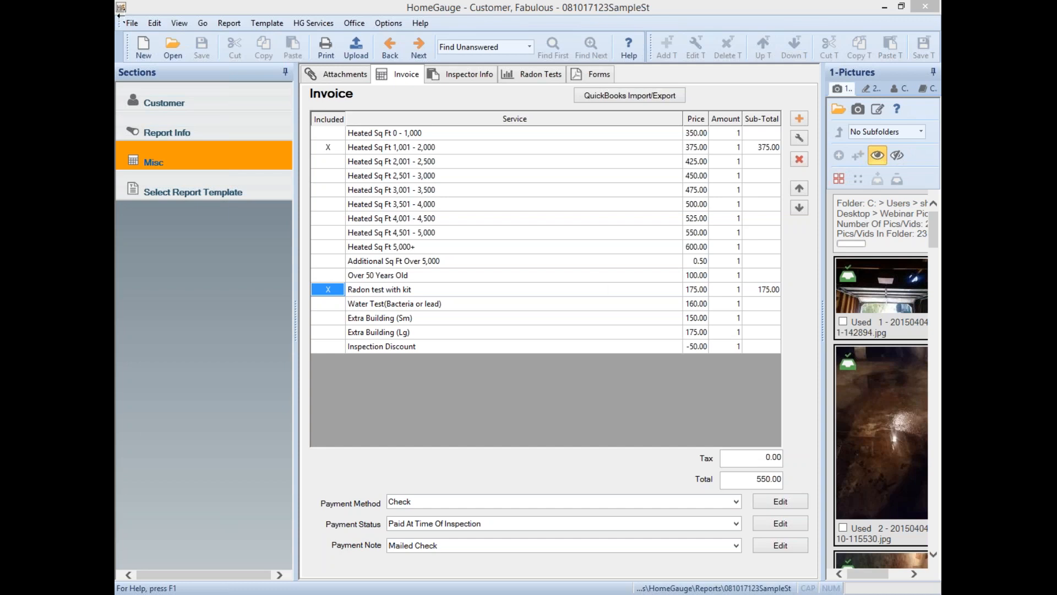
- Browse the Canada, Commercial, InterNACHI, Mold, North Carolina and Texas template categories
click(188, 193)
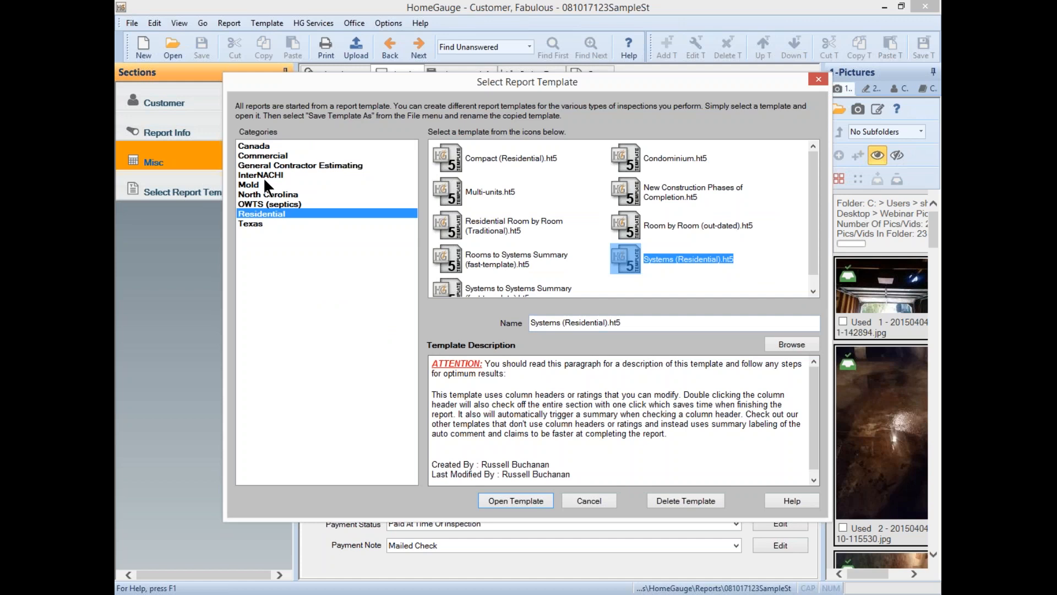
click(266, 146)
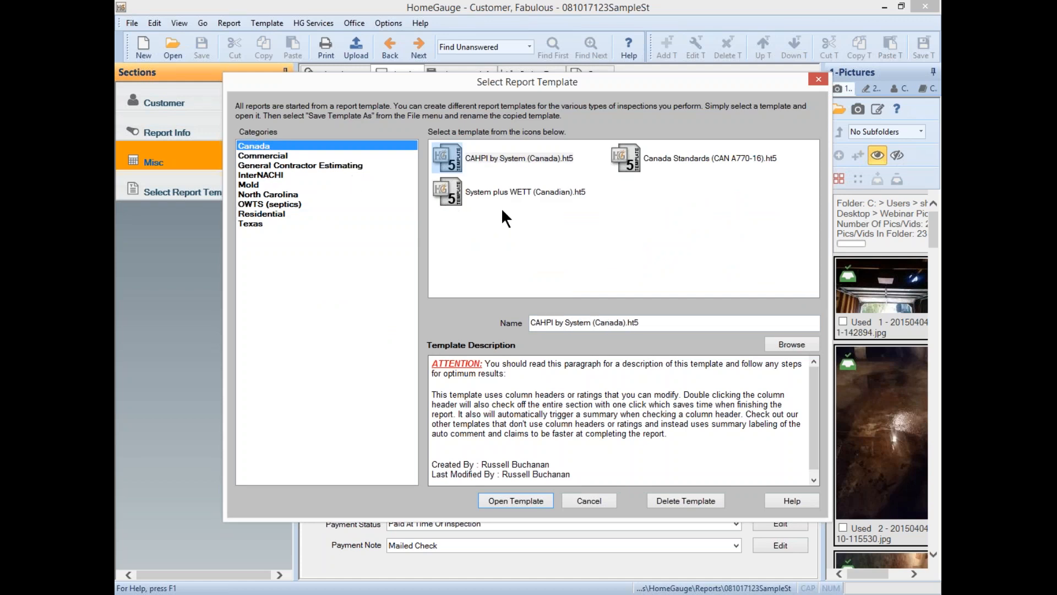
click(276, 154)
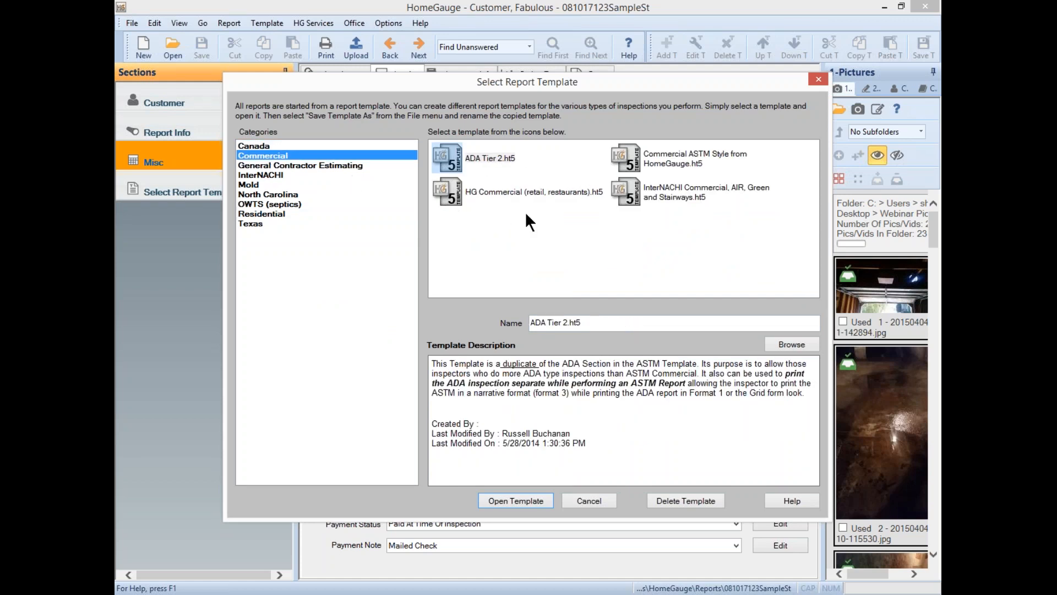
click(259, 174)
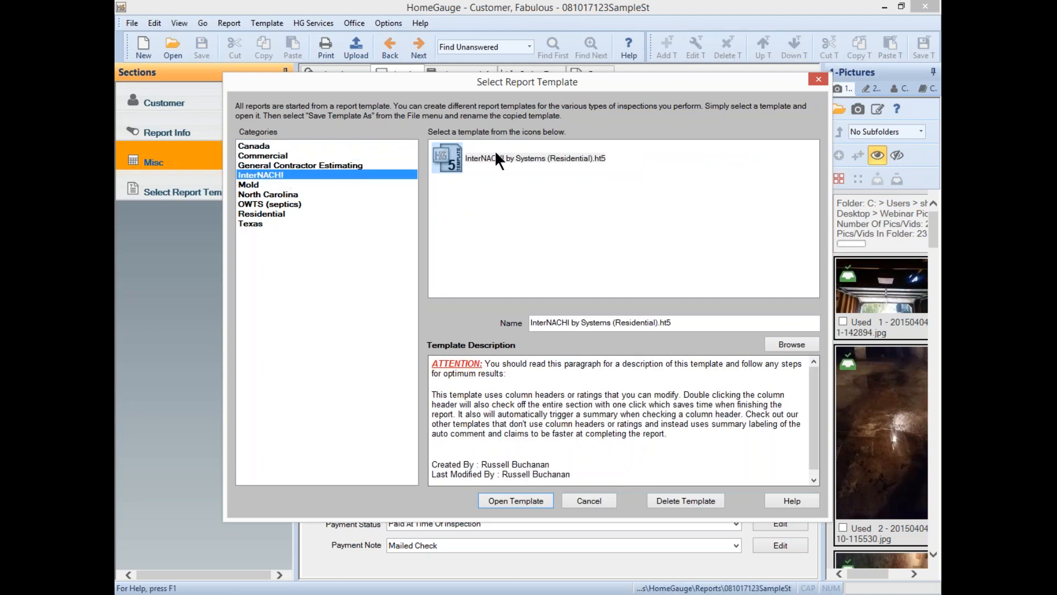
click(497, 157)
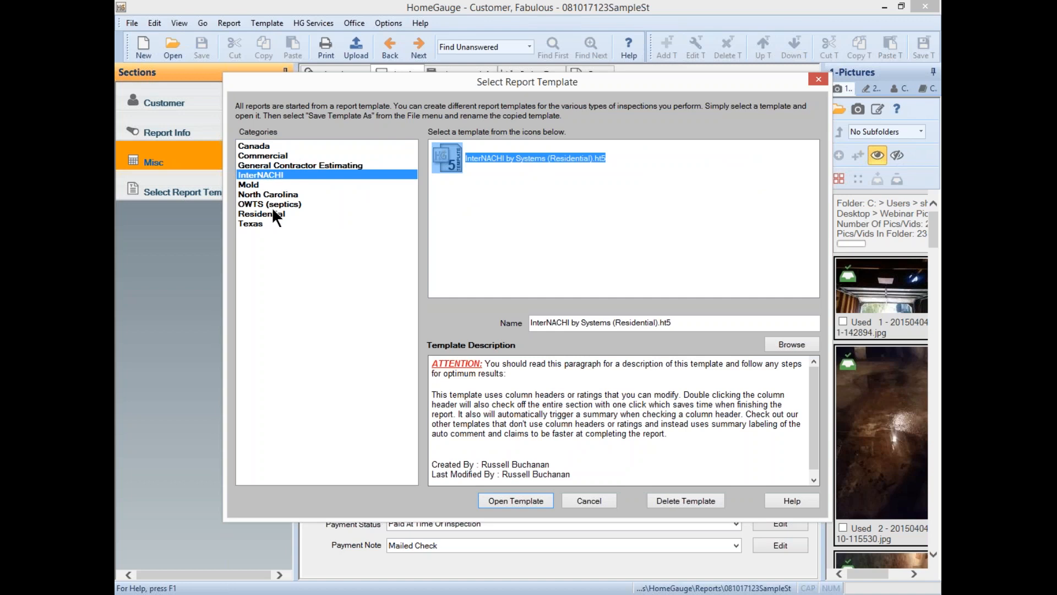
click(262, 185)
click(256, 195)
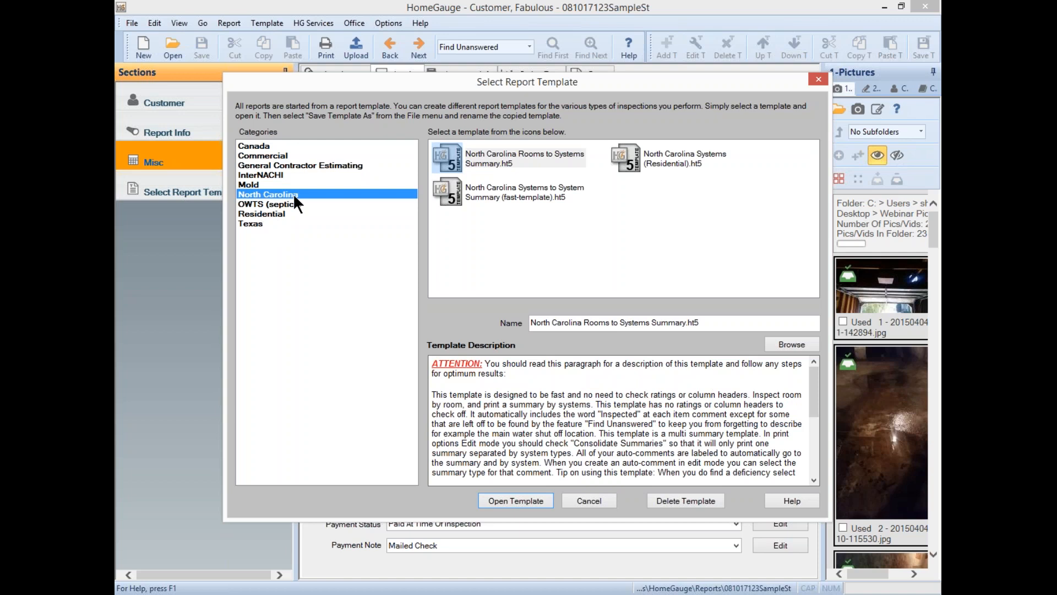
click(254, 221)
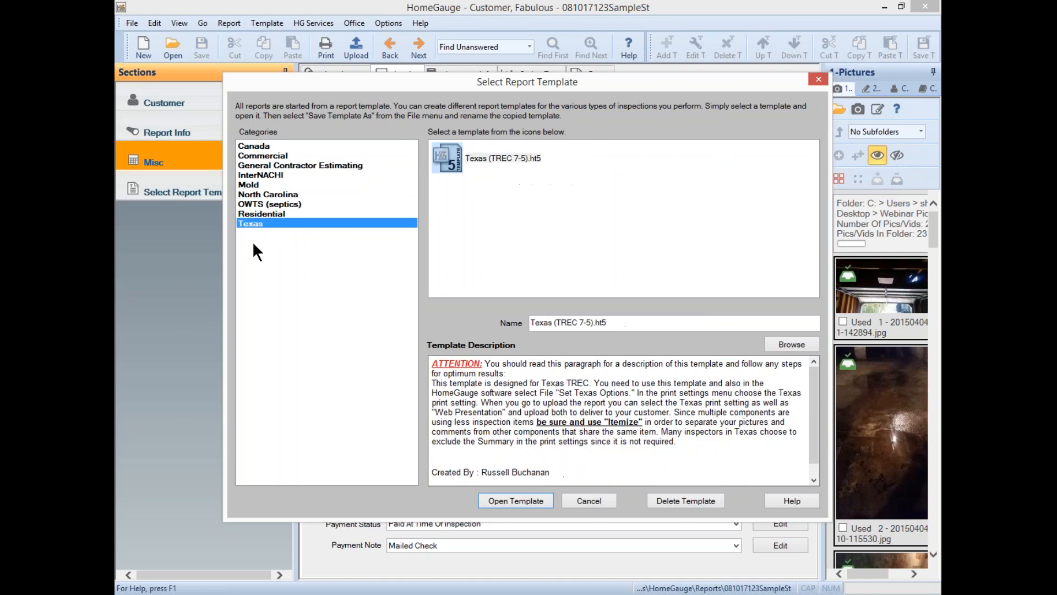
- List the Residential category templates, including Systems (Residential).ht5
click(315, 214)
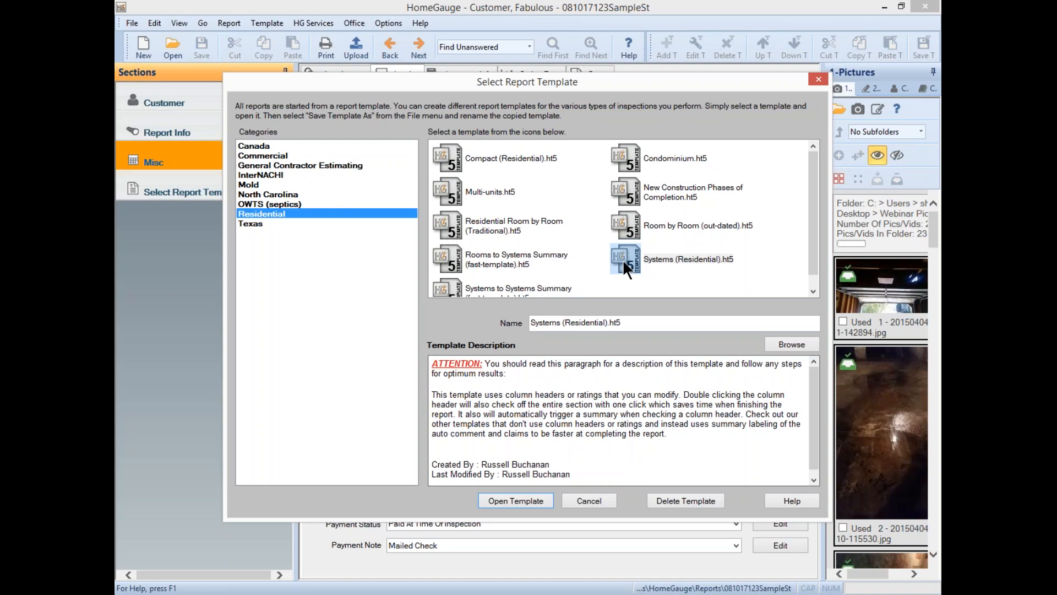
- Start the report from Systems (Residential).ht5 and show its General Info page
click(623, 259)
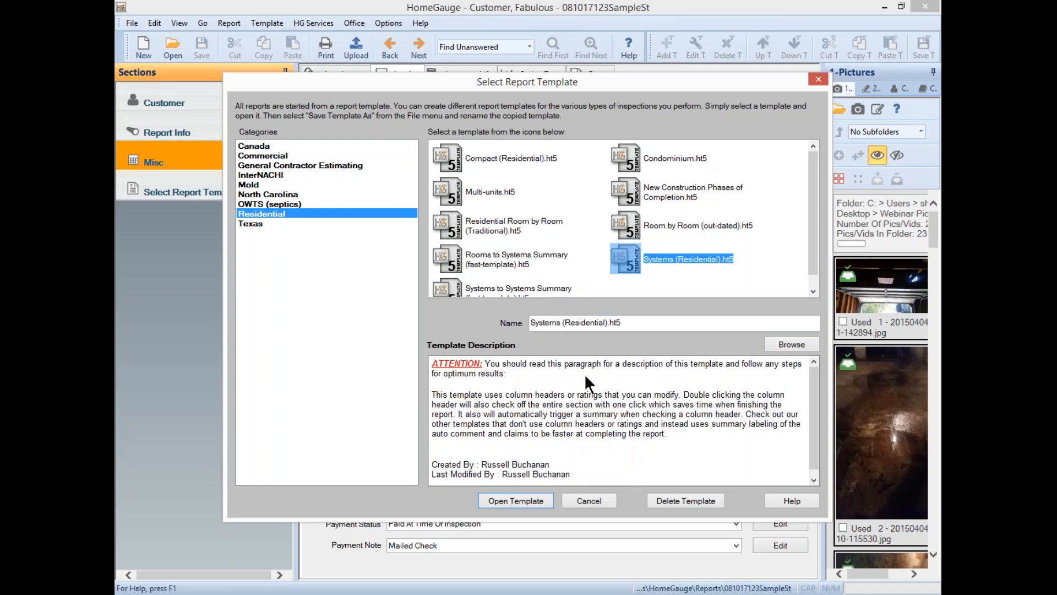
click(517, 501)
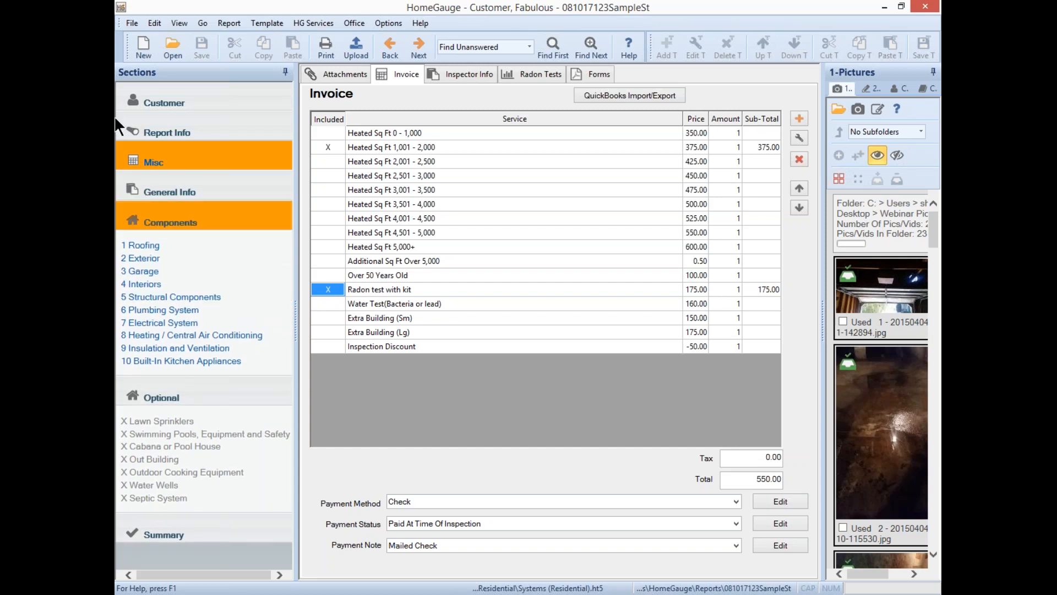
click(173, 189)
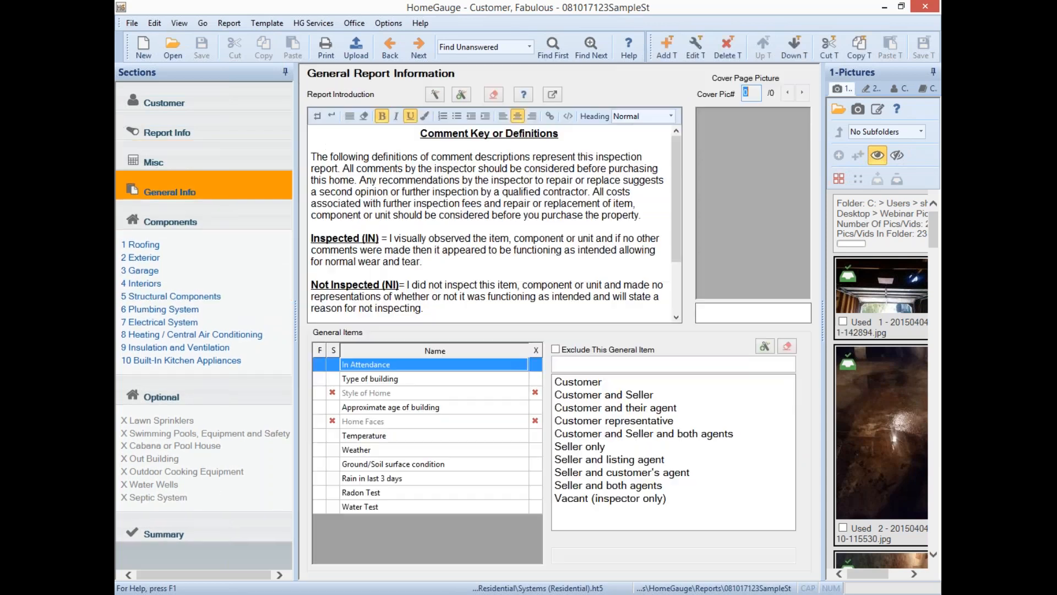
- Glance at the Roofing items, then return to the top of the General Info introduction
drag(677, 164, 682, 242)
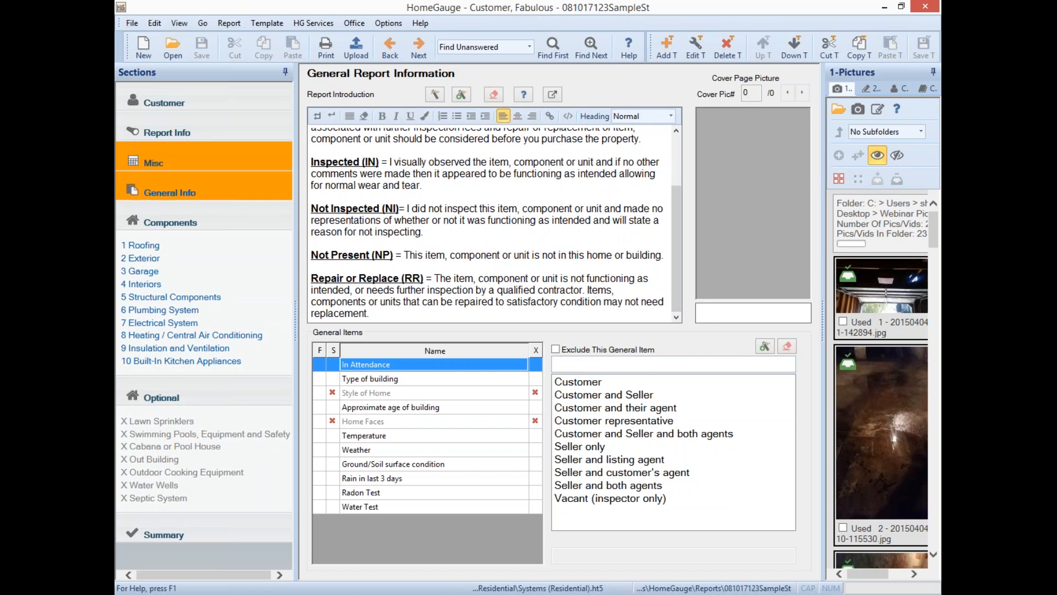
click(178, 247)
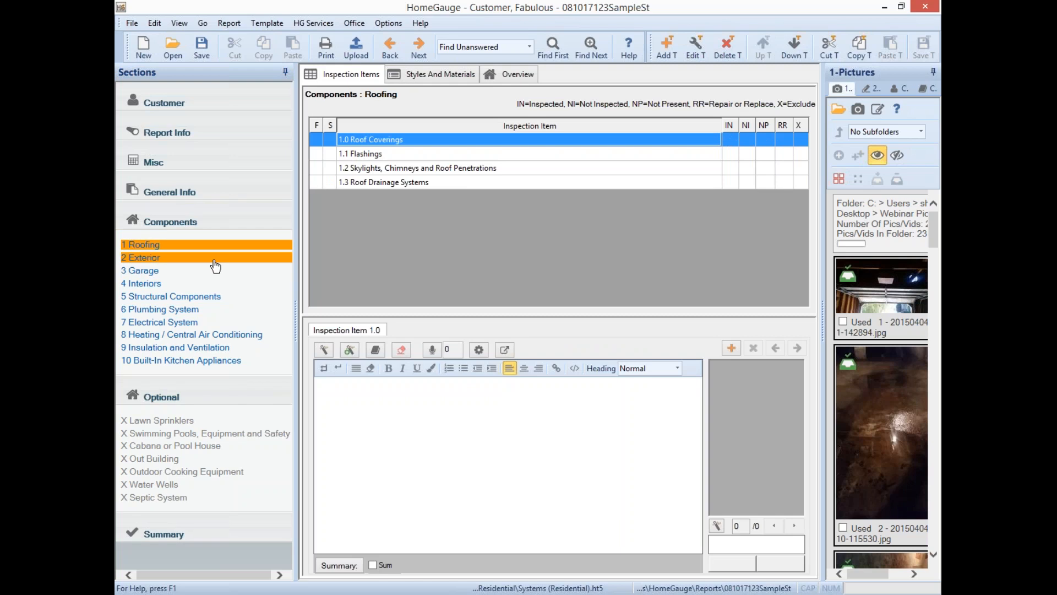
click(187, 189)
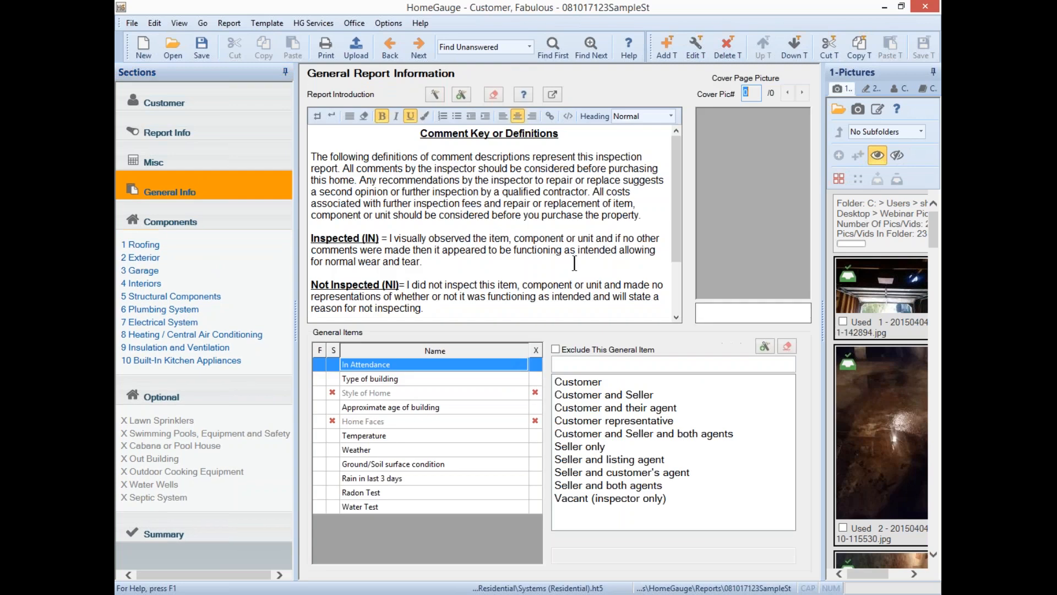
drag(672, 151, 683, 252)
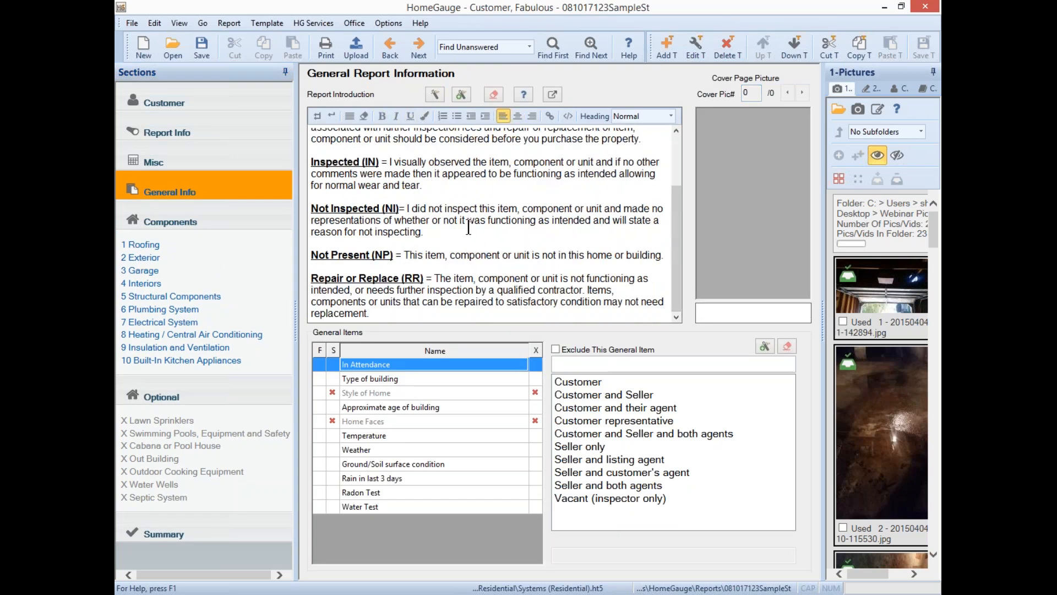
key(ctrl+Home)
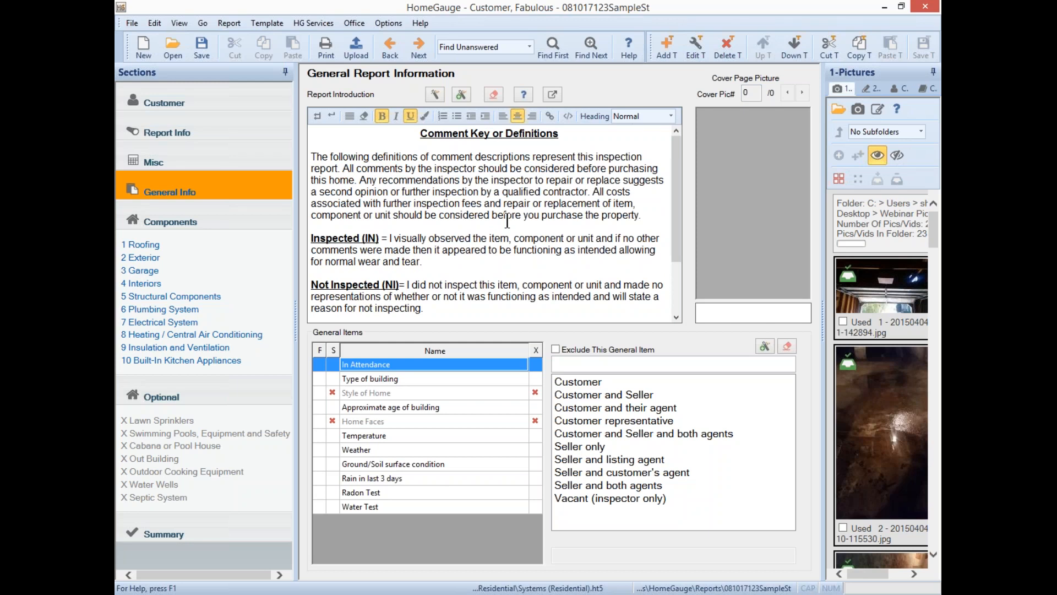
click(435, 92)
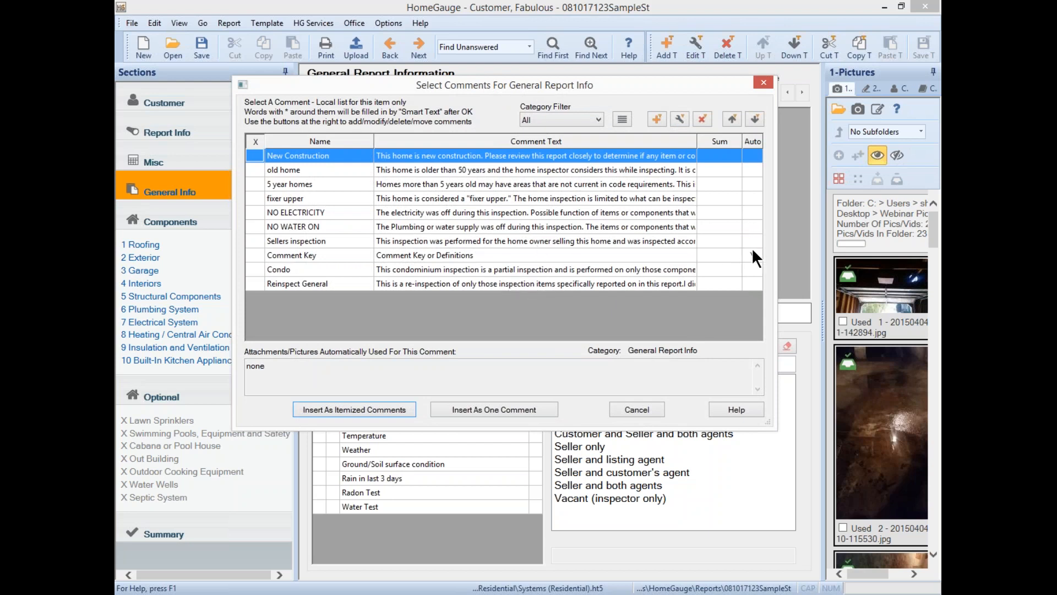
click(490, 255)
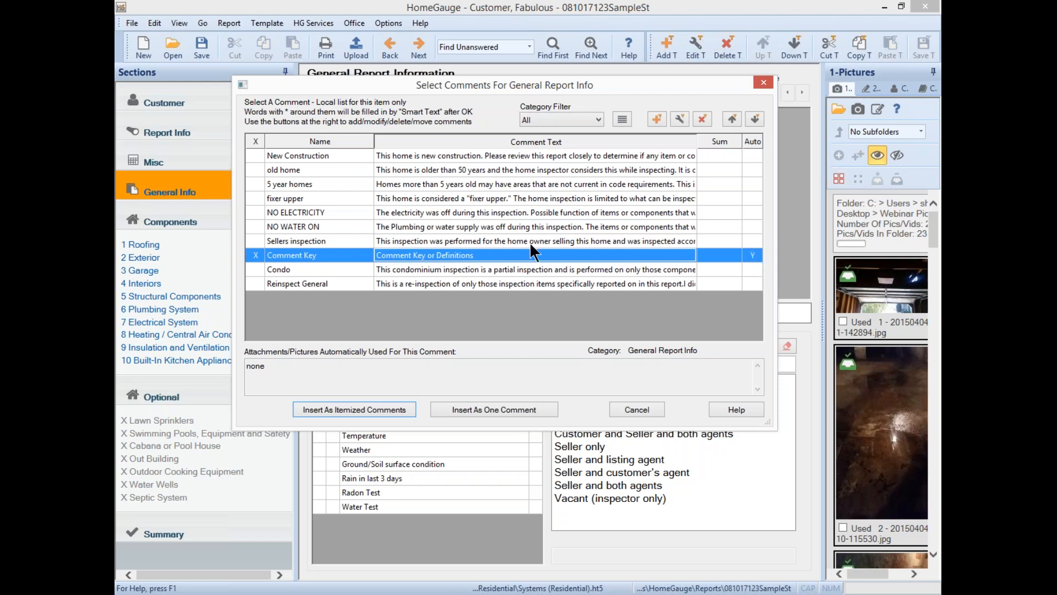
click(451, 255)
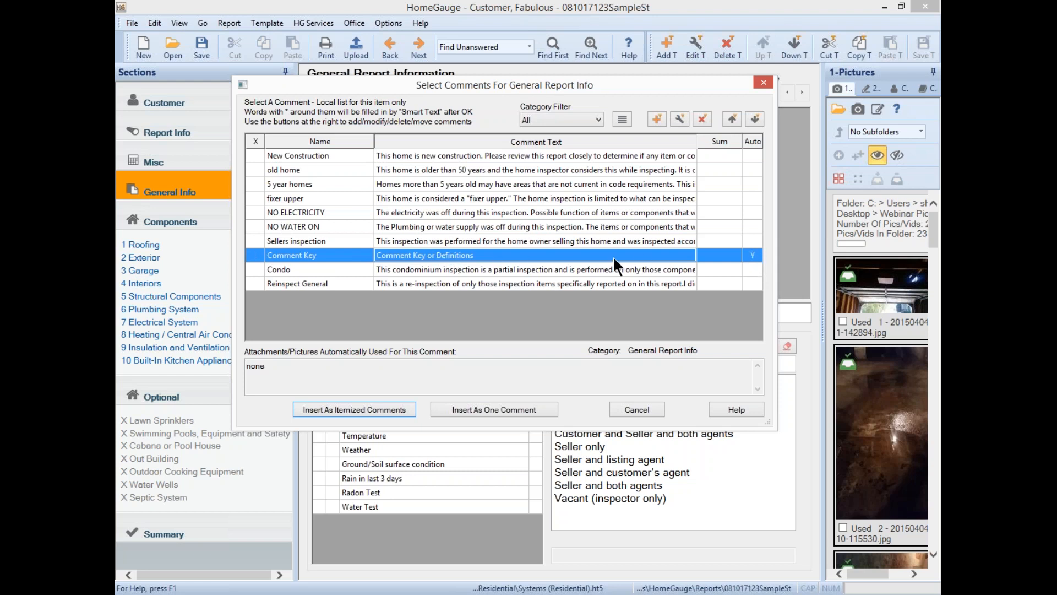
click(562, 257)
click(680, 118)
click(594, 477)
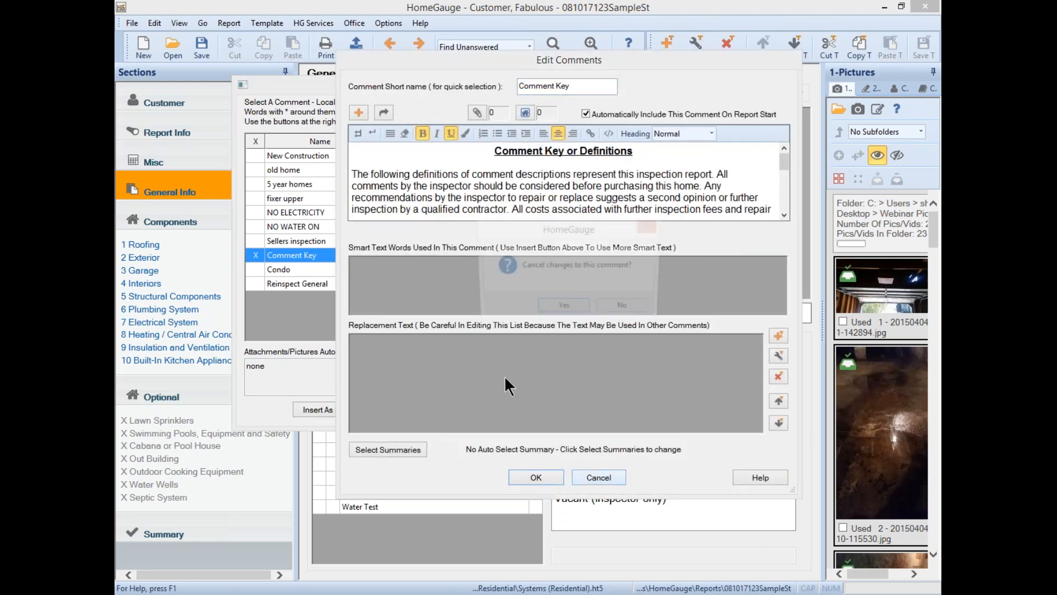
click(566, 309)
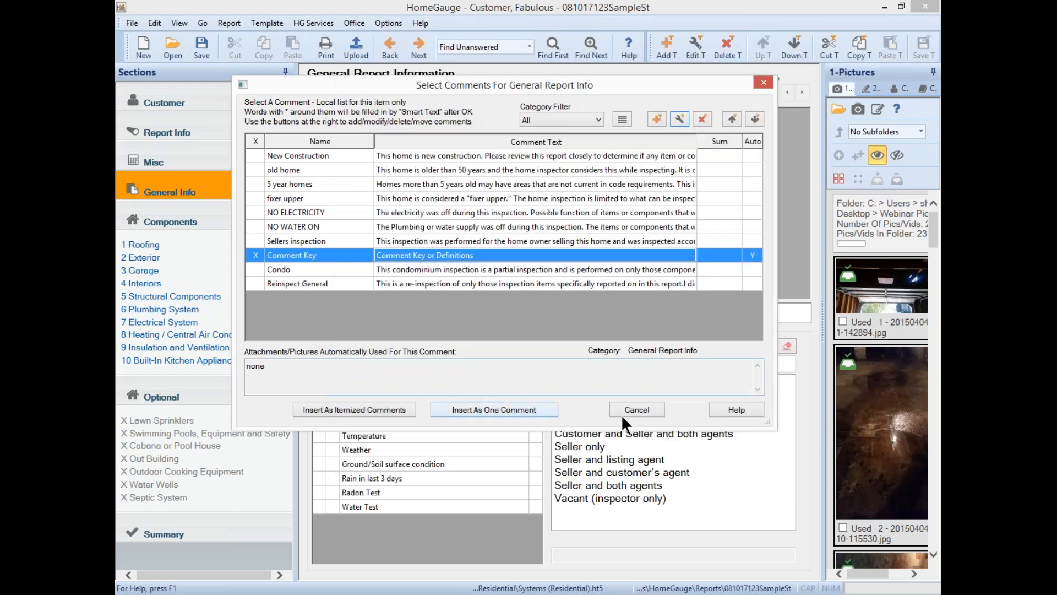
click(630, 404)
click(416, 248)
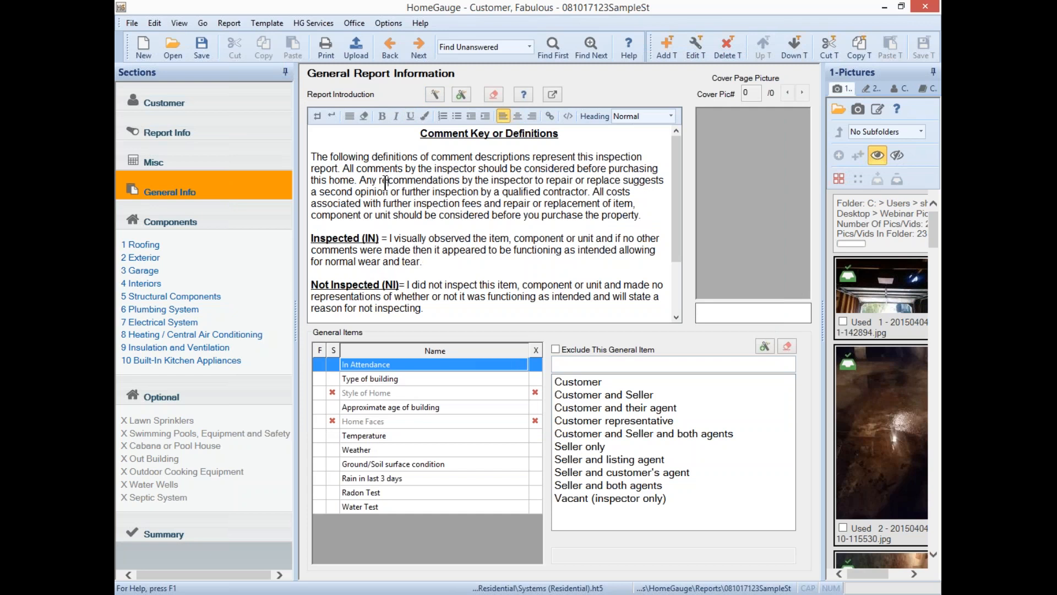
- Scroll the pictures panel to the house photo (picture 23) and drag it toward Cover Page Picture
click(484, 265)
drag(932, 235, 941, 531)
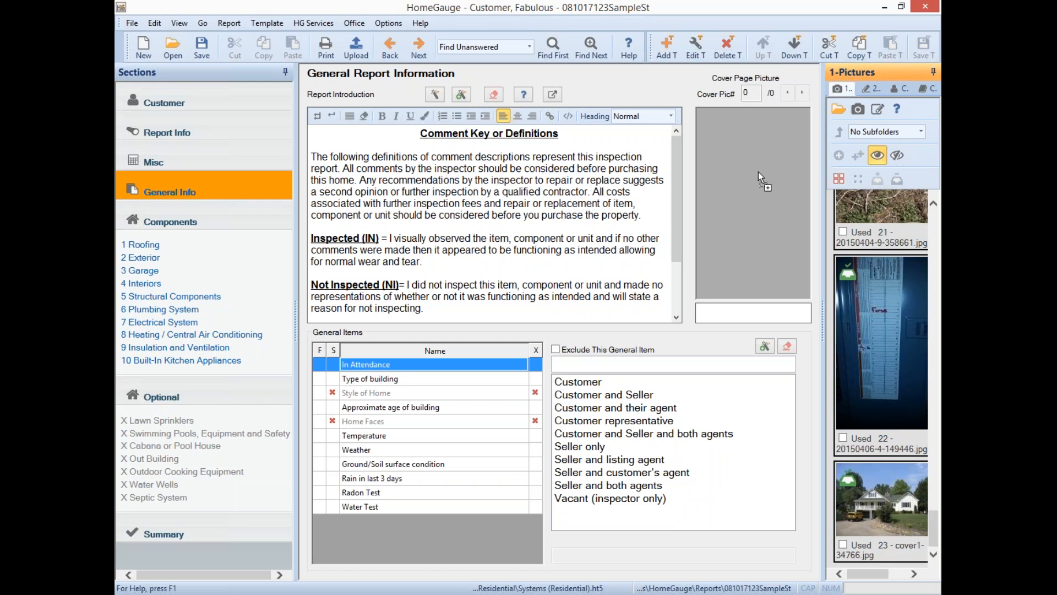
drag(789, 236, 788, 236)
drag(889, 480, 743, 242)
- Drop the house photo on Cover Page Picture and set it to Small, 320 x 240
drag(770, 200, 771, 200)
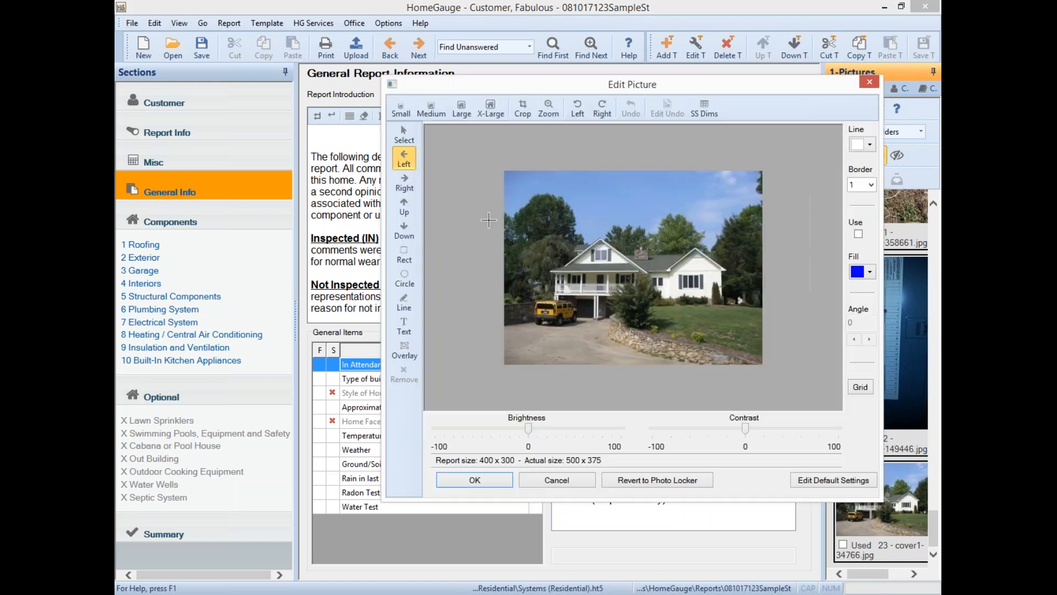
click(399, 106)
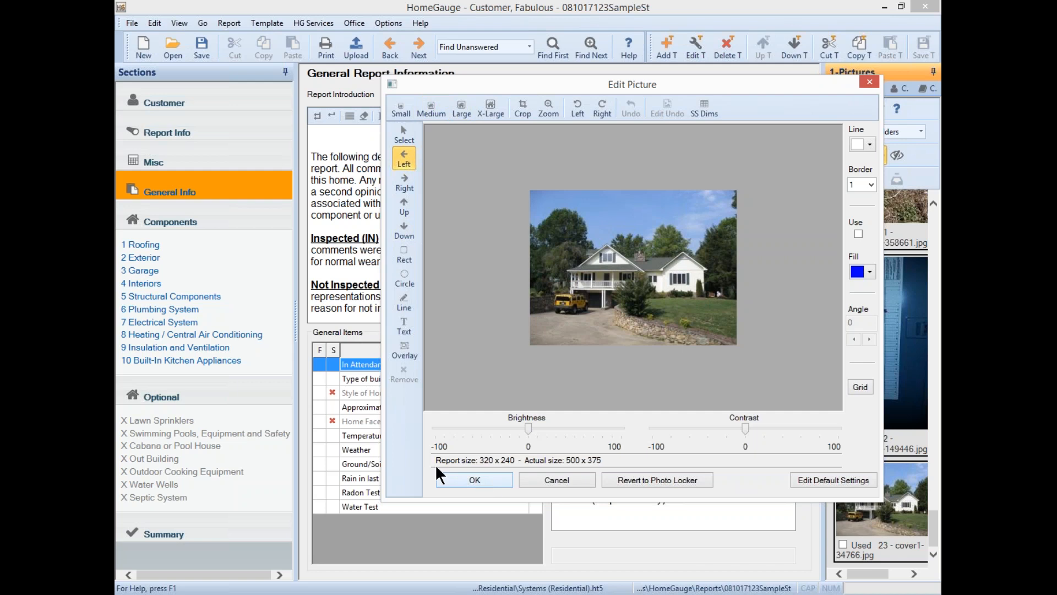
click(483, 493)
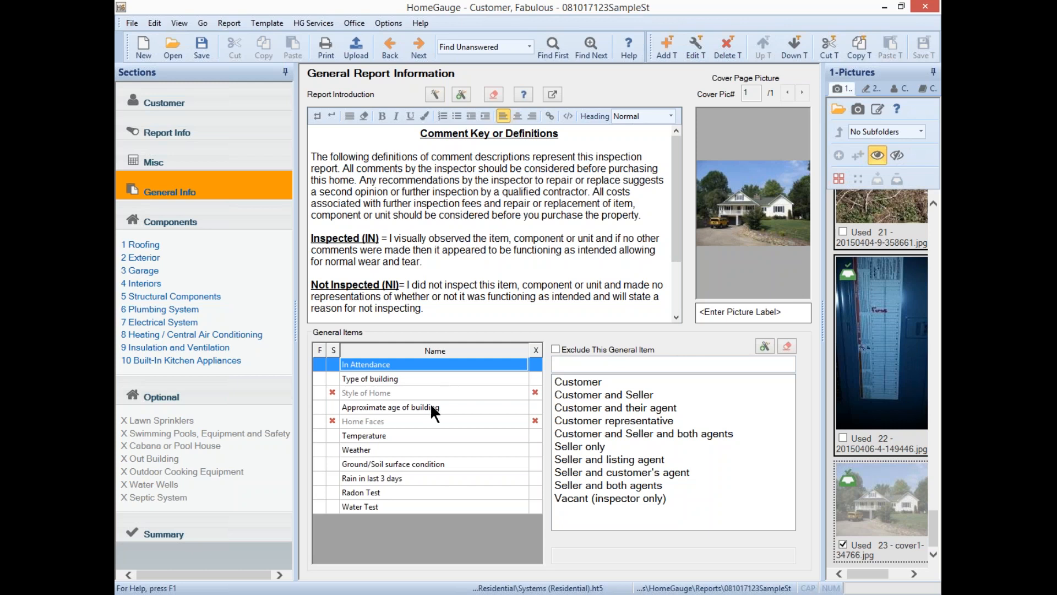
- Record customer and agent attending, Condominium, Under 10 Years, Below 65 (F) and Light Rain
click(621, 408)
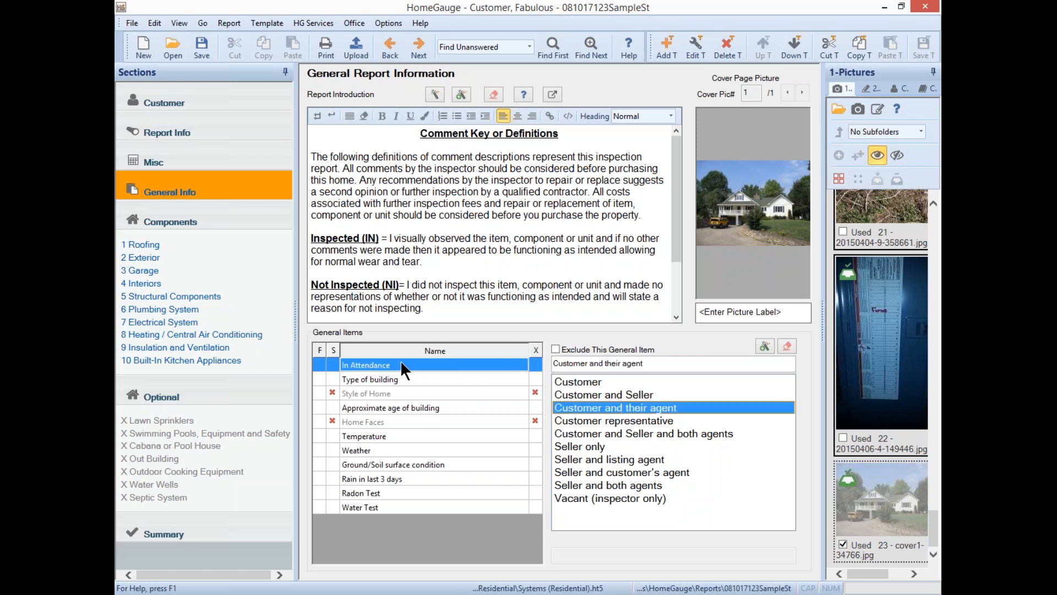
click(405, 378)
click(609, 405)
click(440, 407)
click(605, 409)
click(441, 436)
click(575, 418)
click(435, 445)
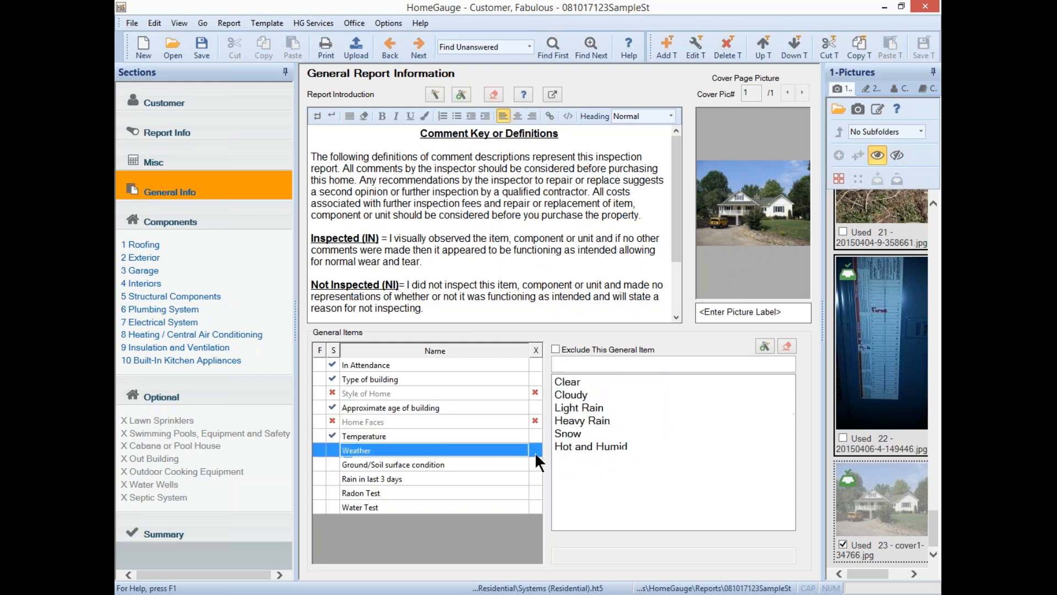
click(584, 408)
- Include Home Faces with NE, and exclude Ground/Soil surface condition from the report
click(353, 421)
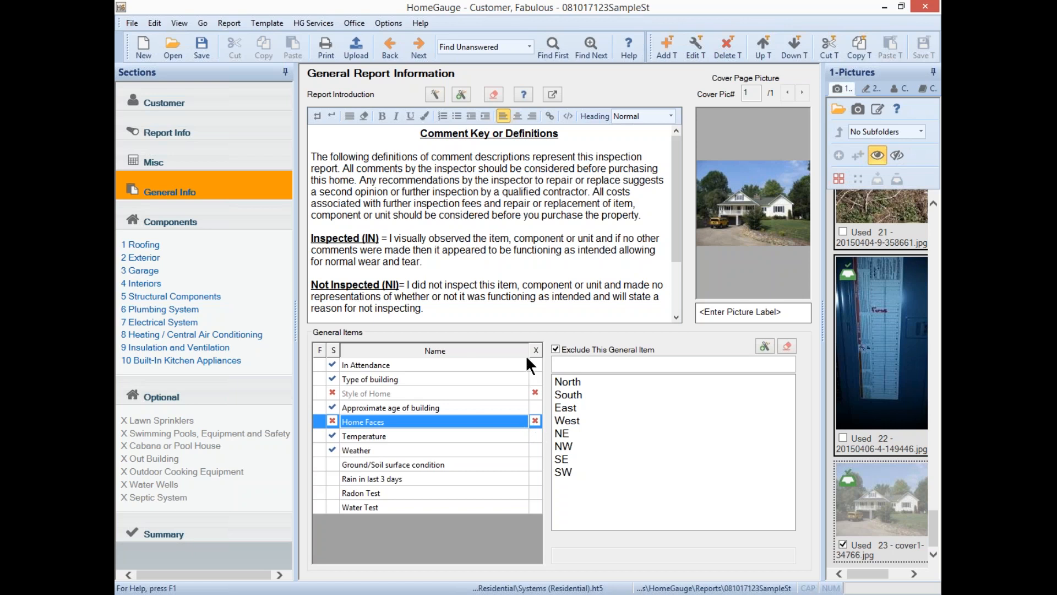
click(539, 420)
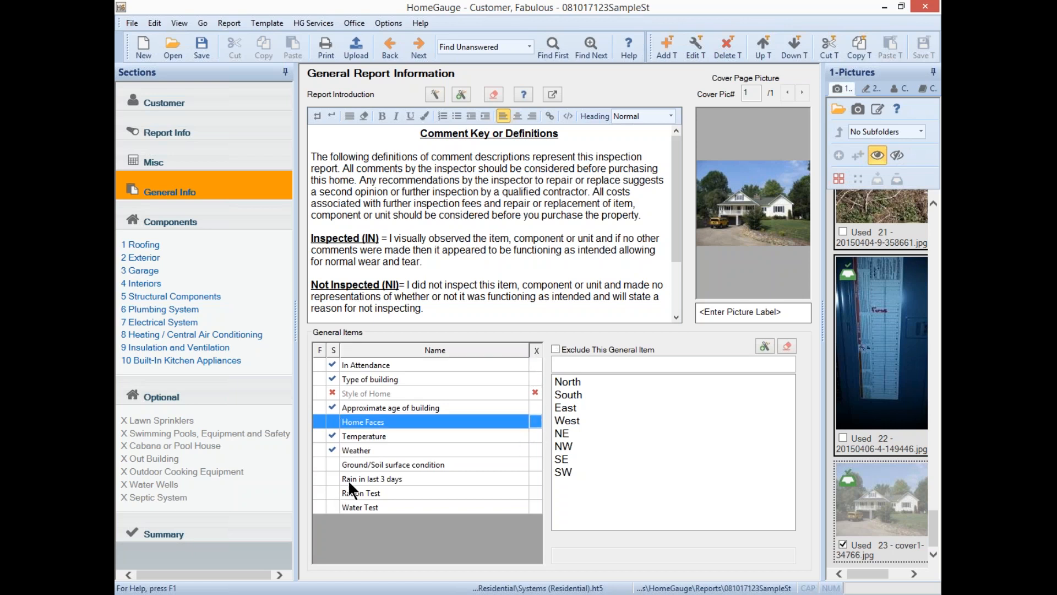
click(573, 434)
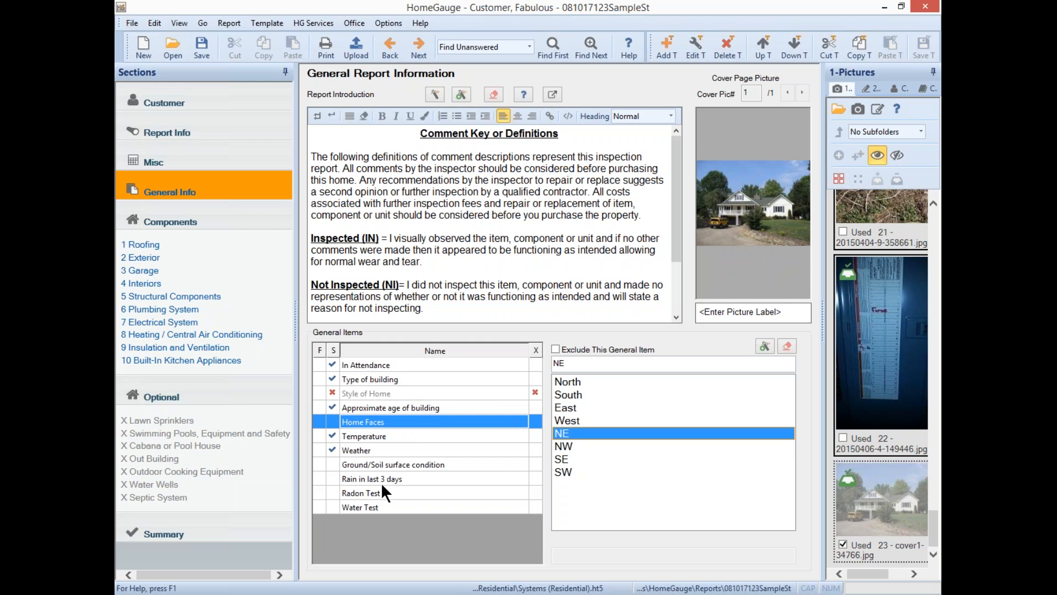
click(394, 466)
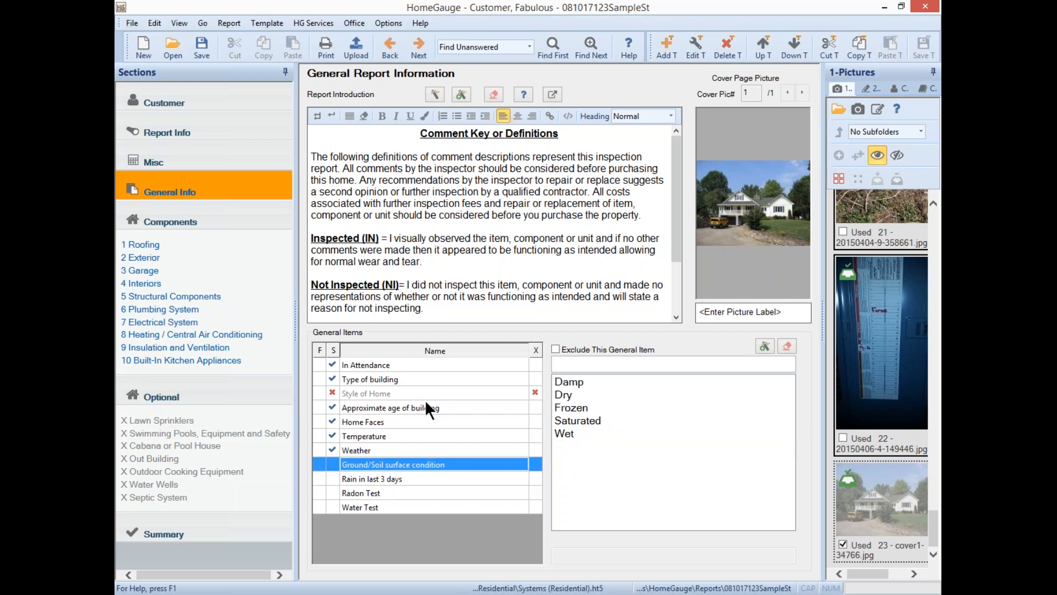
click(536, 465)
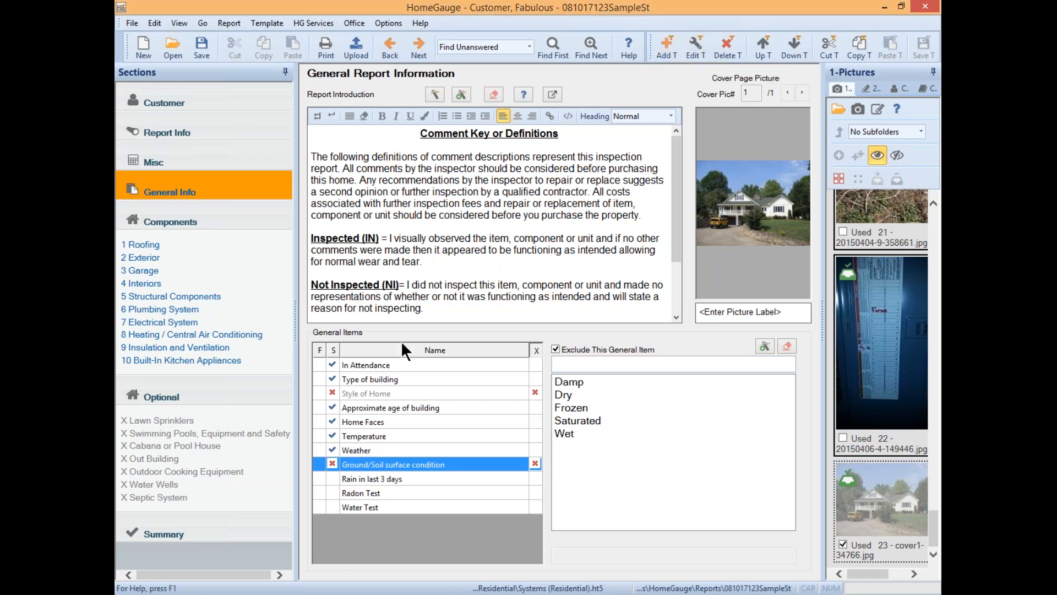
click(391, 365)
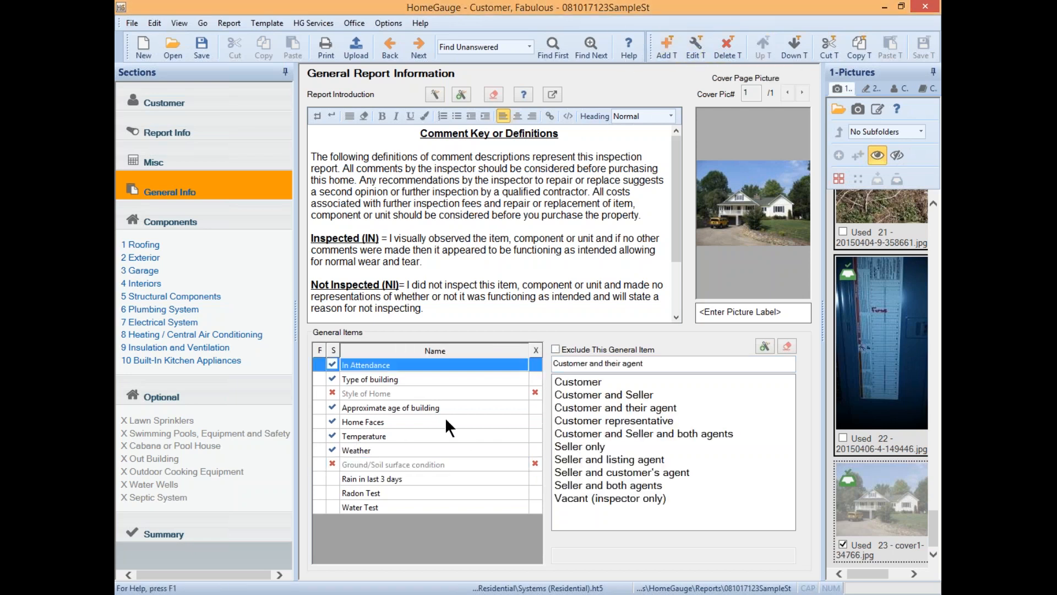
click(395, 410)
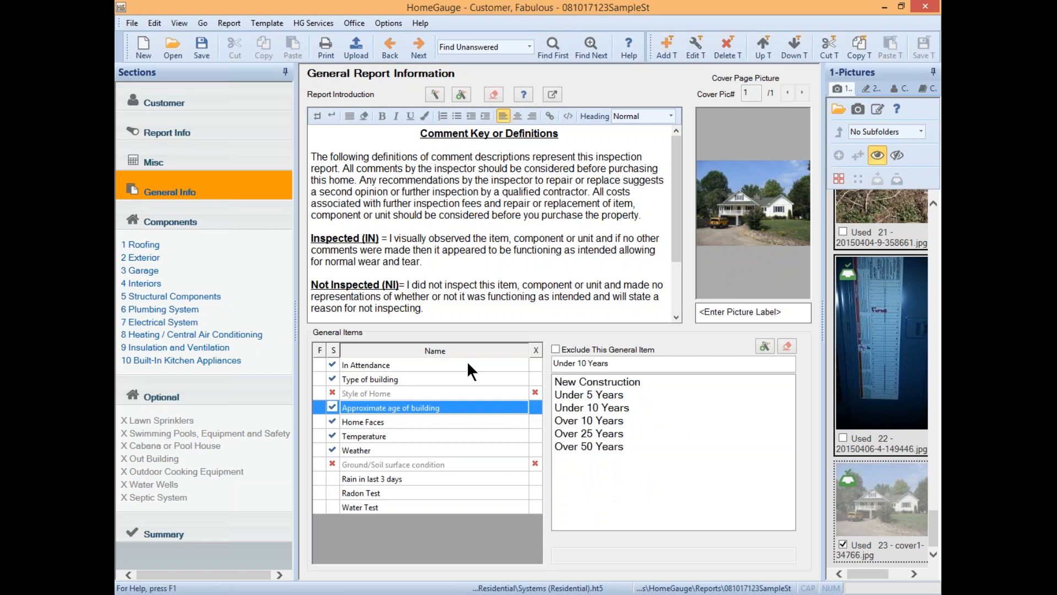
click(695, 45)
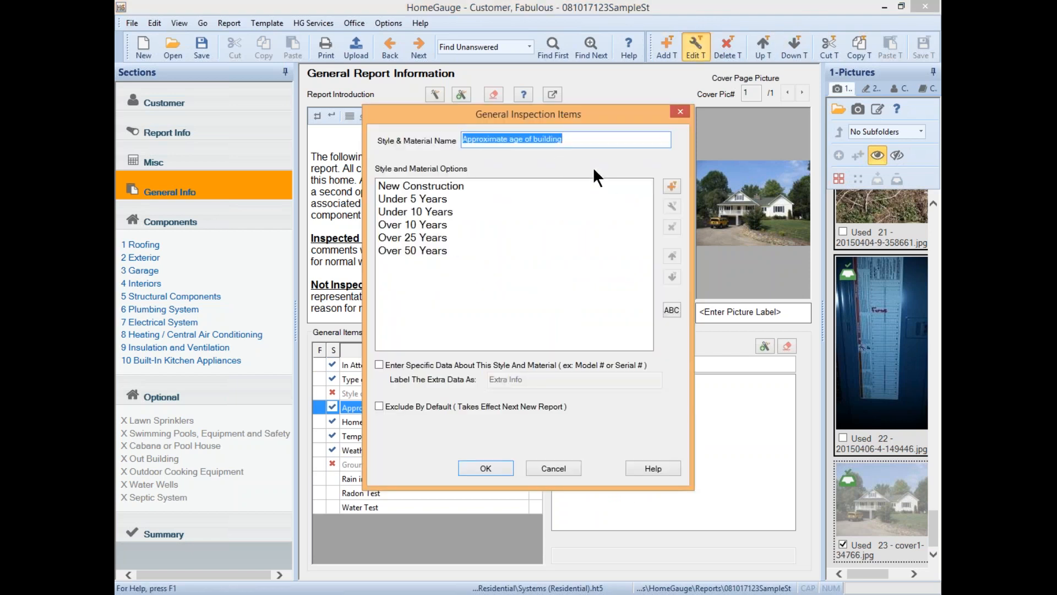
click(532, 138)
click(580, 137)
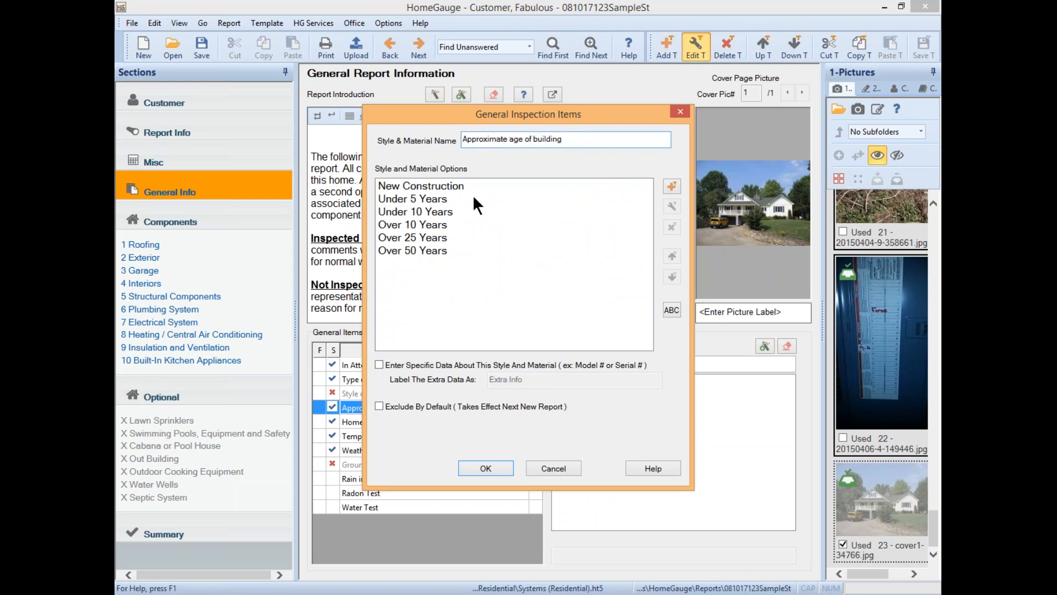
click(672, 188)
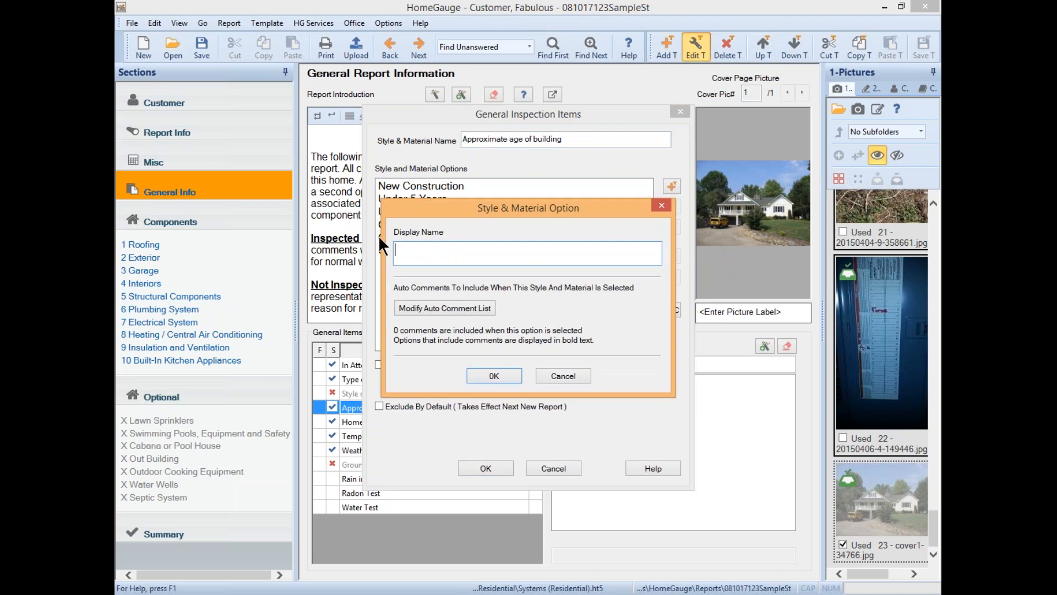
click(554, 376)
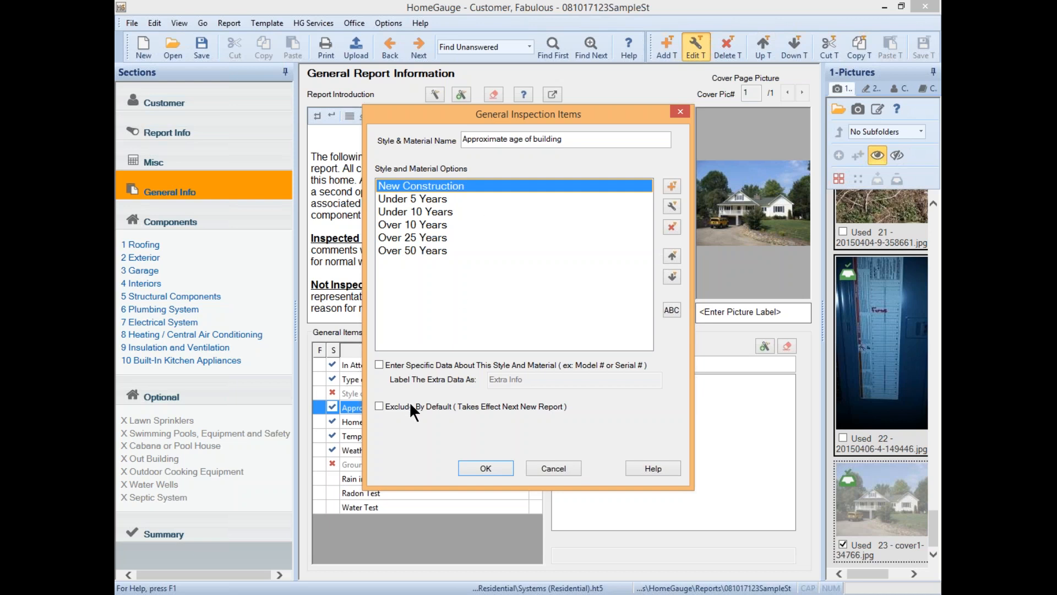
click(379, 407)
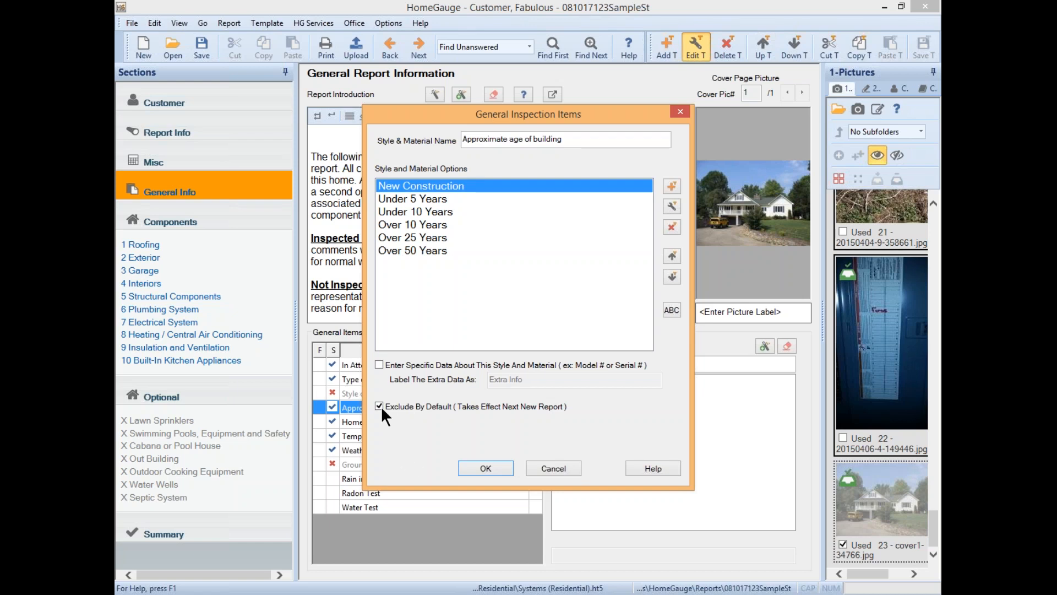
click(553, 468)
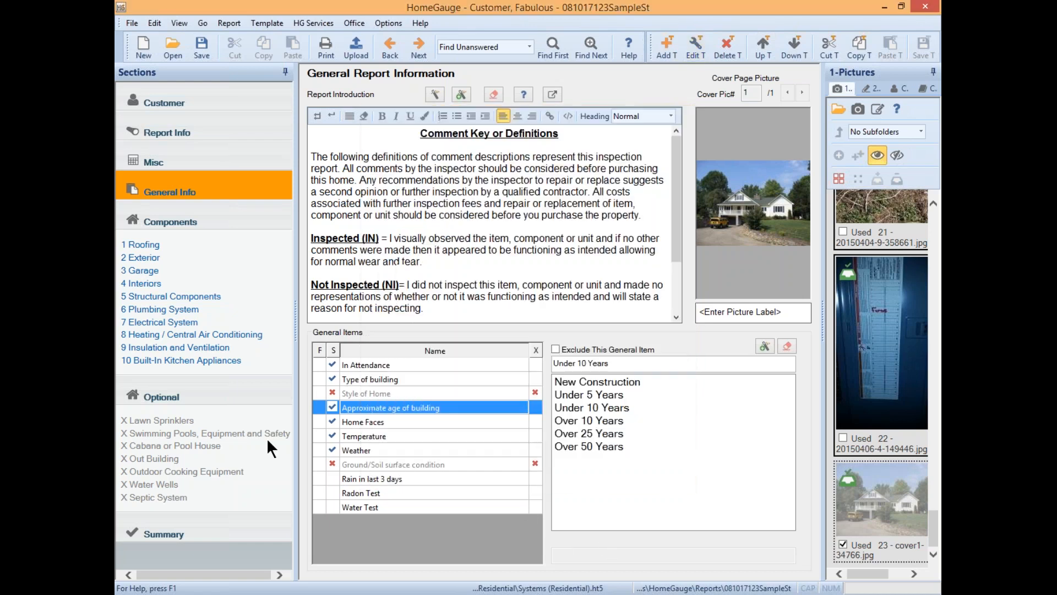
- Exclude Rain in last 3 days, select Radon Test, and show the Components section list
click(426, 478)
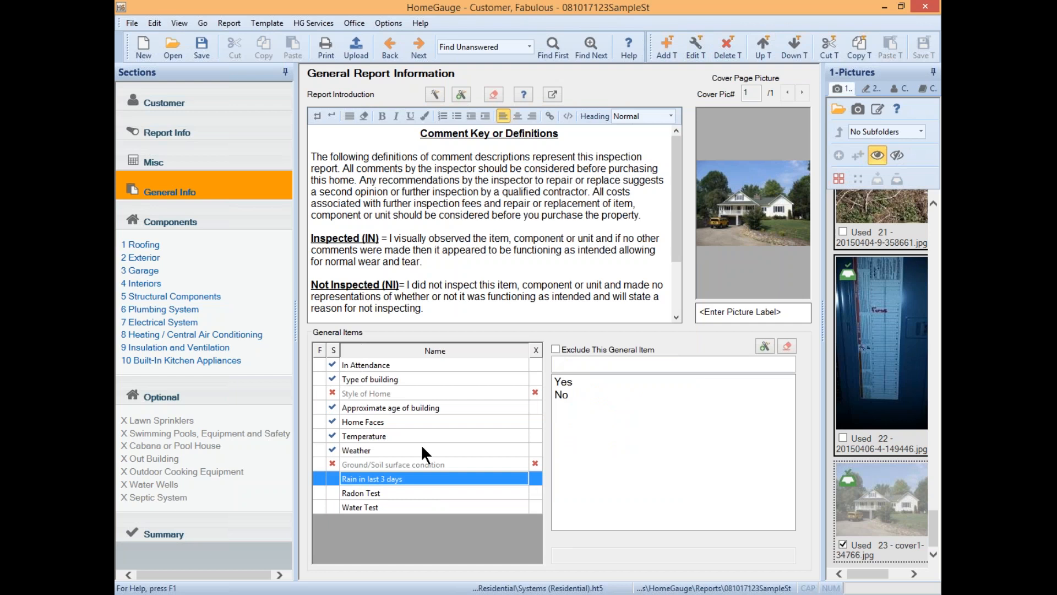
click(531, 477)
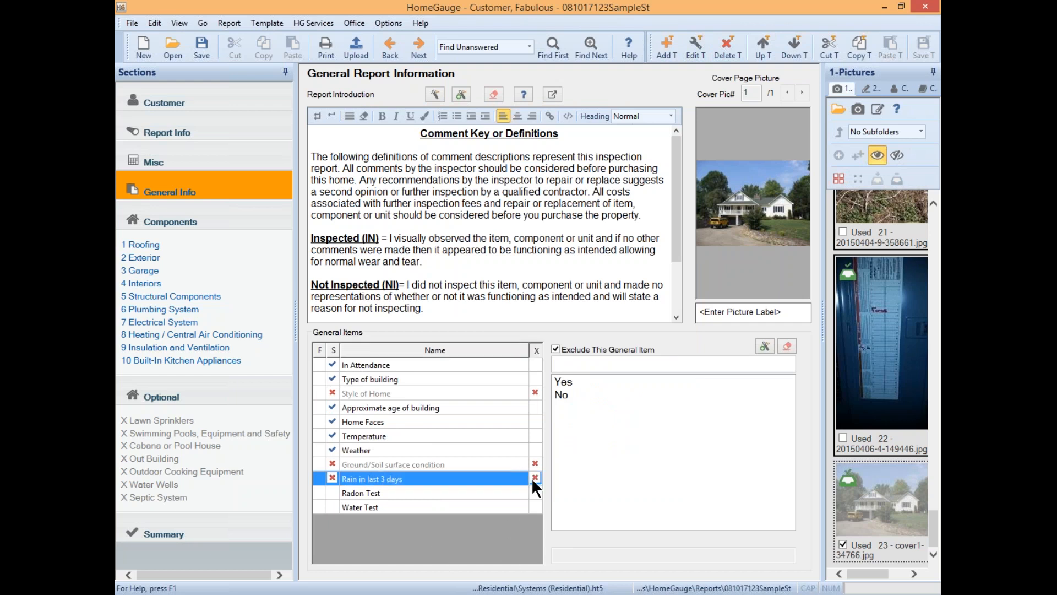
click(440, 490)
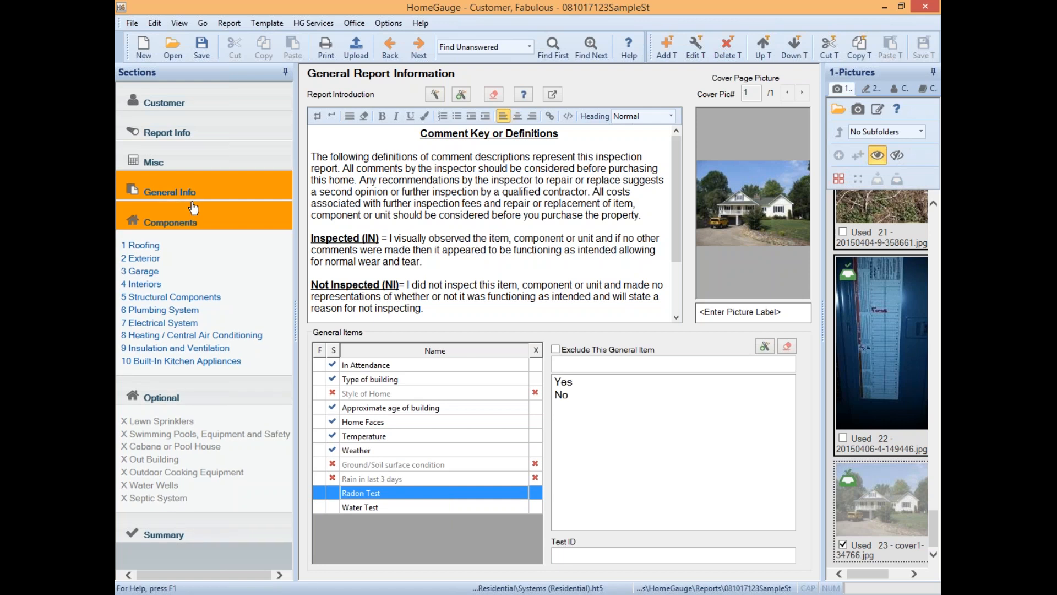
click(196, 222)
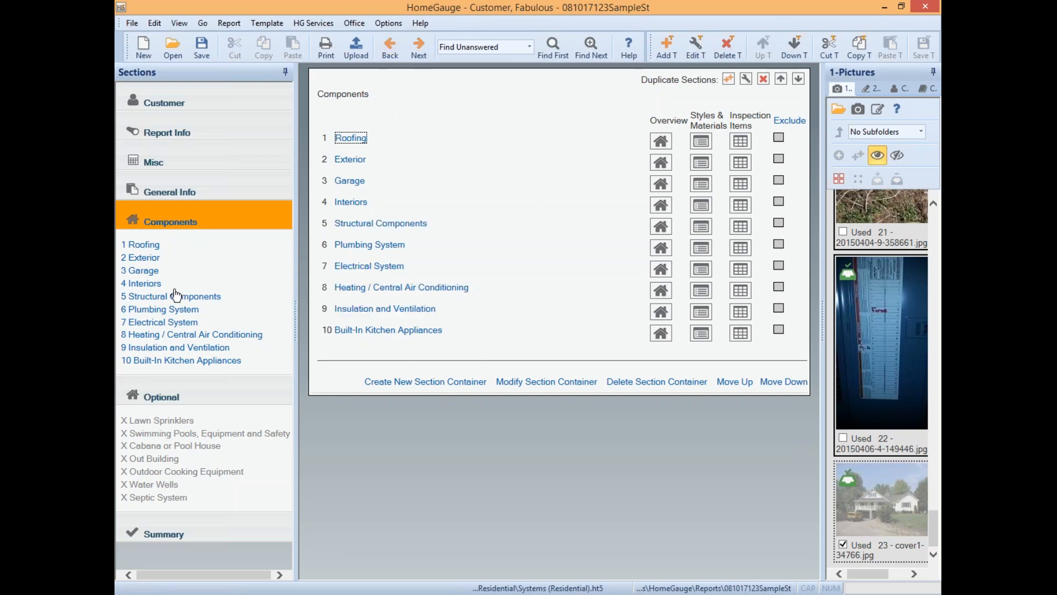
click(348, 161)
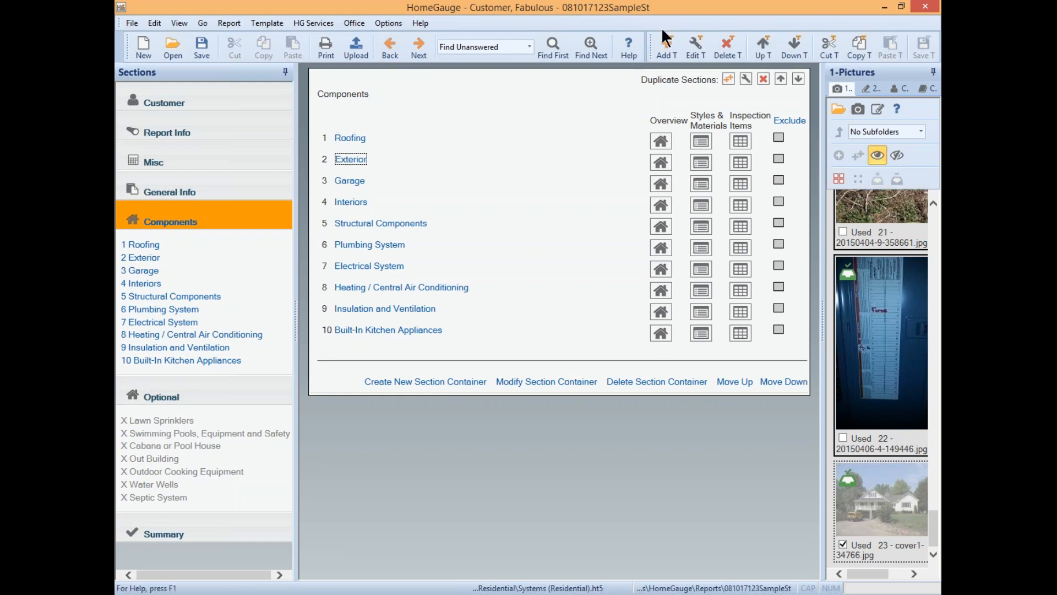
click(692, 44)
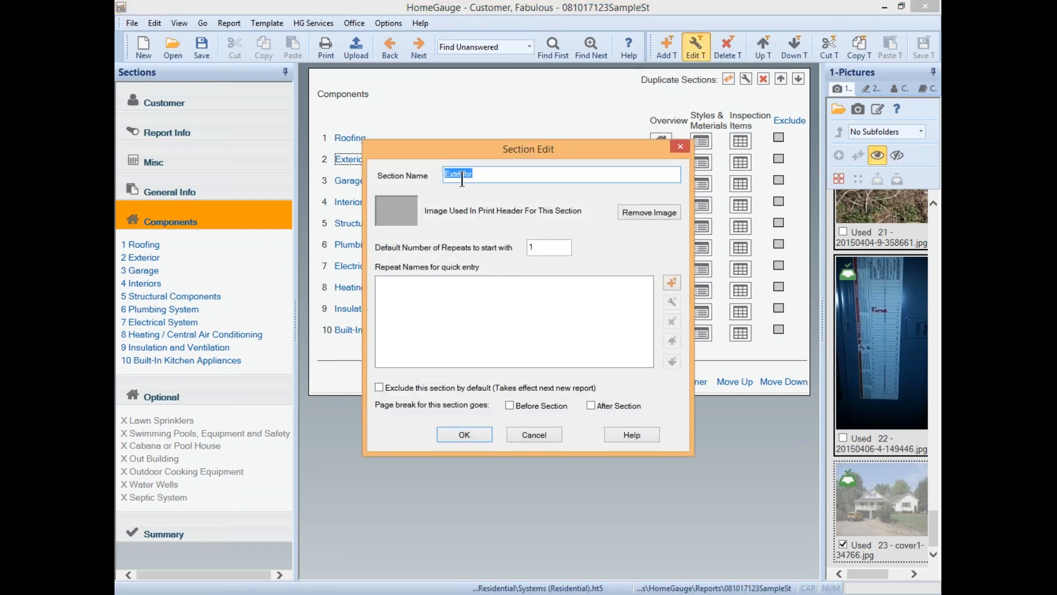
click(680, 146)
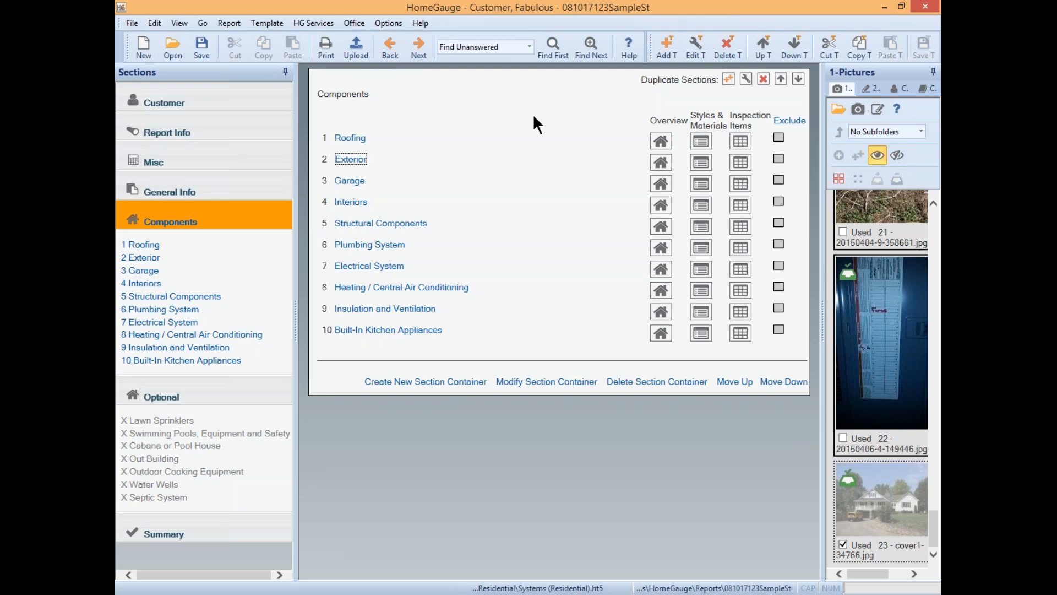
click(434, 332)
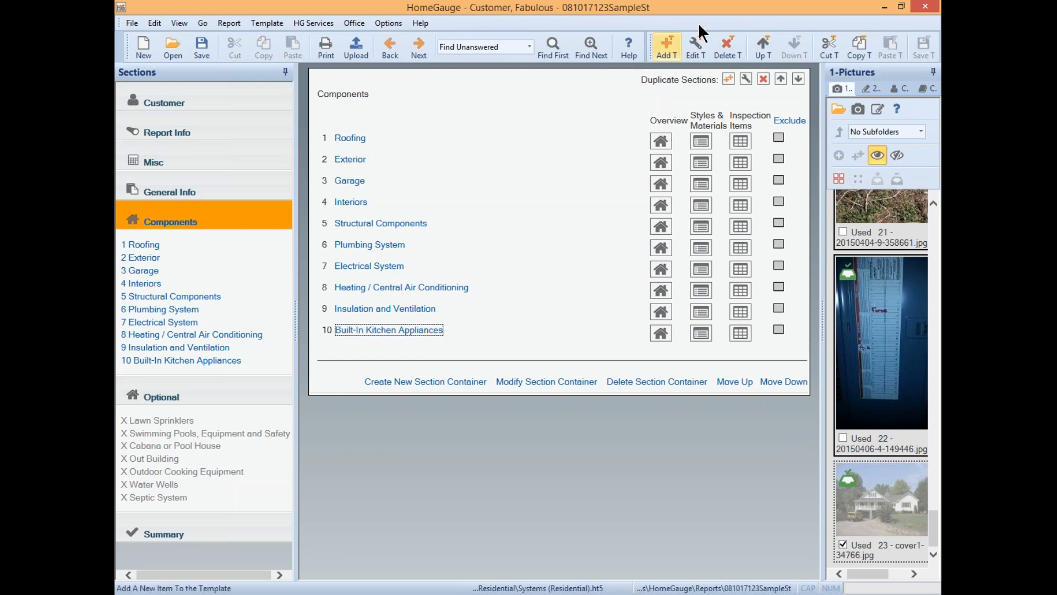
click(697, 44)
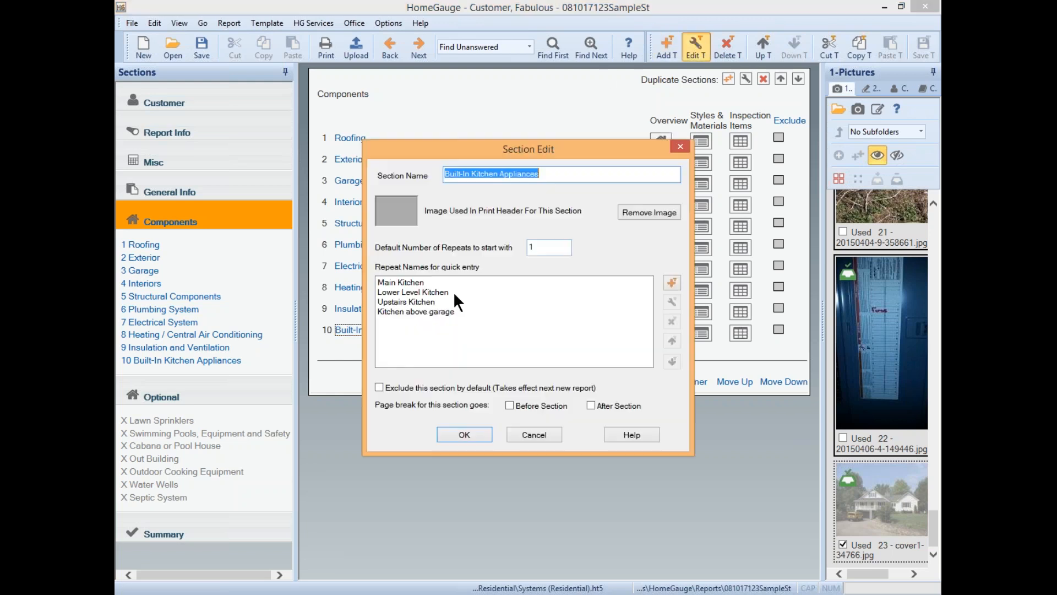
click(379, 387)
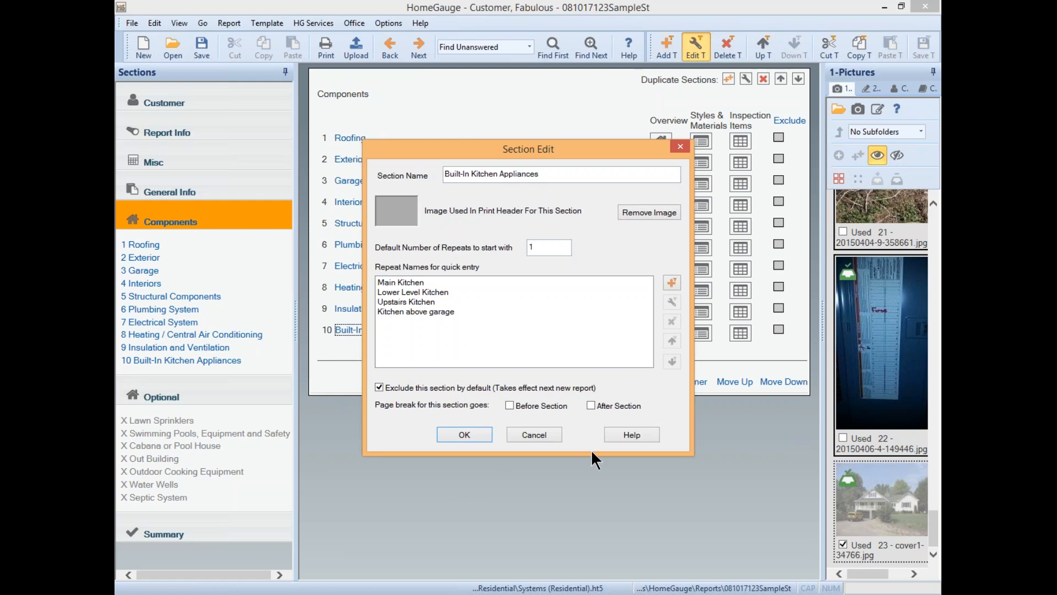
click(548, 434)
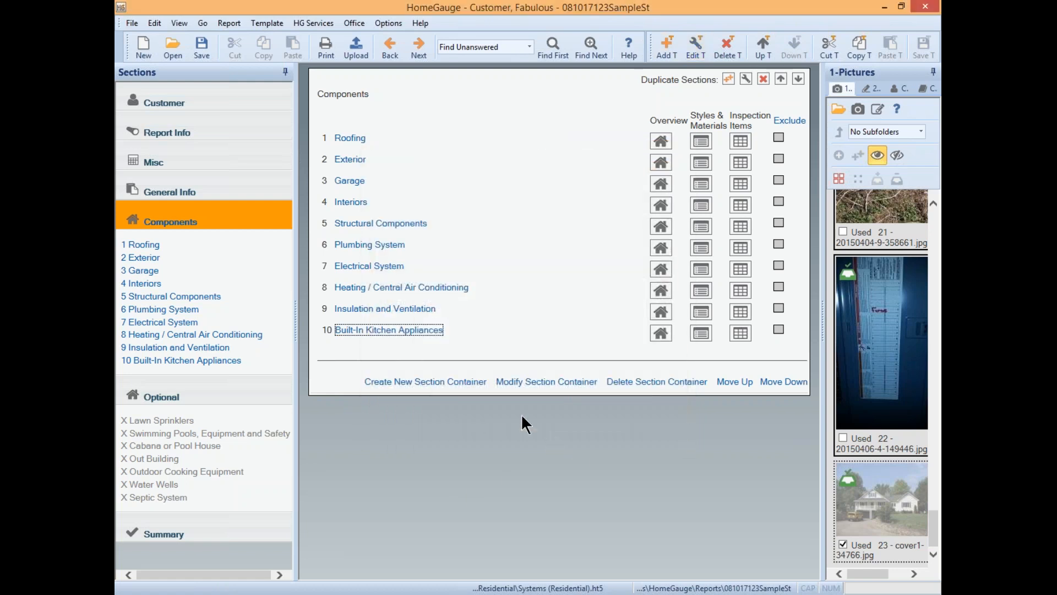
click(385, 224)
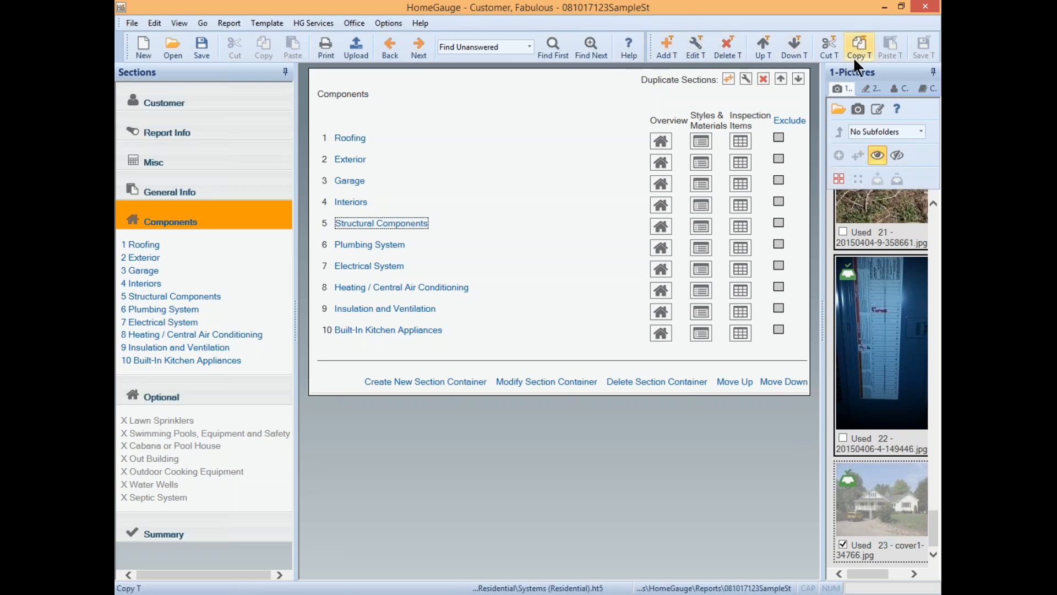
drag(640, 80, 806, 77)
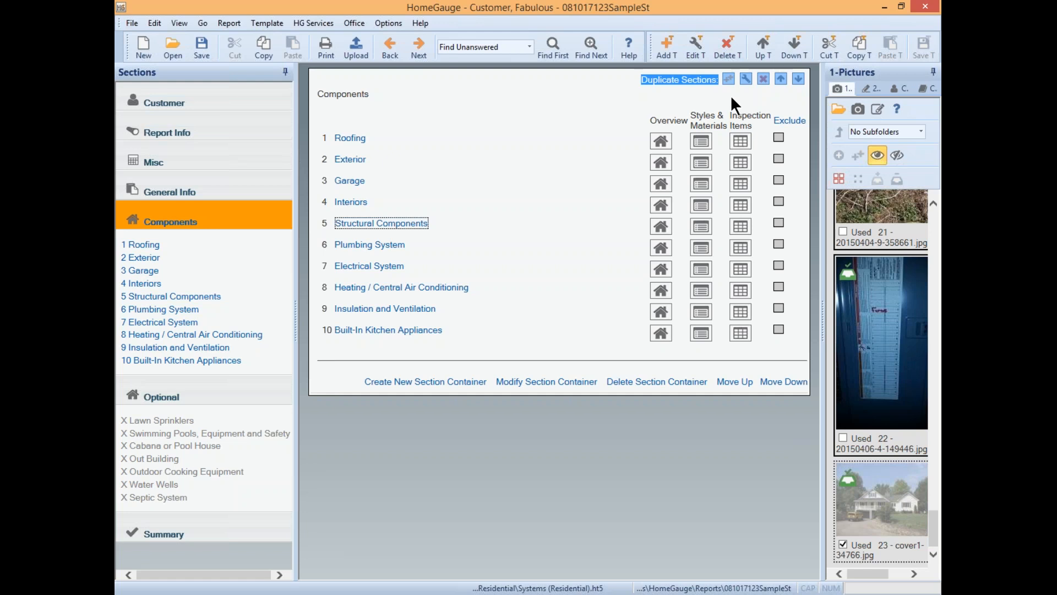
click(350, 181)
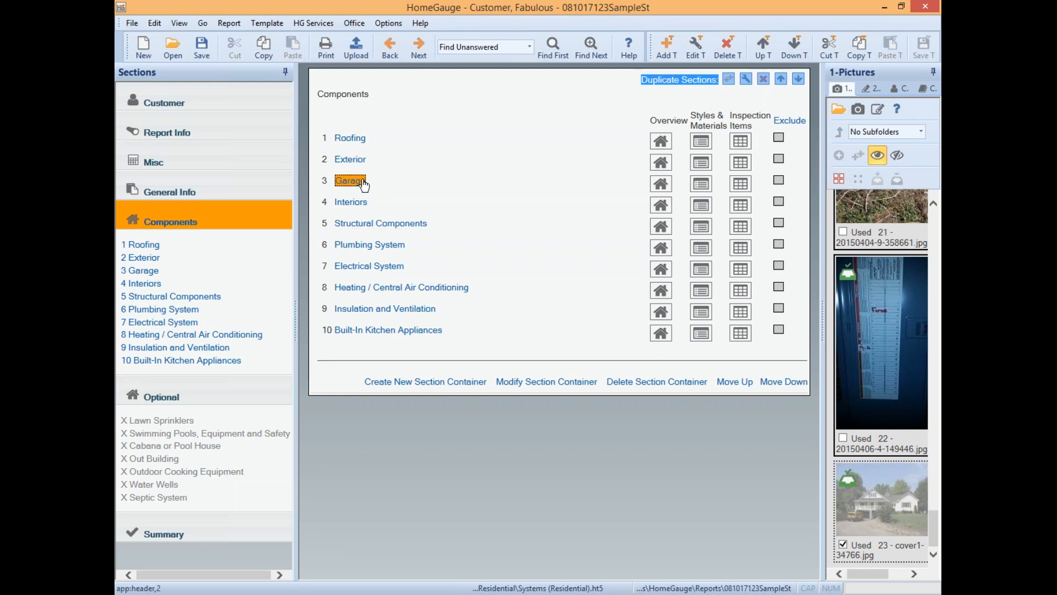
click(738, 94)
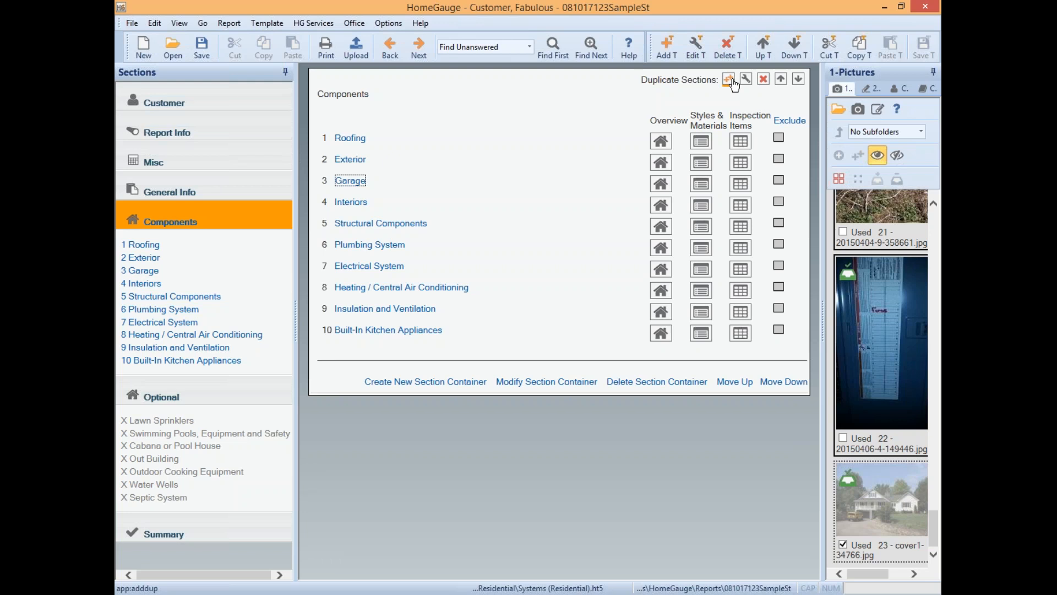
- Duplicate Garage as Attached Garage and Detached Garage, then exclude Roofing and Exterior
click(730, 82)
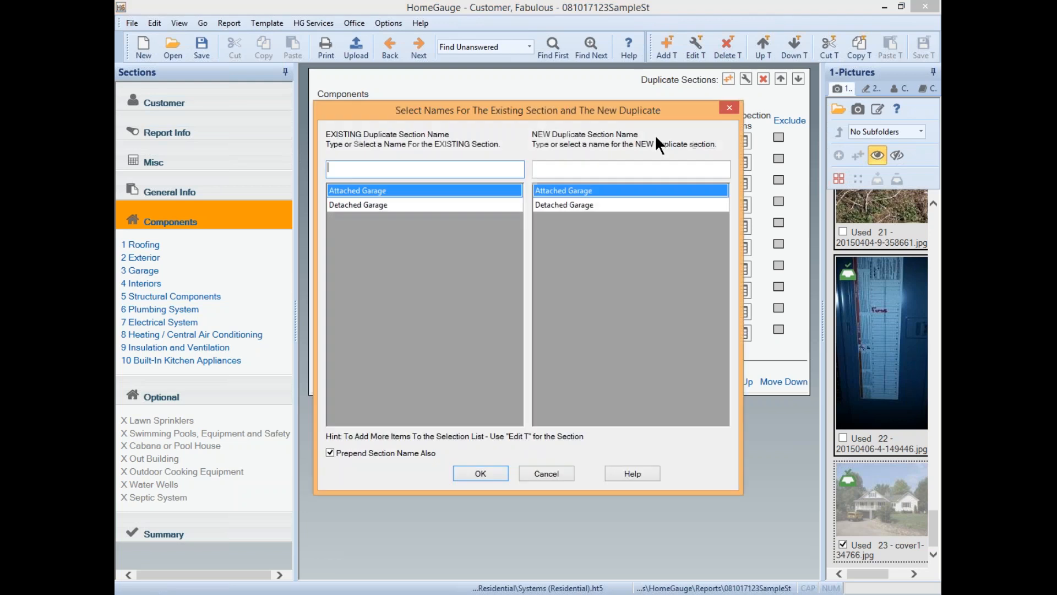
click(423, 188)
click(556, 204)
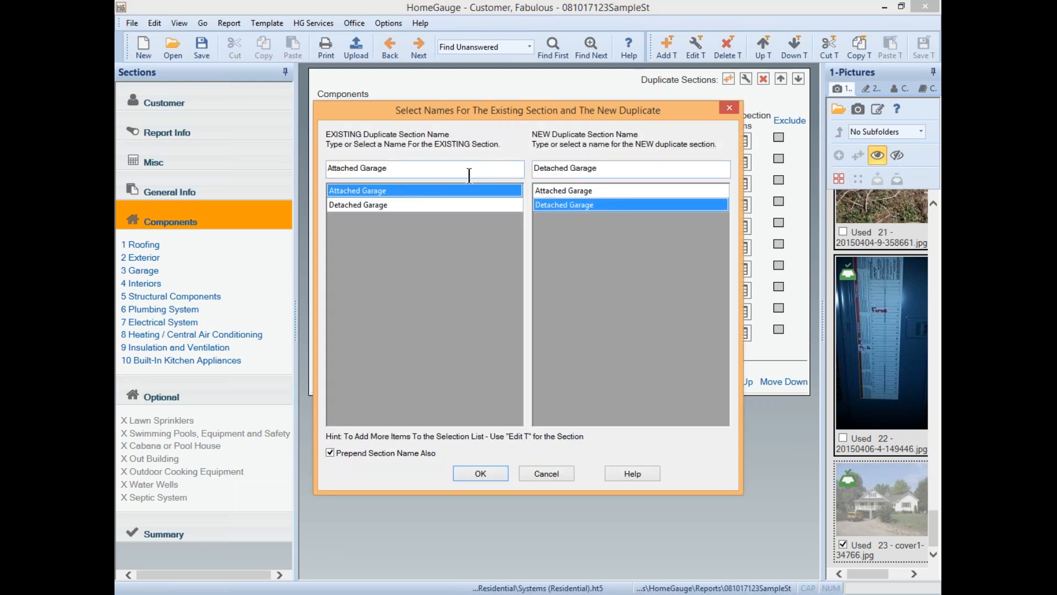
click(625, 170)
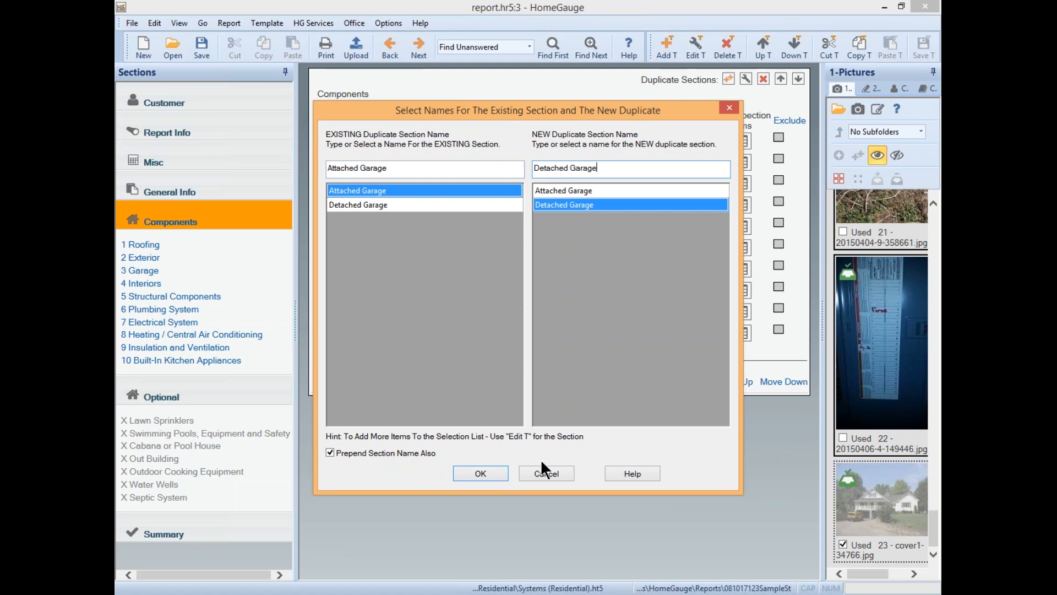
click(487, 469)
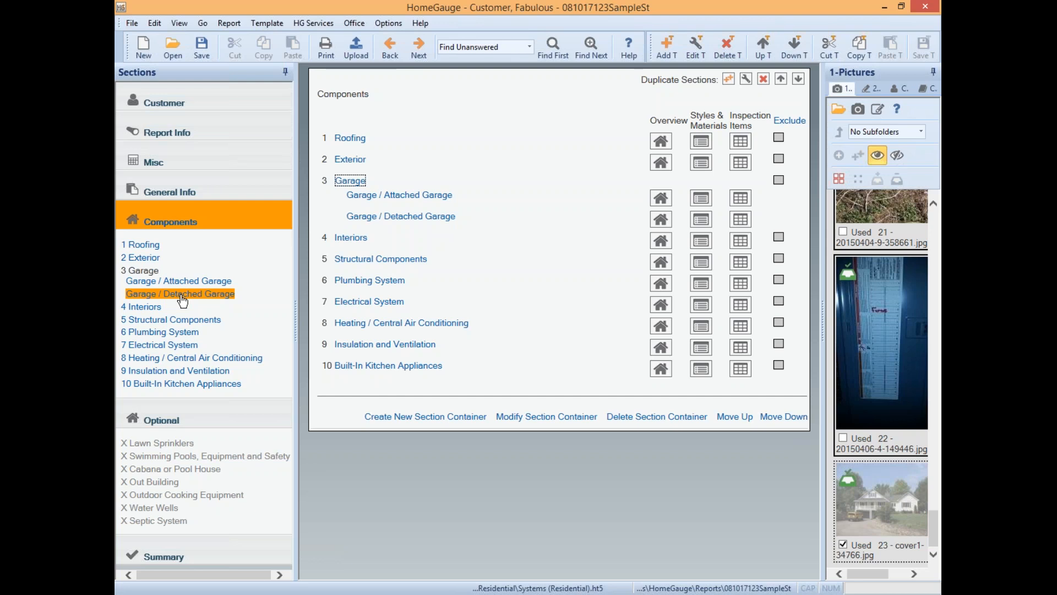
click(778, 137)
click(778, 159)
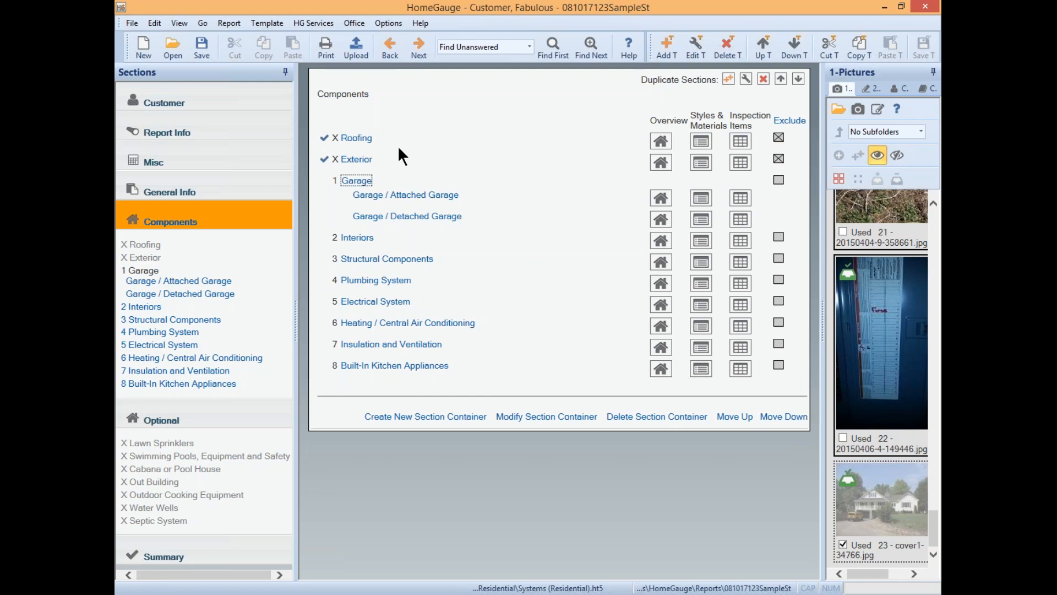
- Check a few section links, select Detached Garage, and bring Roofing and Exterior back into the report
click(471, 323)
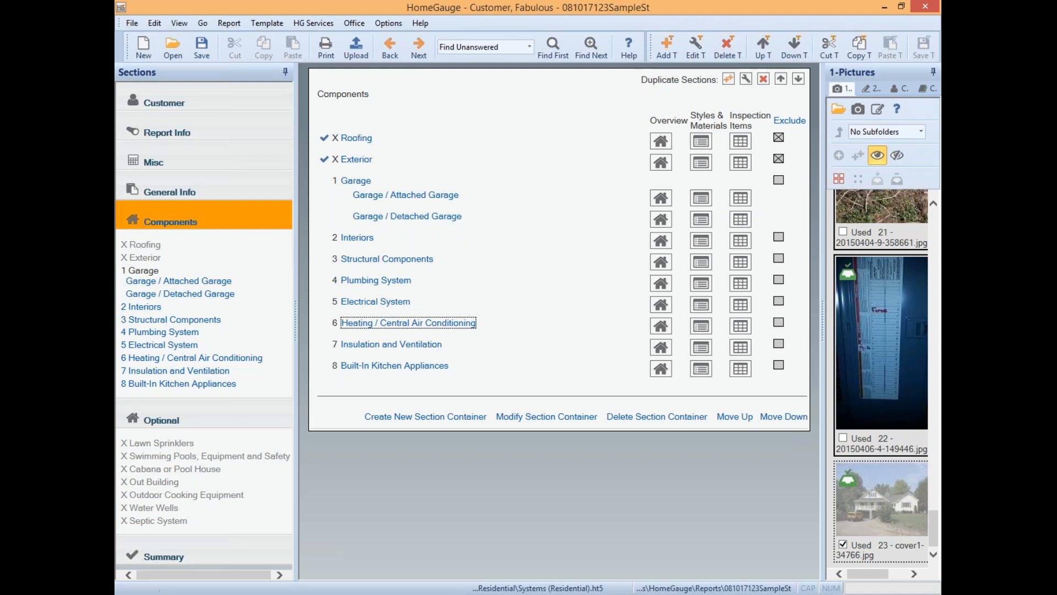
click(358, 237)
click(359, 178)
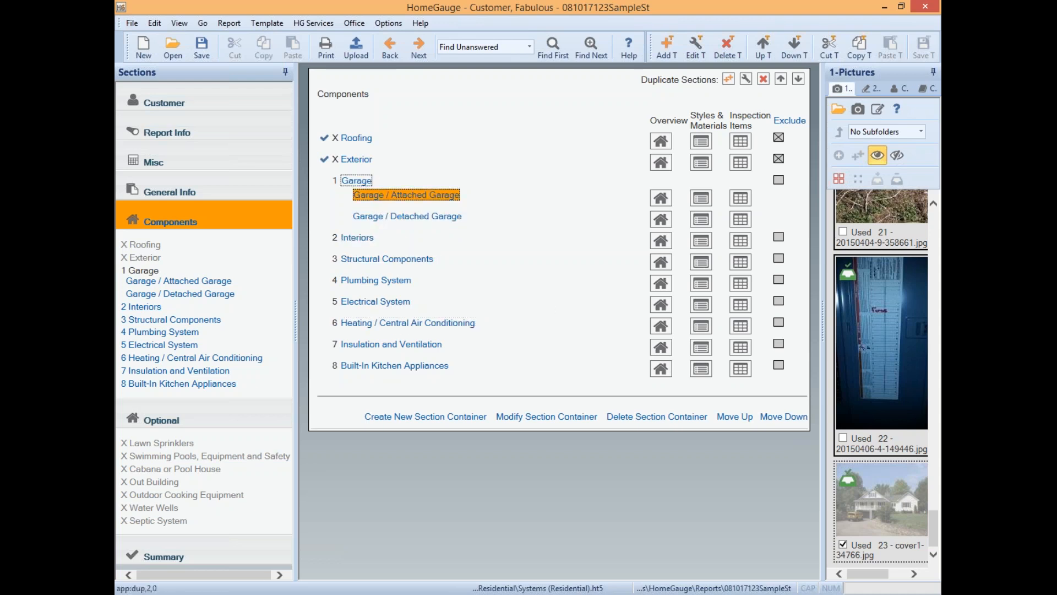
click(388, 217)
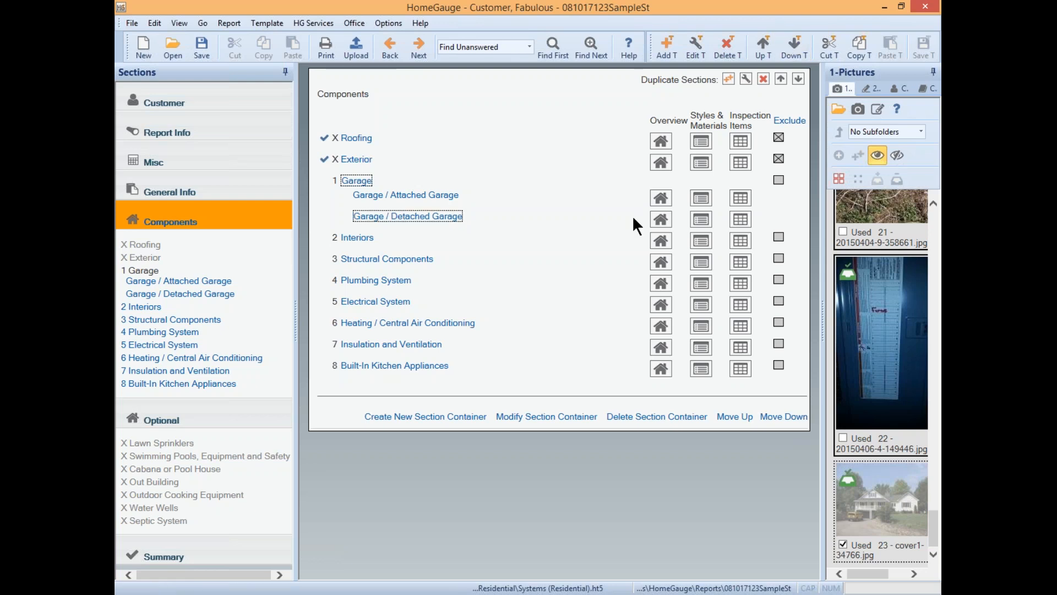
click(779, 158)
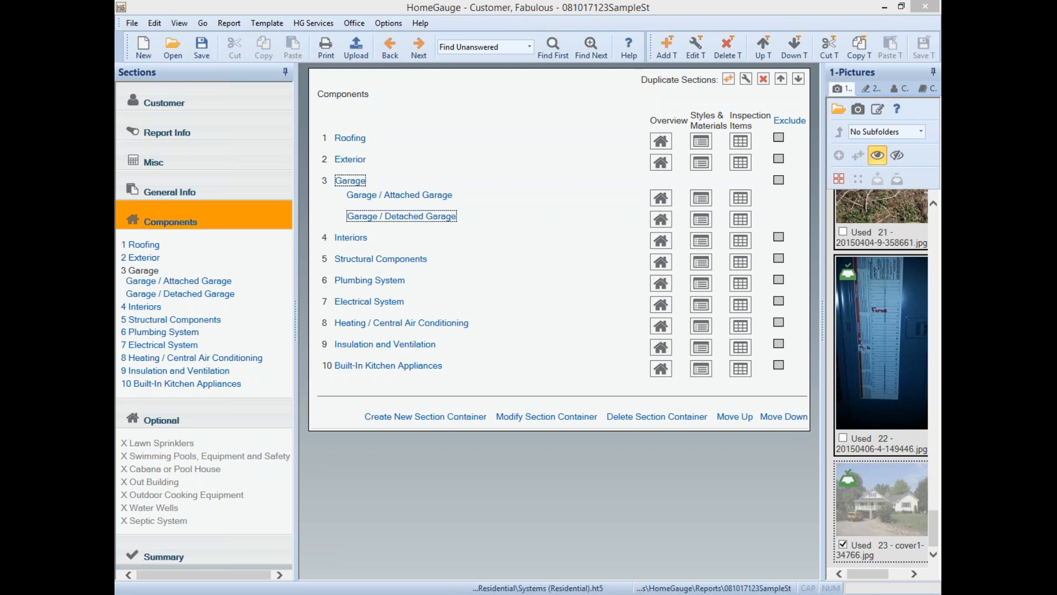
click(132, 23)
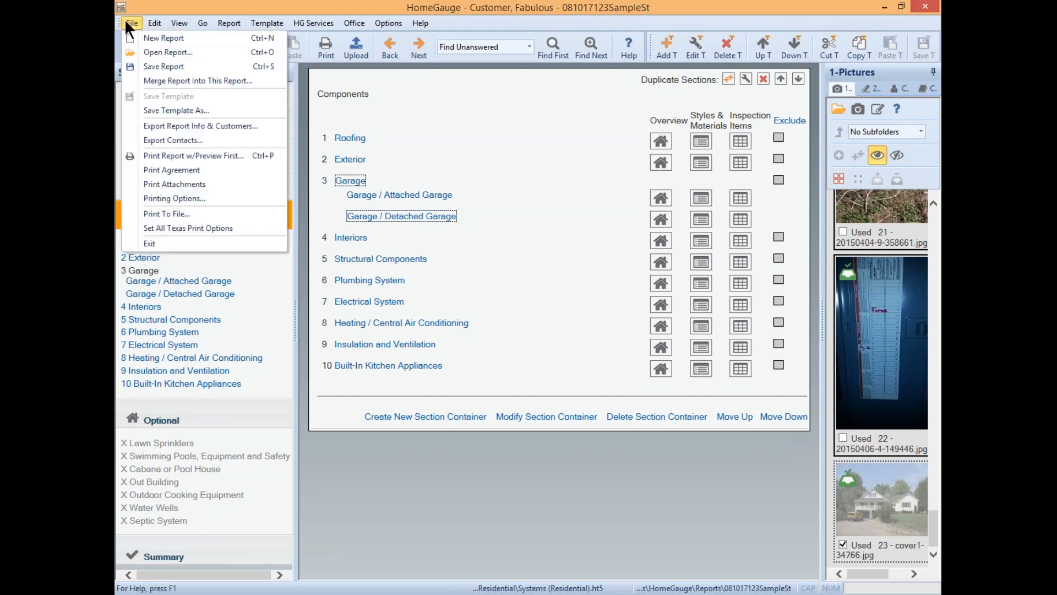
click(189, 110)
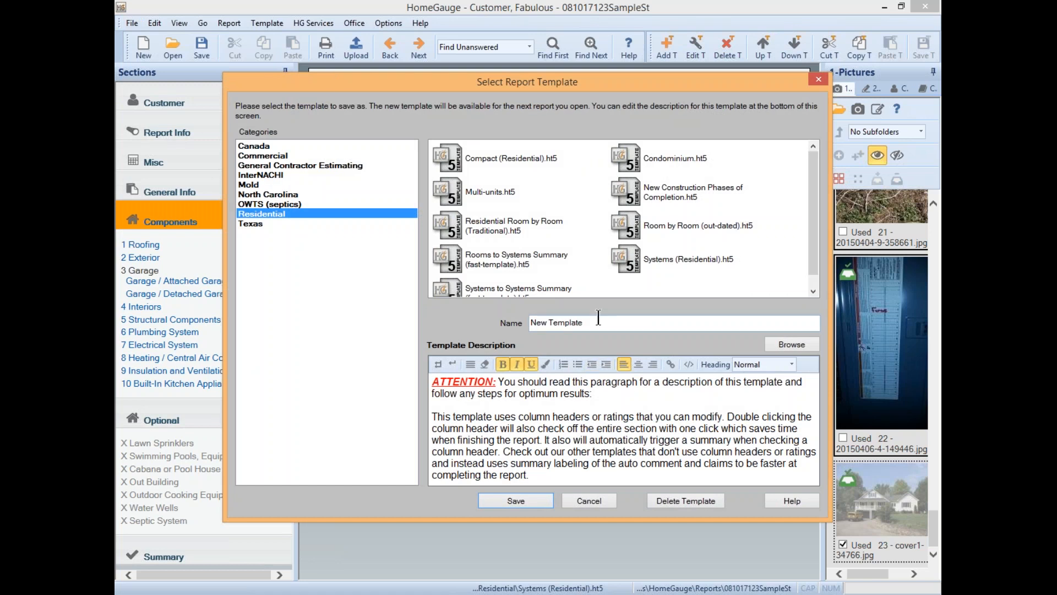
drag(530, 322, 585, 323)
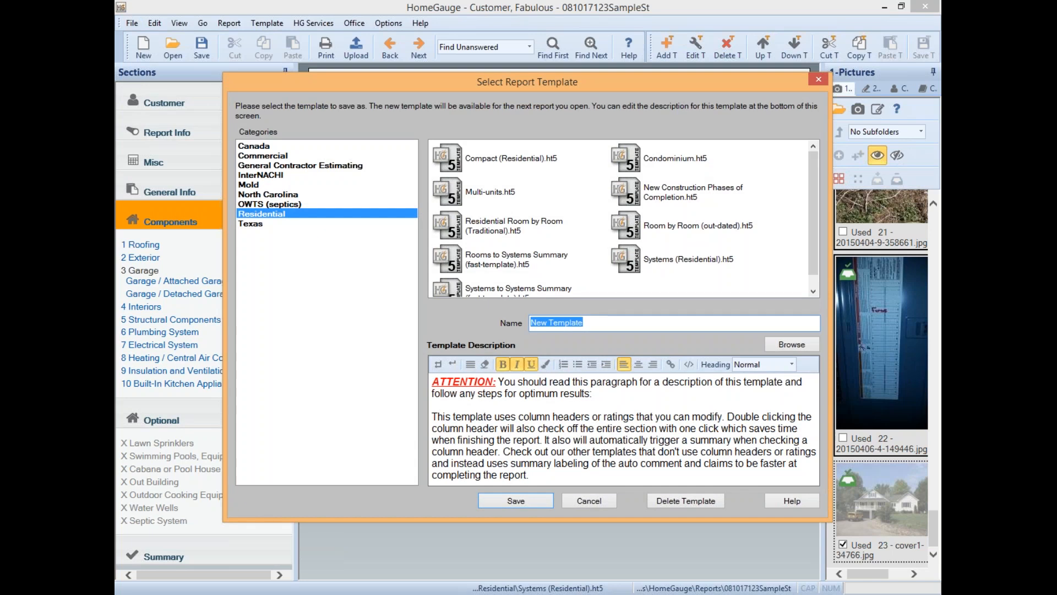
click(598, 322)
drag(602, 322, 512, 310)
click(599, 497)
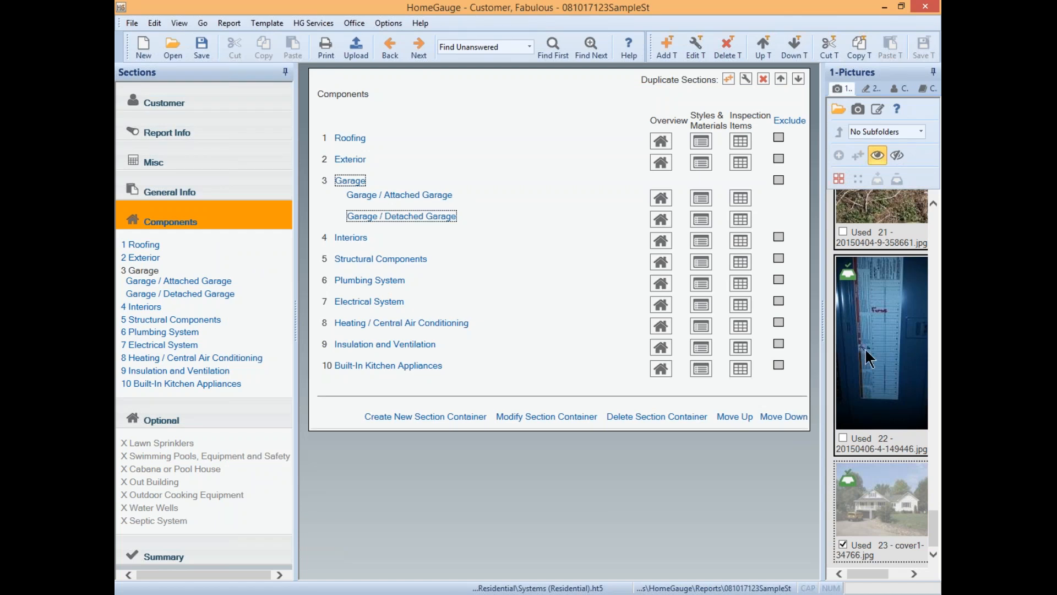
click(146, 307)
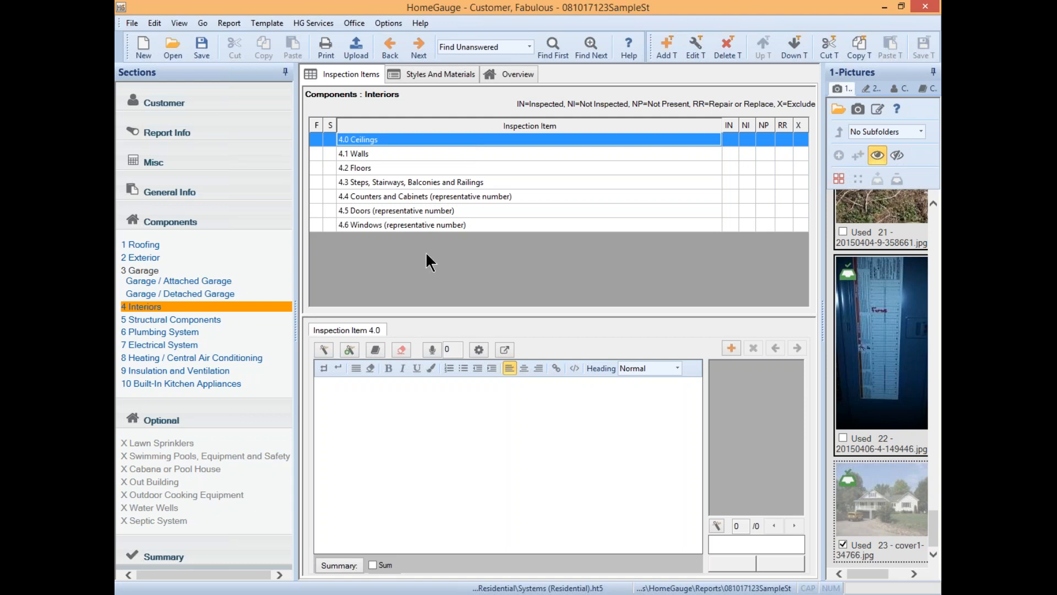
click(492, 408)
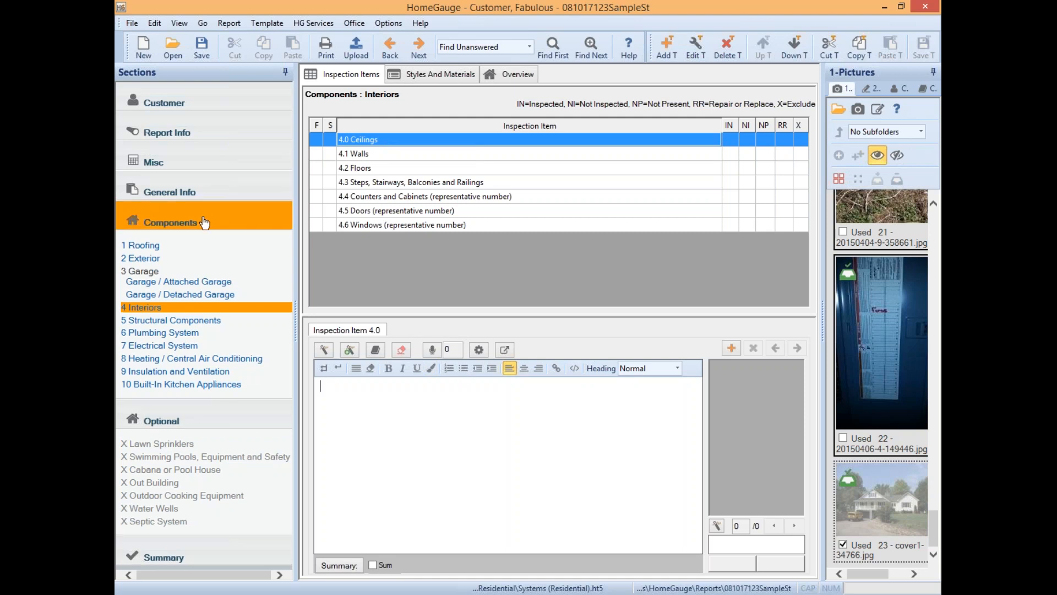
click(206, 220)
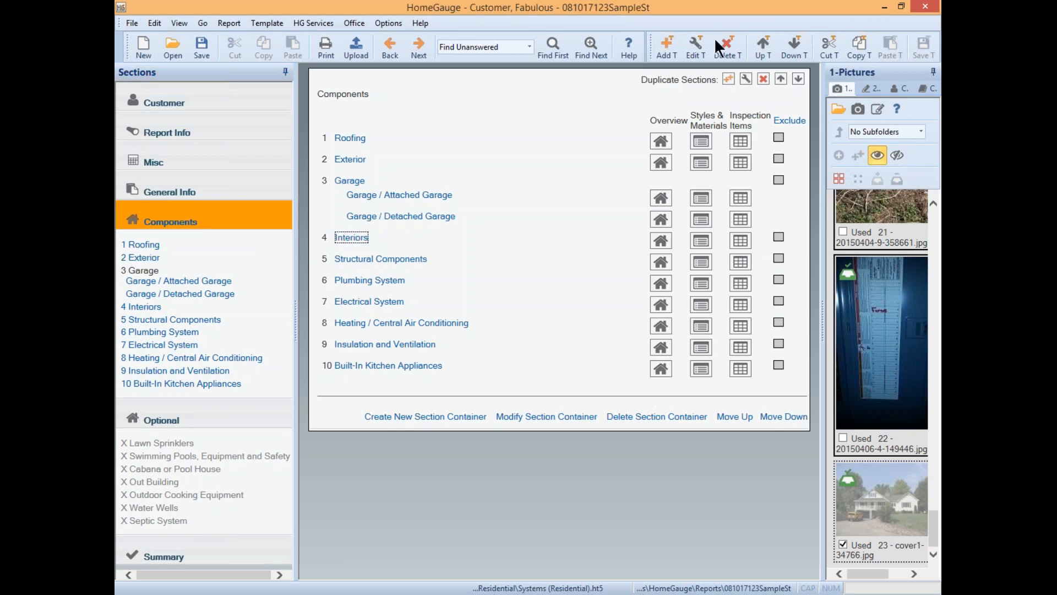
- Split Interiors into Living Room and Bedrooms sub-sections
click(729, 79)
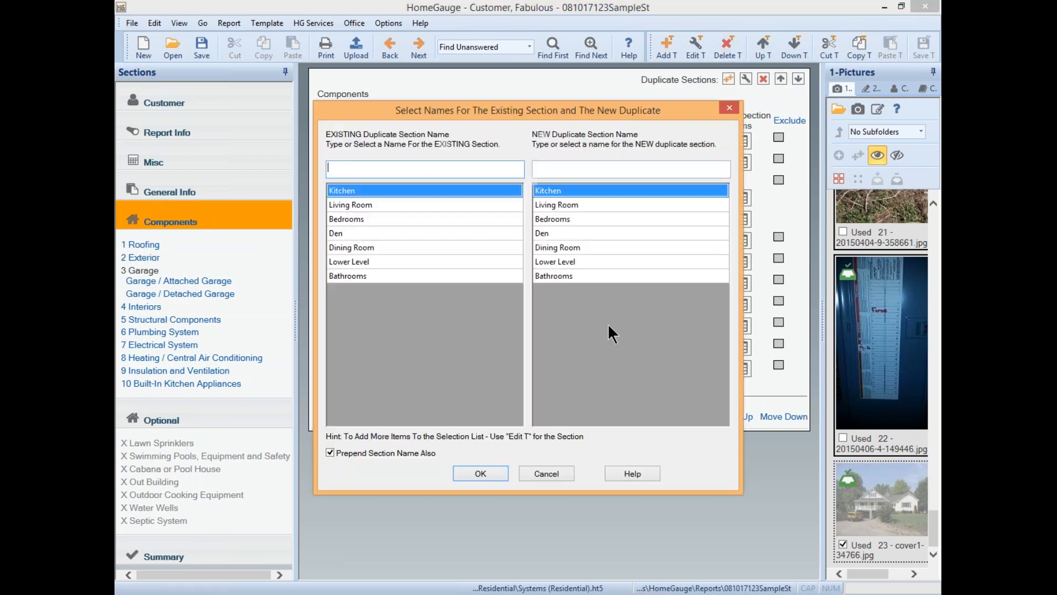
click(369, 205)
click(575, 221)
click(489, 473)
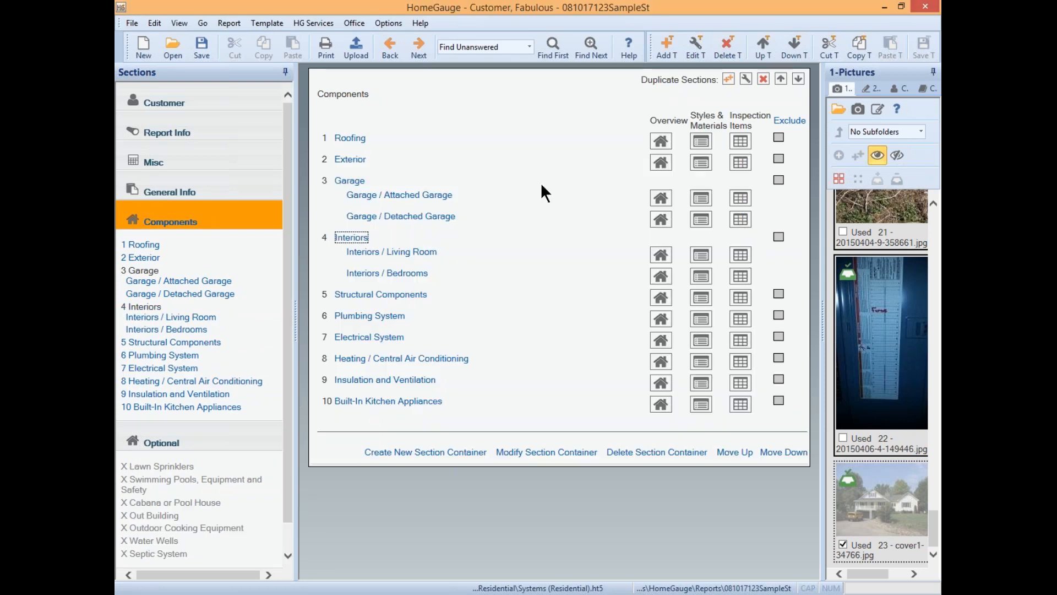
- Add Den and Lower Level as further Interiors sub-sections
click(728, 80)
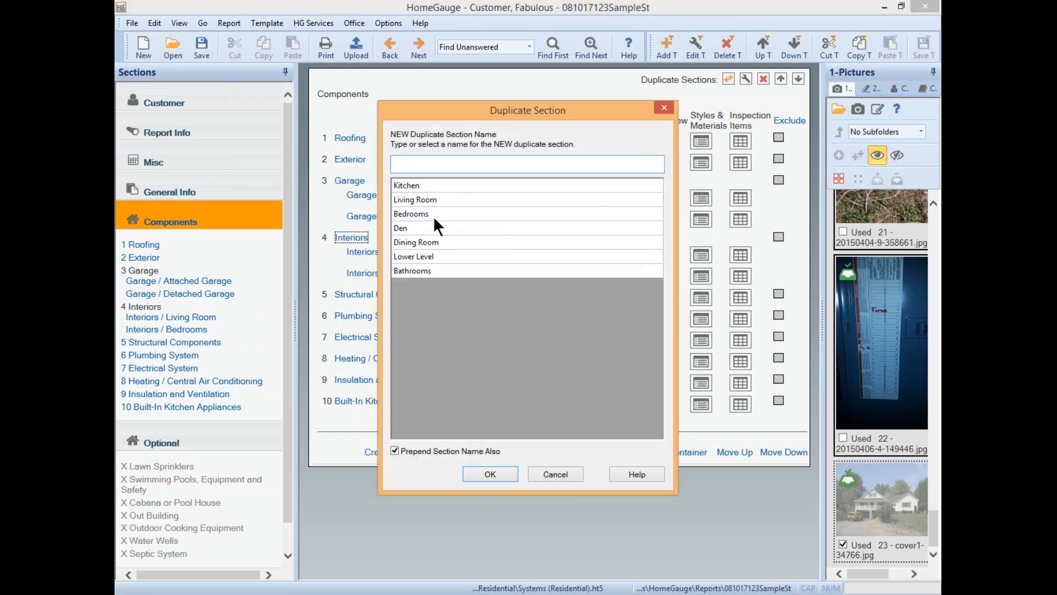
click(433, 227)
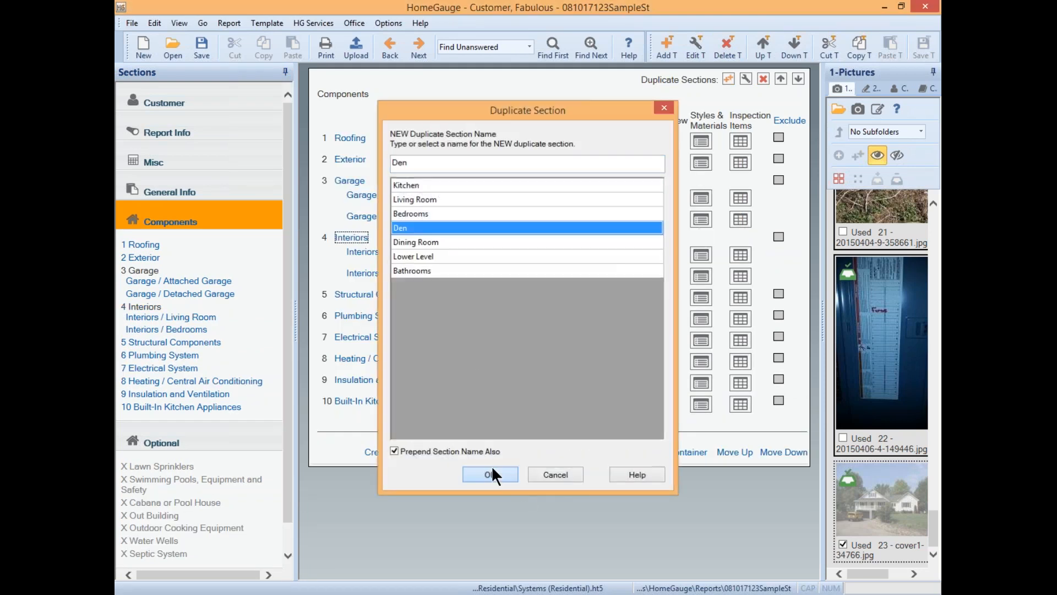
click(491, 464)
click(728, 79)
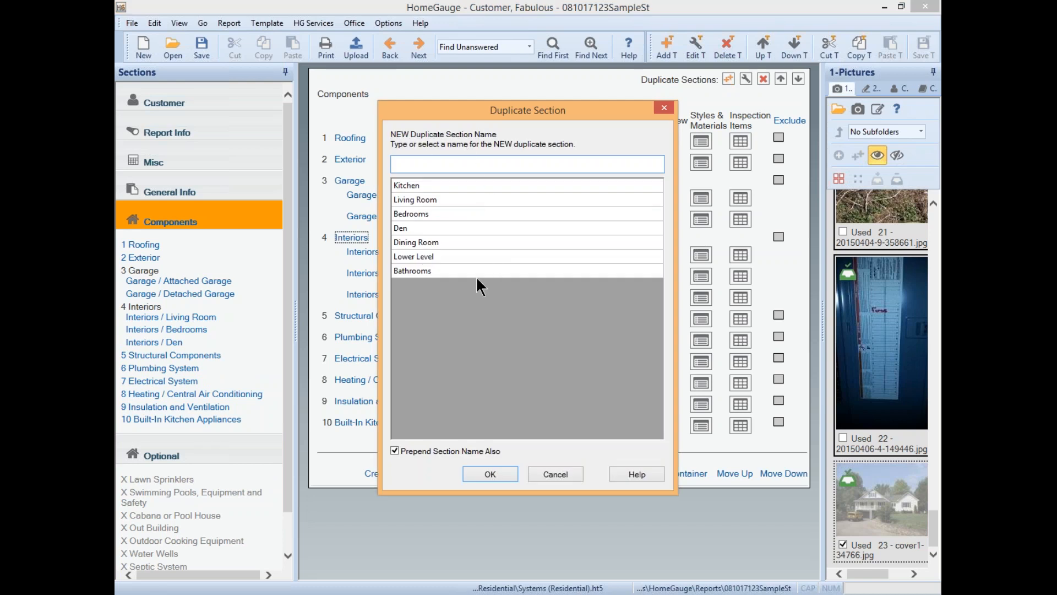
click(458, 256)
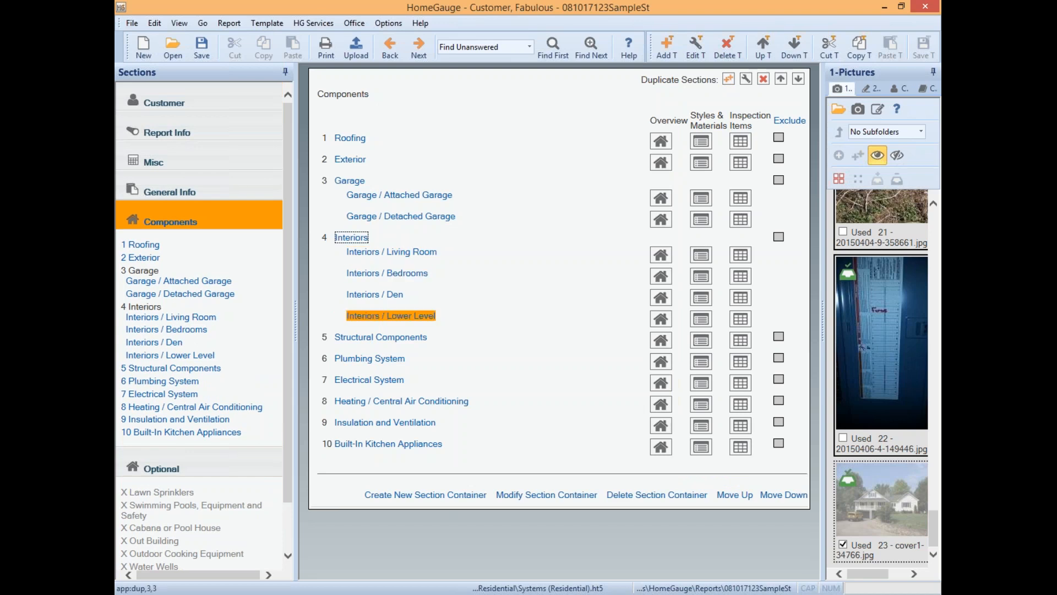
click(372, 251)
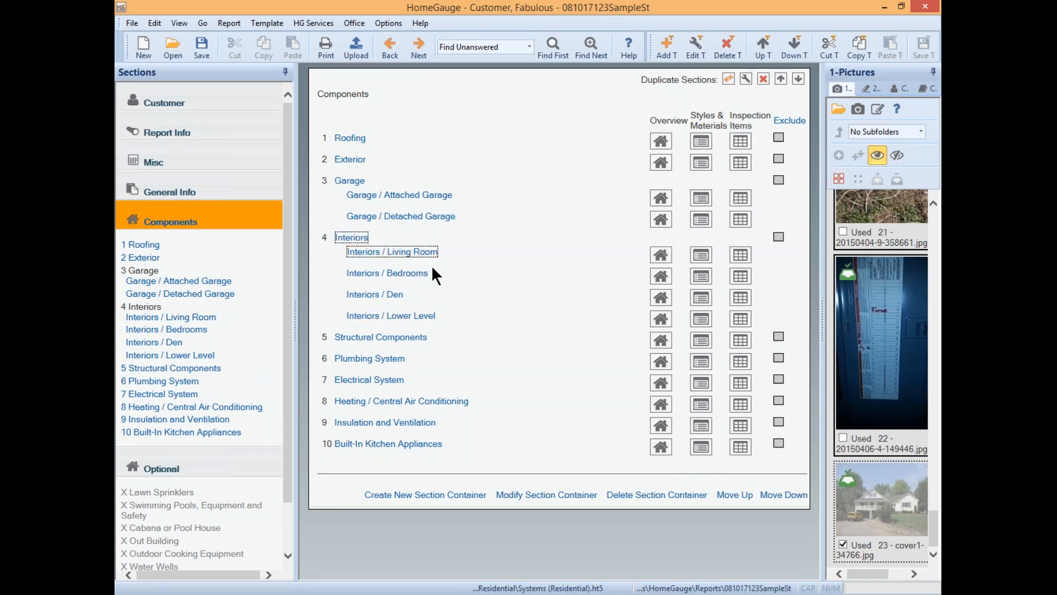
- Delete the Living Room, Bedrooms and Den Interiors sub-sections, then show the Roofing items
click(763, 81)
click(576, 330)
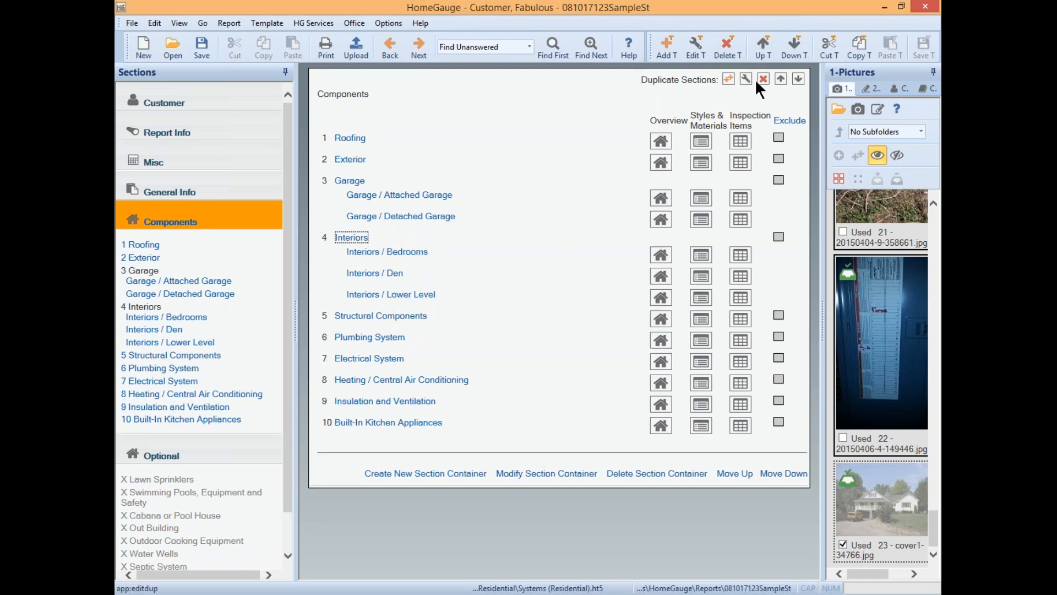
click(415, 251)
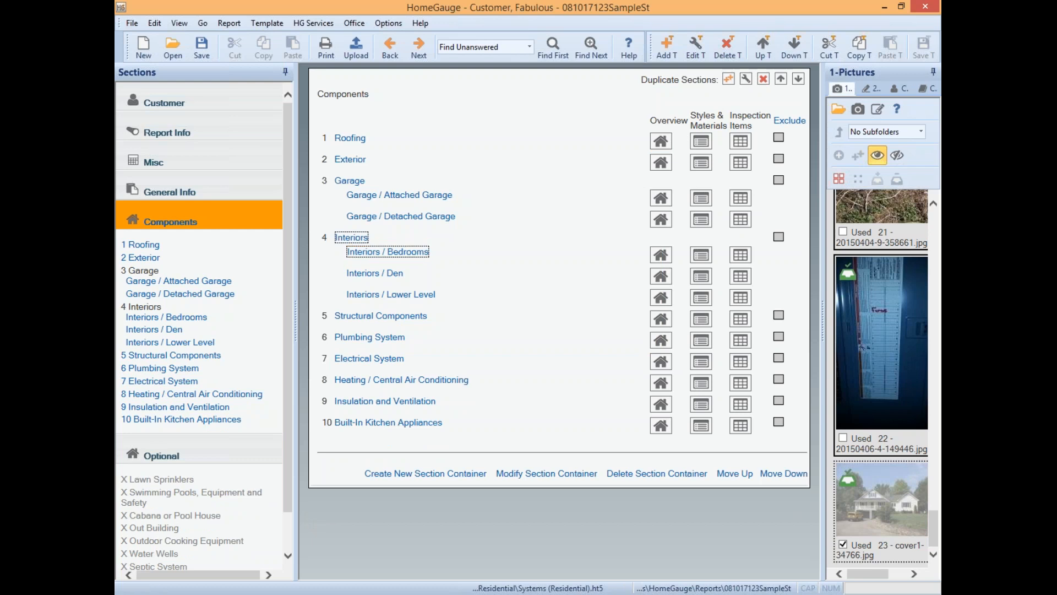
click(764, 80)
click(550, 332)
click(396, 252)
click(762, 79)
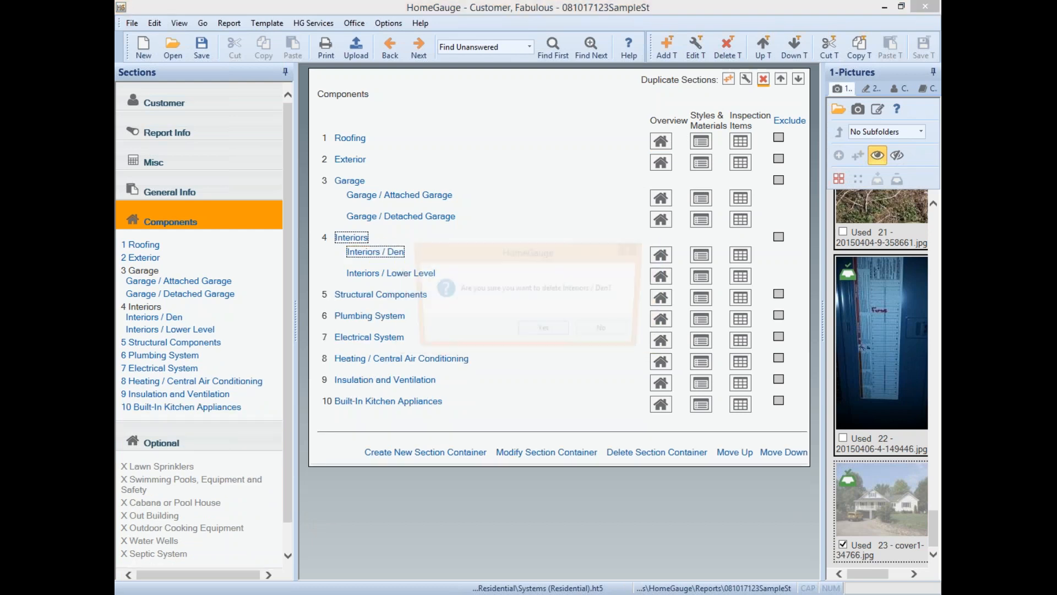
click(539, 332)
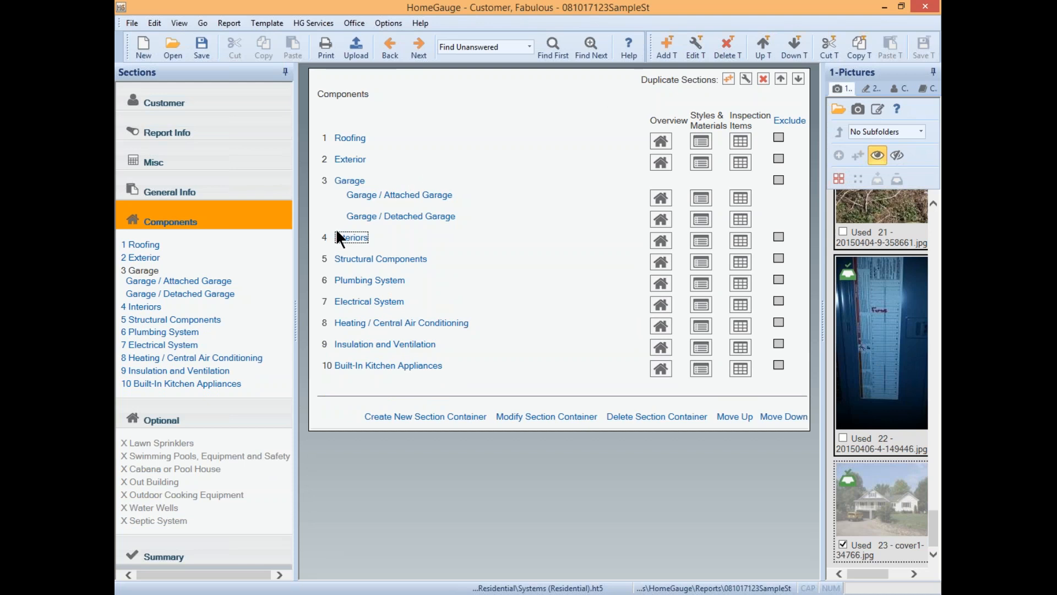
click(164, 243)
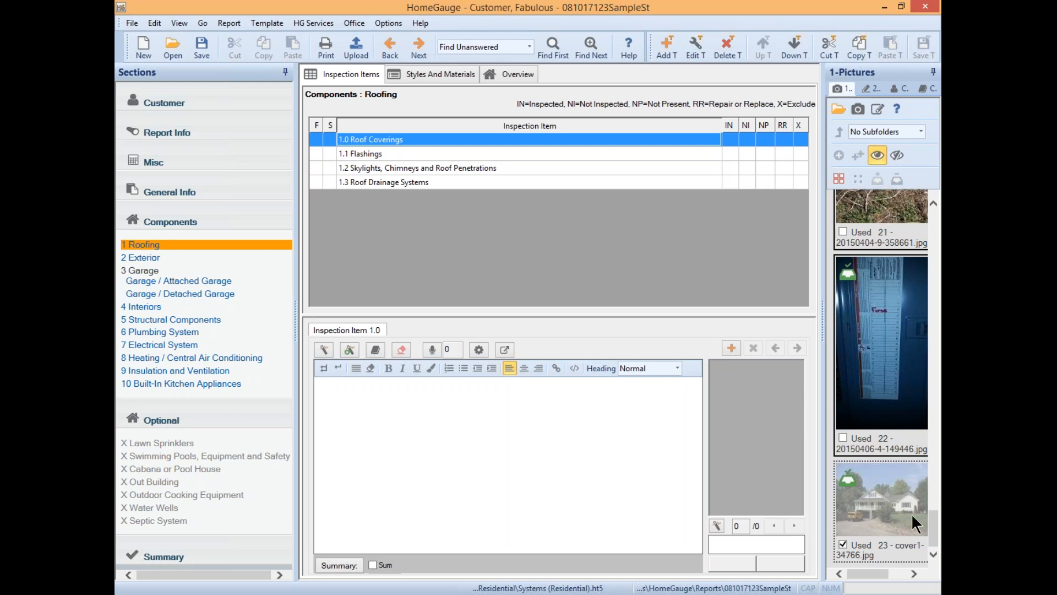
- Mark 1.0 Roof Coverings as RR (Repair or Replace) and tick Sum to include it
drag(934, 528, 914, 221)
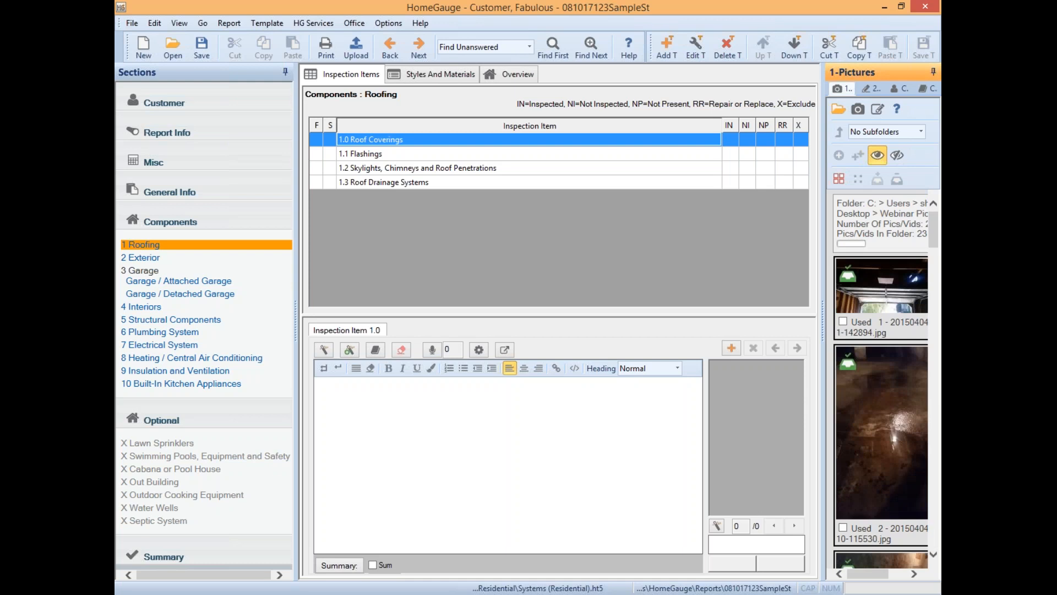
click(490, 477)
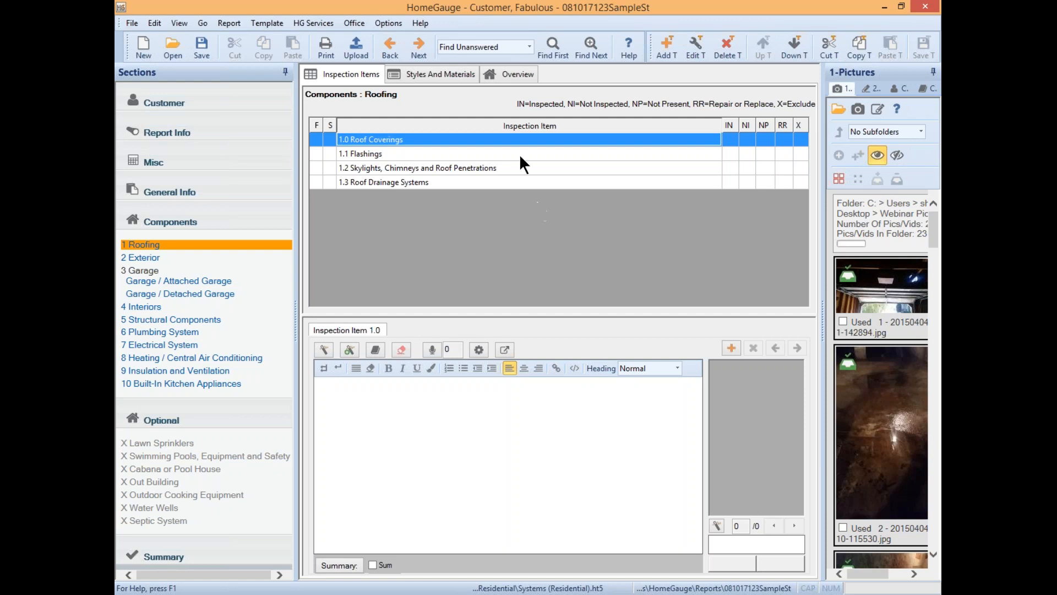
click(784, 140)
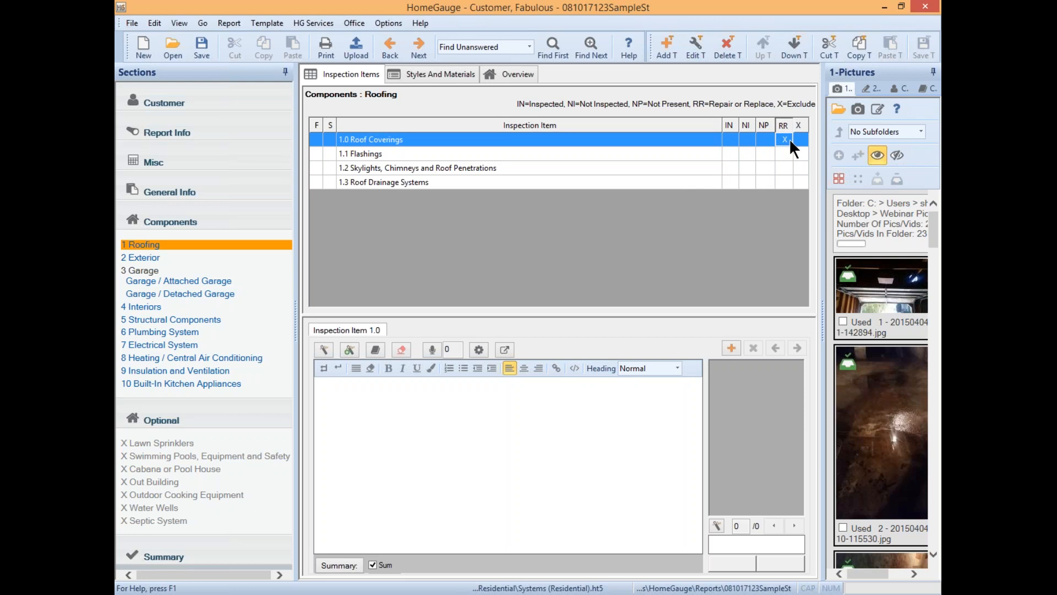
click(373, 564)
click(320, 401)
- Insert the stock 'roof life gone 1-2 yrs or less' auto-comment as one Roof Coverings comment
click(337, 413)
click(323, 350)
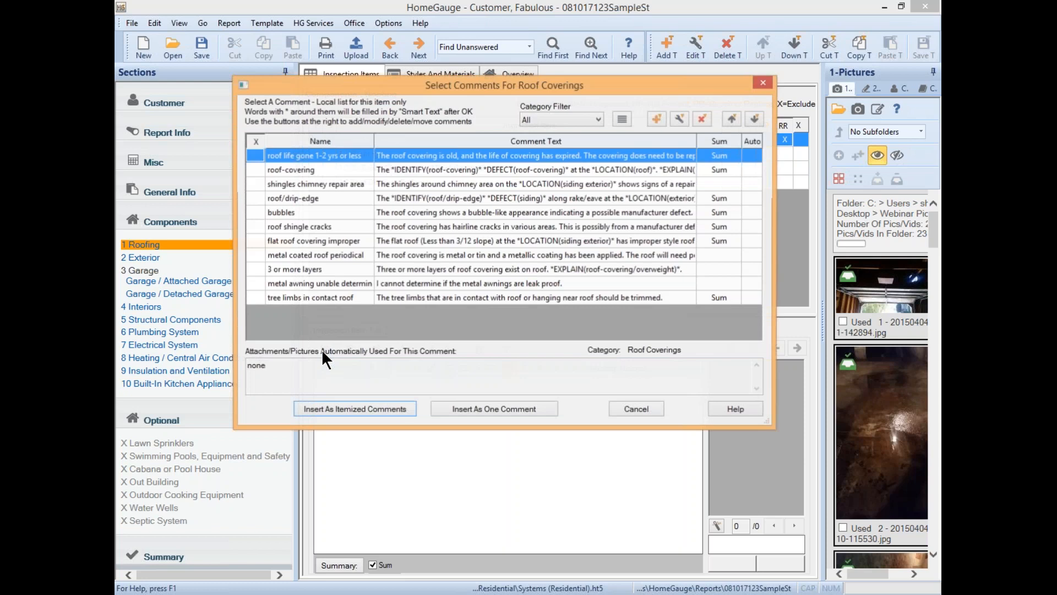
click(455, 158)
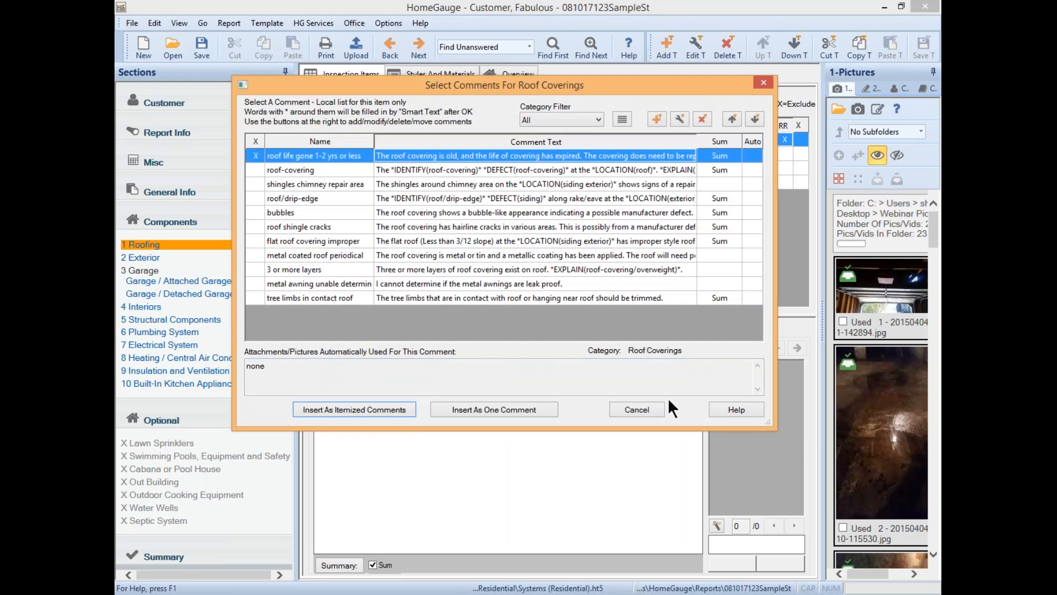
click(632, 409)
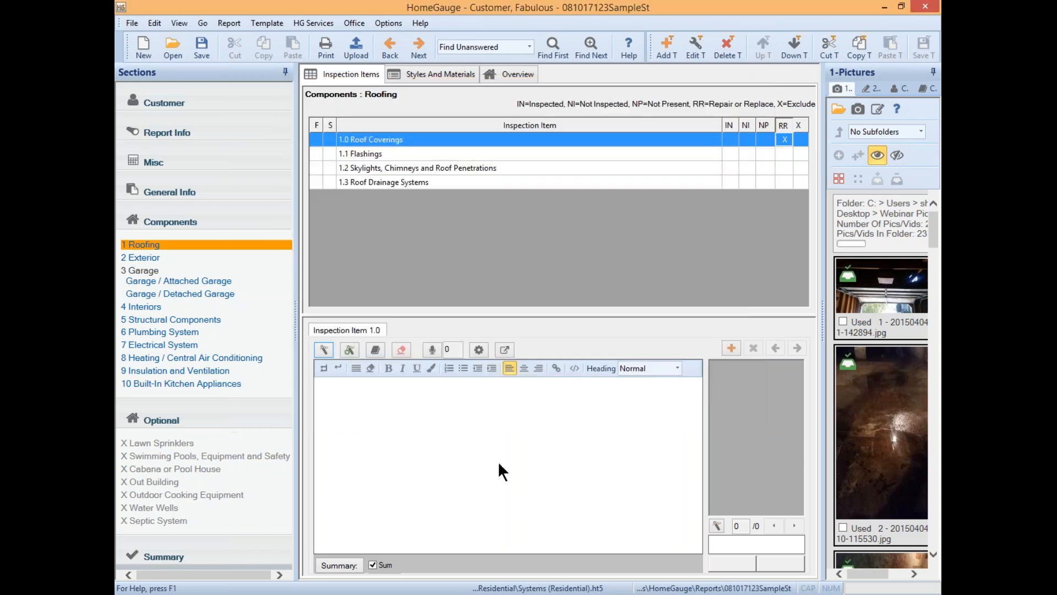
click(323, 349)
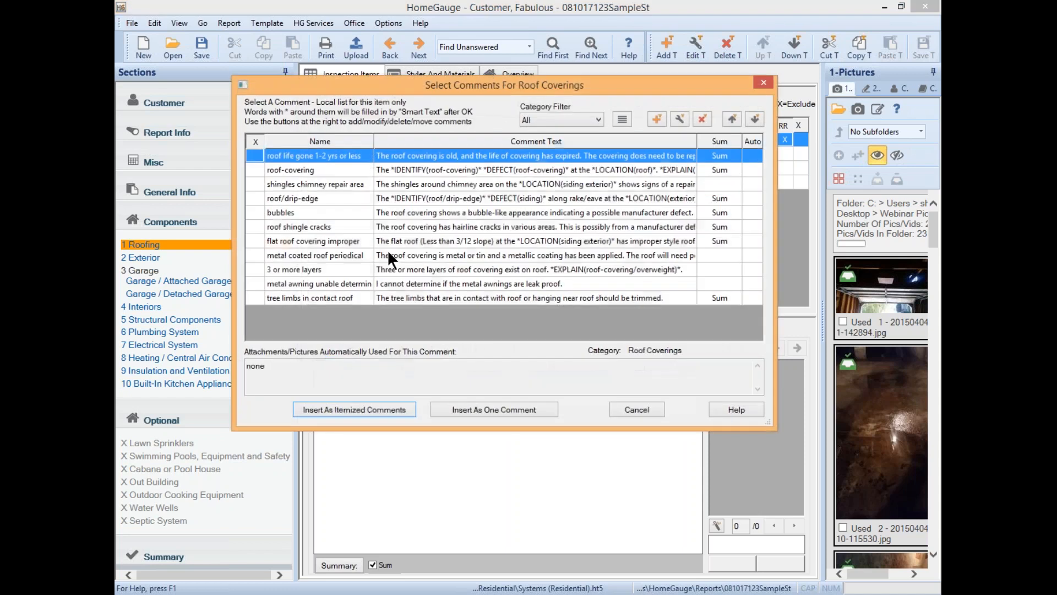
click(464, 154)
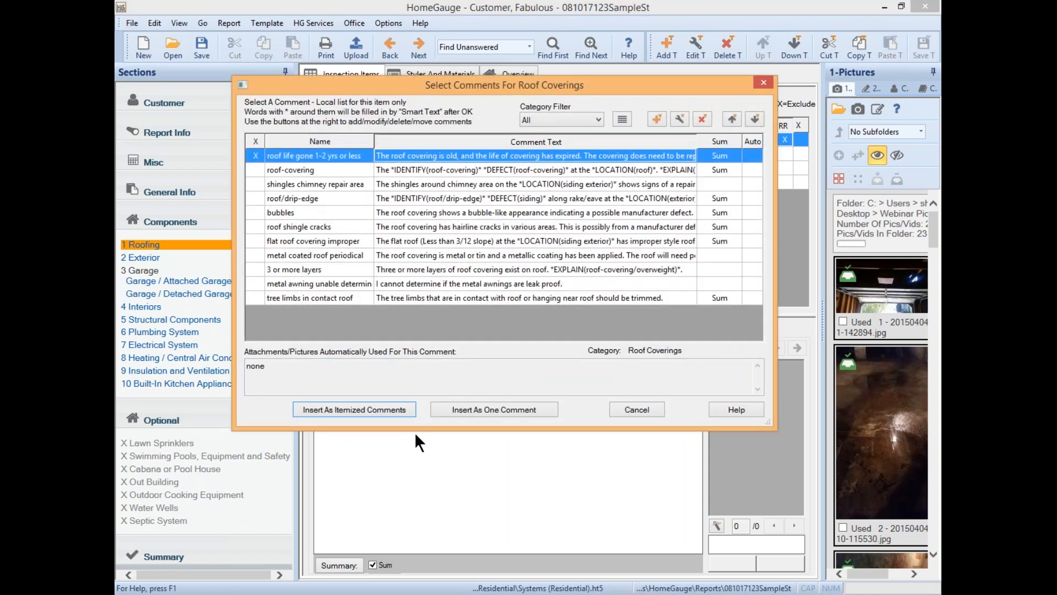
click(471, 408)
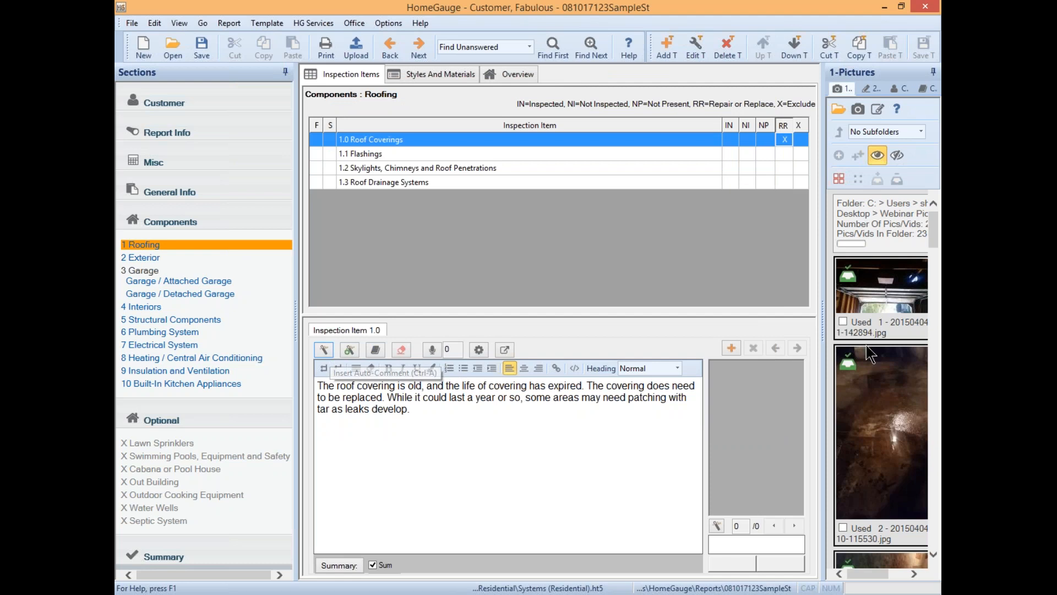
click(935, 240)
- Attach picture 4 to Roof Coverings and mark five spots on it with arrows
drag(935, 240, 929, 325)
drag(883, 364, 728, 455)
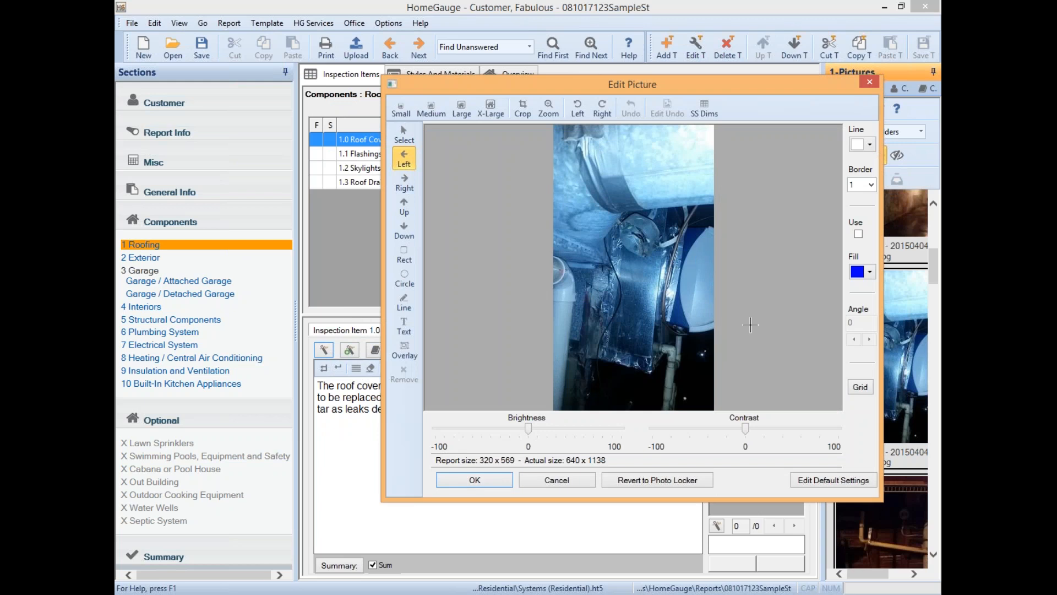
click(404, 182)
click(575, 157)
click(568, 213)
click(579, 281)
click(619, 150)
click(404, 277)
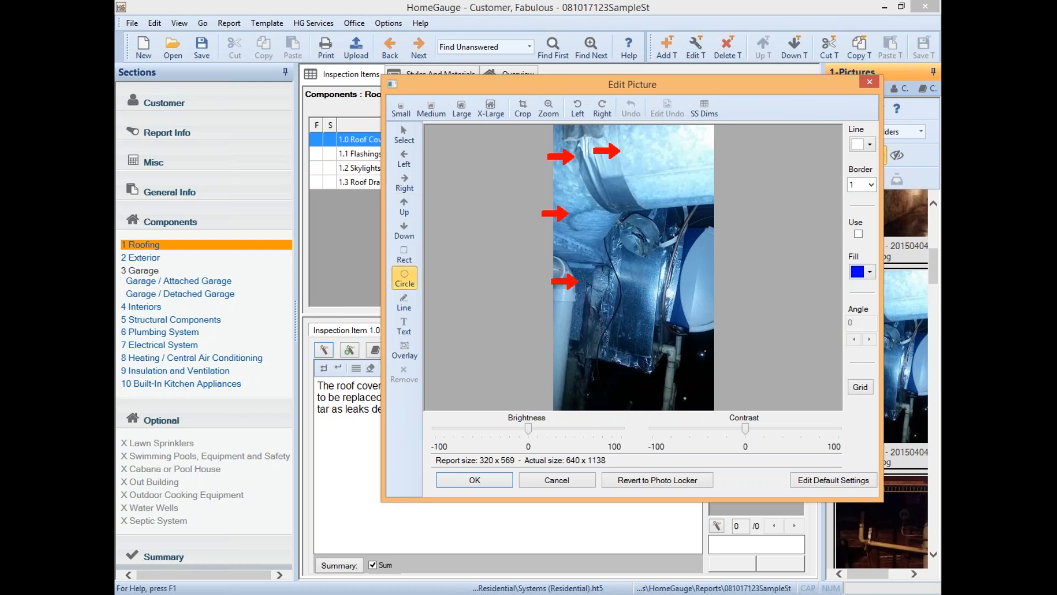
- Circle the duct fitting in red, add a 'text' label, and remove the top-right arrow
drag(634, 185, 693, 307)
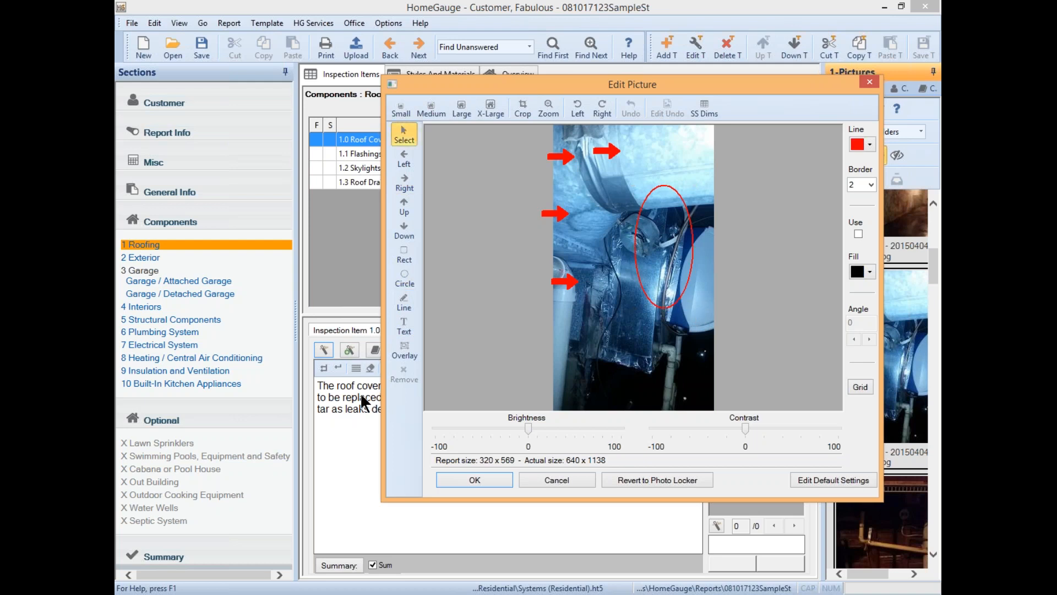
click(404, 326)
click(623, 330)
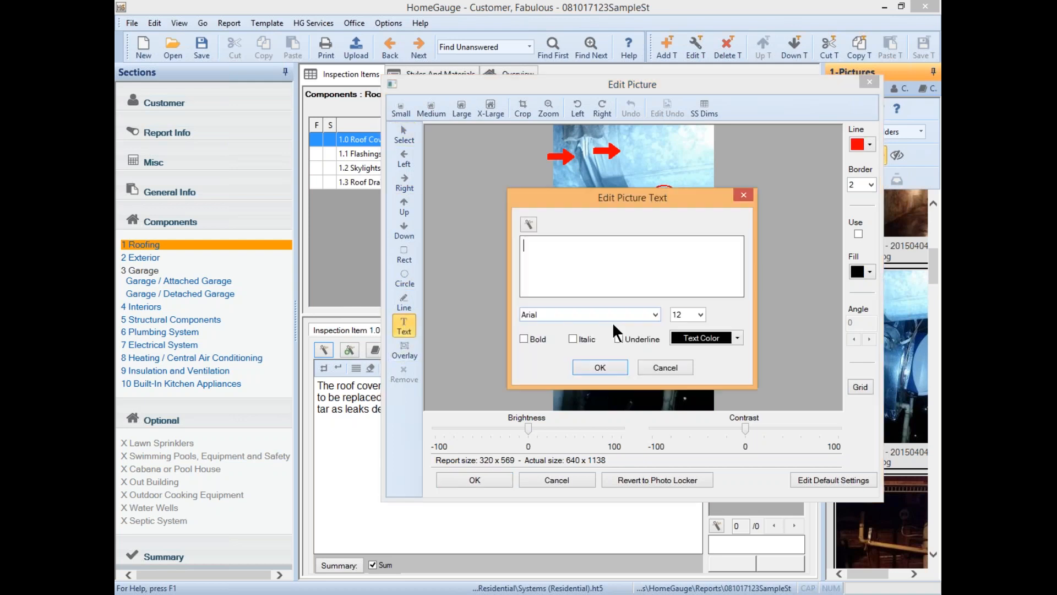
text(text)
click(598, 366)
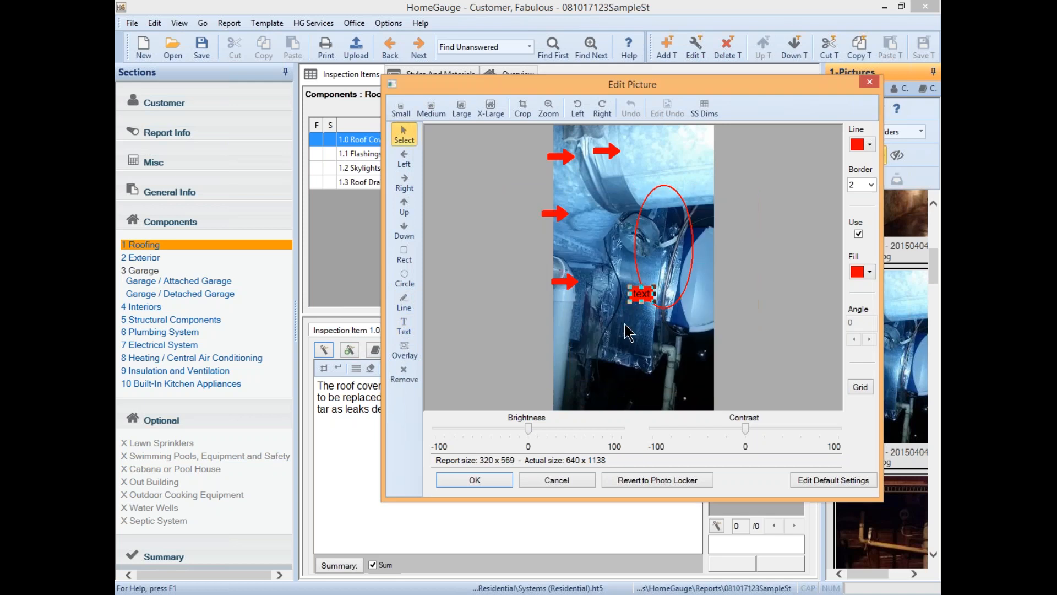
drag(640, 295, 595, 331)
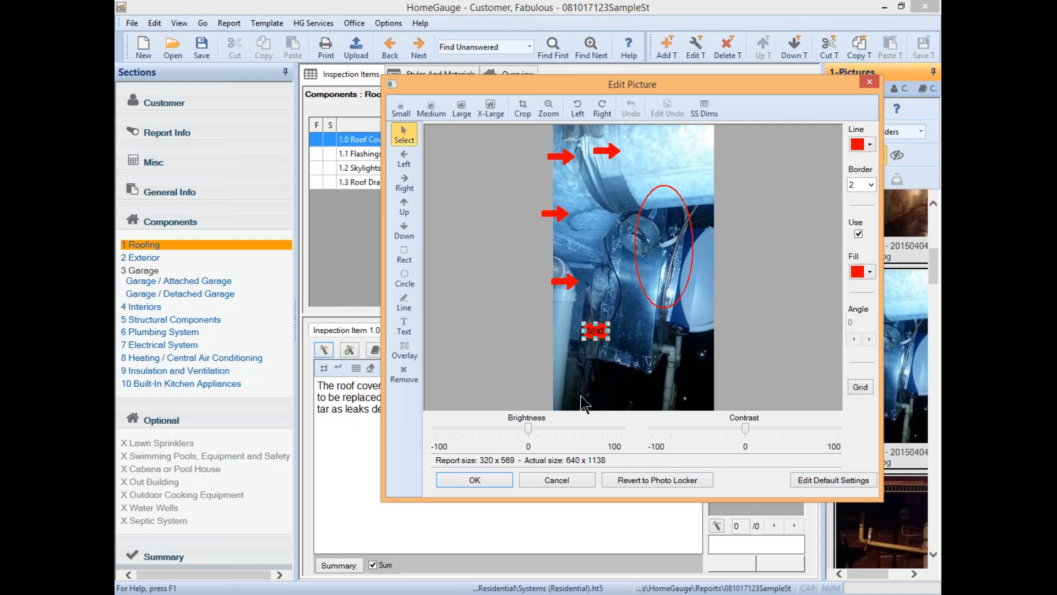
click(608, 151)
click(413, 370)
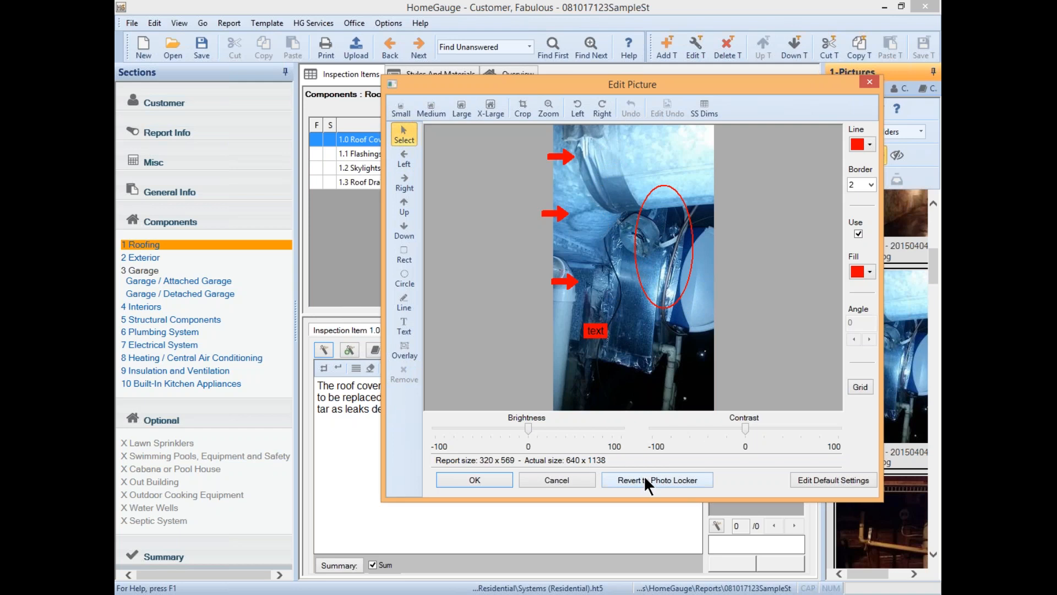
- Revert the photo to its Photo Locker original and set it to Medium 320 x 569
click(674, 479)
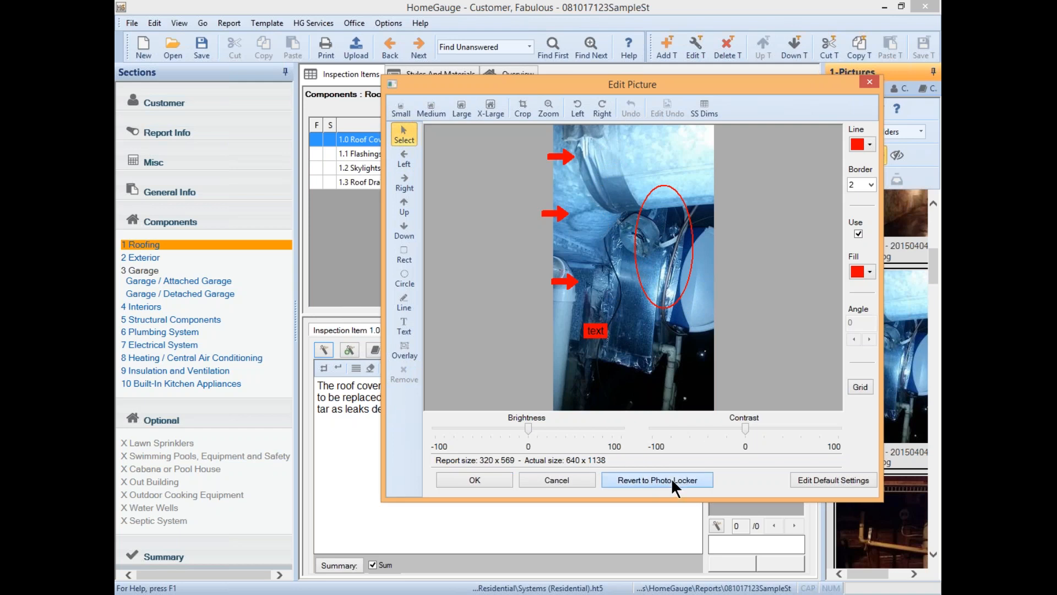
click(620, 323)
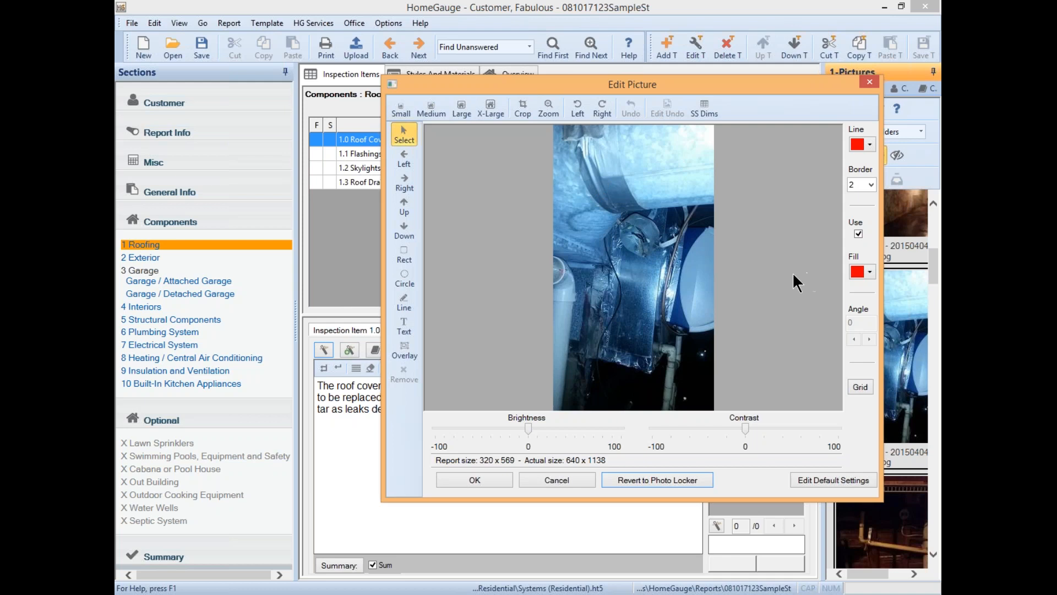
click(408, 110)
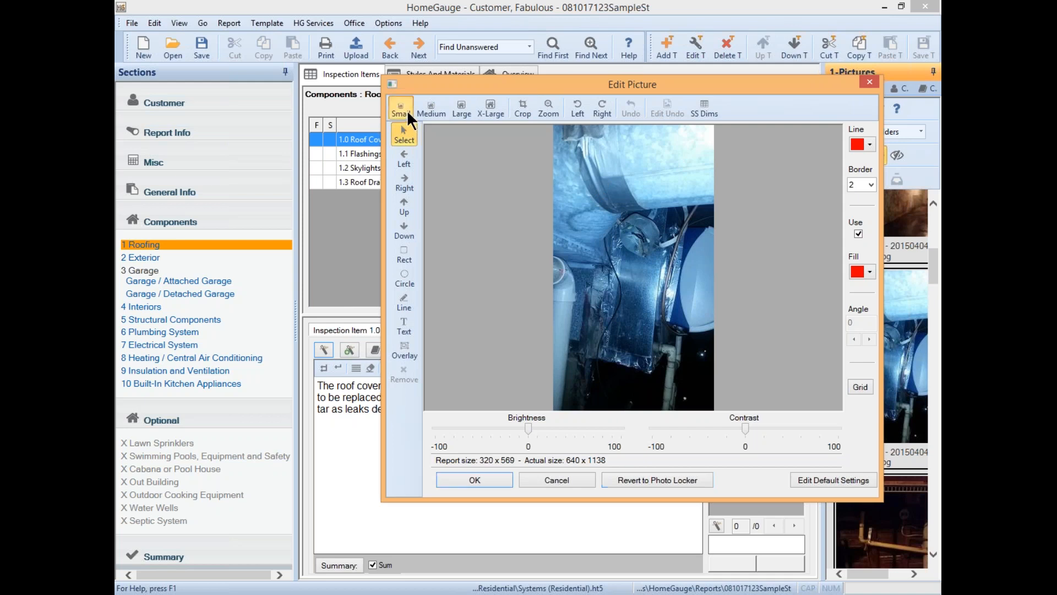
click(440, 105)
click(409, 104)
click(441, 106)
click(431, 105)
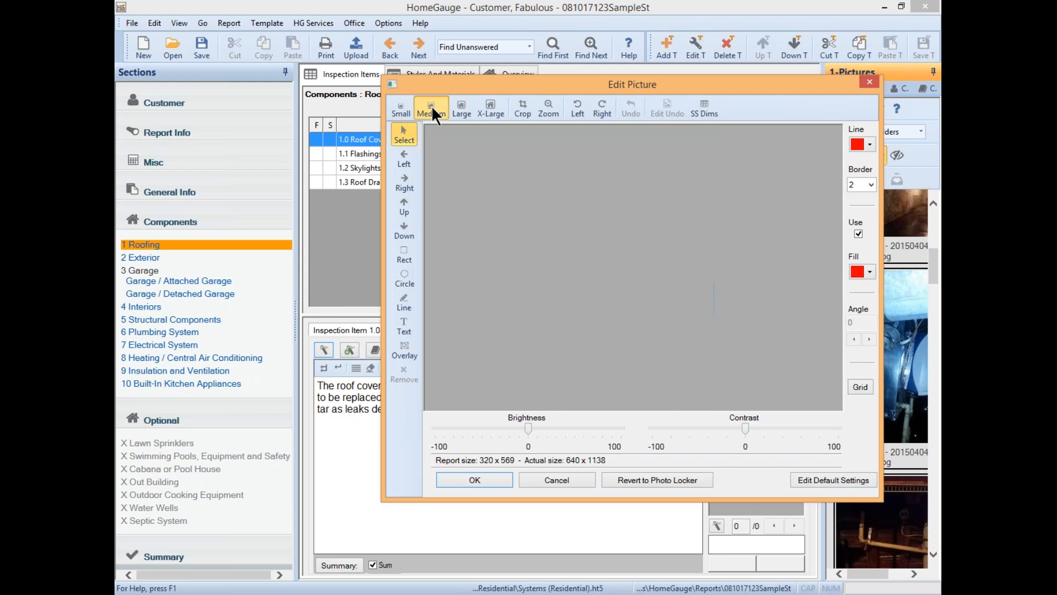
click(851, 478)
click(657, 203)
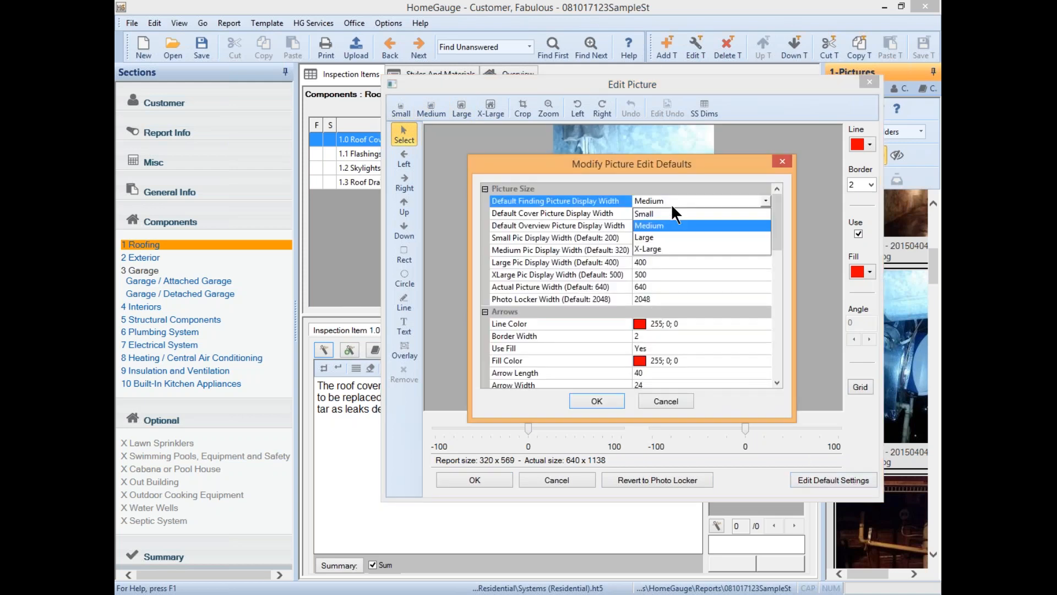
click(676, 200)
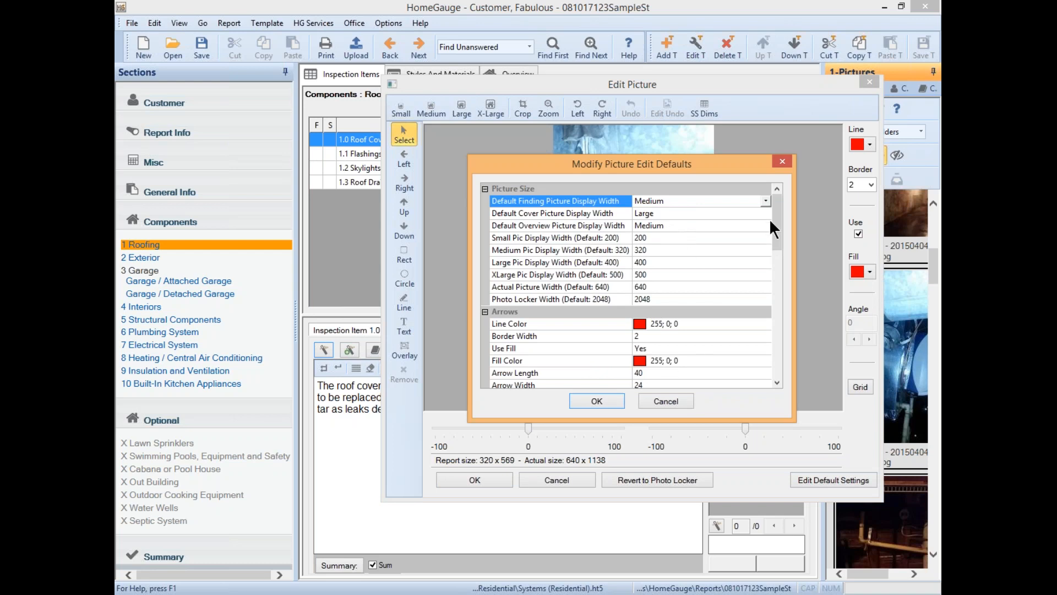
scroll(775, 218, down, 2)
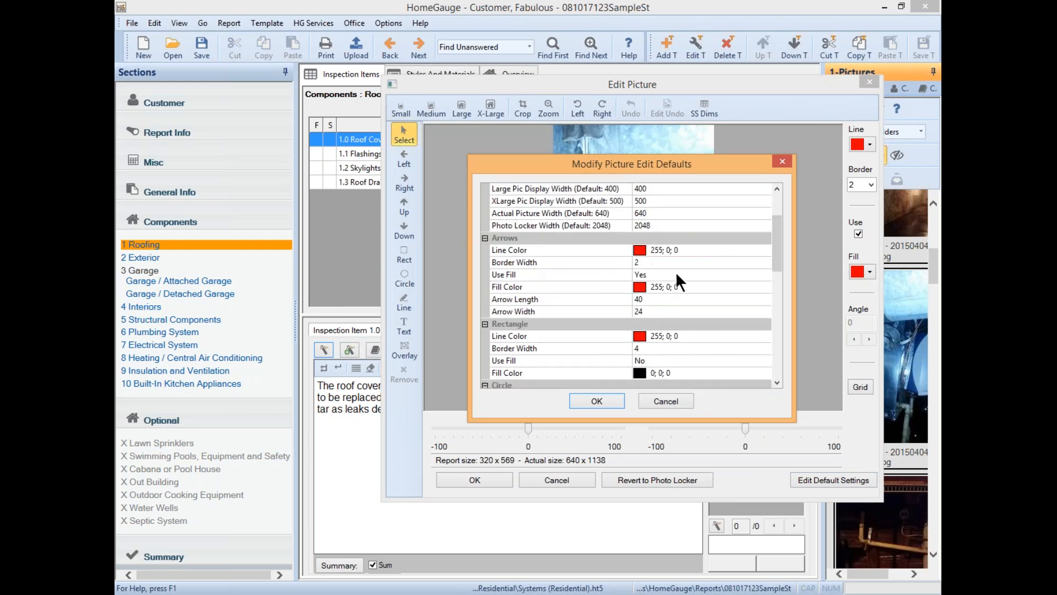
scroll(675, 272, down, 6)
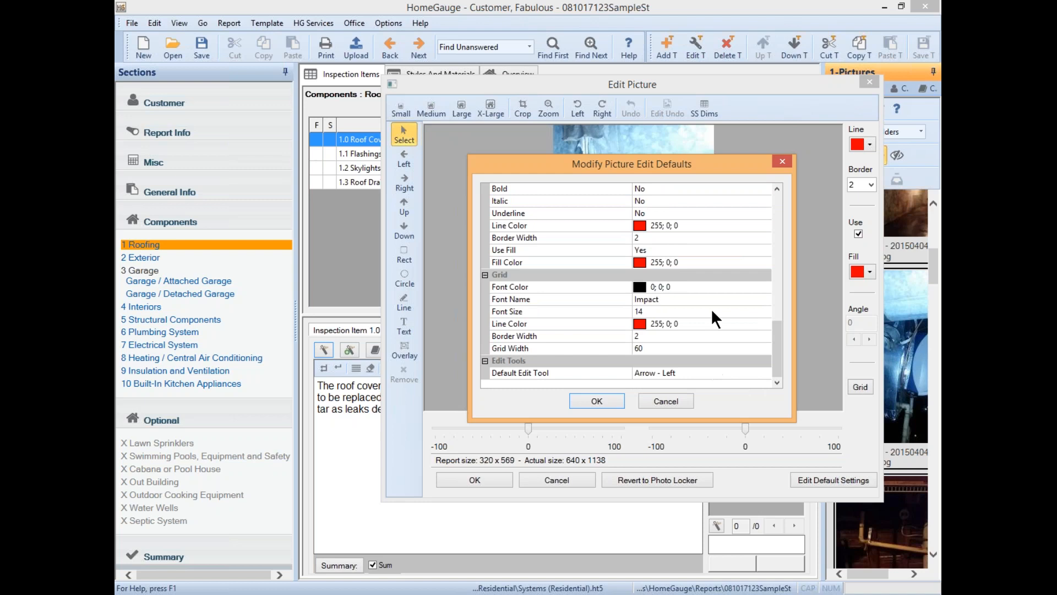
click(602, 404)
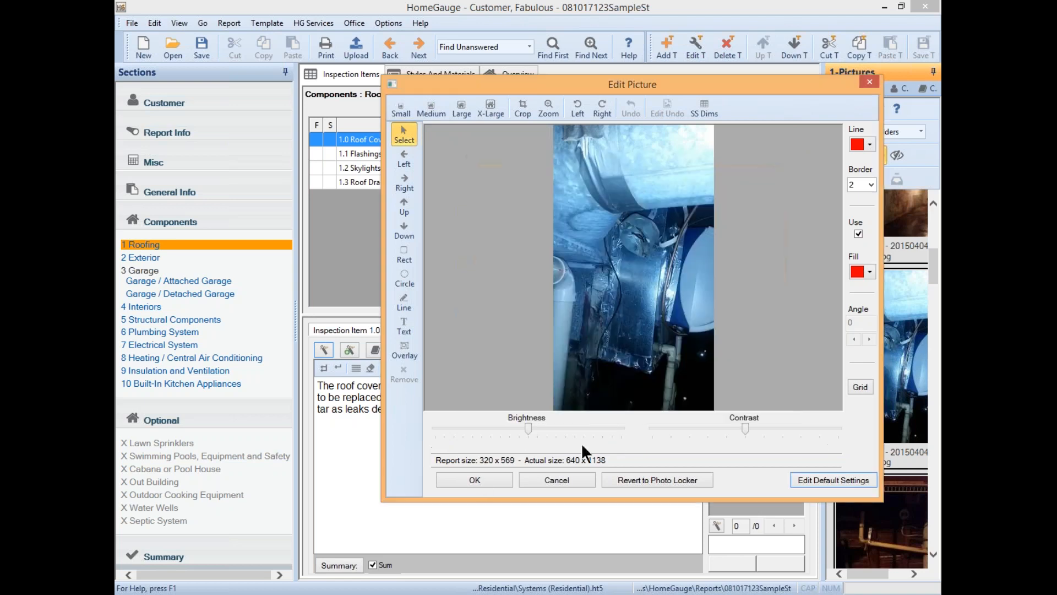
- Attach the edited photo beside the roof comment and add a second, empty itemized comment
click(474, 476)
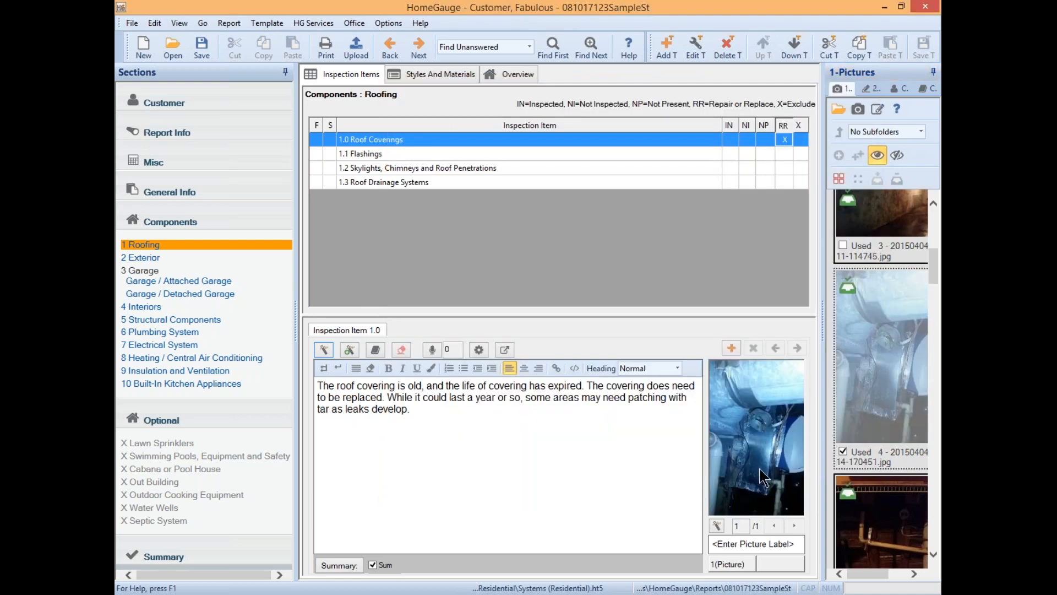
click(371, 430)
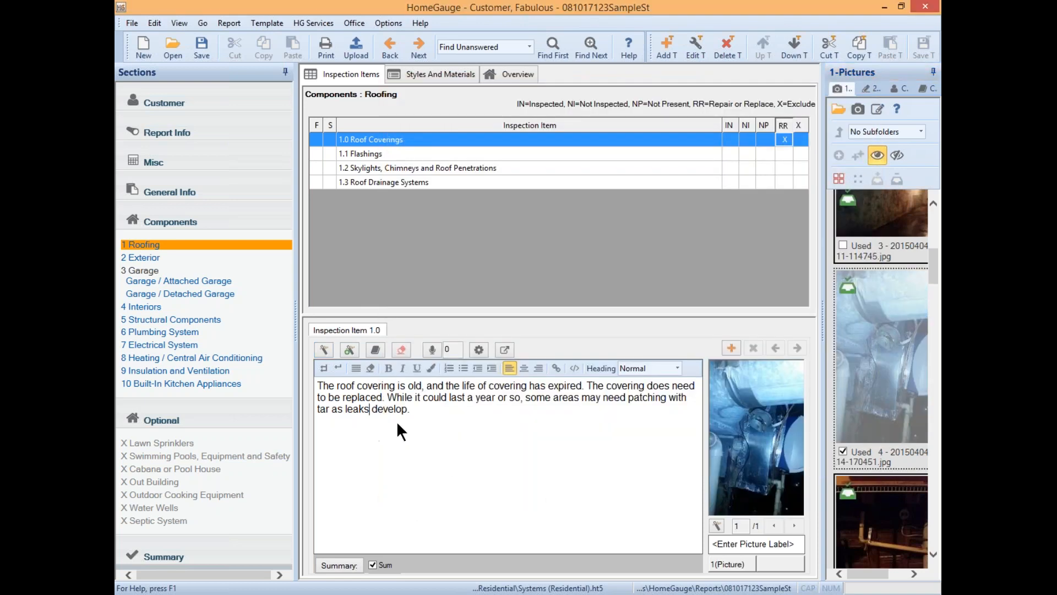
click(428, 414)
click(440, 409)
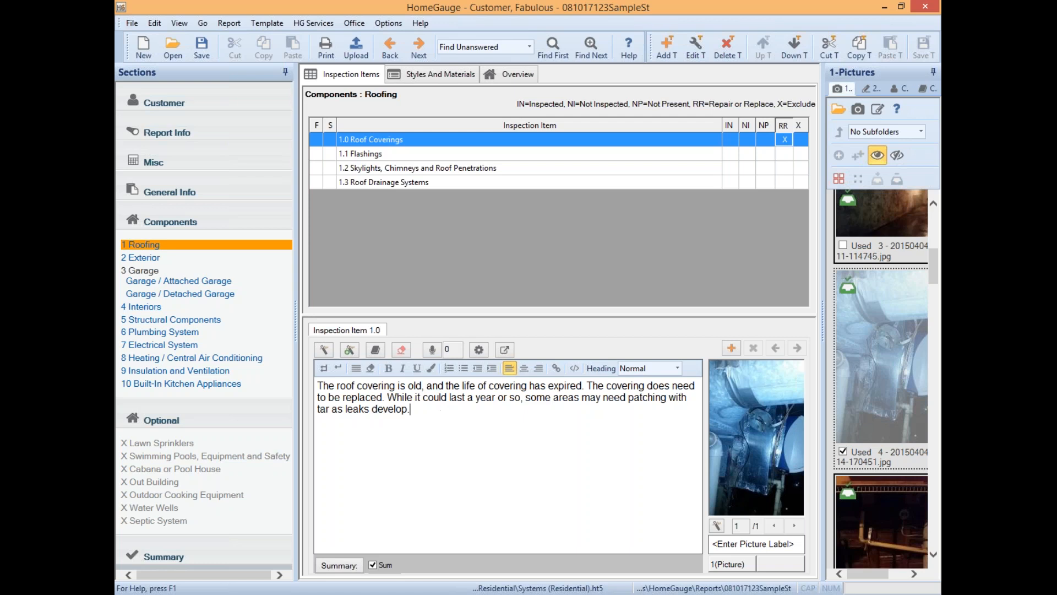
click(726, 346)
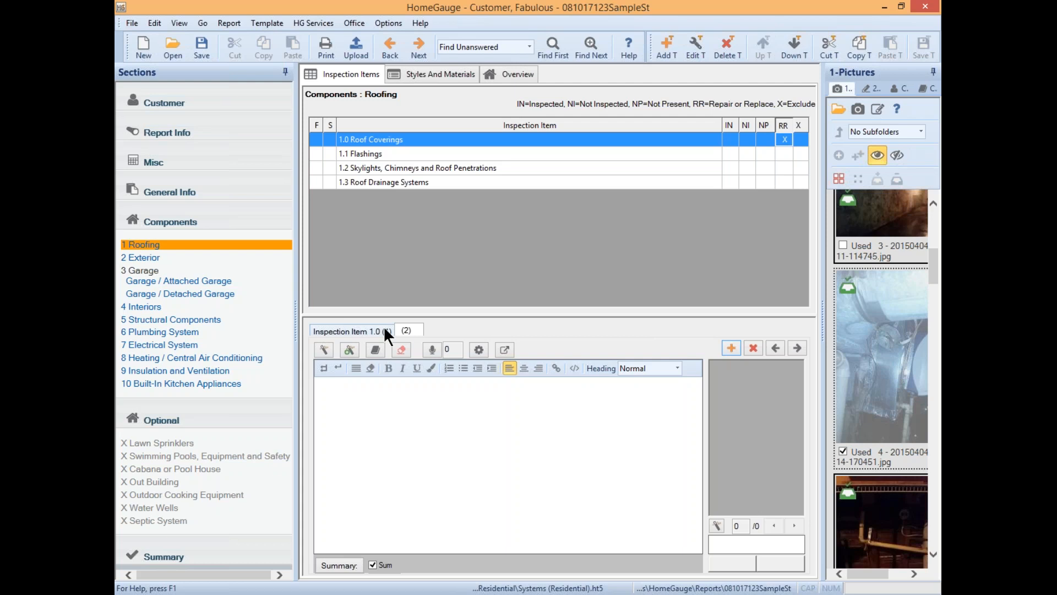
click(426, 439)
- Write 'This is my comment.' and save it as a new auto-comment named 'Comment'
text(This is my comment.)
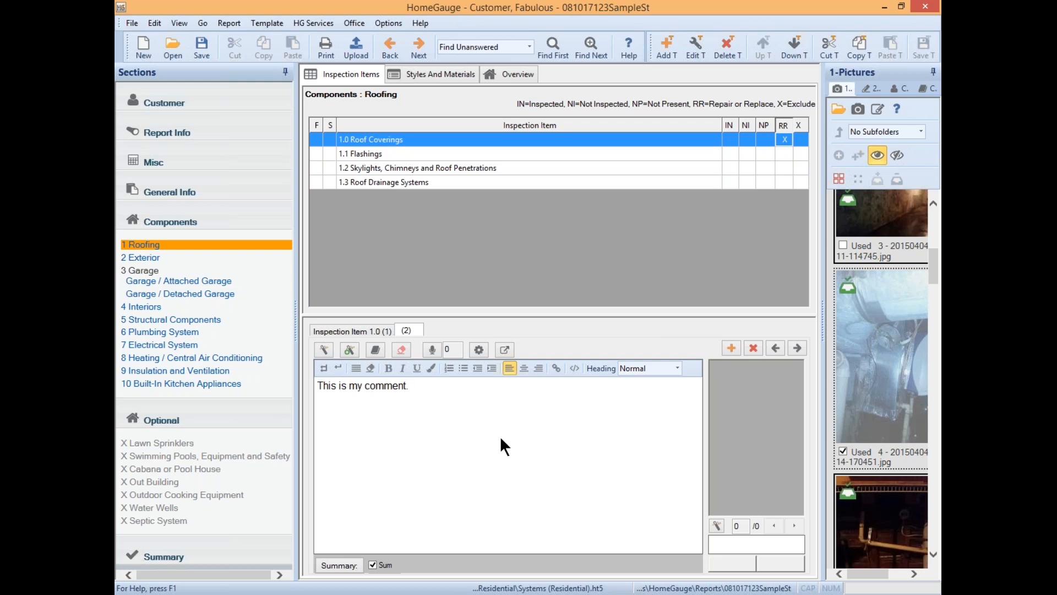
click(351, 349)
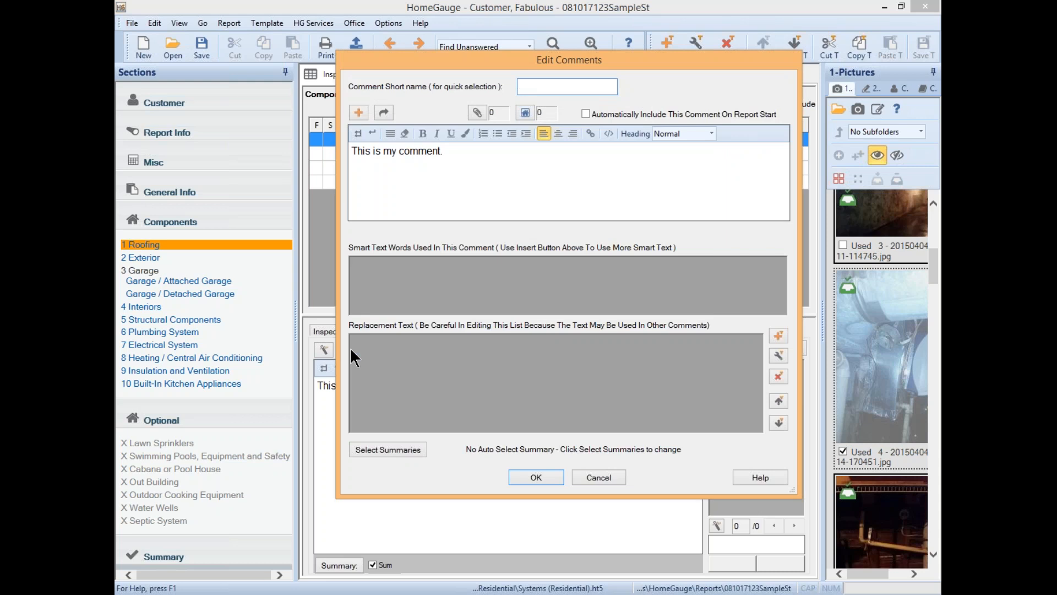
text(Comment)
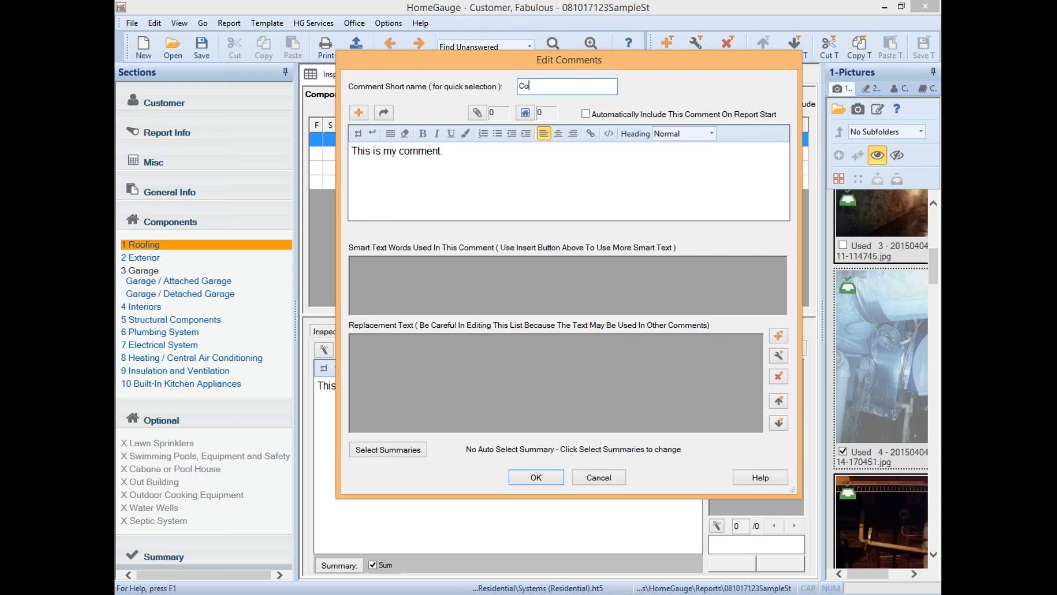
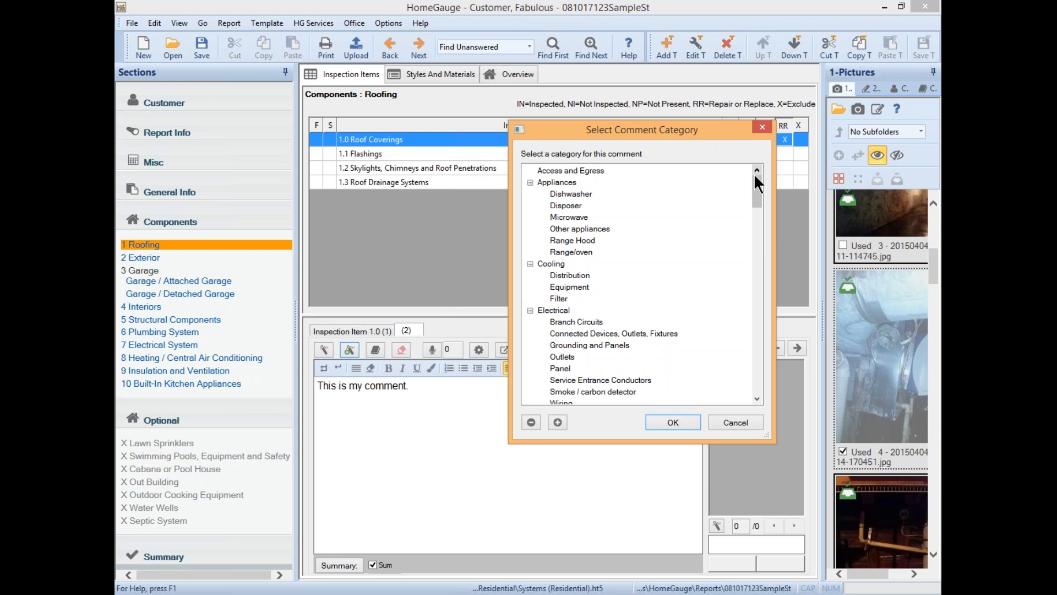
- Select Roofing in the comment category tree and confirm it for 'This is my comment.'
drag(754, 182, 767, 328)
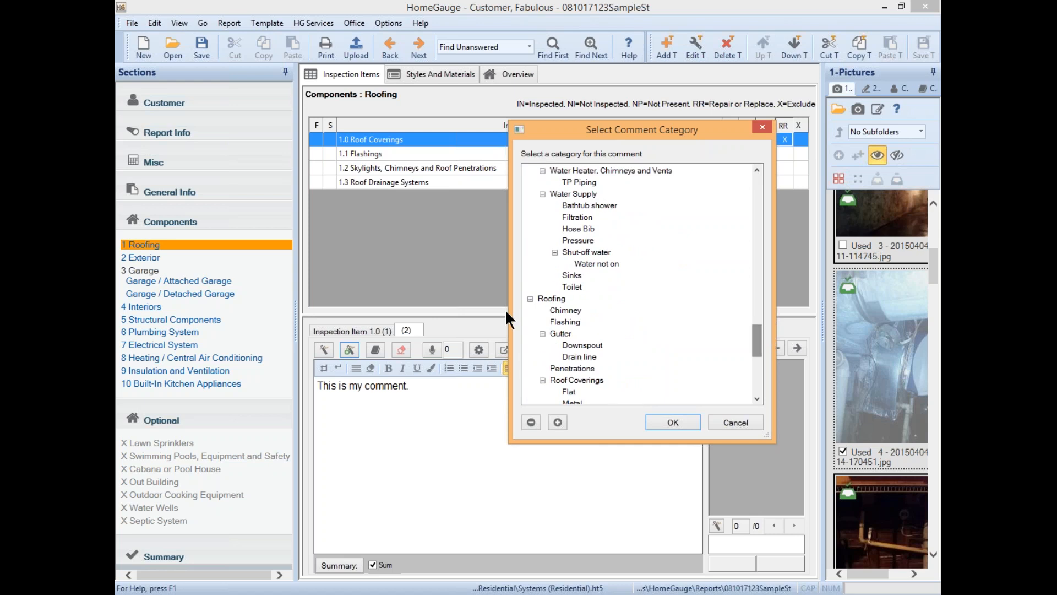
click(543, 297)
scroll(584, 330, down, 2)
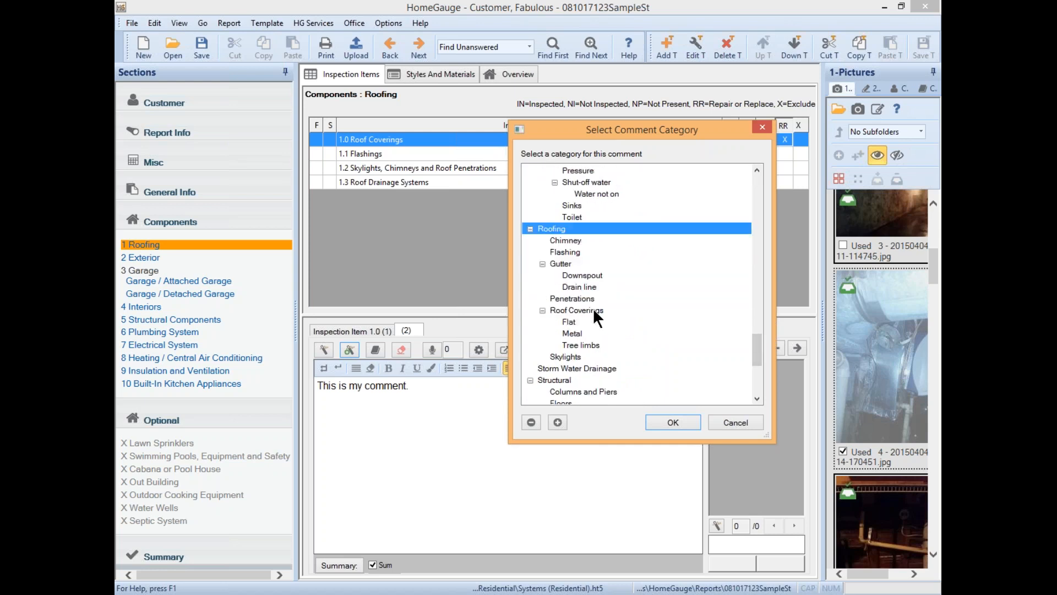
click(672, 421)
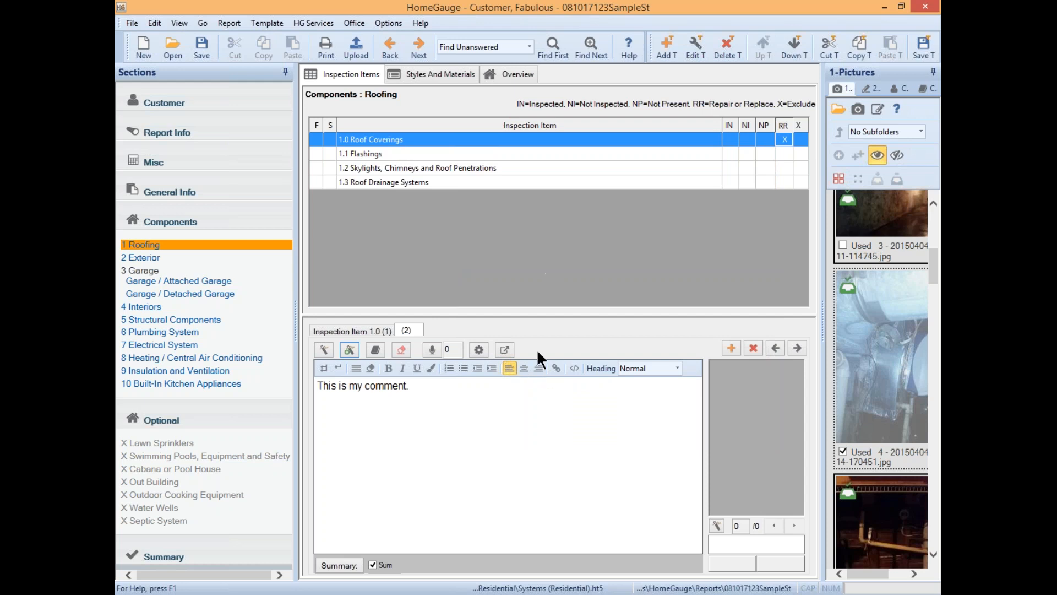
- Add a third itemized comment and bring up the saved Roofing comments for Roof Coverings
click(732, 344)
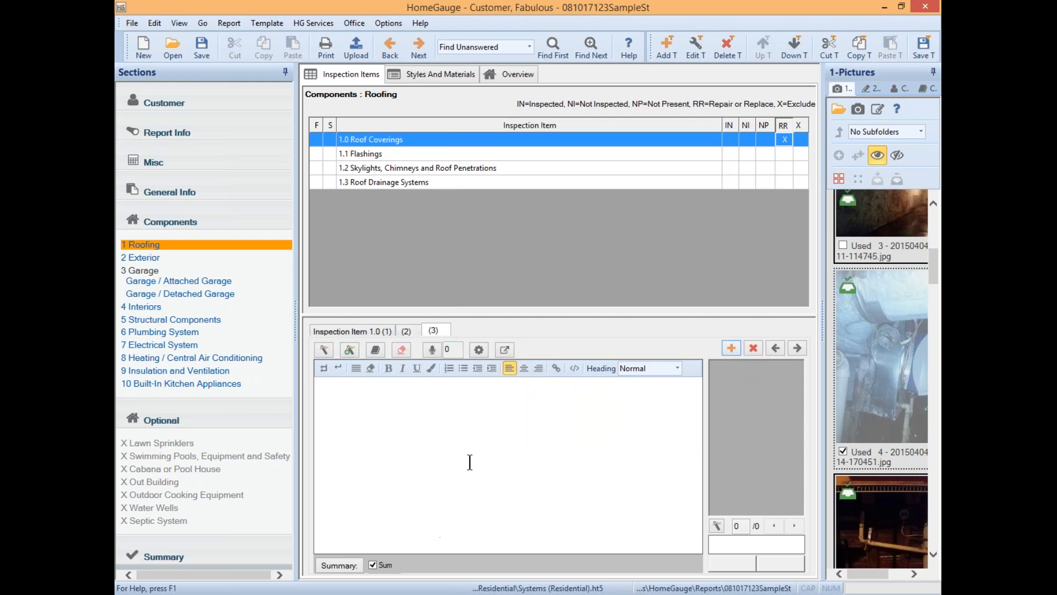
click(325, 342)
click(431, 312)
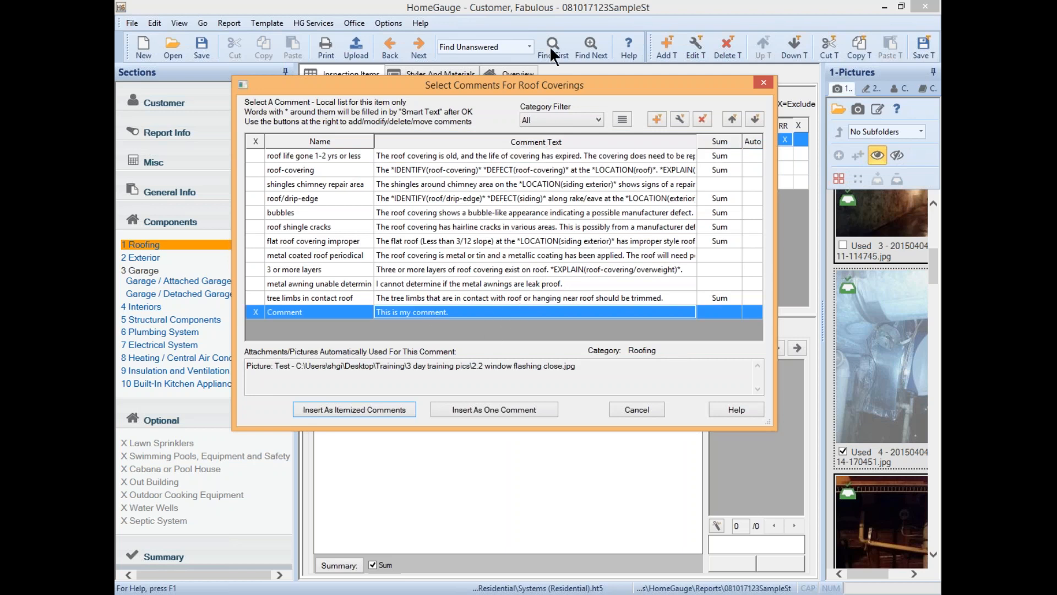
- Show all categories, then tick and untick the roof-covering, shingle-cracks and 3-layer comments
click(598, 120)
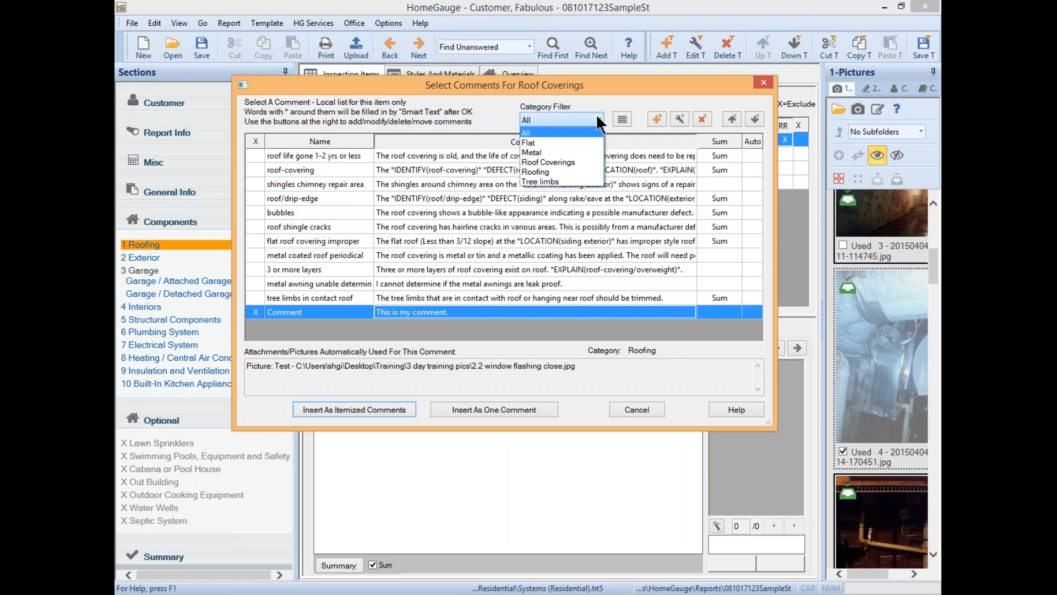
click(398, 174)
click(397, 173)
click(408, 225)
click(408, 271)
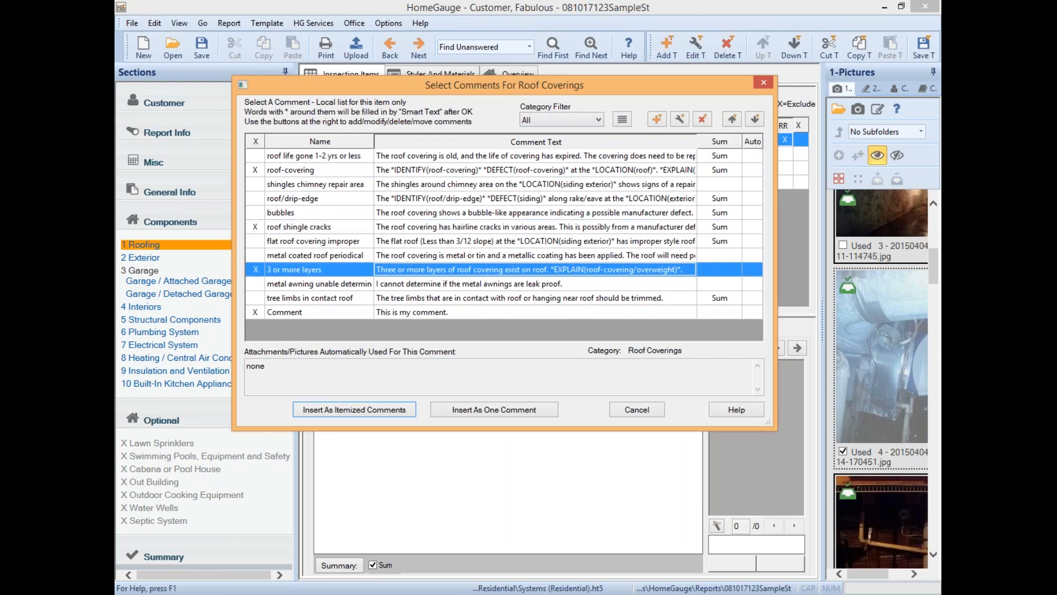
click(250, 169)
click(257, 227)
click(259, 269)
- Try the Roofing, Flat and Tree limbs filters, return to all, and insert the saved Comment
click(588, 114)
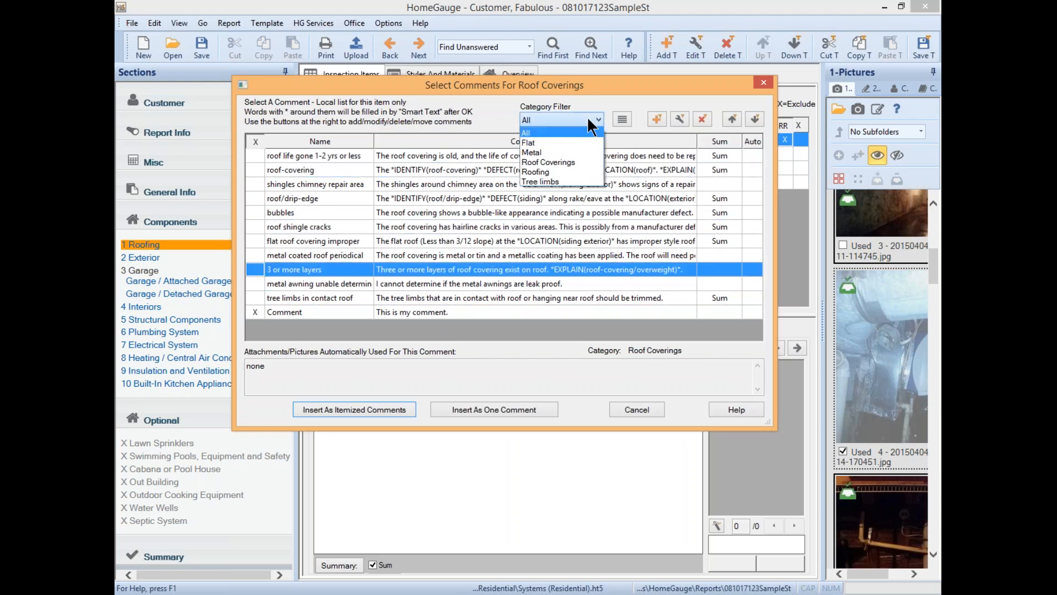
click(545, 170)
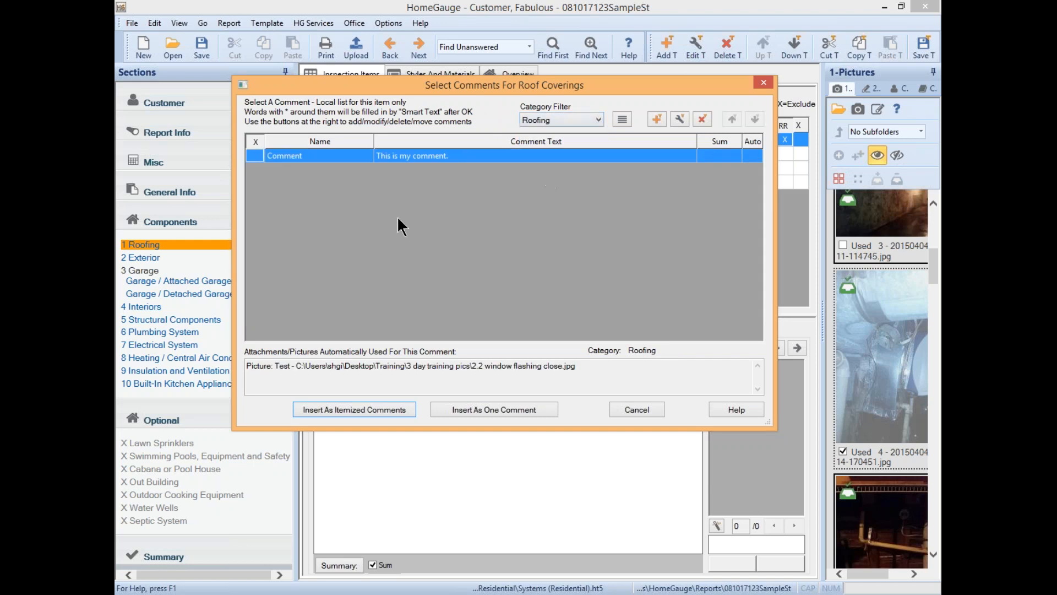
click(579, 115)
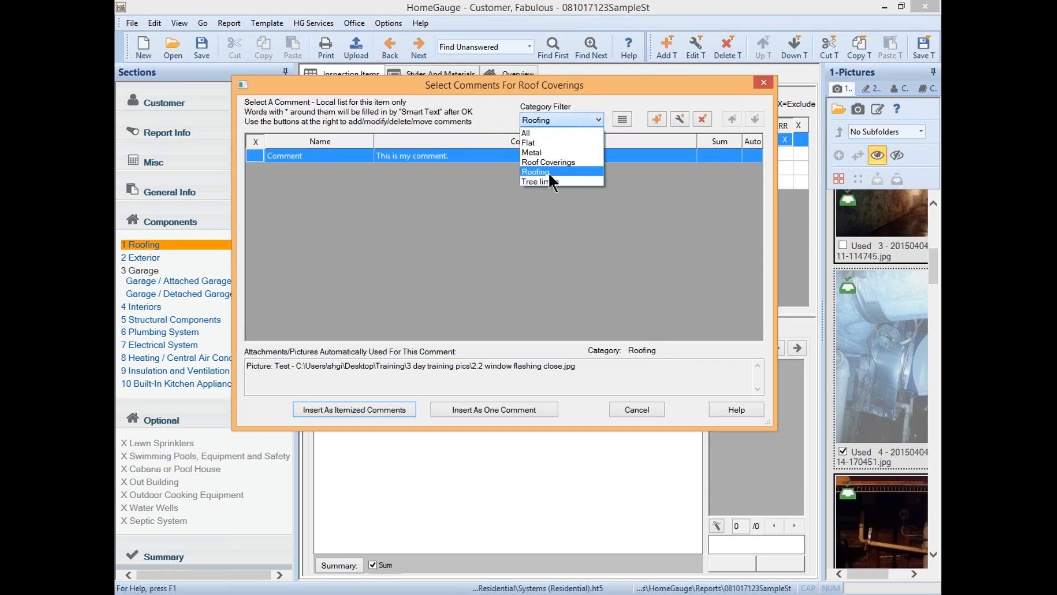
click(536, 141)
click(572, 120)
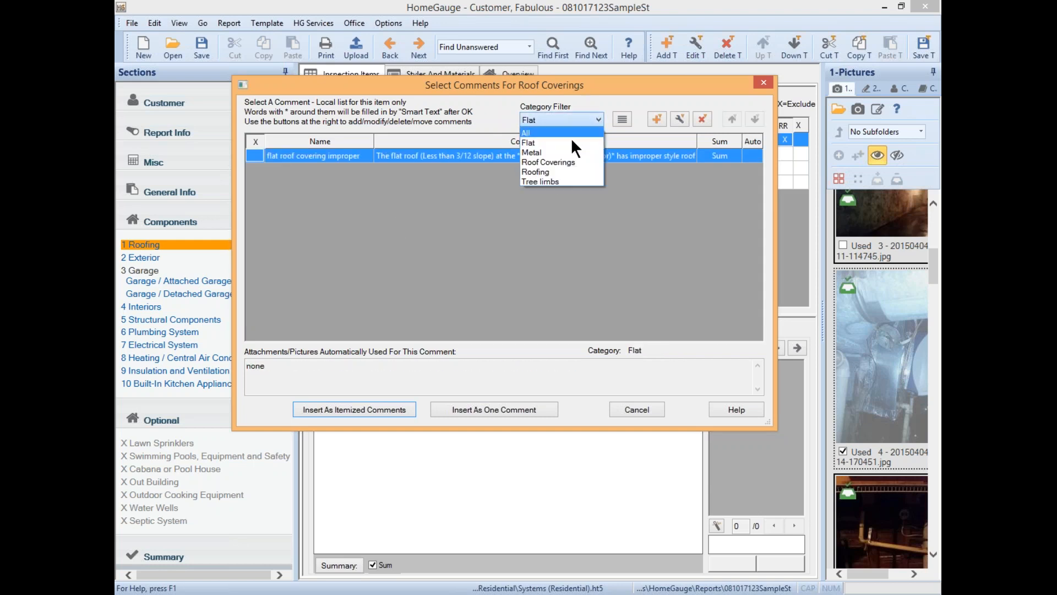
click(558, 182)
click(580, 117)
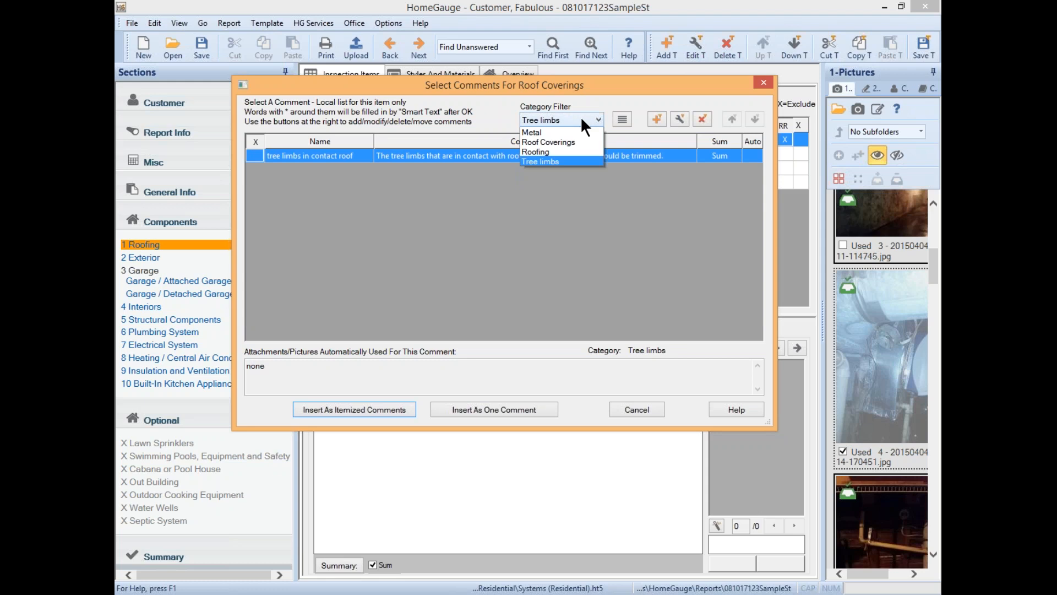
click(545, 171)
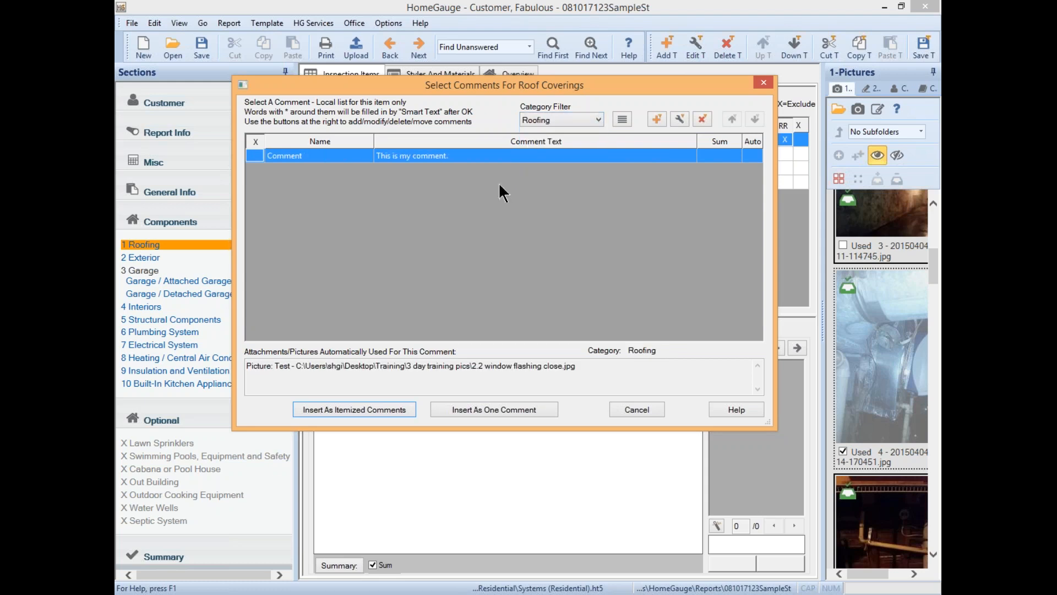
click(565, 118)
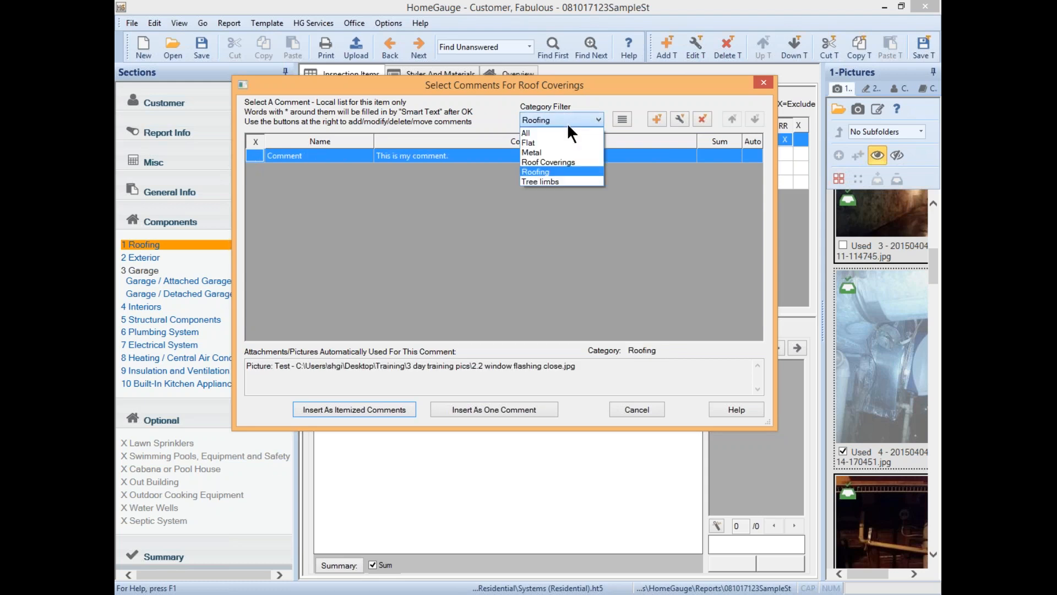
click(547, 133)
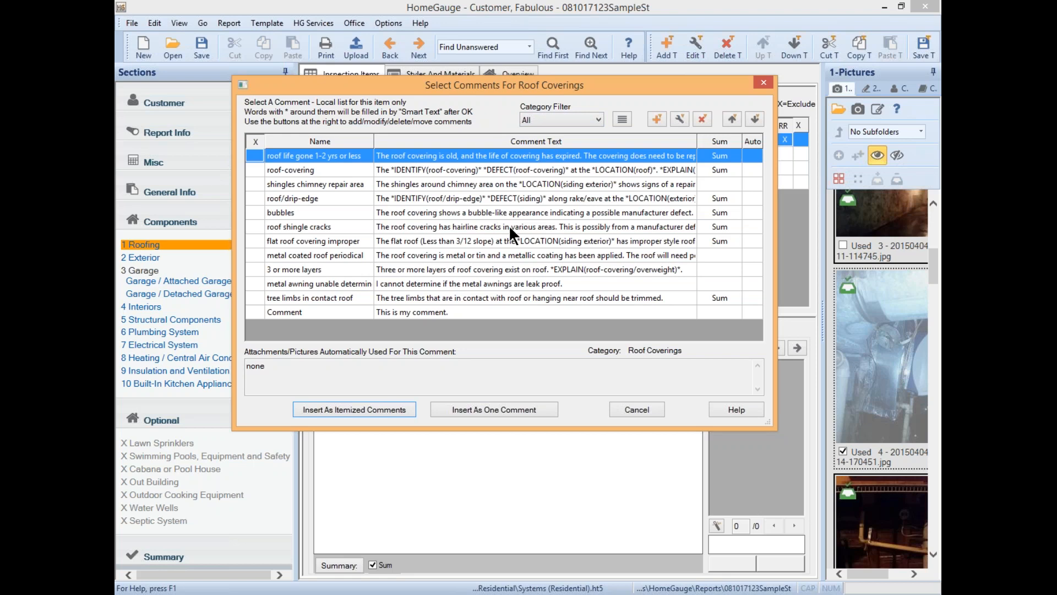
click(507, 312)
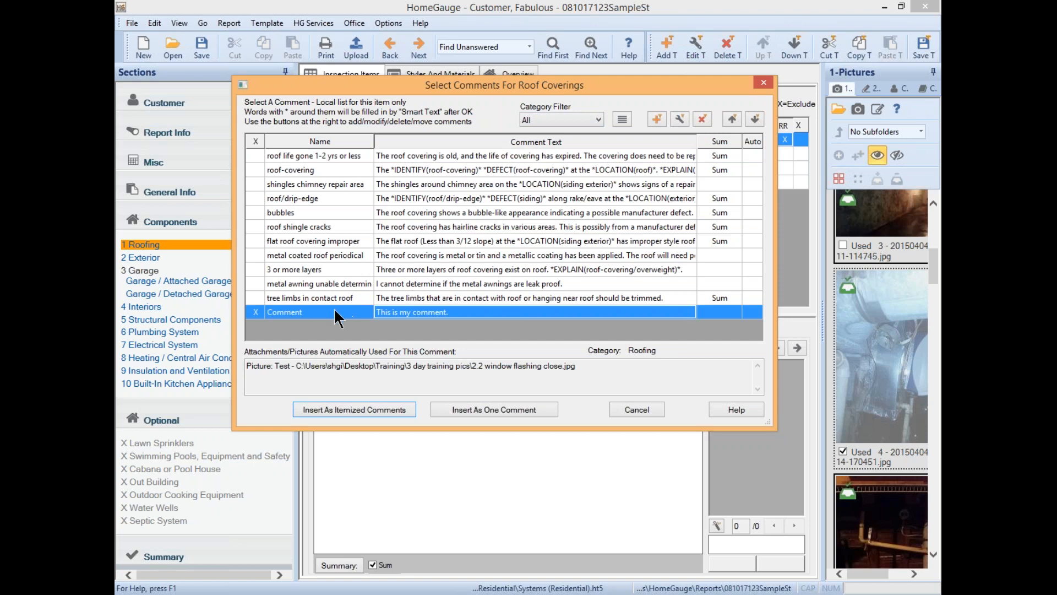
click(515, 408)
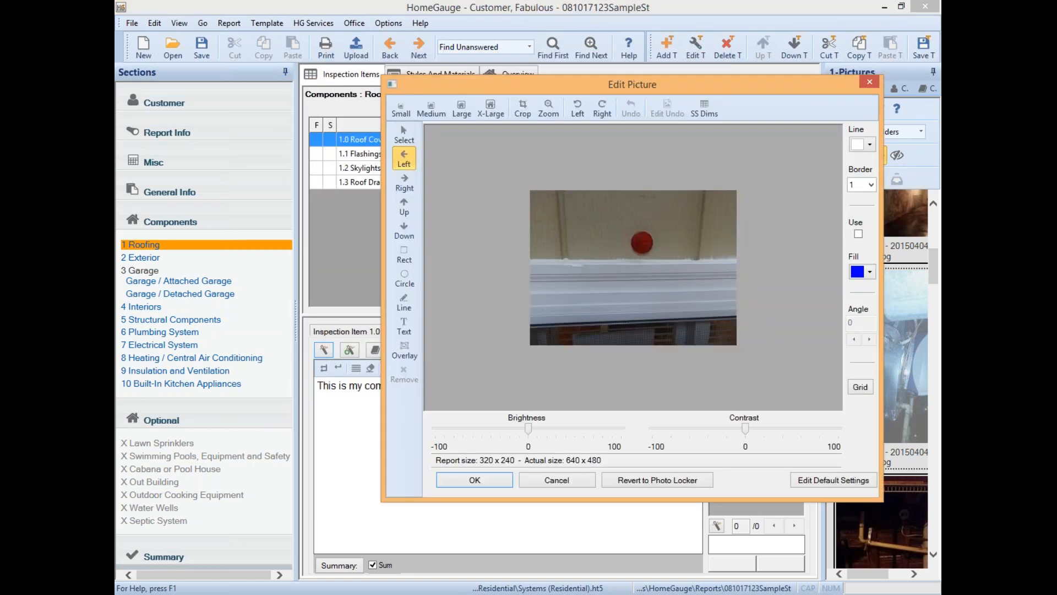
- Draw a circle around the photo's red object and accept the edited picture
click(405, 274)
drag(649, 209, 729, 308)
drag(707, 257, 663, 263)
click(474, 481)
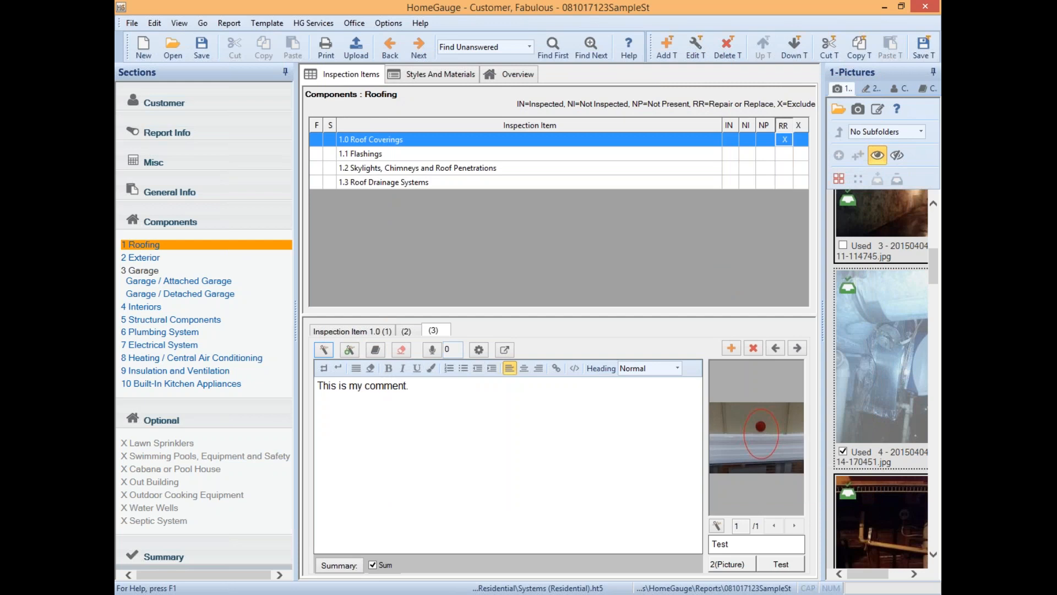
- Flip between the first and third comments, then show the second comment
click(365, 330)
click(429, 331)
click(378, 333)
click(429, 330)
click(397, 331)
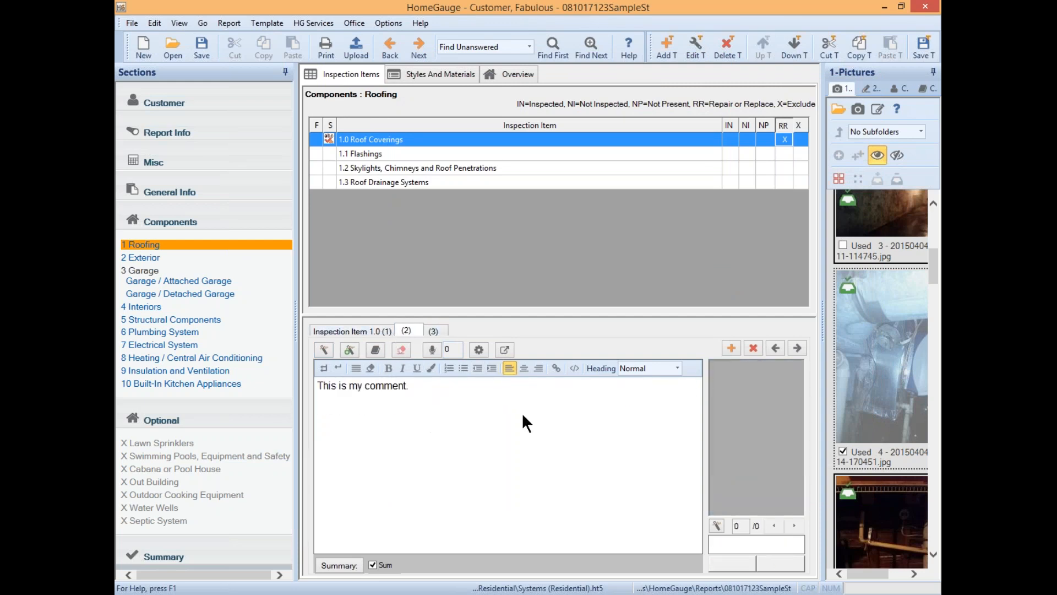
- Delete the picture-less second comment, then move the new second comment up and back down
click(753, 349)
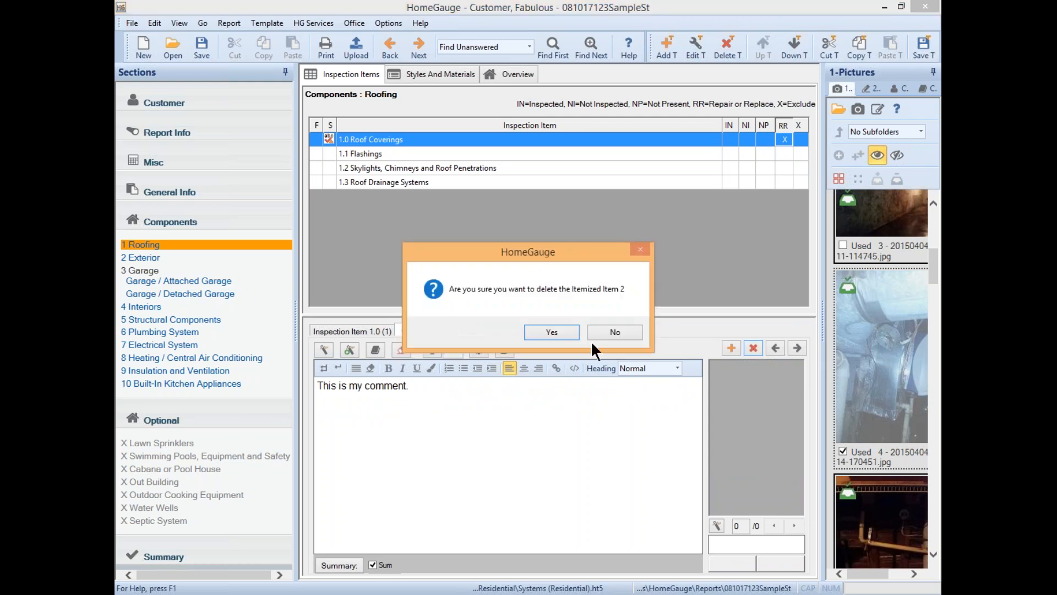
click(554, 331)
click(406, 328)
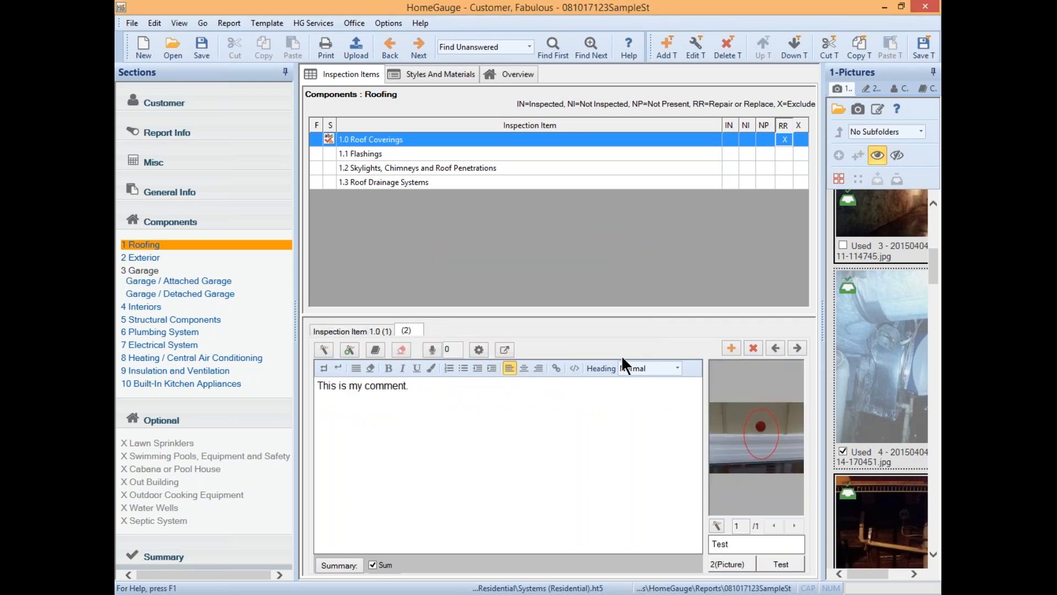
click(780, 349)
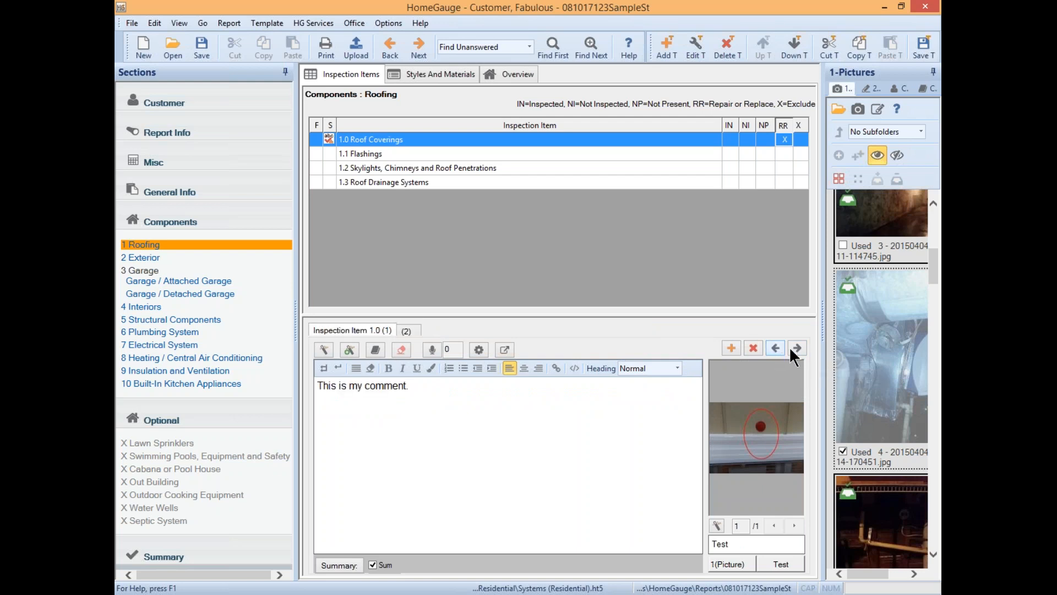
click(797, 348)
click(513, 418)
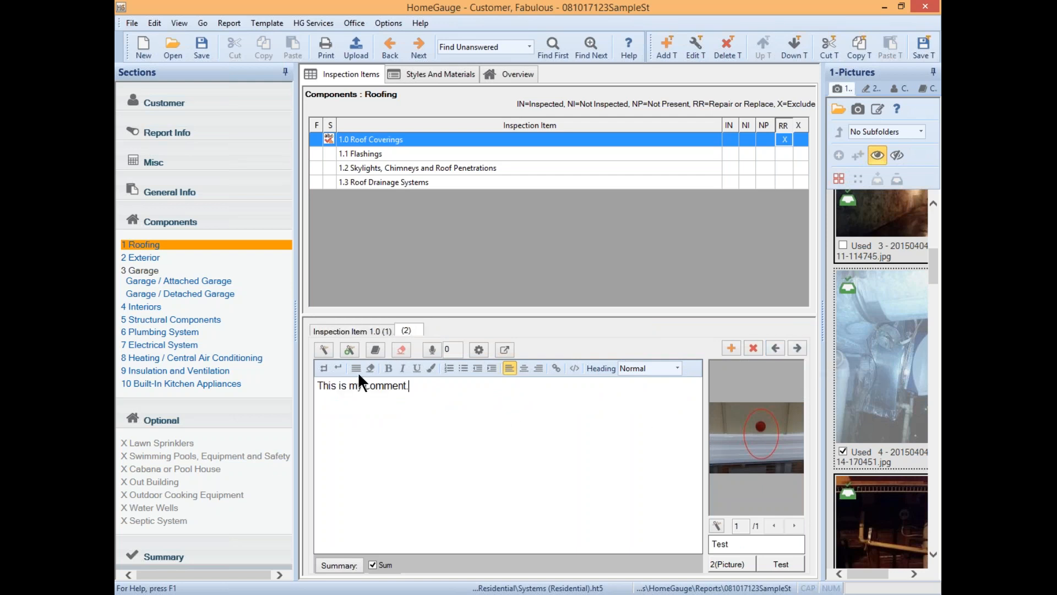
- Review the first and second comments, then mark all unanswered items 1.1–1.3 as Inspected
click(368, 328)
click(409, 329)
click(346, 330)
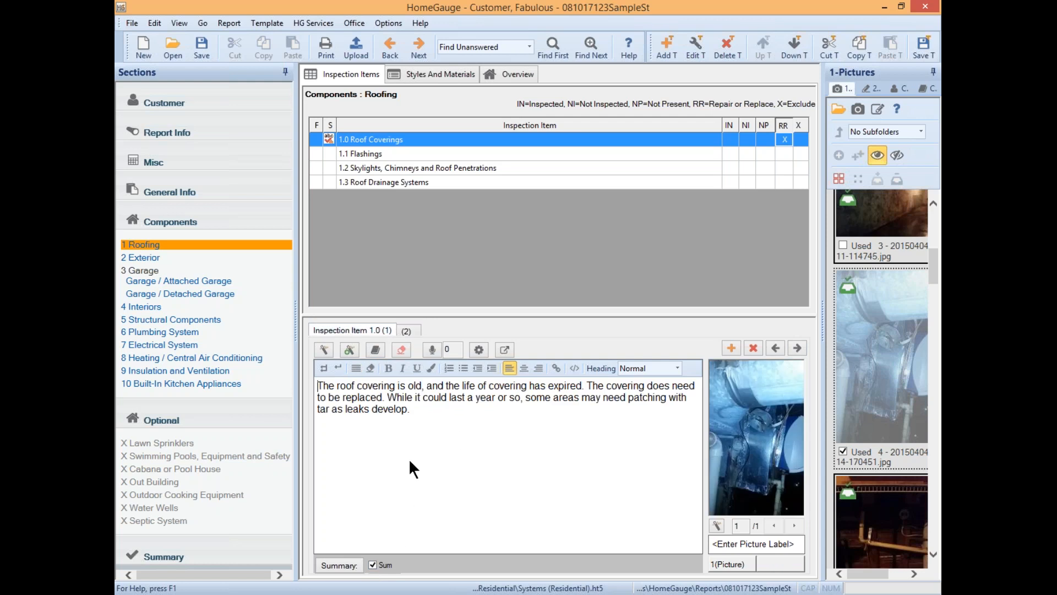
click(408, 328)
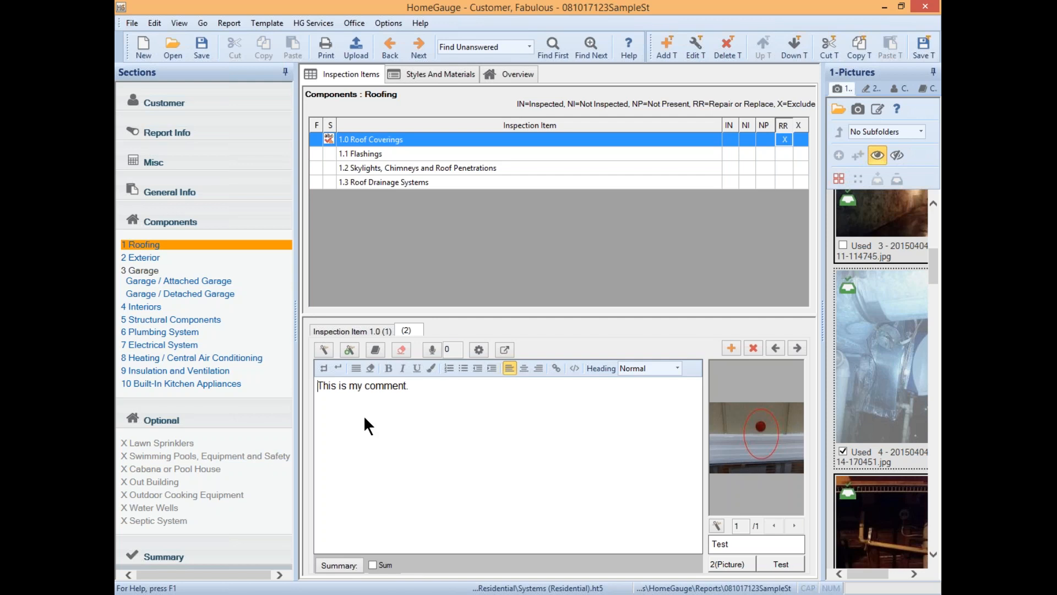
click(363, 332)
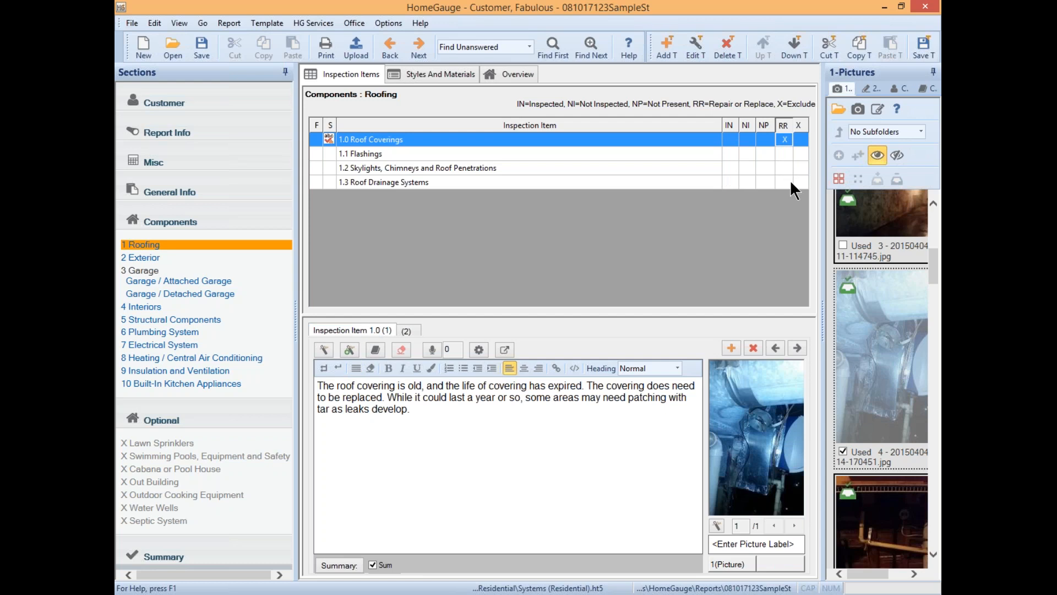
click(730, 124)
click(429, 77)
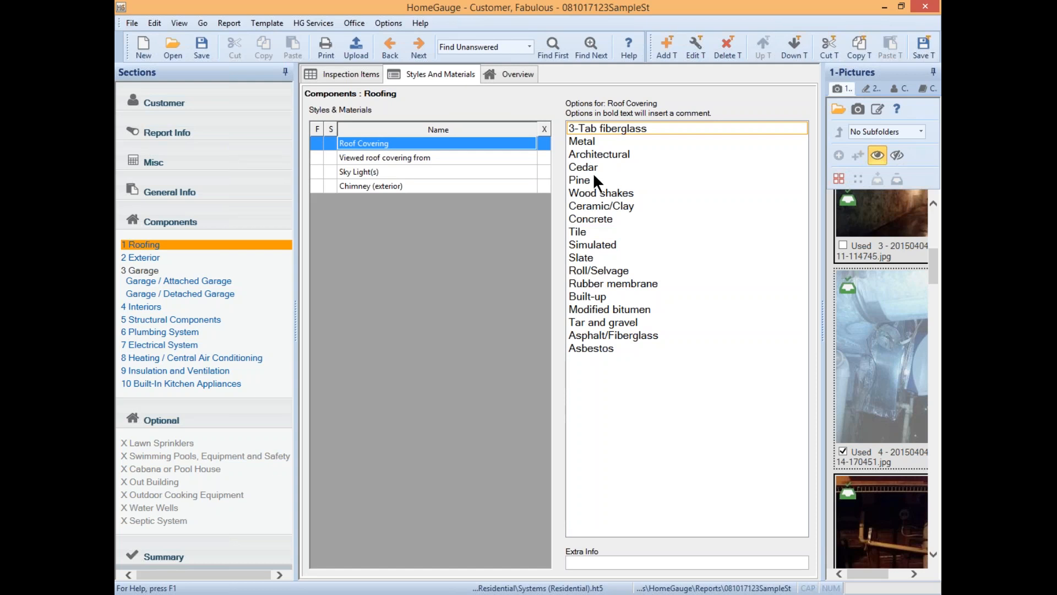
- Record Cedar roof covering, Walked roof viewing, Sky Light(s) excluded, and Wood exterior chimney
click(582, 160)
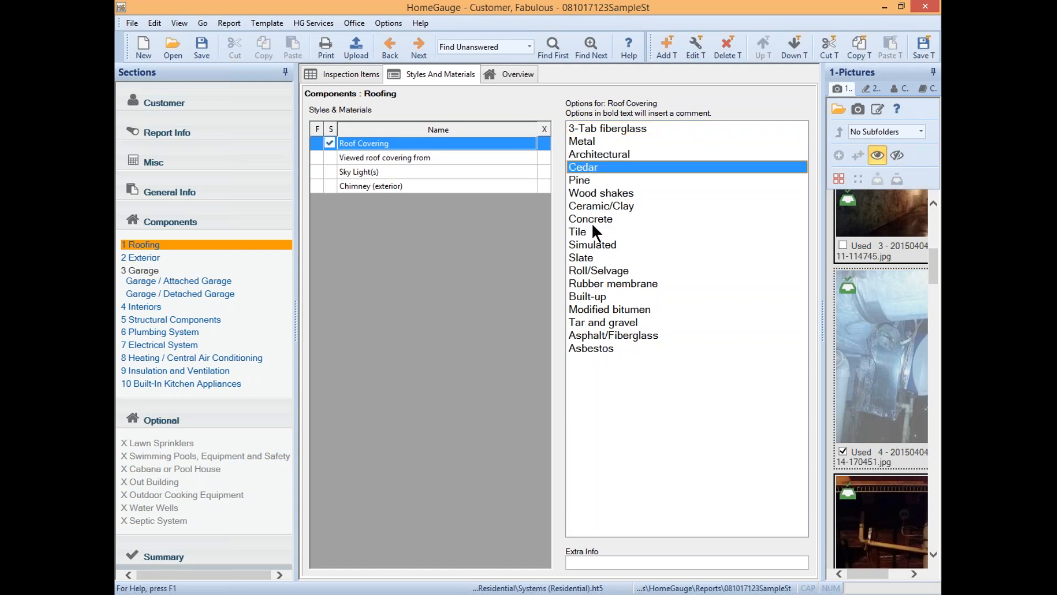
click(428, 156)
click(582, 154)
click(471, 171)
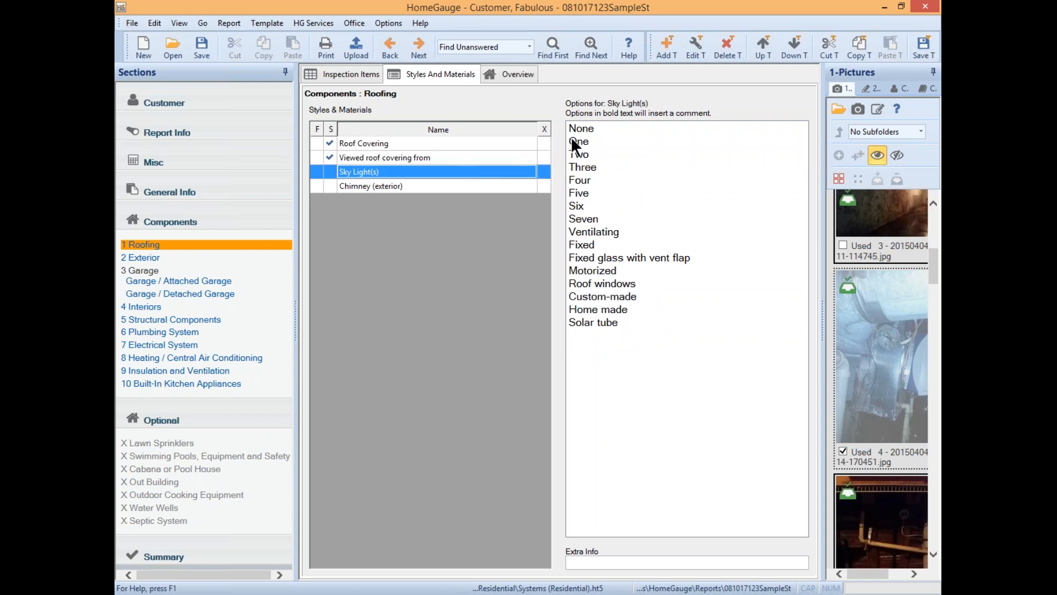
click(544, 172)
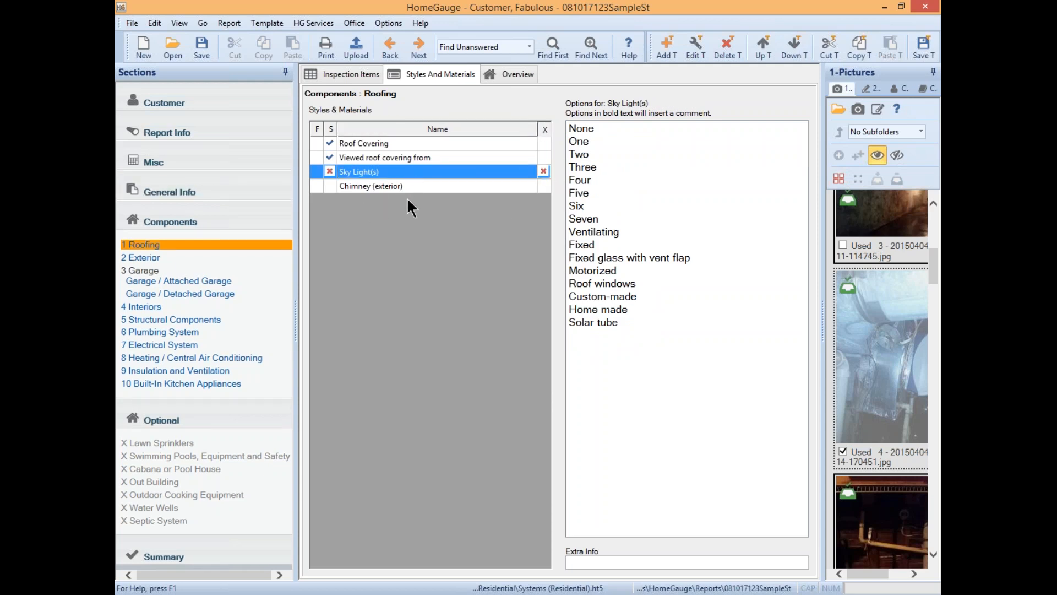
click(415, 186)
click(586, 181)
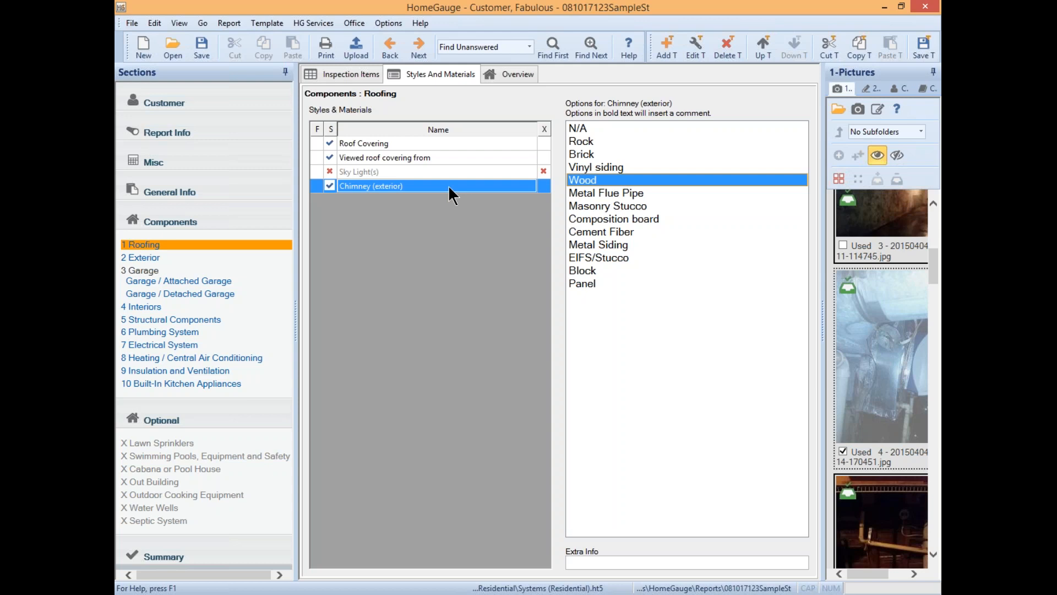
click(372, 144)
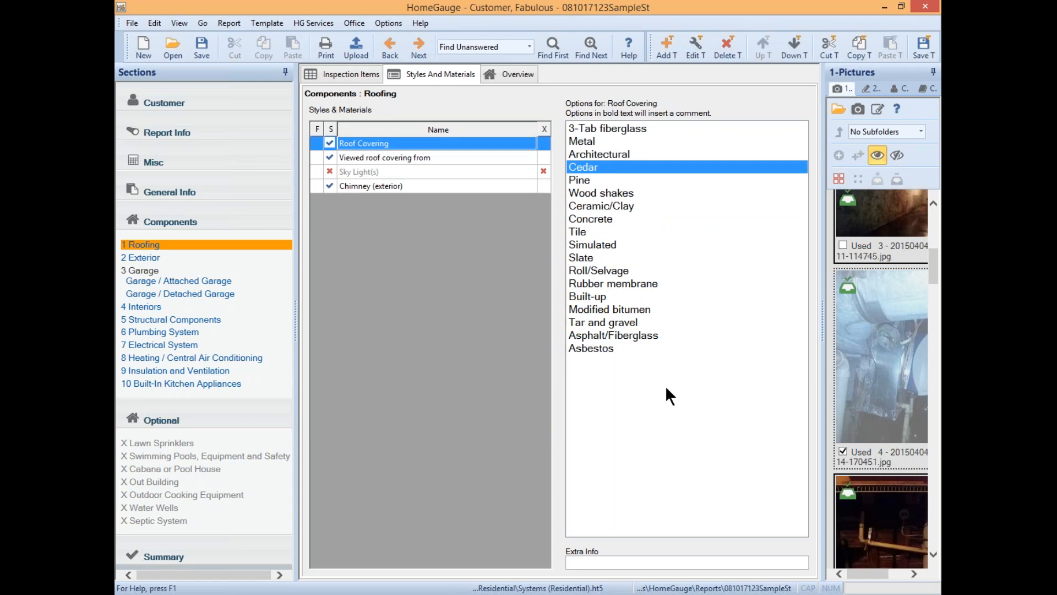
click(698, 42)
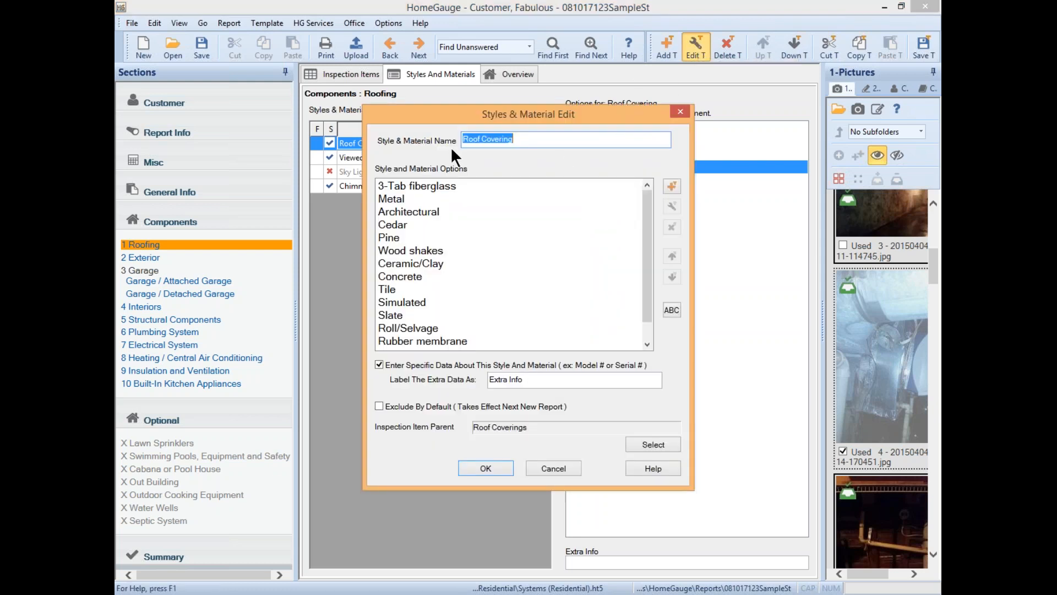
click(529, 136)
click(547, 466)
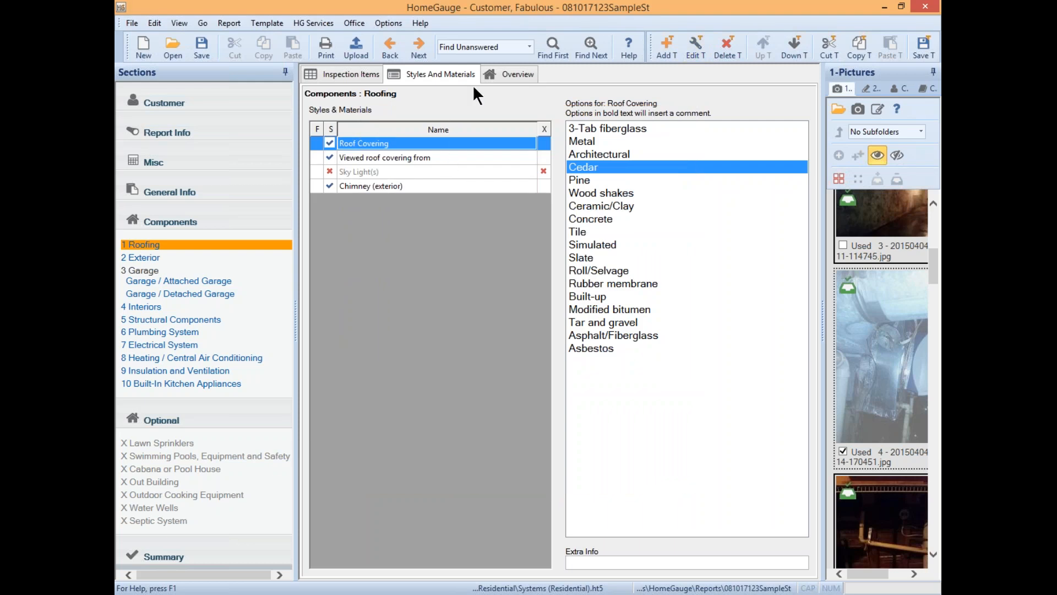
- Save the current template with the Roofing styles changes
click(923, 53)
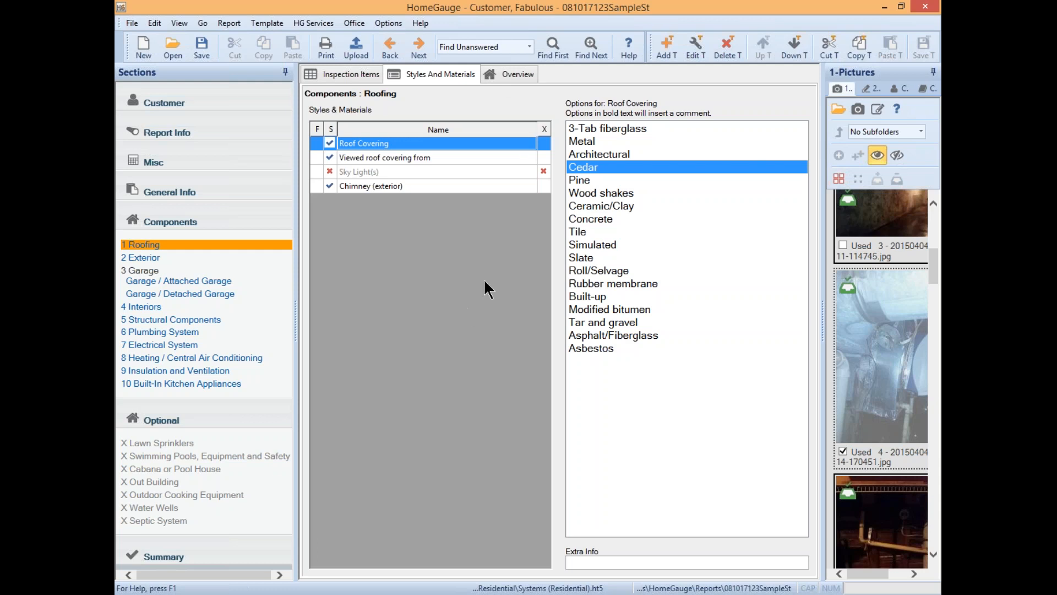
- Show the Roofing overview, visit General Info, and return to look over the Section Introduction text
click(503, 72)
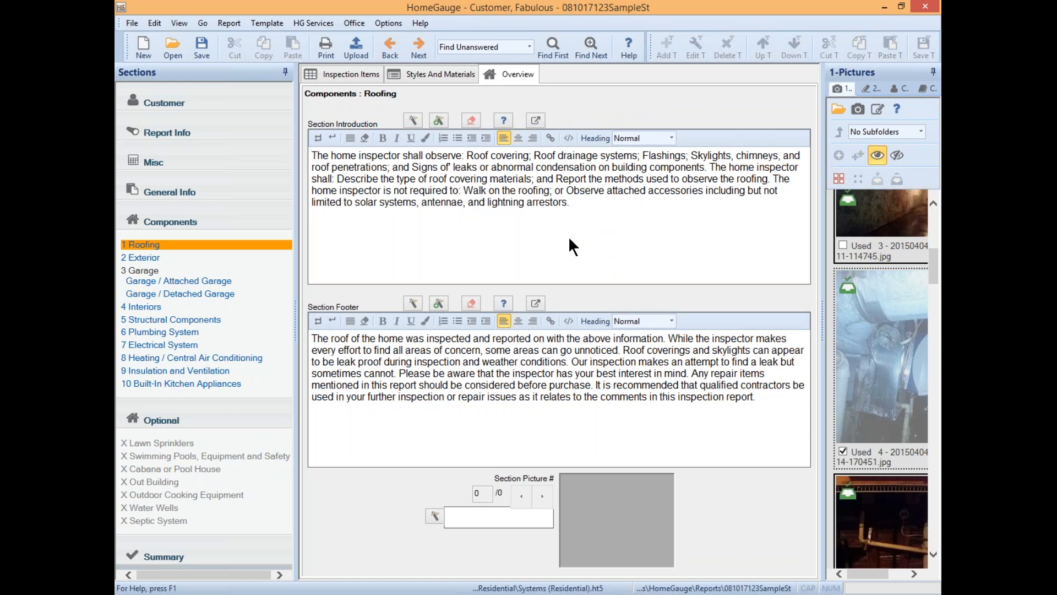
click(265, 179)
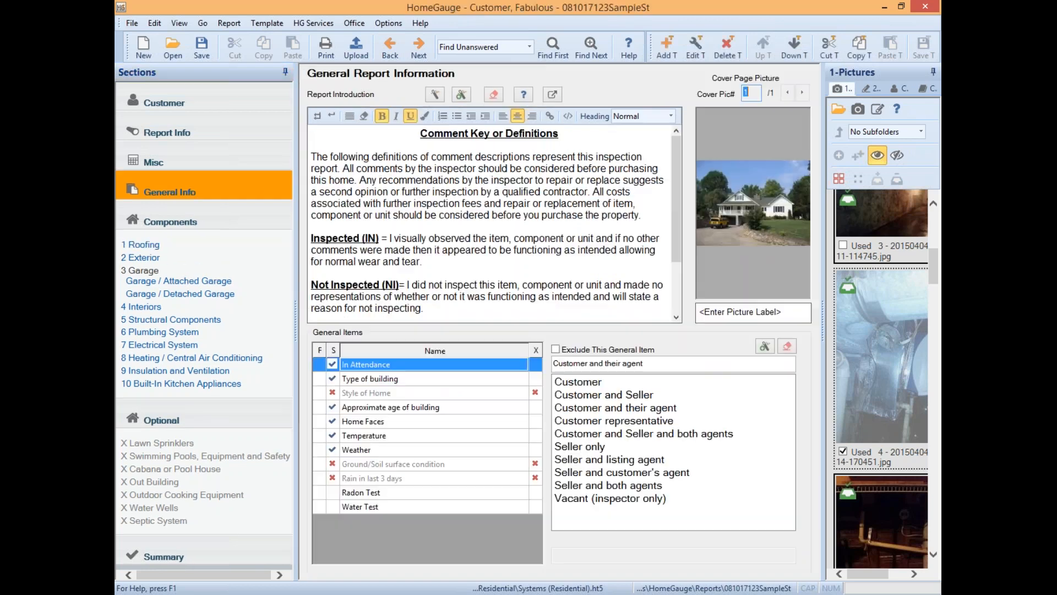
click(201, 247)
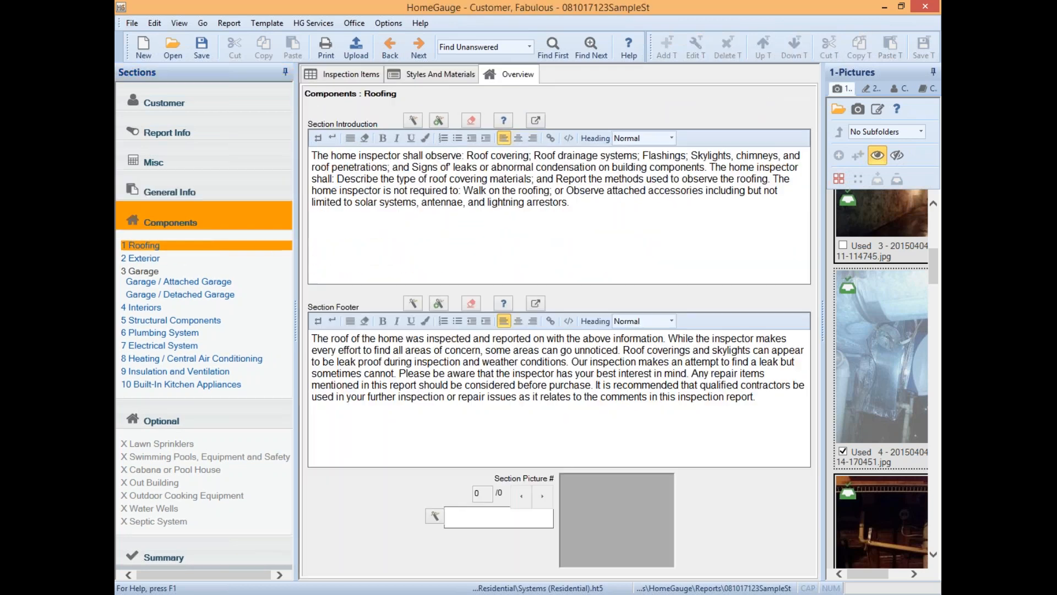
click(572, 209)
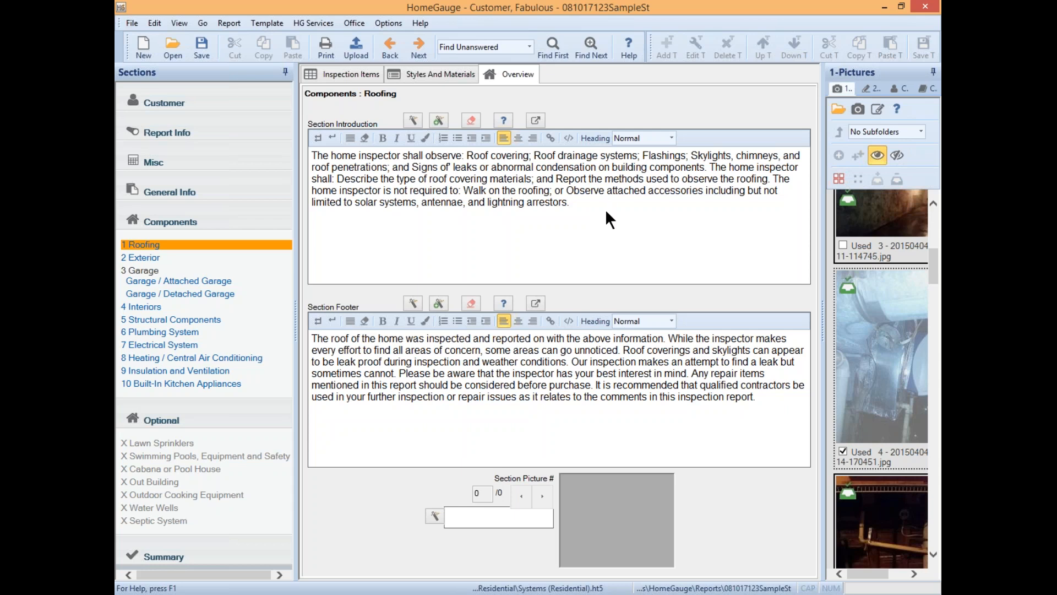
drag(463, 193, 473, 193)
drag(563, 203, 558, 203)
click(580, 200)
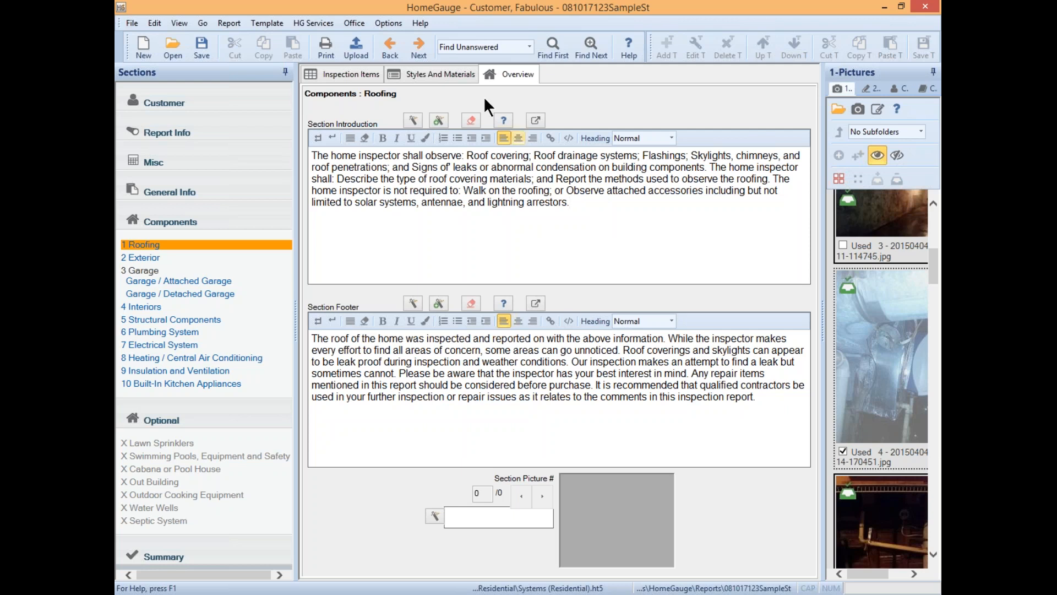
click(413, 121)
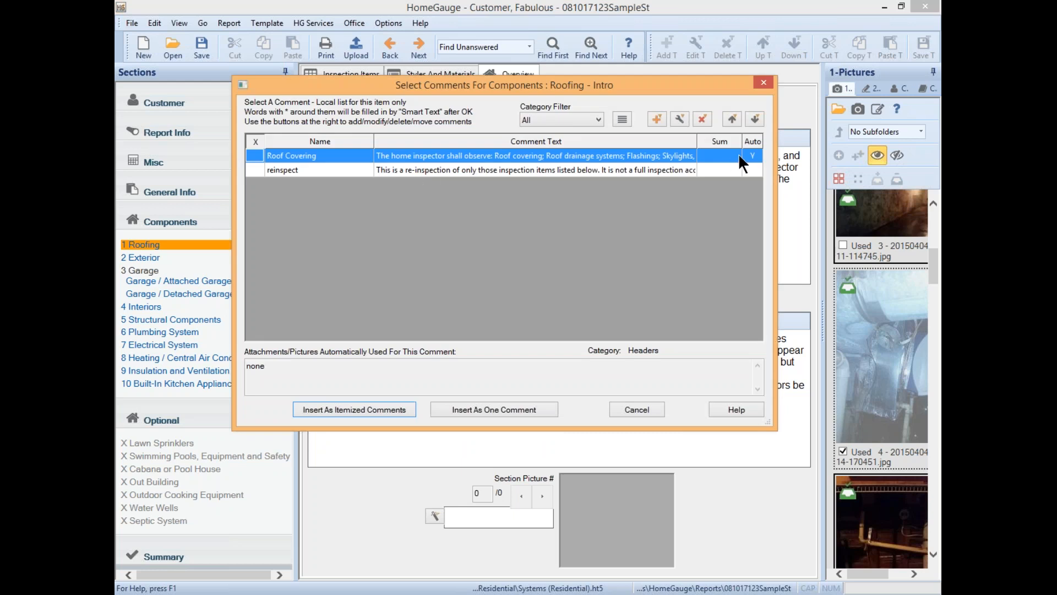
click(572, 156)
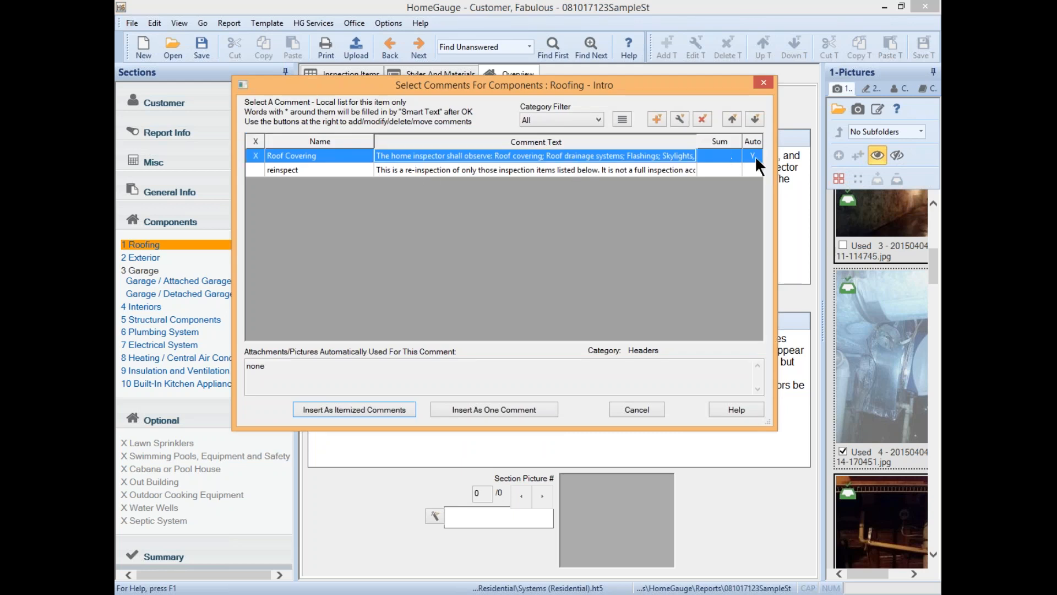
click(679, 114)
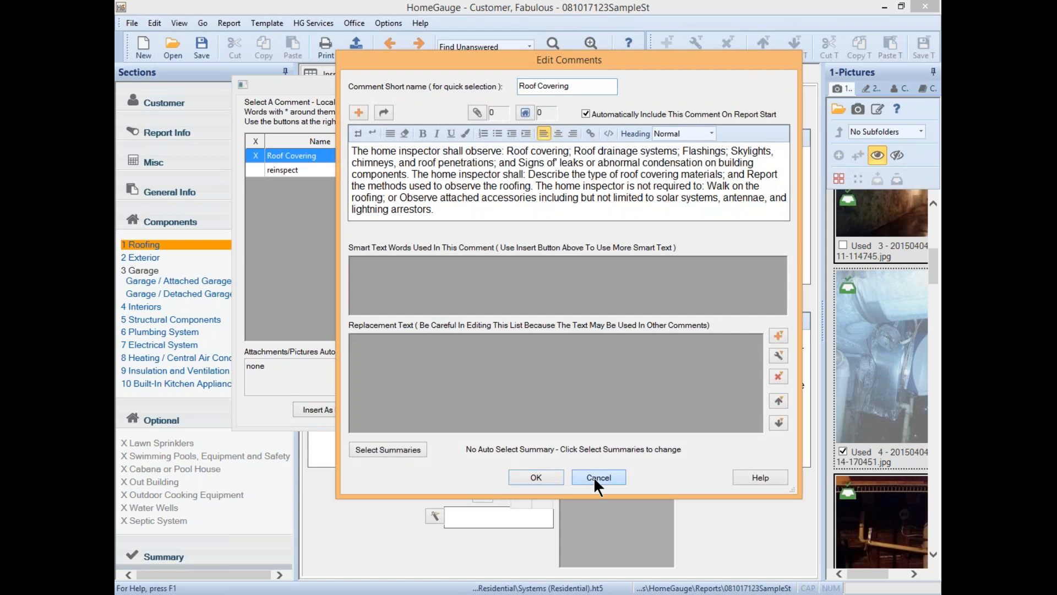
click(594, 477)
click(639, 407)
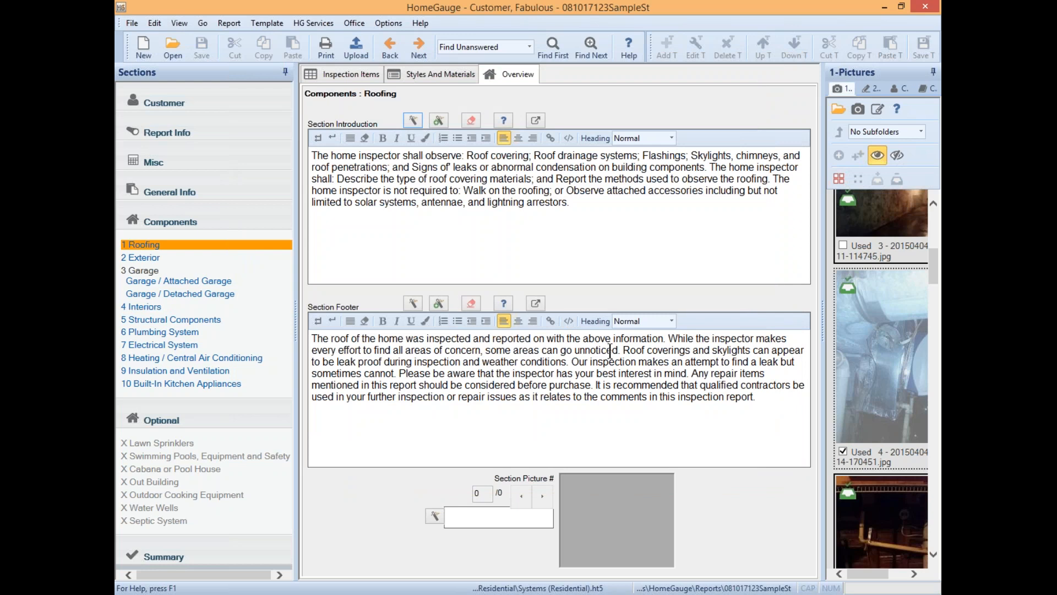
click(625, 220)
click(413, 119)
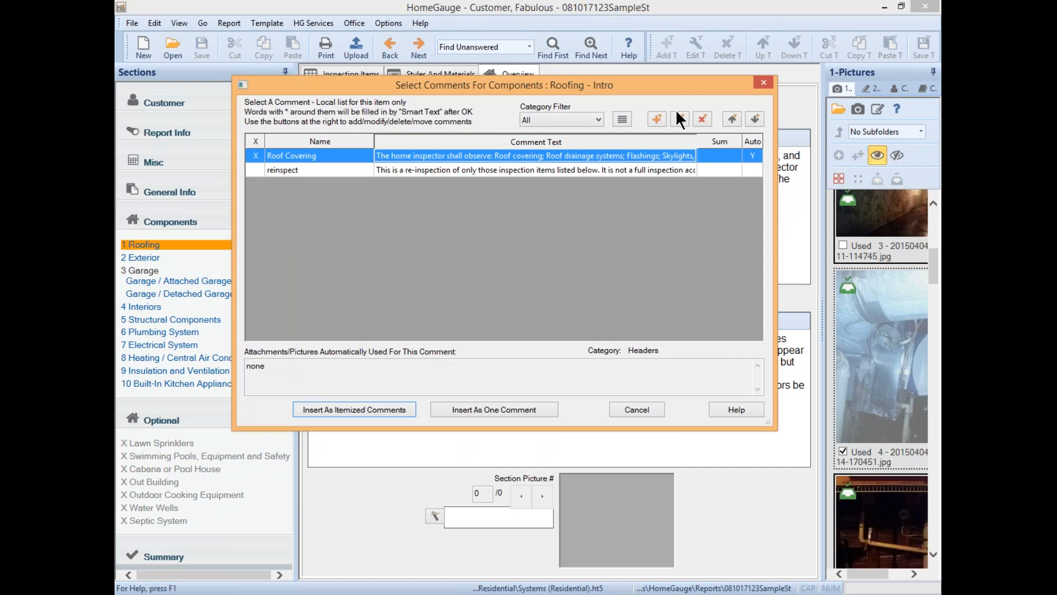
click(677, 115)
click(606, 476)
click(638, 411)
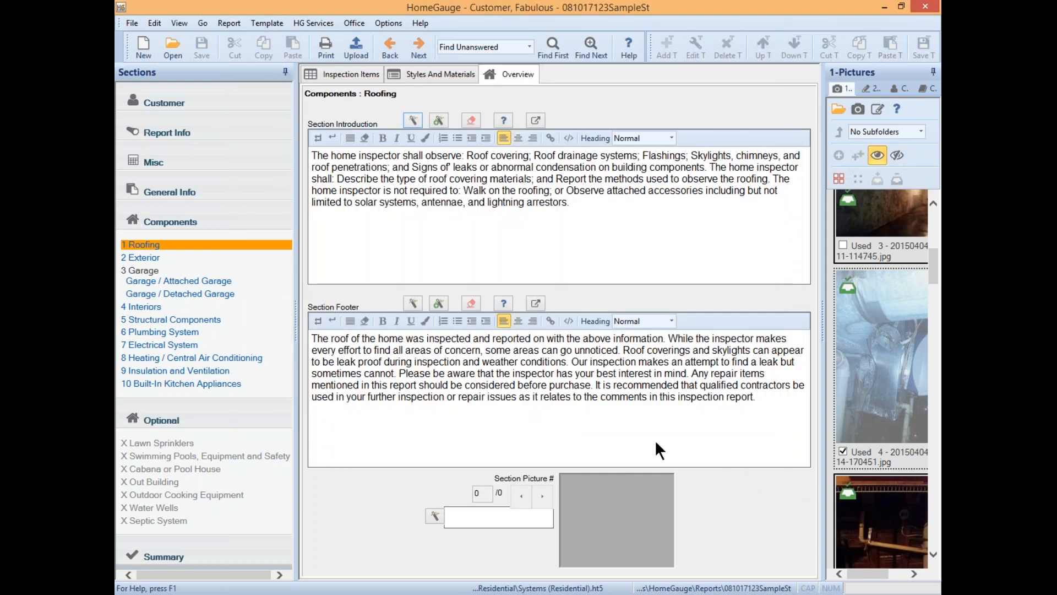
- Drag a photo from the 1-Pictures panel onto the Roofing Section Picture box and accept it
click(755, 396)
click(864, 370)
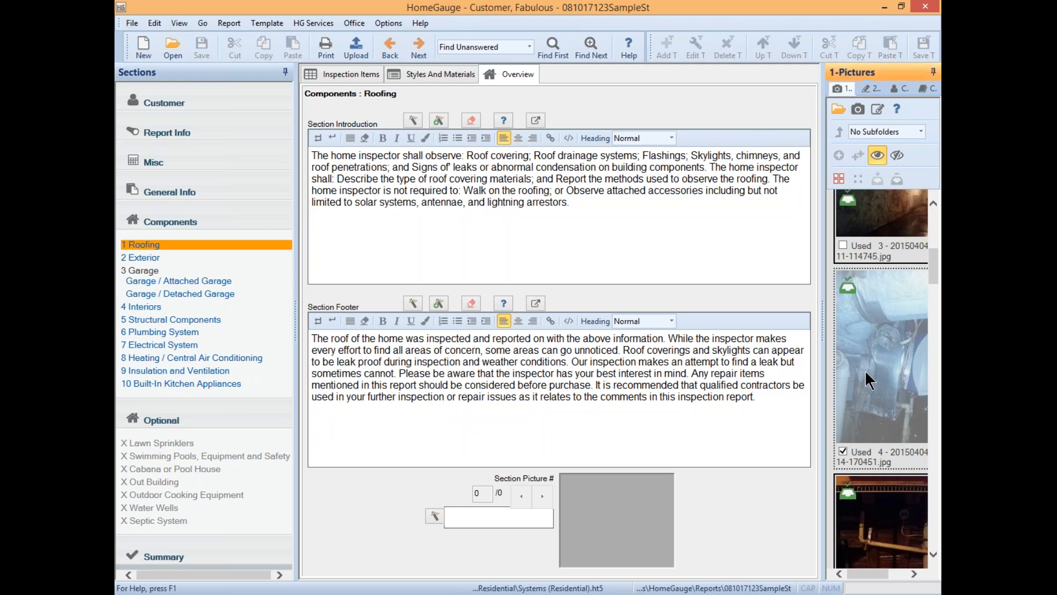
drag(875, 209, 614, 518)
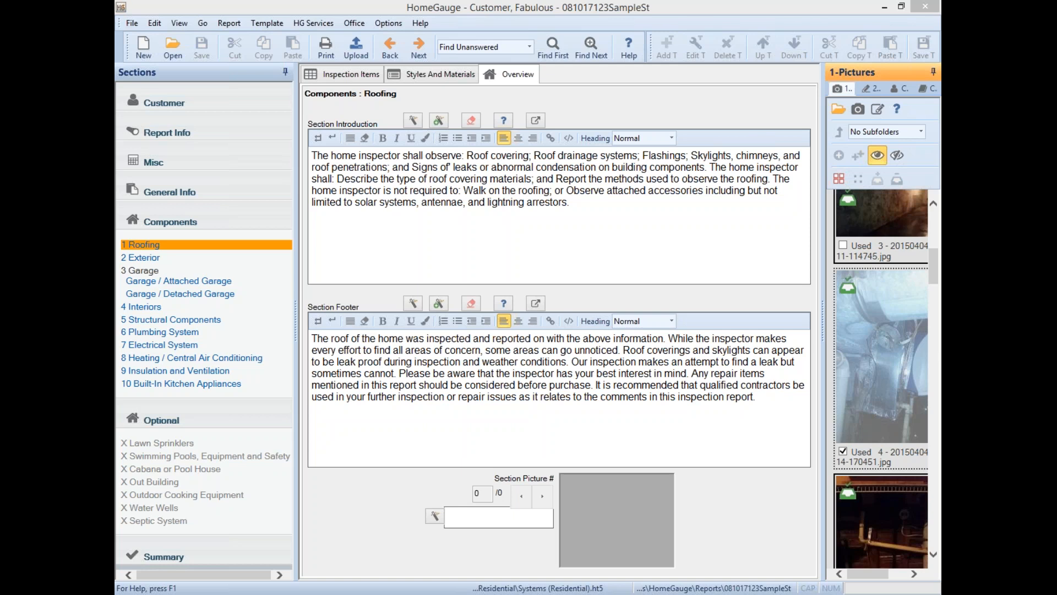
click(474, 478)
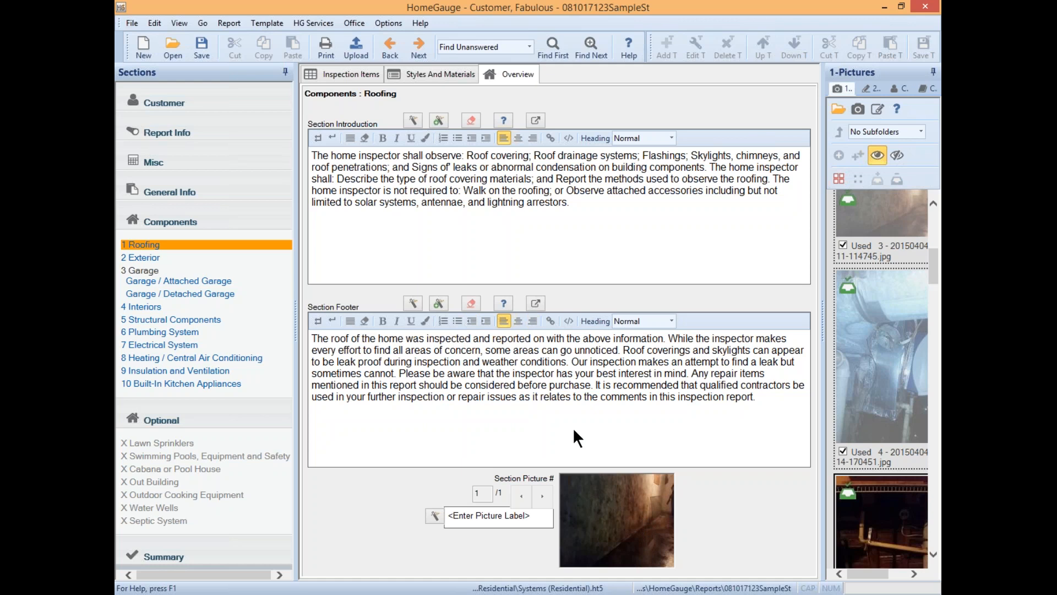
- Return to the Roofing inspection items showing Roof Coverings, then bring up the HG Services menu
click(356, 73)
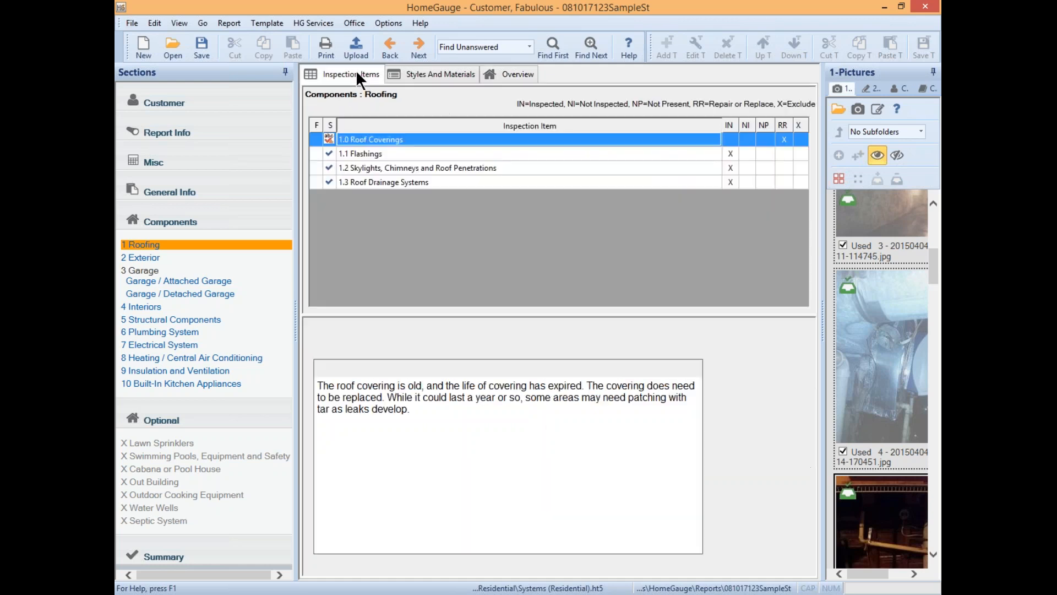
click(442, 75)
click(518, 74)
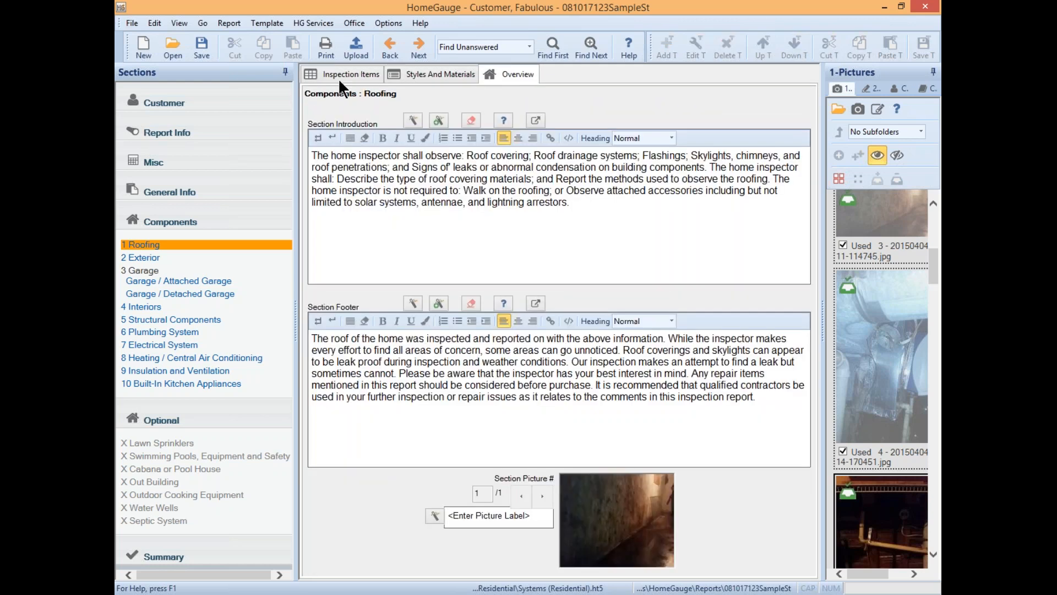
click(341, 73)
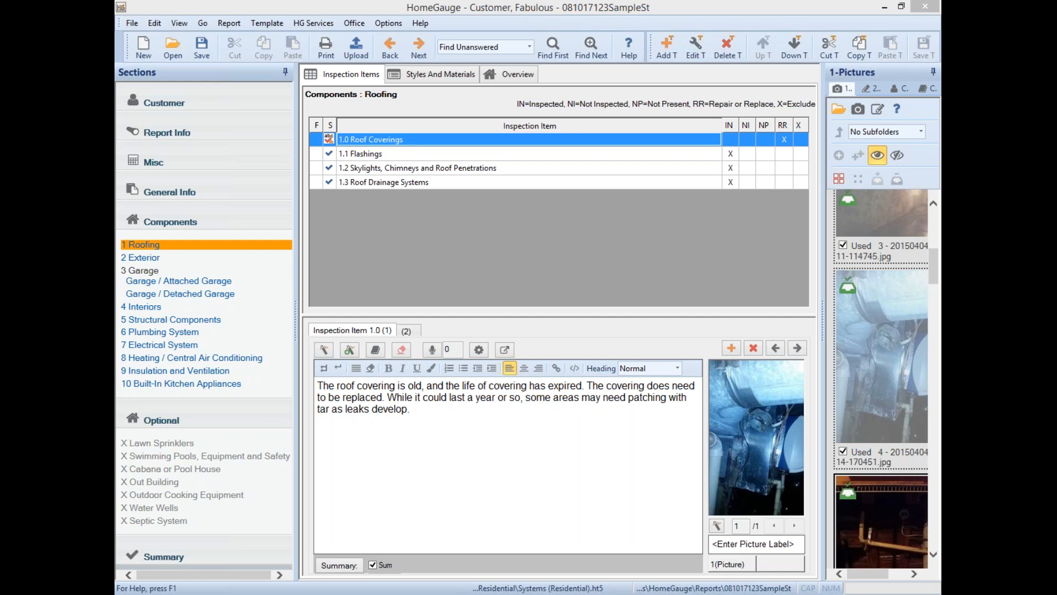
click(336, 9)
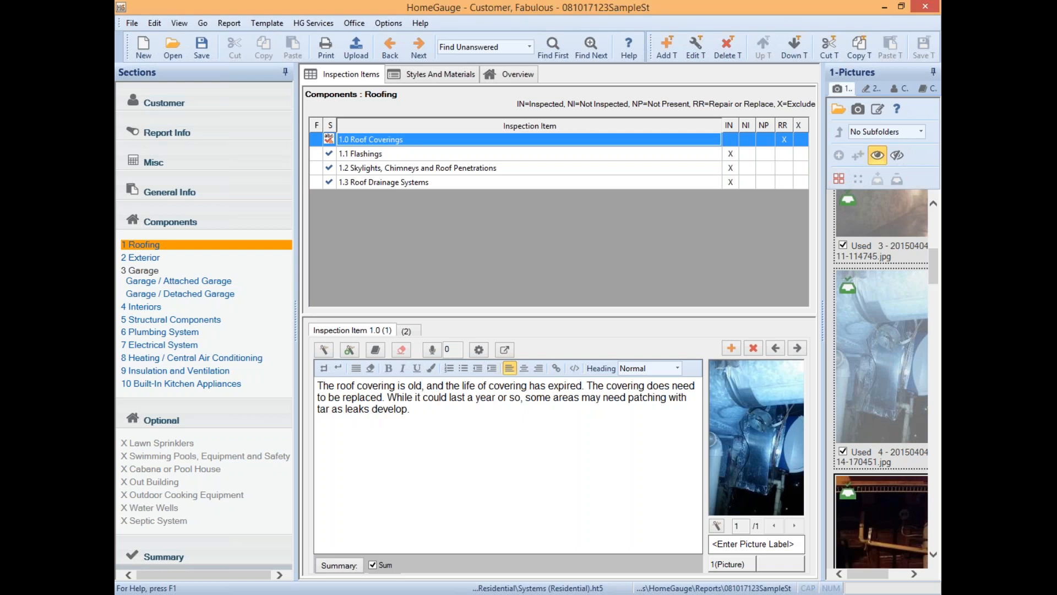
click(319, 20)
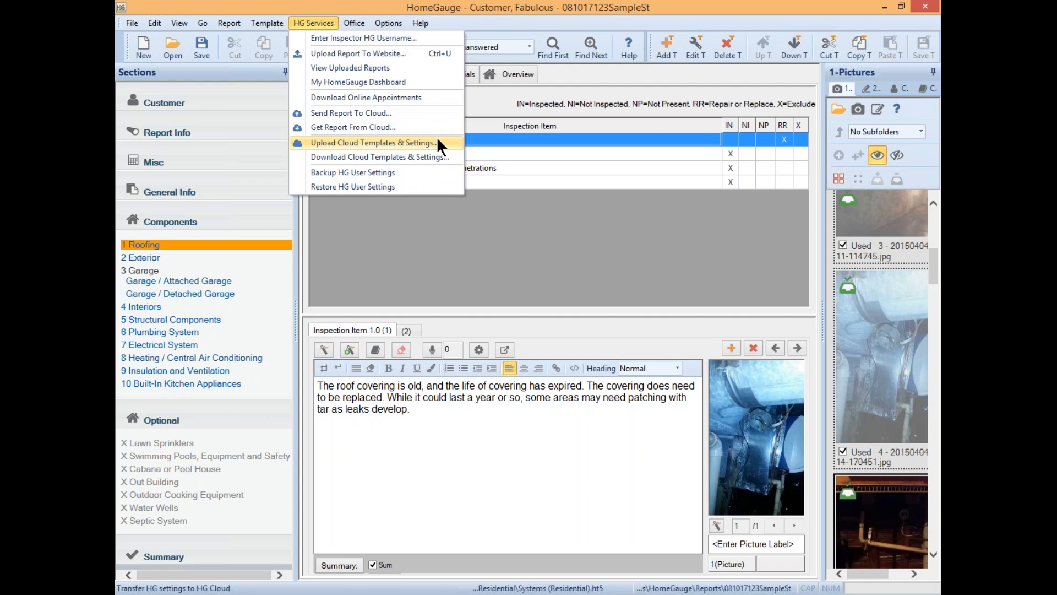
- Dismiss the HG Services menu without choosing any option
click(744, 191)
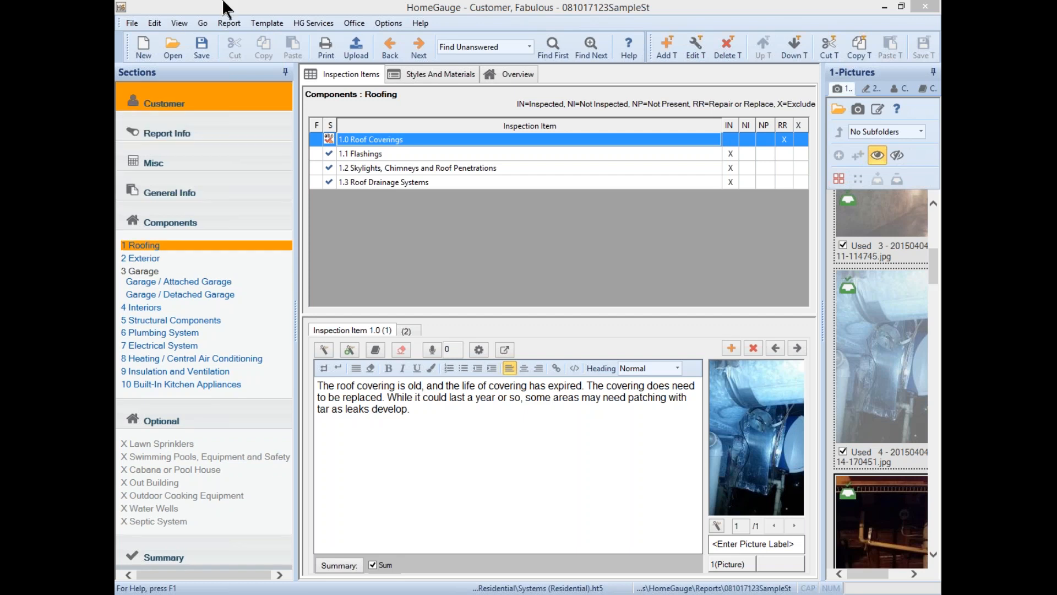
- Open the Template menu to list commands like editing template items and importing or exporting comments
click(272, 21)
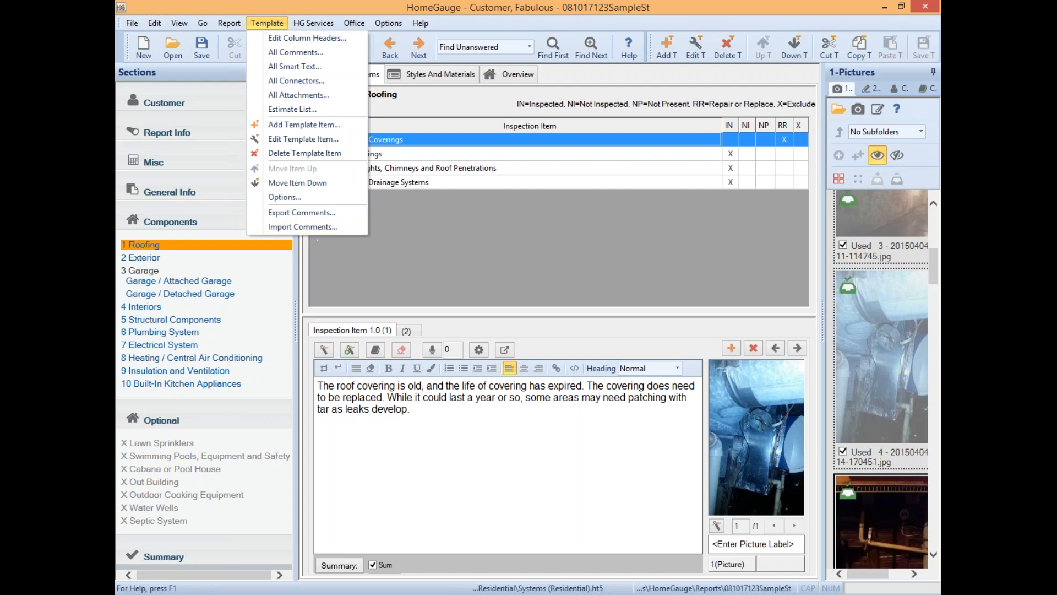
- Close the Template menu so the Roofing items and Roof Coverings comment show again
key(alt+Tab)
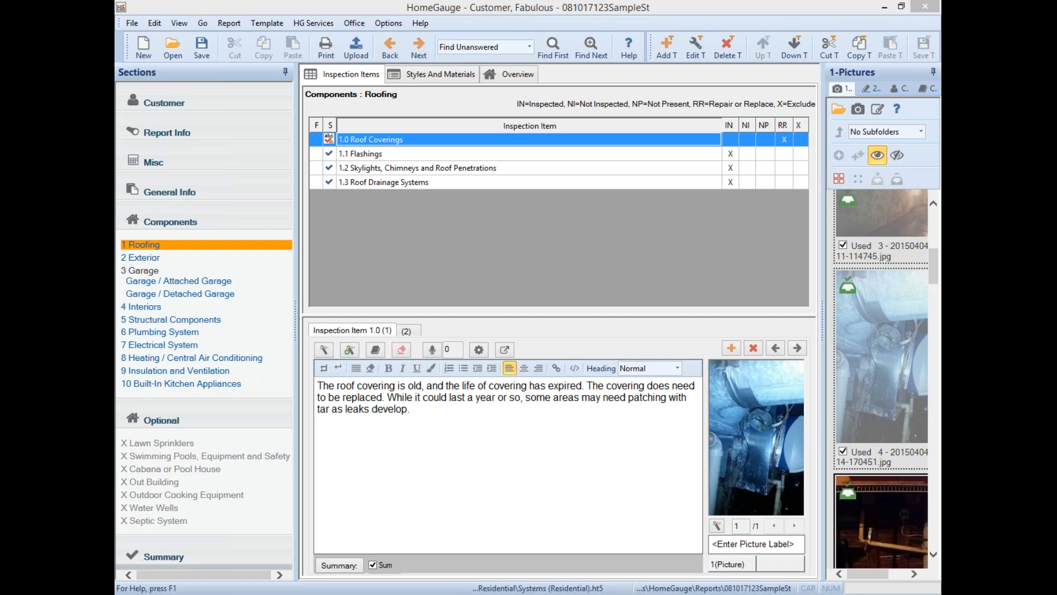
- Show the '1 Roofing' component's inspection items grid from the Sections panel
click(150, 194)
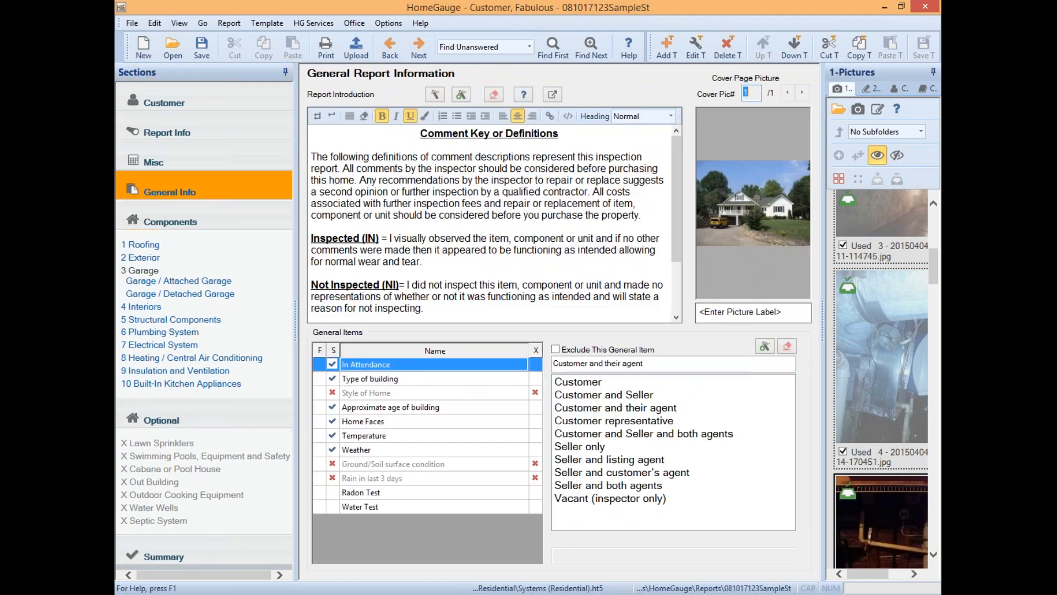
scroll(168, 249, down, 2)
click(144, 245)
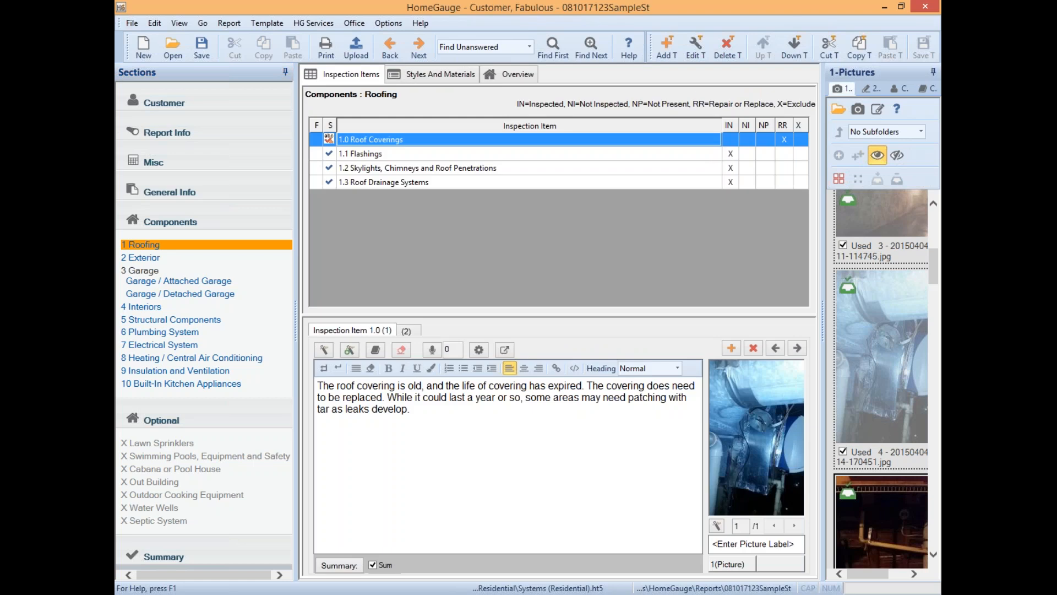
- Review the shingles chimney repair stock comment for Roof Coverings and close the list unchanged
click(324, 349)
click(438, 183)
click(679, 118)
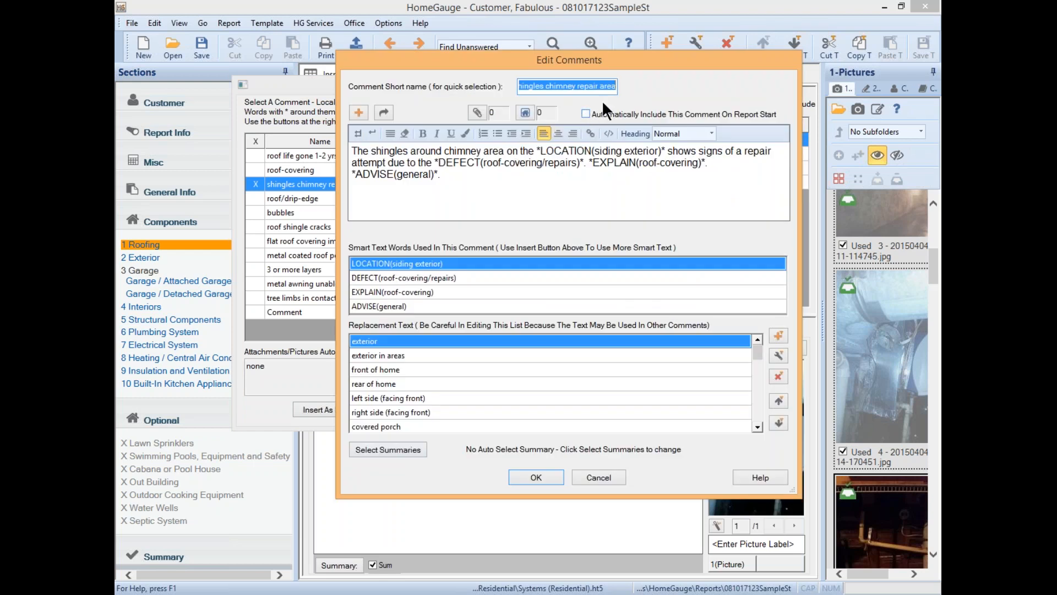
click(620, 477)
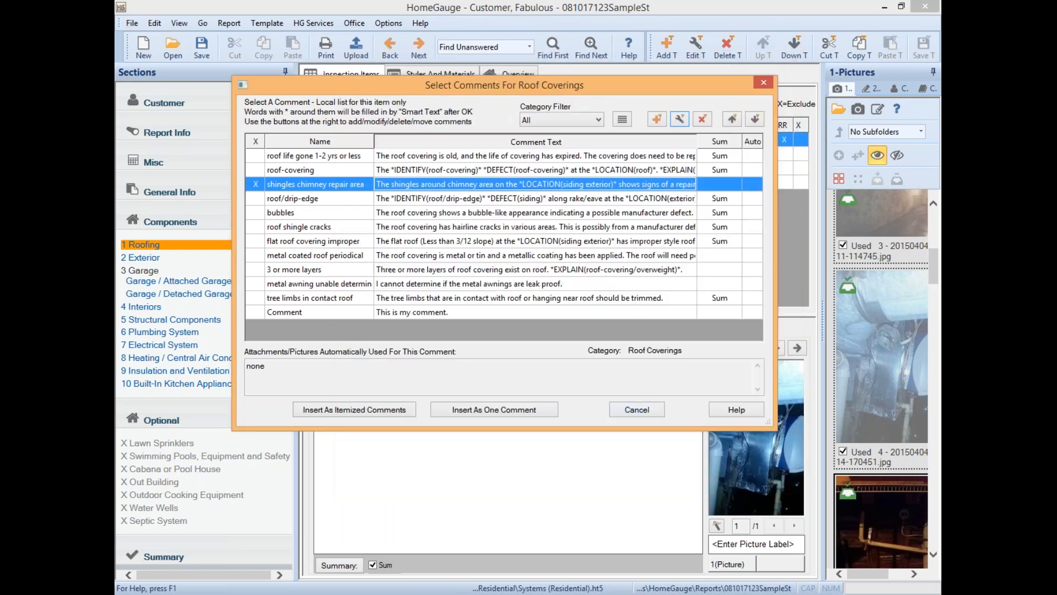
click(622, 412)
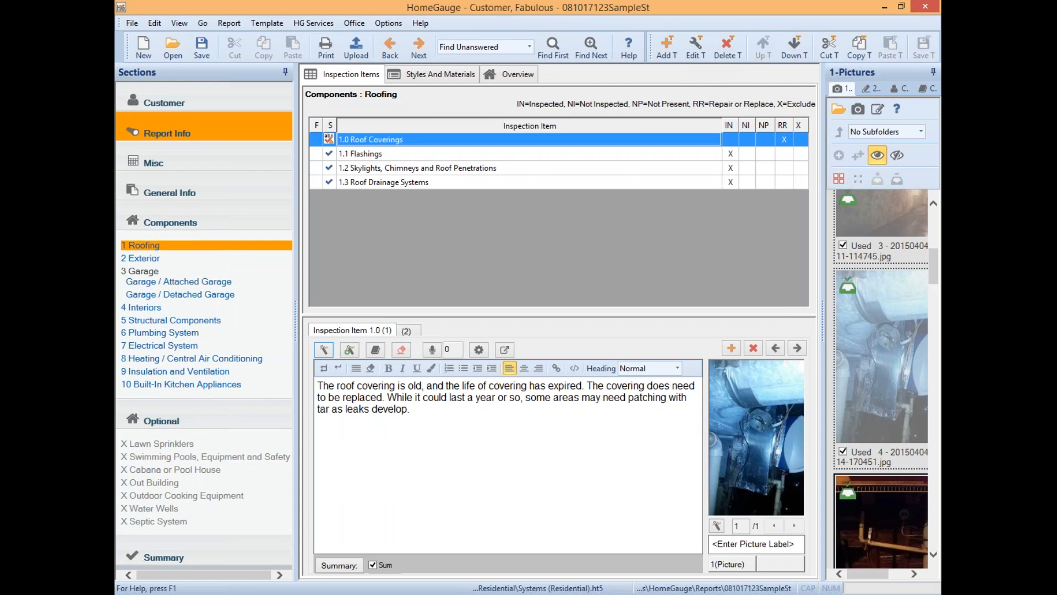
- Switch to the Roofing Overview and look over its Section Introduction paragraph
click(512, 74)
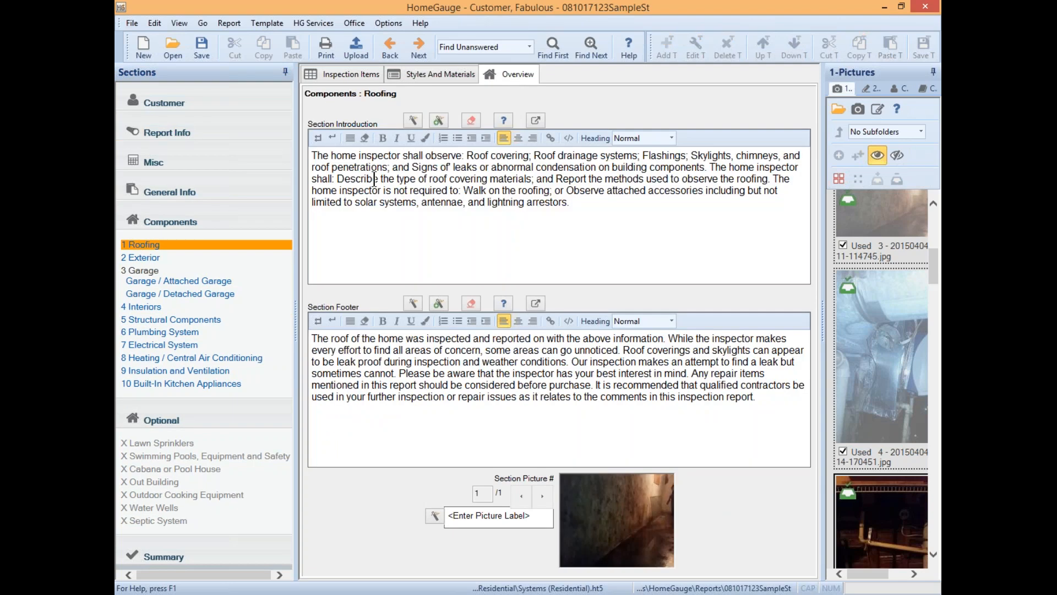
drag(313, 156, 588, 213)
click(617, 220)
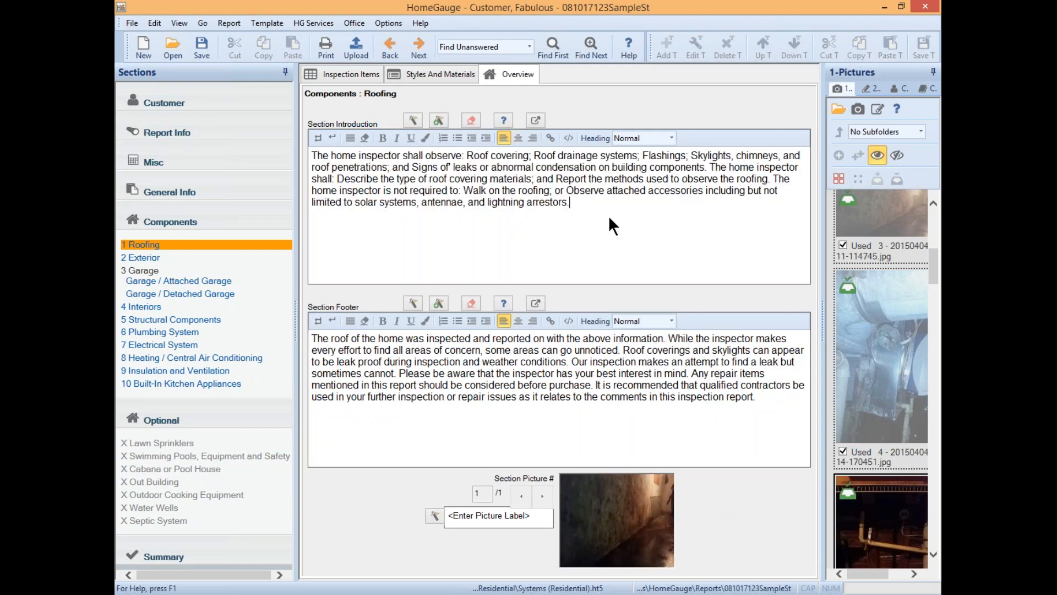
- Review the Roof Covering comment in the Roofing - Intro list and close it without inserting
click(418, 120)
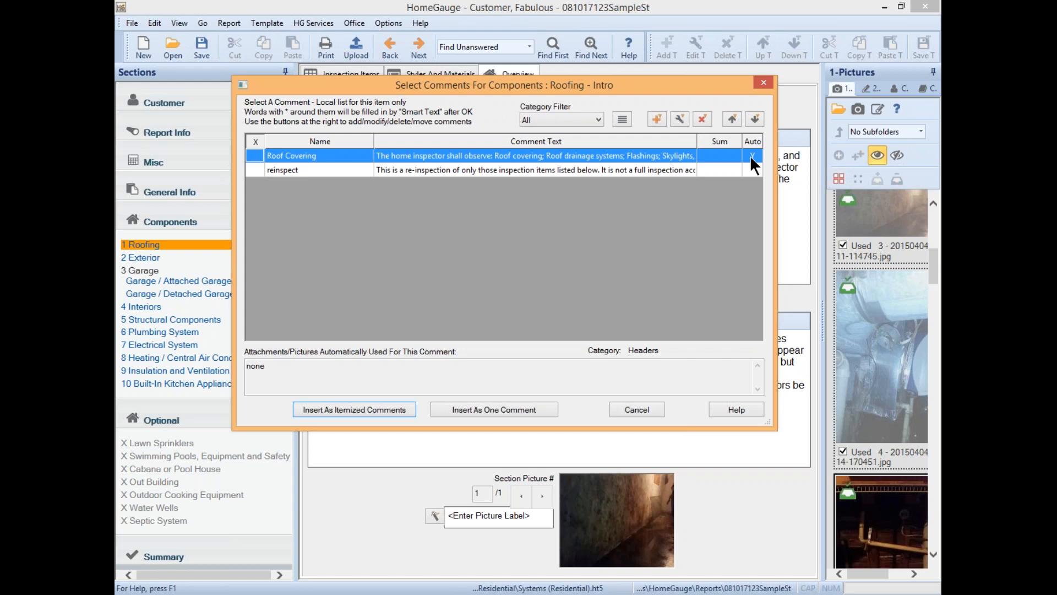
click(601, 152)
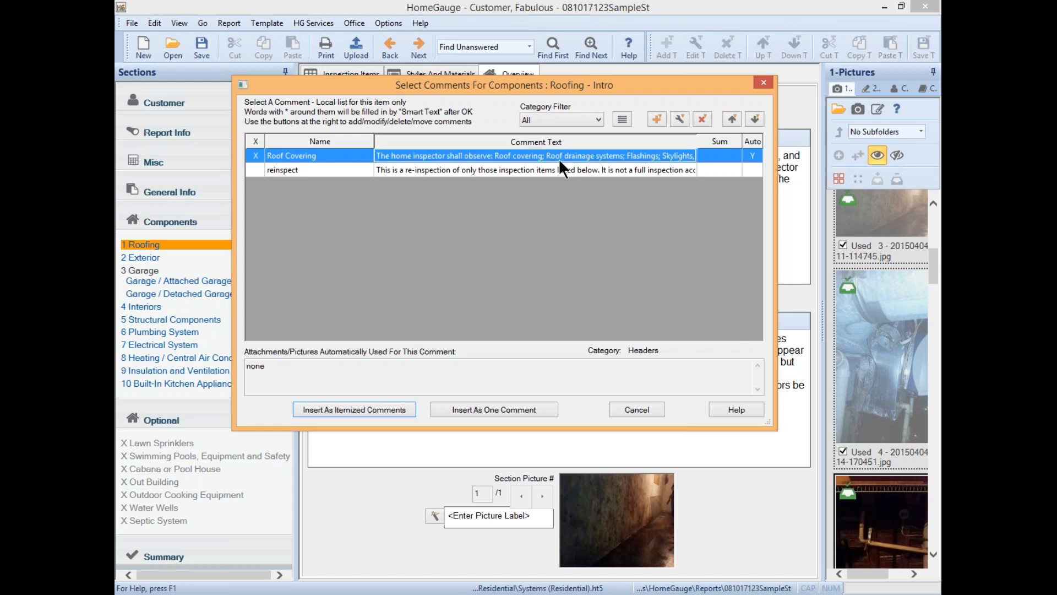
click(680, 117)
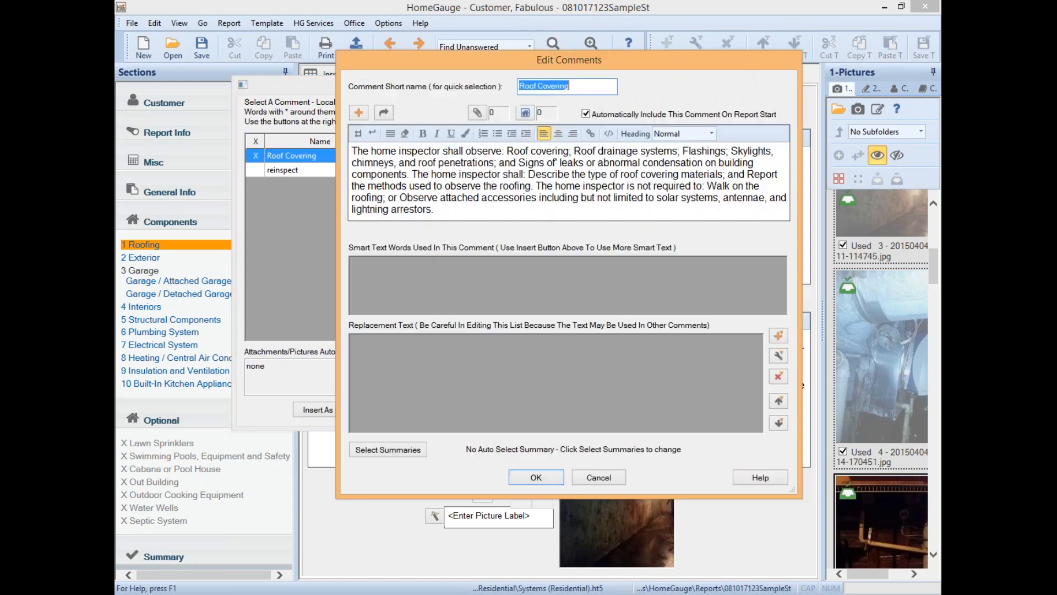
click(472, 205)
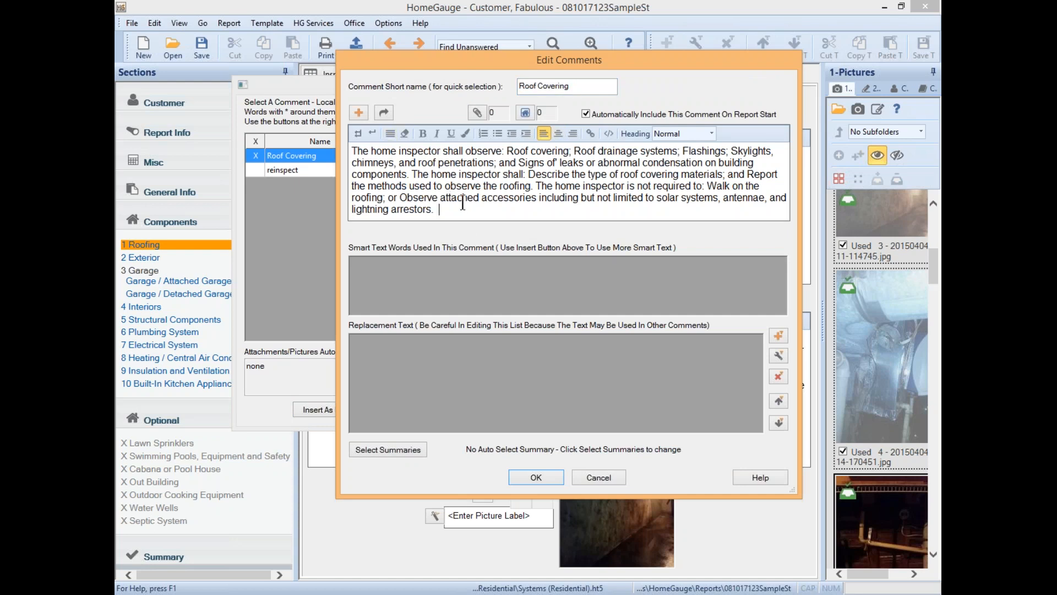
click(536, 477)
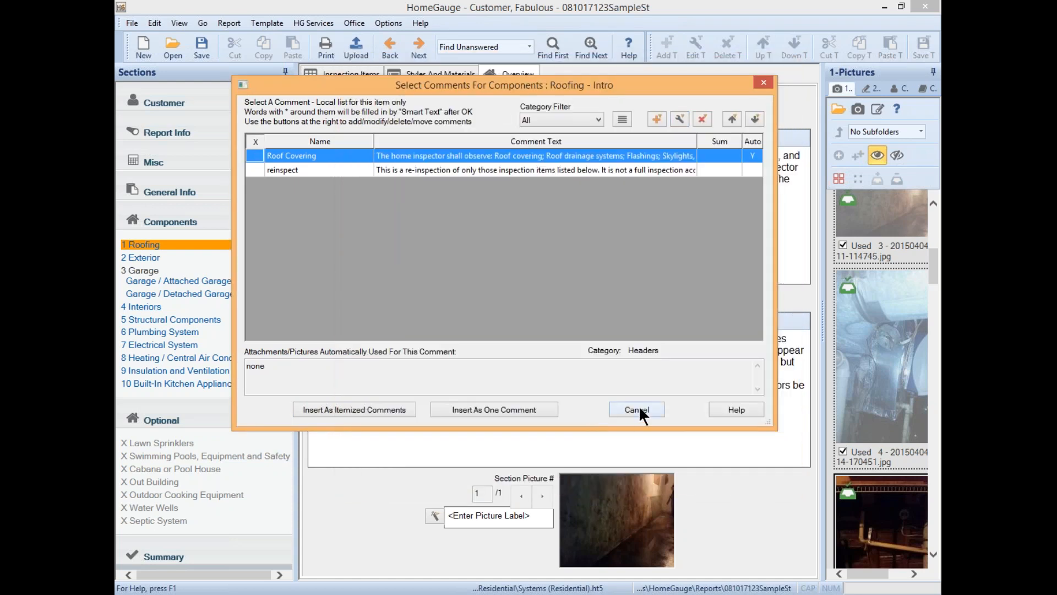
click(638, 405)
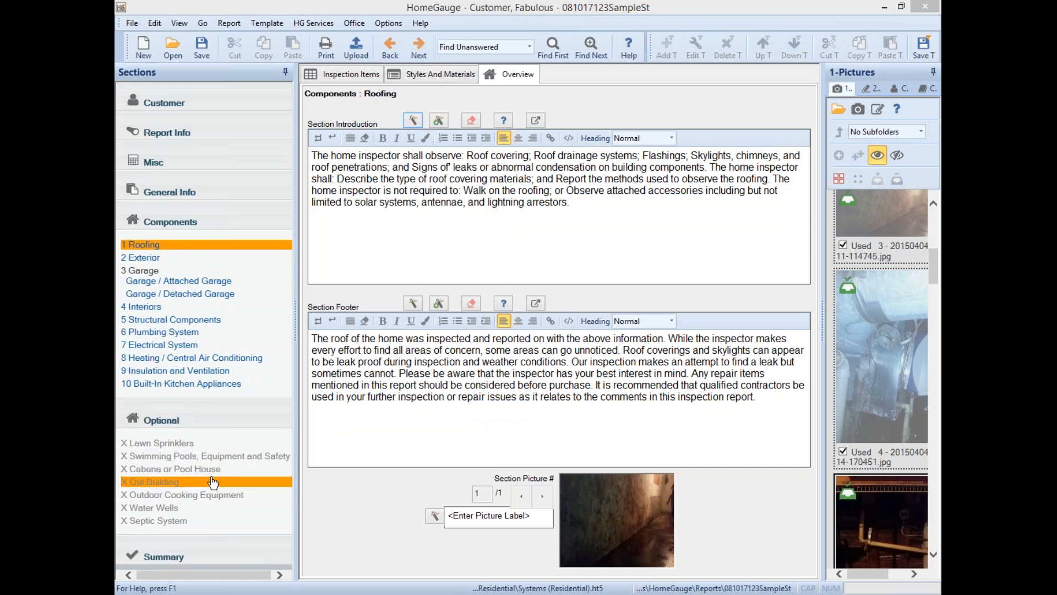
- Uncheck Exclude for Swimming Pools, Equipment and Safety so it becomes optional section 11
click(185, 421)
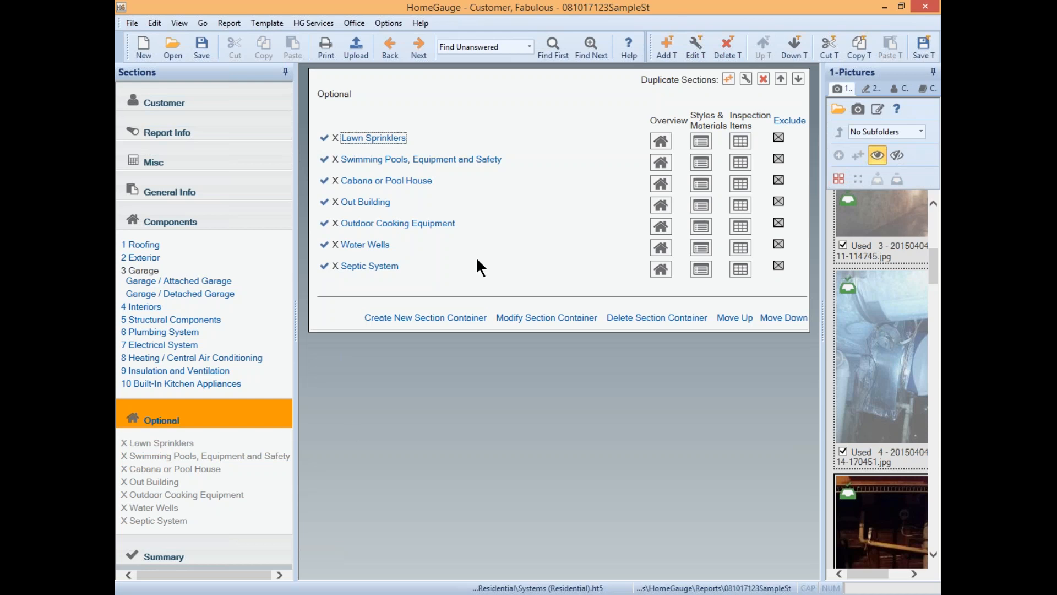
click(778, 158)
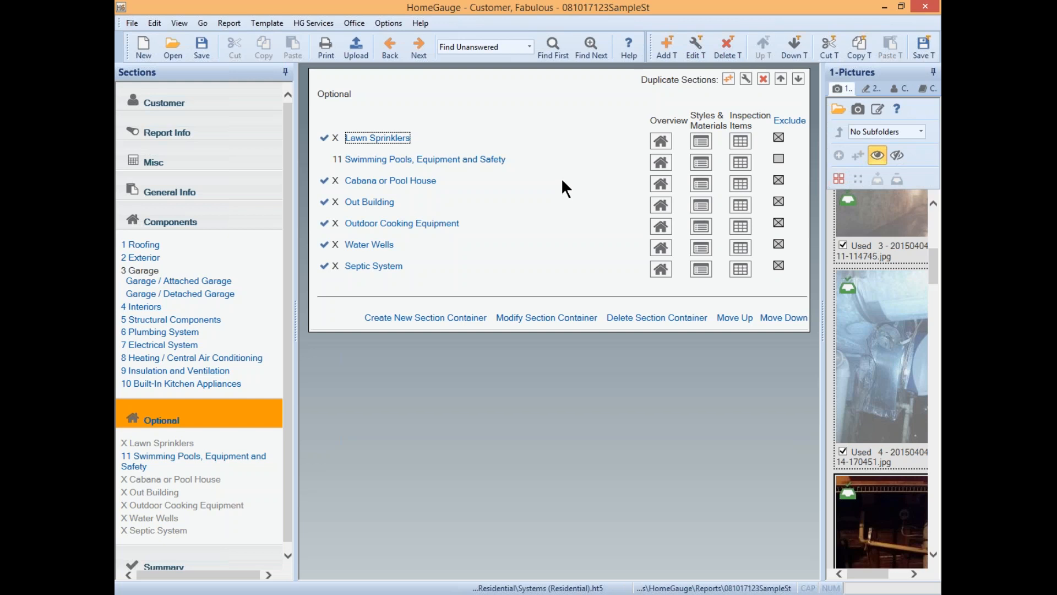
click(393, 159)
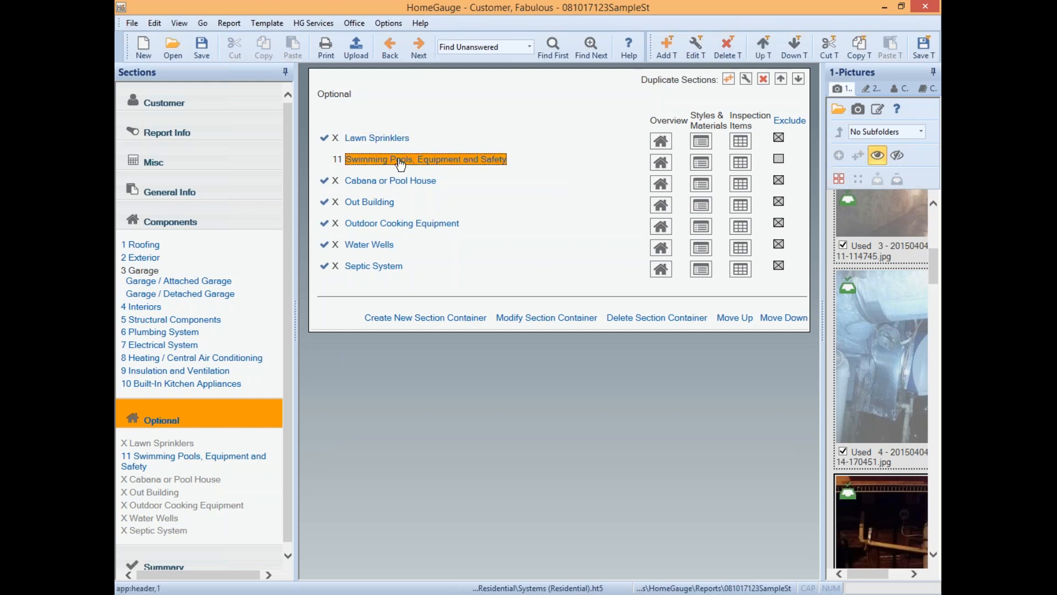
click(692, 39)
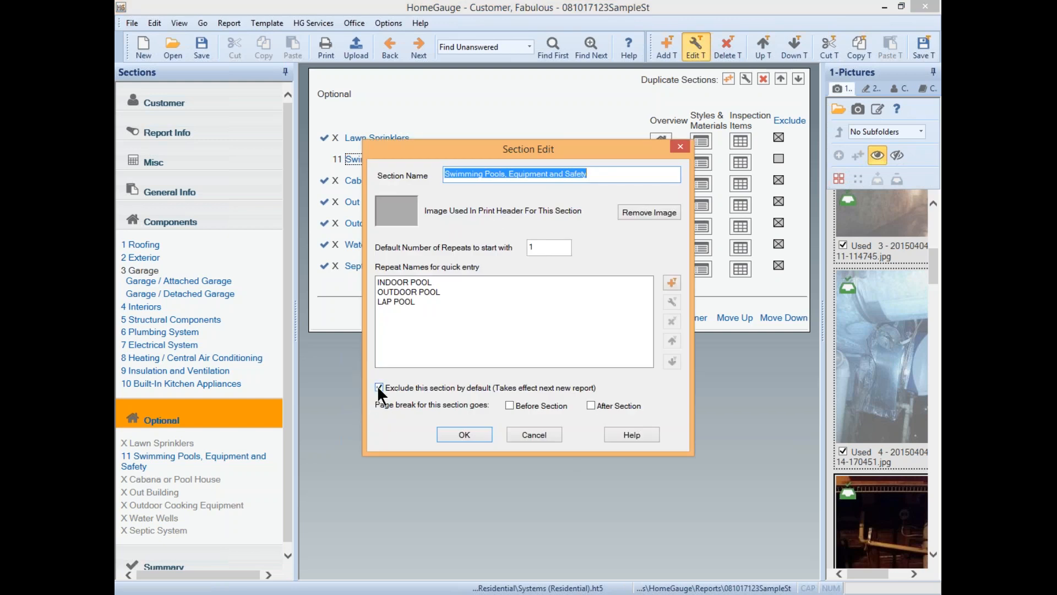
click(536, 438)
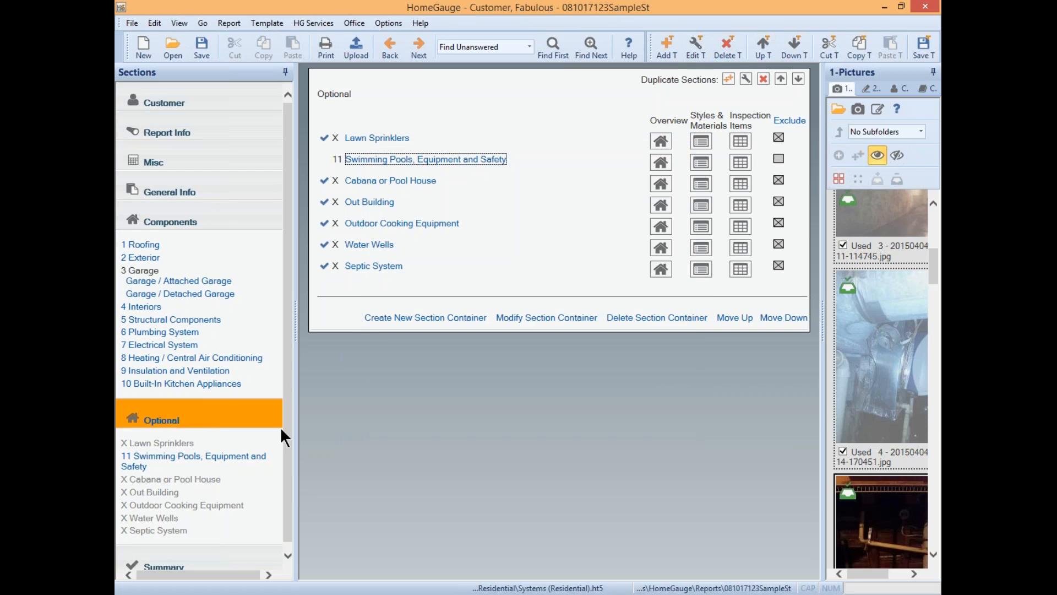
scroll(294, 440, down, 1)
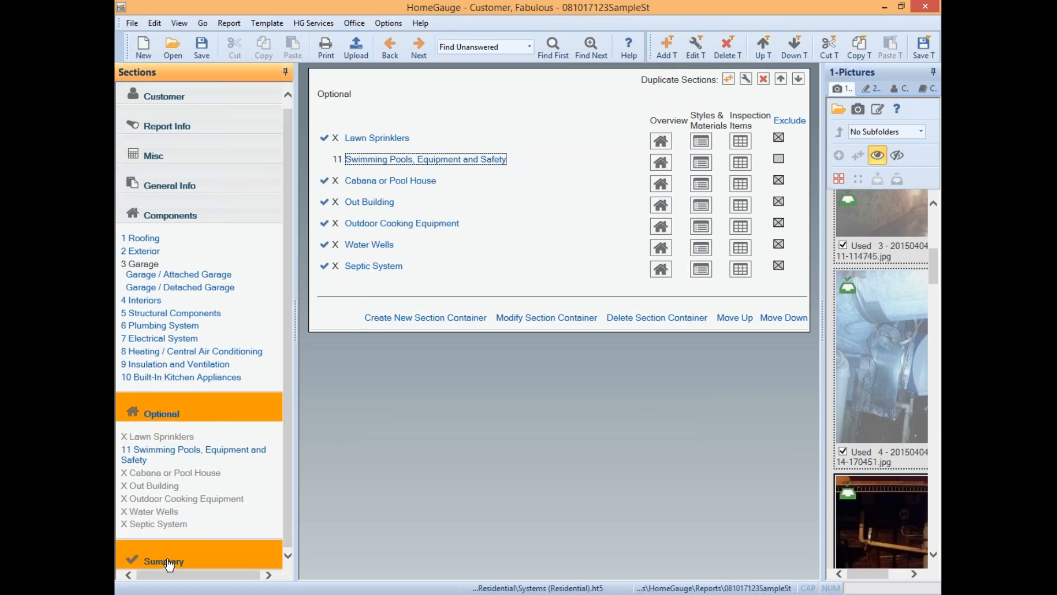
- Open the Summary section's Edit Summaries page showing the Summary Introduction and Footer
click(191, 557)
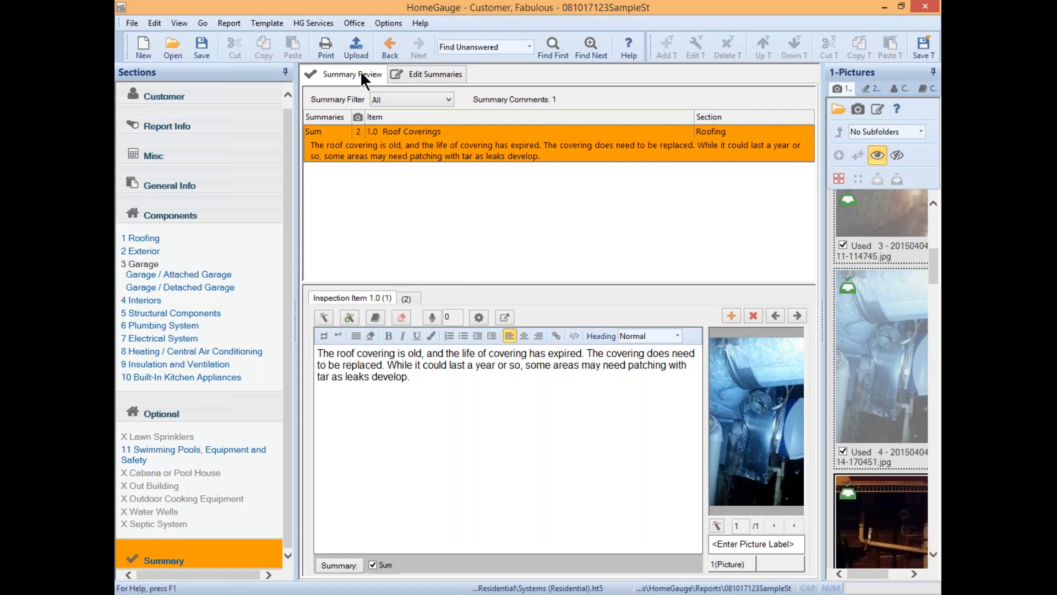
click(418, 75)
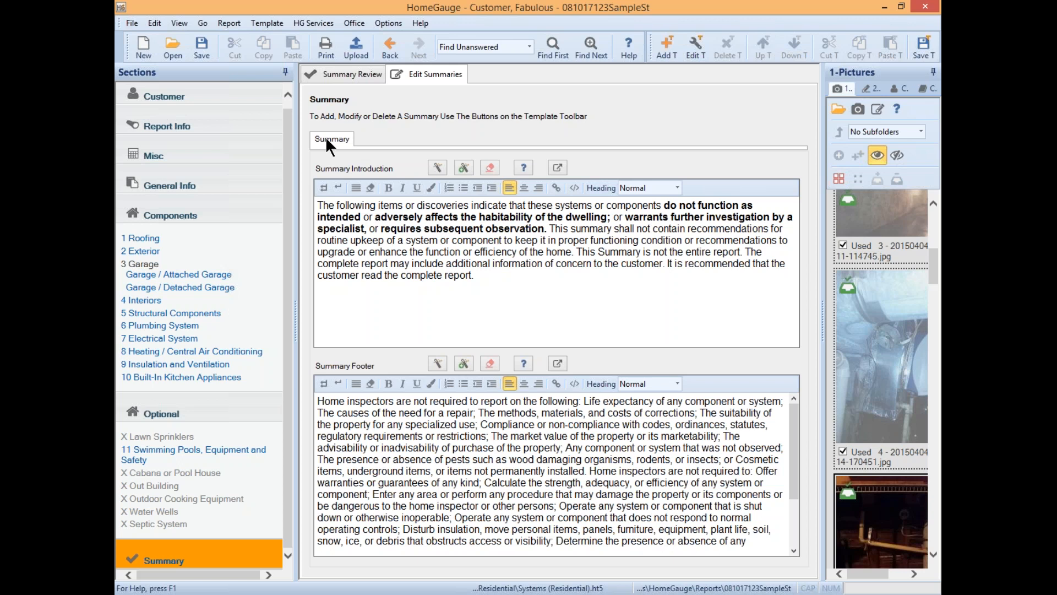
click(693, 46)
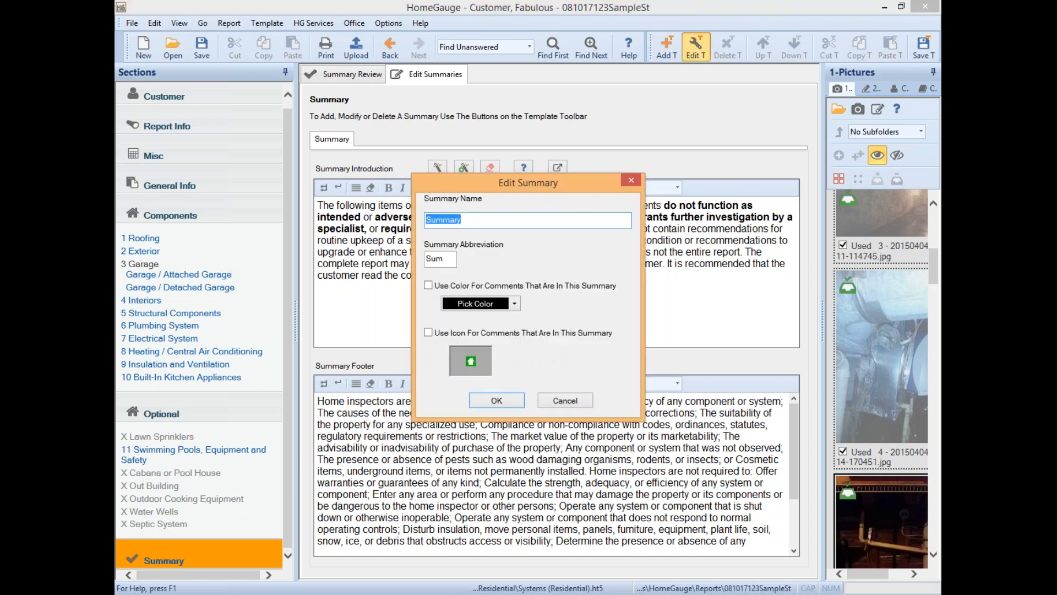
click(449, 263)
click(428, 286)
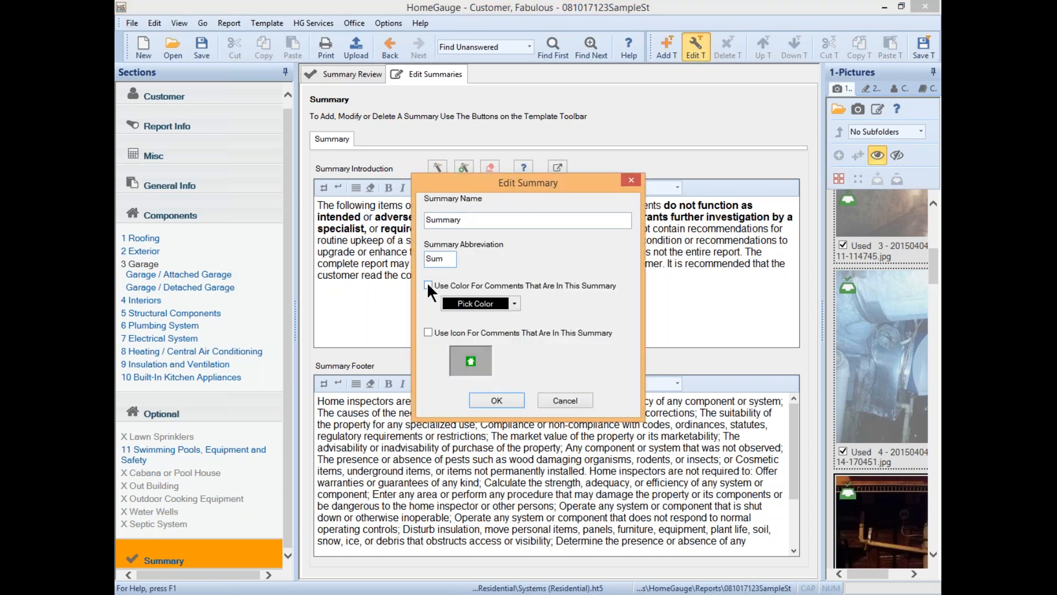
click(514, 303)
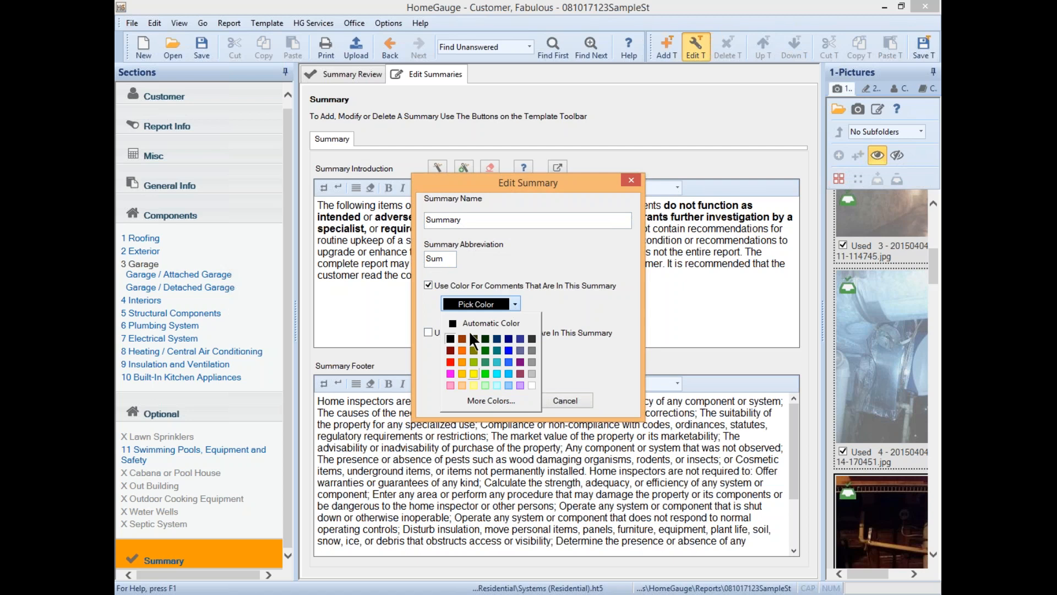
click(450, 361)
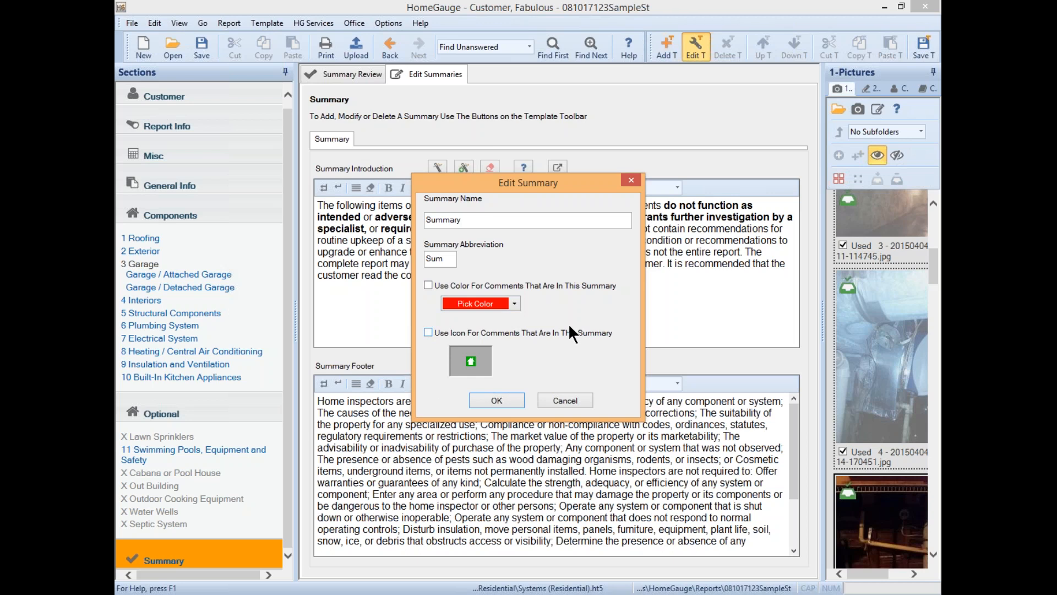
click(557, 399)
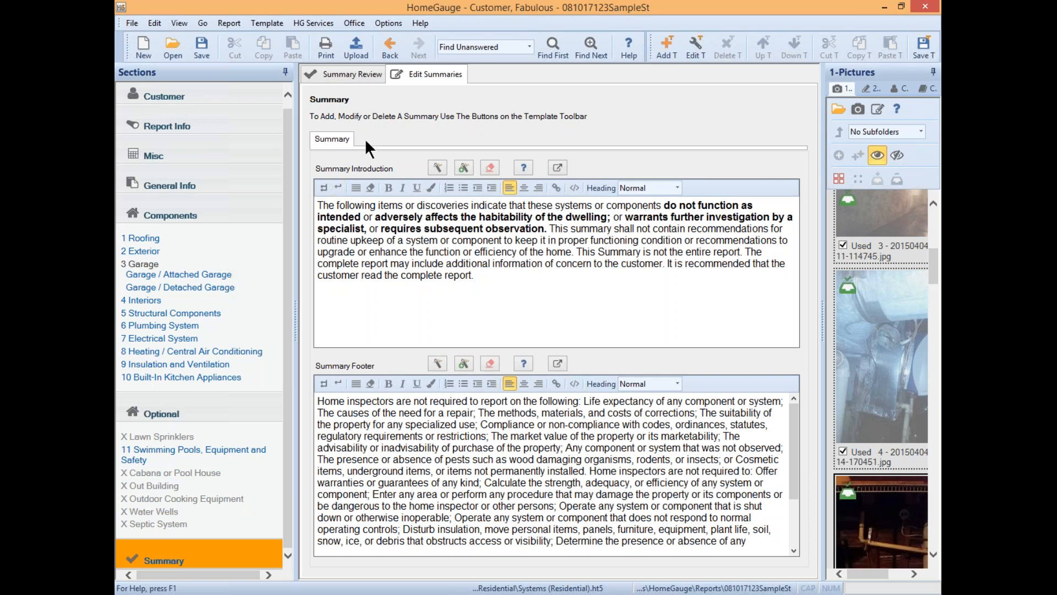
- Start a new summary in the Edit Summary dialog, then cancel it, leaving summaries unchanged
click(665, 42)
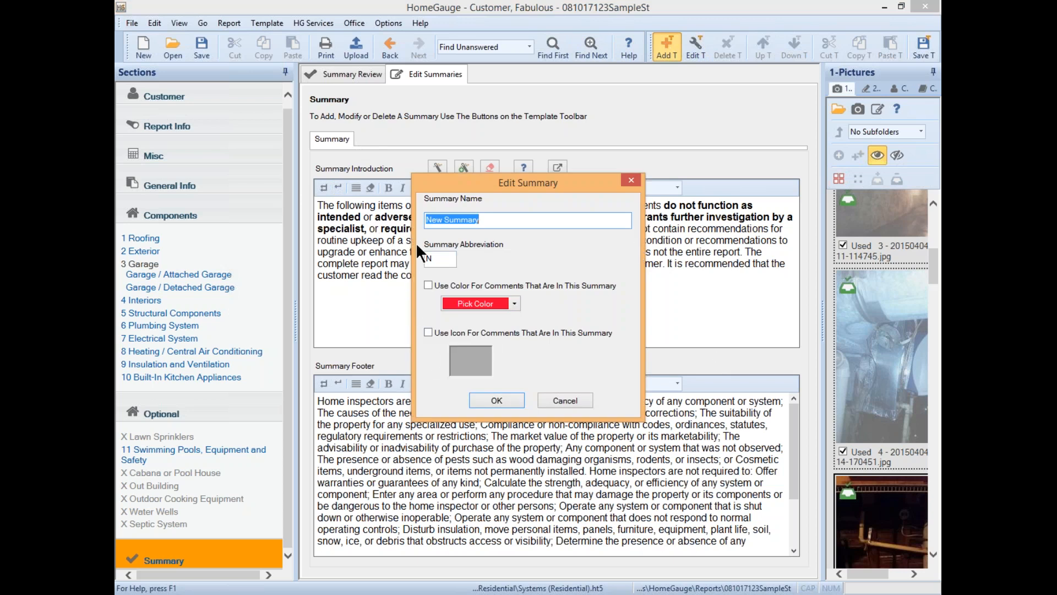
click(576, 397)
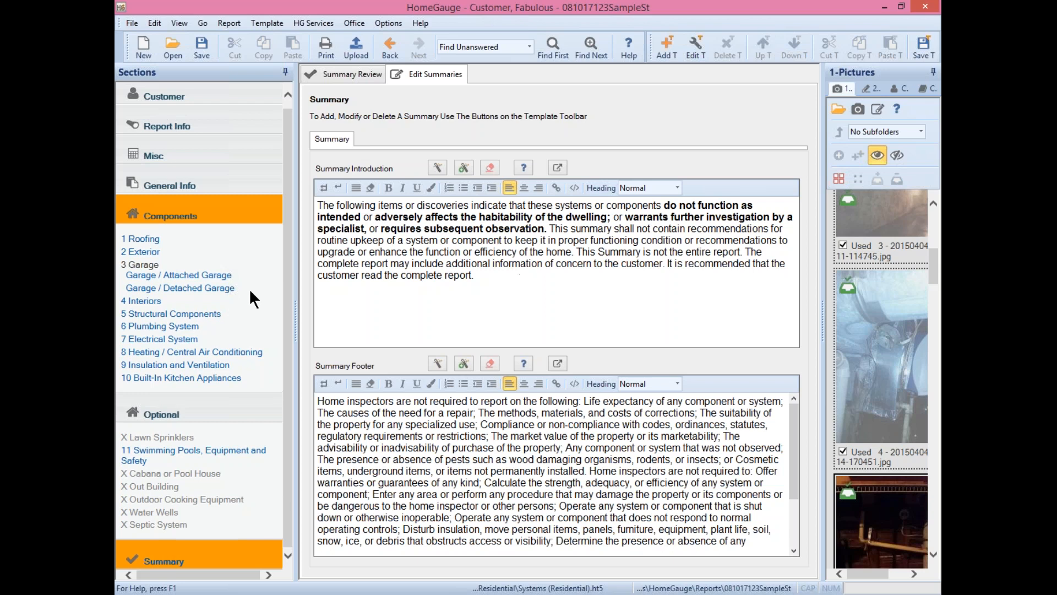
- Confirm the saved inspector HG username via HG Services, then close the HG Services menu
drag(286, 287, 294, 366)
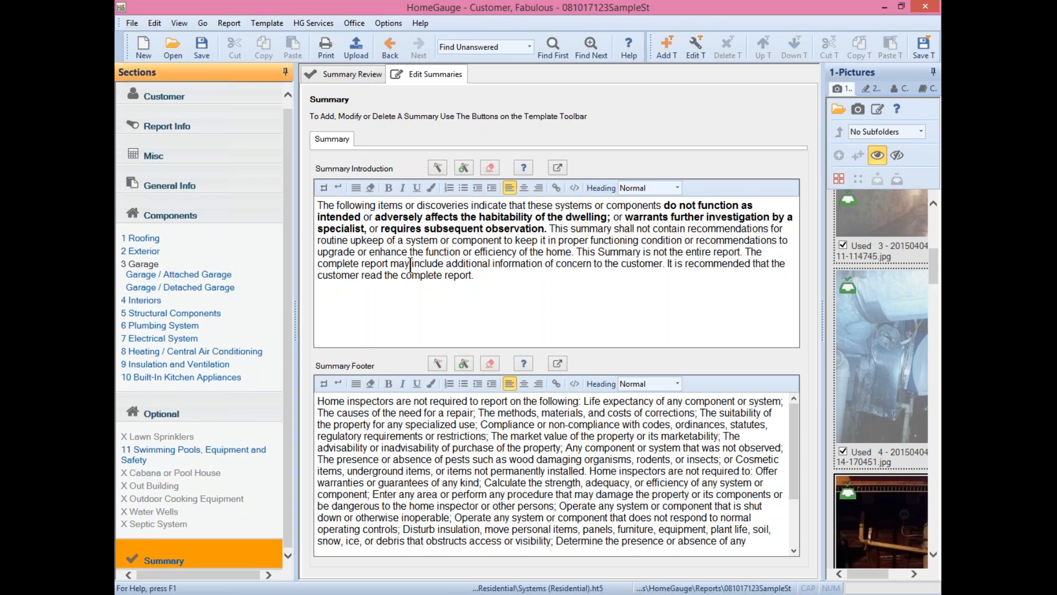
click(329, 25)
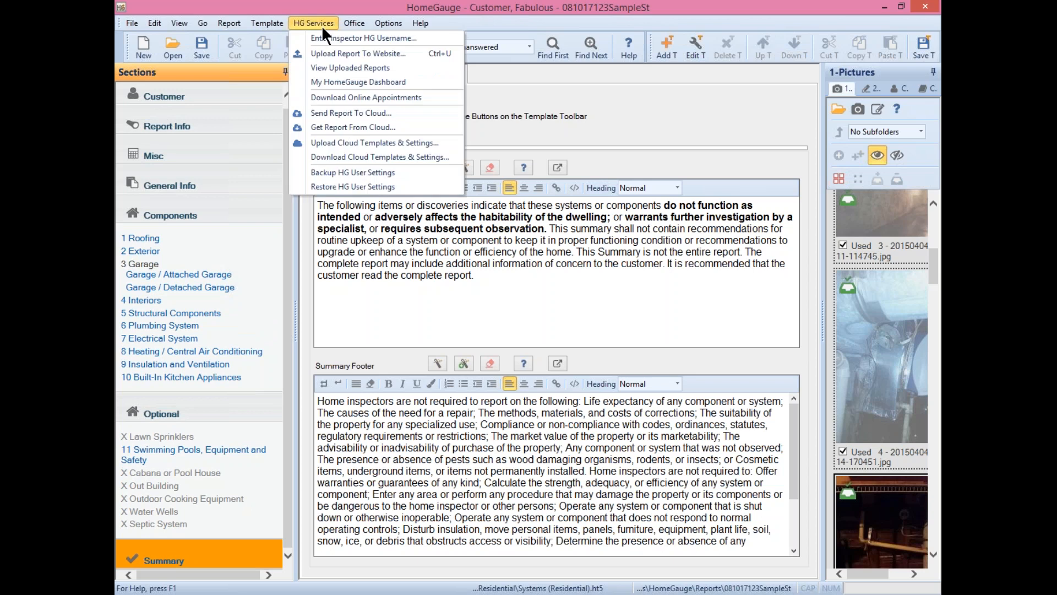
click(365, 42)
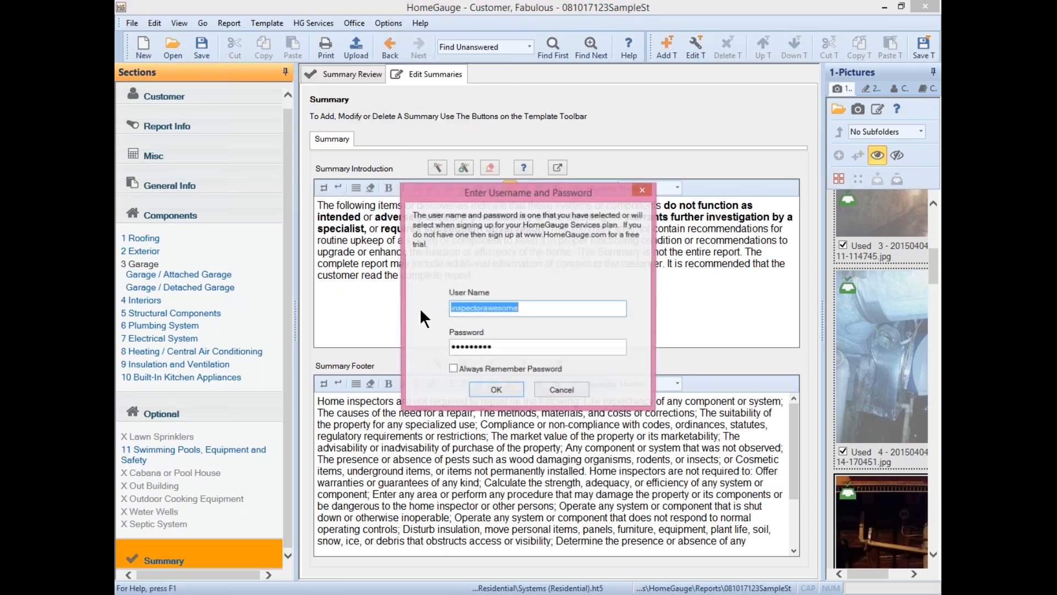
click(494, 391)
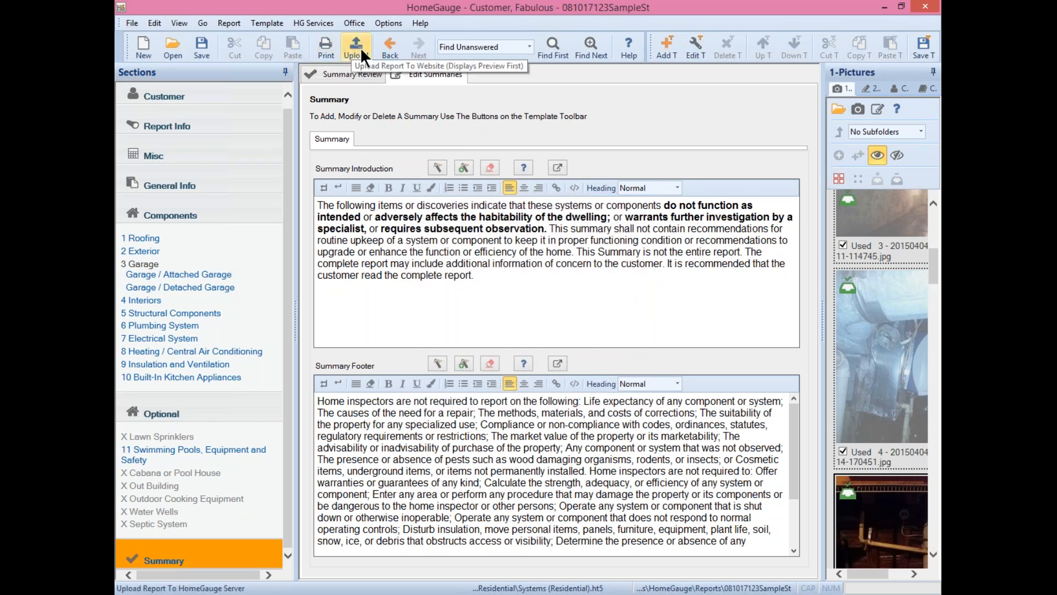
click(322, 19)
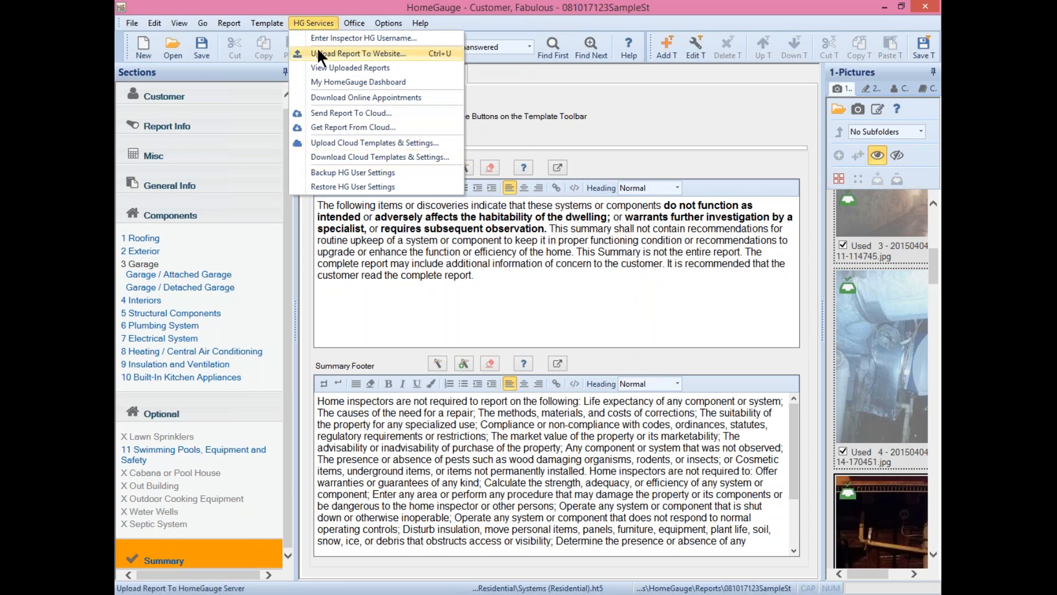
click(554, 75)
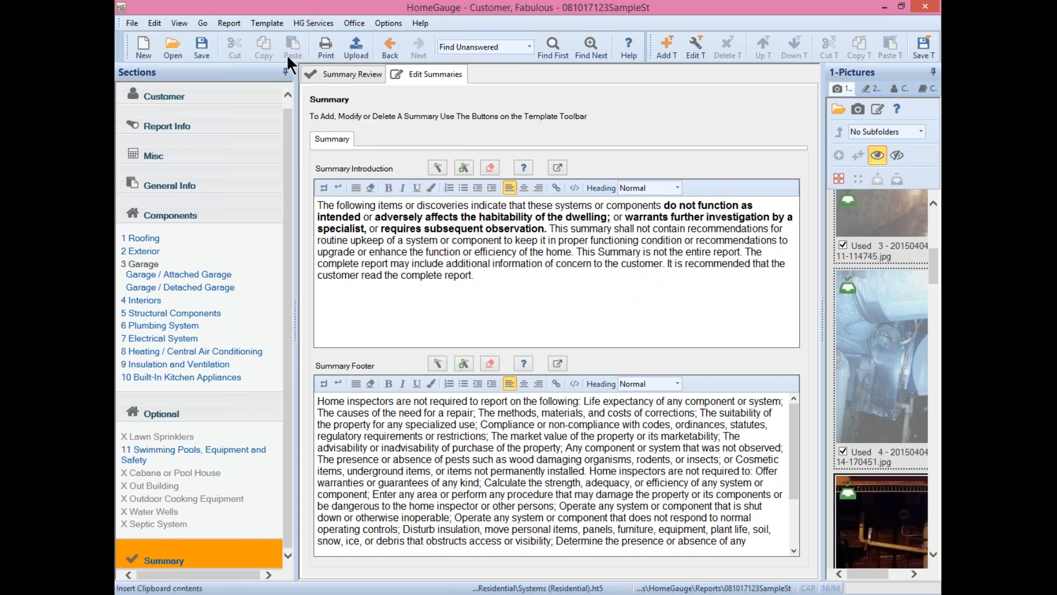
- Upload the report, continuing past unanswered items and declining to create a customer user name
click(348, 45)
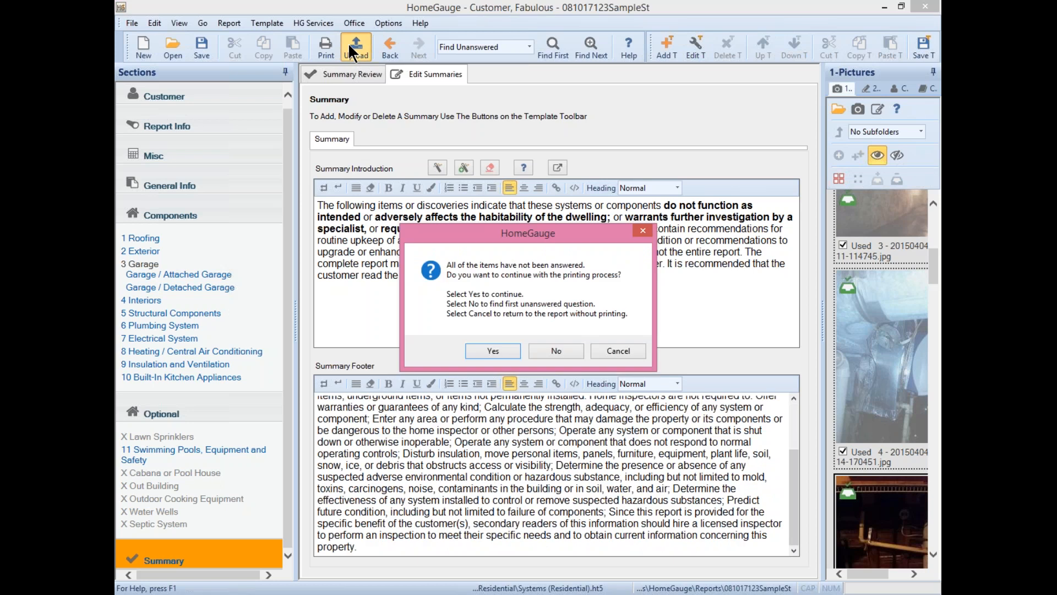
click(492, 350)
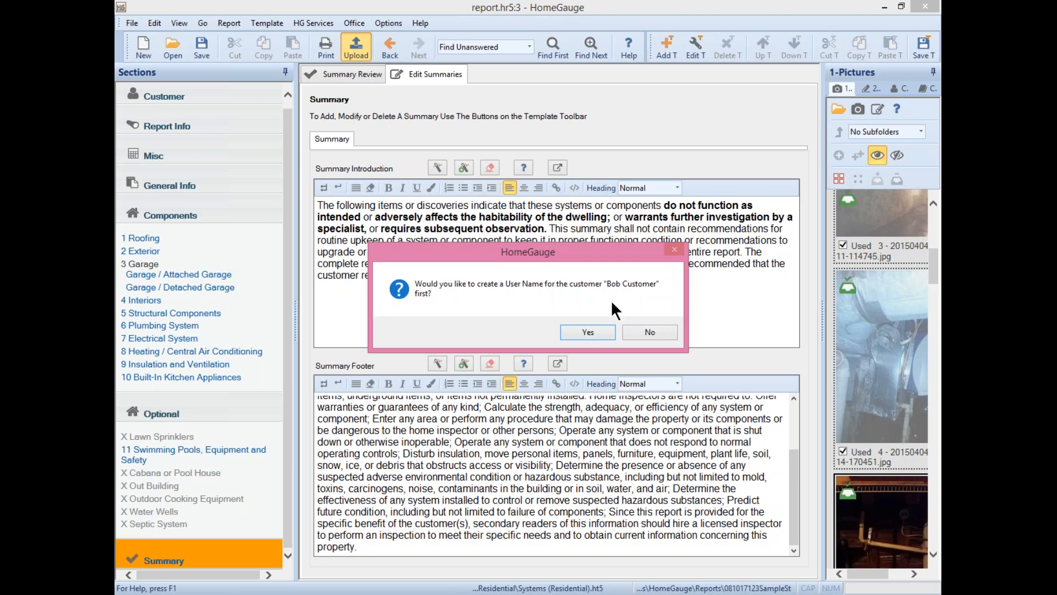
click(649, 333)
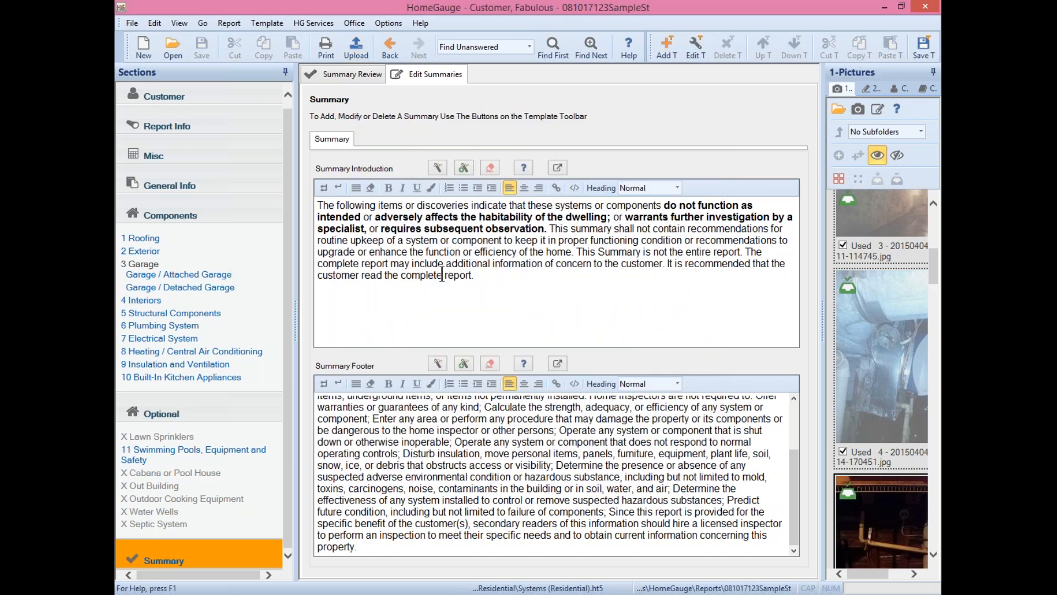
- Find the first unanswered item, Radon Test on General Info, then start the upload again
click(528, 45)
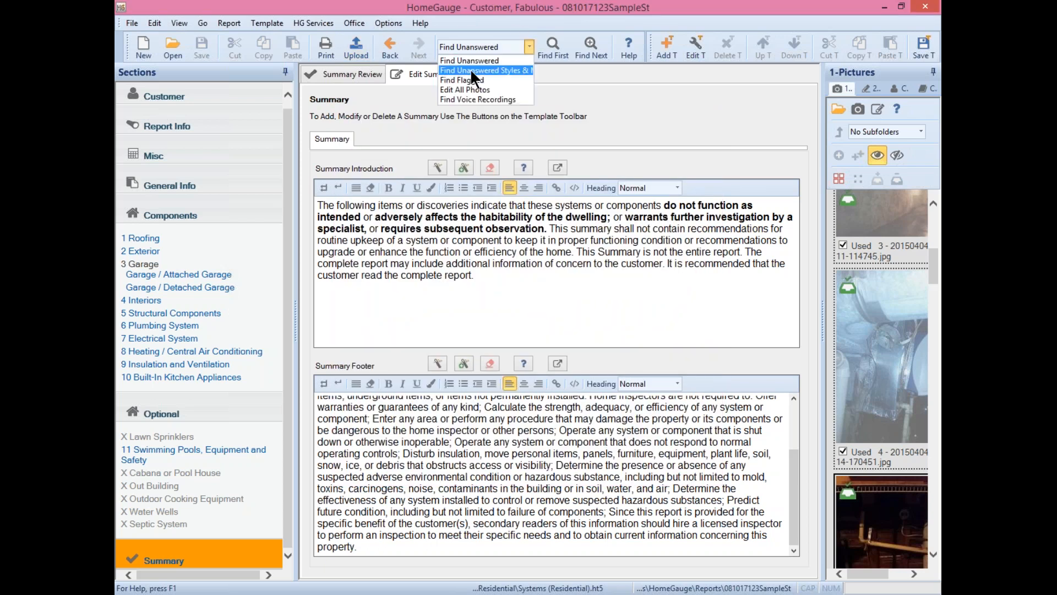
click(441, 62)
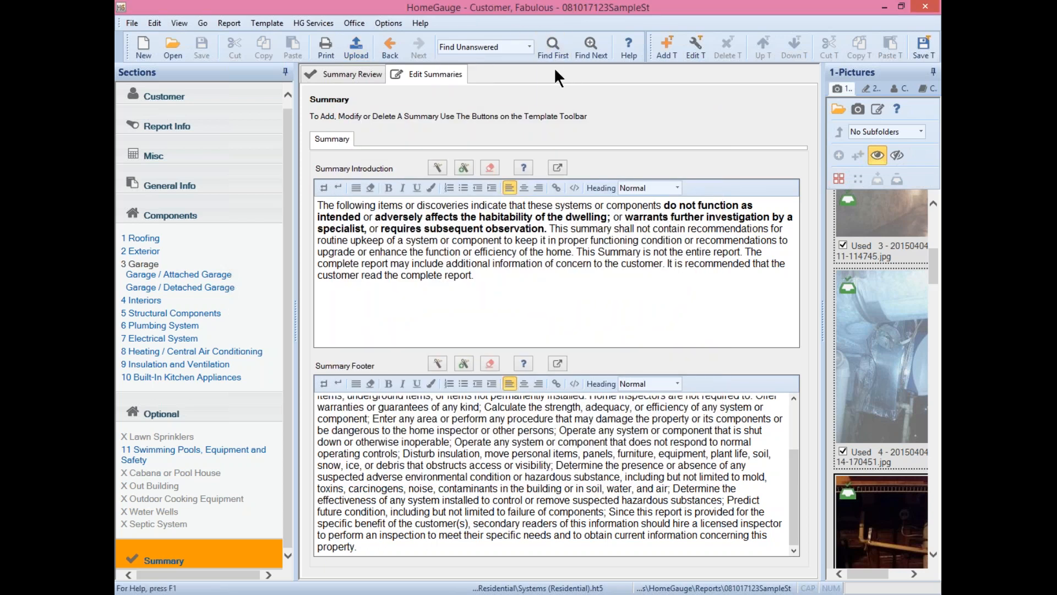
click(586, 37)
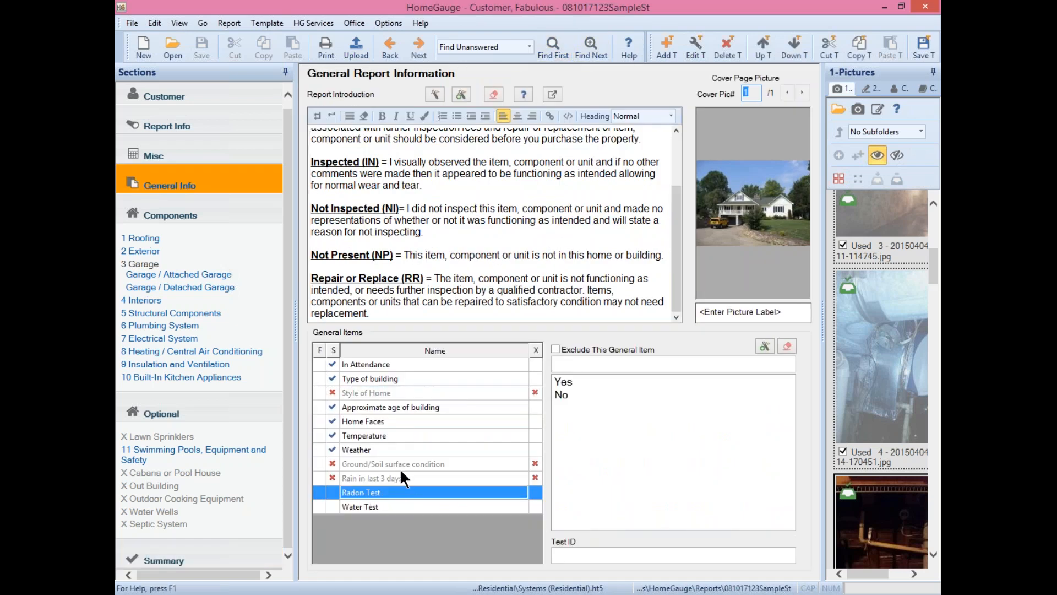
click(529, 47)
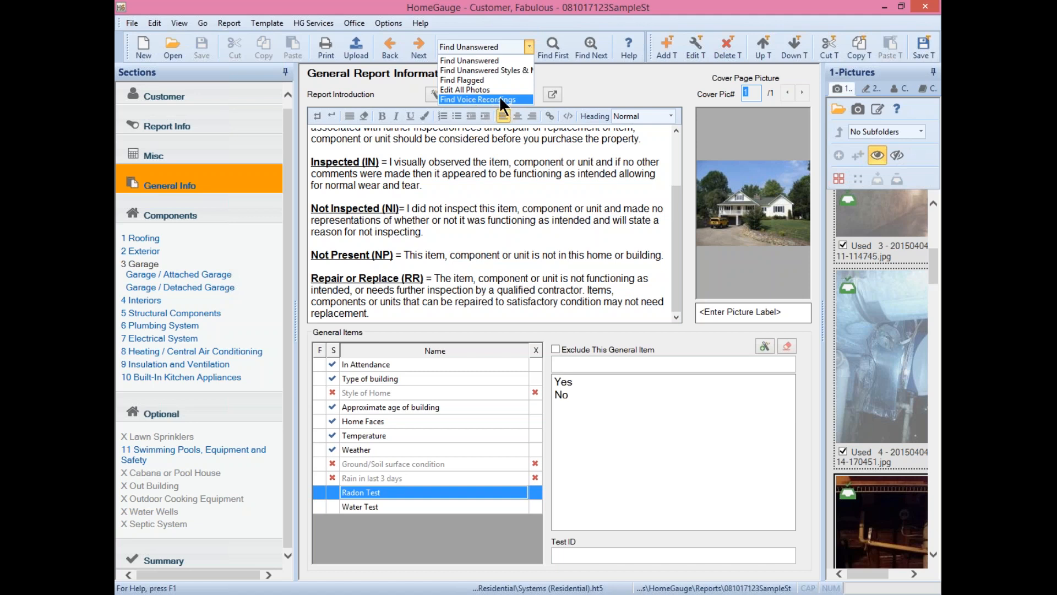
click(465, 260)
double_click(435, 236)
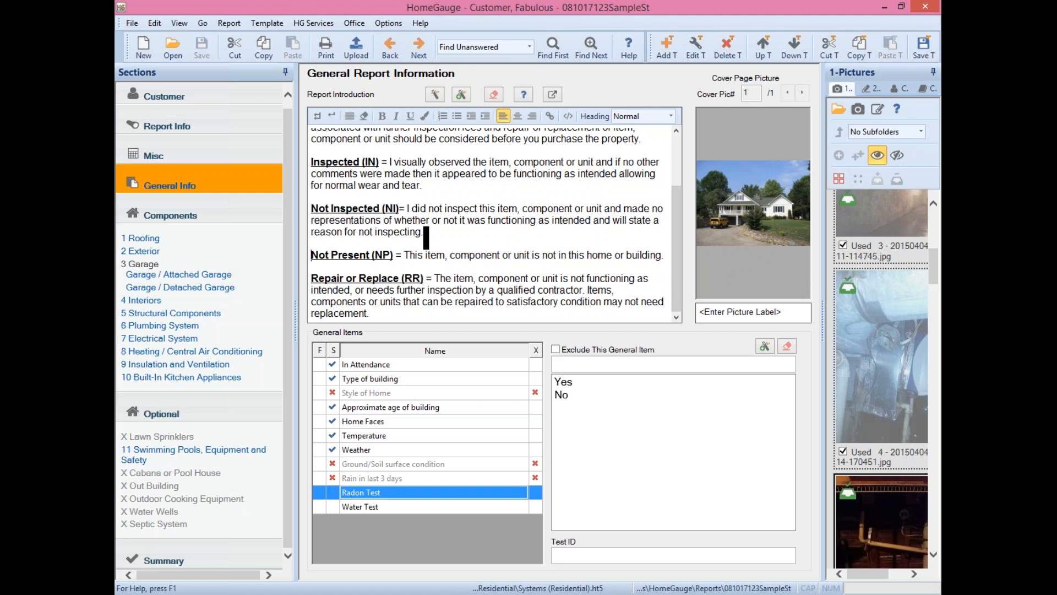
click(356, 49)
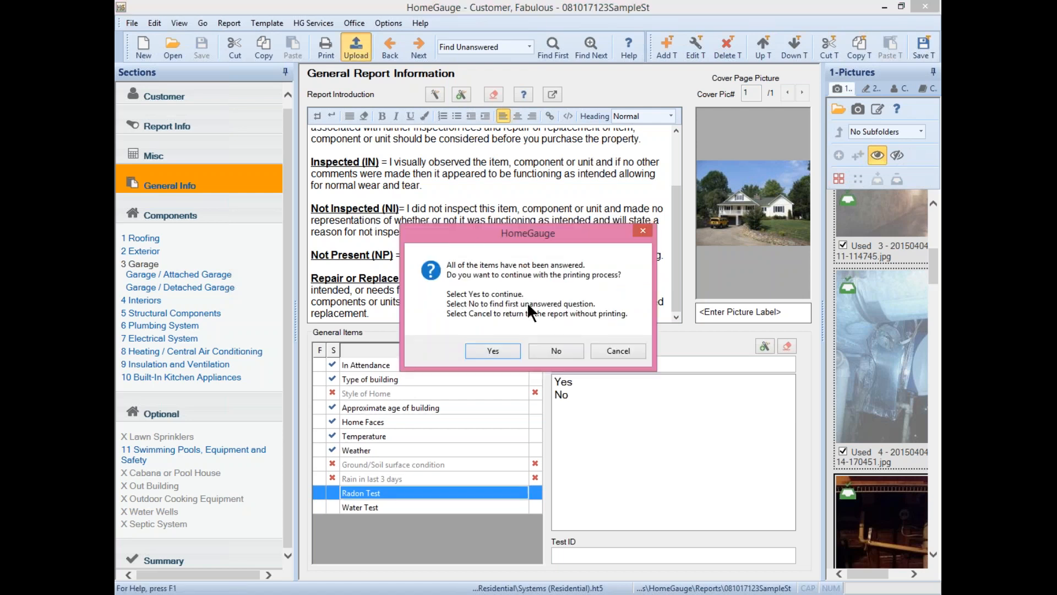
- Continue past the unanswered-items warning and decline creating a customer user name
click(500, 348)
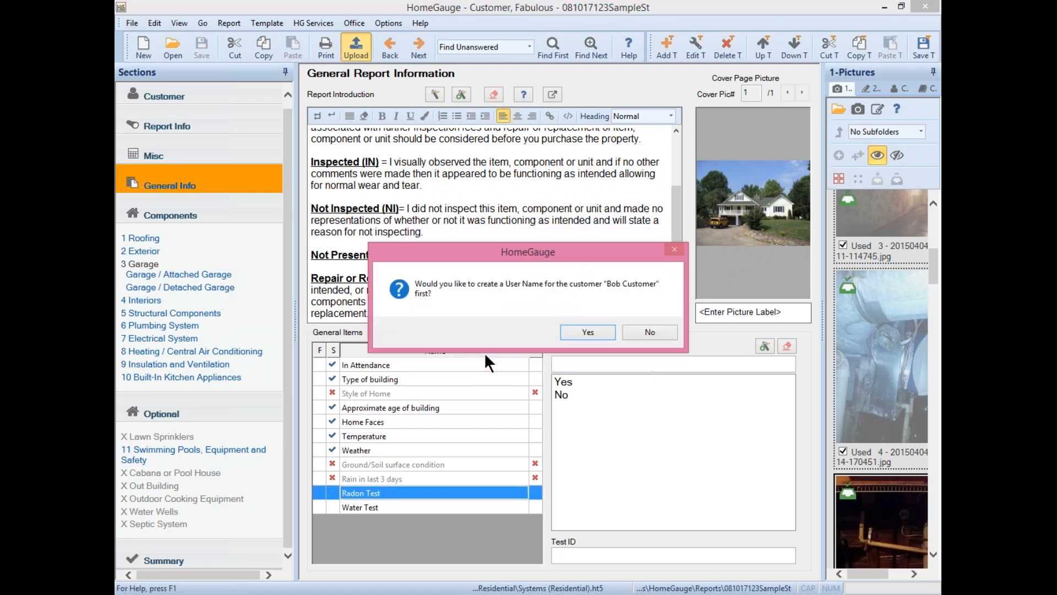
click(654, 329)
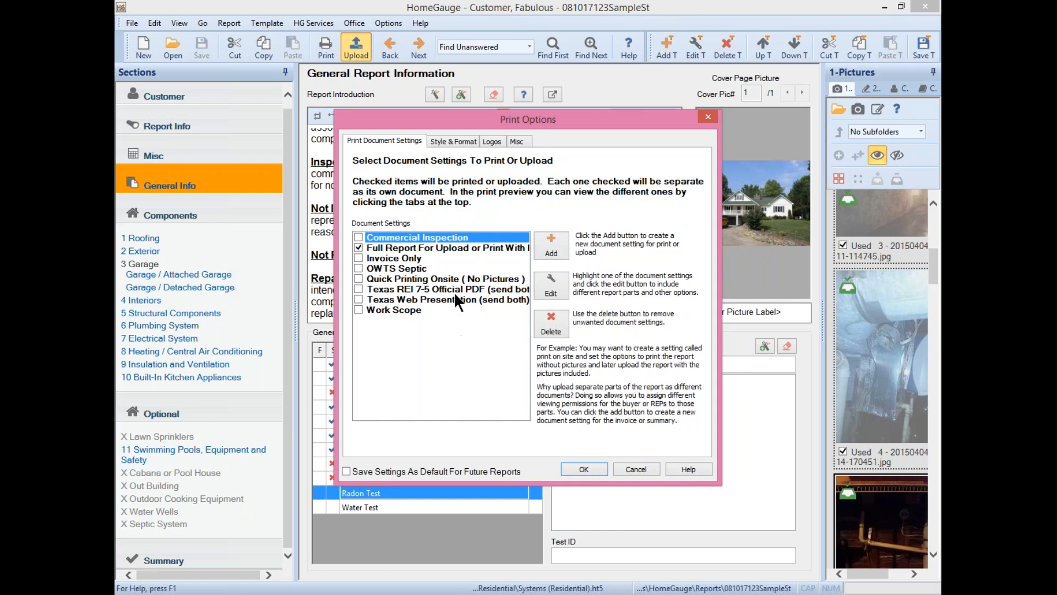
- Preview the Grid 1 and Narrative 1 report formats on the Style & Format tab
click(438, 142)
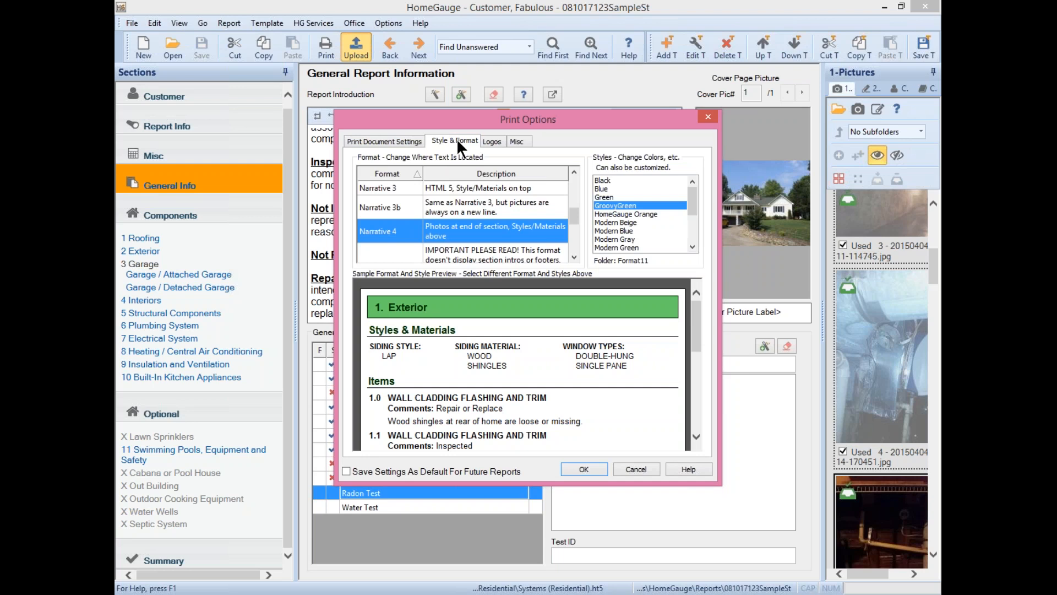
drag(574, 213, 572, 175)
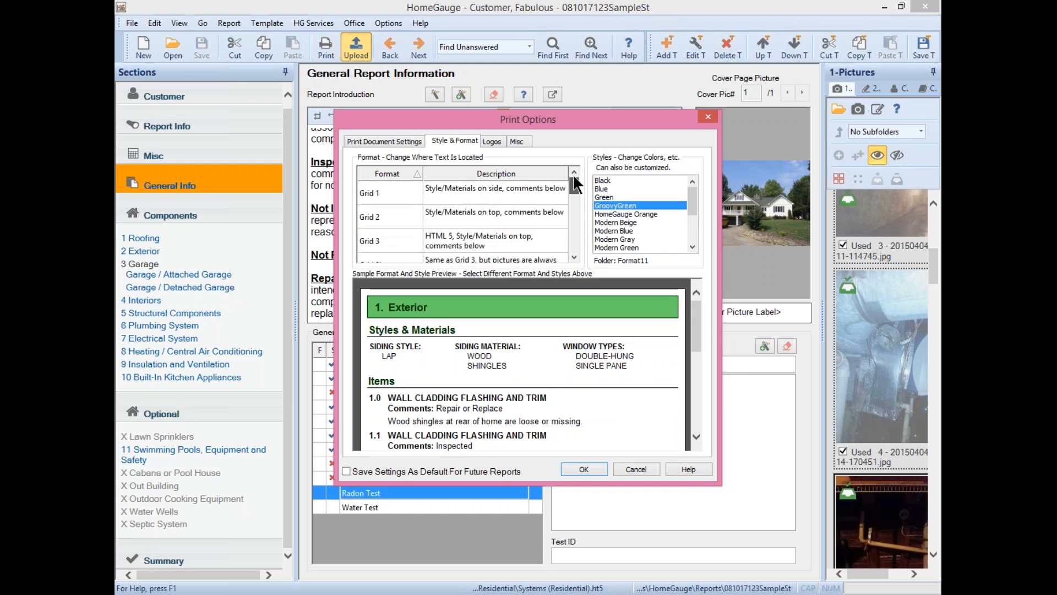
click(481, 190)
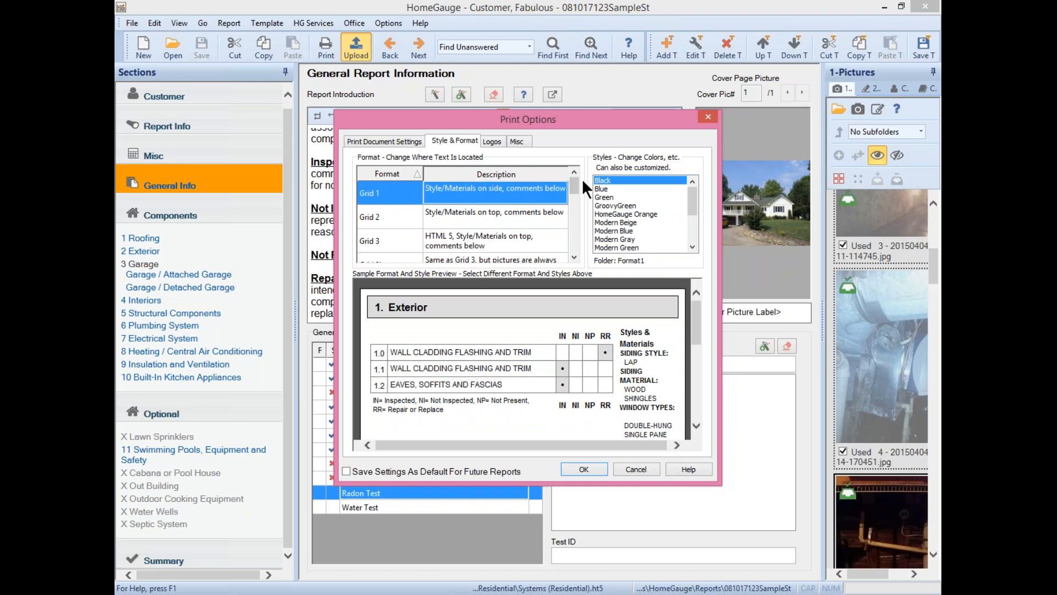
drag(575, 181, 572, 196)
click(497, 212)
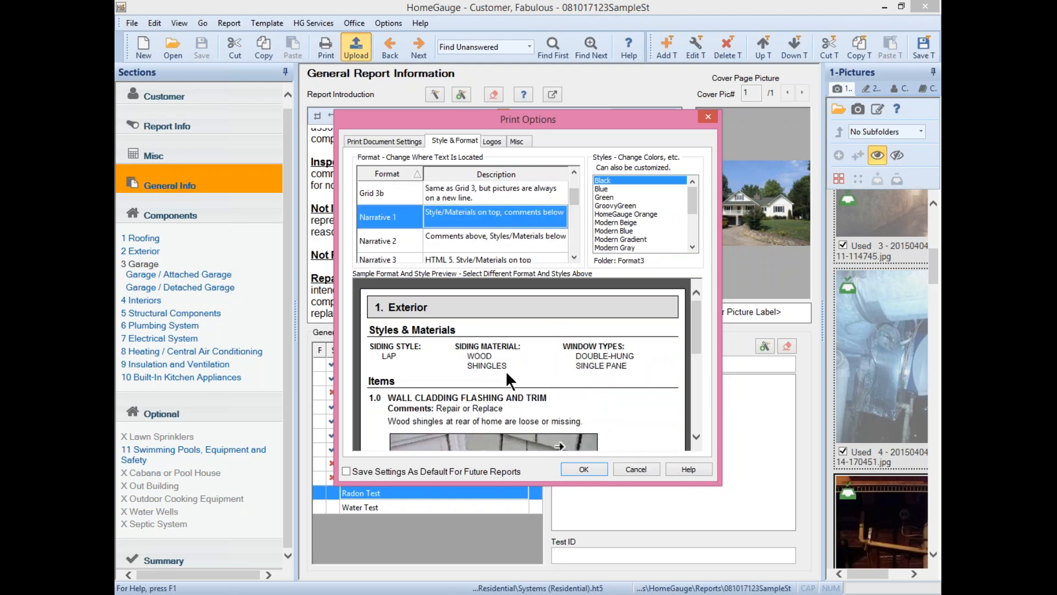
- Preview another narrative format and Tickbox 2 (TX), then close Print Options
scroll(553, 379, down, 1)
drag(437, 407, 538, 407)
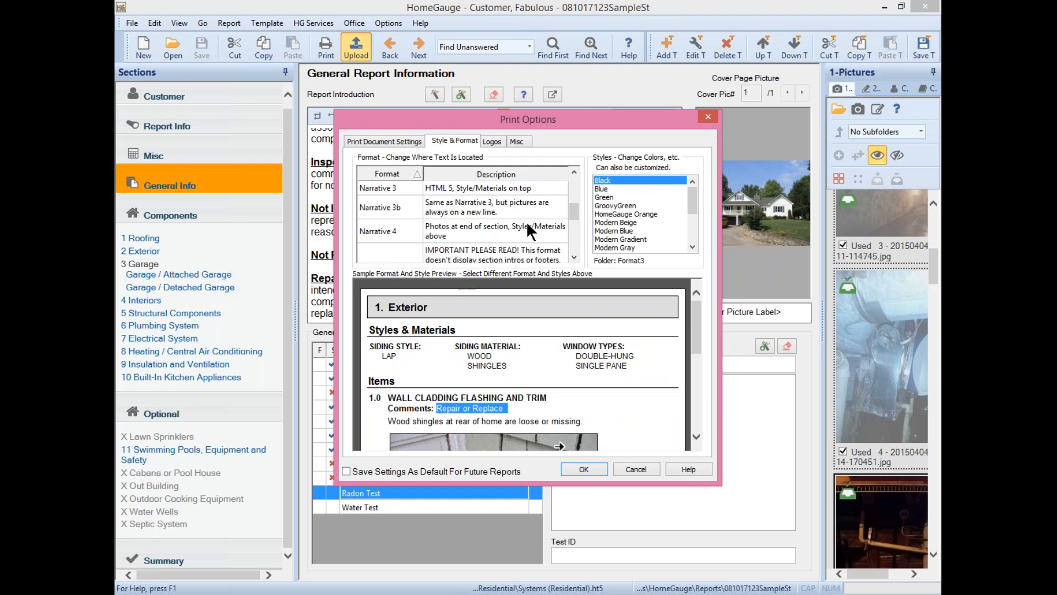
click(496, 251)
drag(576, 207, 577, 261)
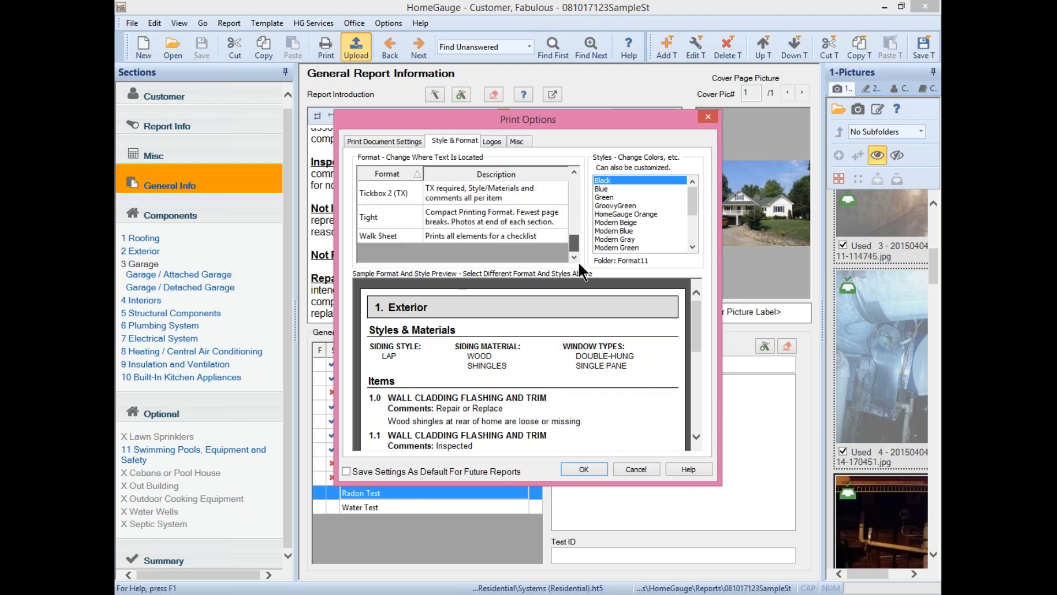
click(470, 192)
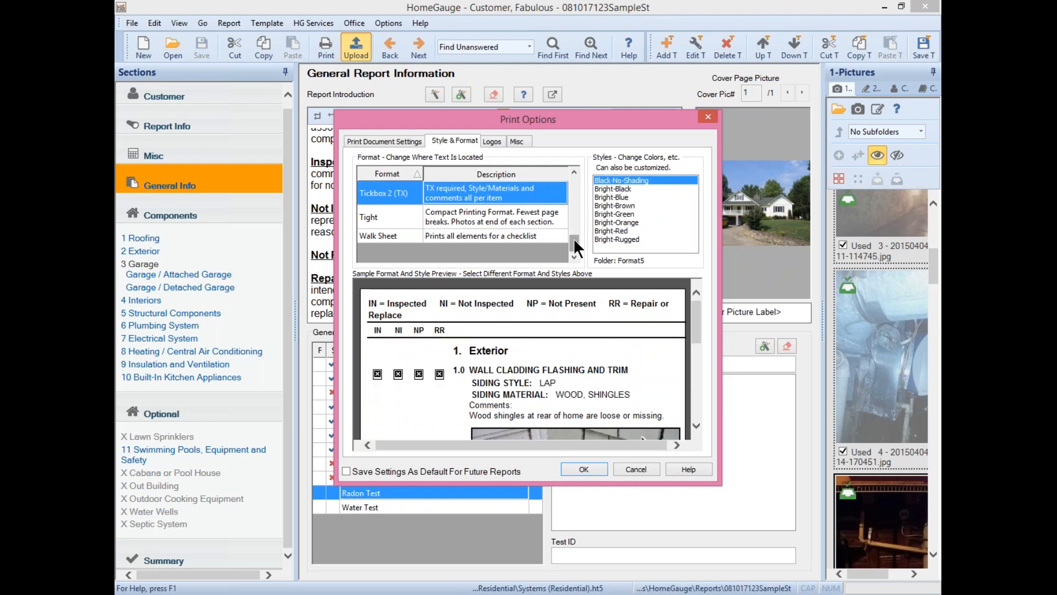
drag(573, 238, 564, 160)
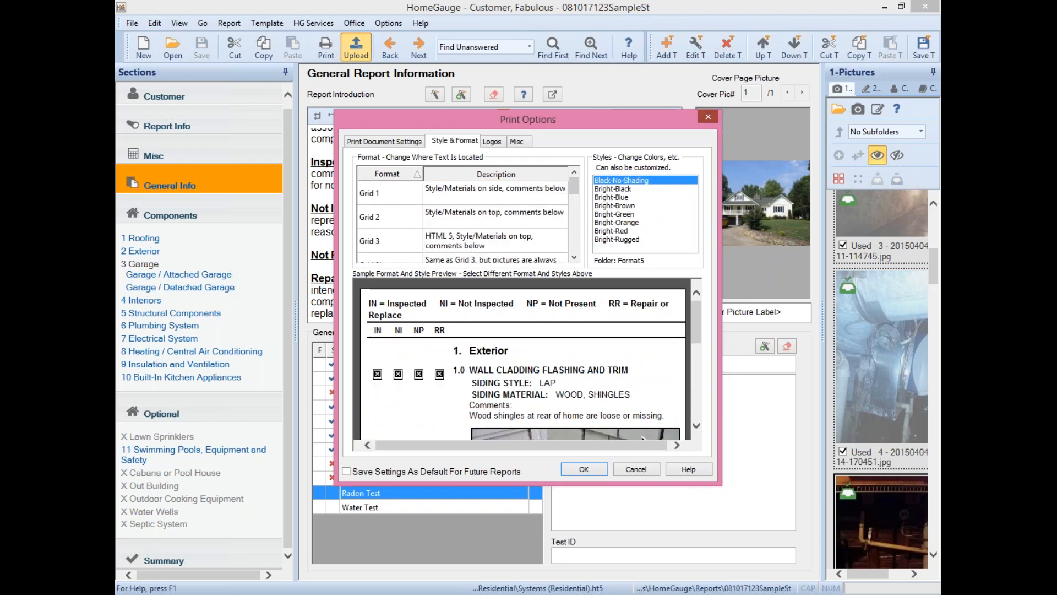
click(708, 117)
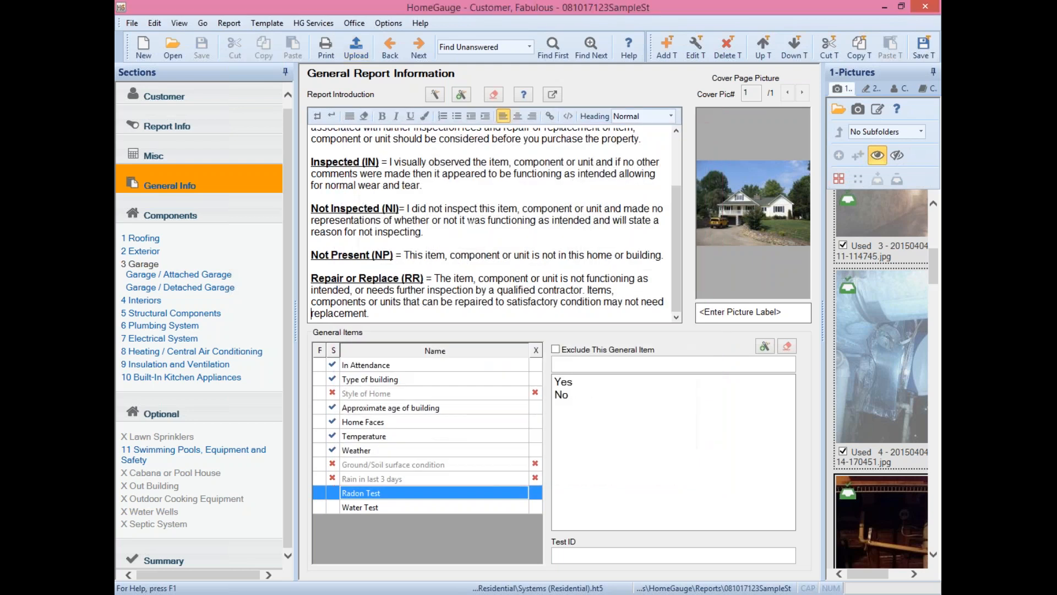
- Apply all the Texas print settings and start printing despite unanswered items
click(131, 23)
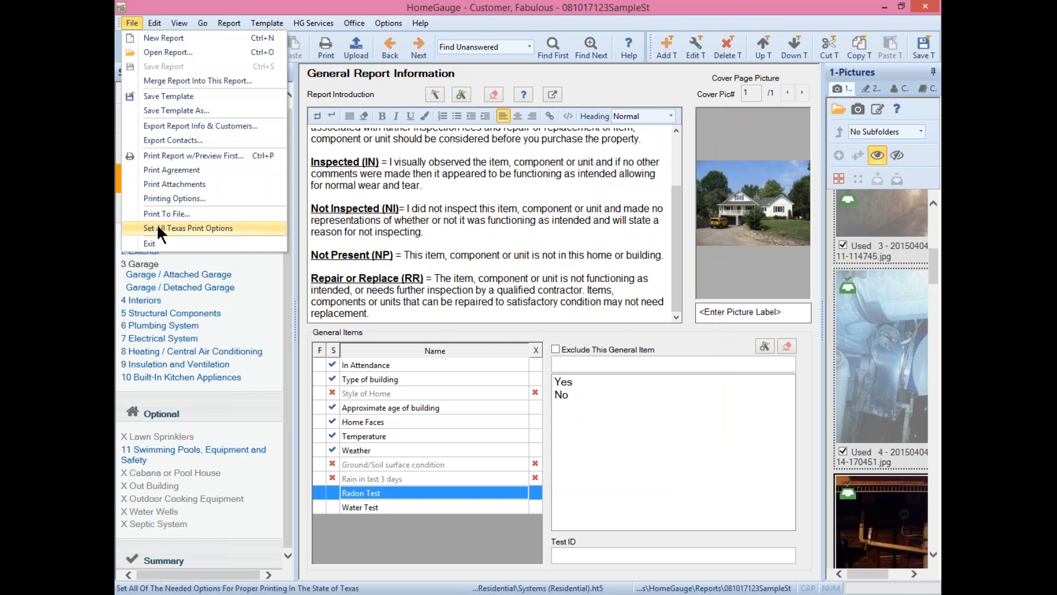
click(233, 227)
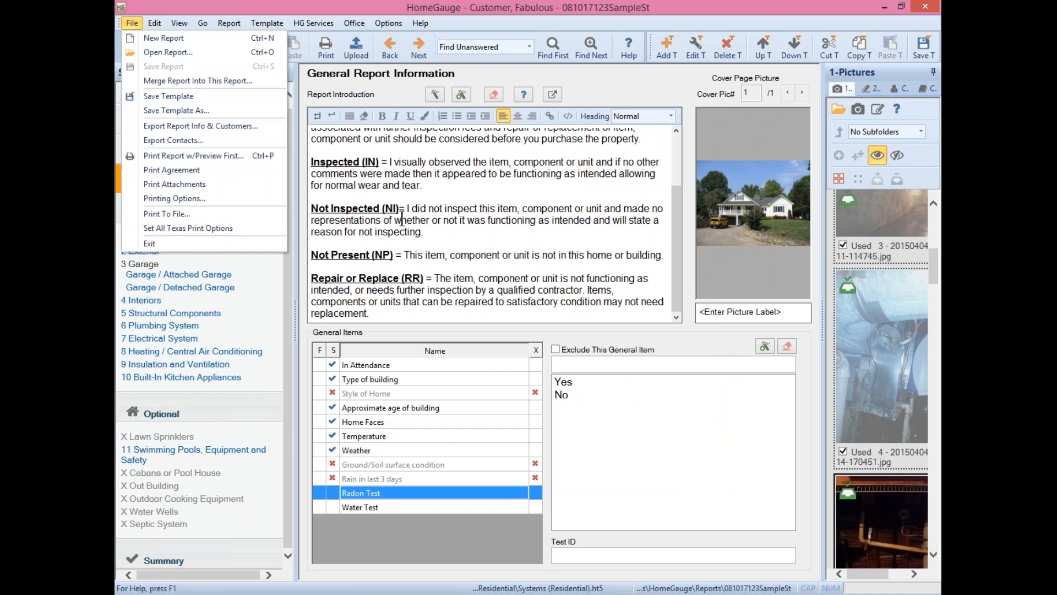
click(326, 47)
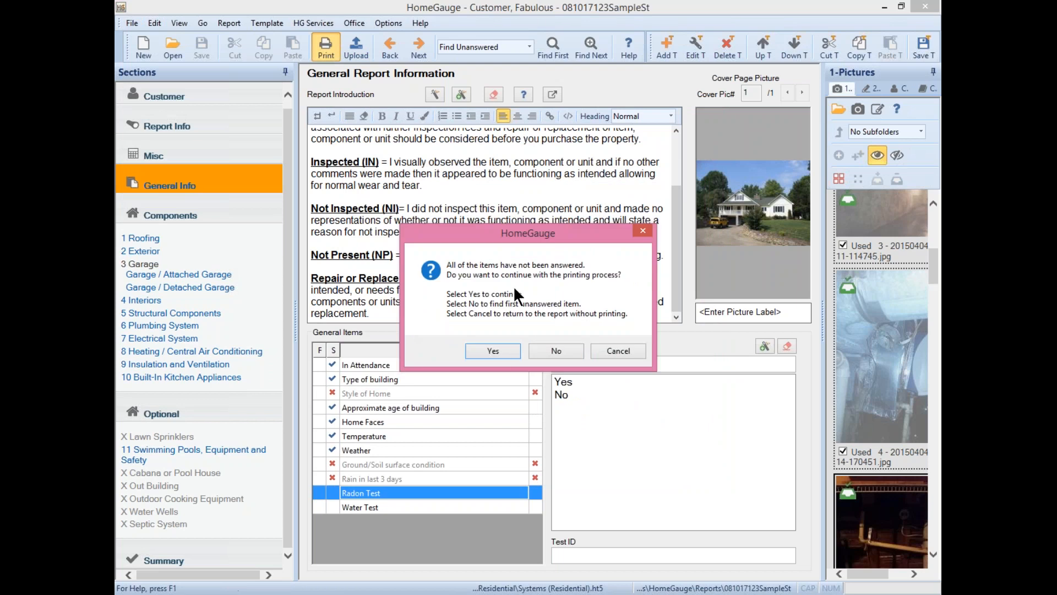
click(508, 352)
- Set the report format to Grid 3 with the Green colour style, then view the logo list
click(448, 140)
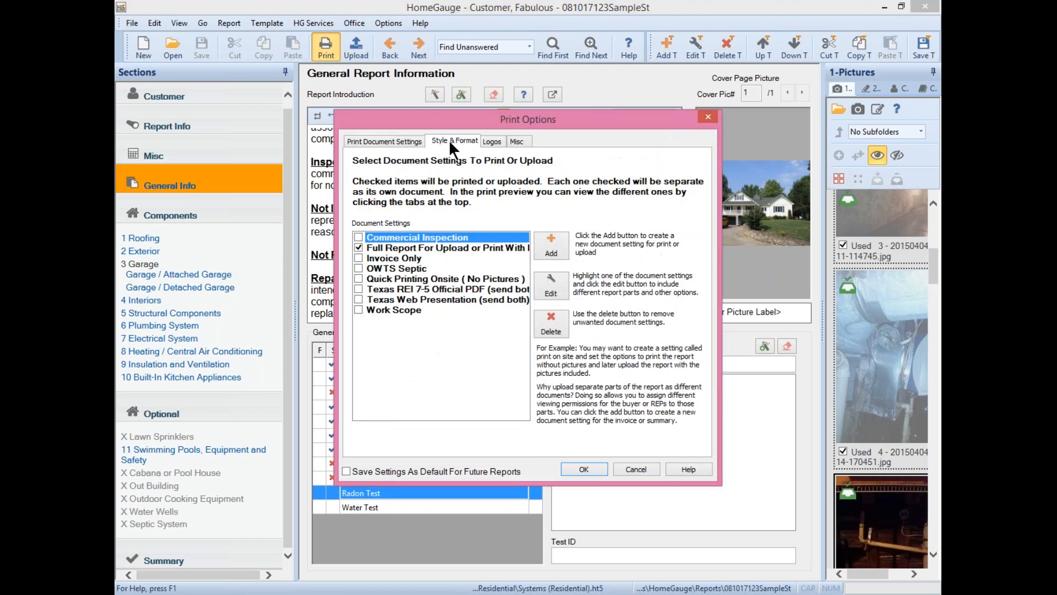
scroll(573, 213, up, 1)
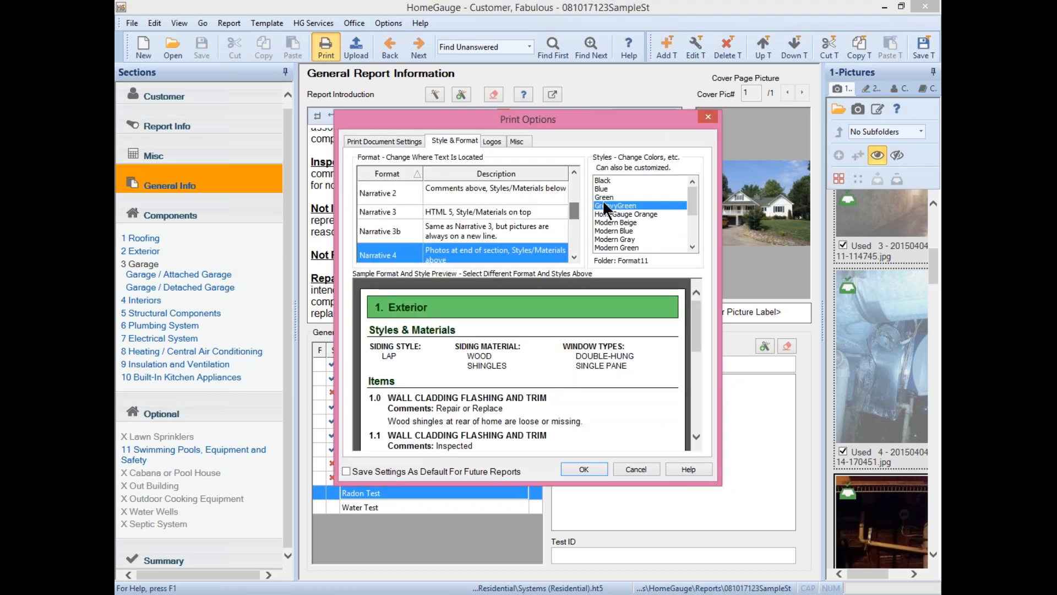
click(562, 201)
scroll(573, 207, up, 4)
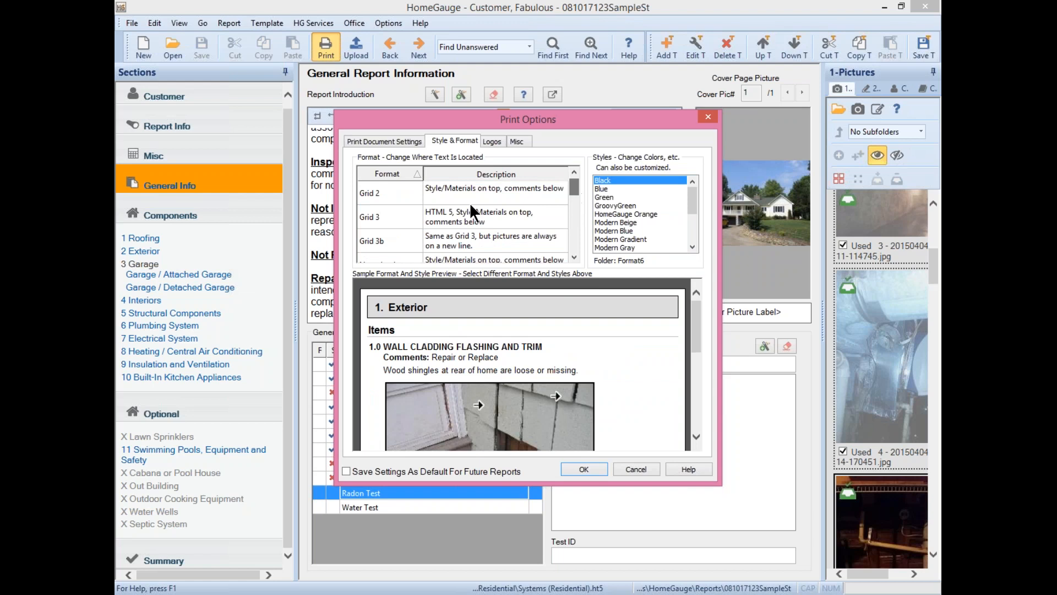
click(458, 207)
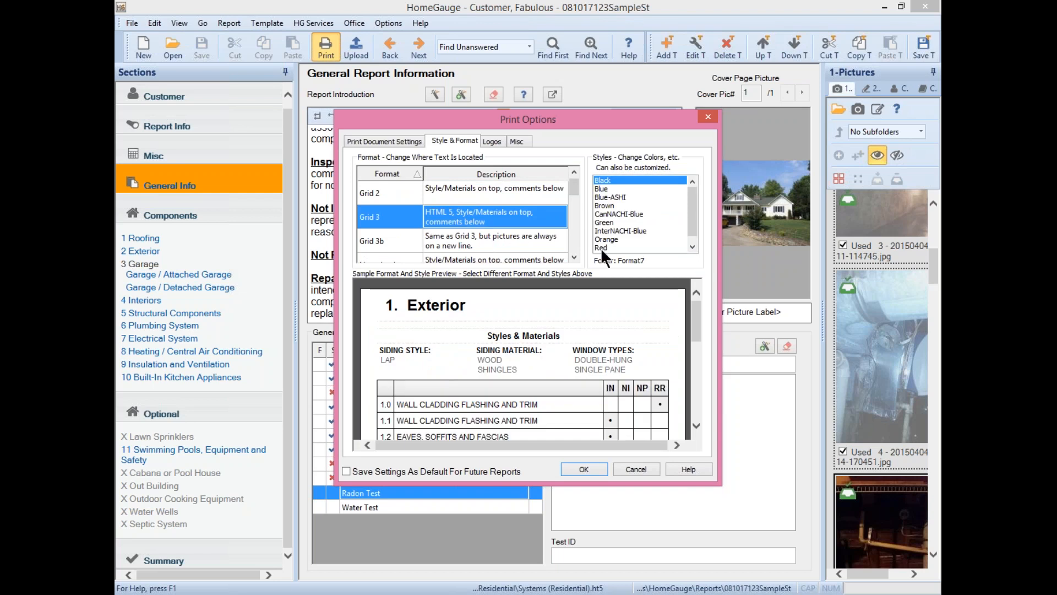
click(603, 222)
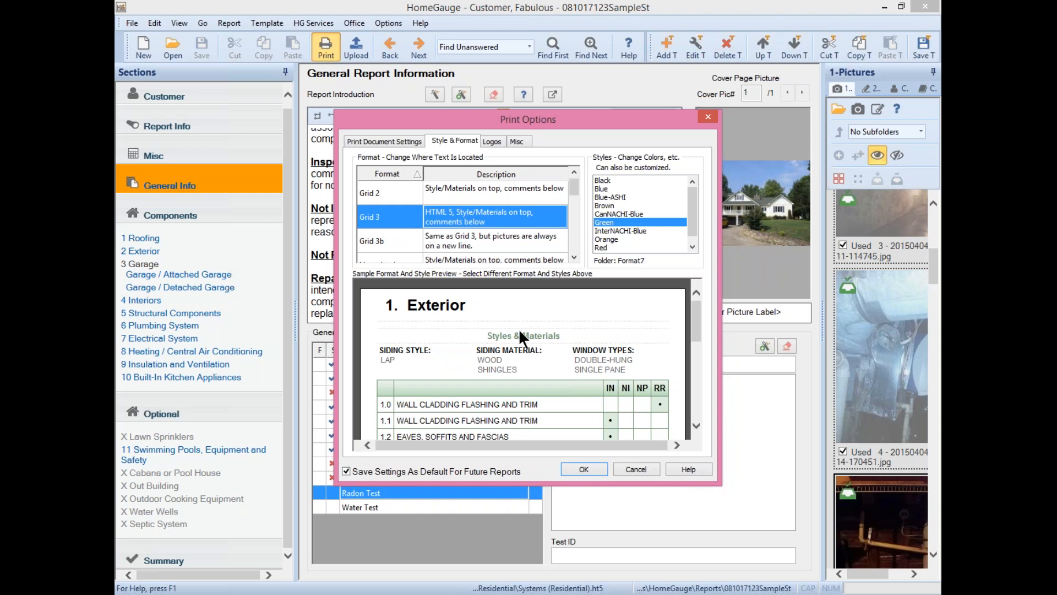
click(486, 142)
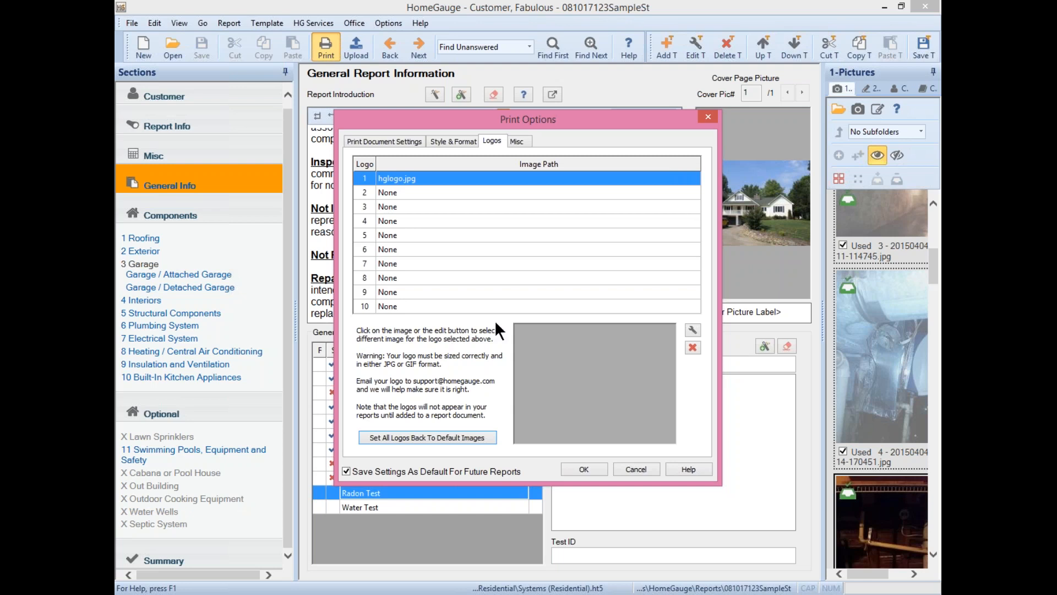
- Show the Misc print settings with page header, footer and section title texts
click(516, 141)
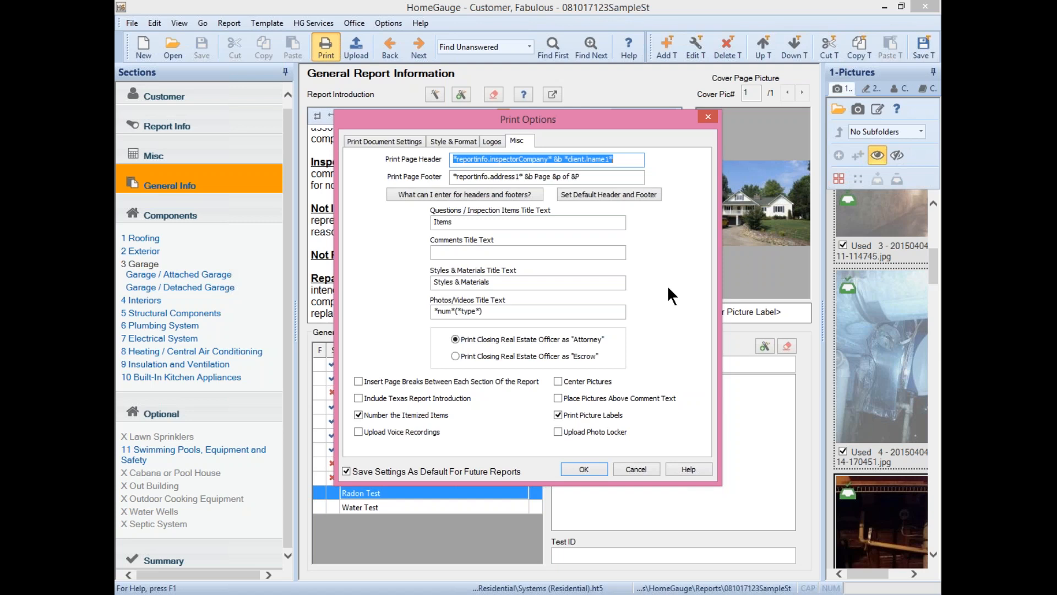
- Review the Photos/Videos title, Comments title, header and footer texts, then return to Print Document Settings
drag(578, 317, 390, 341)
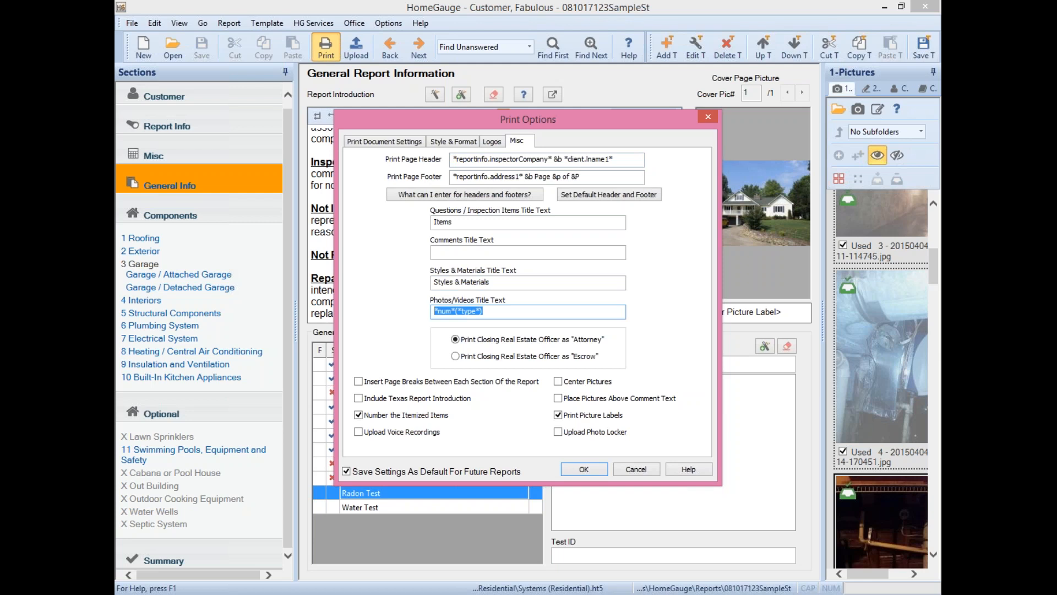
click(439, 253)
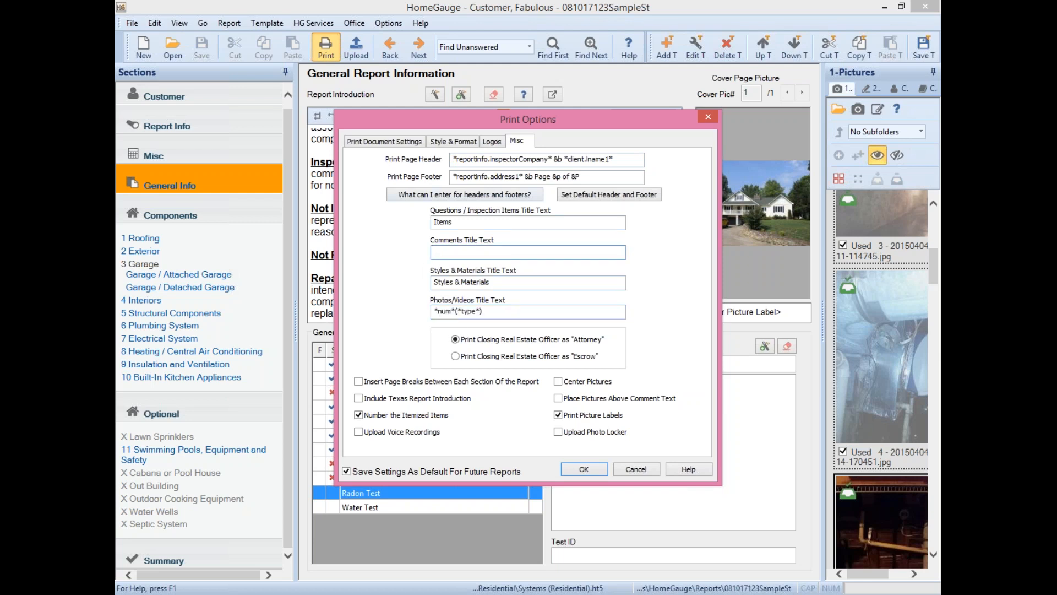
drag(629, 159, 453, 160)
drag(594, 177, 366, 195)
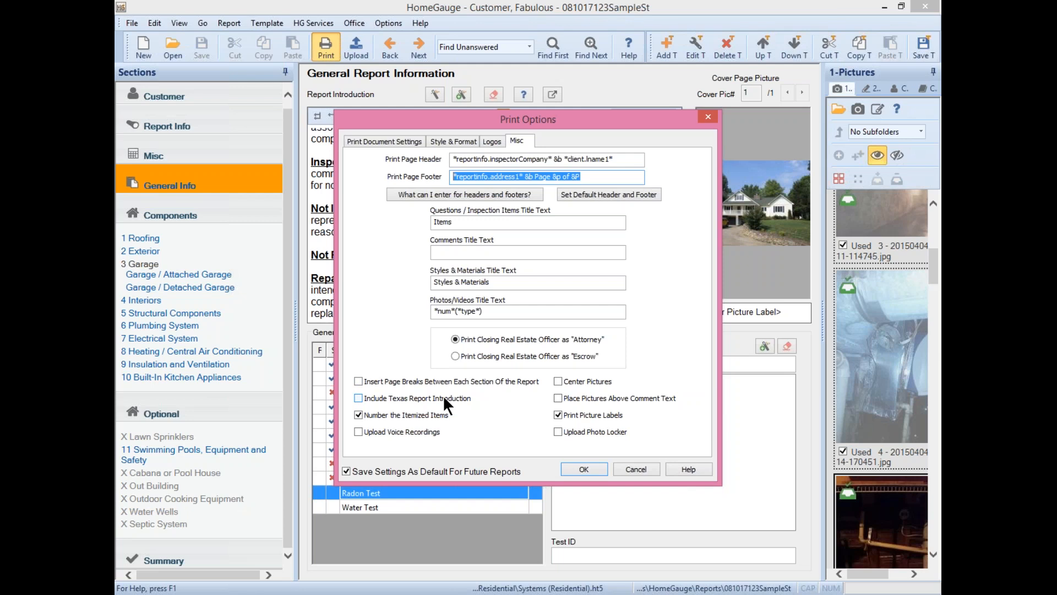
click(376, 141)
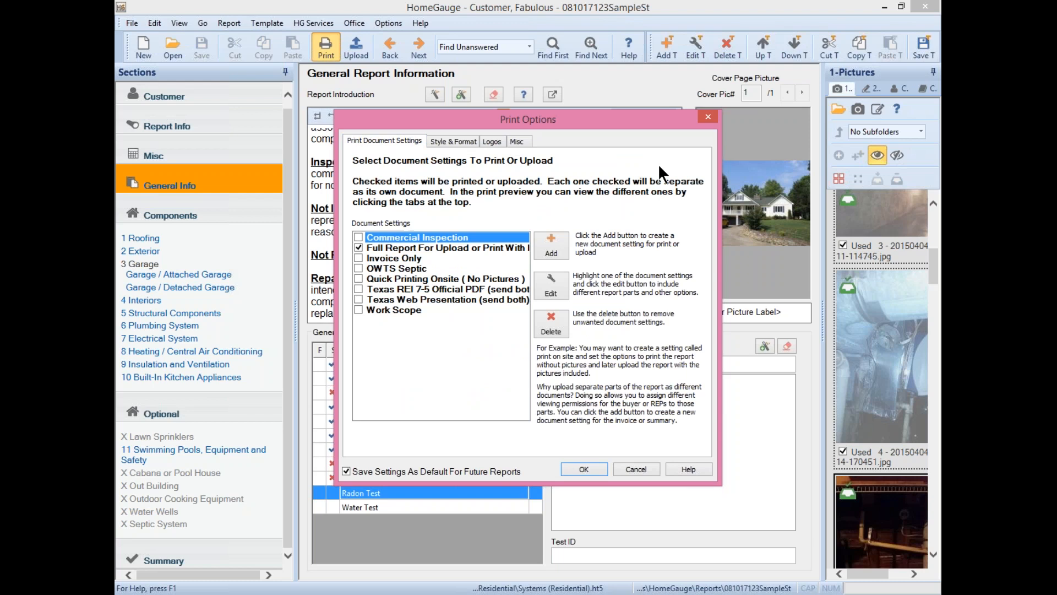
- Browse the document settings list, selecting Invoice Only and Full Report
click(392, 248)
click(393, 257)
click(395, 269)
click(395, 289)
click(395, 309)
click(398, 259)
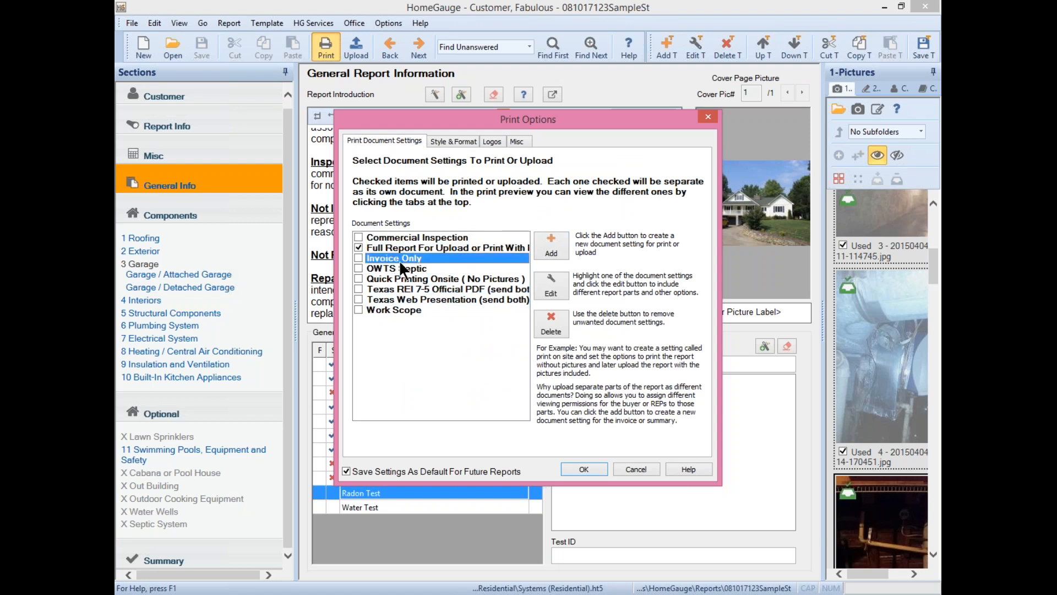
click(403, 249)
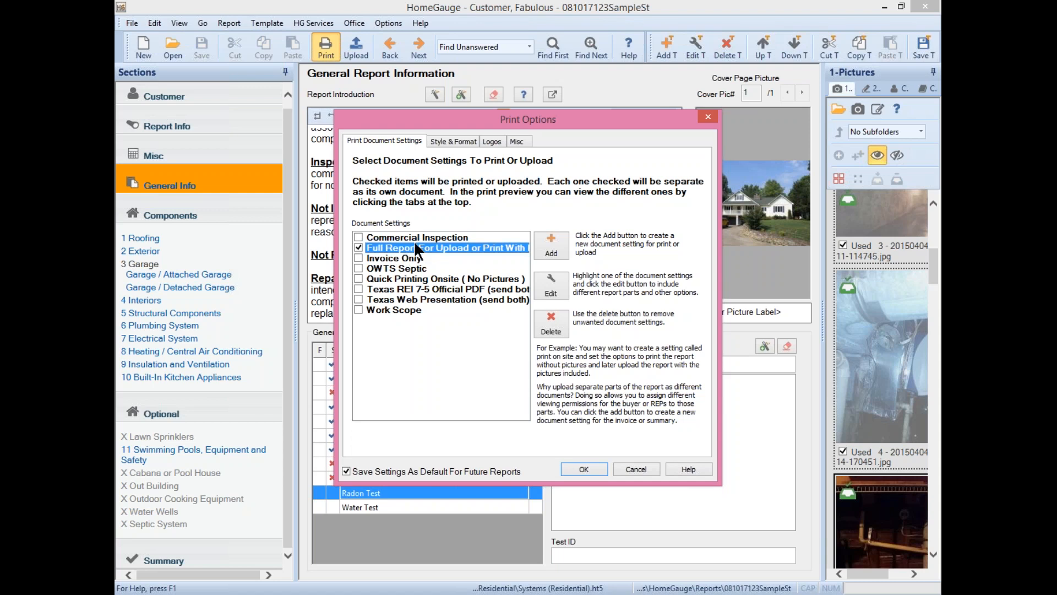
- Look at Commercial Inspection and Texas REI 7-5, then open Full Report With Pictures for editing
click(396, 236)
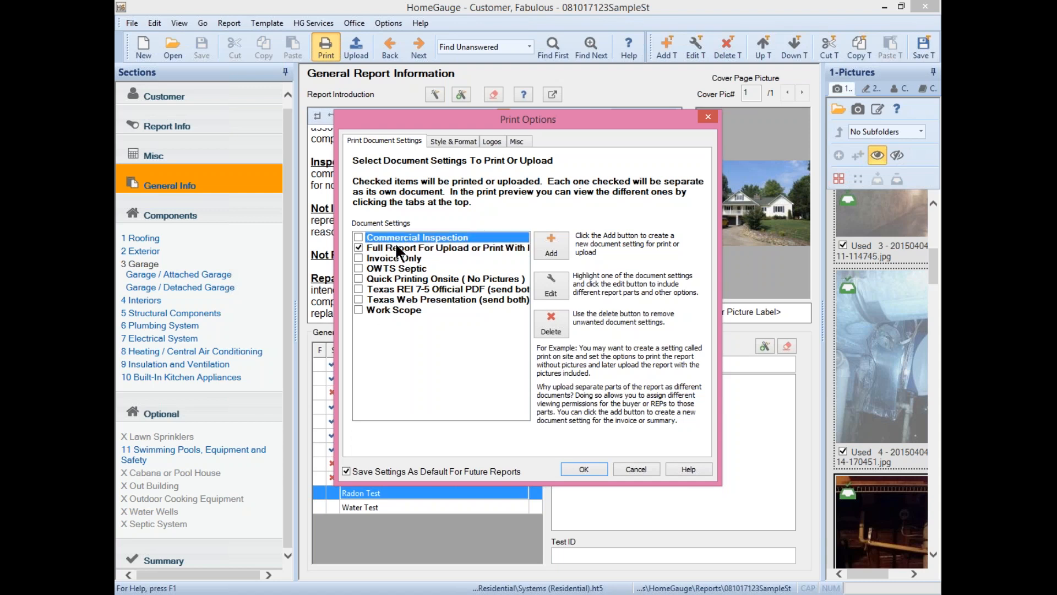
click(398, 280)
click(400, 292)
click(401, 298)
click(407, 290)
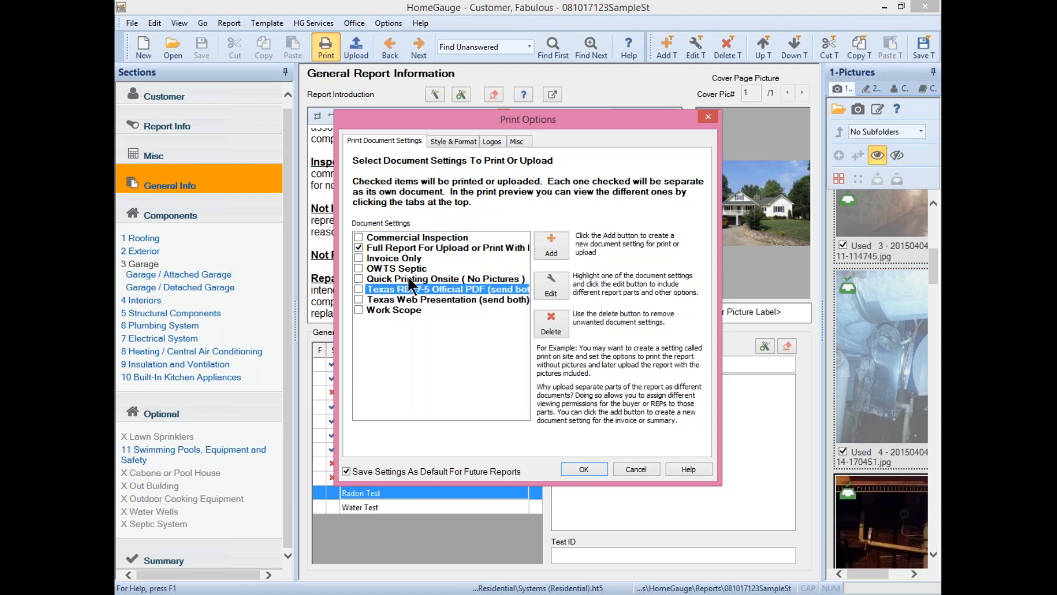
click(409, 248)
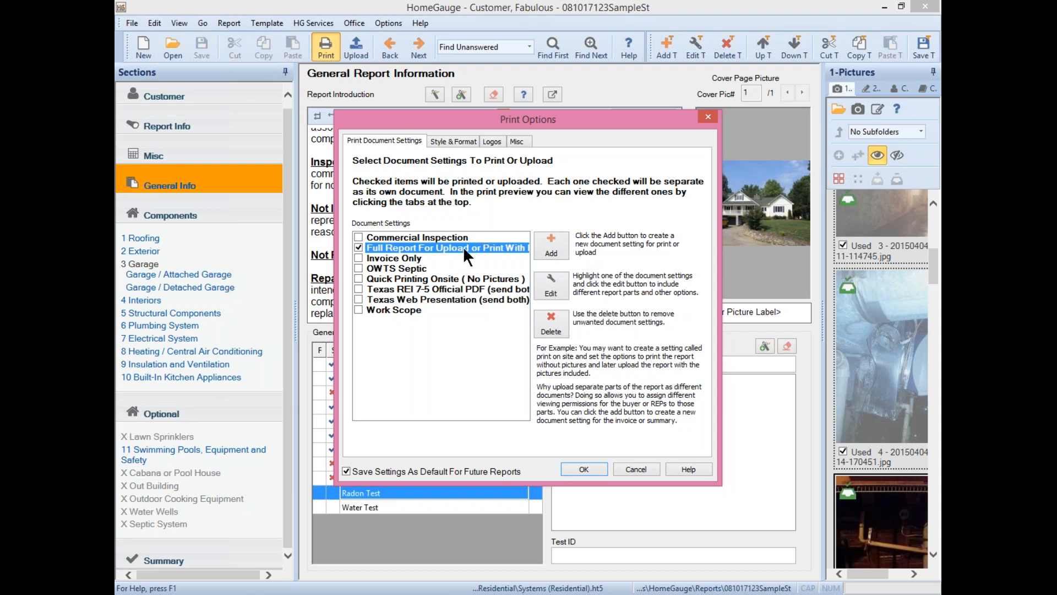
click(548, 282)
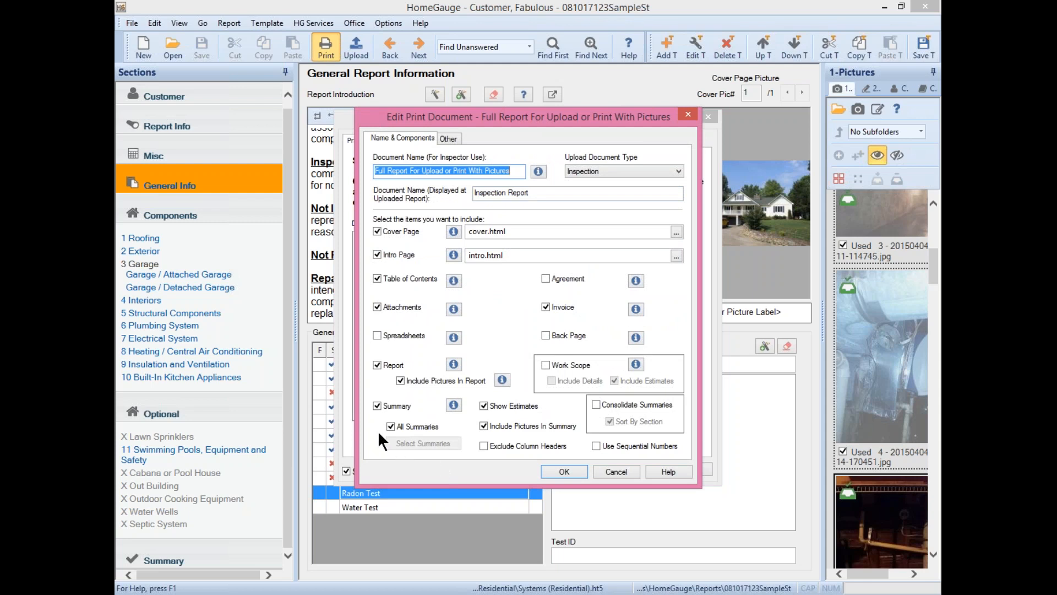
- Toggle Include Pictures In Summary off and back on, and review the print order list
click(484, 426)
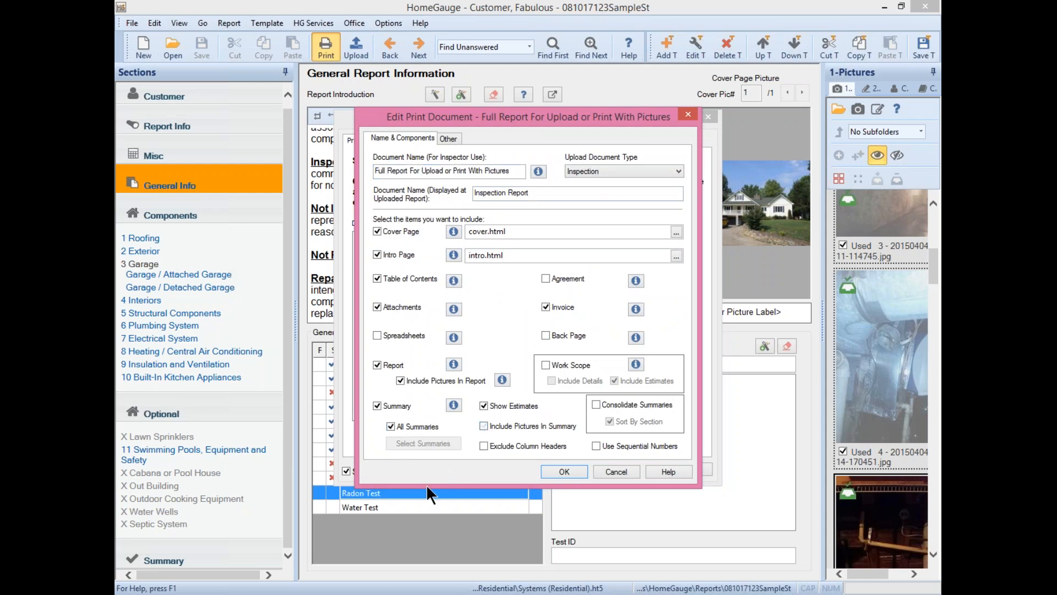
click(483, 425)
click(445, 138)
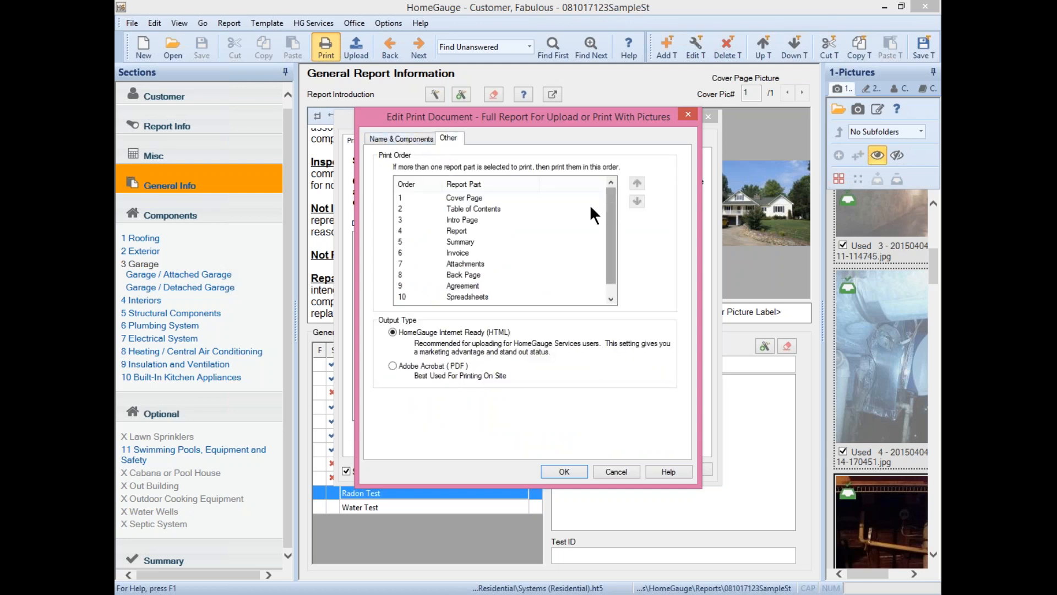
click(472, 218)
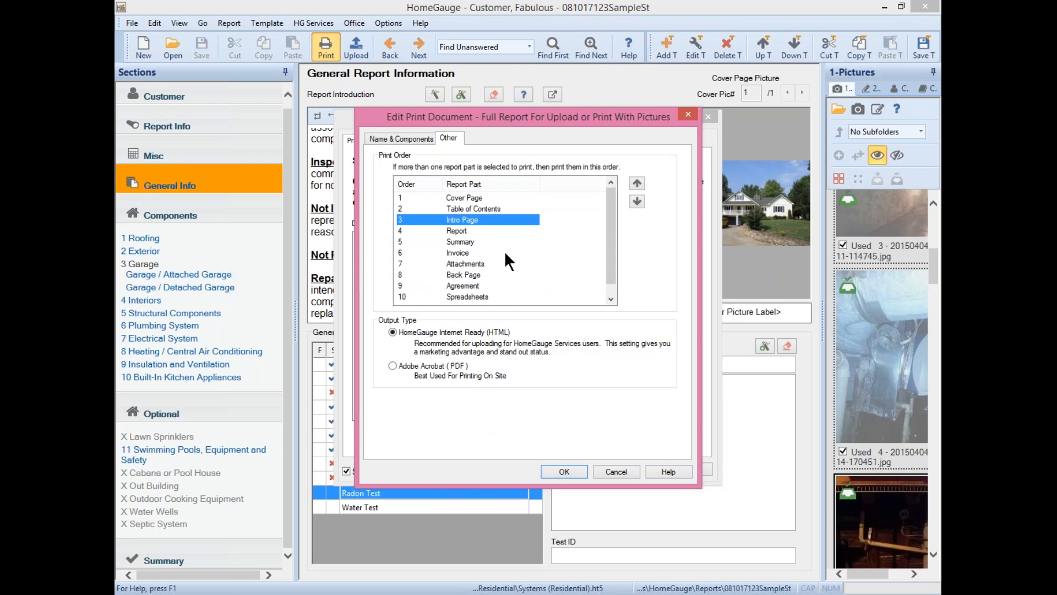
click(458, 242)
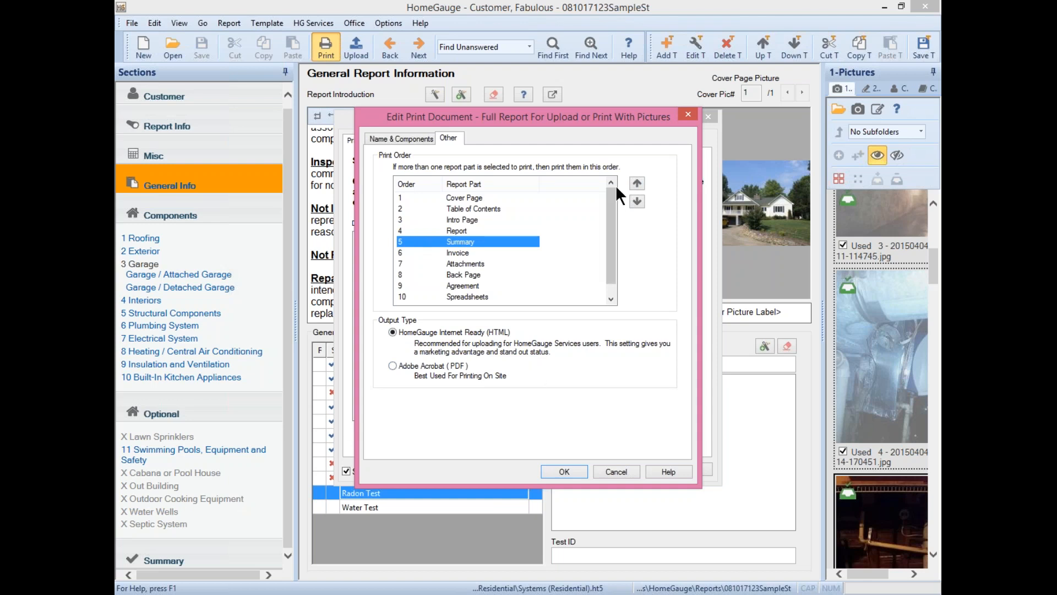
- Close the Full Report settings and open Commercial Inspection's settings for editing
click(688, 114)
click(407, 238)
click(548, 284)
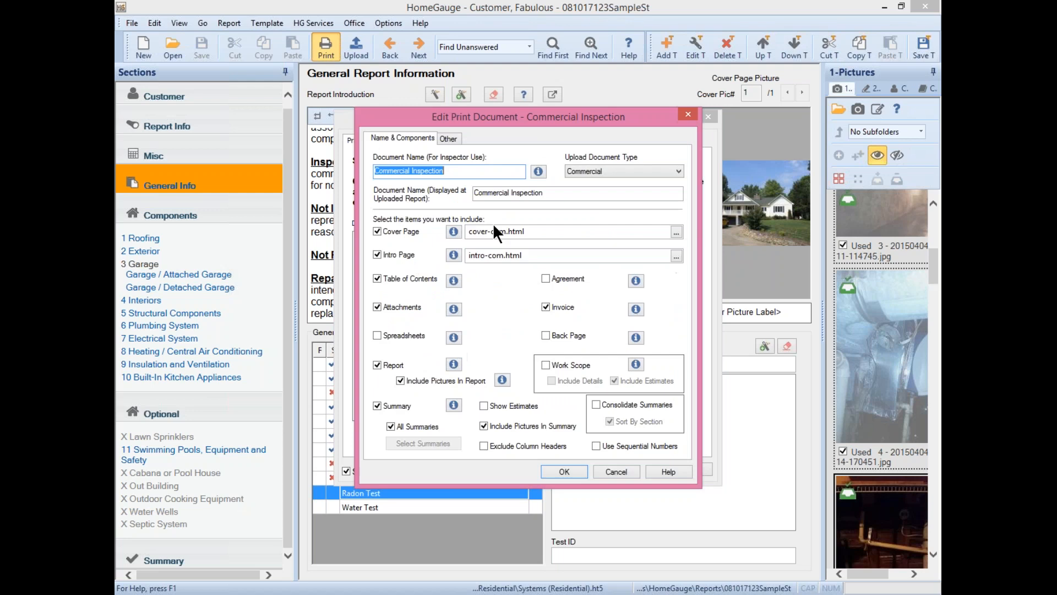
- Review Commercial Inspection's print order and output type, then confirm its settings
click(452, 137)
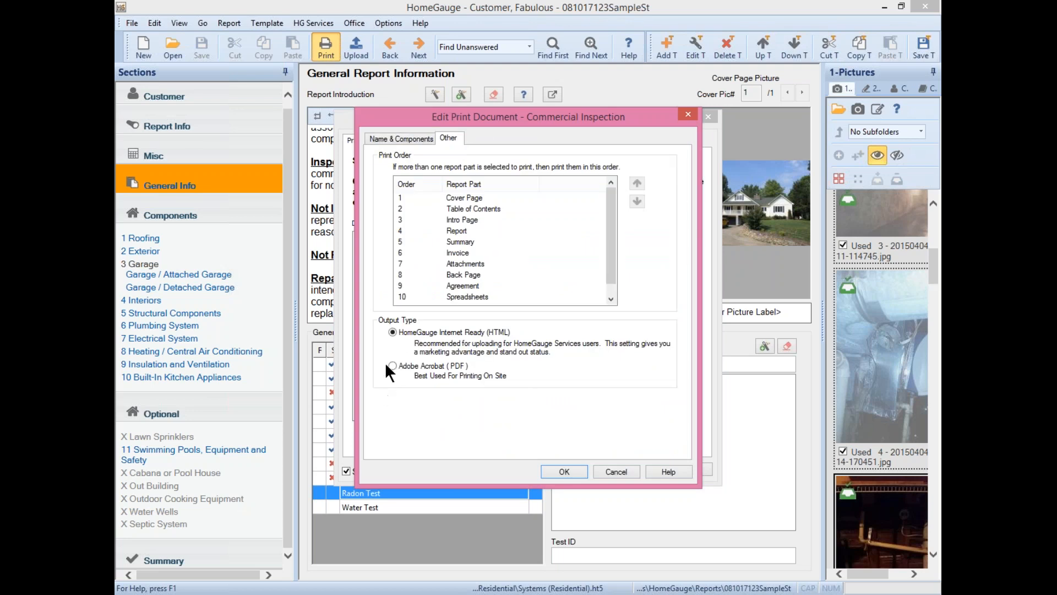
click(567, 468)
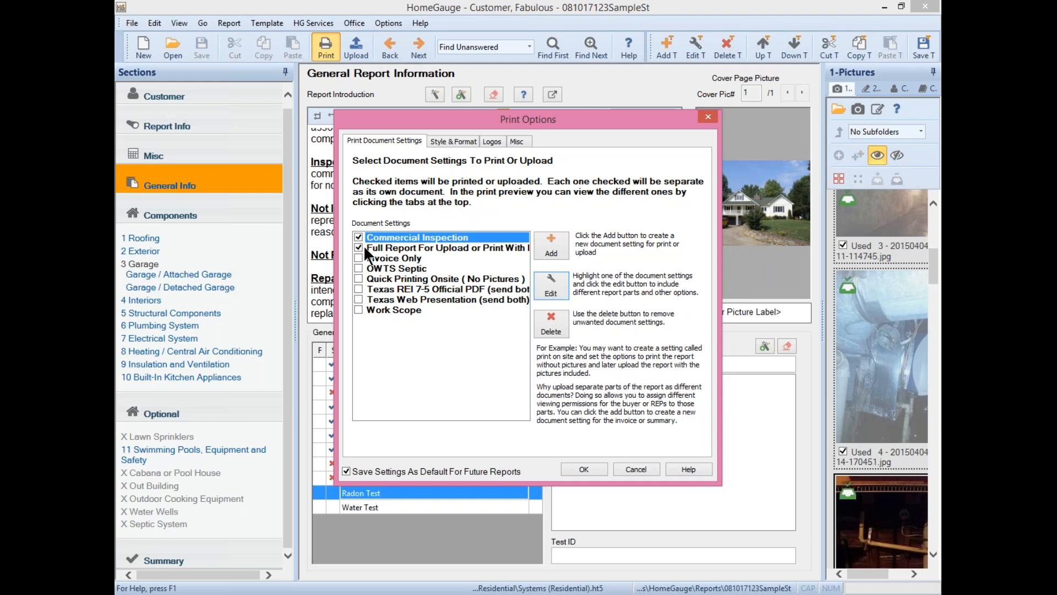
- Confirm Print Options to generate the preview of both documents
click(584, 468)
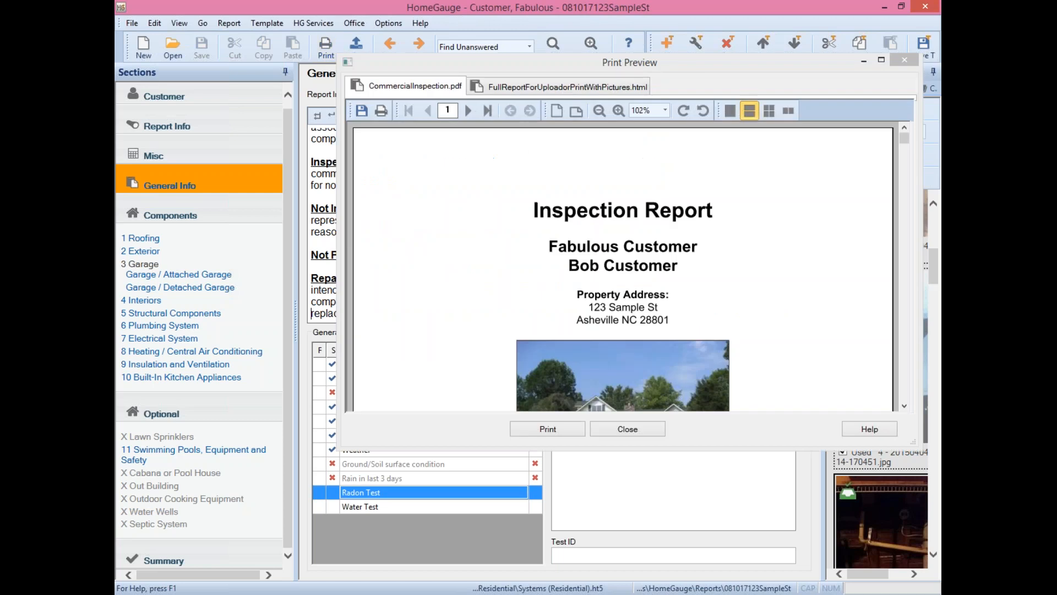
- Maximize the print preview and set the zoom to 100%
click(882, 59)
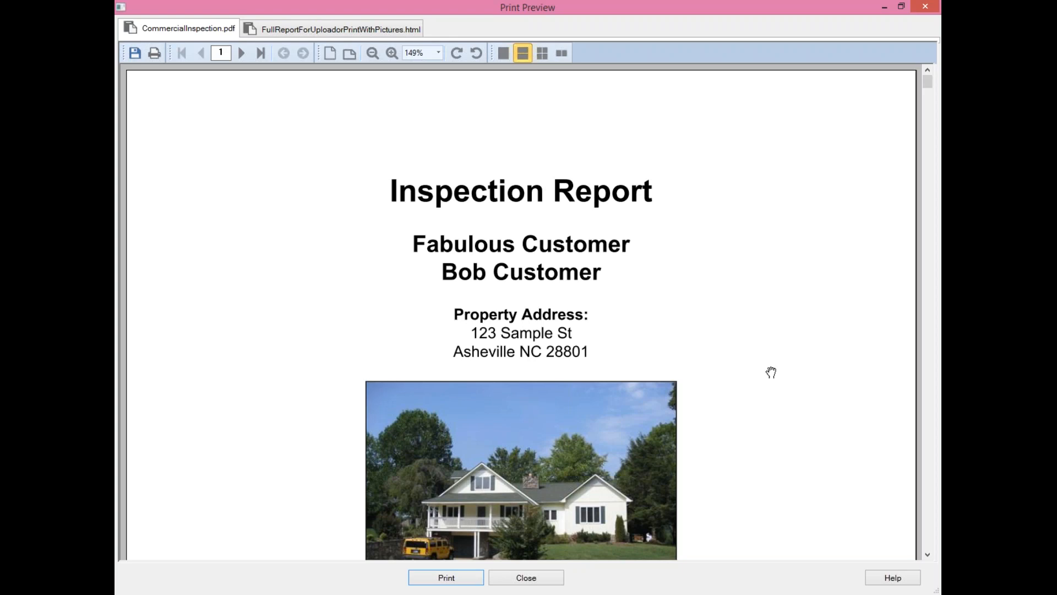
scroll(762, 195, down, 10)
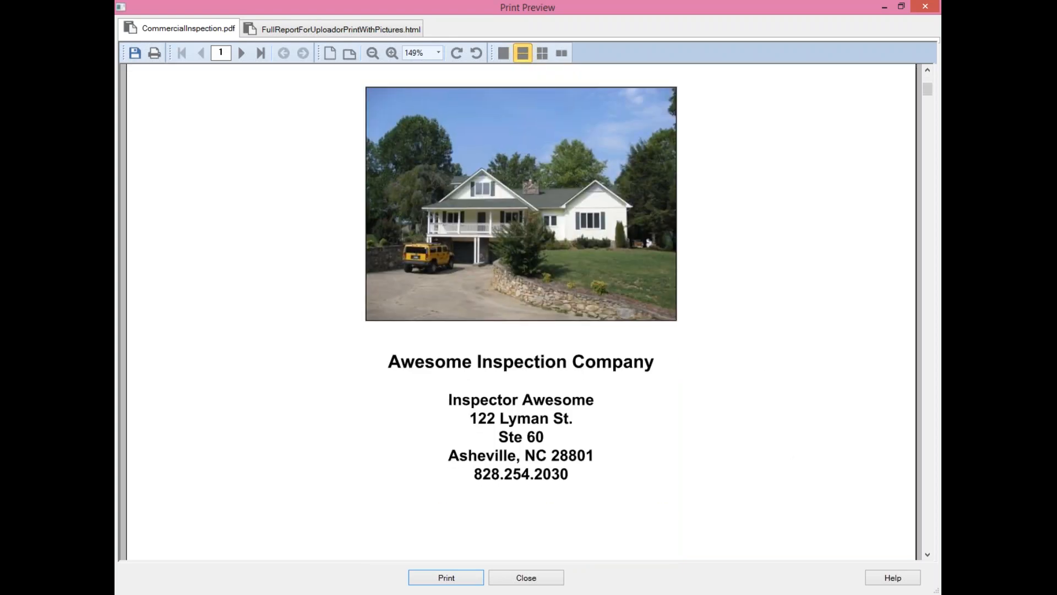
scroll(769, 132, up, 7)
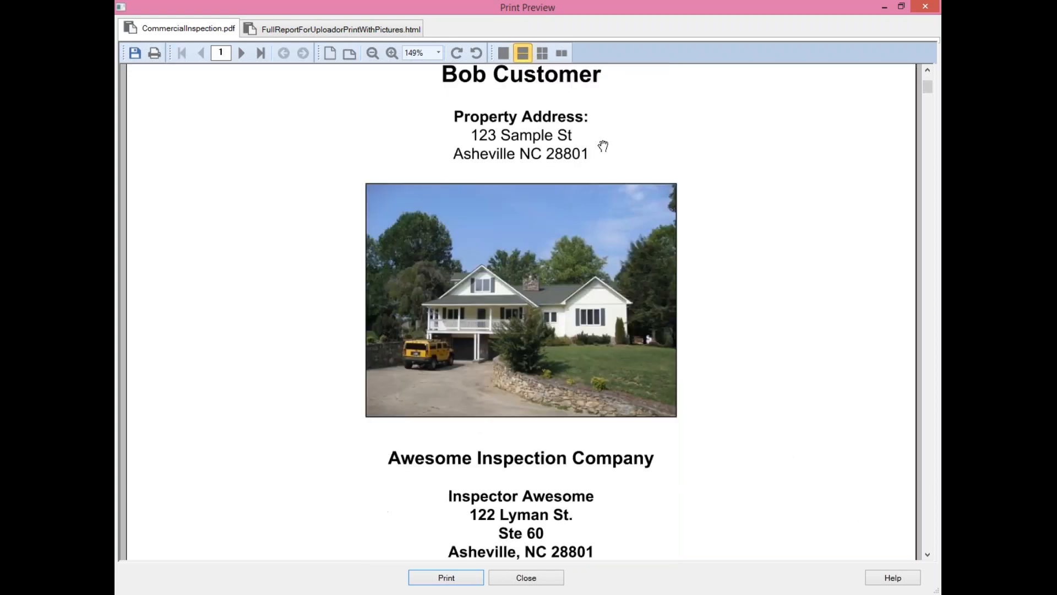
click(438, 52)
drag(439, 98, 437, 91)
click(414, 97)
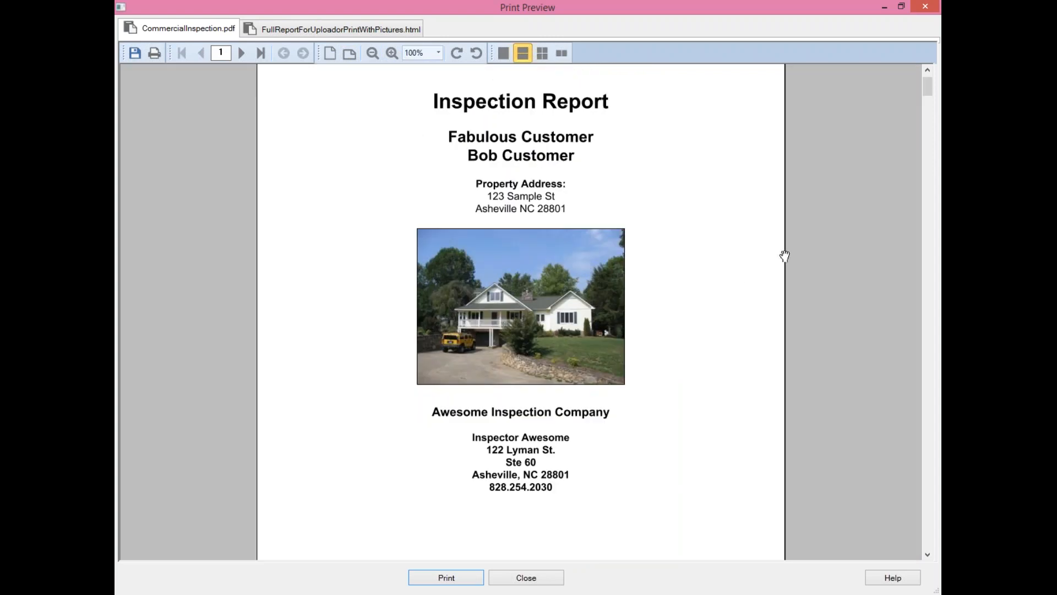
- Scroll through the CommercialInspection.pdf preview pages
scroll(734, 411, down, 3)
scroll(677, 209, down, 10)
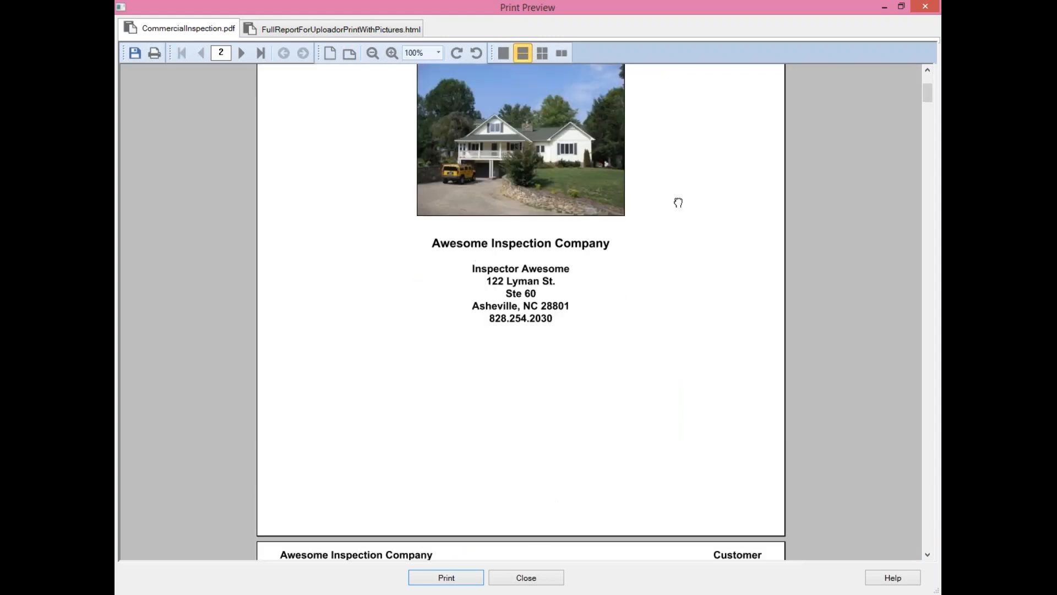
scroll(670, 131, down, 12)
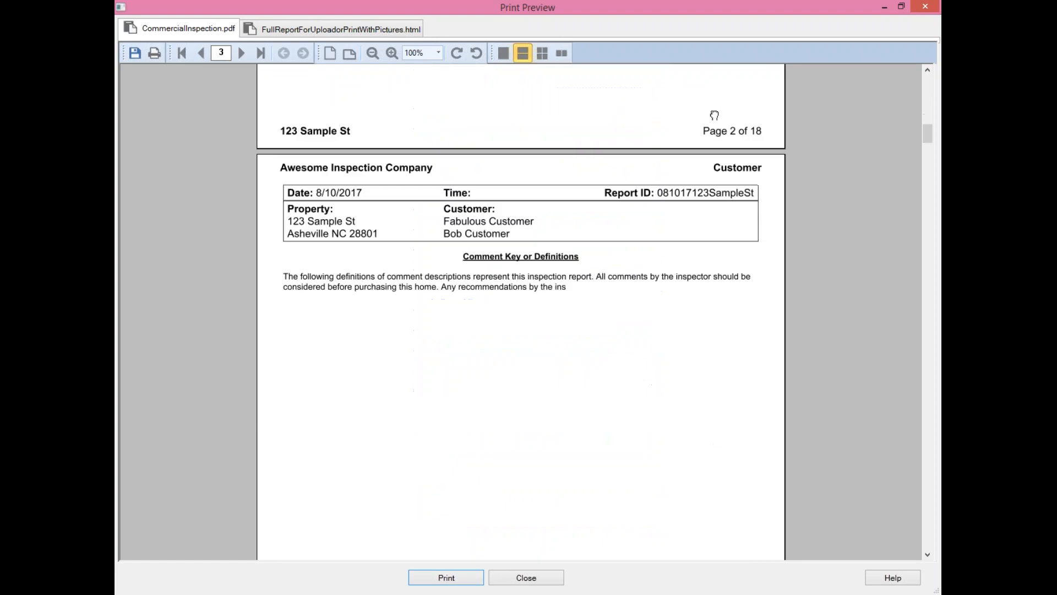
scroll(493, 260, up, 10)
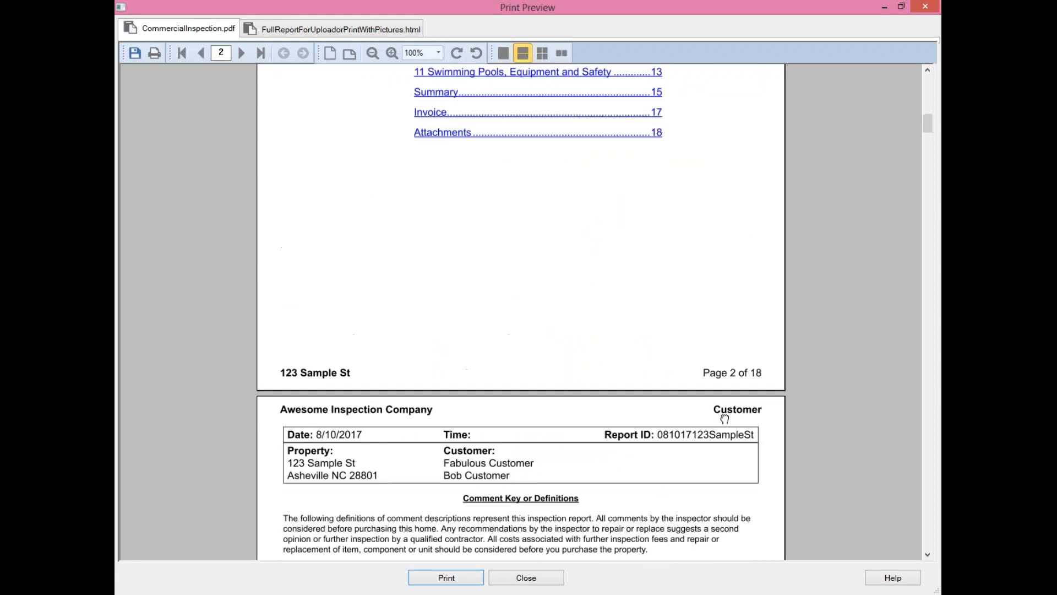
scroll(722, 389, down, 10)
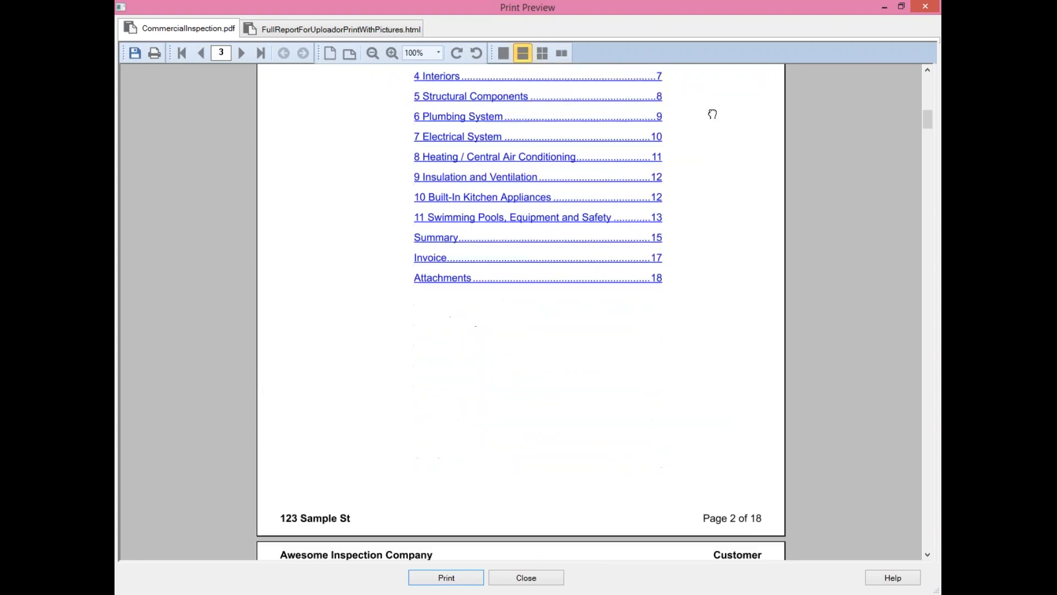
scroll(703, 396, down, 4)
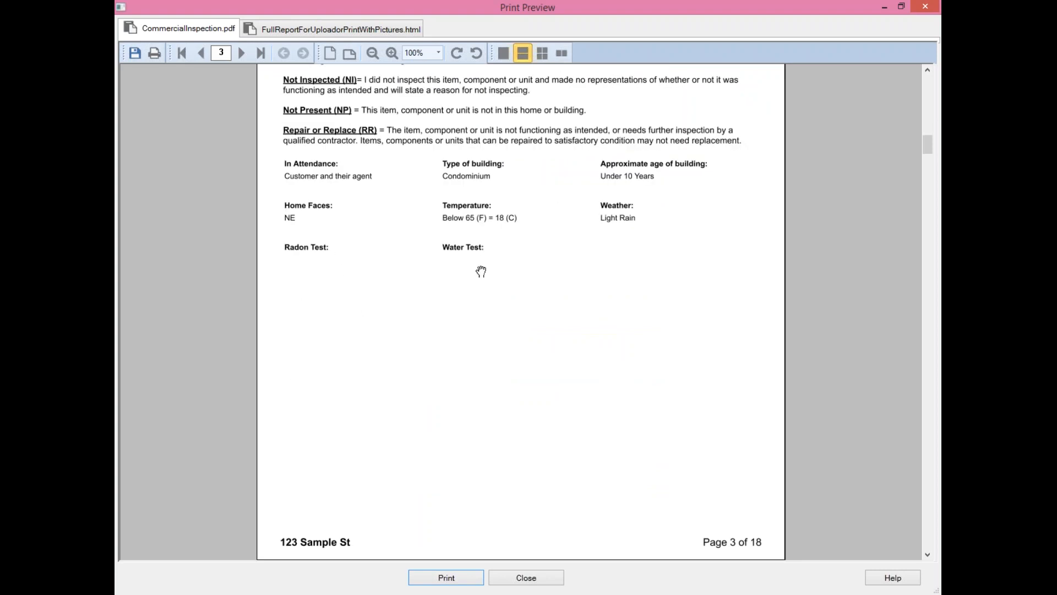
scroll(708, 450, down, 5)
scroll(526, 169, down, 5)
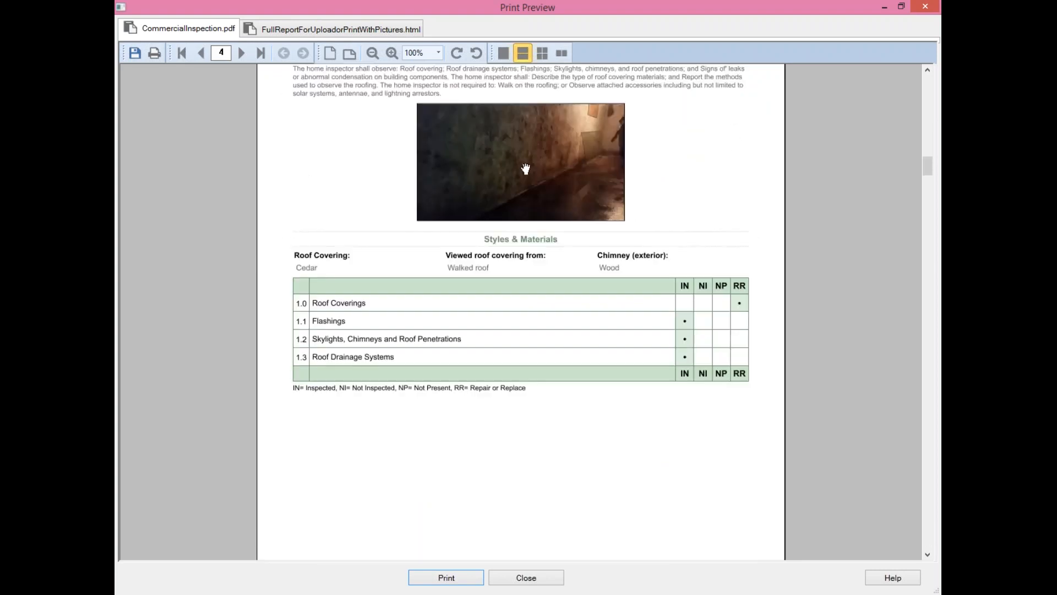
scroll(543, 428, down, 5)
scroll(660, 196, down, 5)
scroll(660, 195, up, 3)
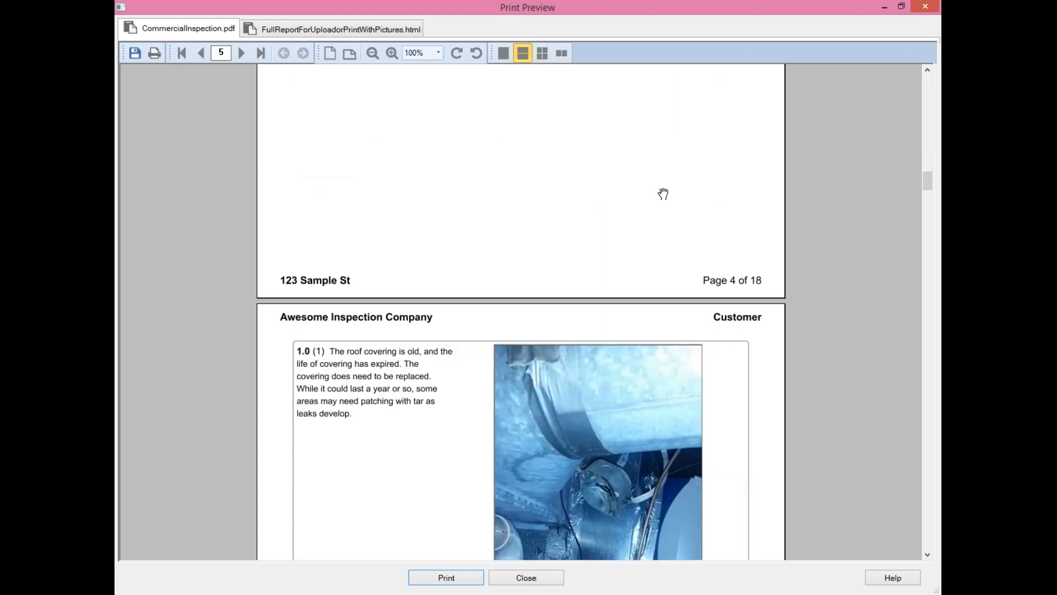
scroll(660, 196, down, 7)
scroll(659, 361, up, 5)
scroll(769, 441, down, 5)
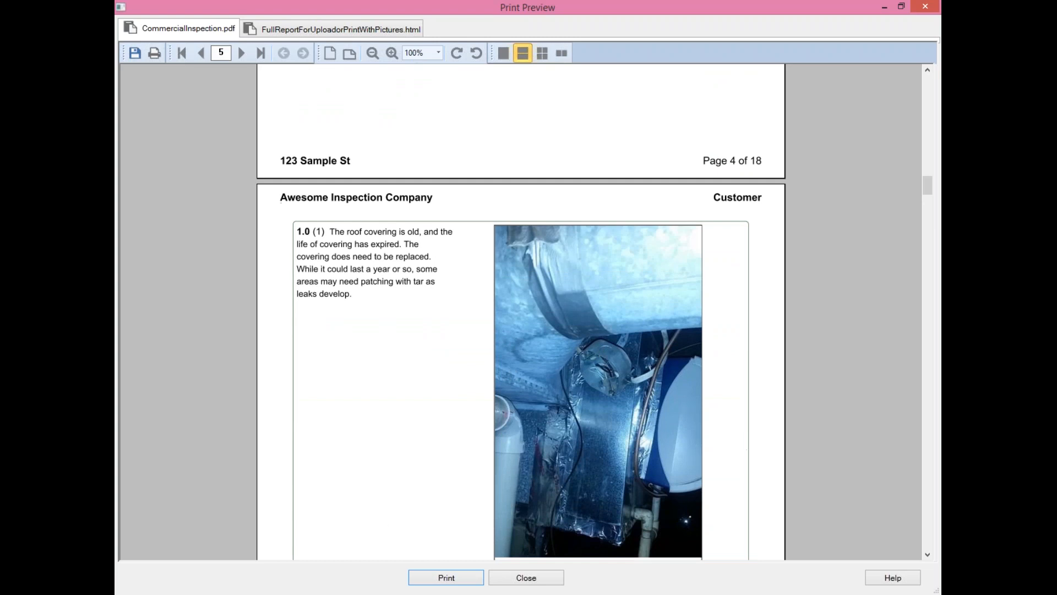
scroll(788, 467, down, 17)
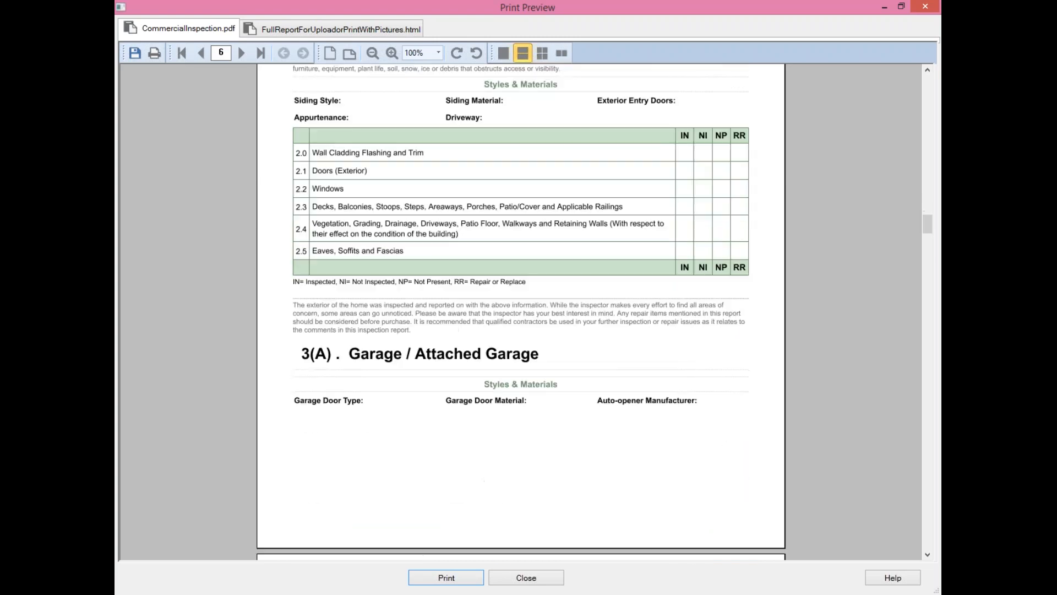
scroll(788, 467, down, 10)
scroll(602, 295, down, 8)
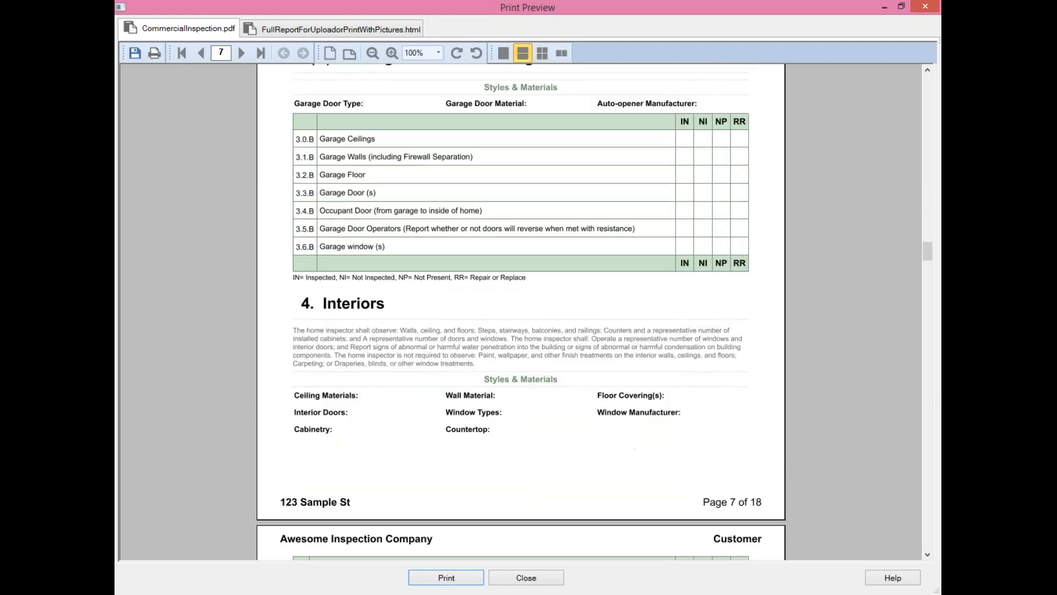
scroll(483, 309, down, 12)
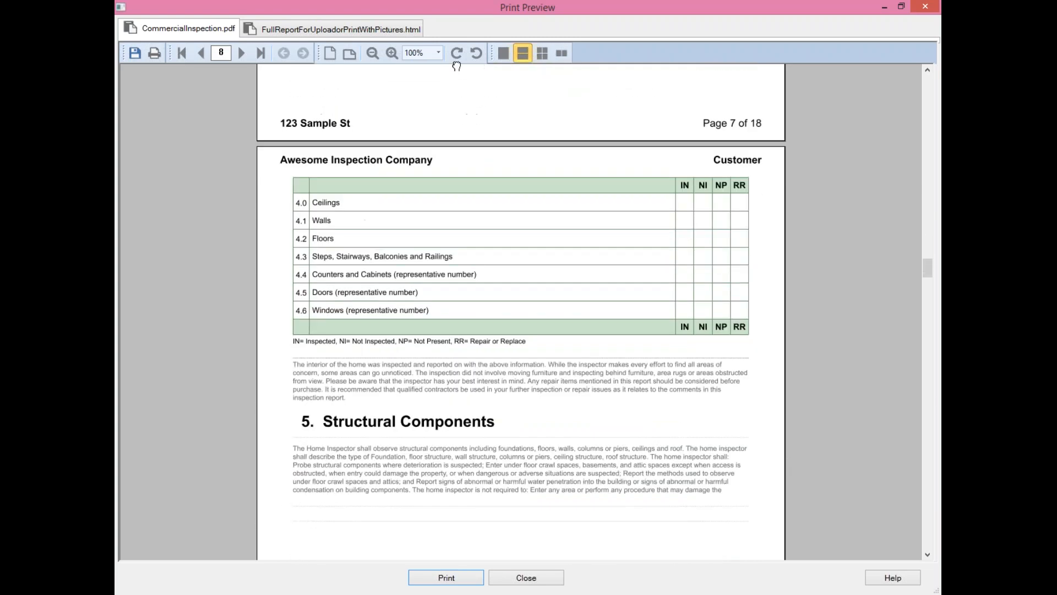
- Review the full report with pictures, jump to its Attachments section, and close the preview
click(319, 28)
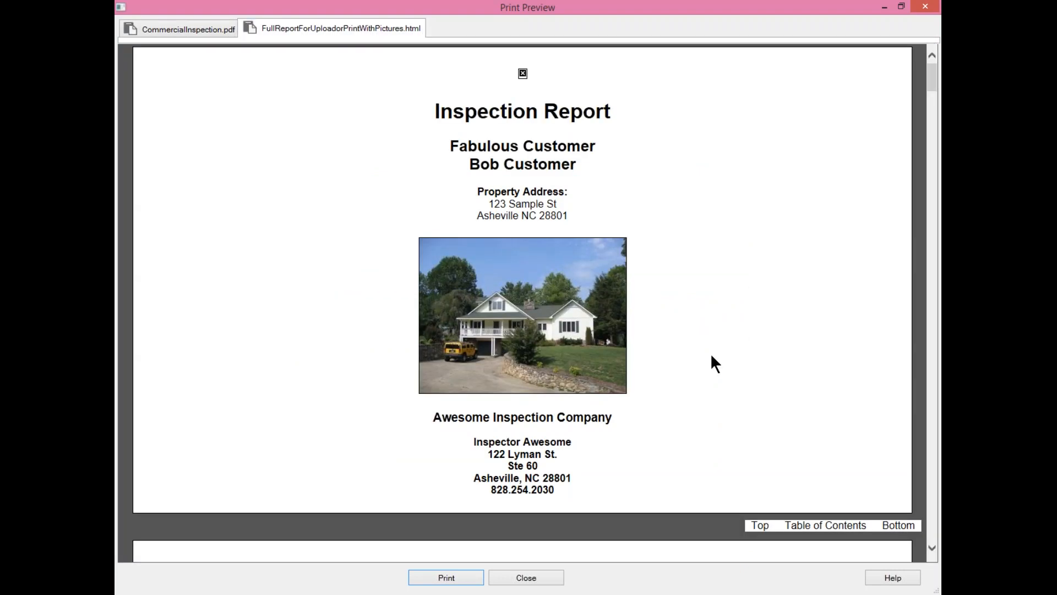
scroll(736, 342, down, 10)
scroll(735, 336, down, 10)
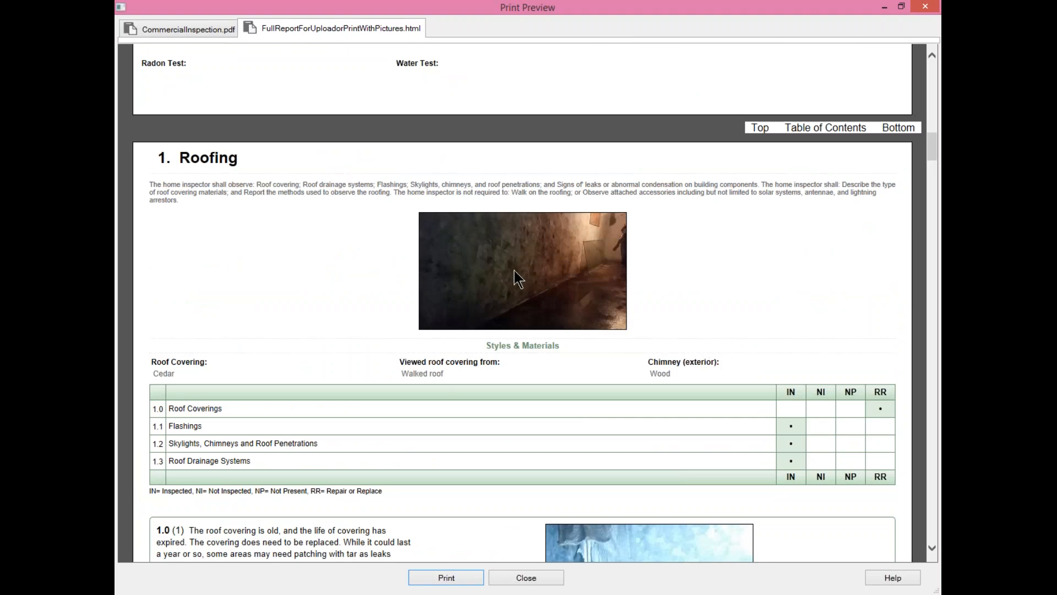
scroll(743, 263, down, 10)
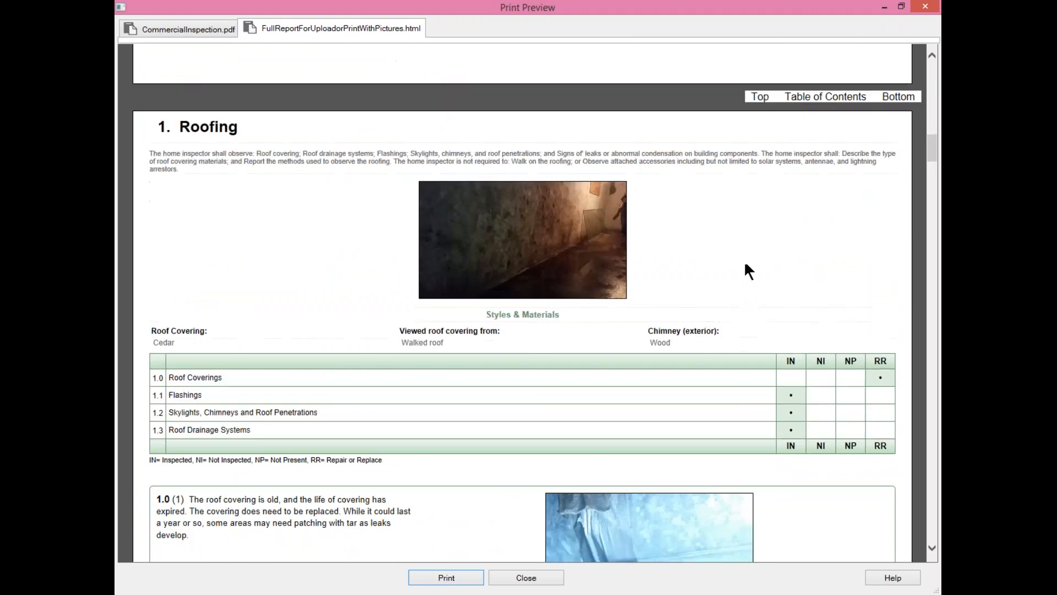
scroll(747, 272, up, 15)
scroll(748, 272, up, 10)
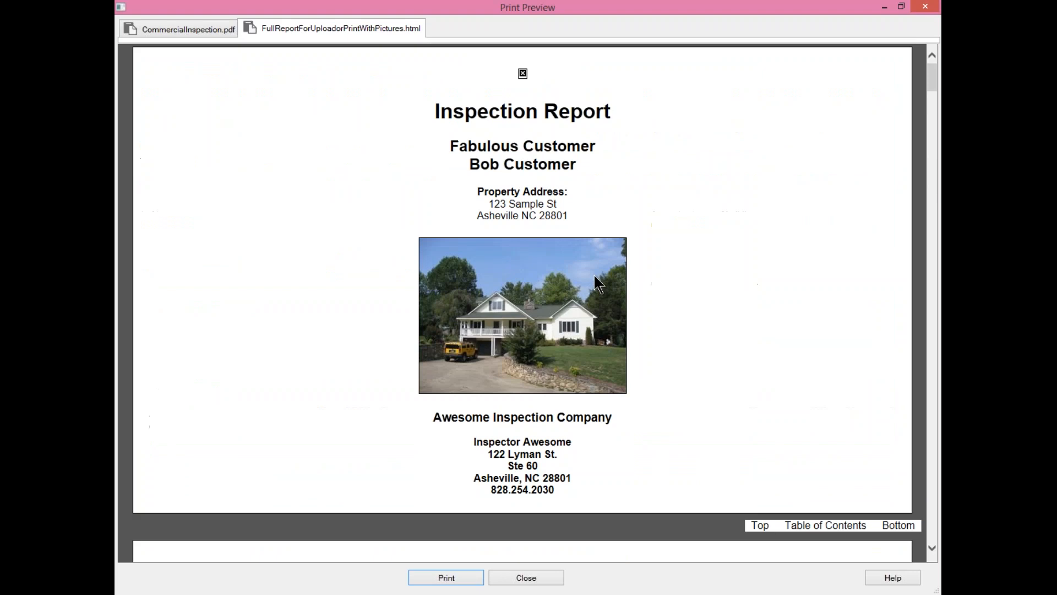
scroll(747, 272, down, 8)
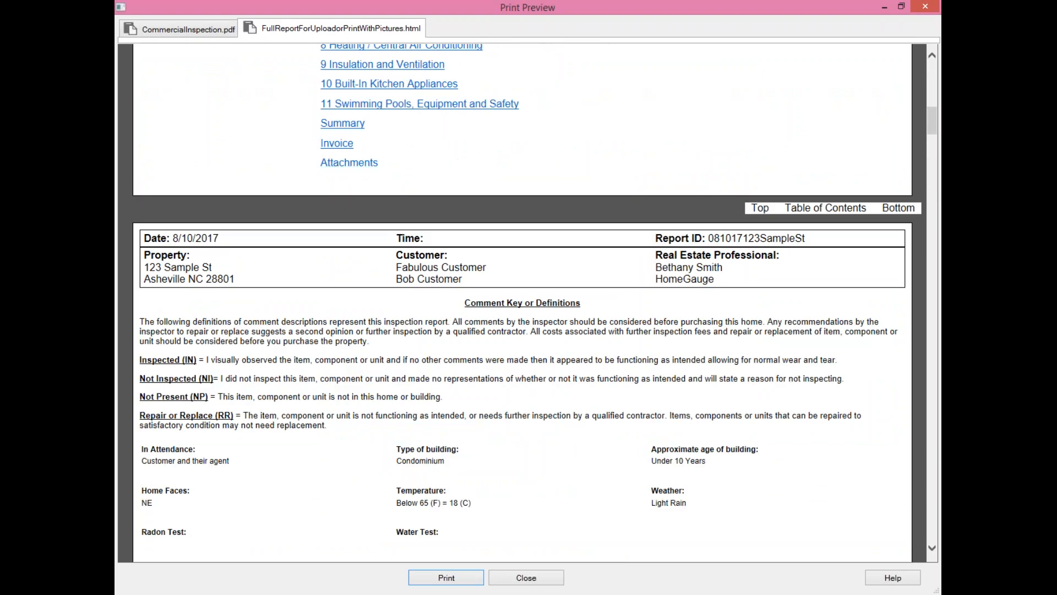
click(349, 163)
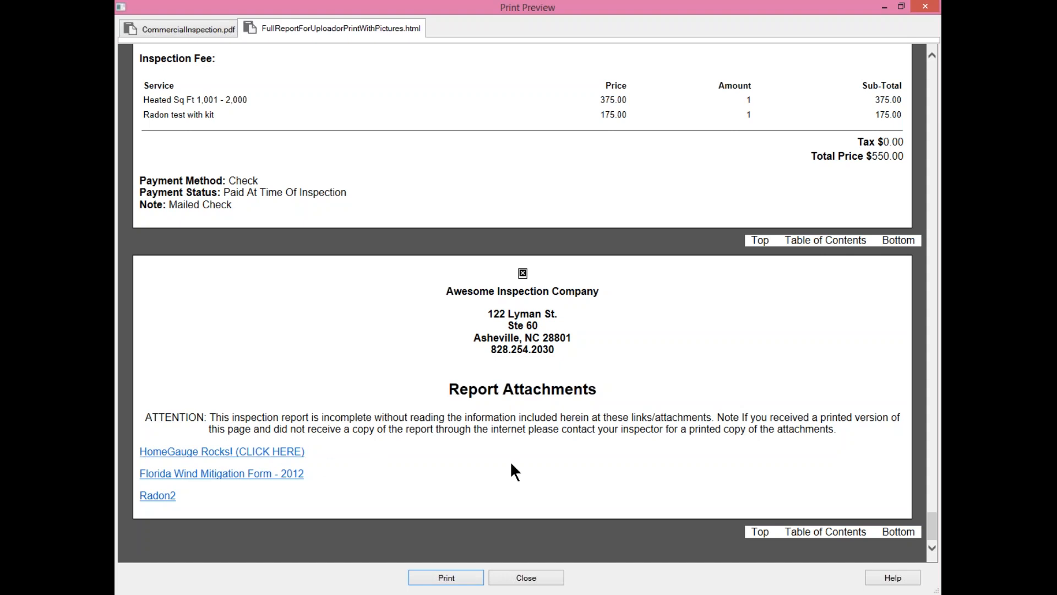
click(925, 6)
- Begin the upload, confirming continued printing and customer user-name creation, but cancelling the email prompt
click(364, 40)
click(467, 345)
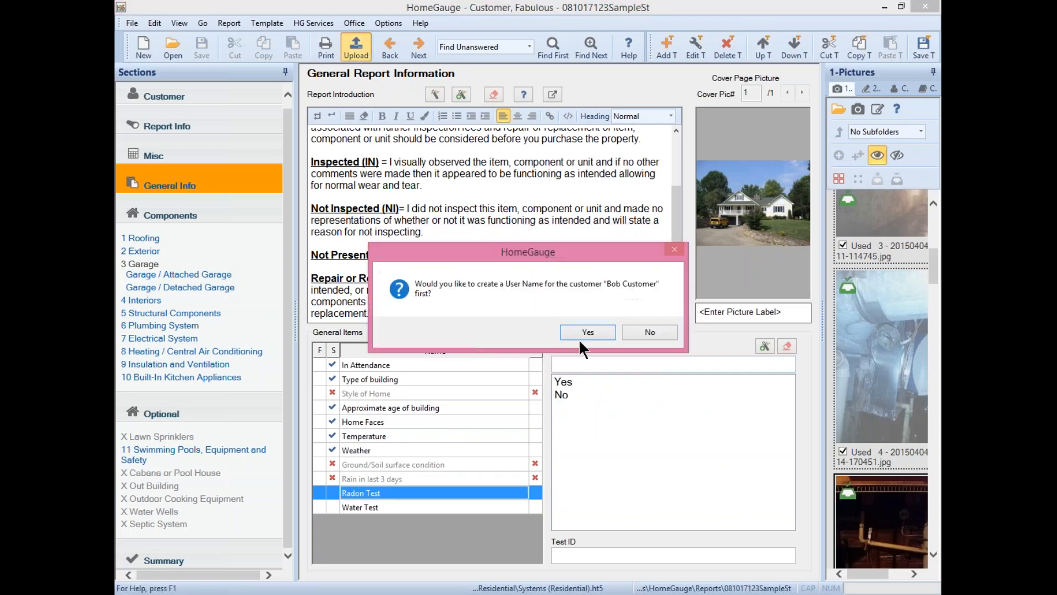
click(597, 328)
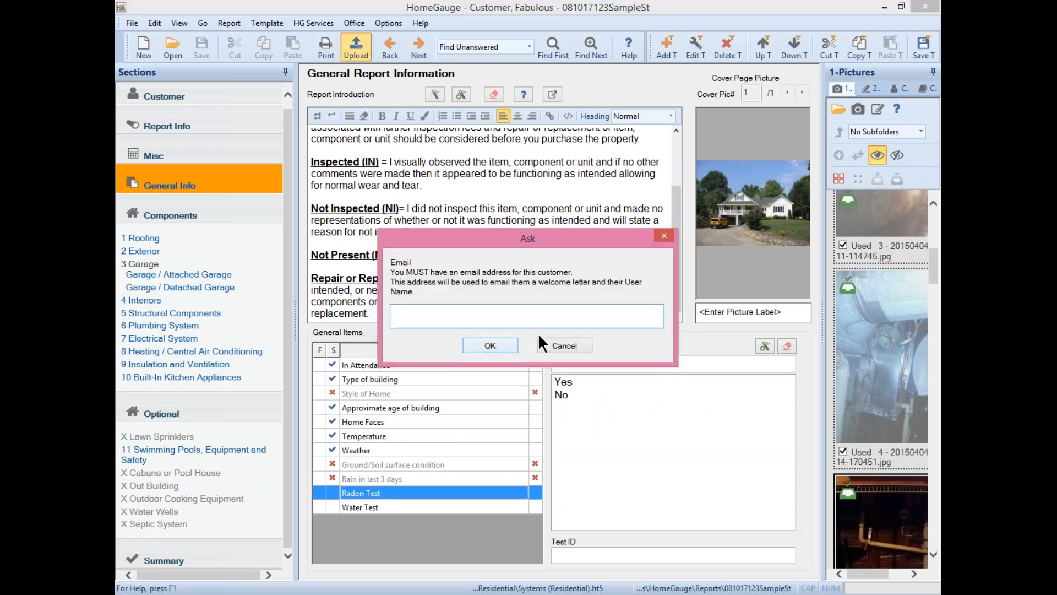
click(553, 346)
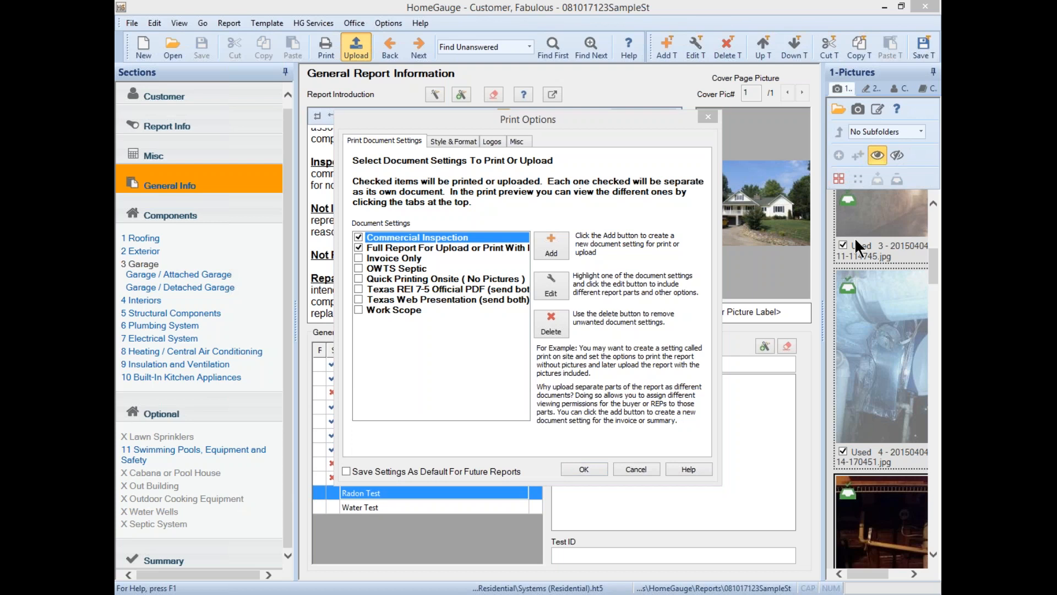
- On the Logos tab of Print Options, reset all logos back to their default images
click(477, 118)
click(492, 141)
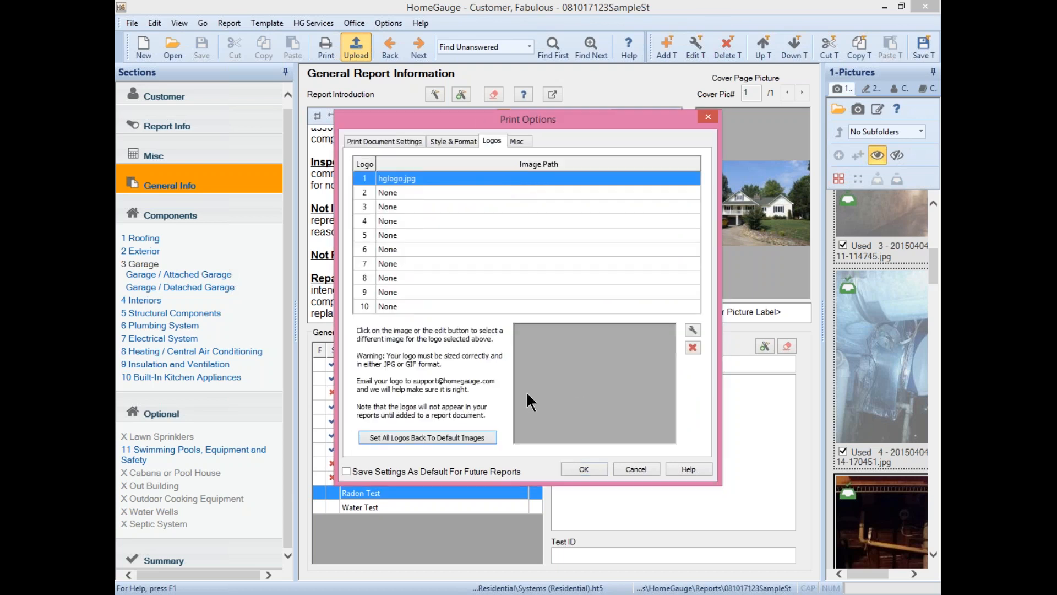
click(392, 176)
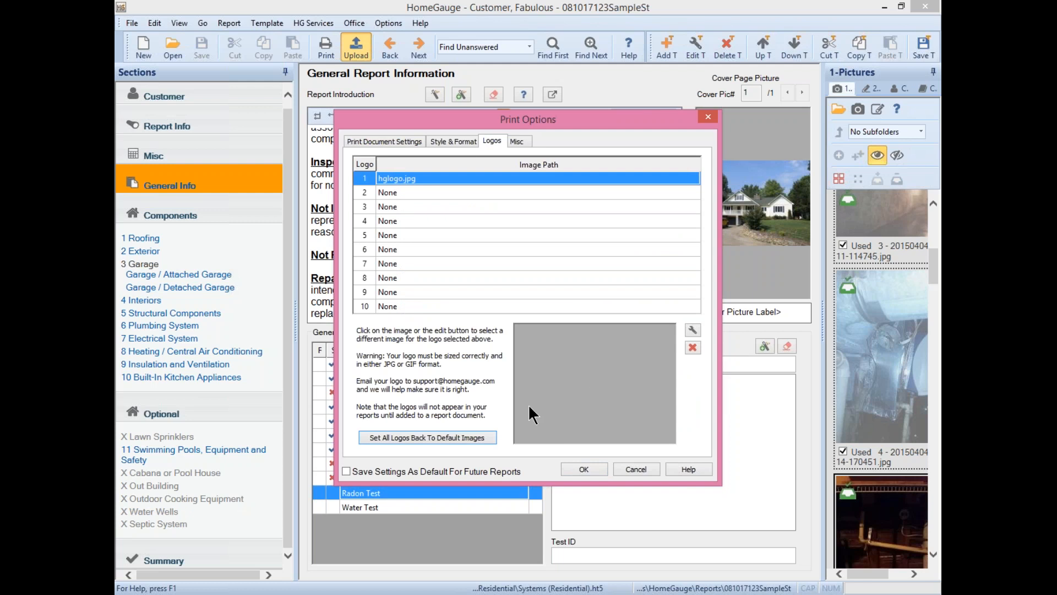
click(408, 438)
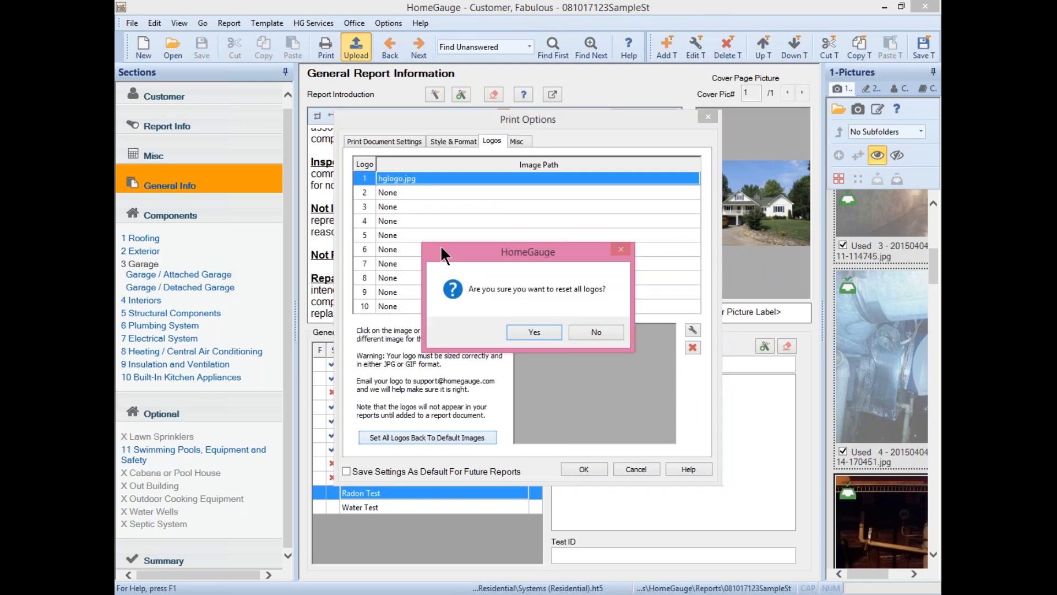
key(Return)
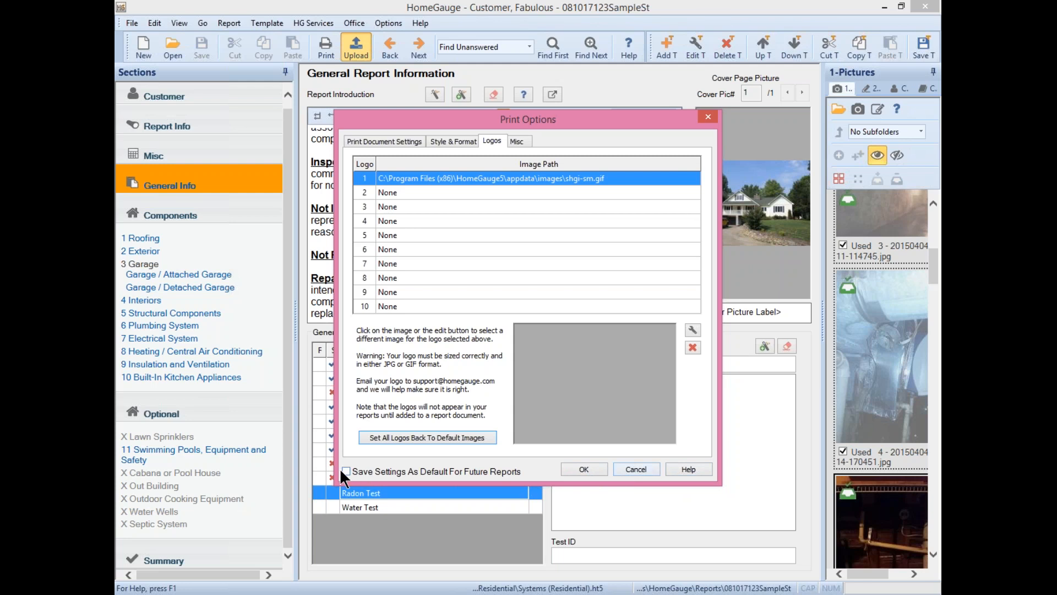
- Generate the full report preview showing the company logo, then close it
click(411, 142)
click(602, 469)
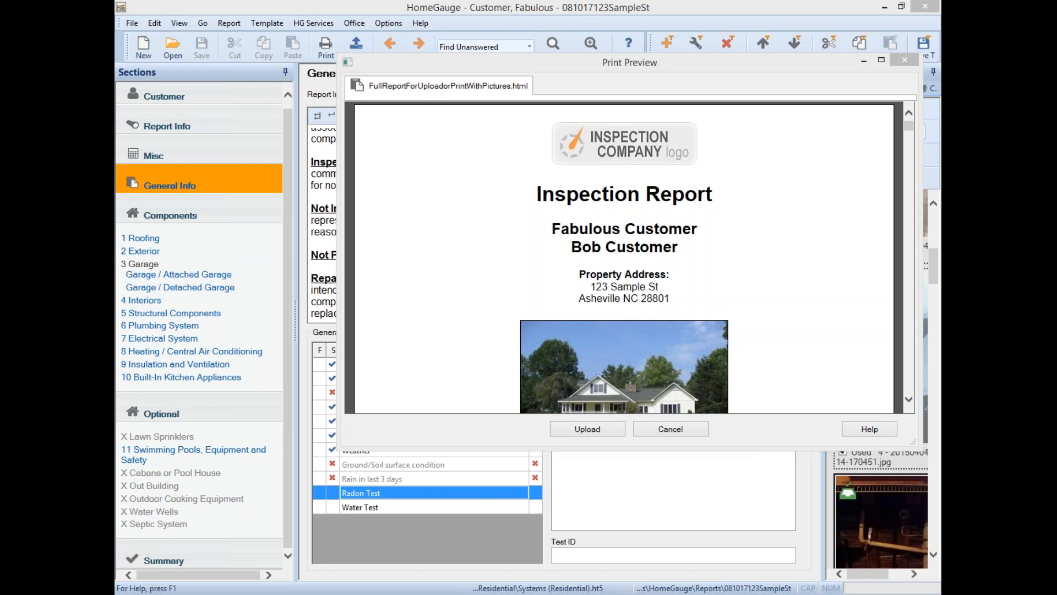
click(905, 60)
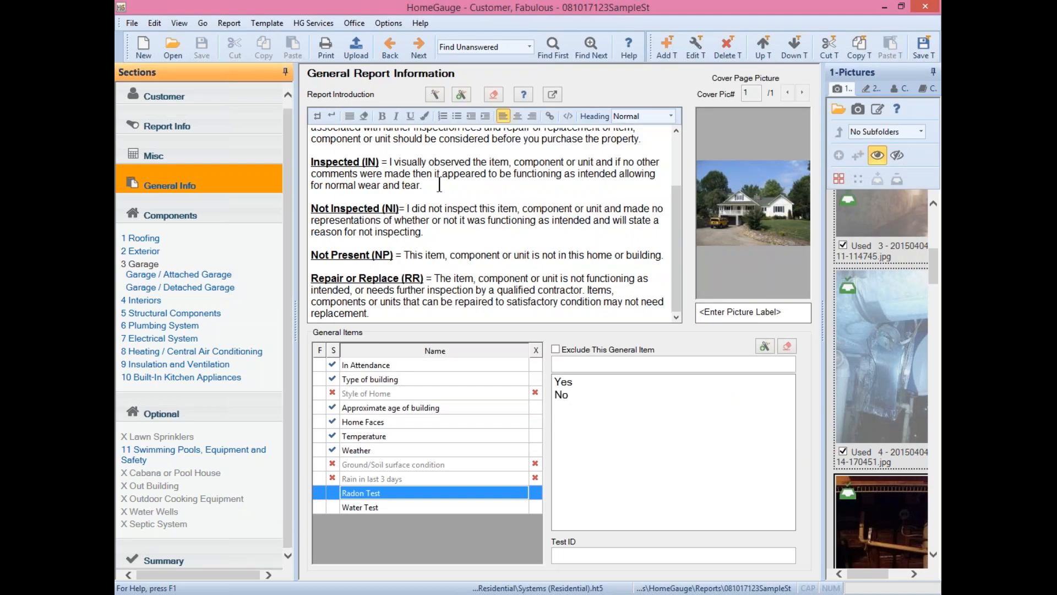
- Add a New Summary in Edit Summaries
click(214, 559)
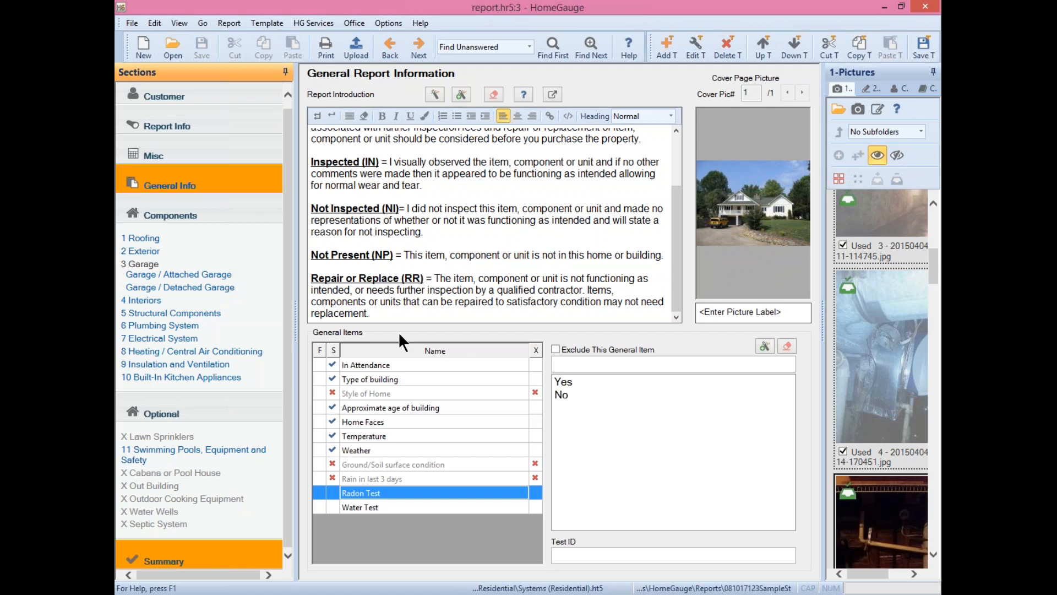
click(453, 69)
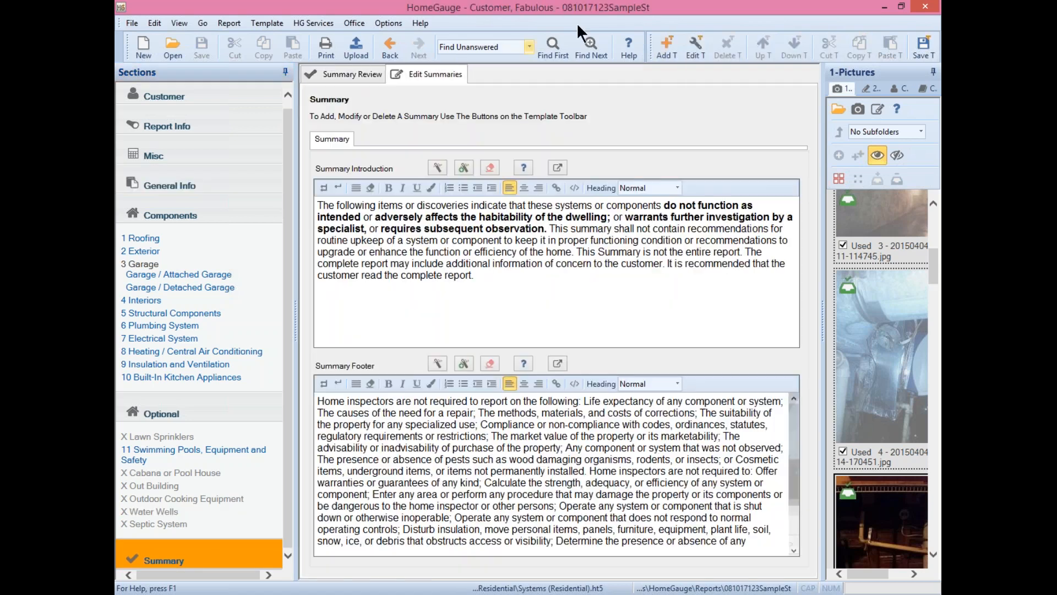
click(666, 44)
click(487, 400)
- Mark the 1 Roofing Roof Coverings item's Summary checkbox on and N off
click(157, 242)
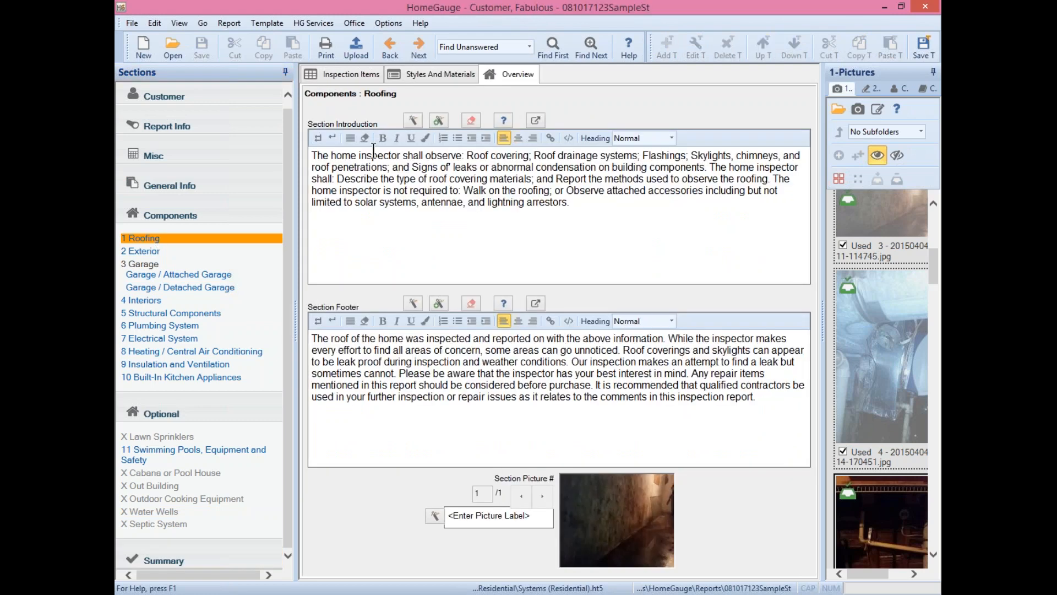
click(355, 72)
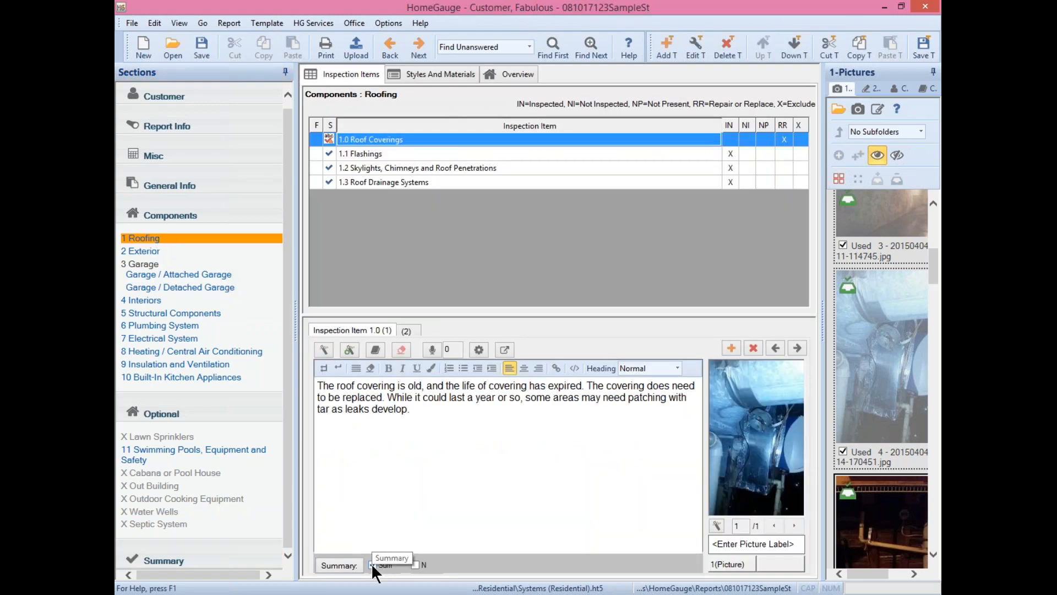
click(415, 564)
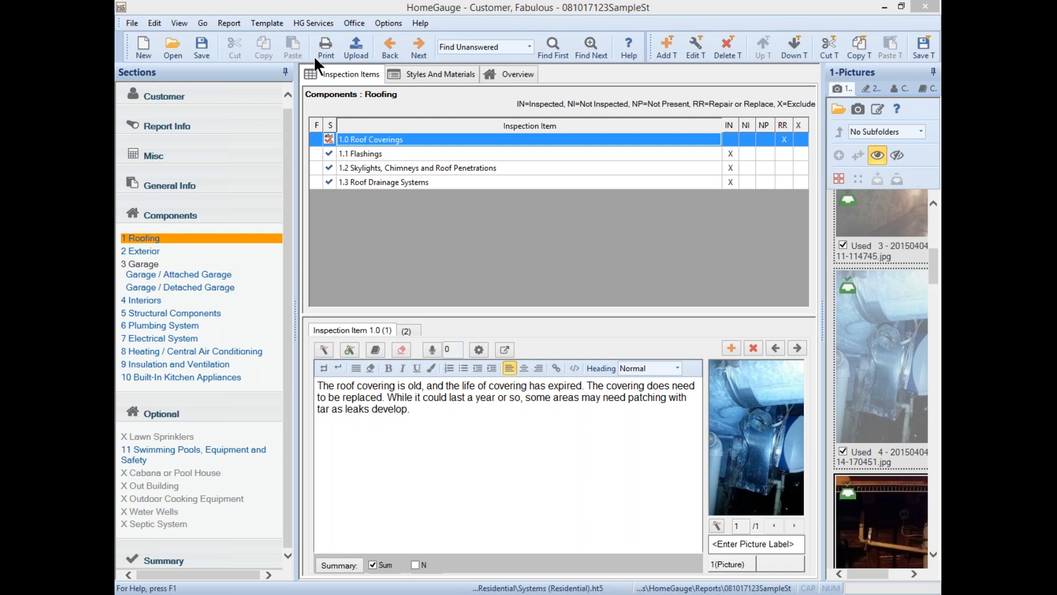
- Start the upload, skip the customer user name, and choose Full Report For Upload in Print Options
click(355, 48)
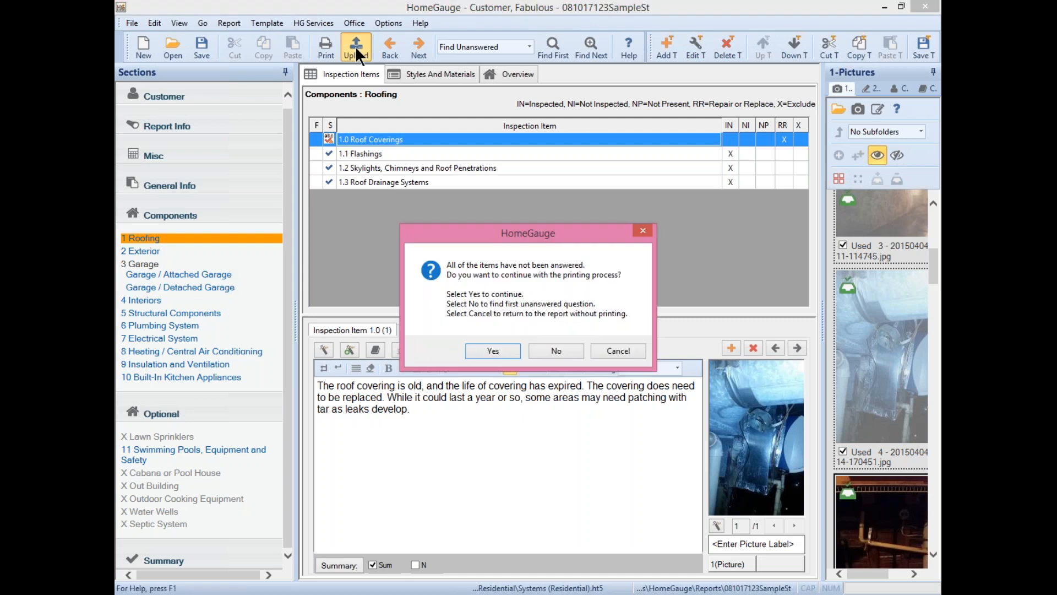
click(475, 347)
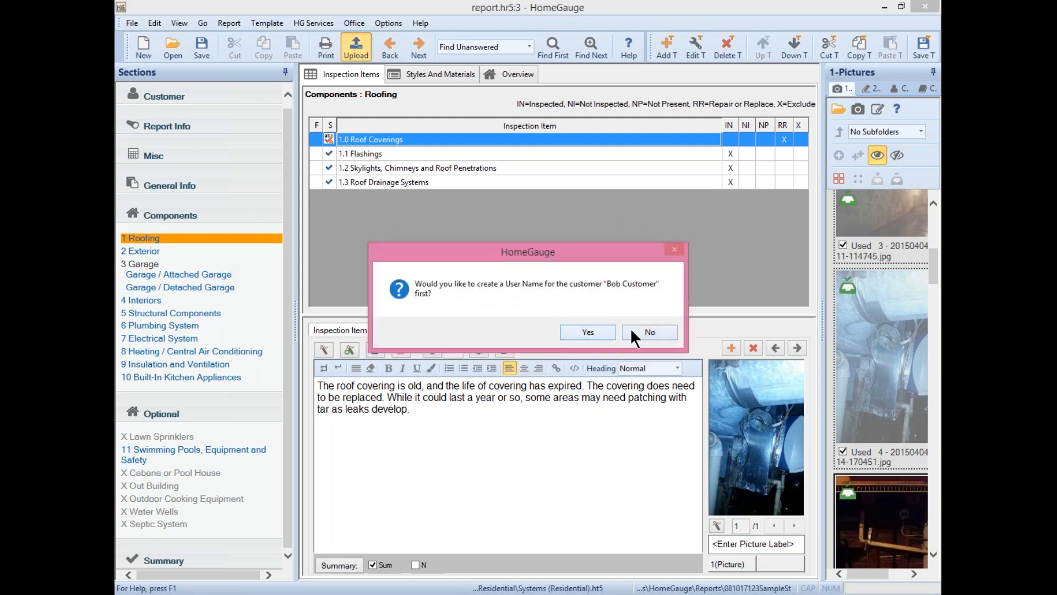
key(Return)
click(370, 247)
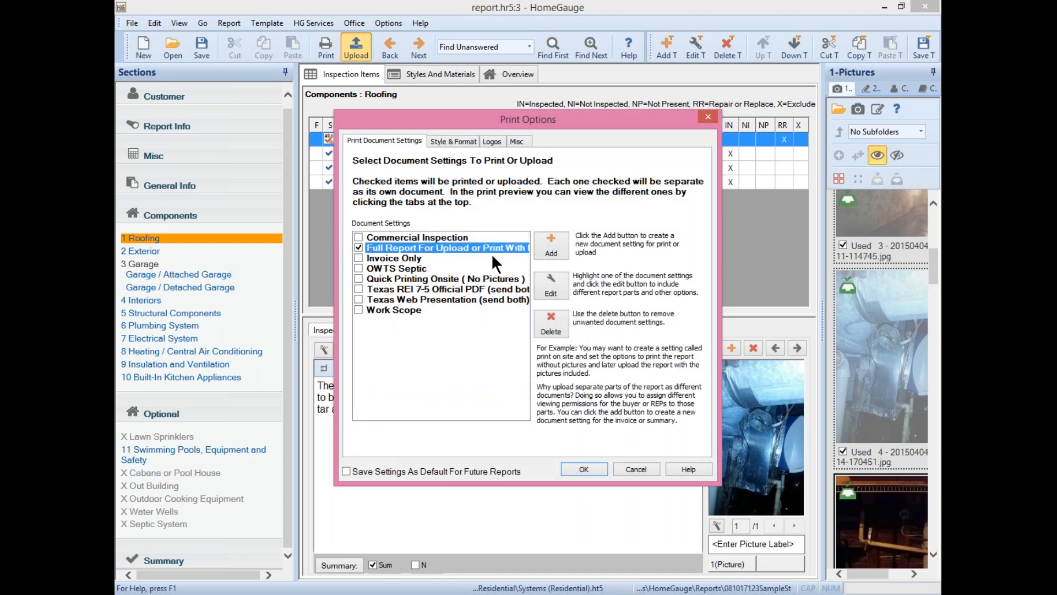
click(583, 468)
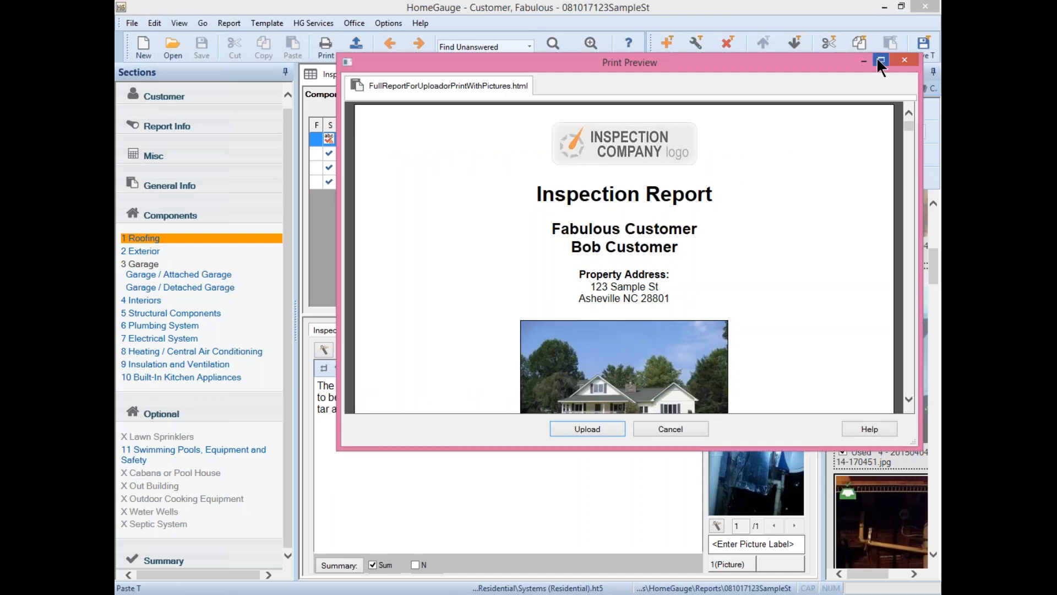
- Review the maximized report preview, upload it, and agree to send notification emails
click(880, 58)
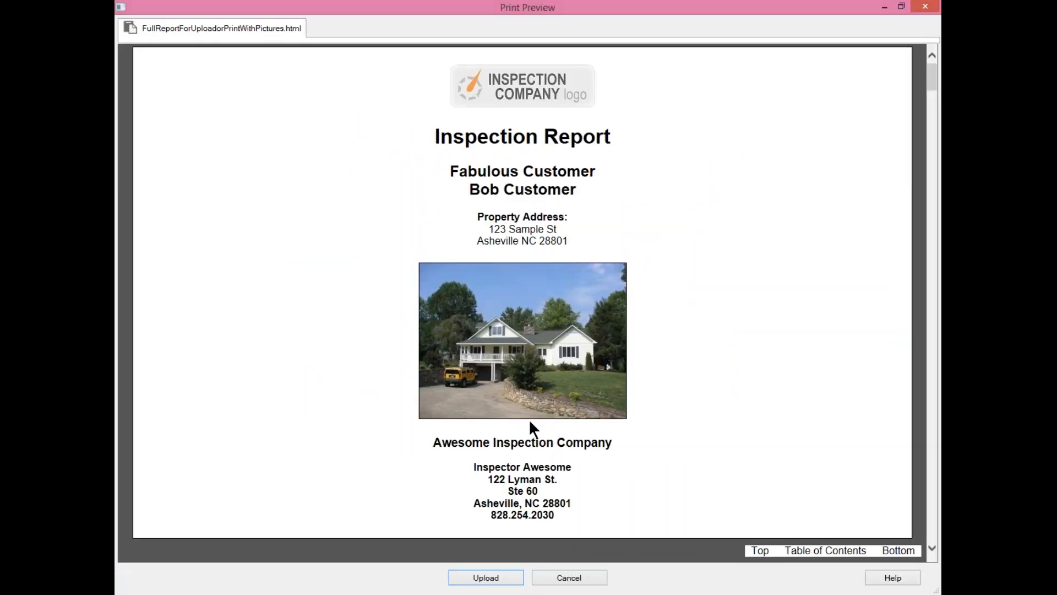
drag(615, 484, 659, 210)
scroll(744, 279, down, 10)
scroll(745, 283, down, 20)
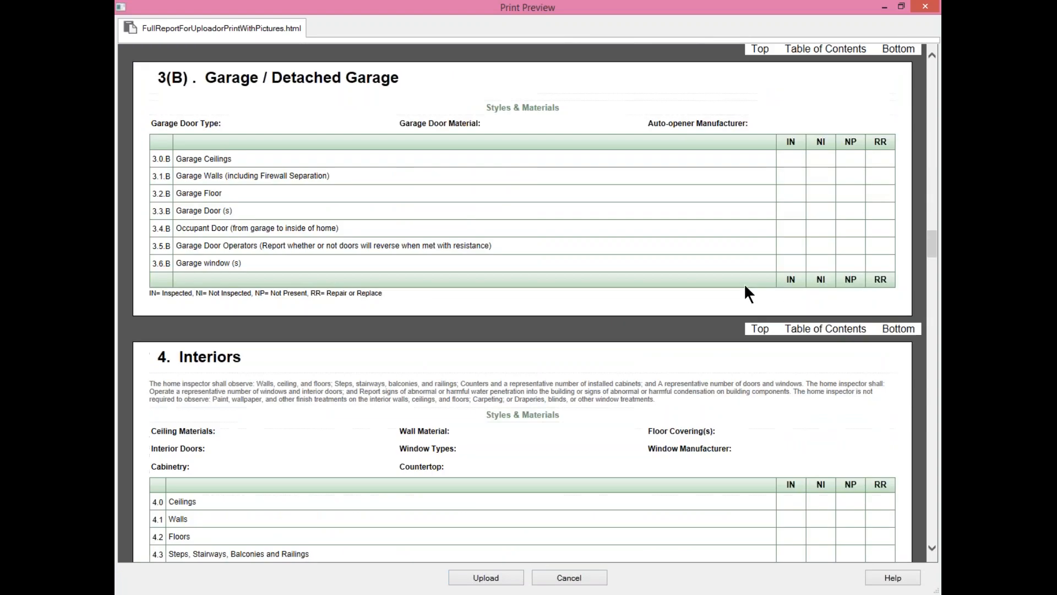
scroll(744, 283, down, 20)
scroll(744, 283, up, 14)
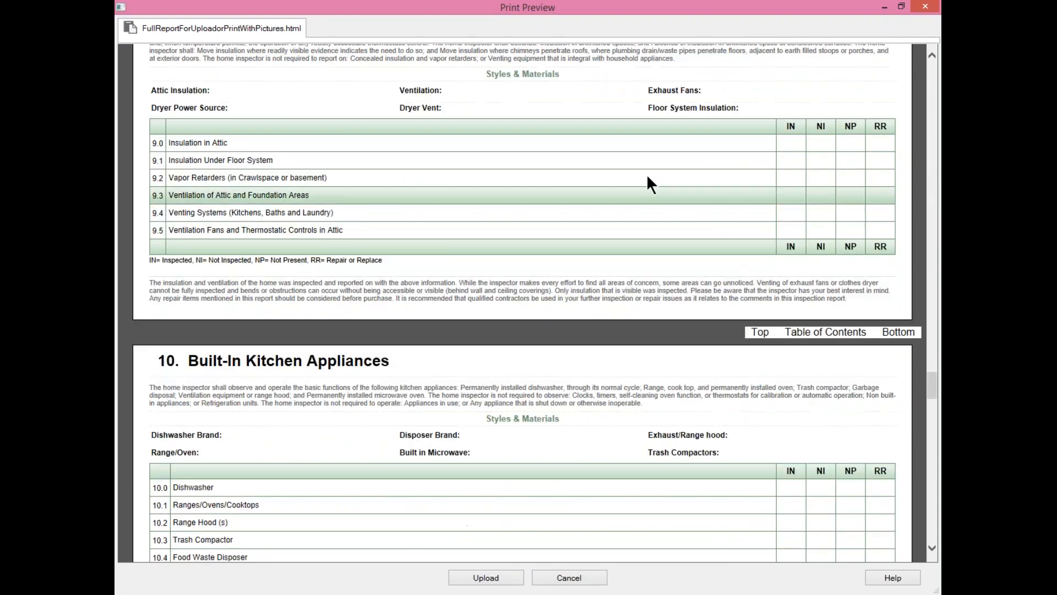
scroll(768, 210, up, 12)
scroll(768, 210, down, 6)
scroll(768, 212, down, 10)
scroll(770, 211, up, 20)
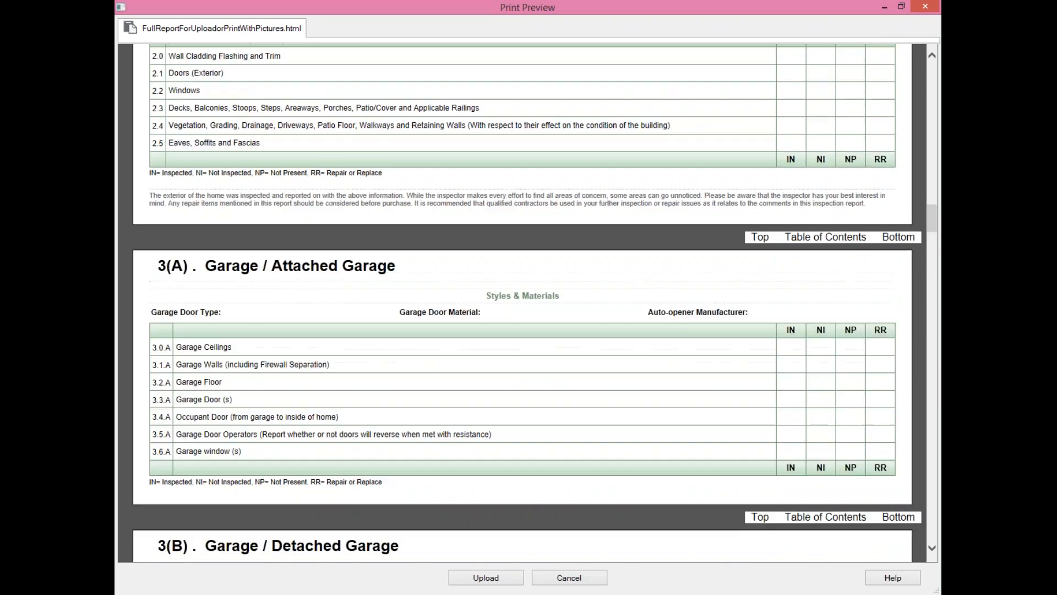
scroll(522, 303, up, 20)
scroll(522, 303, down, 3)
scroll(522, 302, up, 5)
scroll(568, 309, up, 8)
click(629, 458)
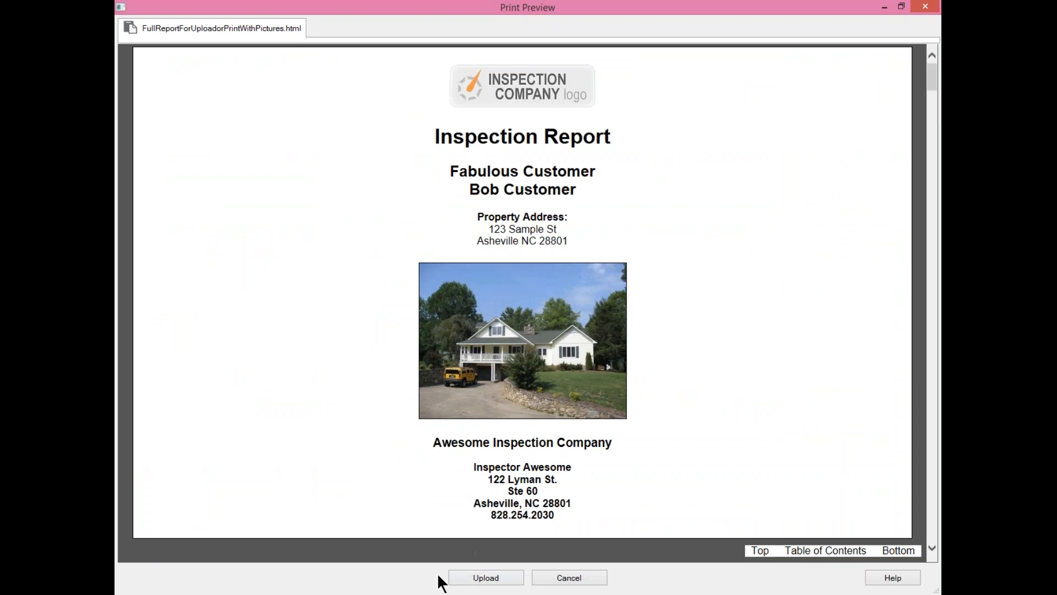
click(478, 581)
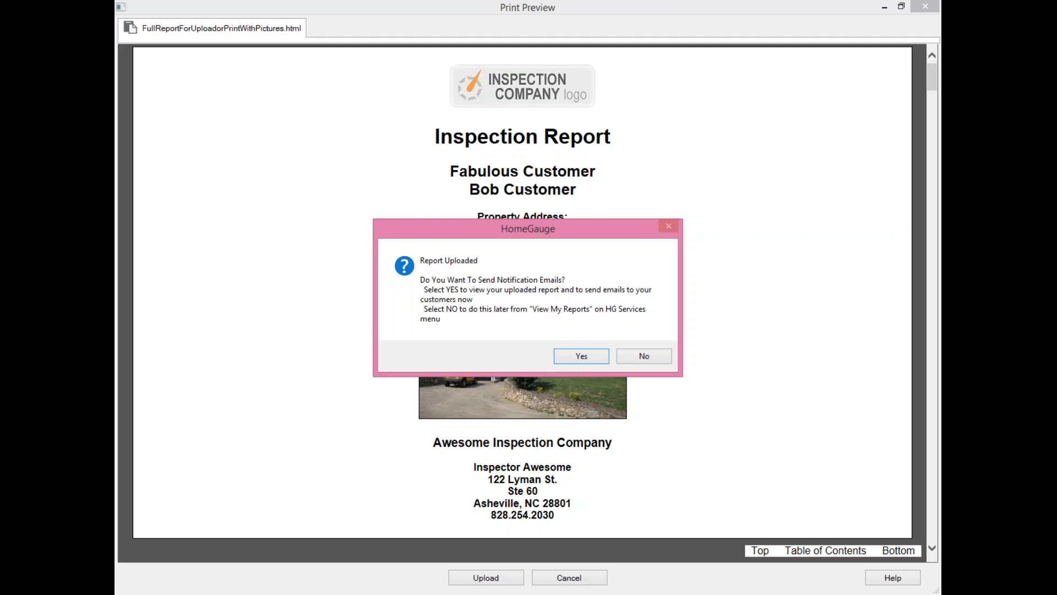
click(580, 357)
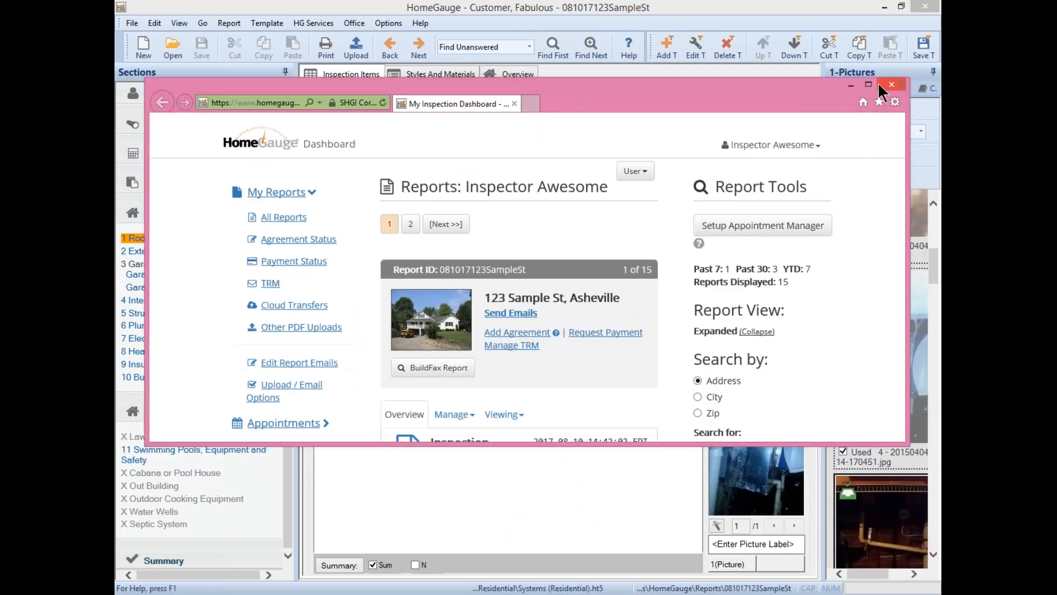
- Maximize the dashboard and highlight the 123 Sample St report ID and customer recipient
click(869, 84)
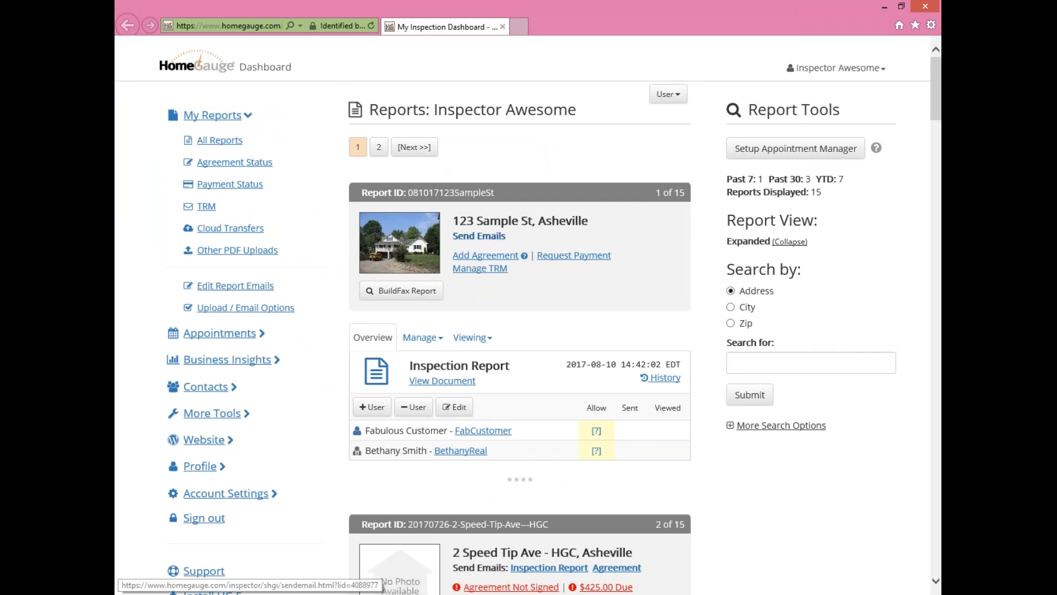
drag(504, 193, 410, 194)
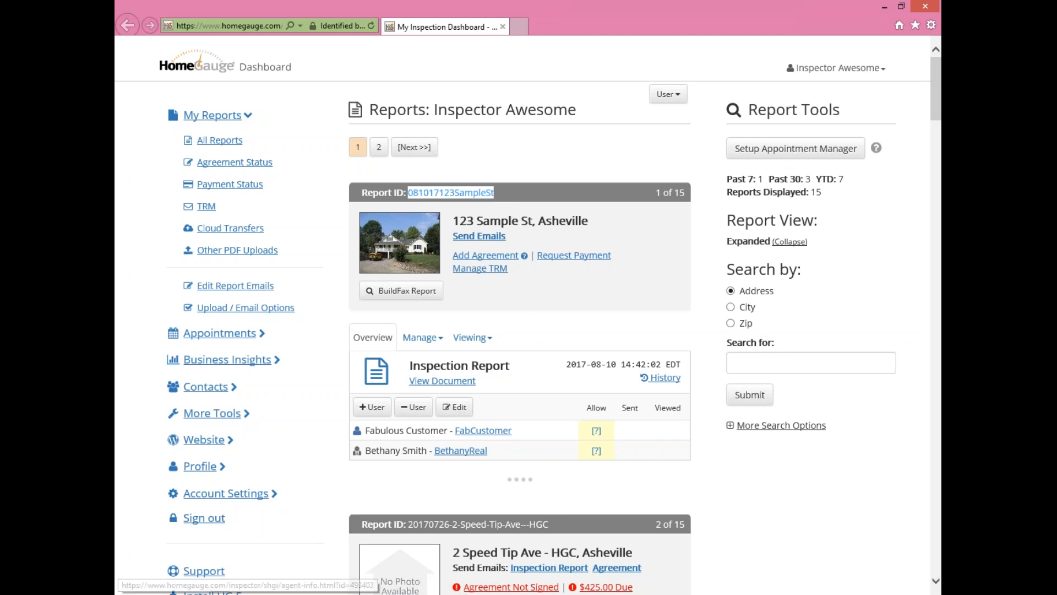
drag(365, 430, 402, 426)
click(620, 421)
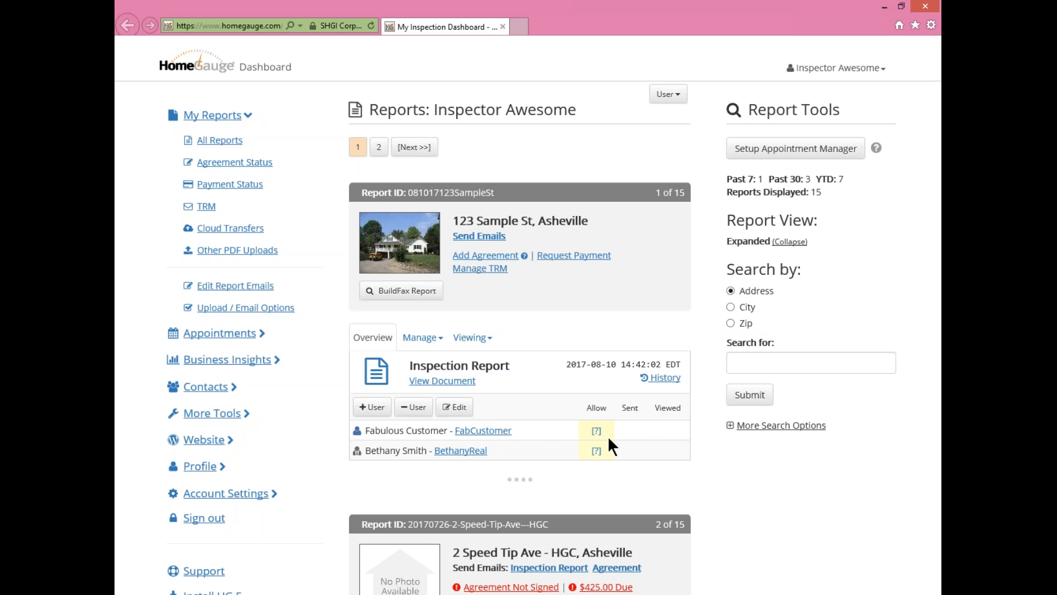
- Open Send Emails for 123 Sample St, tick View? for all, and Forward? on both Inspection Report rows
click(471, 241)
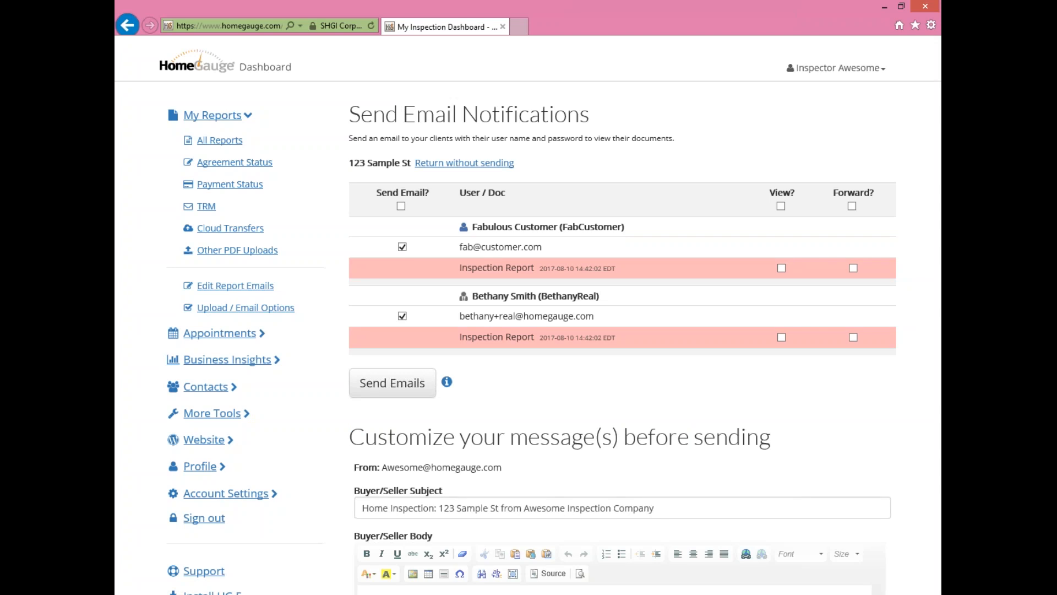
click(781, 206)
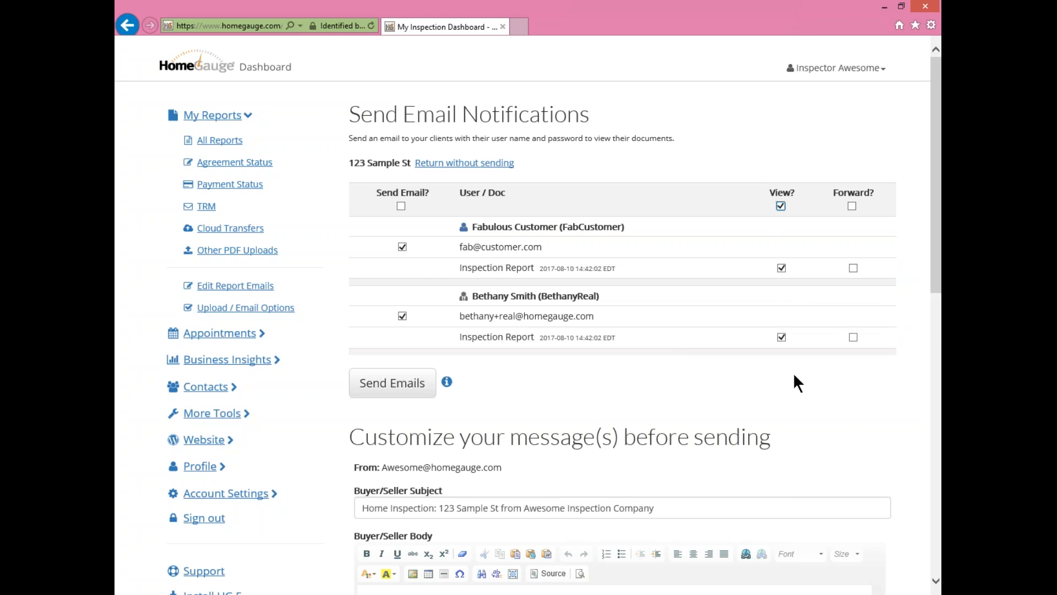
click(852, 268)
click(854, 335)
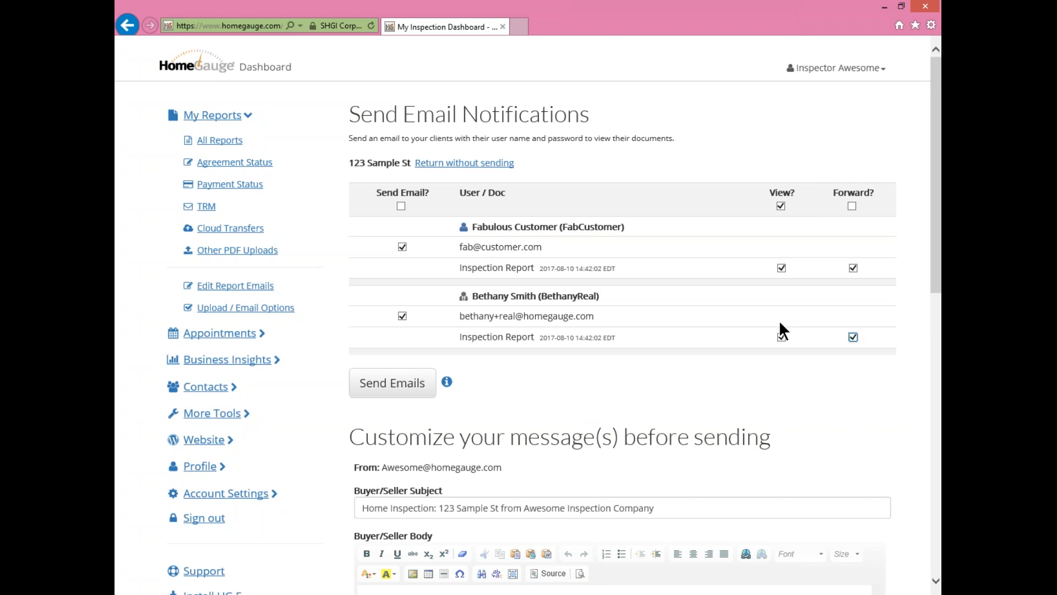
- Review the buyer/seller email subject and the first-name, username and password placeholders in the message
scroll(857, 321, down, 5)
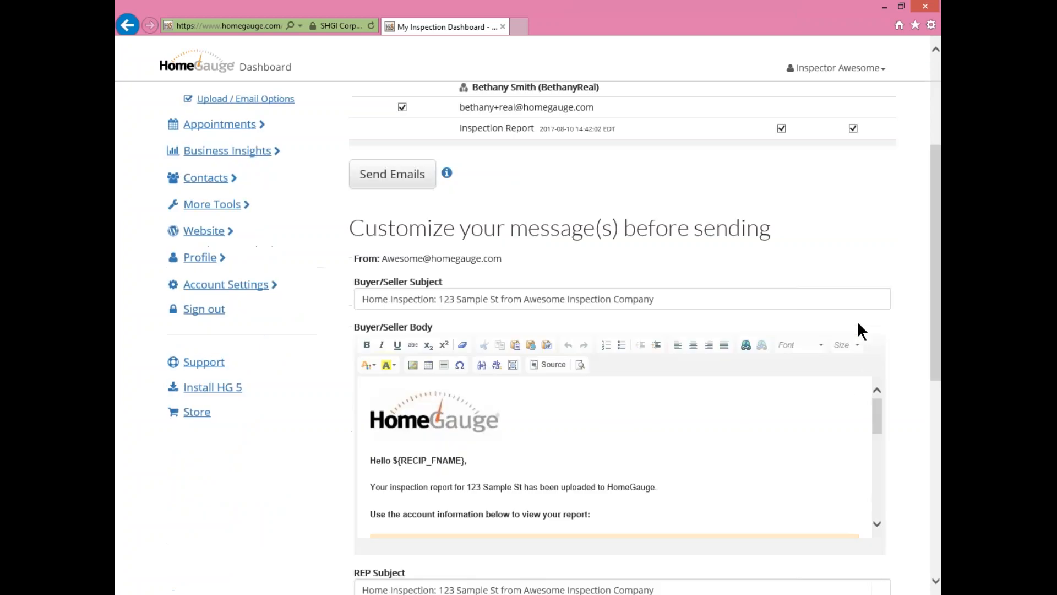
scroll(487, 283, up, 1)
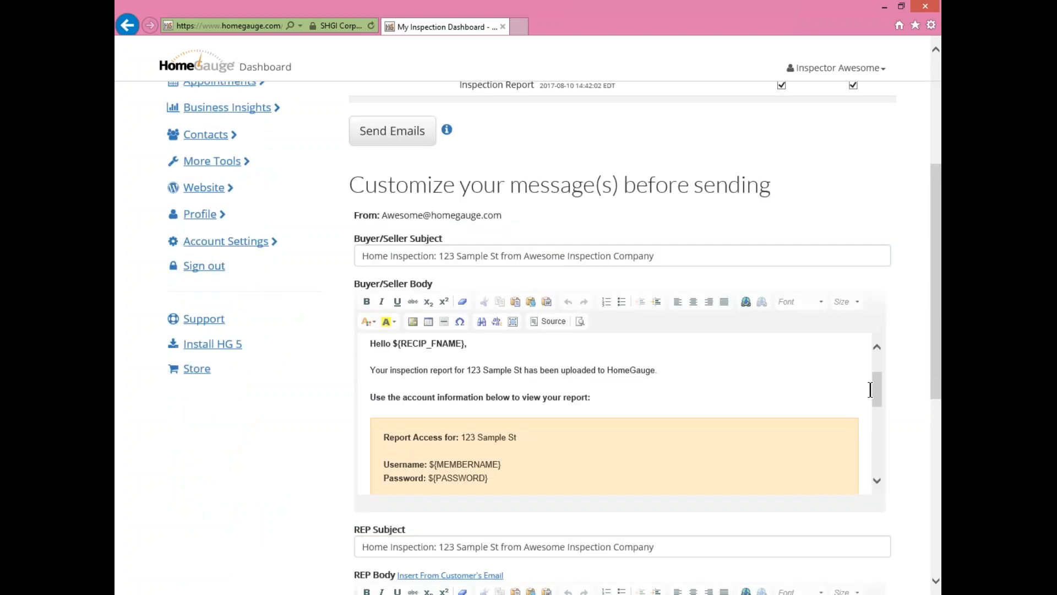
click(682, 255)
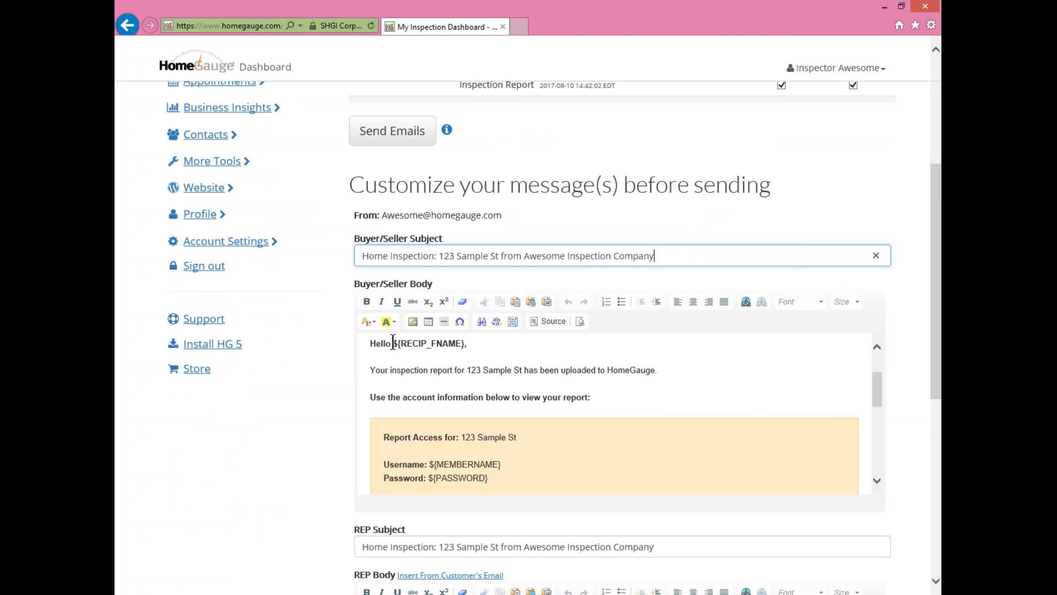
drag(393, 342, 467, 346)
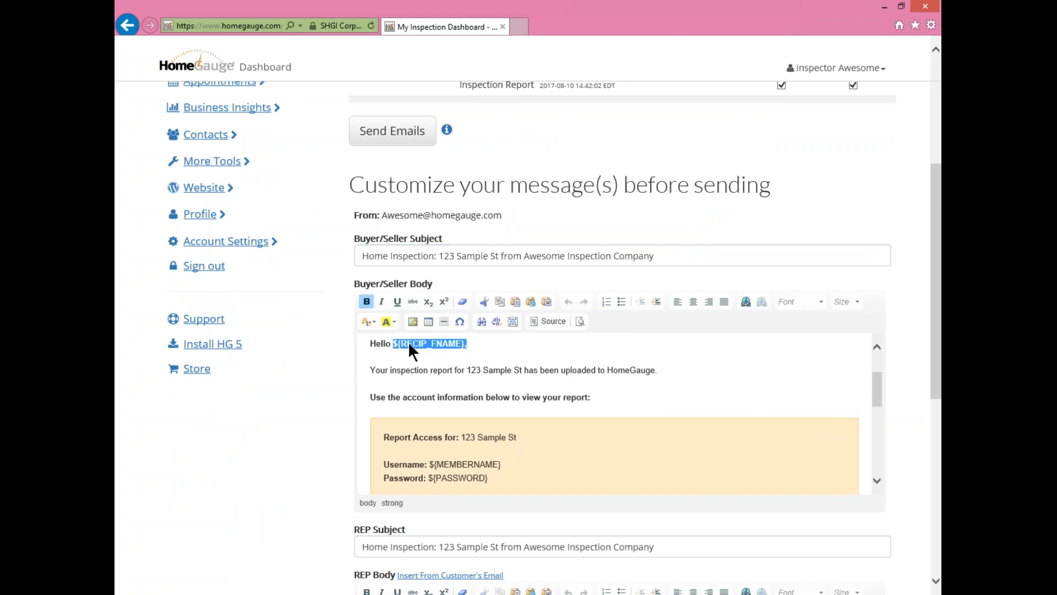
click(517, 359)
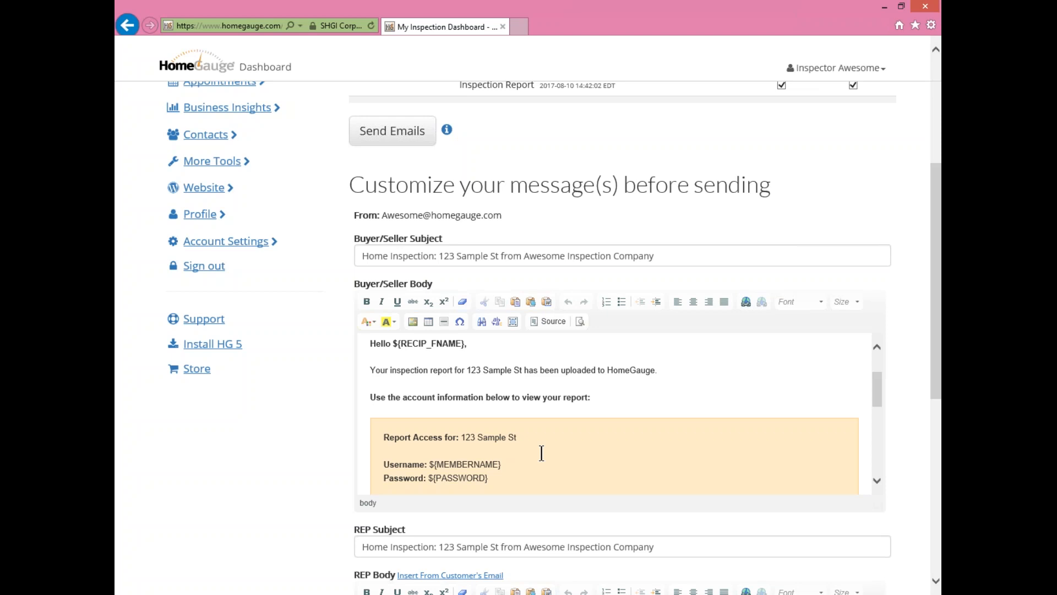
double_click(459, 465)
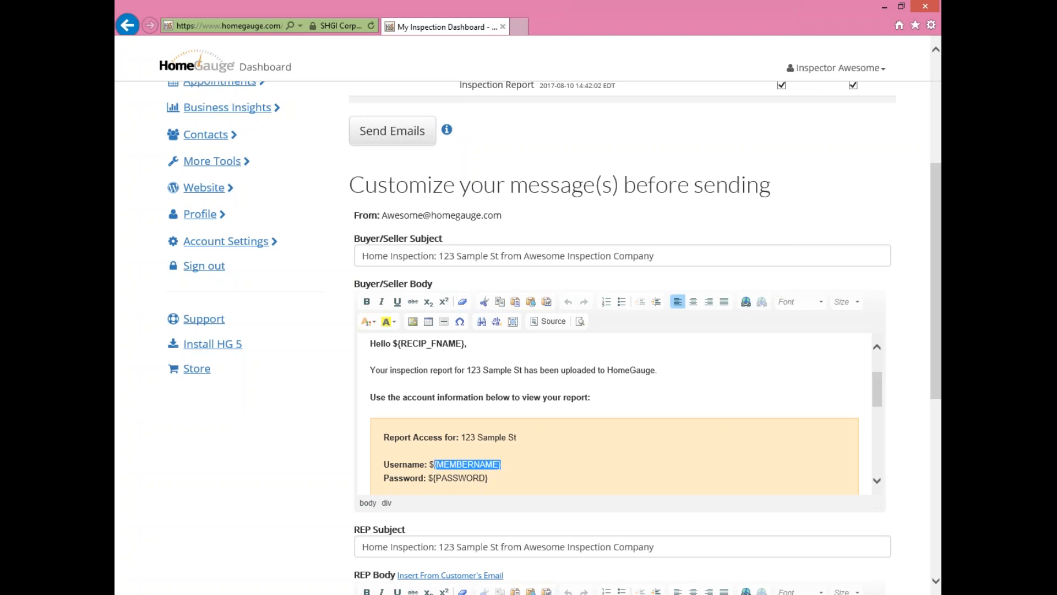
drag(493, 478, 438, 478)
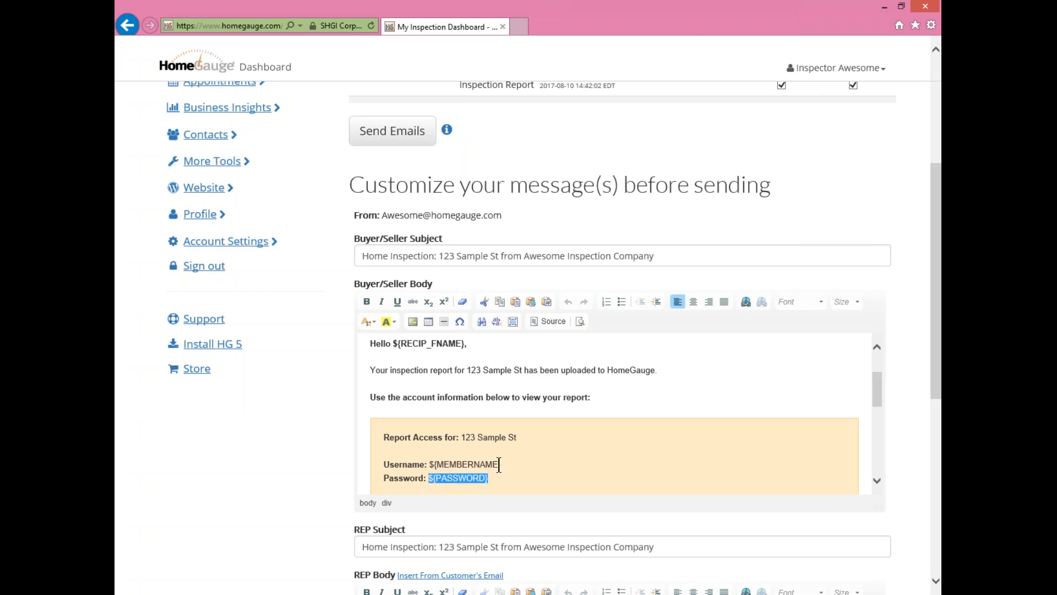
click(729, 383)
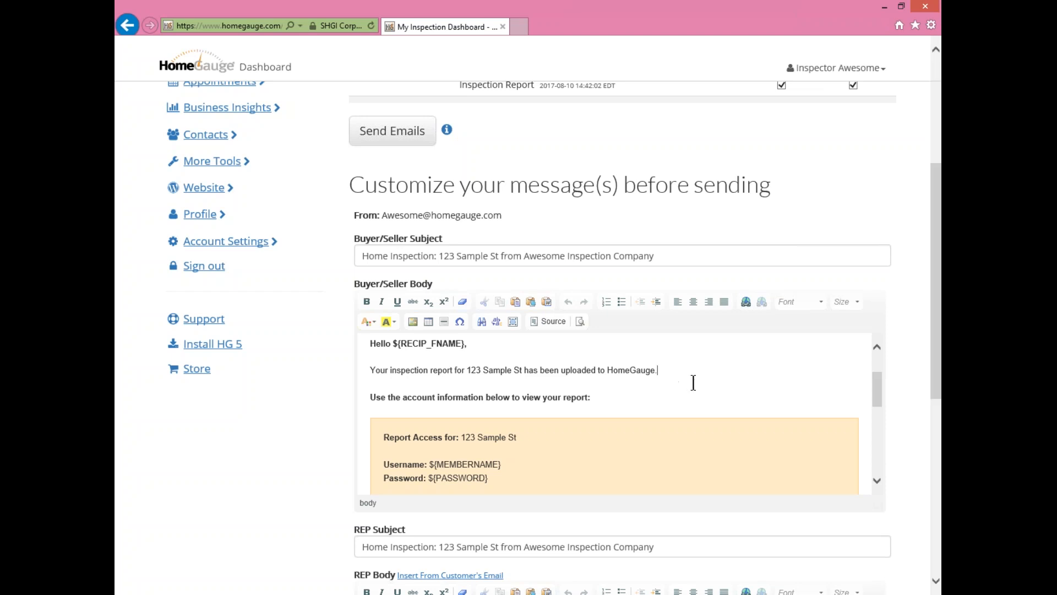
- Return to the recipients table and send the notification emails to the customer and agent
scroll(727, 373, up, 1)
scroll(727, 373, up, 6)
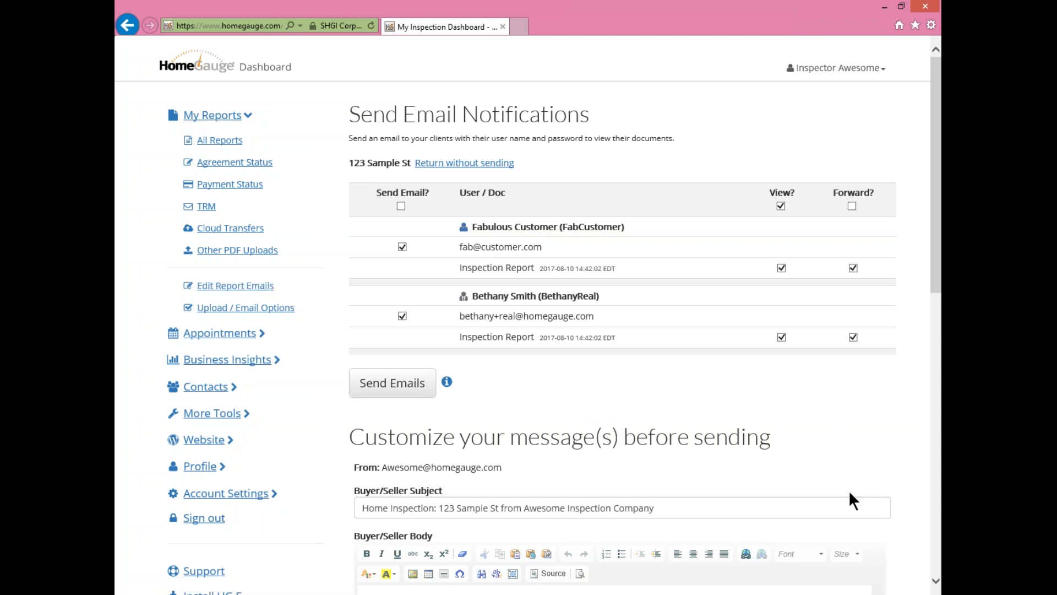
scroll(865, 424, down, 10)
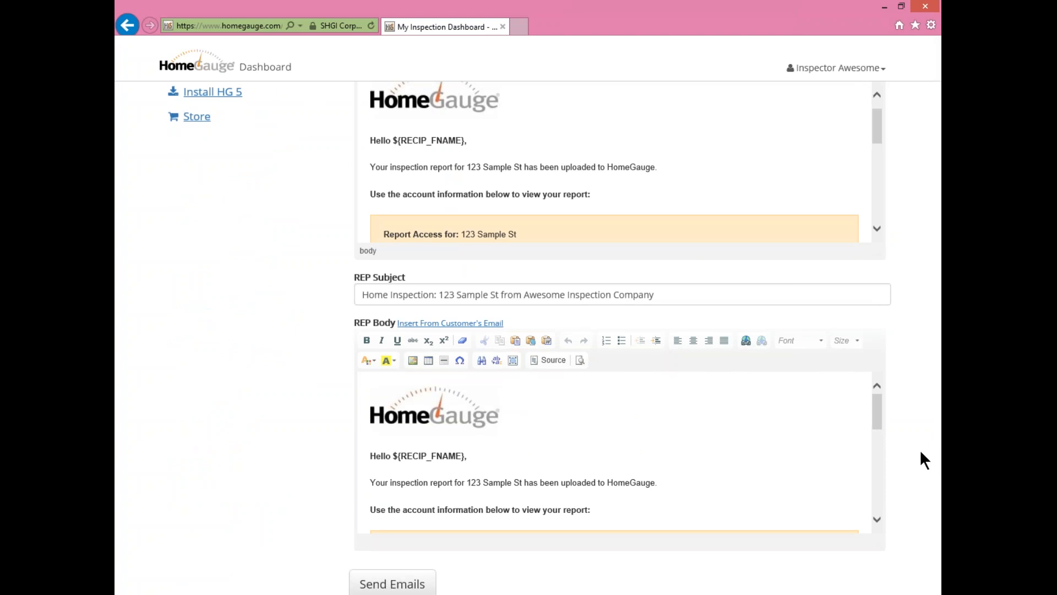
scroll(919, 451, up, 10)
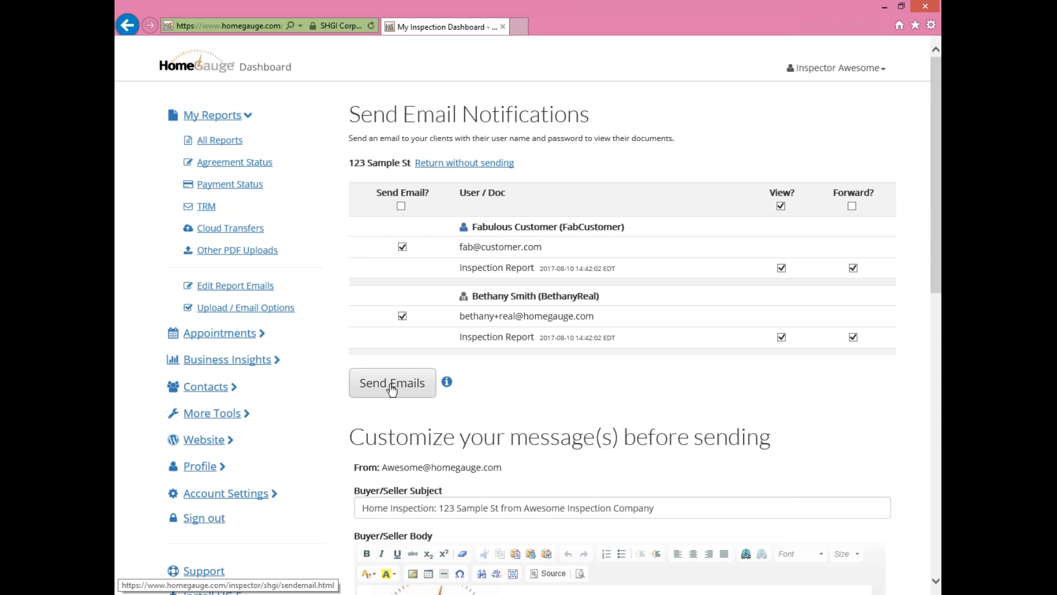
scroll(703, 431, down, 12)
click(386, 412)
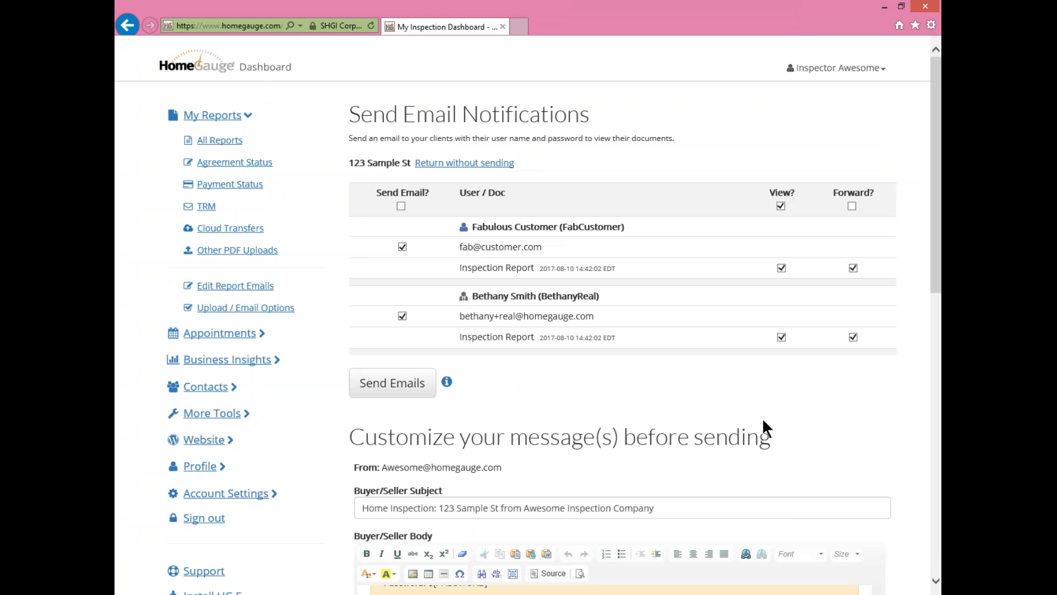
scroll(875, 442, down, 8)
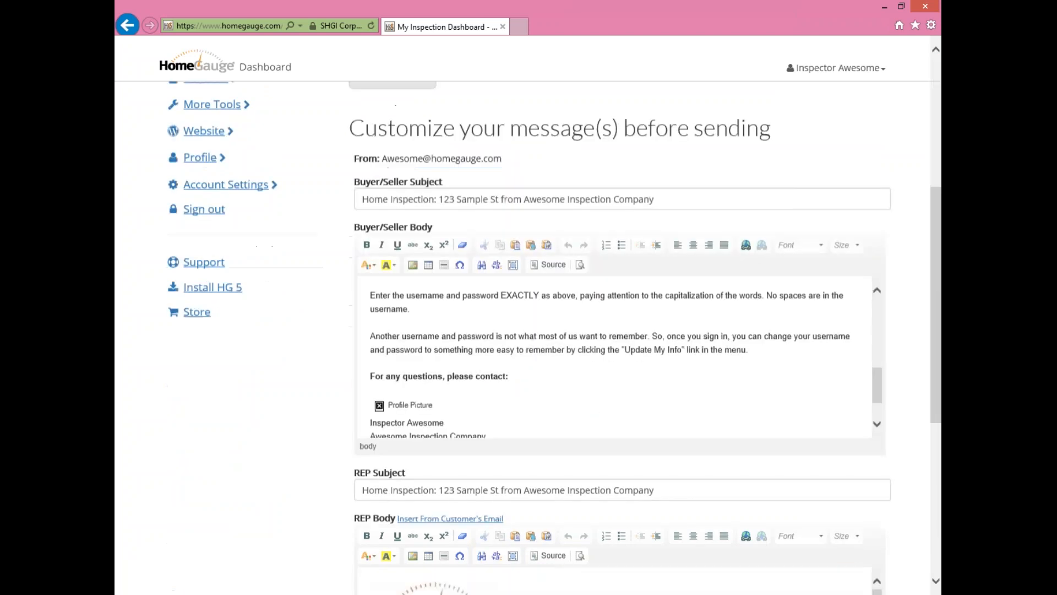
scroll(669, 365, up, 8)
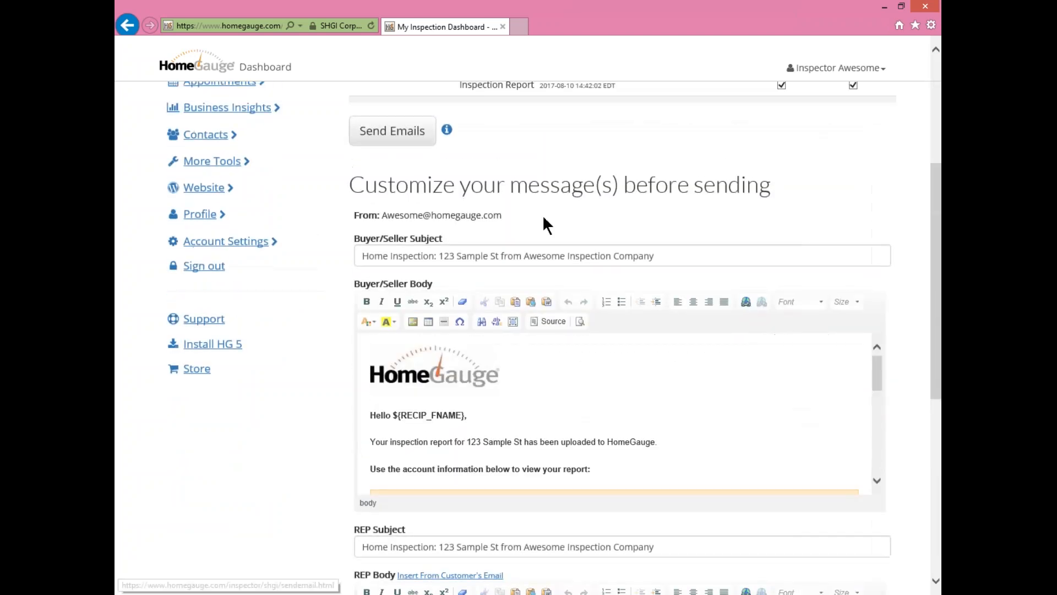
click(403, 385)
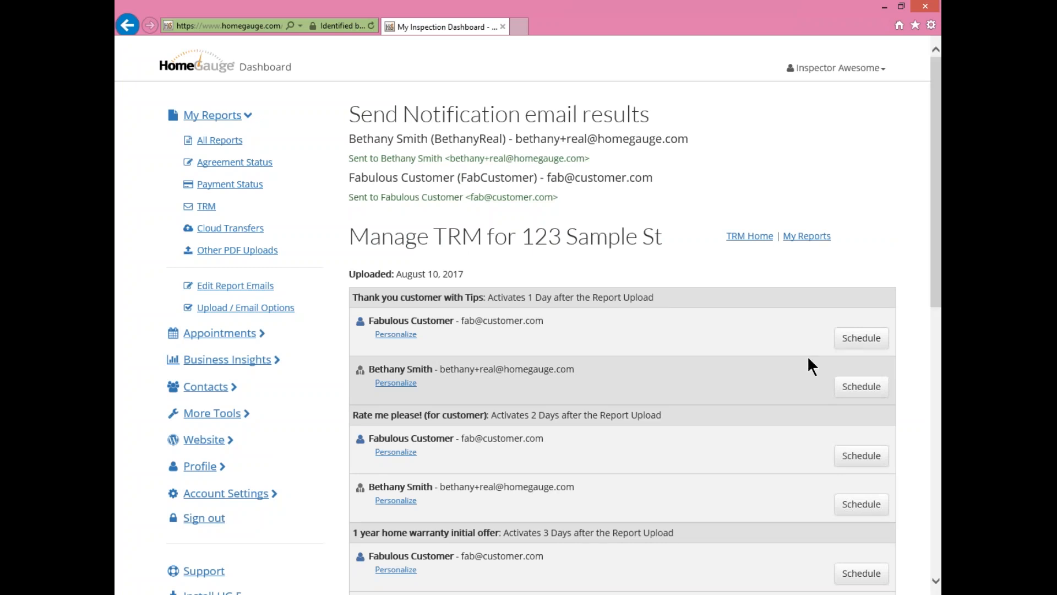
- Schedule the customer's Tips email and the agent's Rate me please! email for August 11 and 12, 2017
click(861, 337)
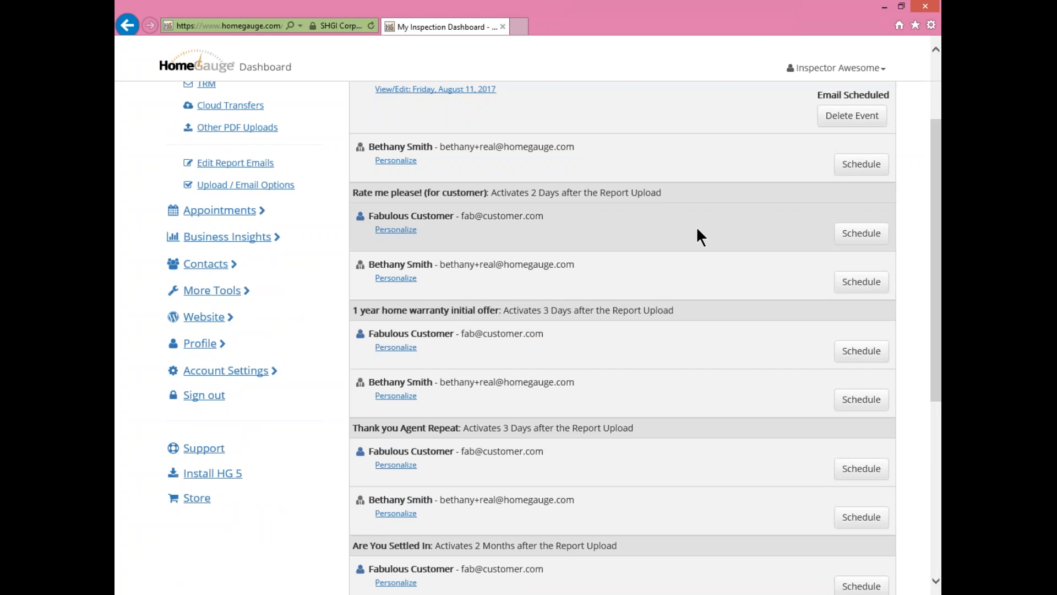
click(861, 281)
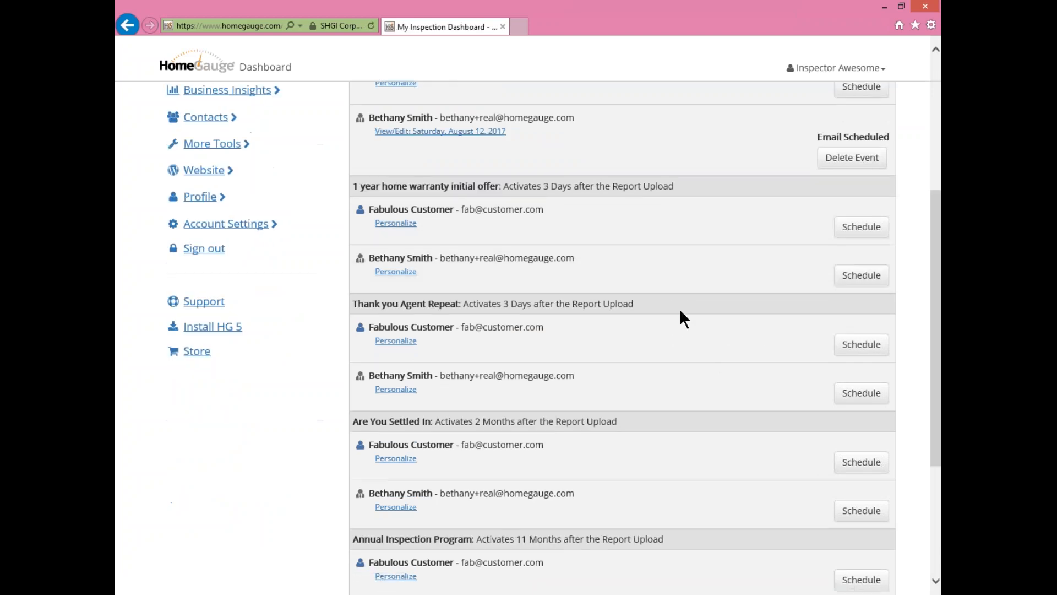
scroll(680, 309, up, 5)
scroll(681, 311, down, 10)
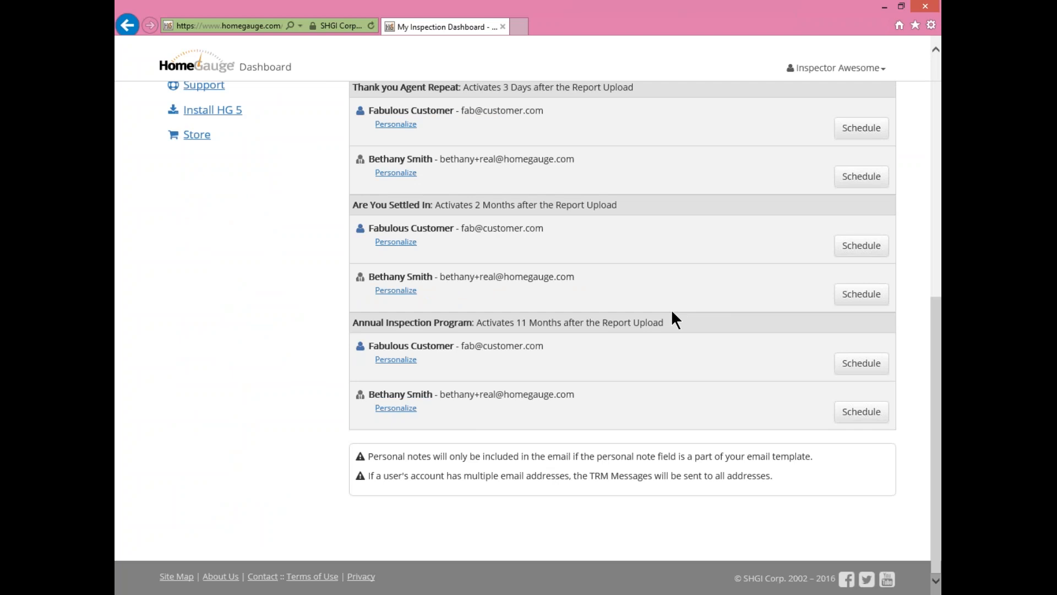
scroll(646, 281, up, 10)
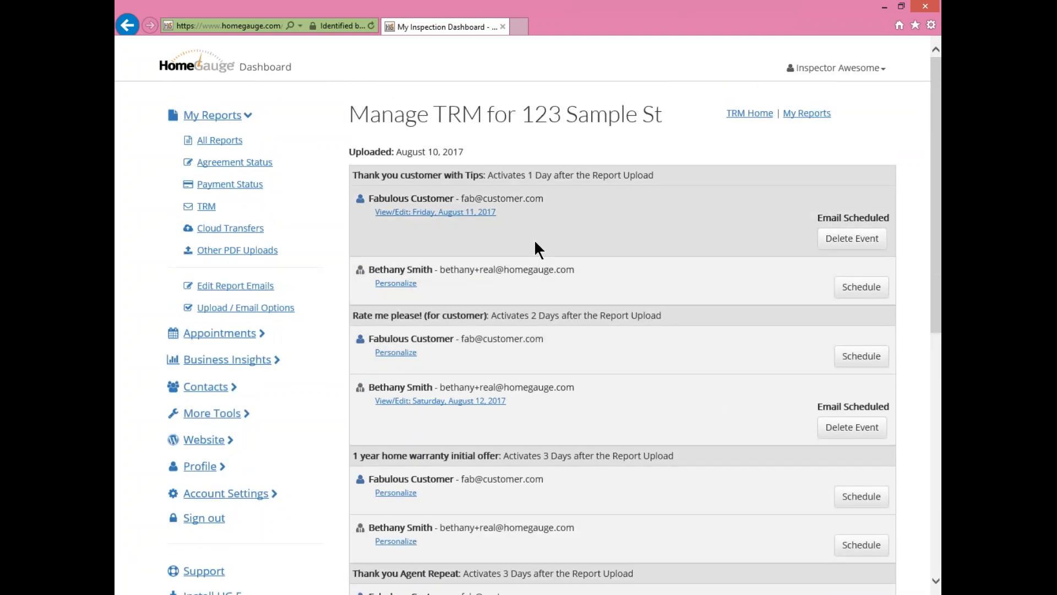
click(205, 208)
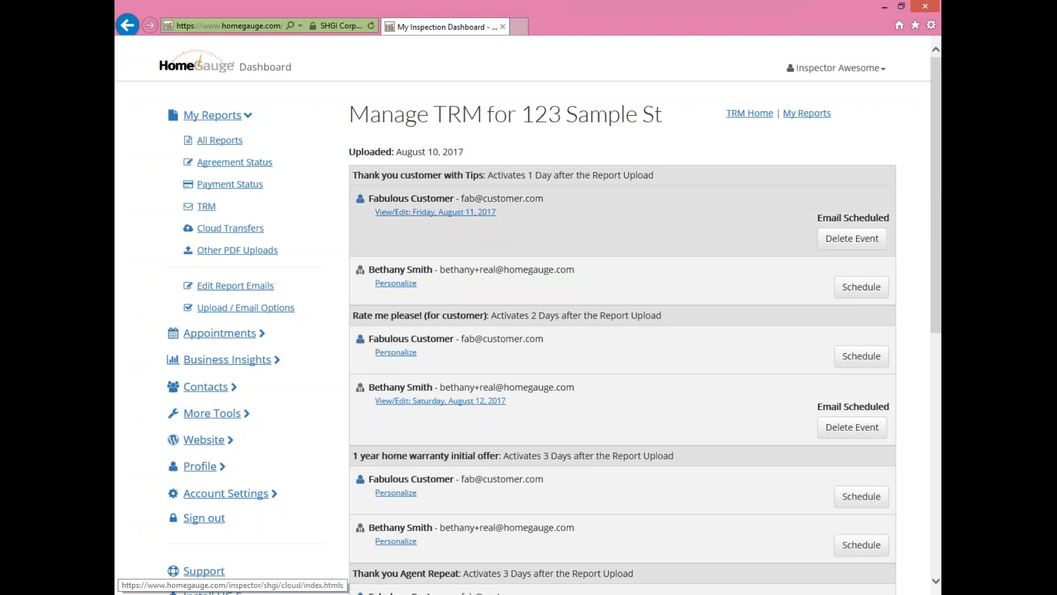
- Open All Reports to confirm 123 Sample St is allowed and sent for both recipients
click(223, 141)
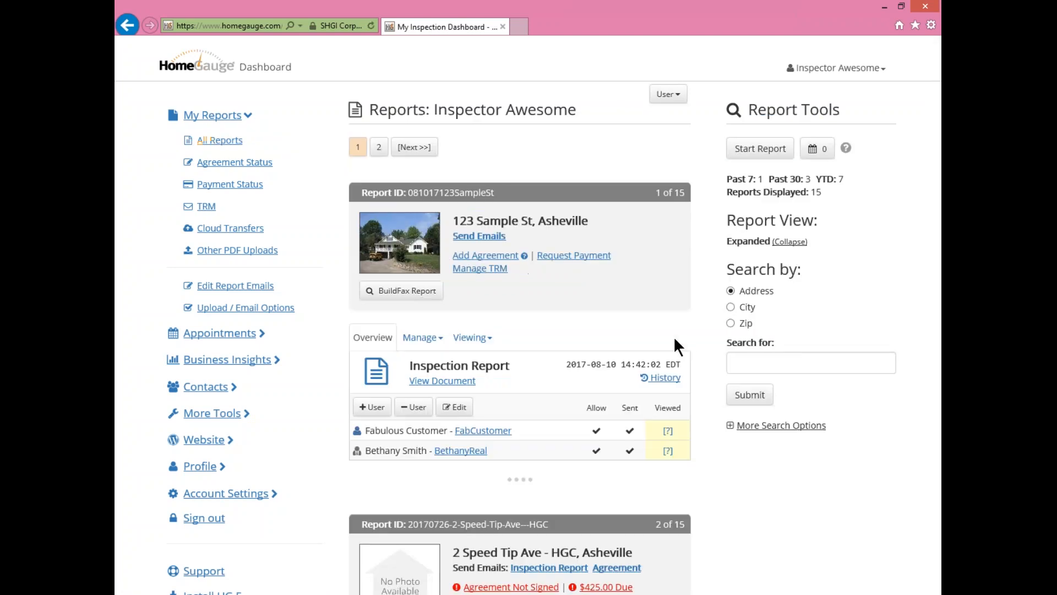
scroll(685, 306, down, 3)
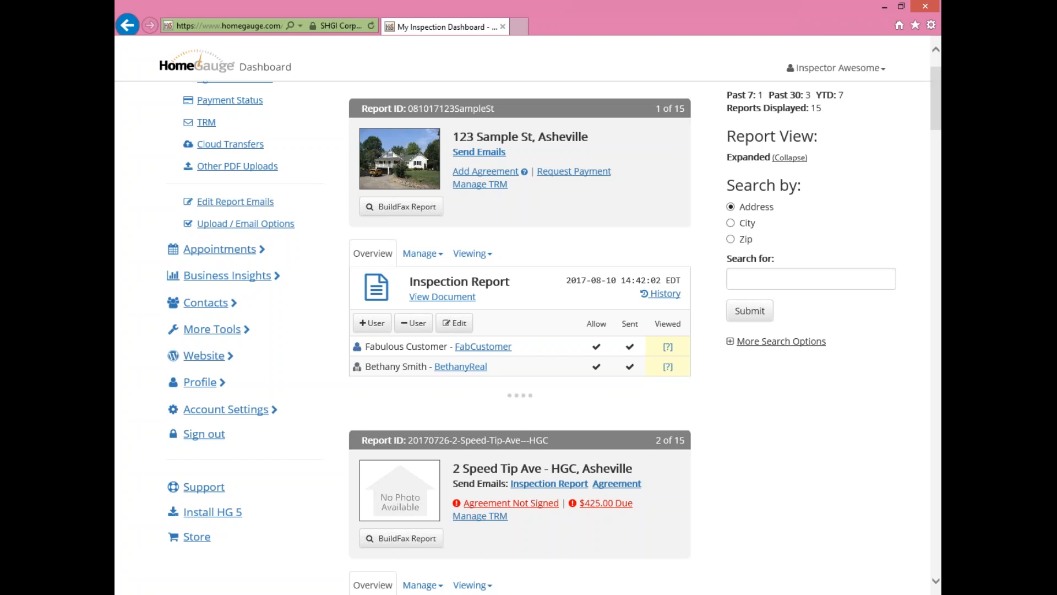
click(669, 295)
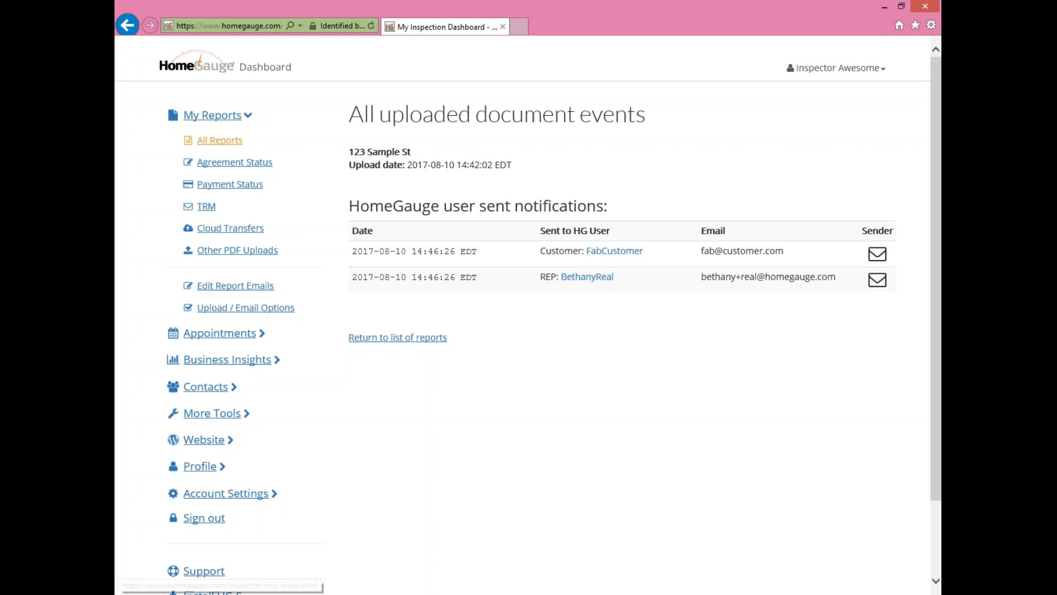
click(217, 140)
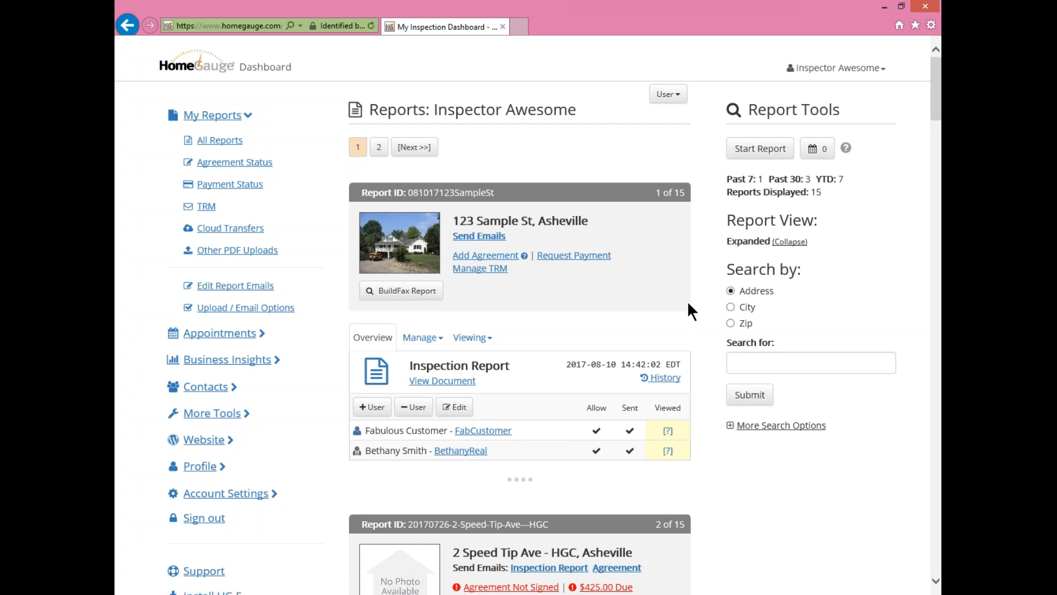
click(837, 68)
- Sign out of the inspector account and sign in with the customer's username and password
click(817, 172)
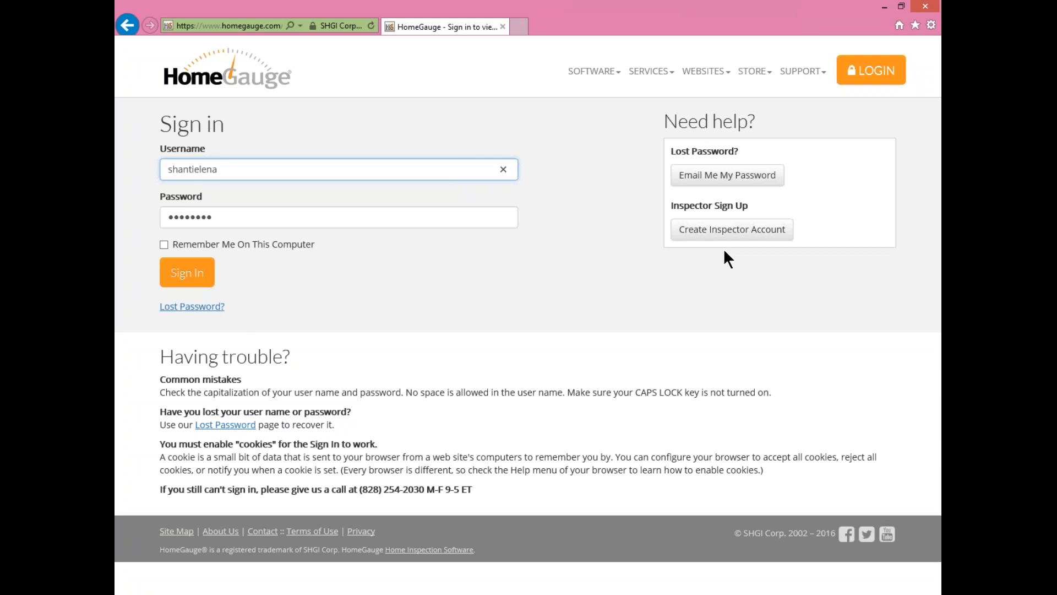
drag(251, 167, 161, 164)
key(BackSpace)
text(fabcustomer)
key(Tab)
text(*******)
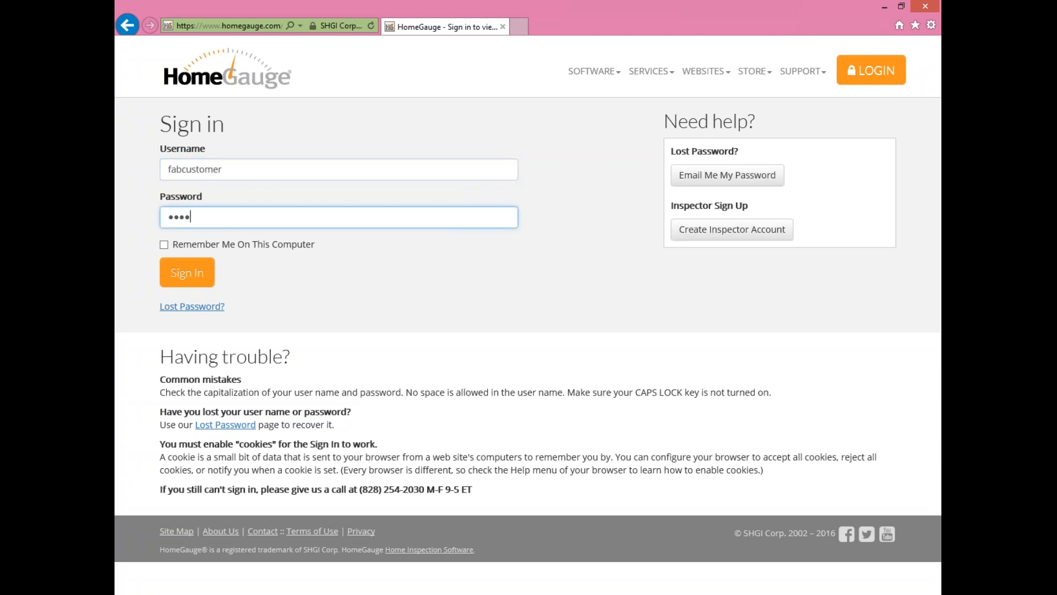
text(**)
key(Return)
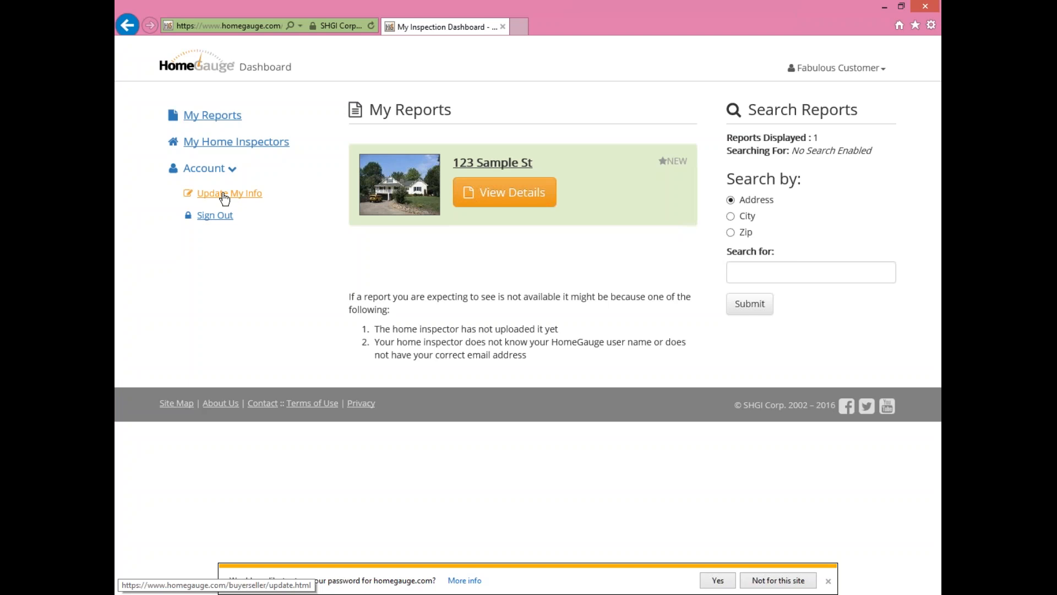
- Open 123 Sample St's details and view its full inspection report from the customer dashboard
click(521, 193)
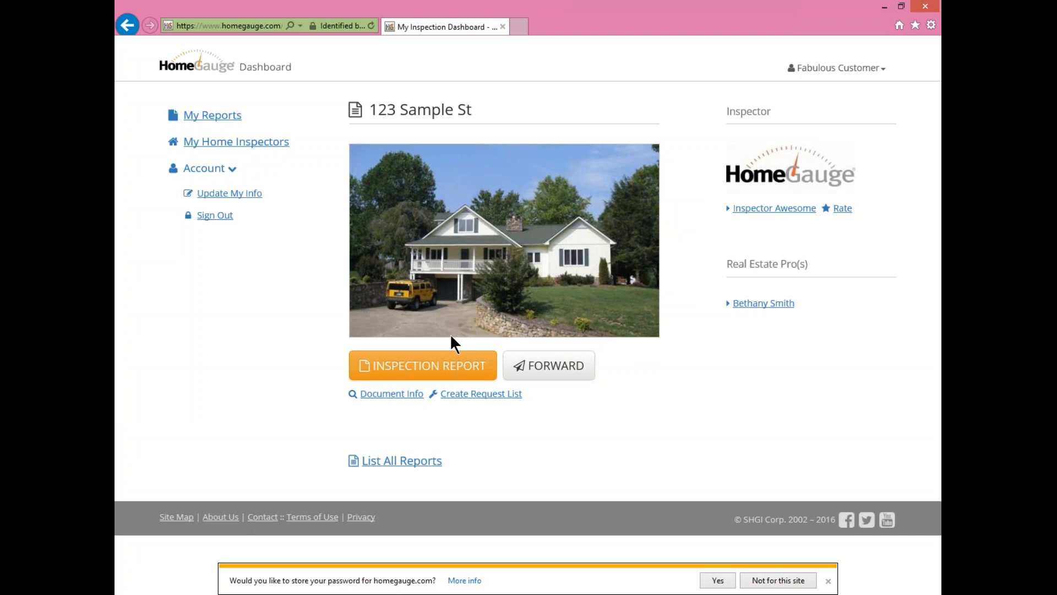
click(413, 362)
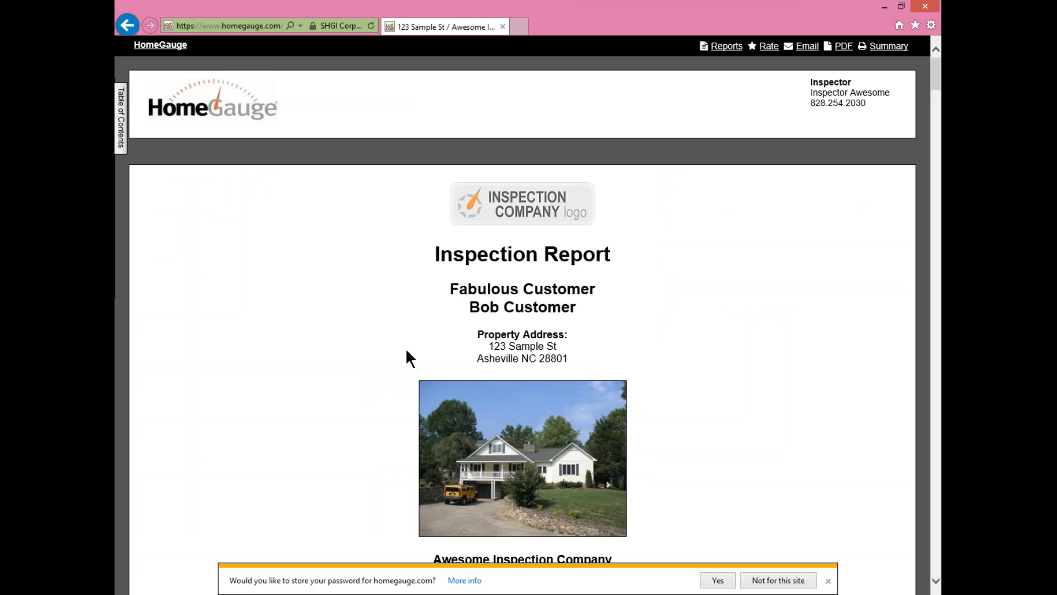
- Use the Table of Contents to jump to the 1 Roofing section and back to the cover page
click(122, 125)
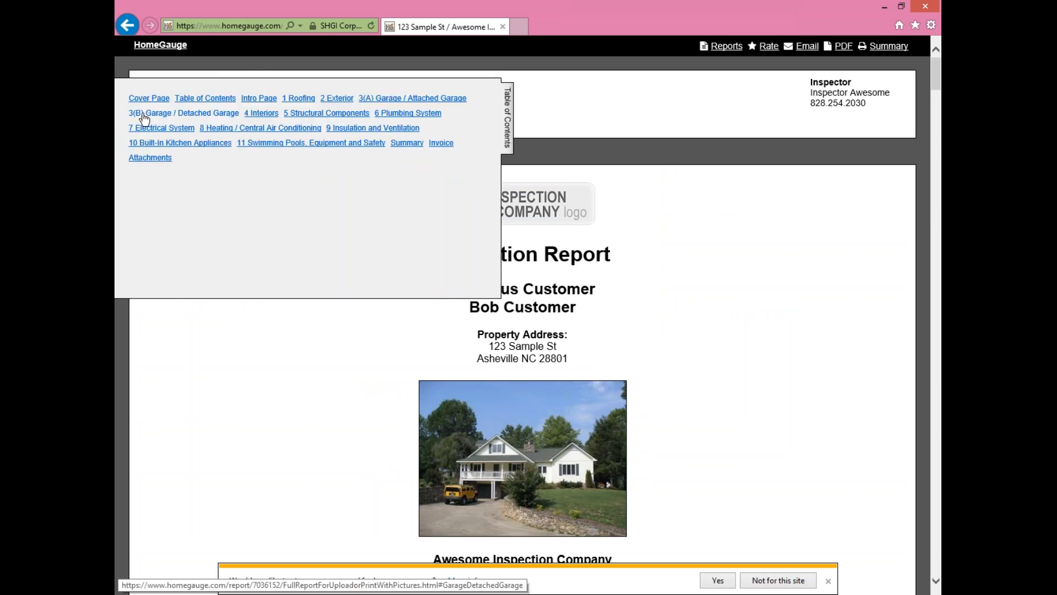
click(300, 98)
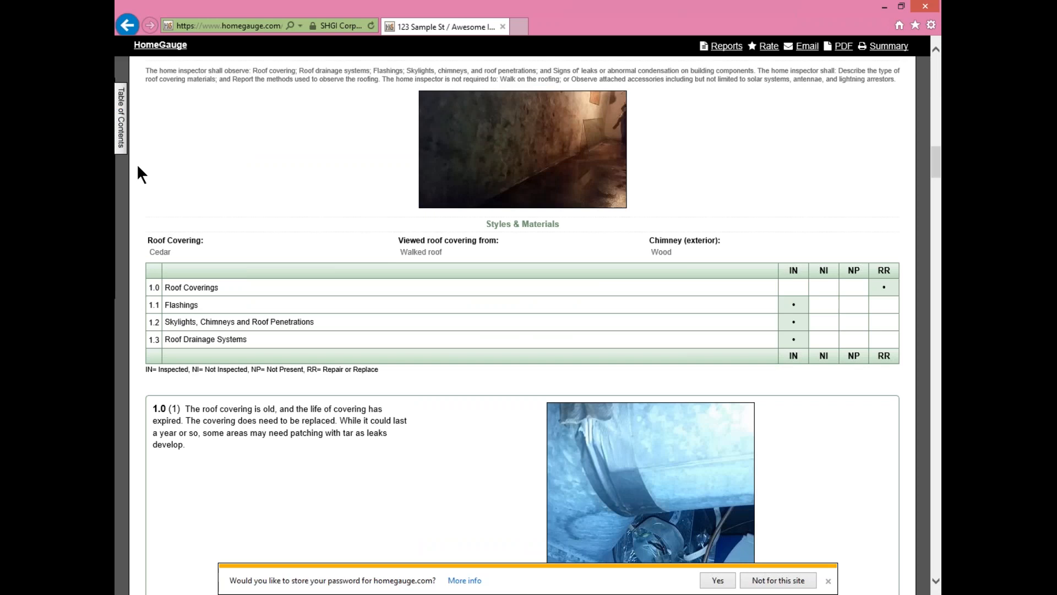
click(121, 127)
click(147, 98)
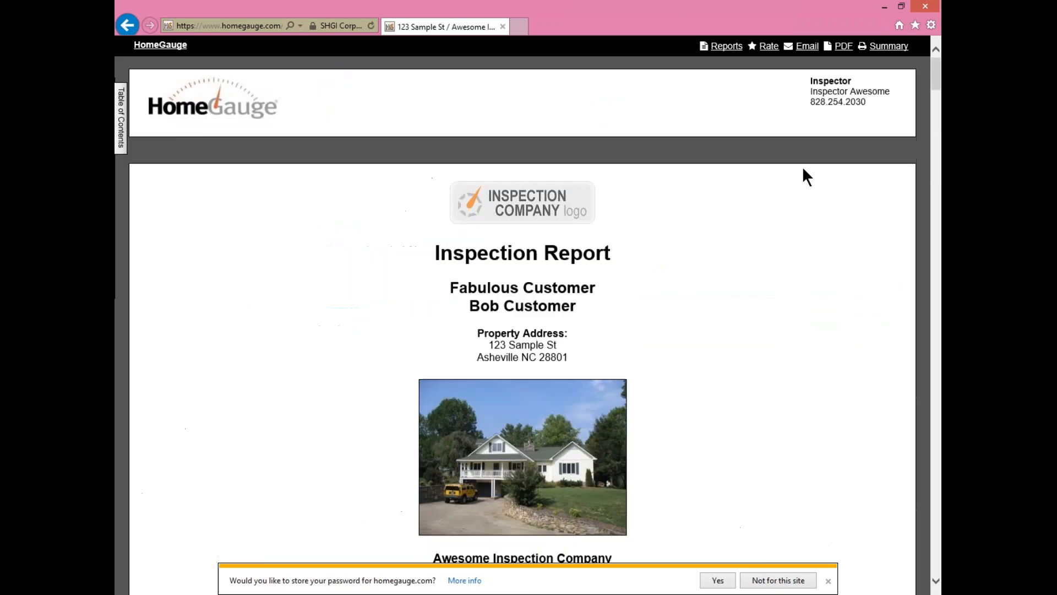
scroll(560, 315, down, 10)
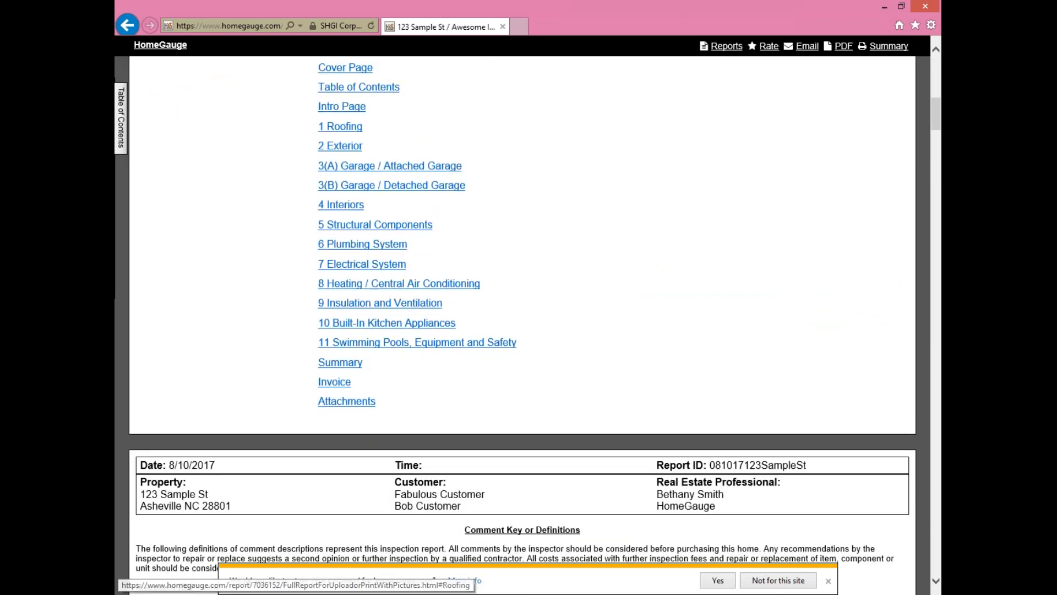
click(327, 293)
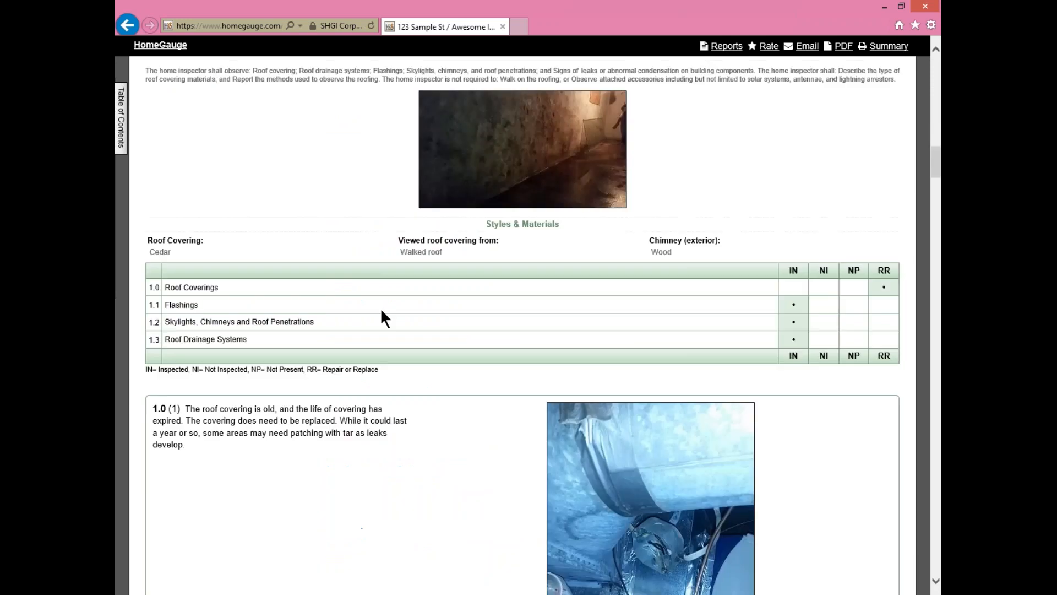
scroll(441, 256, up, 1)
- Open the HomeGauge Rocks! and Florida Wind Mitigation Form - 2012 attachments in new tabs
mouse_move(125, 135)
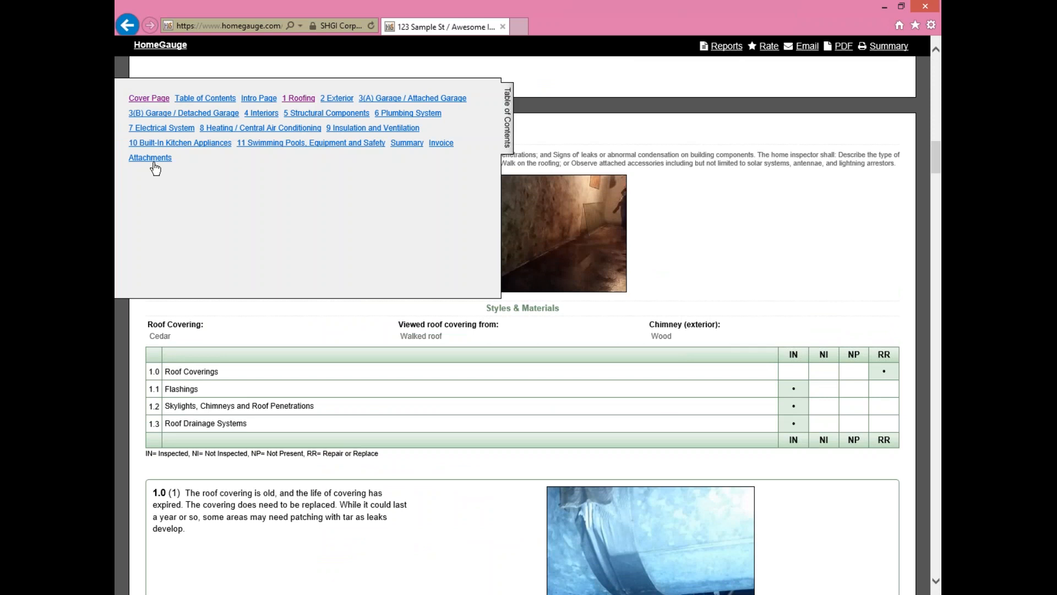
click(150, 160)
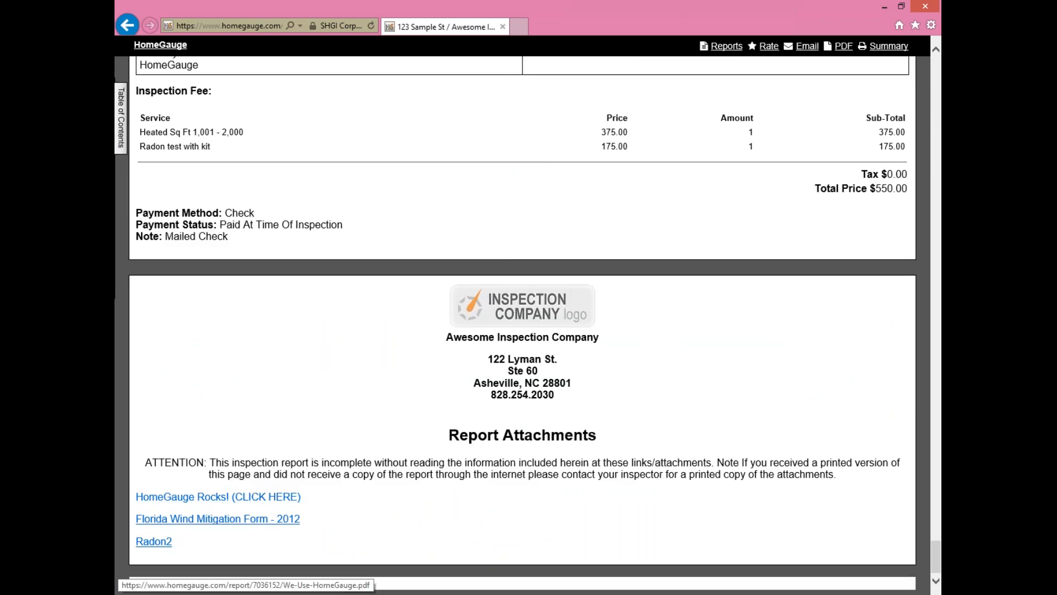
click(231, 497)
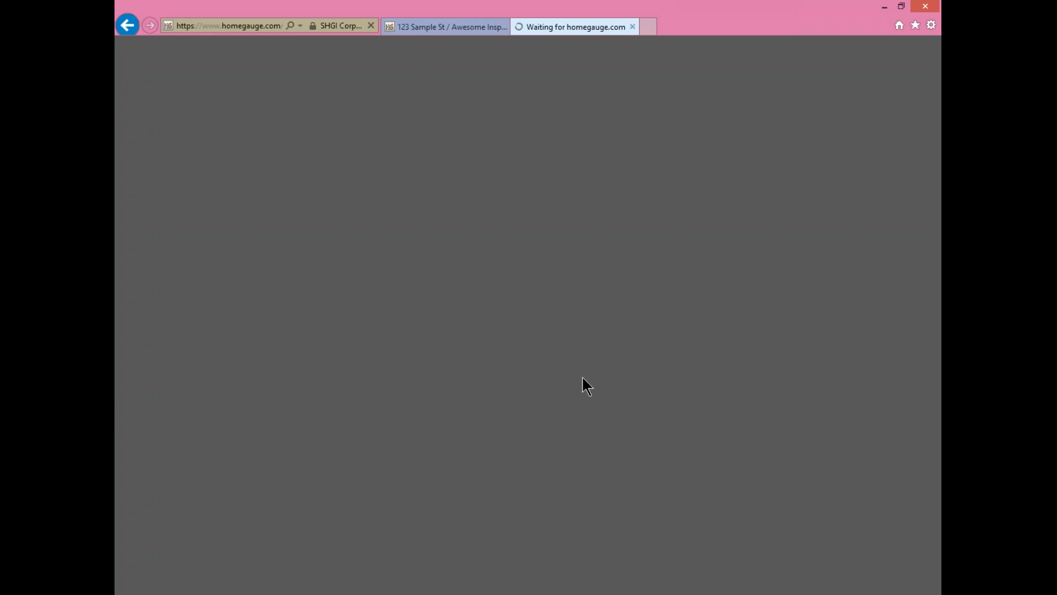
click(432, 28)
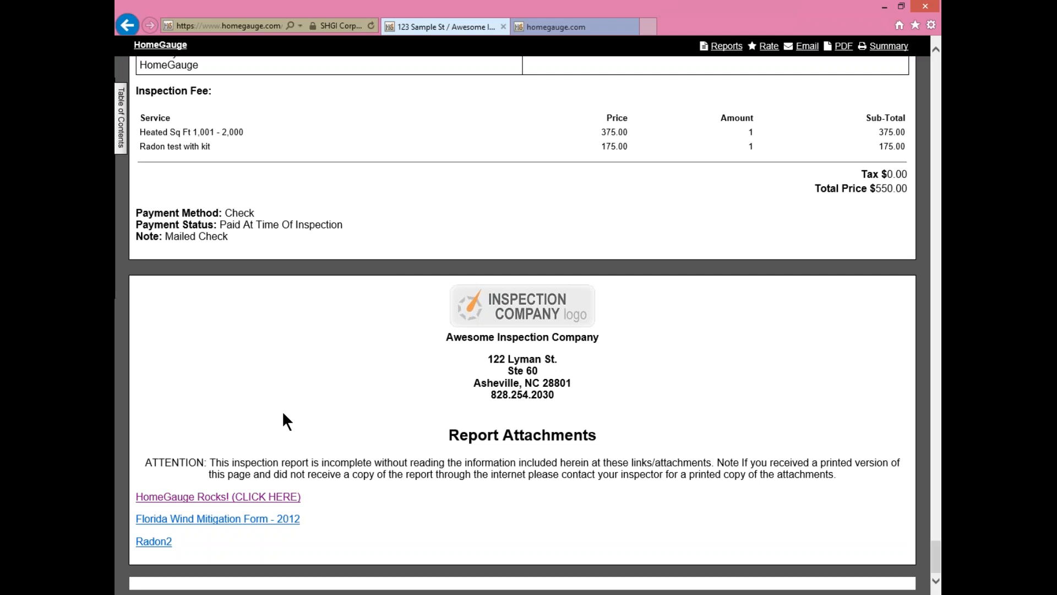
click(550, 285)
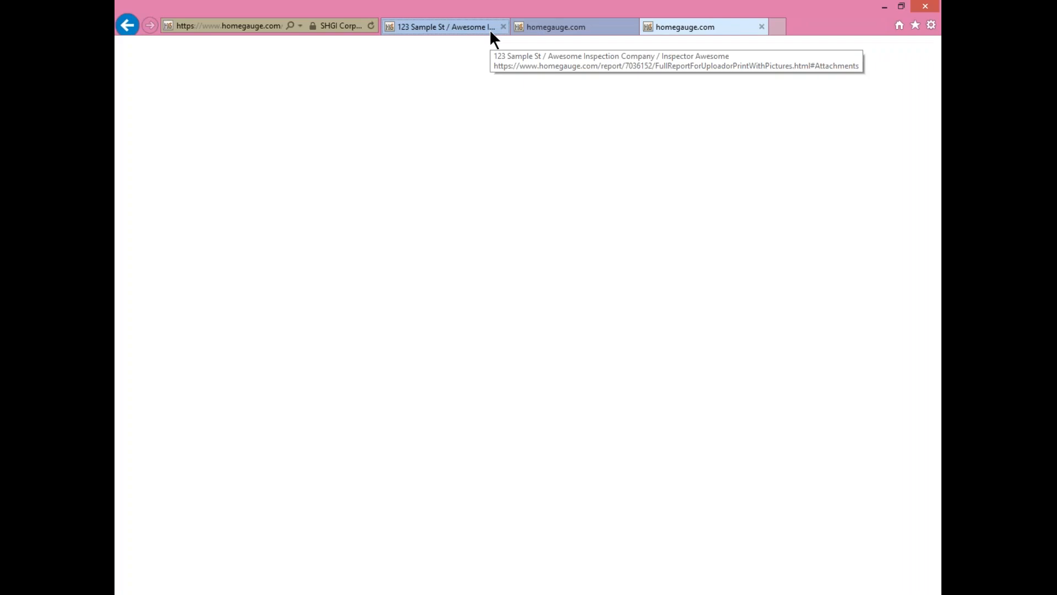
click(490, 28)
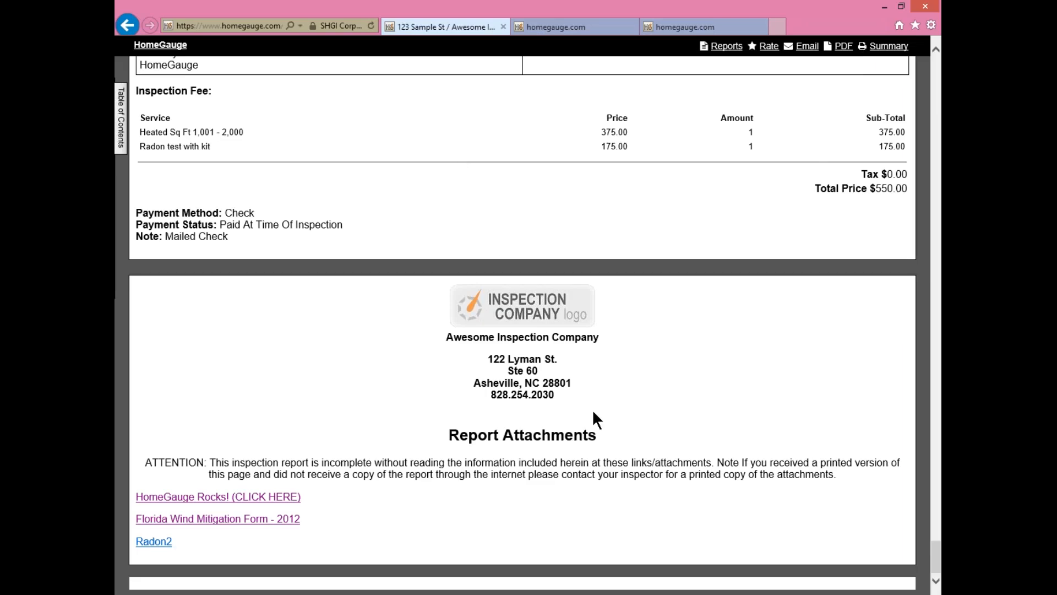
- View roof covering photo 1.0 enlarged, close it, and scroll back to the report's top
scroll(609, 265, up, 8)
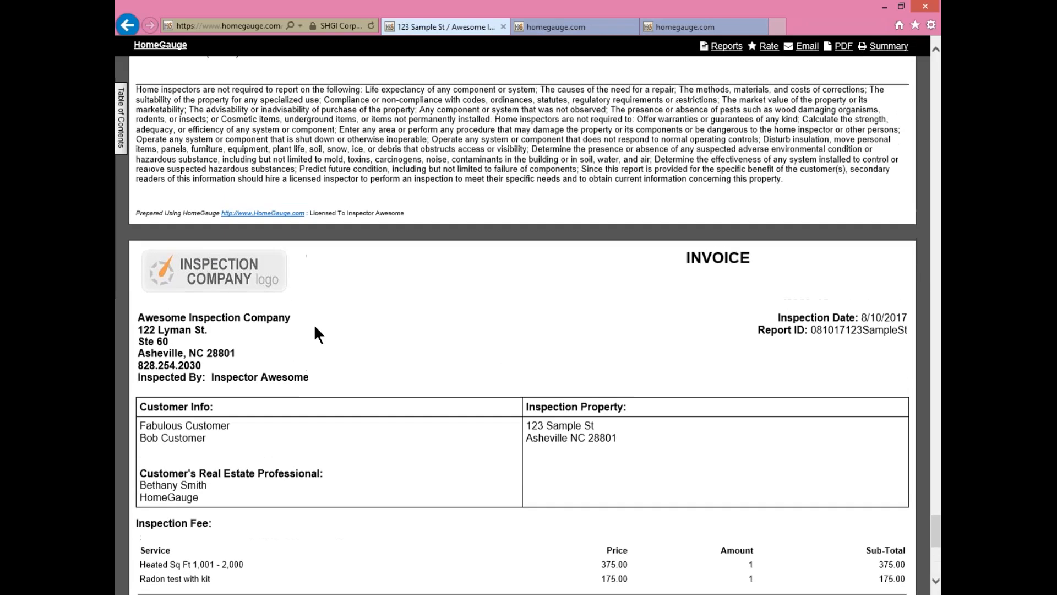
scroll(137, 126, up, 8)
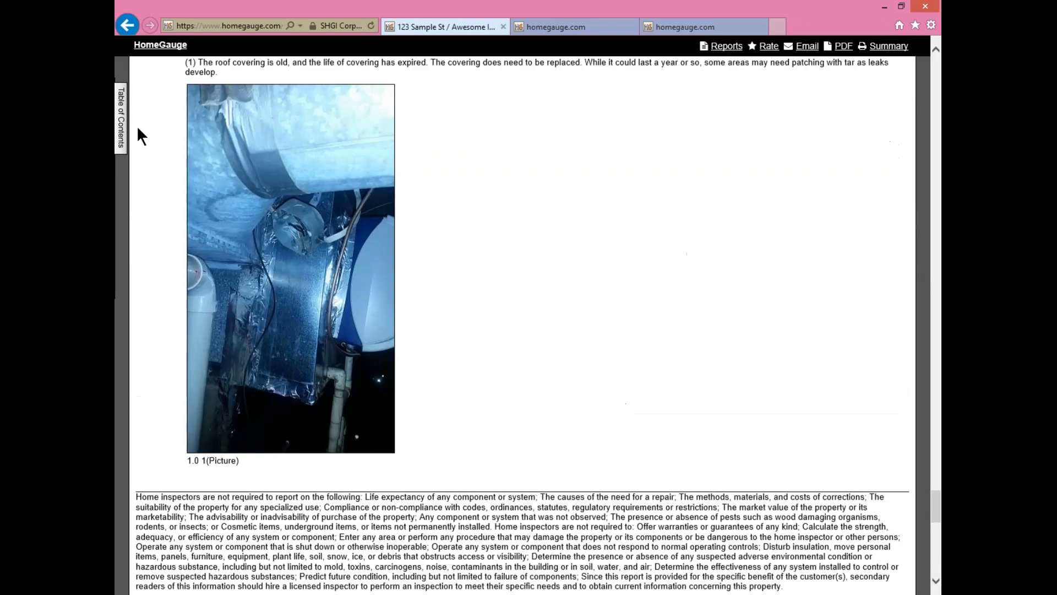
click(281, 189)
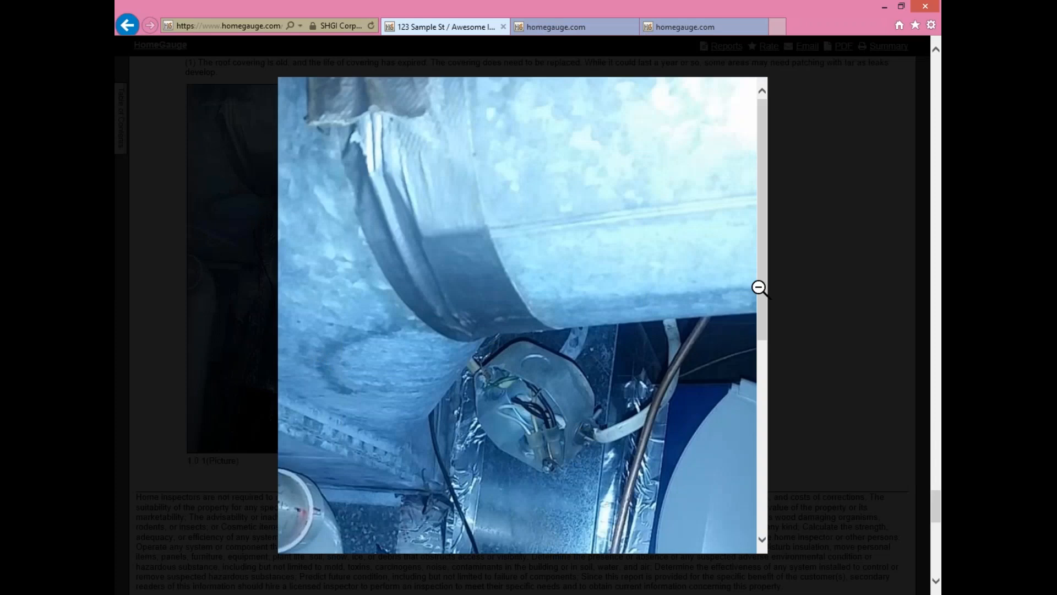
drag(762, 255, 736, 427)
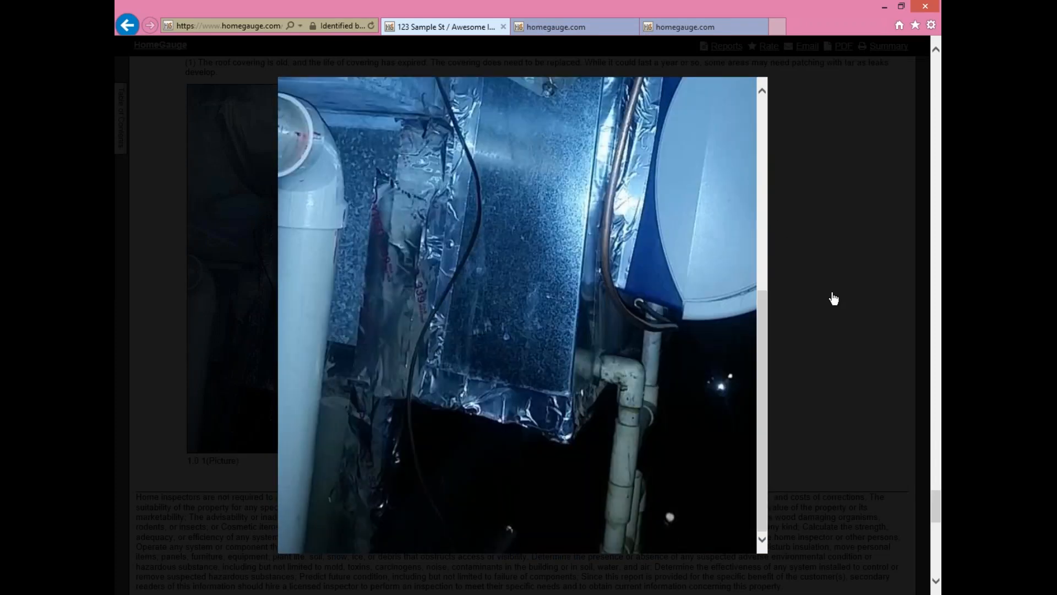
click(772, 303)
scroll(773, 304, up, 15)
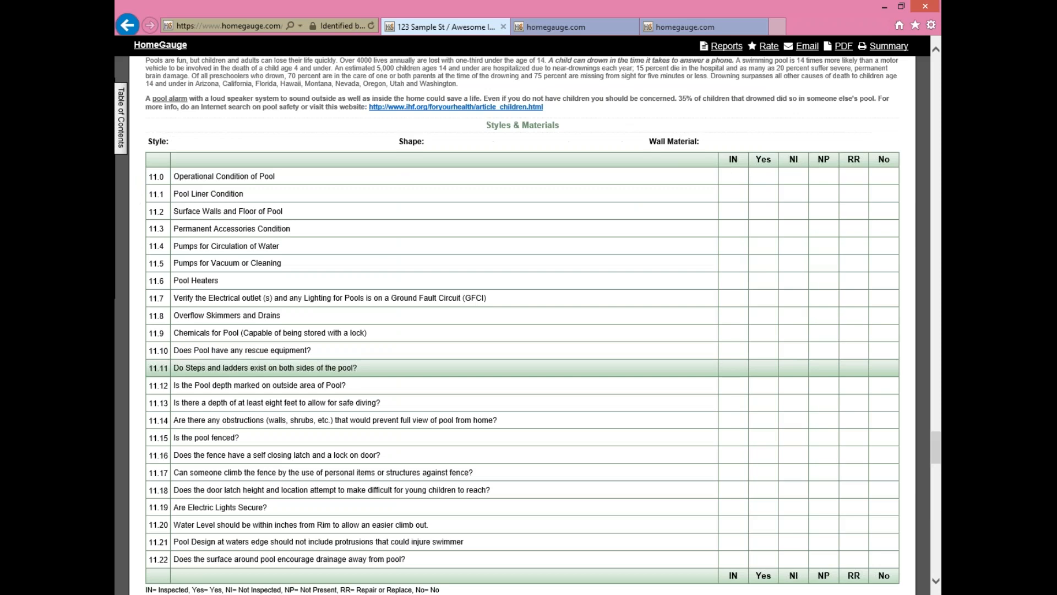
scroll(523, 325, up, 20)
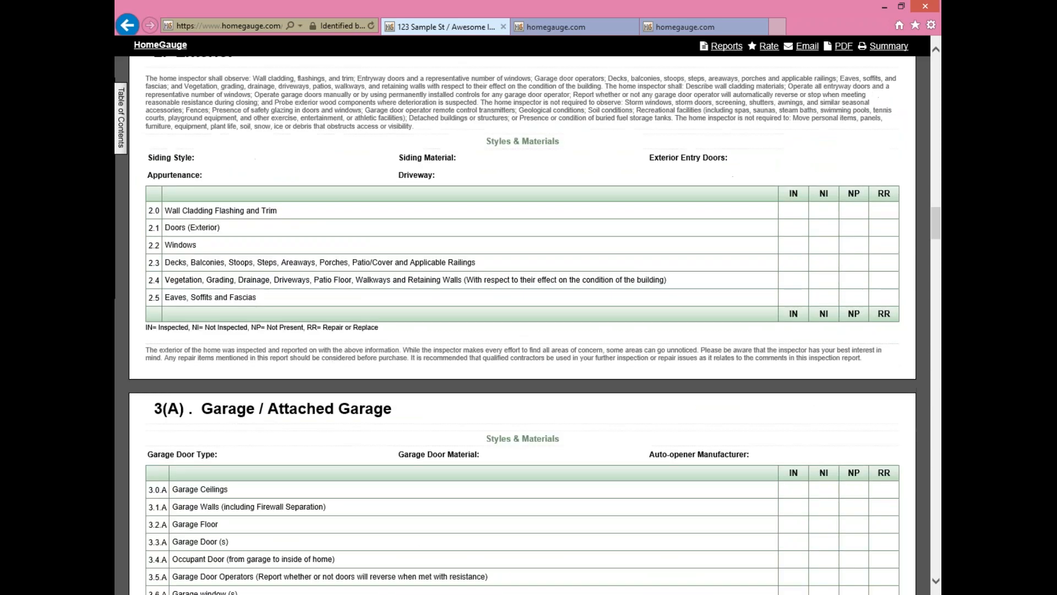
scroll(558, 307, up, 10)
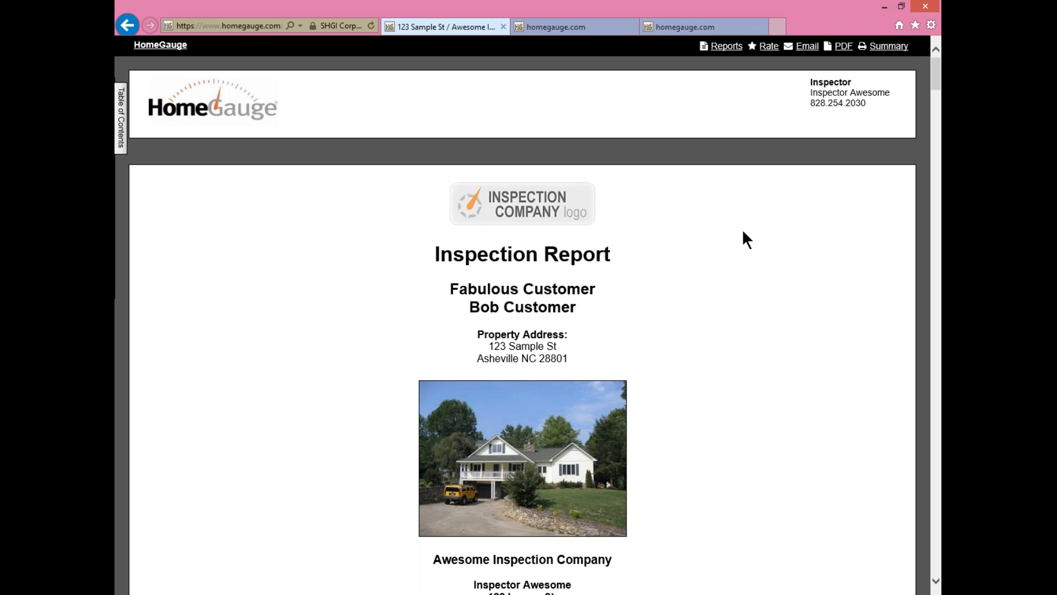
- Move a homegauge.com tab in front of the 123 Sample St tab and return to the report
scroll(763, 226, down, 10)
scroll(763, 228, up, 10)
scroll(920, 330, down, 2)
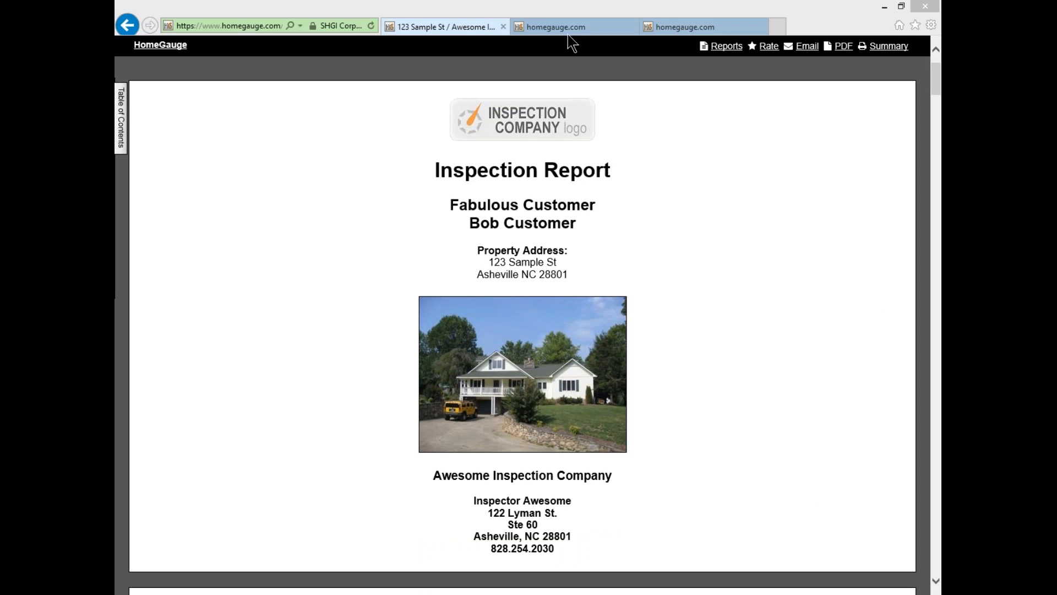
drag(550, 25, 439, 25)
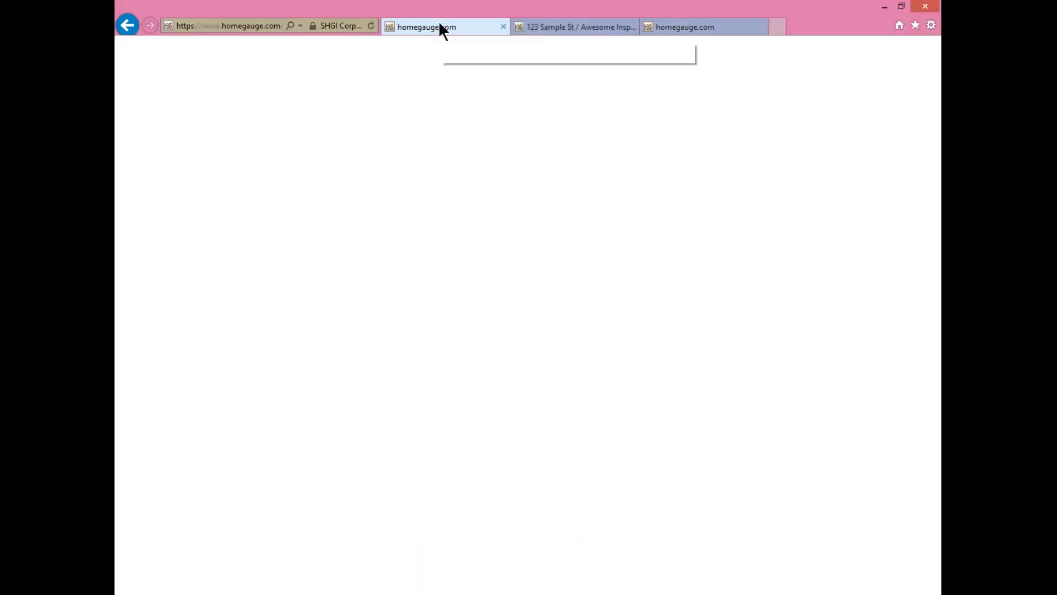
click(540, 28)
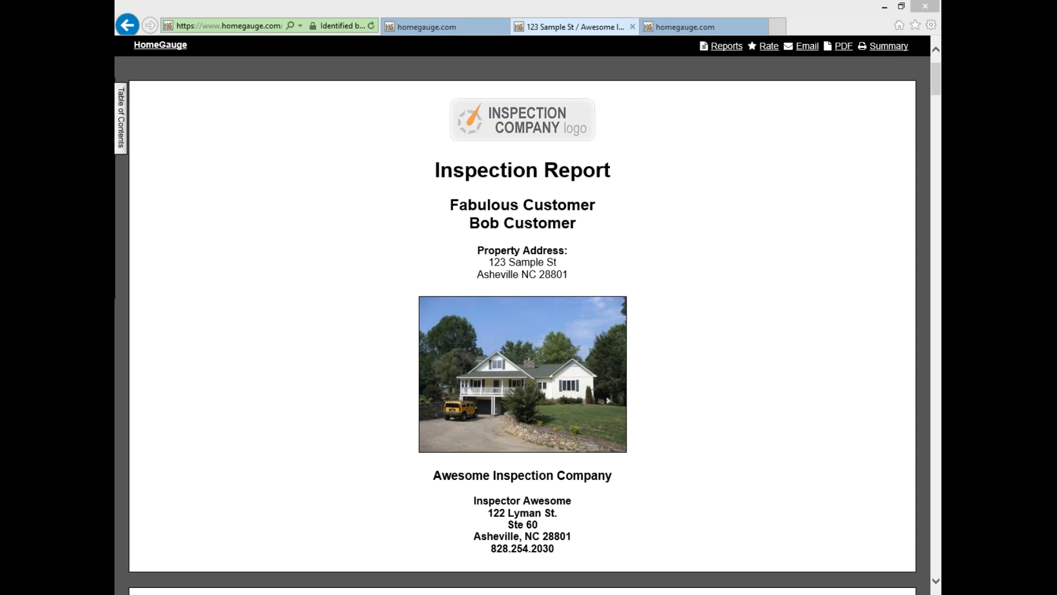
- From Reports, open 123 Sample St's details and start a Create Request List addendum
click(715, 45)
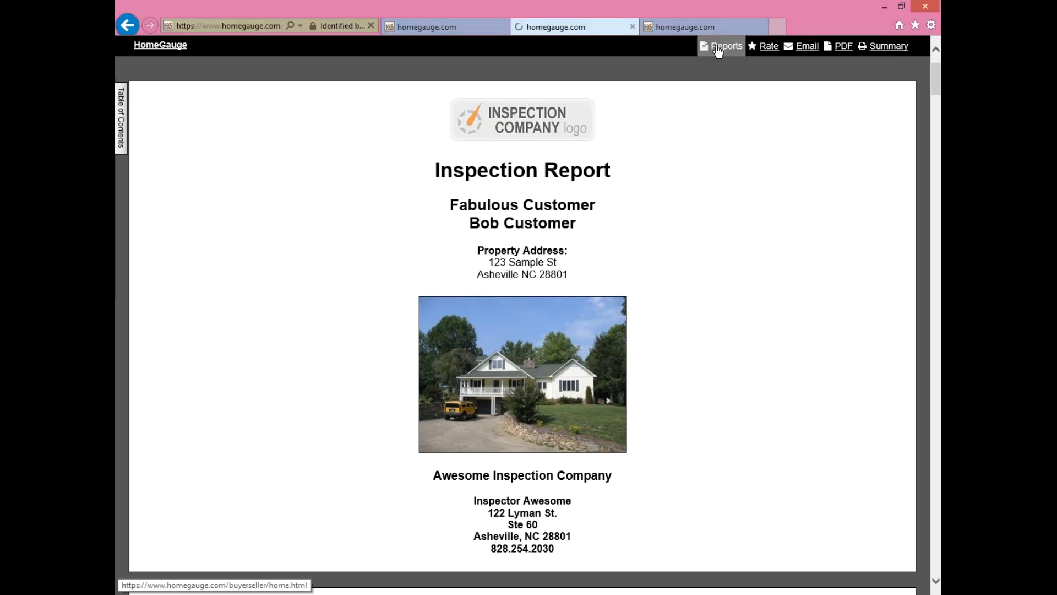
click(473, 190)
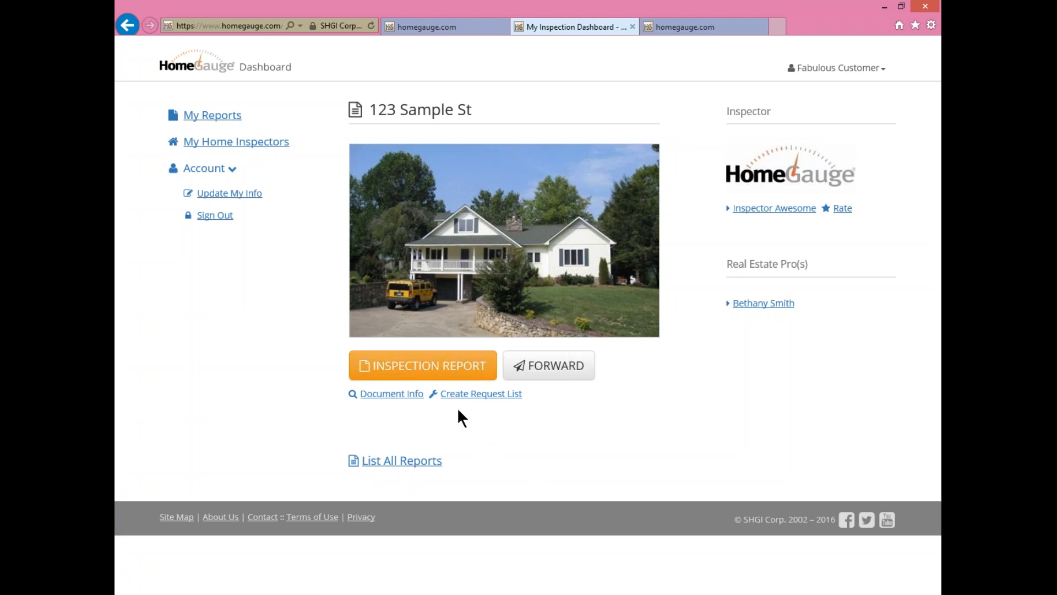
click(497, 396)
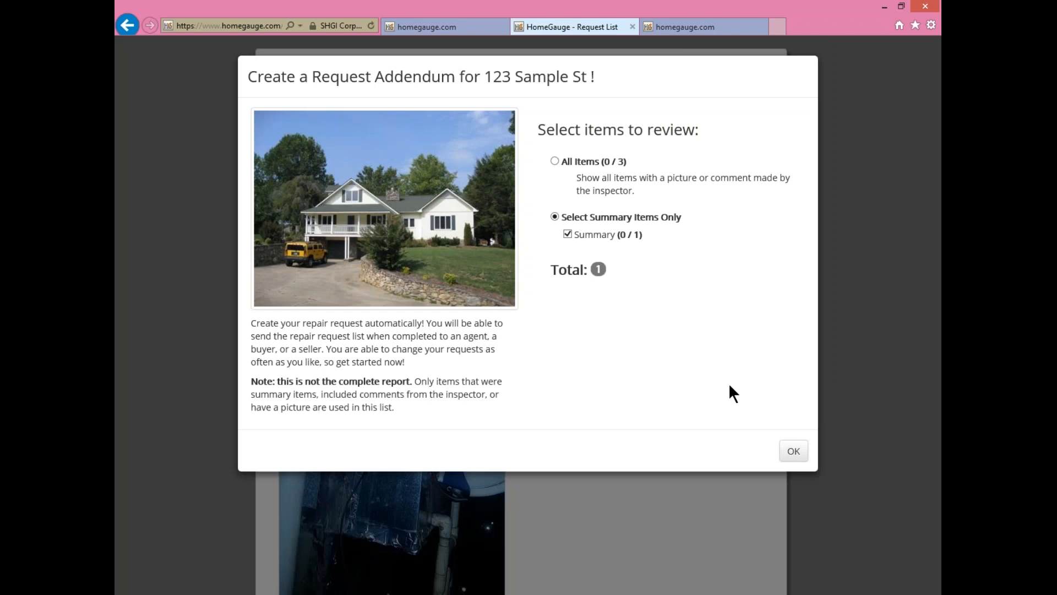
- Include all inspector-commented items and review the roof covering comment and its enlarged photo
click(555, 160)
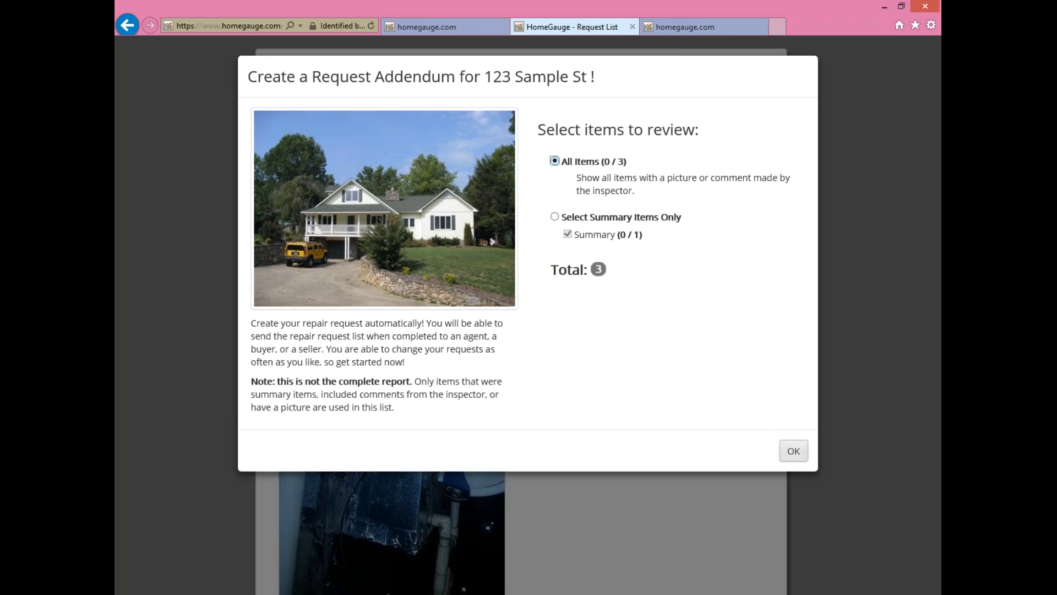
click(793, 452)
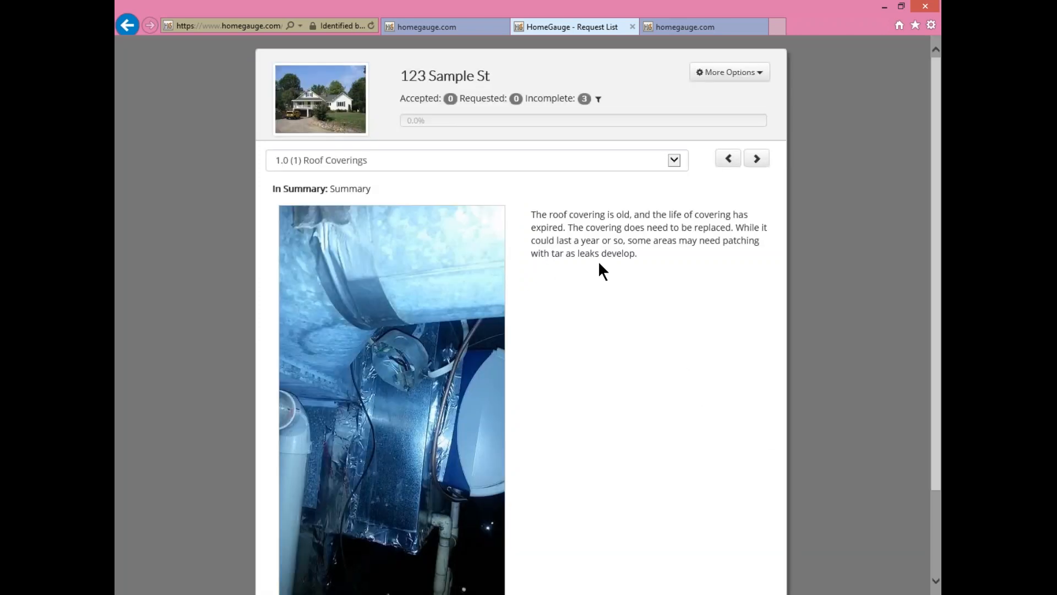
scroll(653, 265, down, 2)
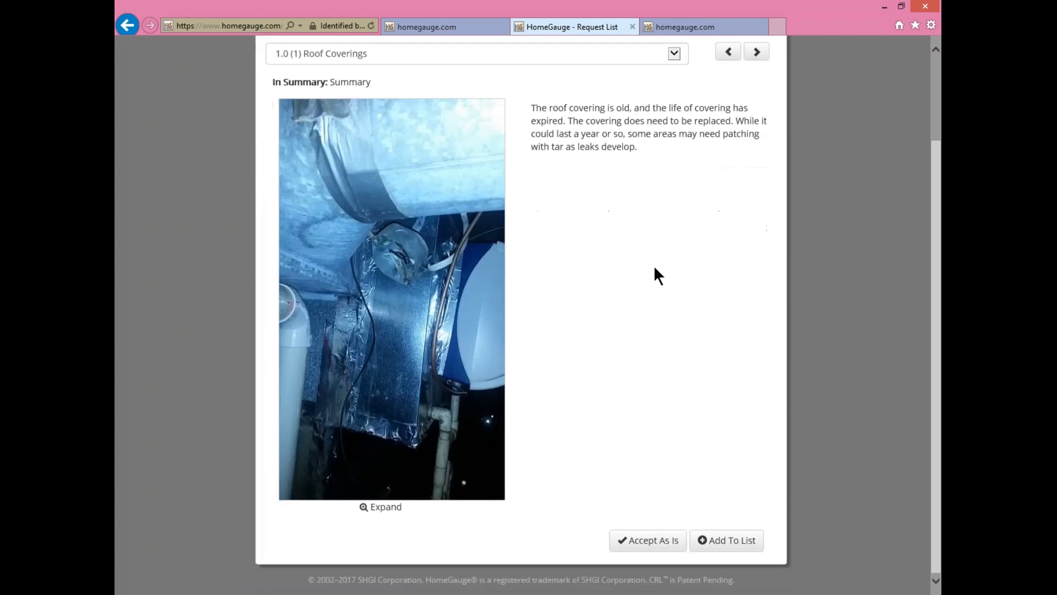
drag(532, 131, 656, 184)
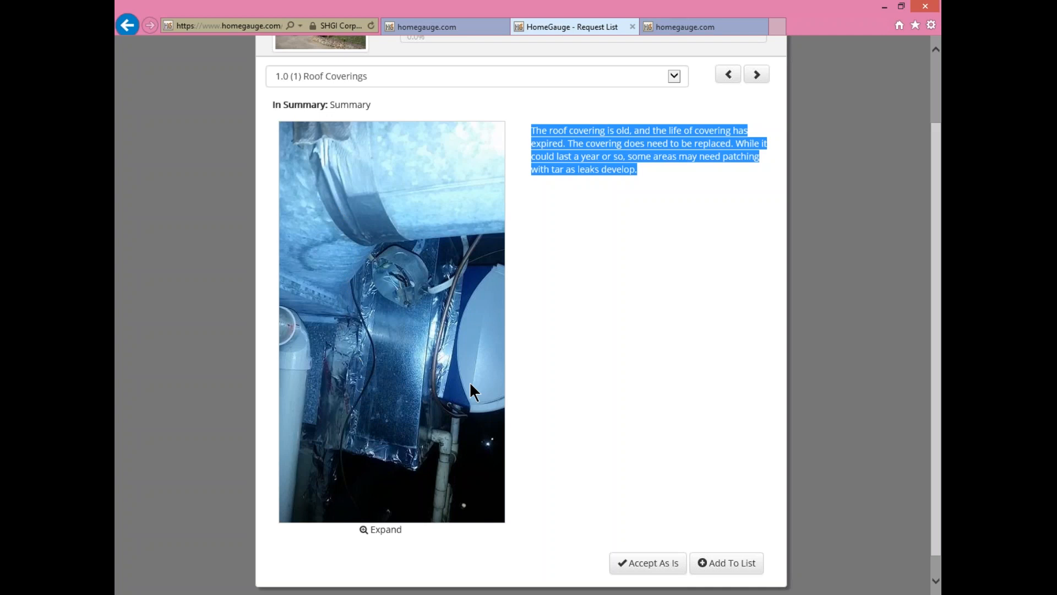
click(379, 529)
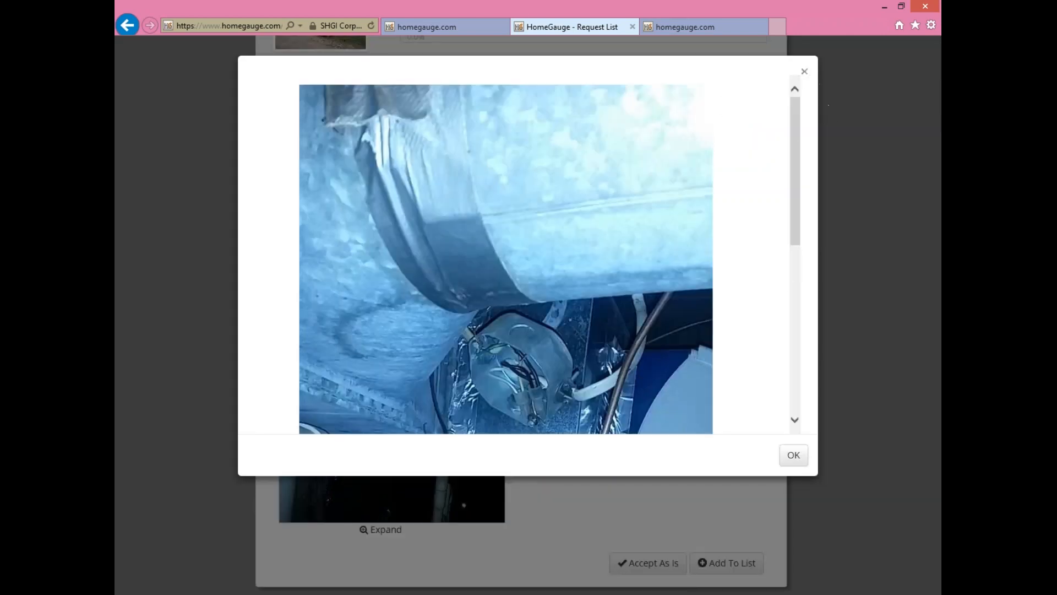
click(804, 71)
scroll(628, 325, up, 1)
scroll(629, 325, down, 2)
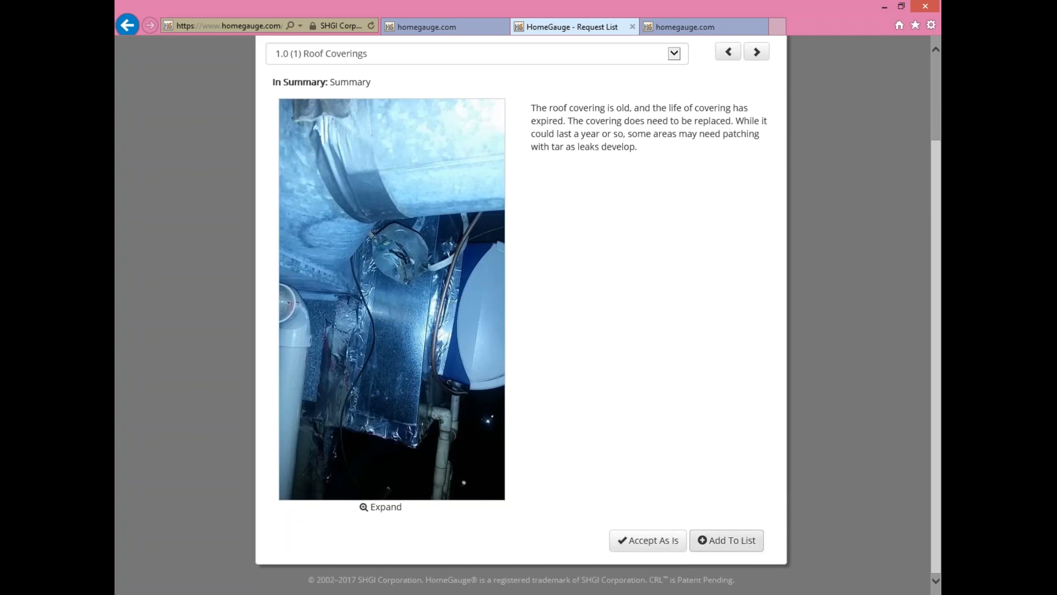
- Request a repair for the first roof coverings item with the comment 'Fix This.'
click(740, 540)
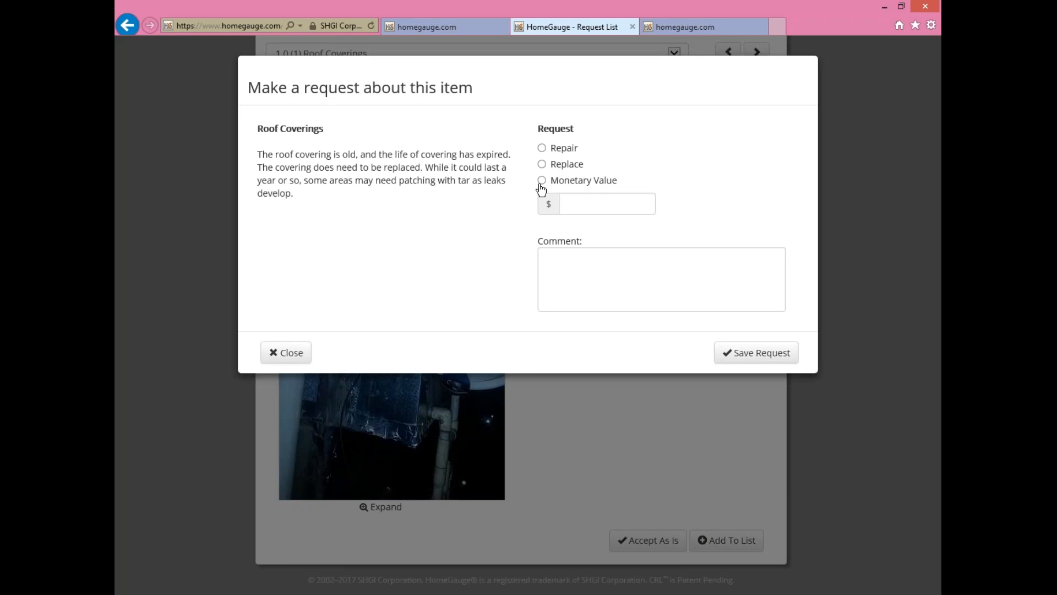
click(542, 148)
click(600, 274)
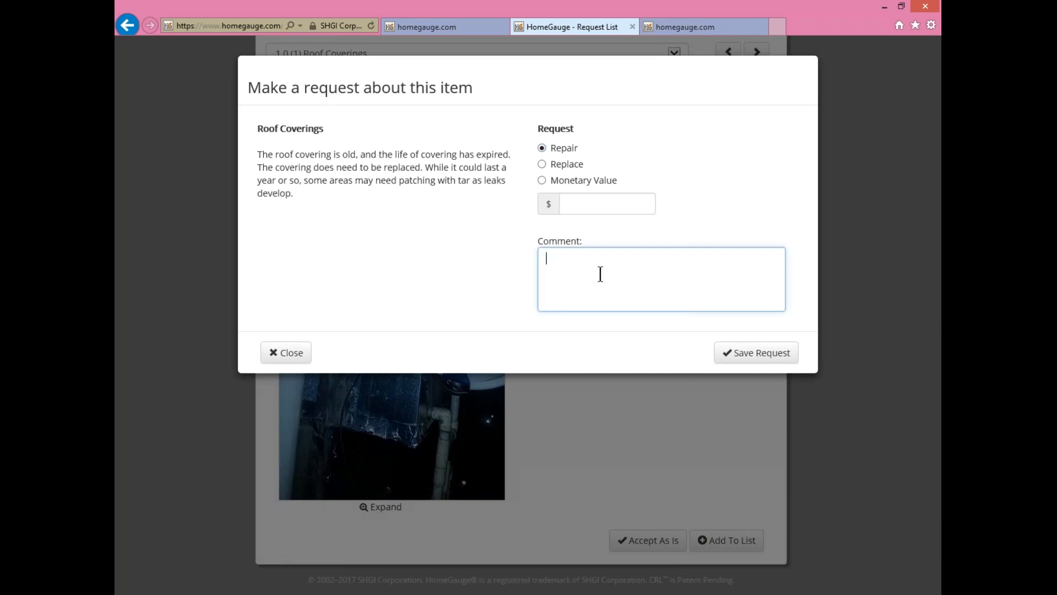
text(Fix Thias)
key(BackSpace)
key(BackSpace)
text(s.)
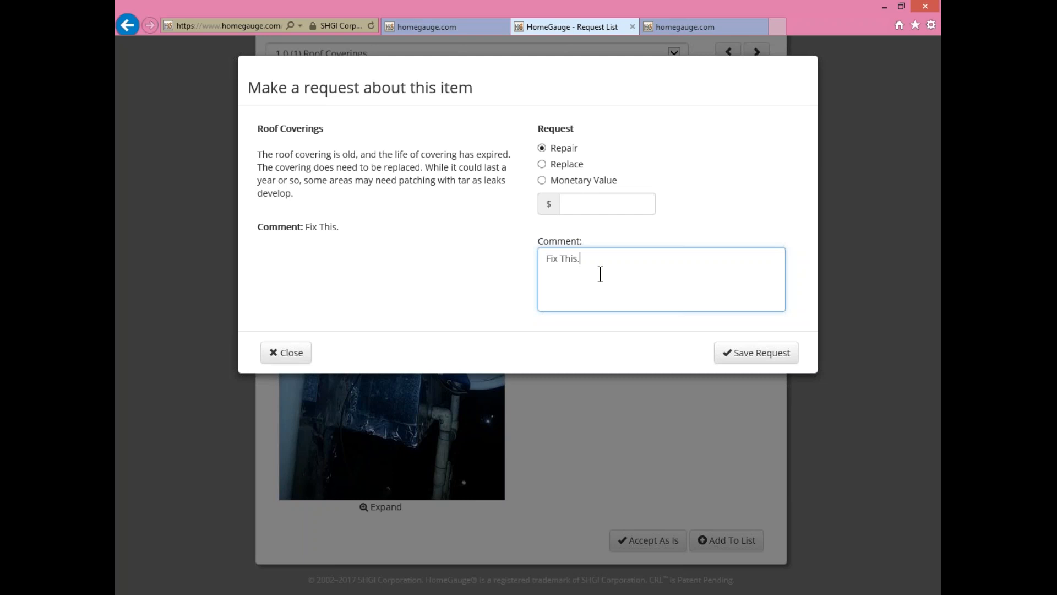
click(743, 354)
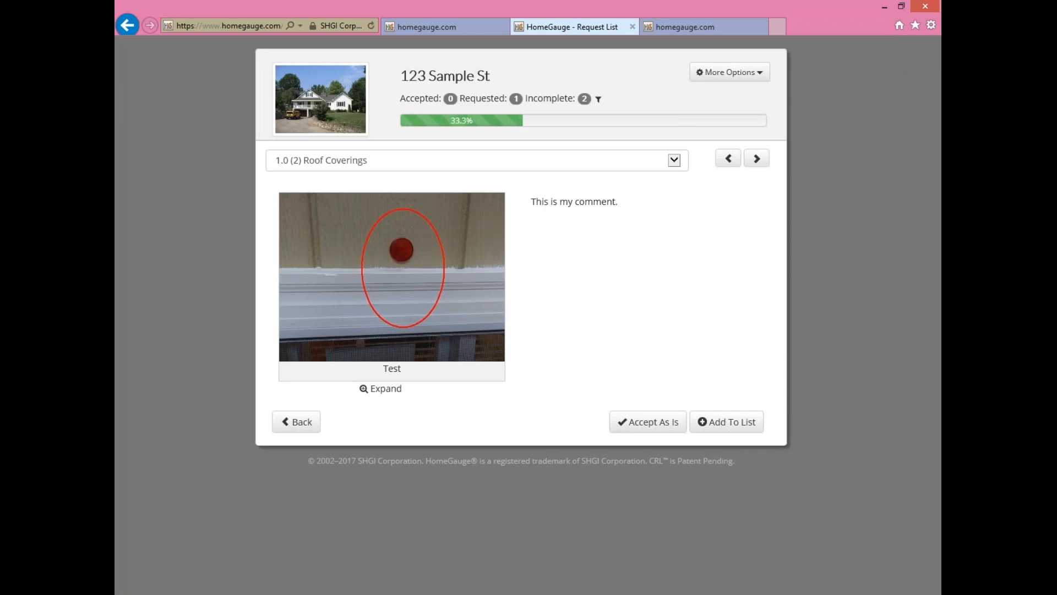
- Ask $100 for the second roof coverings item and accept Smoke Detectors as is
click(701, 421)
click(542, 180)
click(598, 204)
text(100)
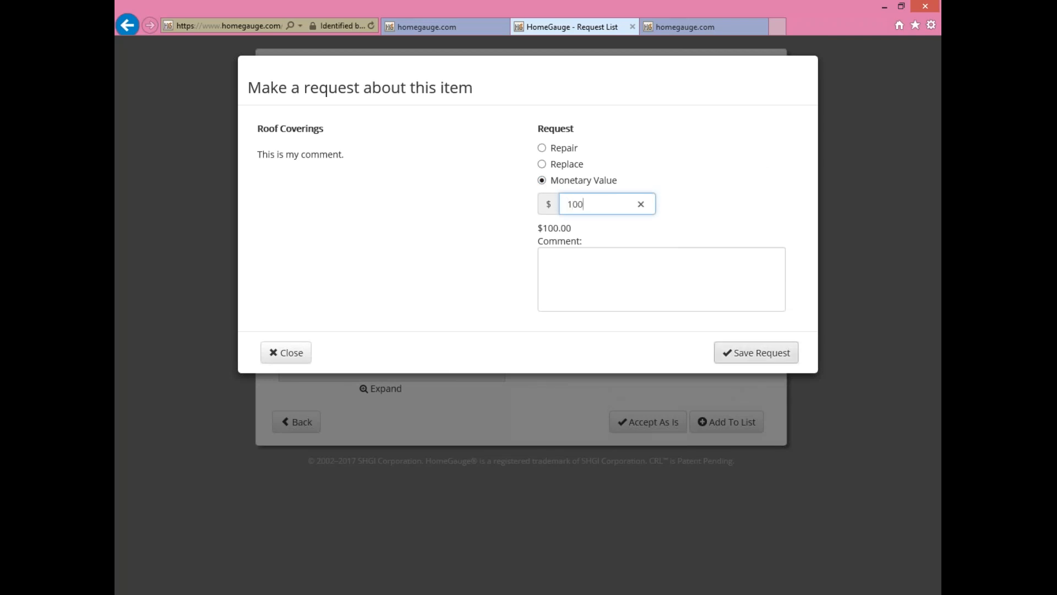
click(755, 356)
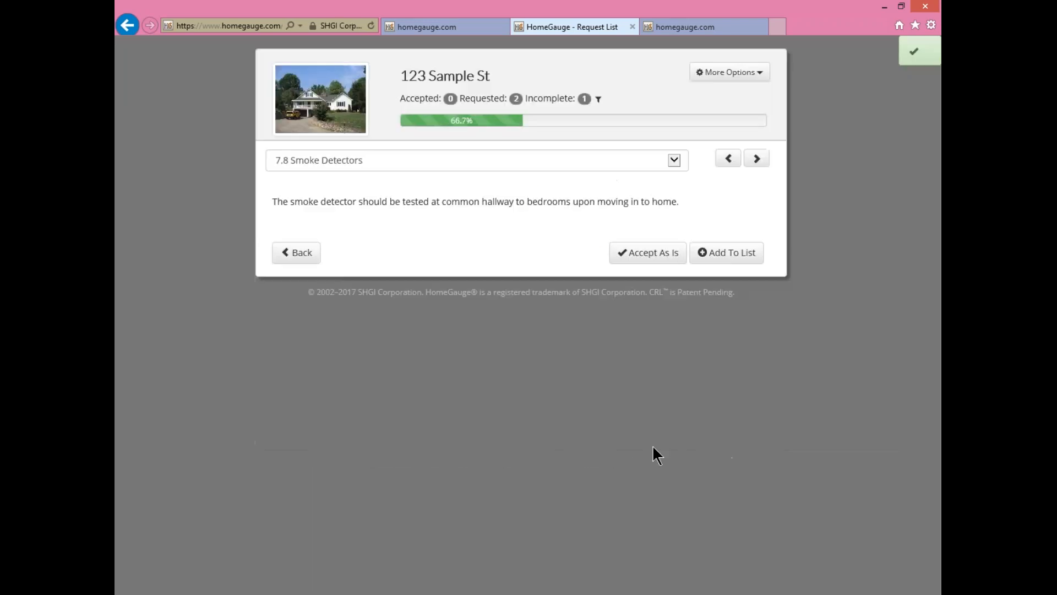
click(653, 255)
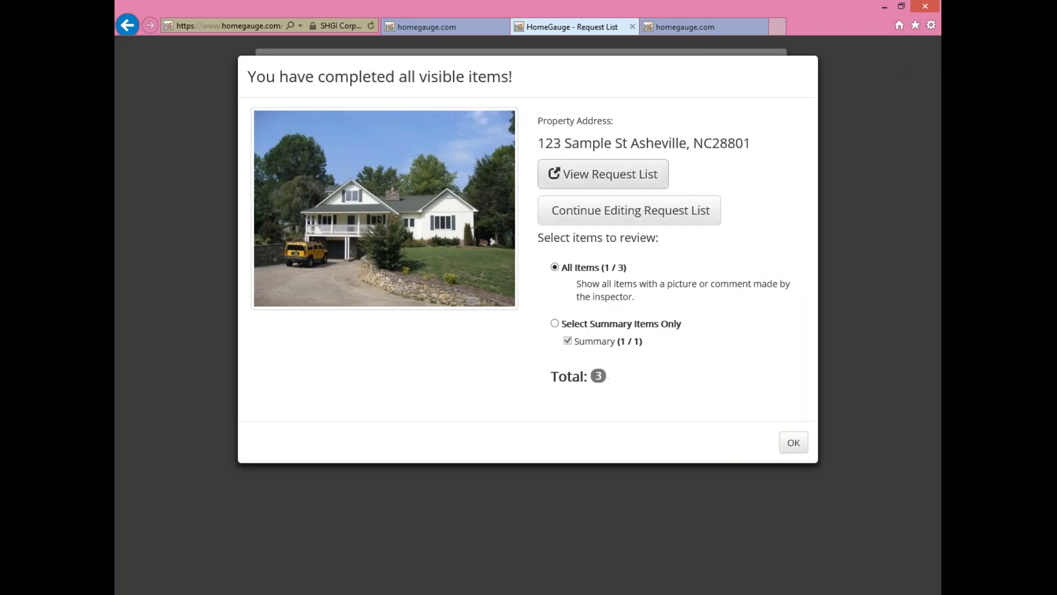
- Review the request list, download it as a PDF, and return to the customer's My Reports page
click(604, 174)
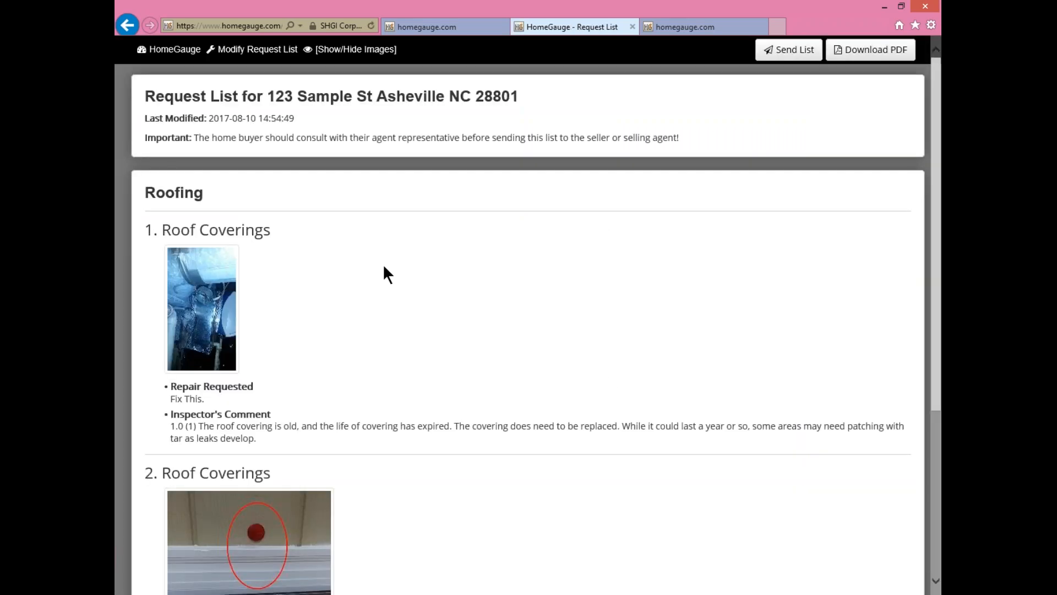
scroll(627, 298, down, 5)
scroll(627, 295, up, 5)
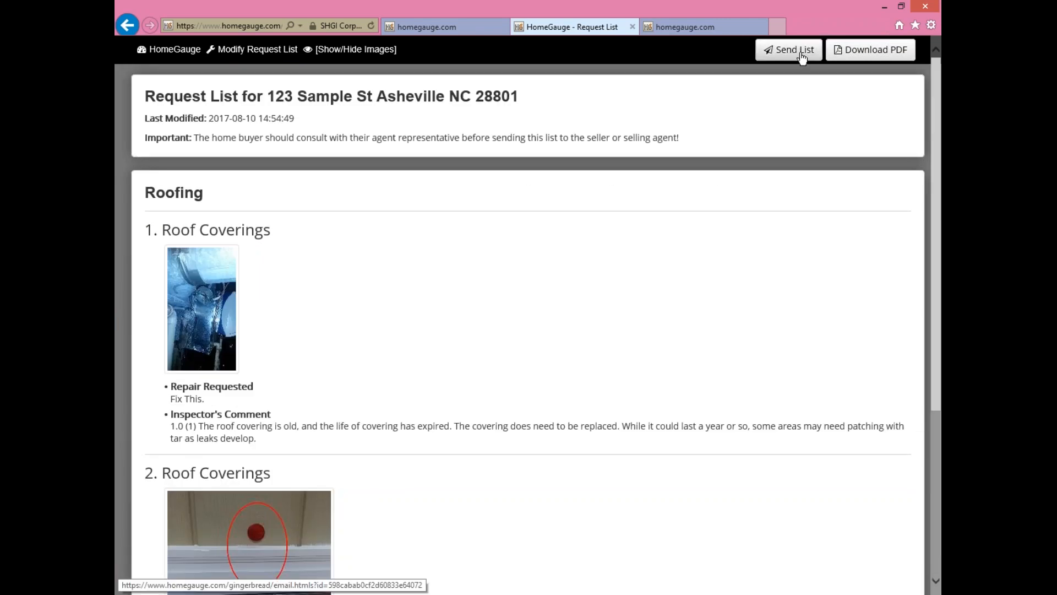
click(881, 57)
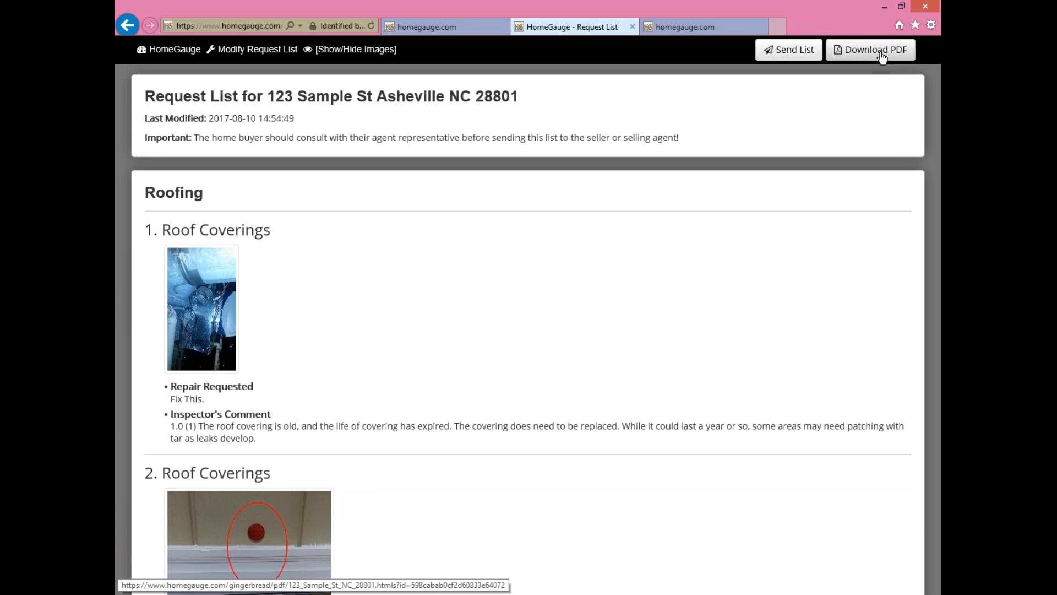
scroll(508, 219, down, 5)
scroll(510, 222, up, 5)
scroll(510, 222, down, 5)
scroll(511, 222, up, 5)
scroll(502, 223, down, 5)
scroll(501, 225, up, 5)
scroll(502, 225, down, 5)
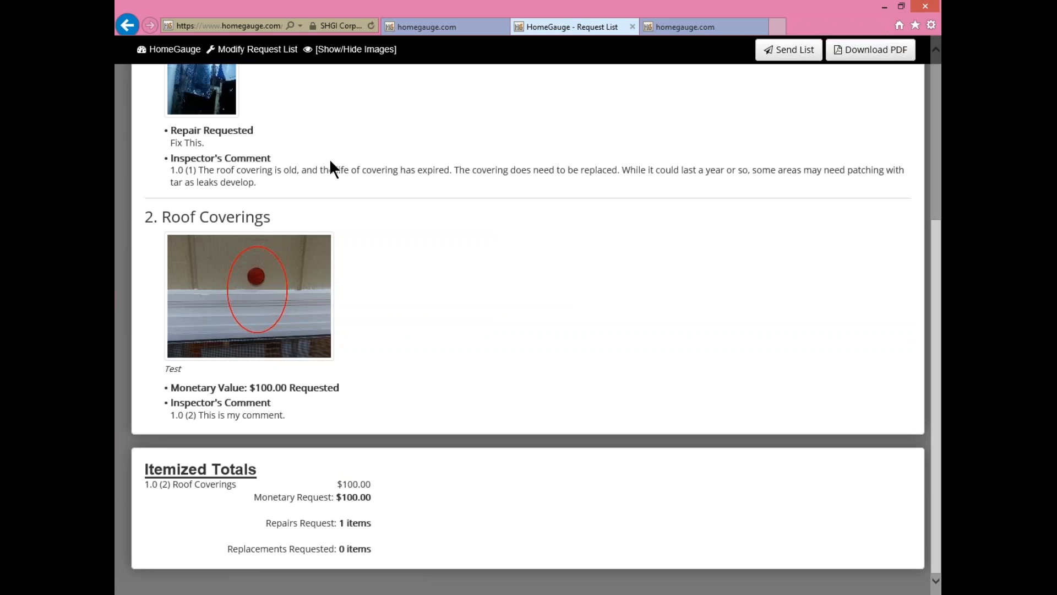
click(166, 49)
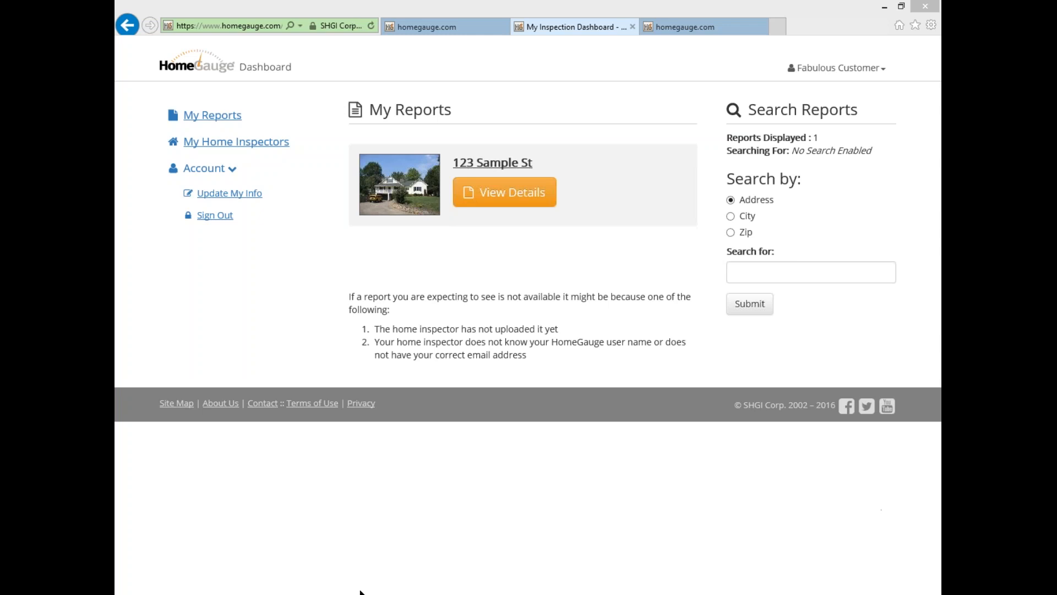
- Launch HomeGauge5 and start printing the report without the Full Report document
right_click(309, 593)
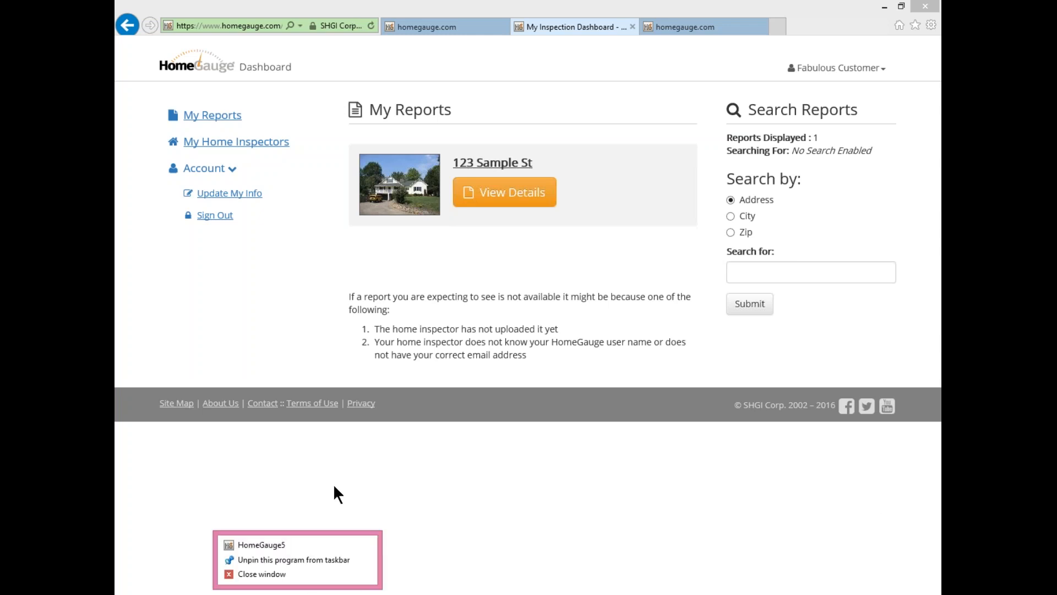
click(272, 544)
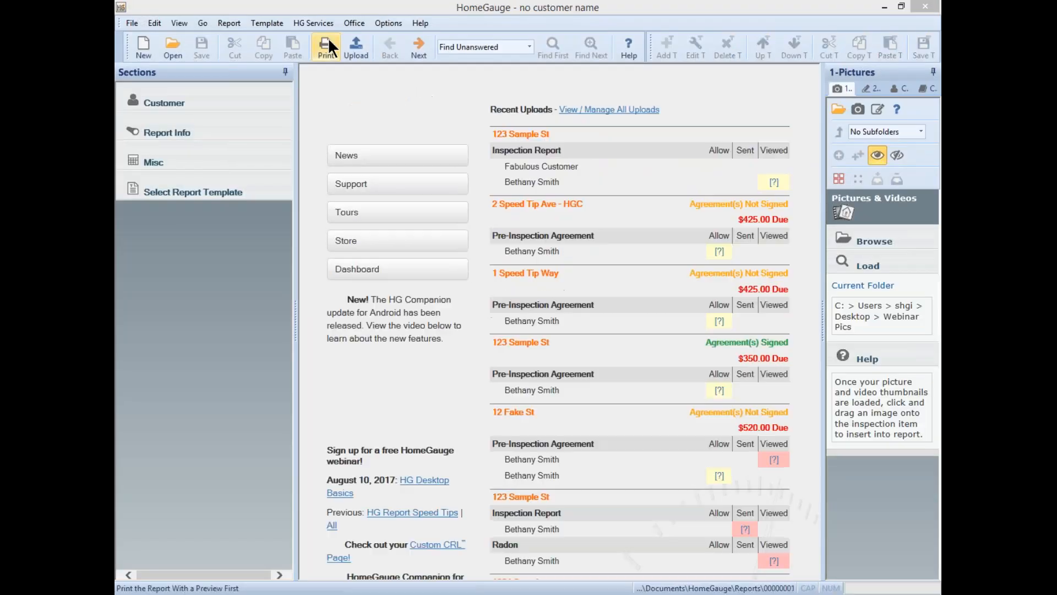
click(329, 38)
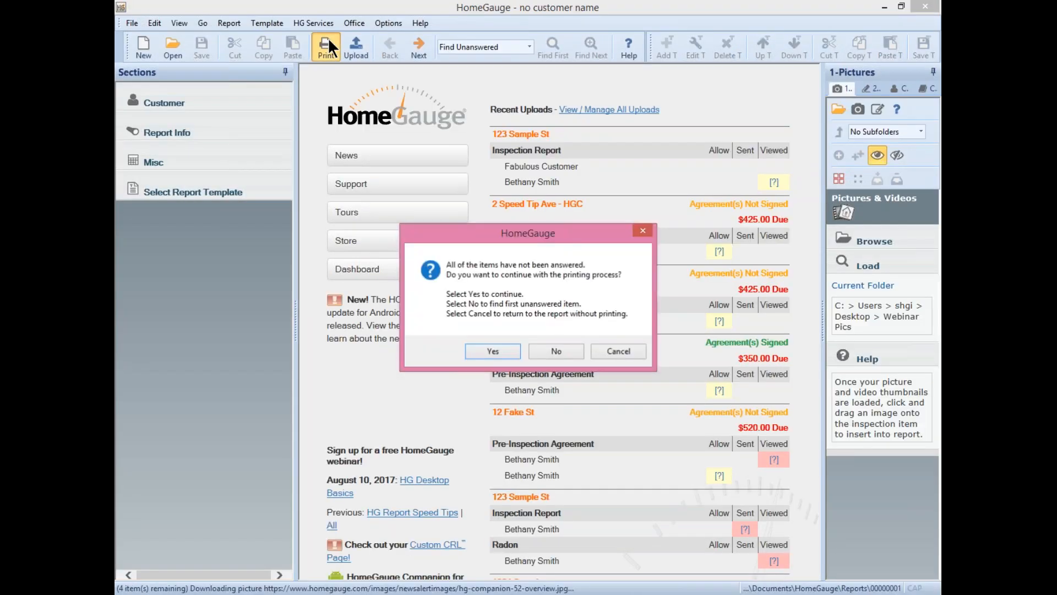
click(475, 346)
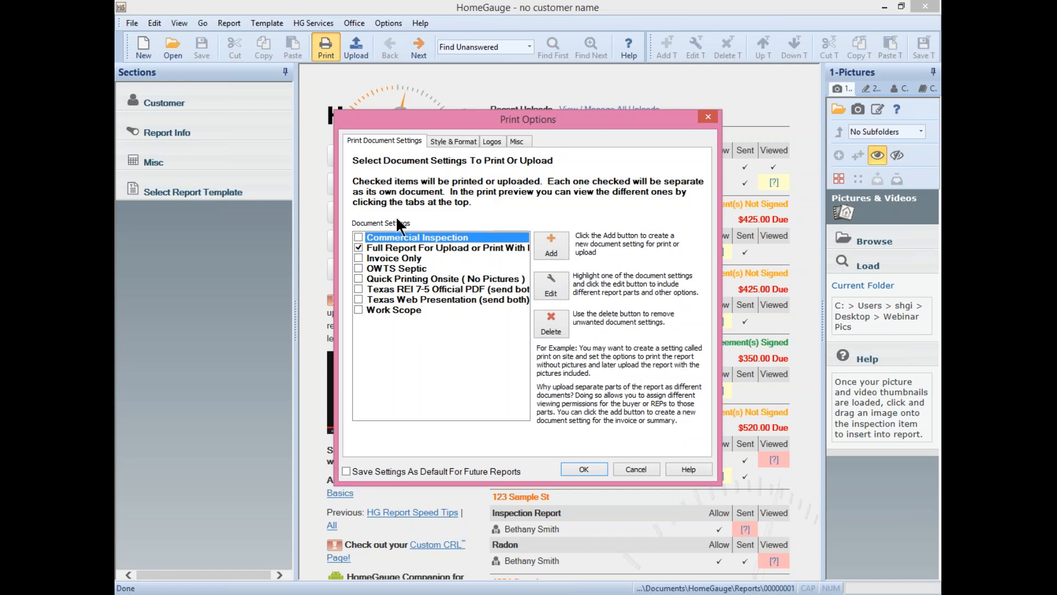
click(356, 245)
- Create an 'Agreement' print setting with upload type Agreement and the summary excluded
click(565, 246)
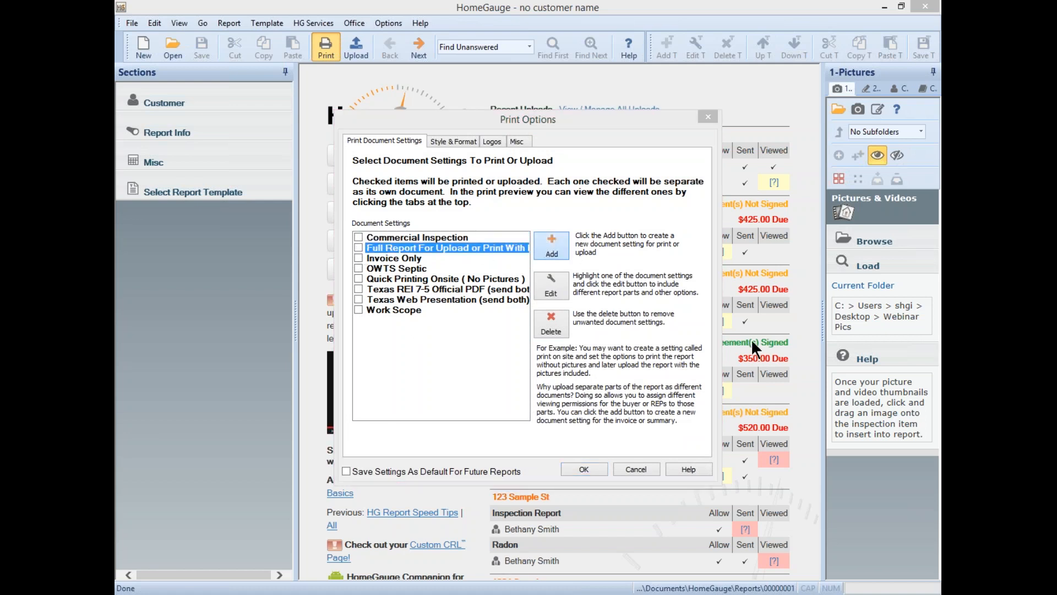
text(Agreement)
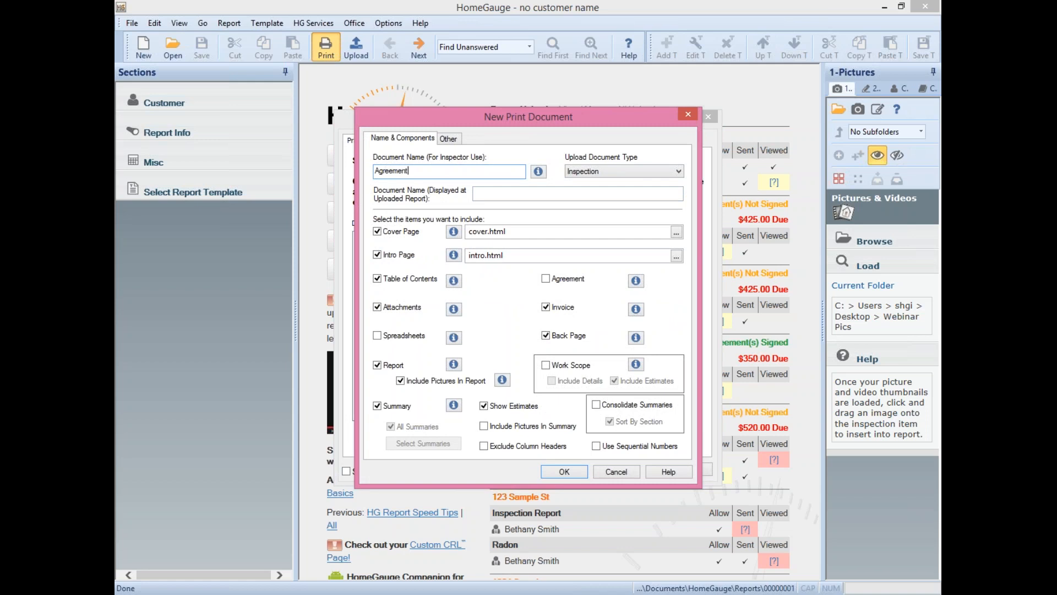
click(504, 190)
text(Agreement)
click(622, 170)
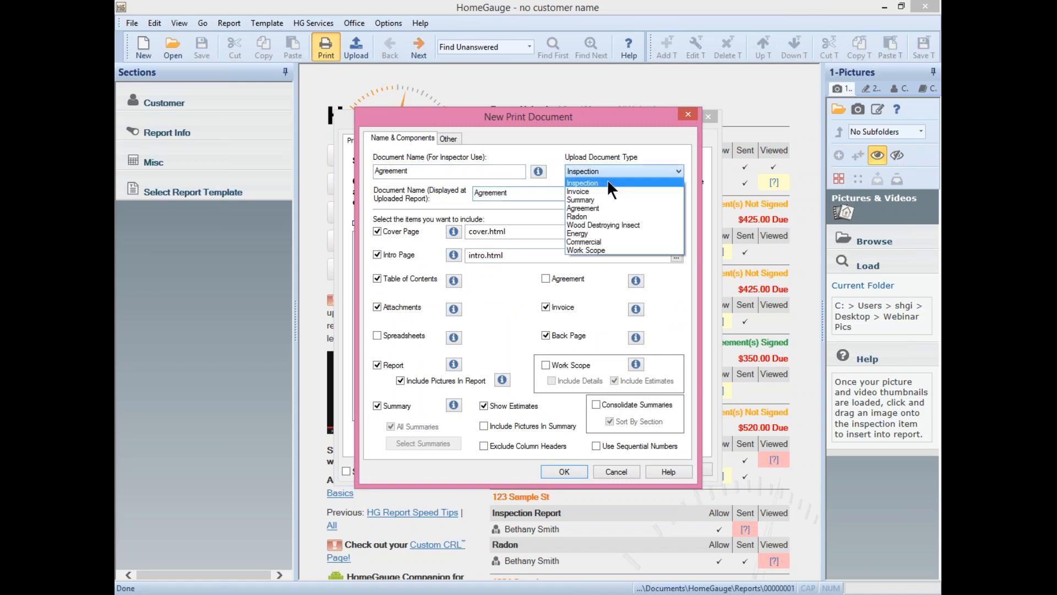
click(583, 208)
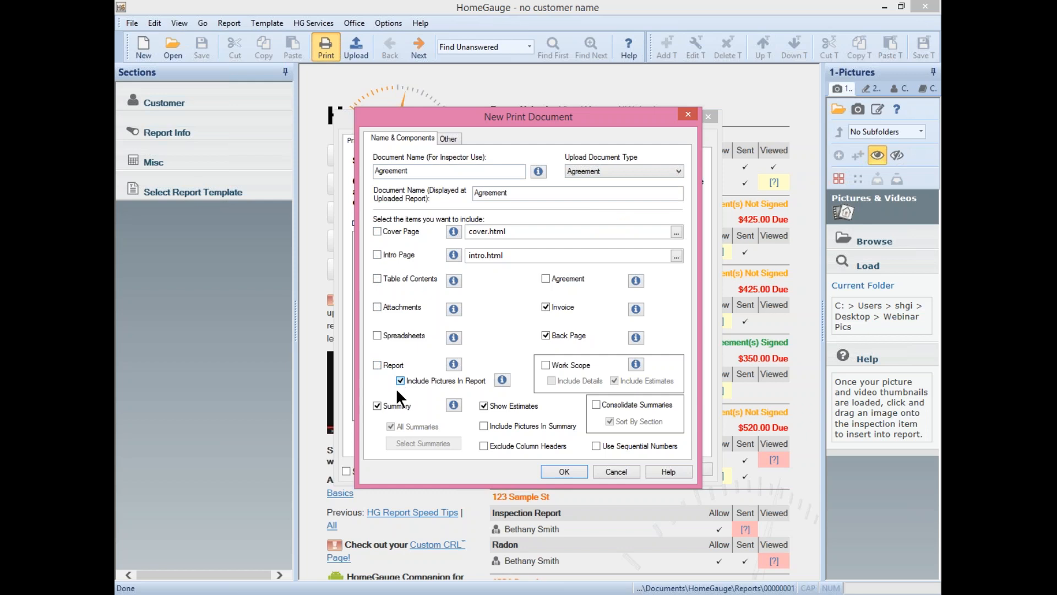
click(377, 406)
click(564, 472)
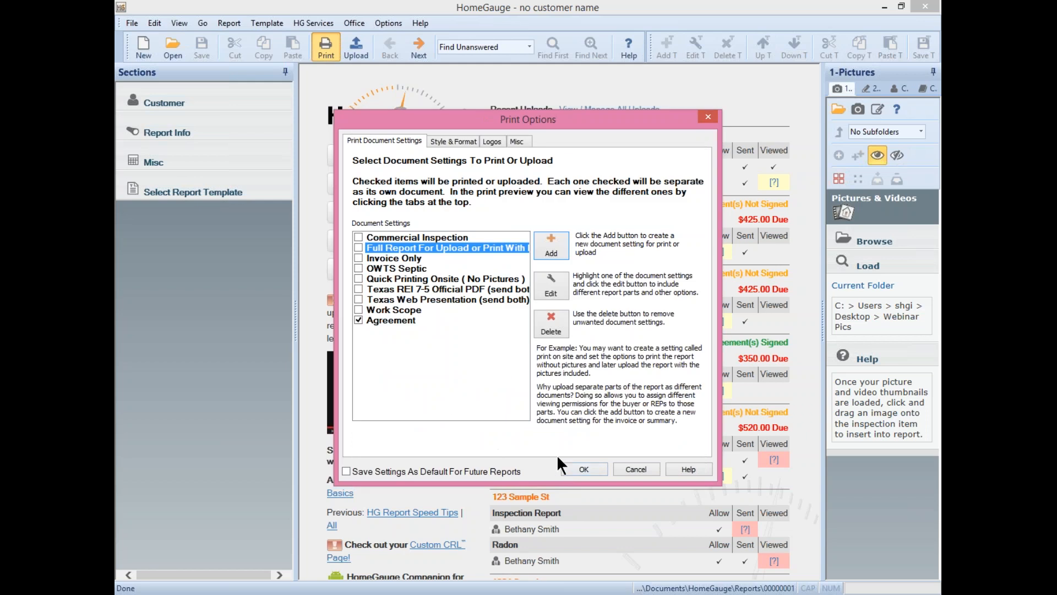
click(638, 469)
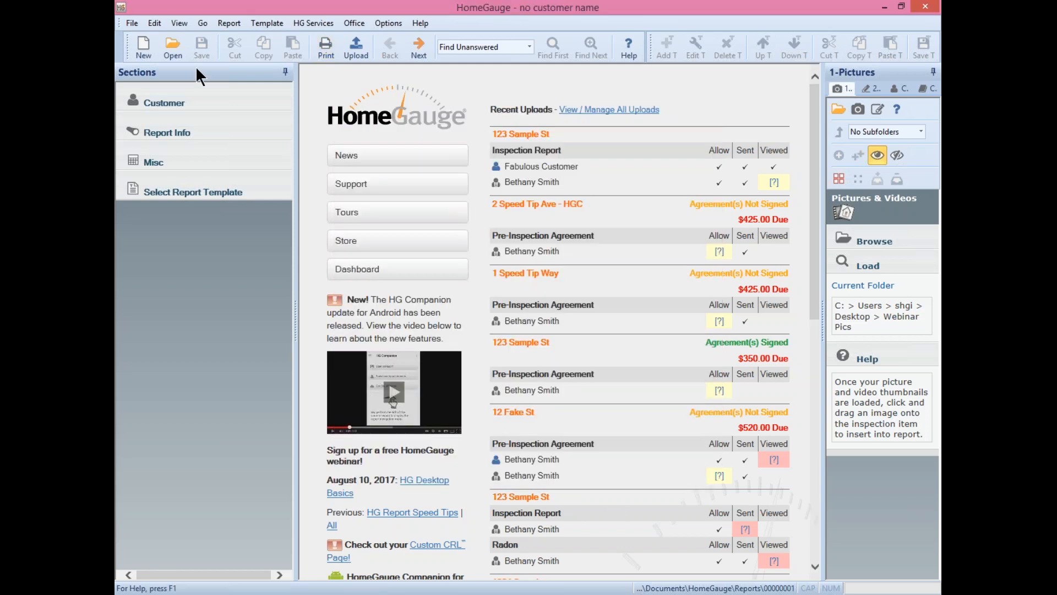
- Bring up the already open 123 Sample St report window
click(173, 48)
click(335, 141)
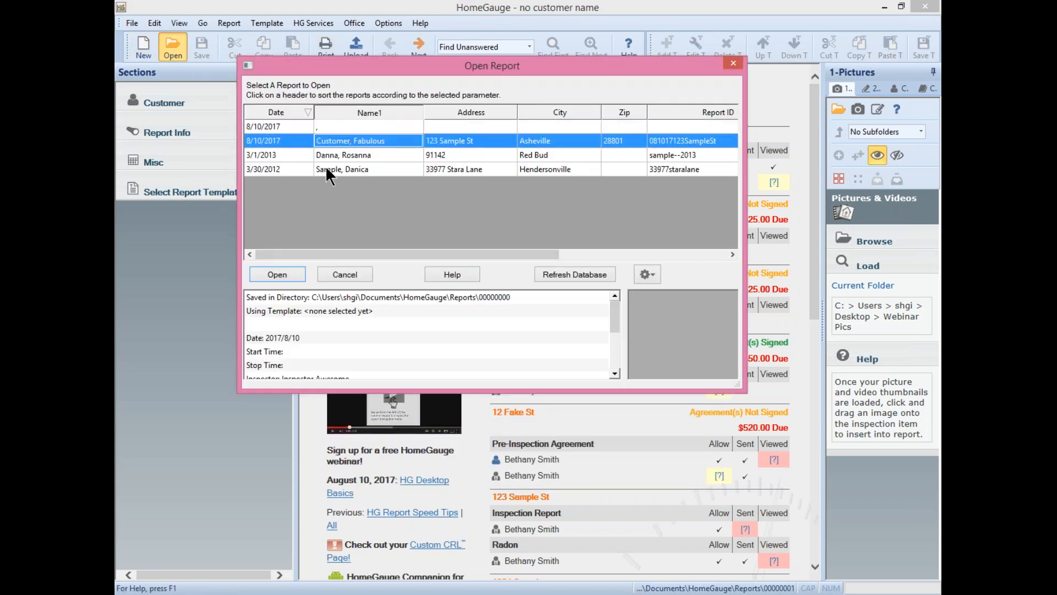
click(269, 272)
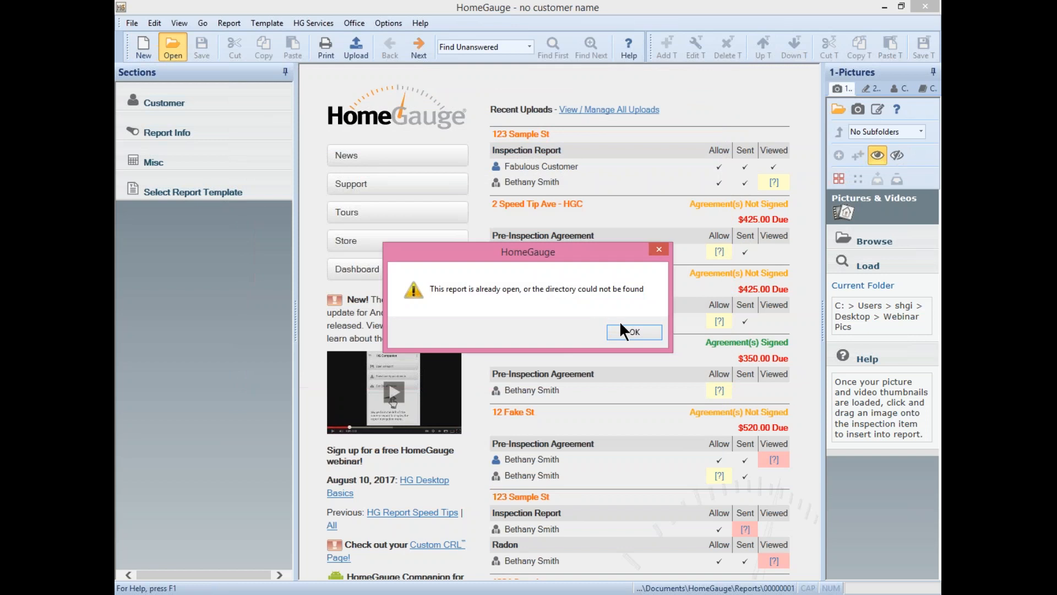
click(634, 331)
mouse_move(298, 593)
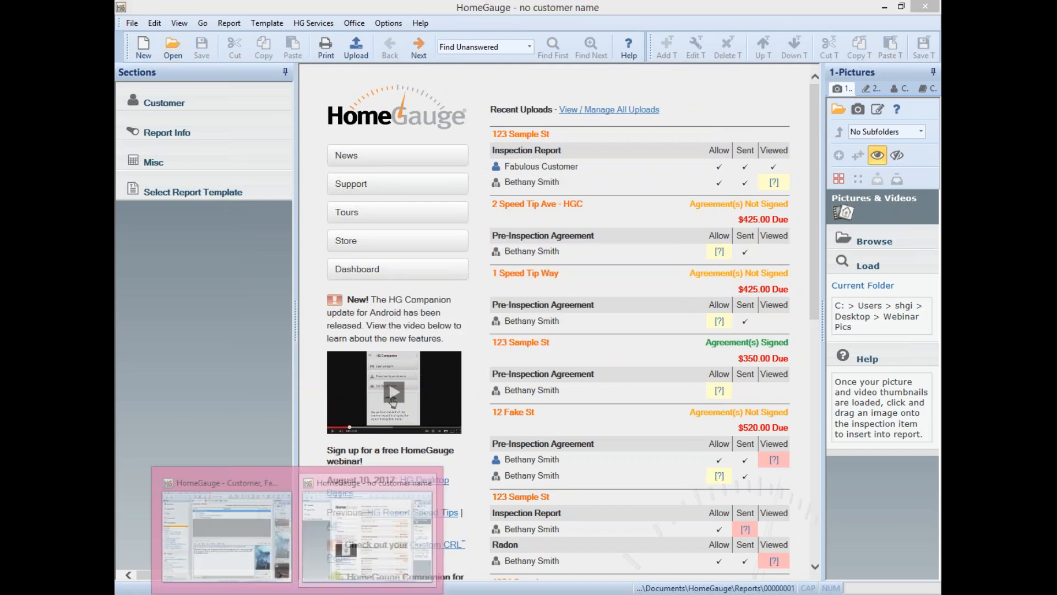
click(248, 514)
- Upload the report with only Agreement checked, skipping the customer user name
click(314, 48)
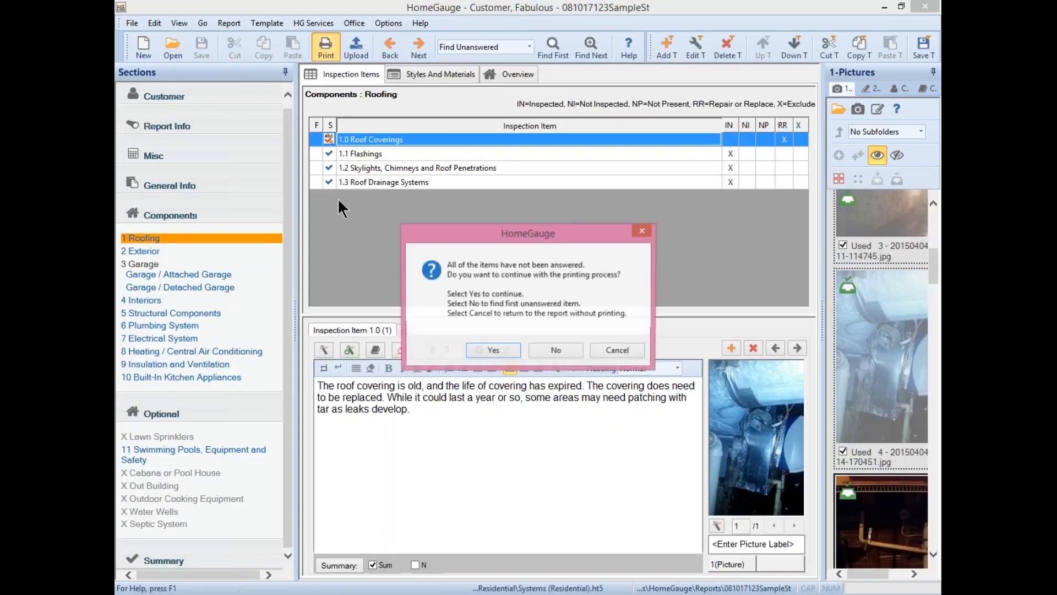
click(497, 352)
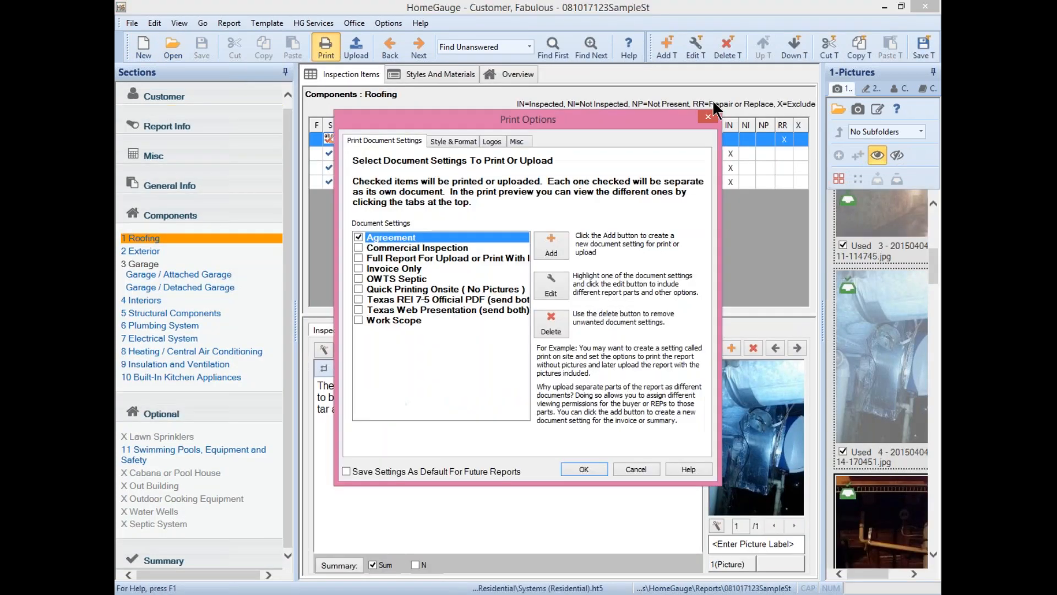
click(708, 116)
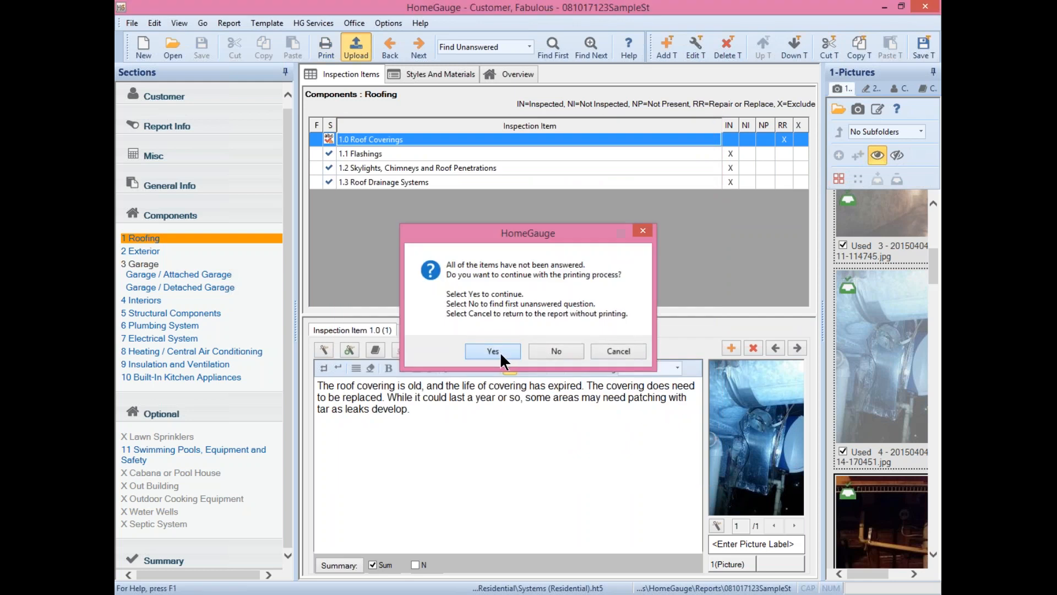
click(500, 352)
click(639, 336)
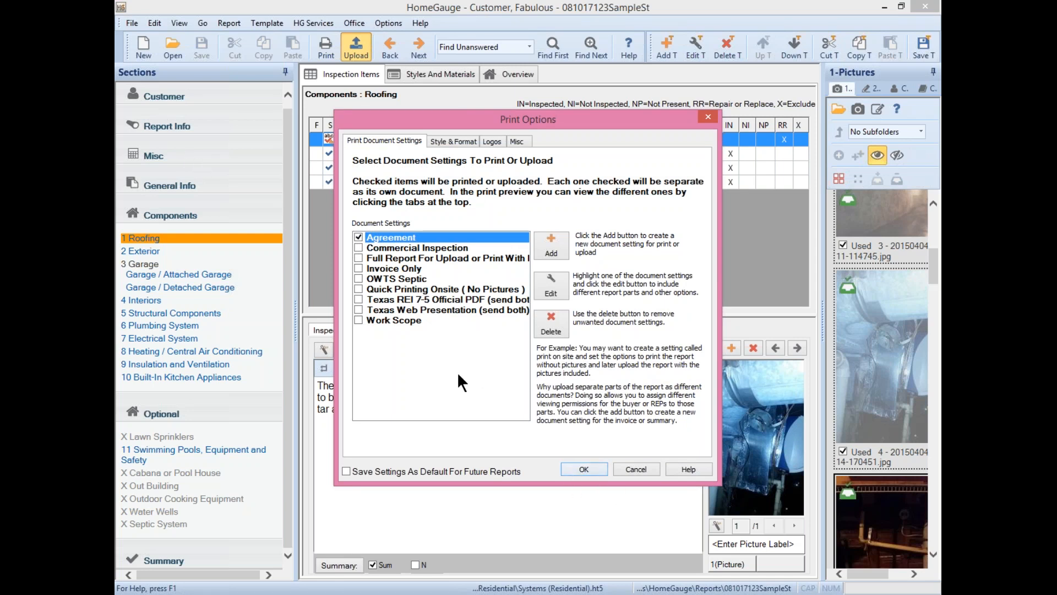
click(583, 467)
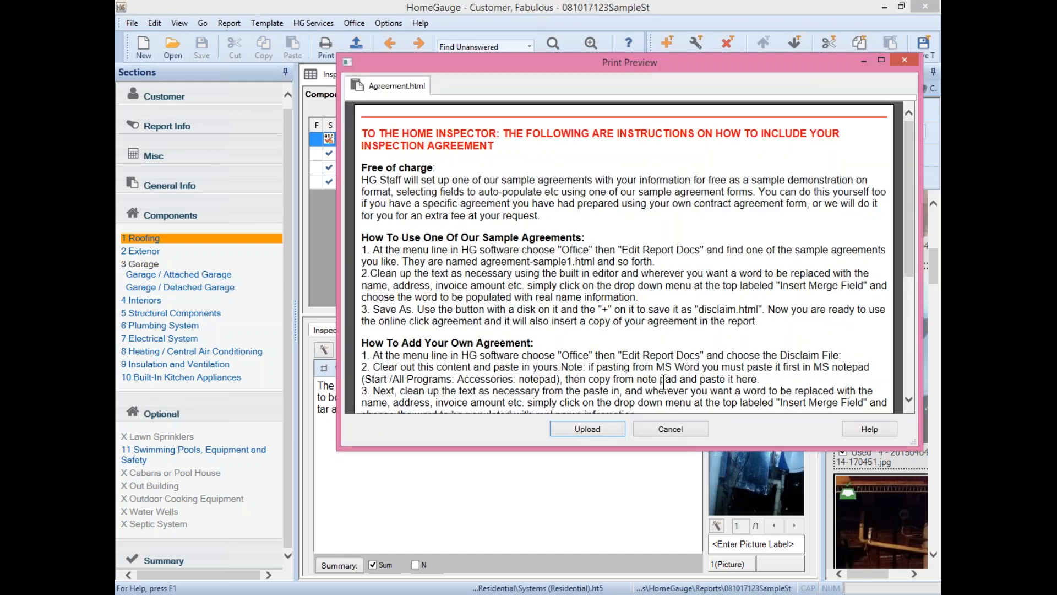
- Upload the previewed Agreement.html to the website, then close the browser dashboard
scroll(587, 265, down, 1)
scroll(624, 257, down, 4)
scroll(624, 257, up, 5)
scroll(645, 238, down, 5)
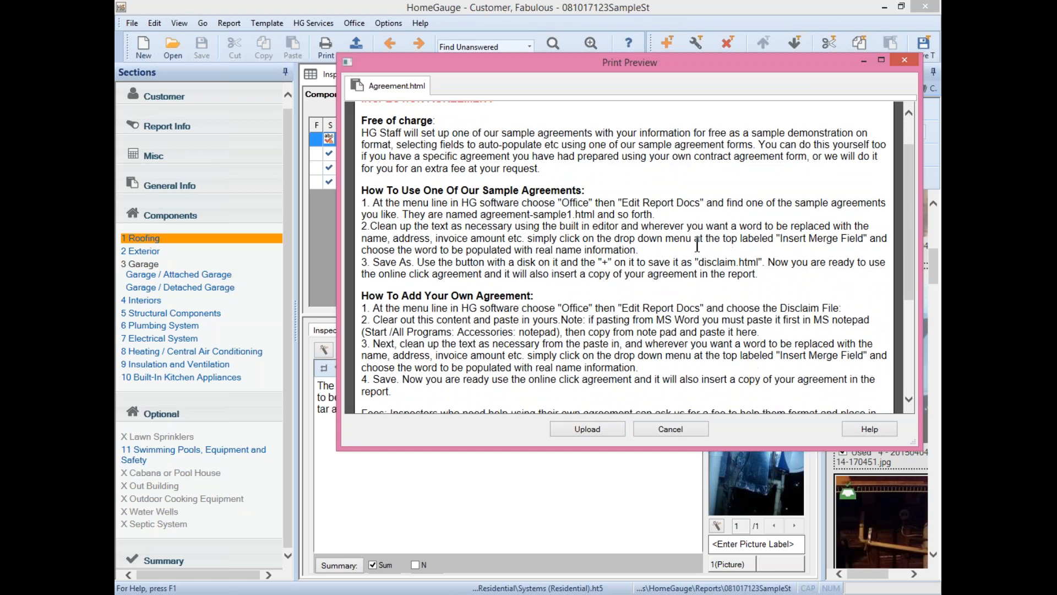
scroll(707, 250, up, 5)
scroll(707, 250, down, 5)
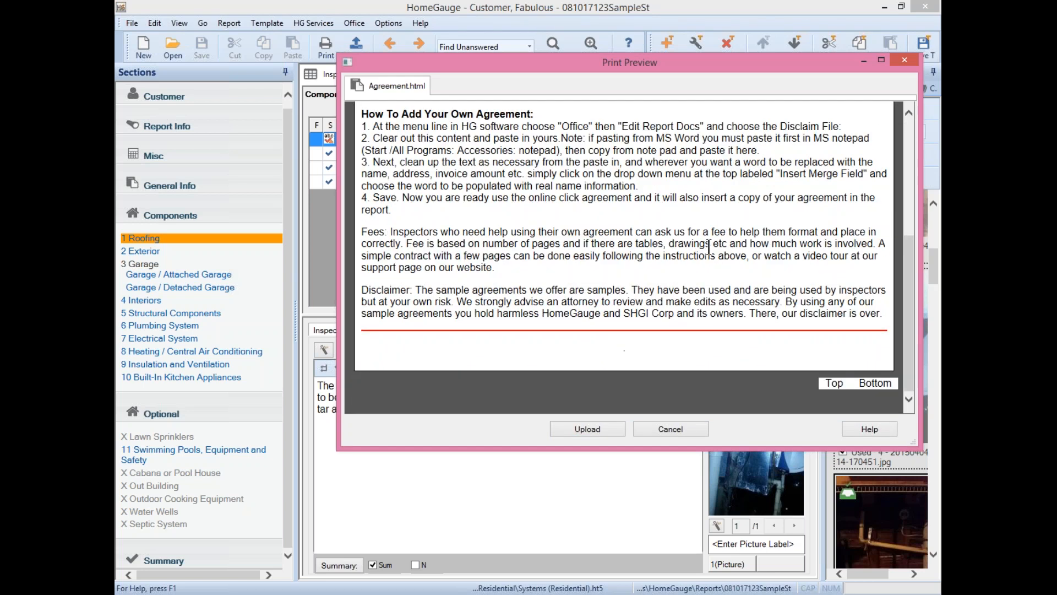
scroll(709, 248, up, 5)
scroll(605, 253, down, 3)
scroll(529, 262, up, 3)
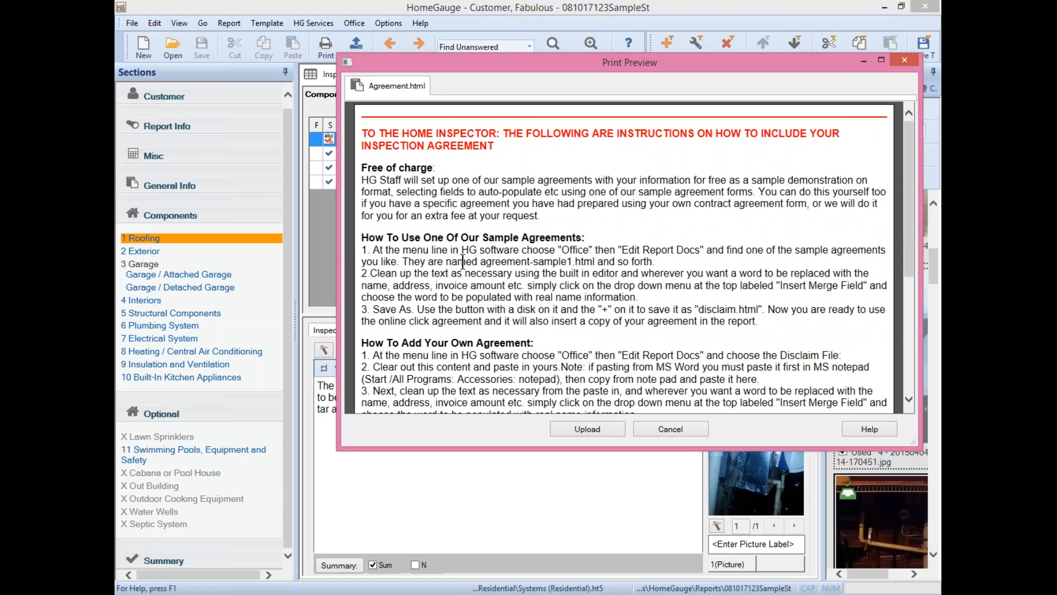
click(575, 430)
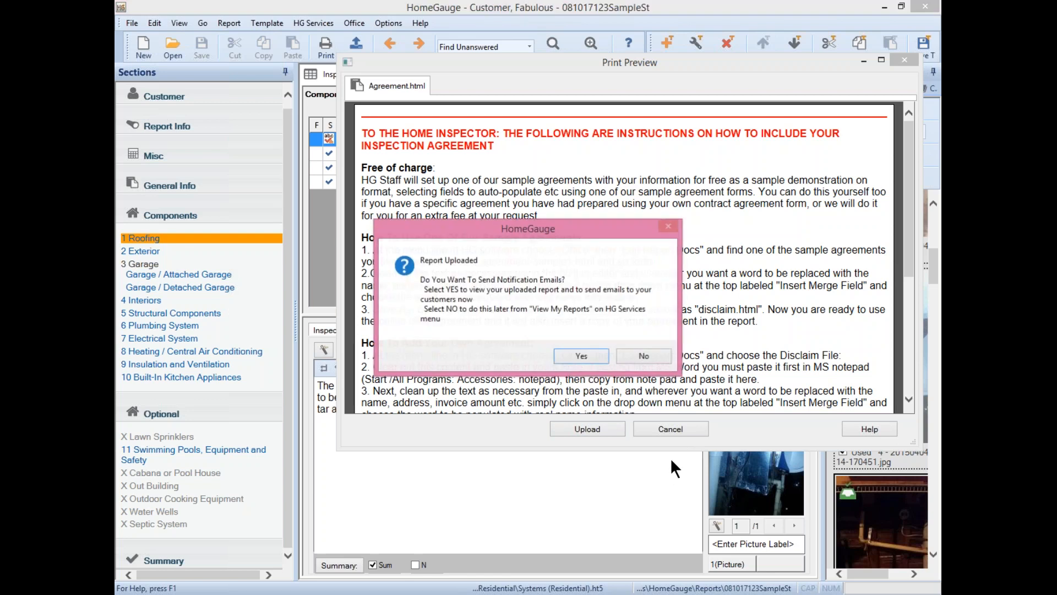
click(573, 358)
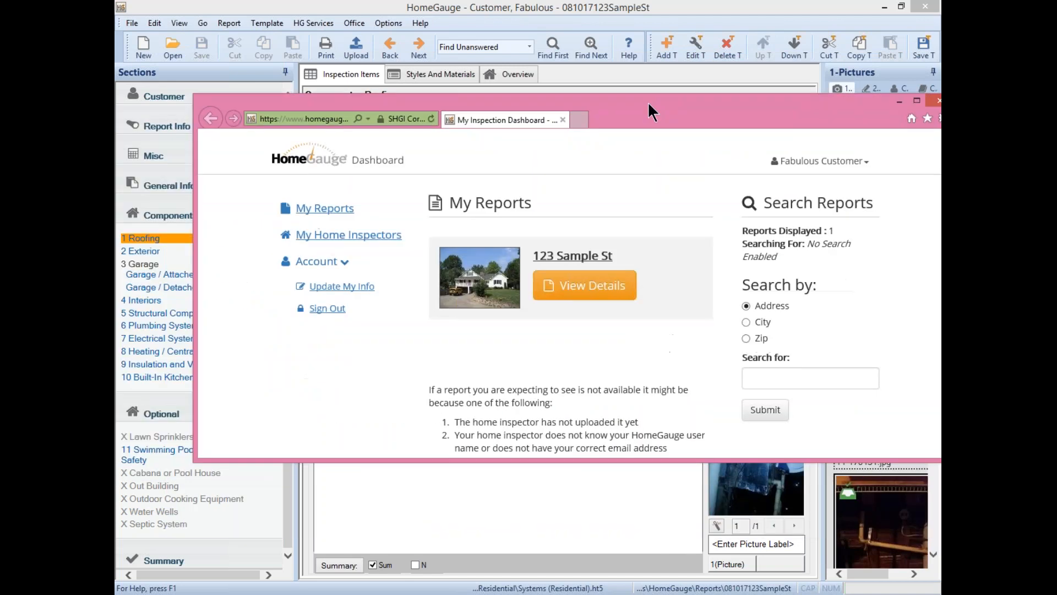
click(894, 100)
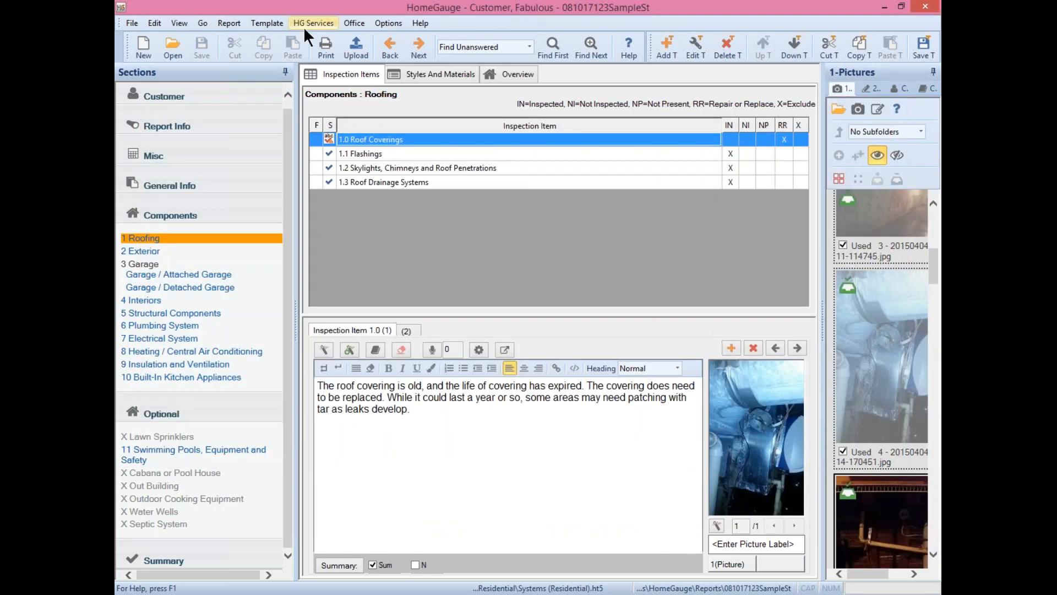
- Open My HomeGauge Dashboard and sign out the logged-in customer
click(329, 22)
click(385, 276)
click(766, 163)
click(751, 233)
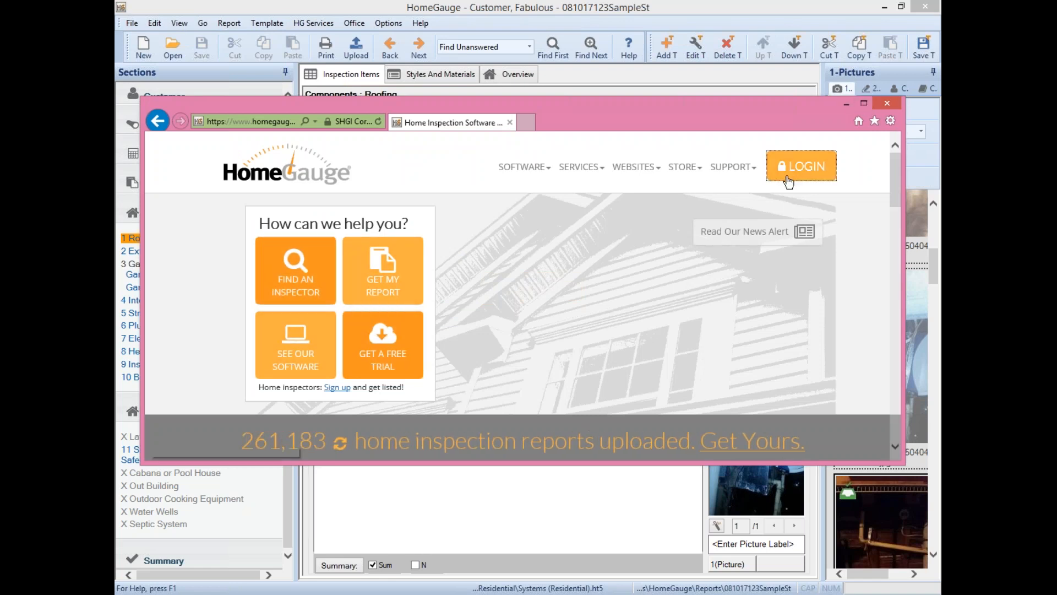
click(864, 103)
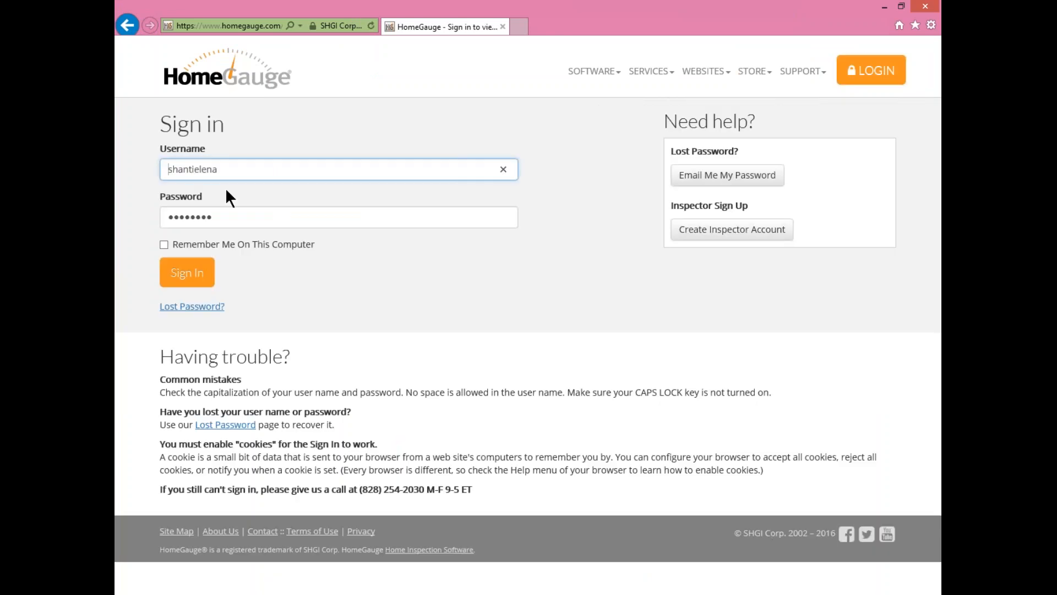
- Sign in to the dashboard with the inspector's username and password
drag(227, 171, 124, 161)
text(inspectoras)
key(BackSpace)
text(wesome)
key(Tab)
text(•••••••••)
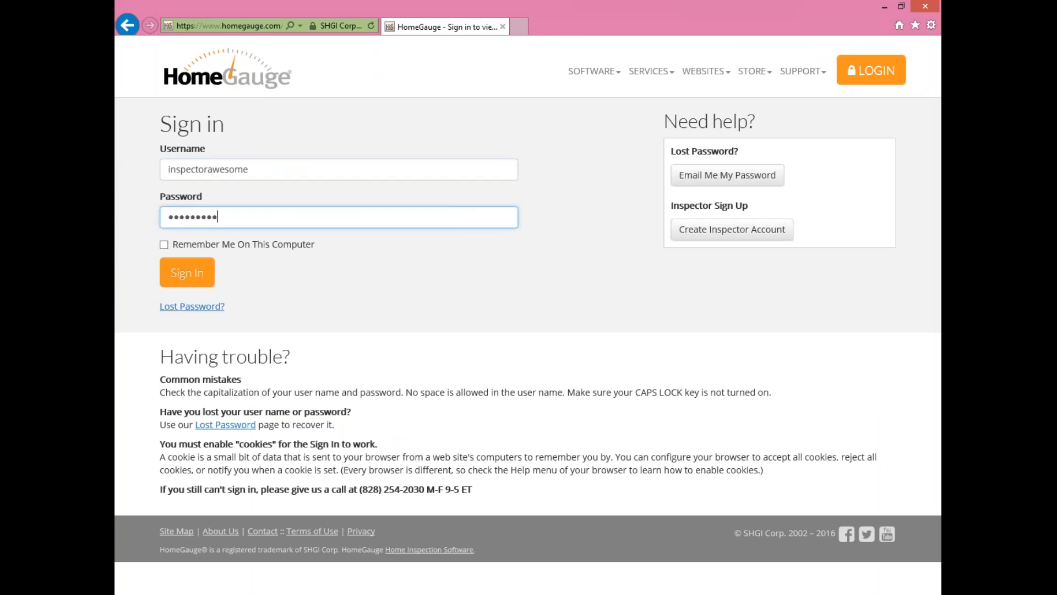
key(Return)
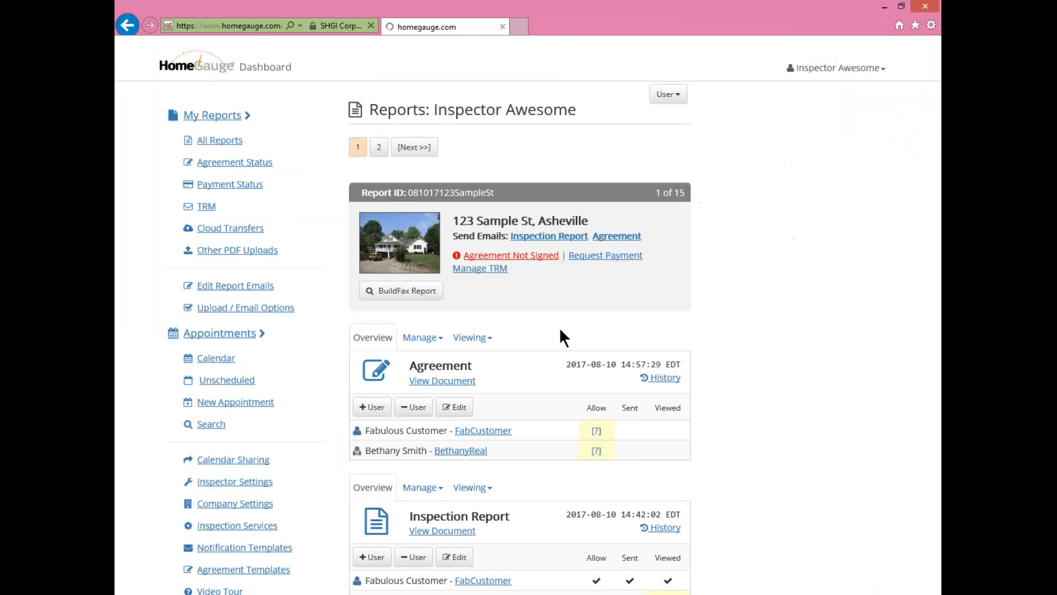
- Review the 123 Sample St report's unsigned agreement, then sign the inspector out
scroll(706, 236, down, 5)
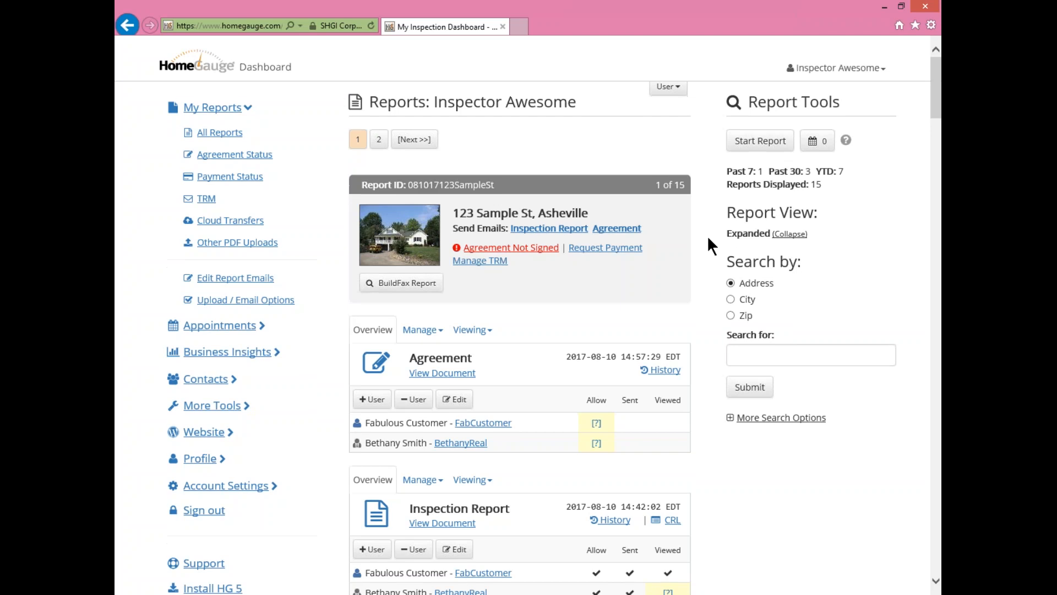
scroll(707, 235, up, 5)
scroll(546, 369, down, 3)
scroll(511, 416, up, 2)
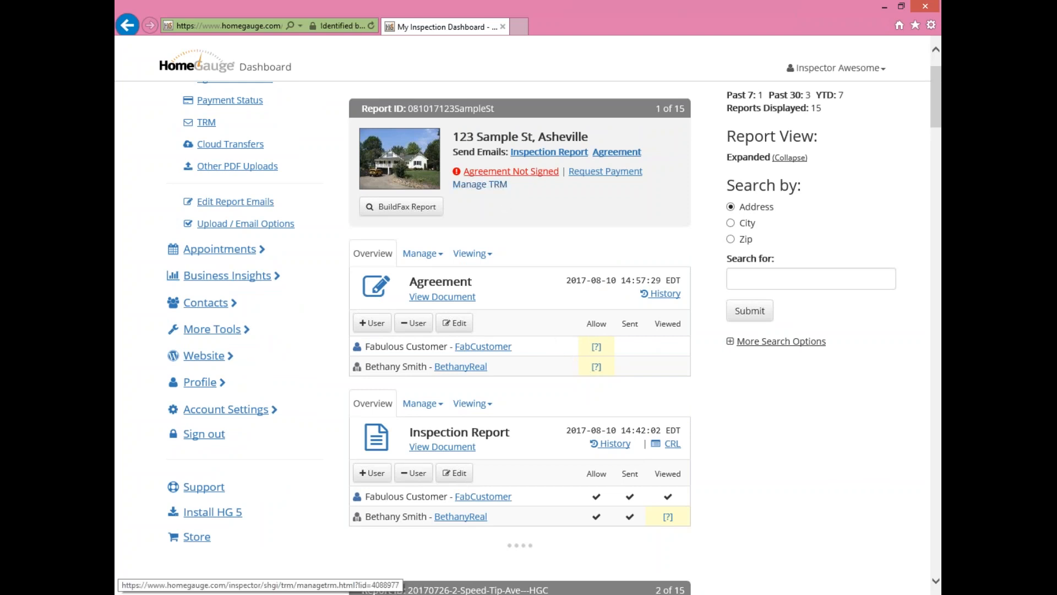
click(836, 68)
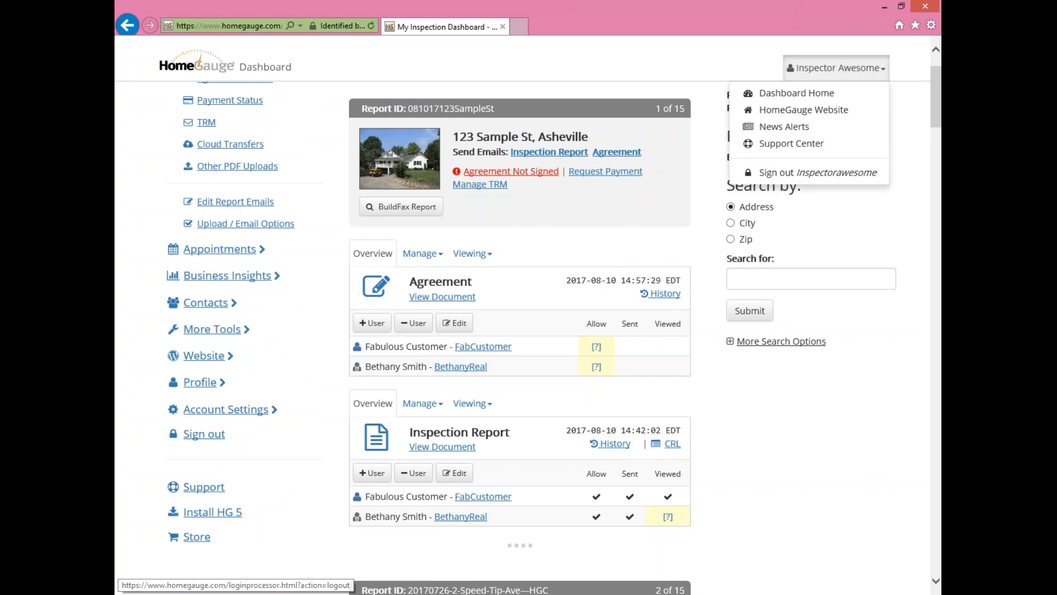
click(809, 174)
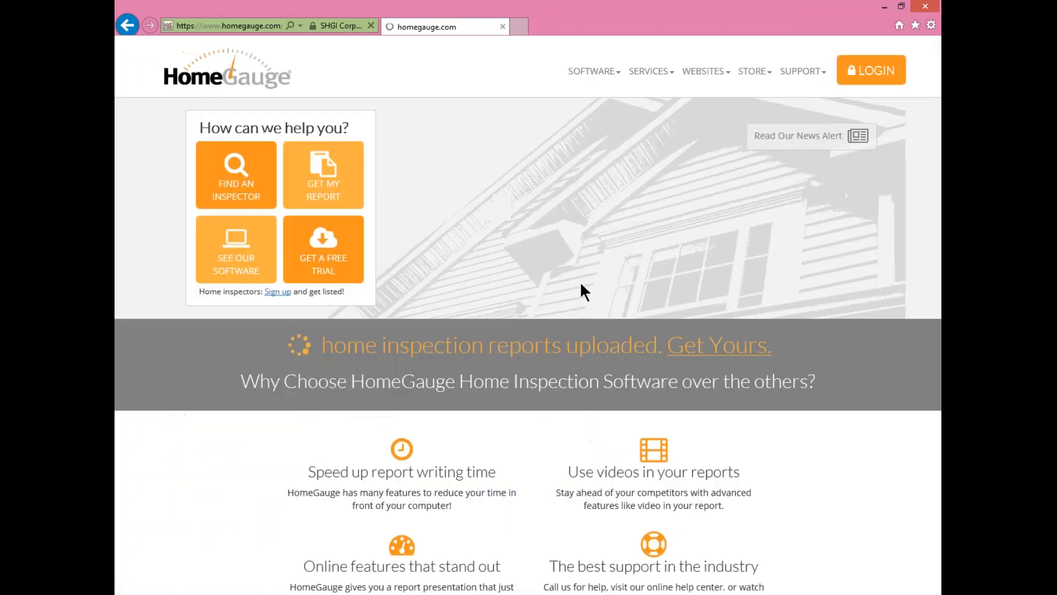
- Sign in to the dashboard with the customer's username and password
click(871, 70)
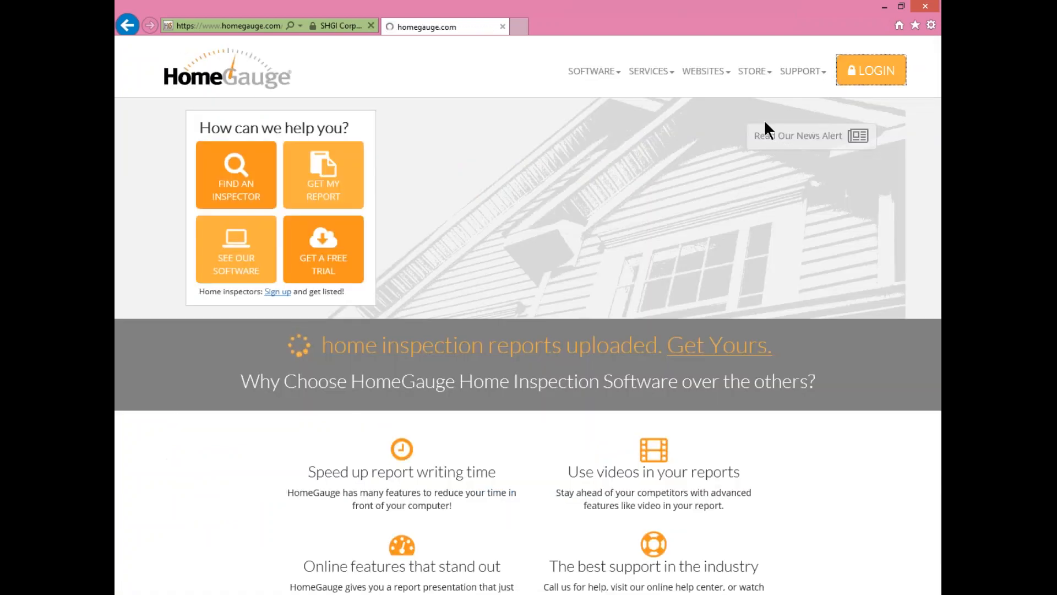
drag(242, 173, 124, 177)
text(fabc)
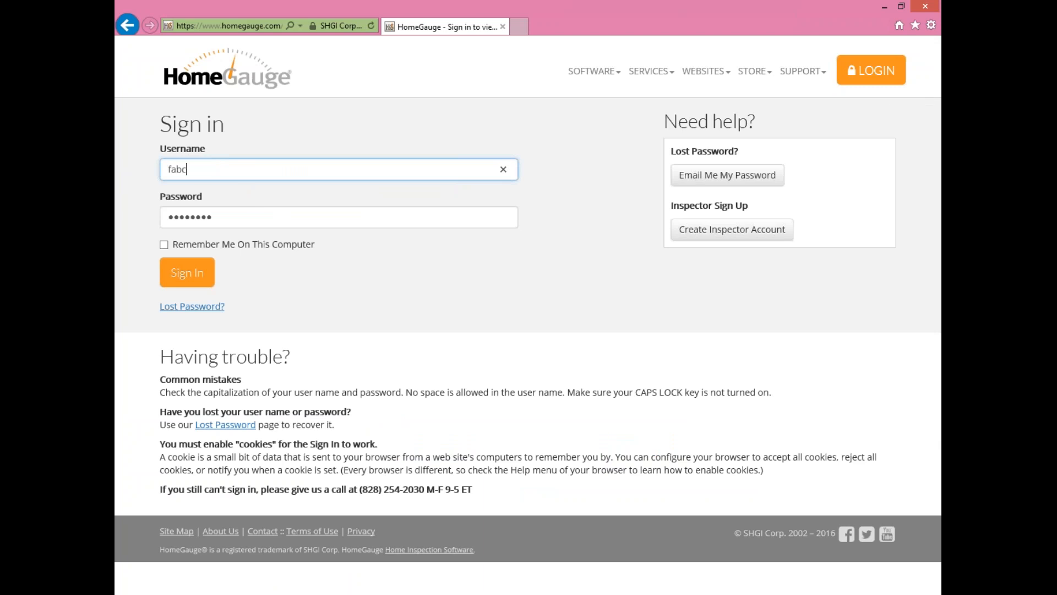
text(astomer)
key(Tab)
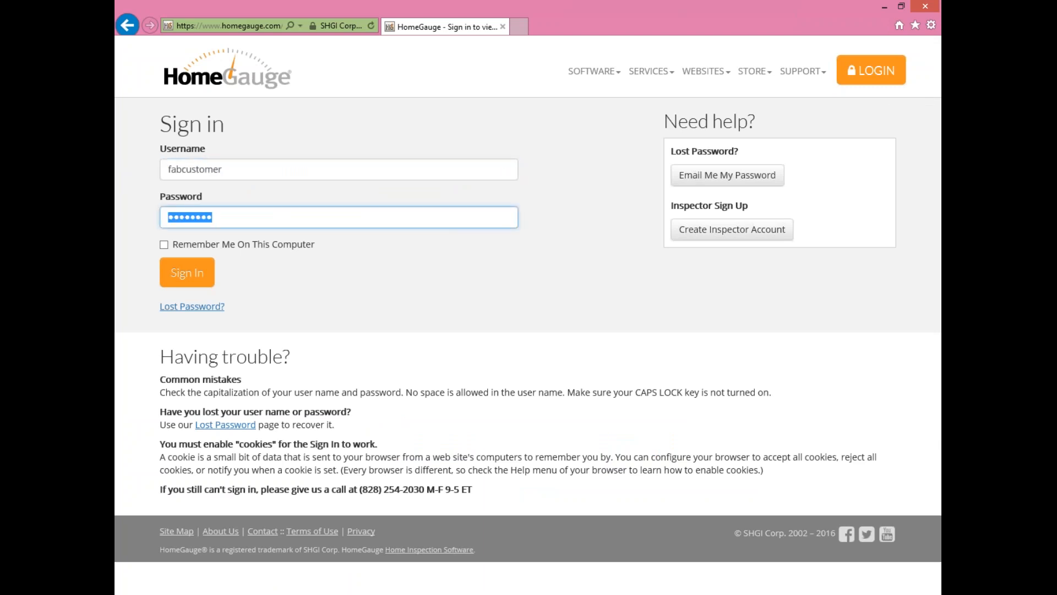
text(•••••••••)
key(Return)
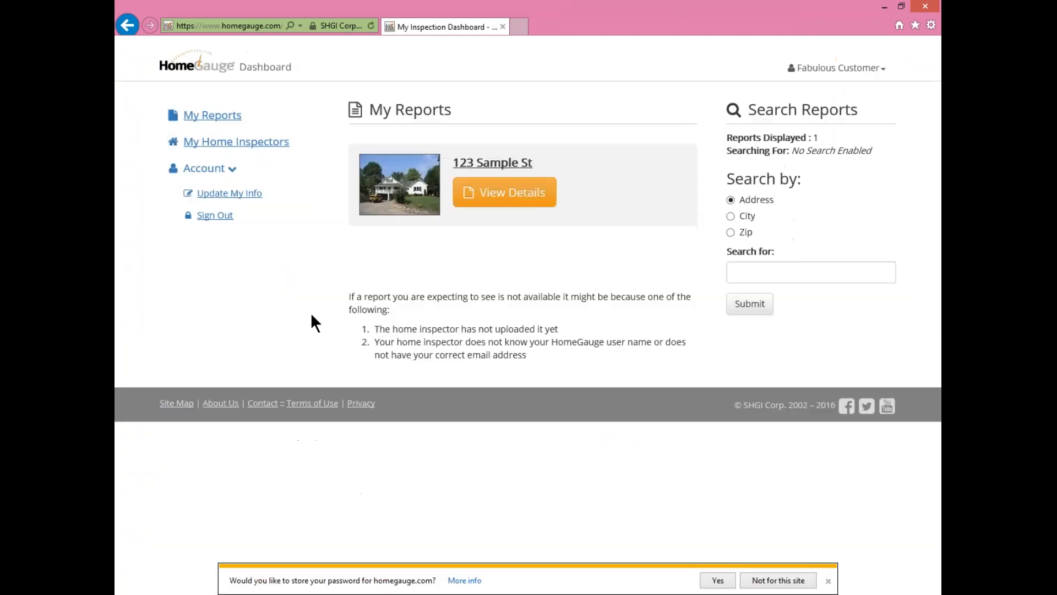
- Sign the 123 Sample St agreement by entering the customer's full name as signature
click(505, 192)
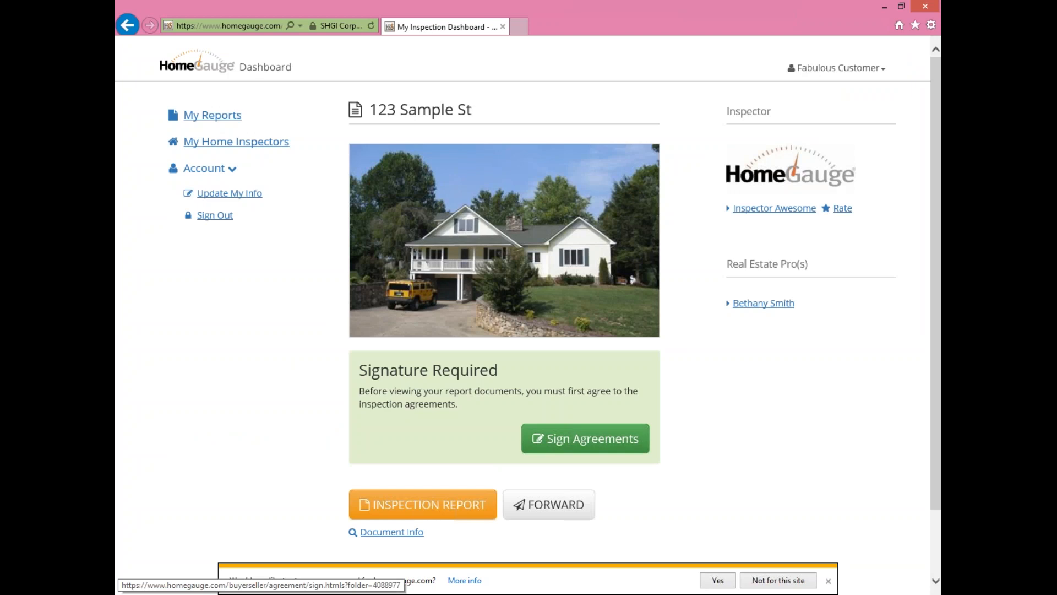
scroll(725, 419, down, 3)
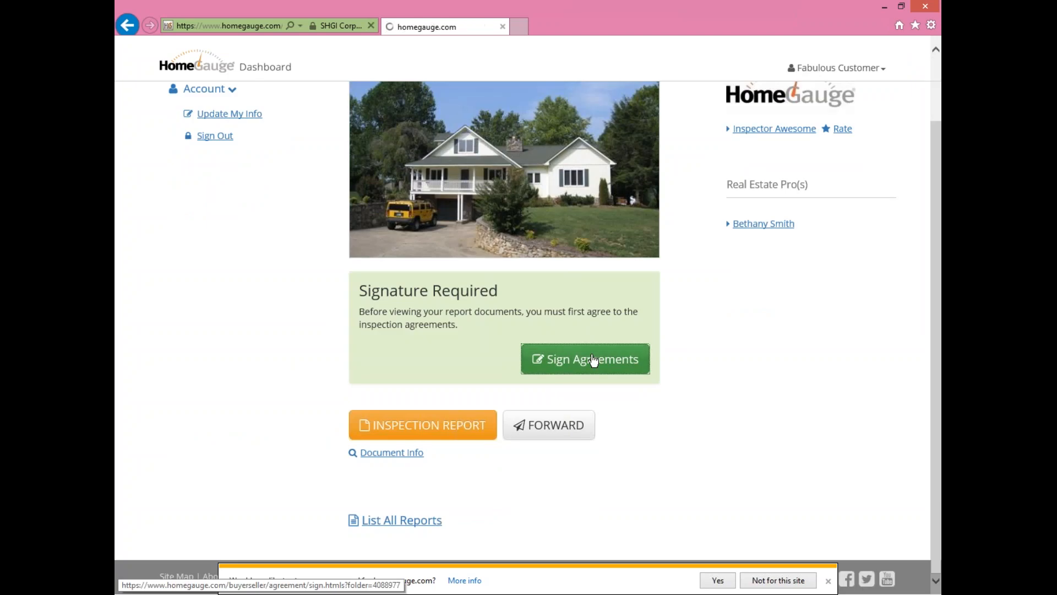
click(613, 349)
scroll(543, 323, down, 5)
scroll(543, 322, up, 5)
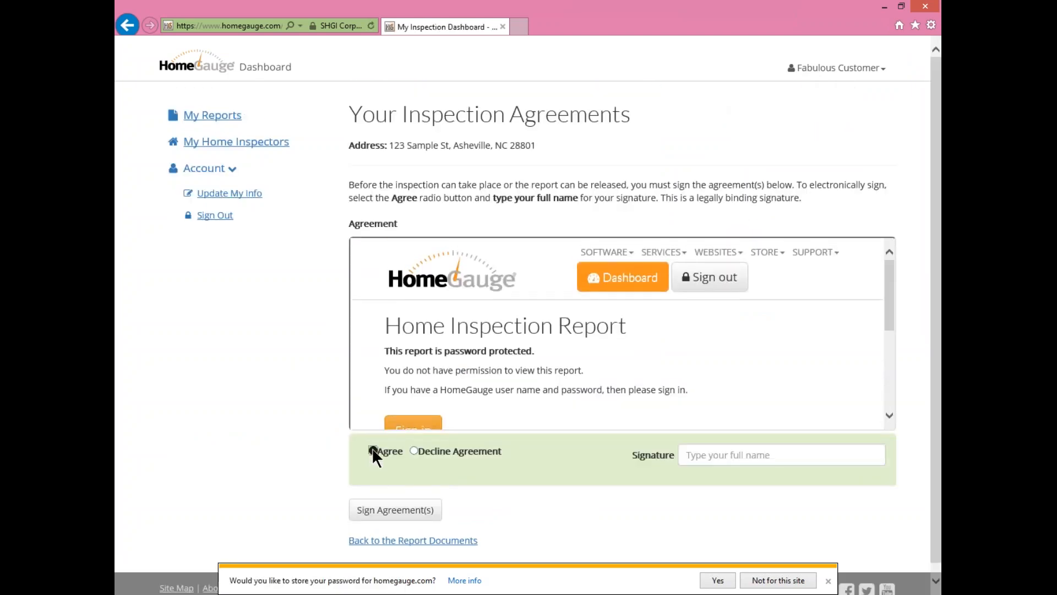
click(731, 454)
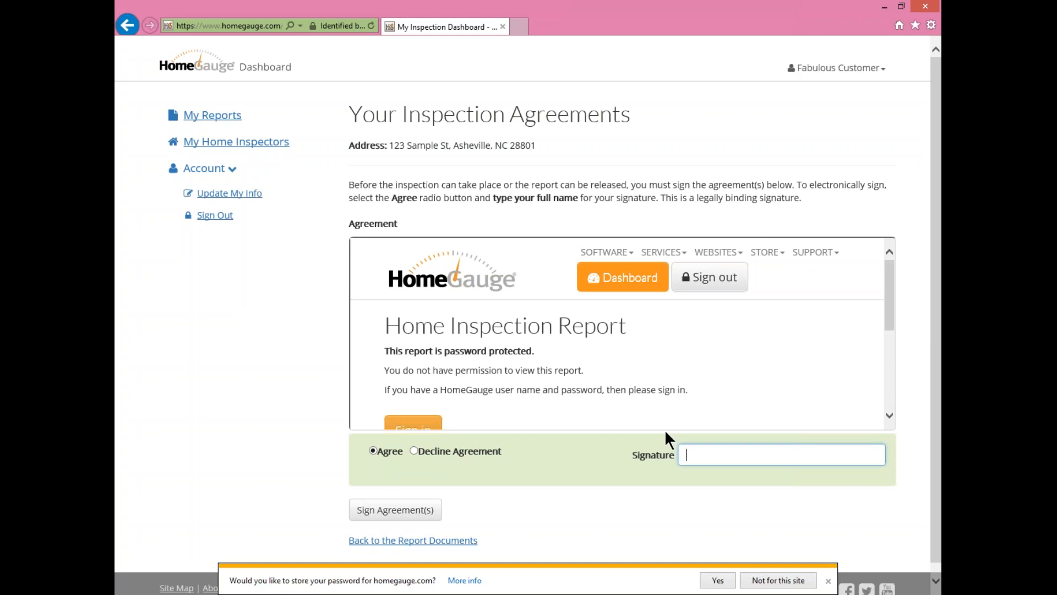
click(417, 505)
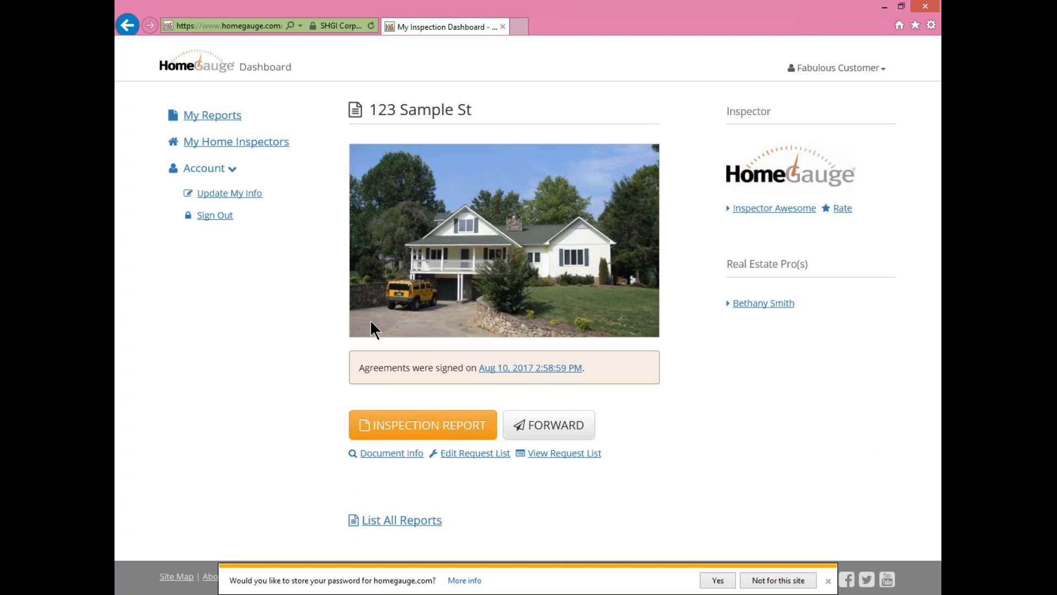
- Sign the customer out and close the browser
click(855, 69)
click(823, 145)
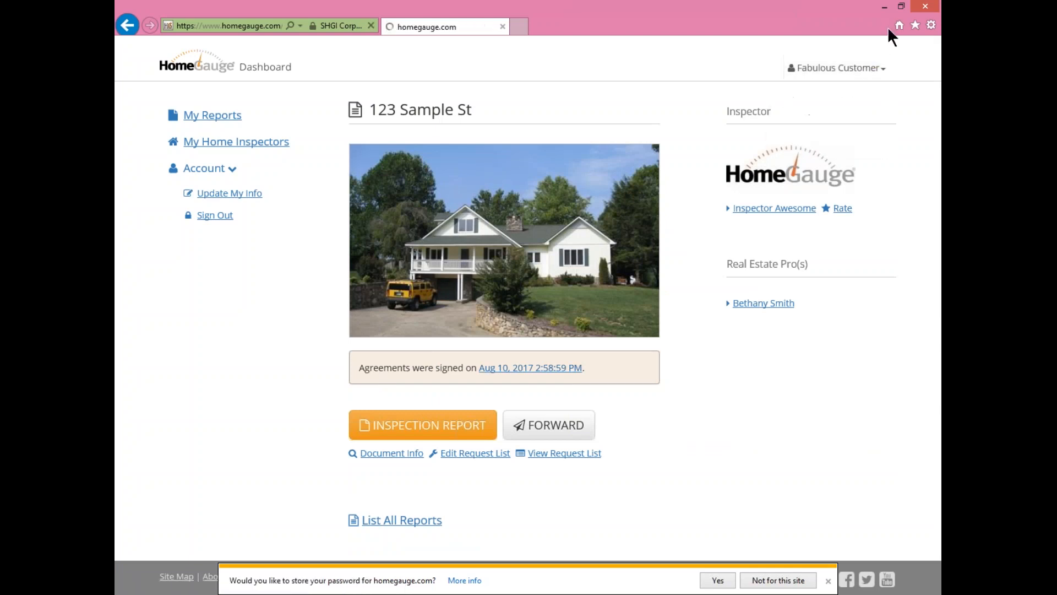
click(925, 8)
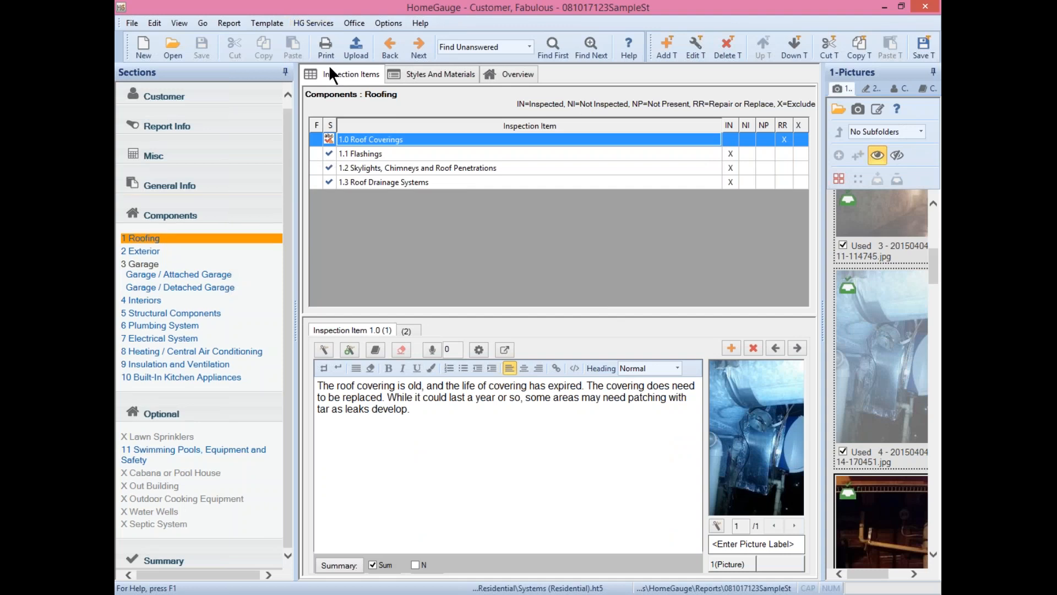
- Open My HomeGauge Dashboard from the HG Services menu
click(309, 17)
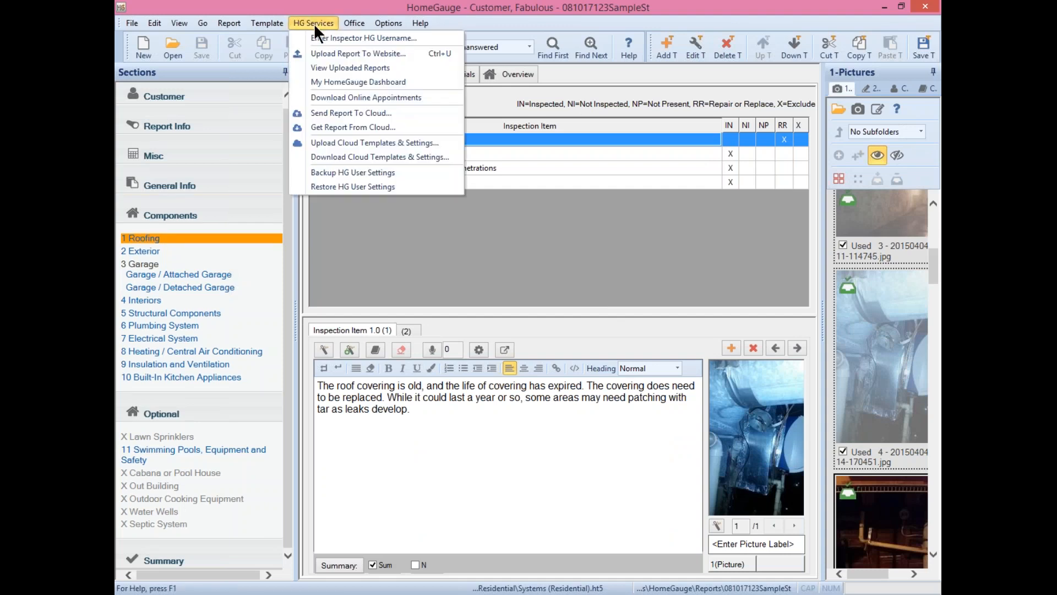
click(332, 82)
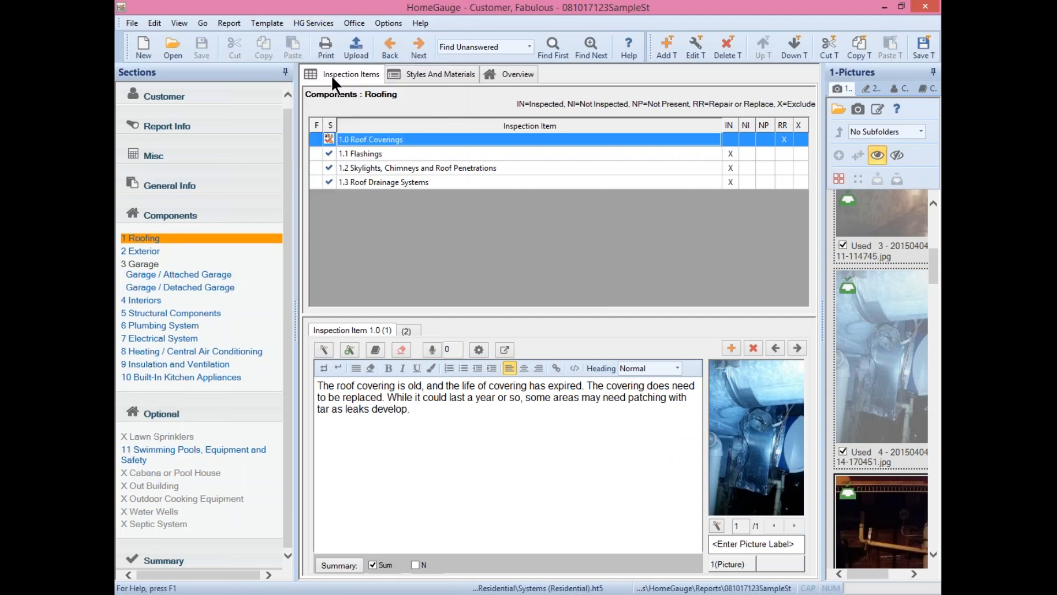